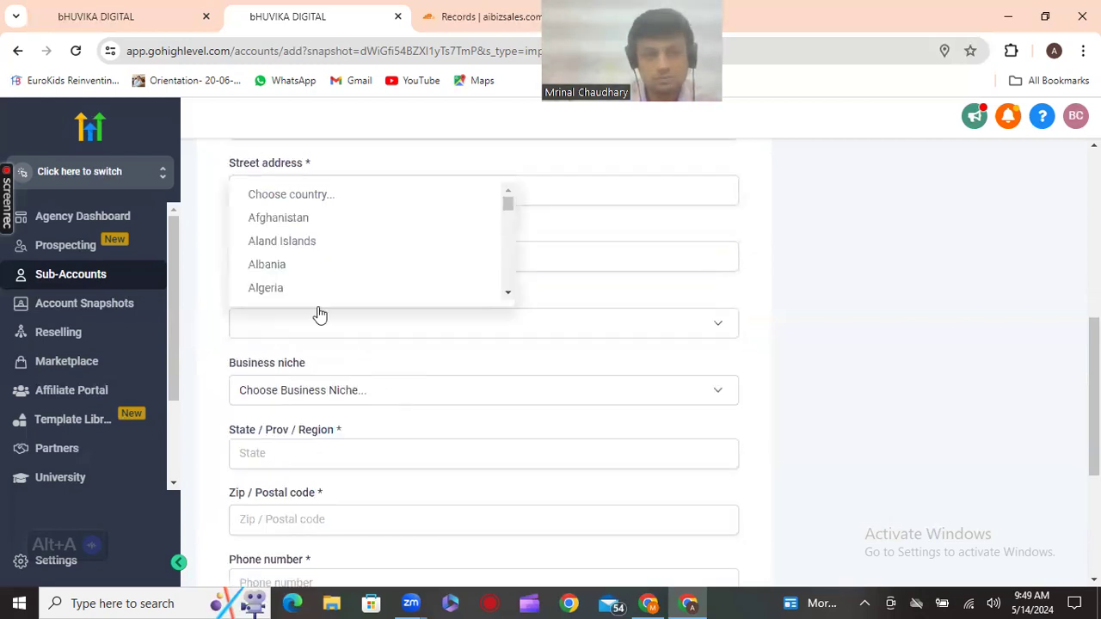
Choose United States as the country by jumping to the U entries in the Country list
scroll(329, 232, "up", 1)
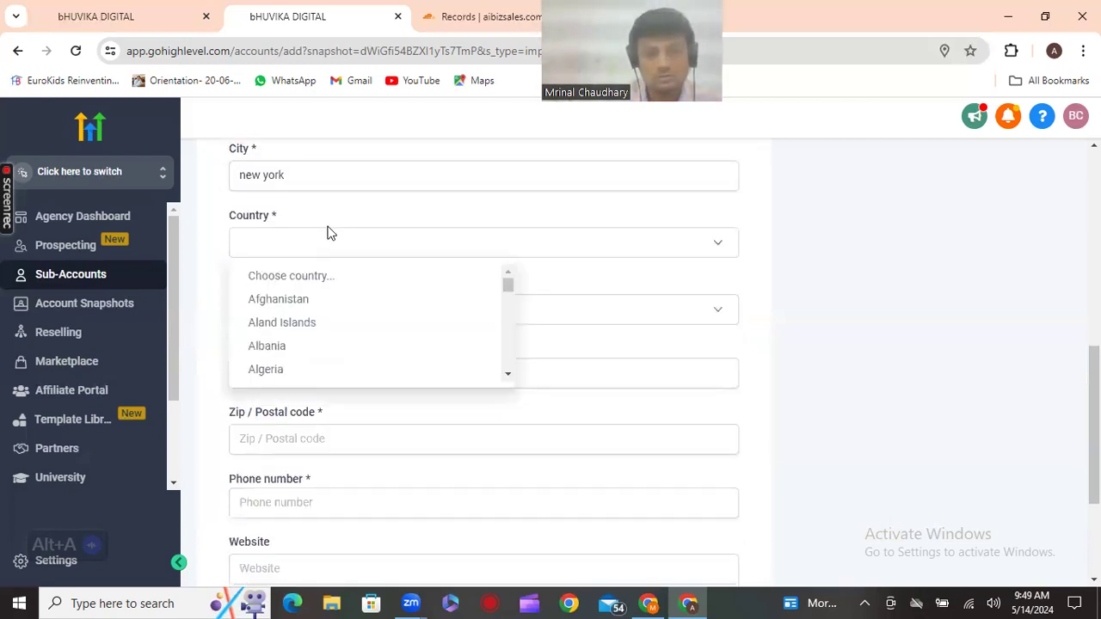
key("u")
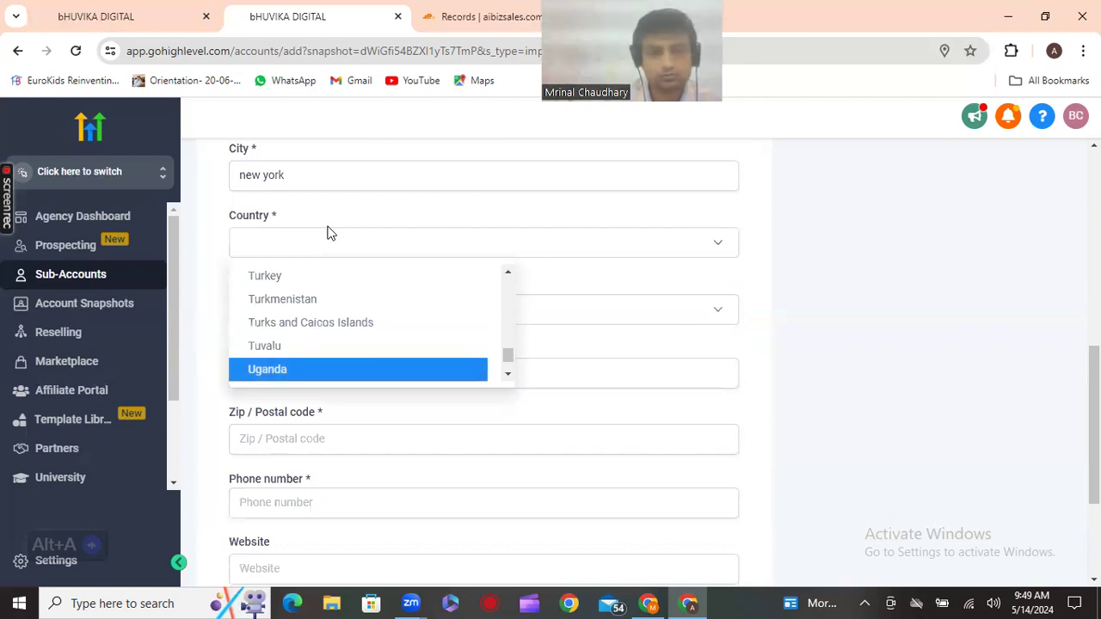
key("s")
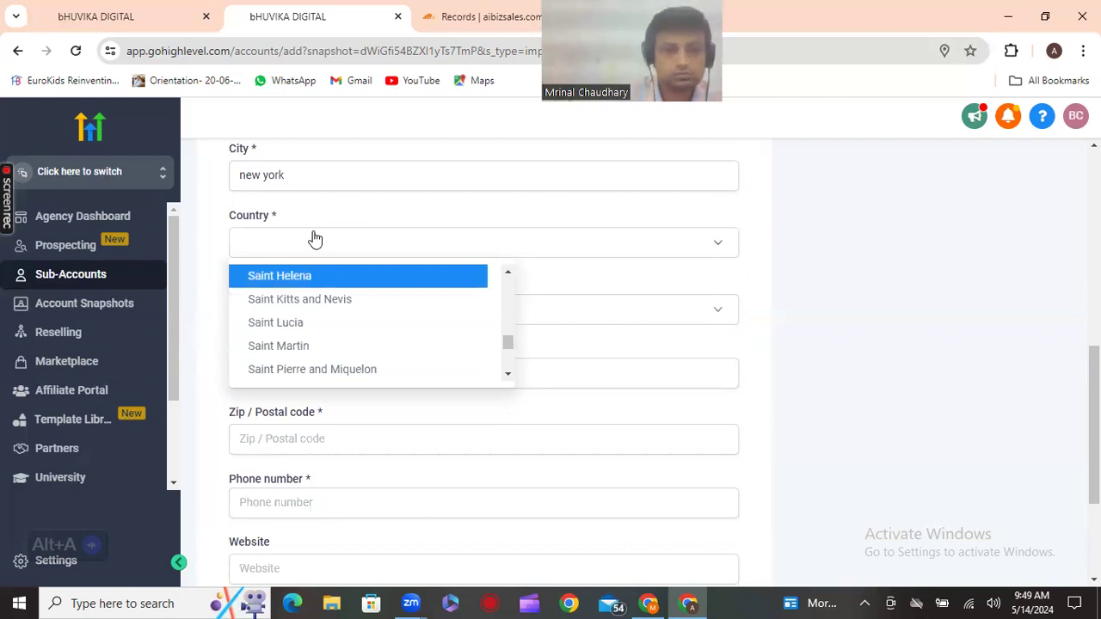
key("u")
scroll(372, 323, "down", 1)
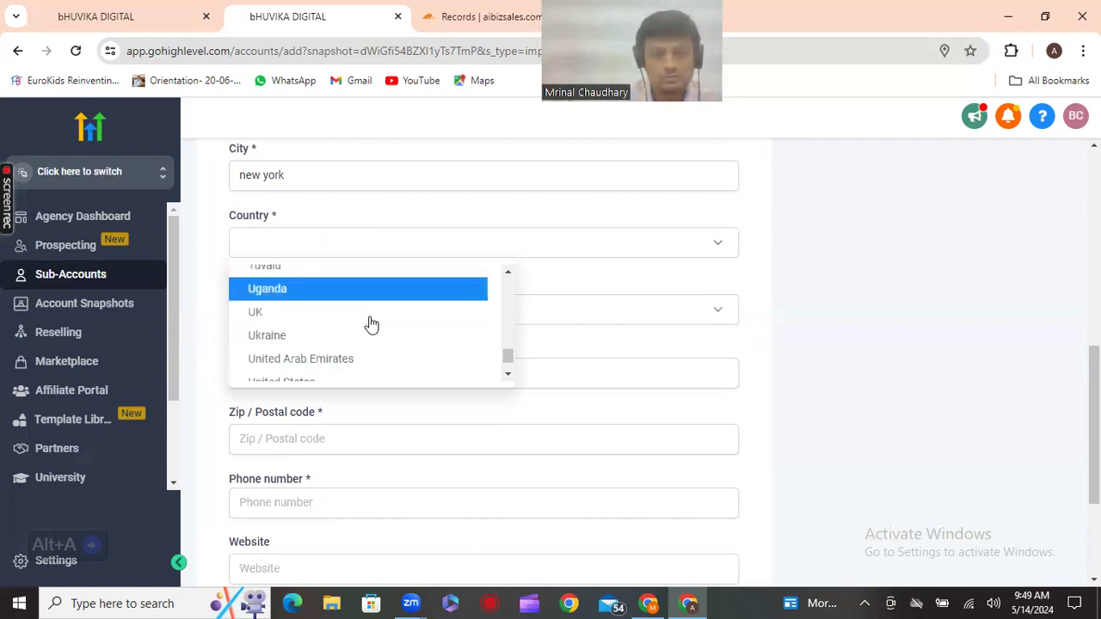
scroll(372, 323, "down", 1)
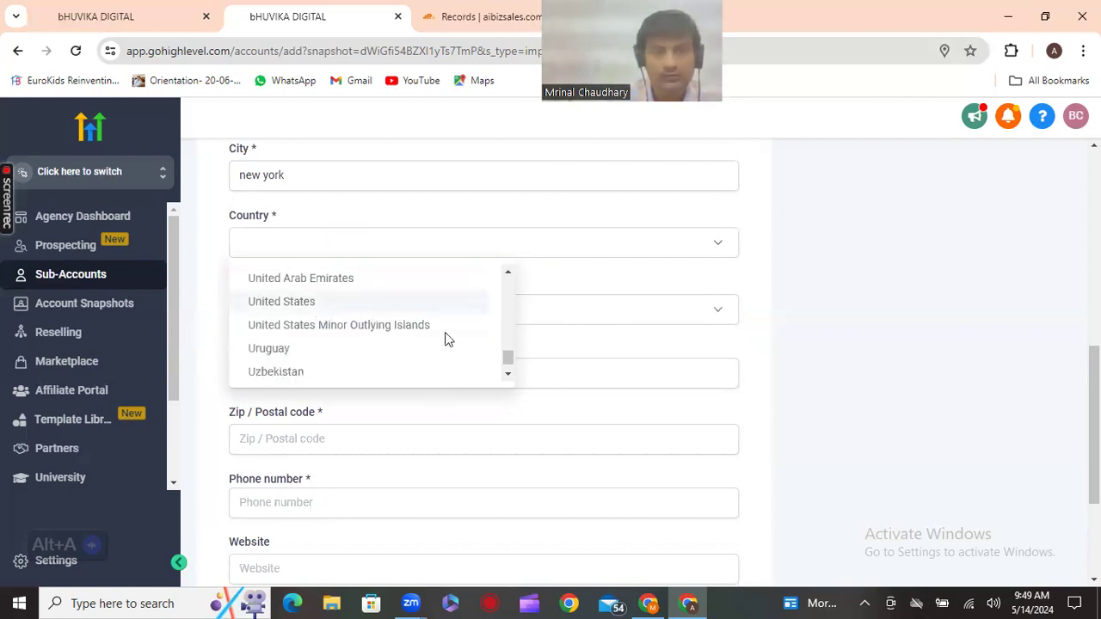
key("Return")
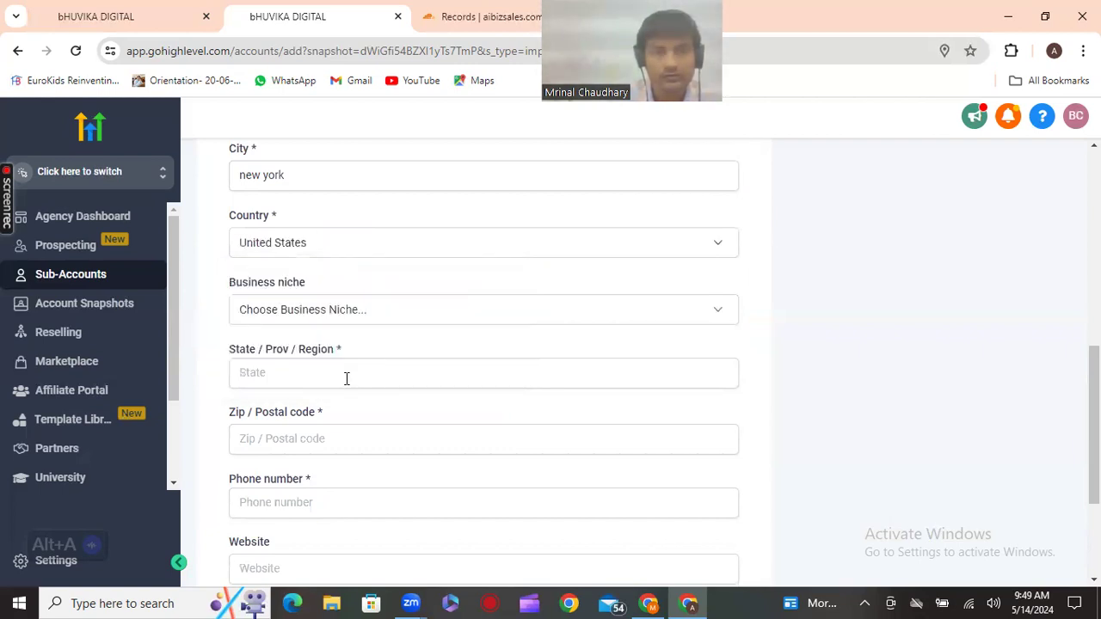
Browse the Business niche list from the D entries onward, then close it without choosing
left_click(366, 318)
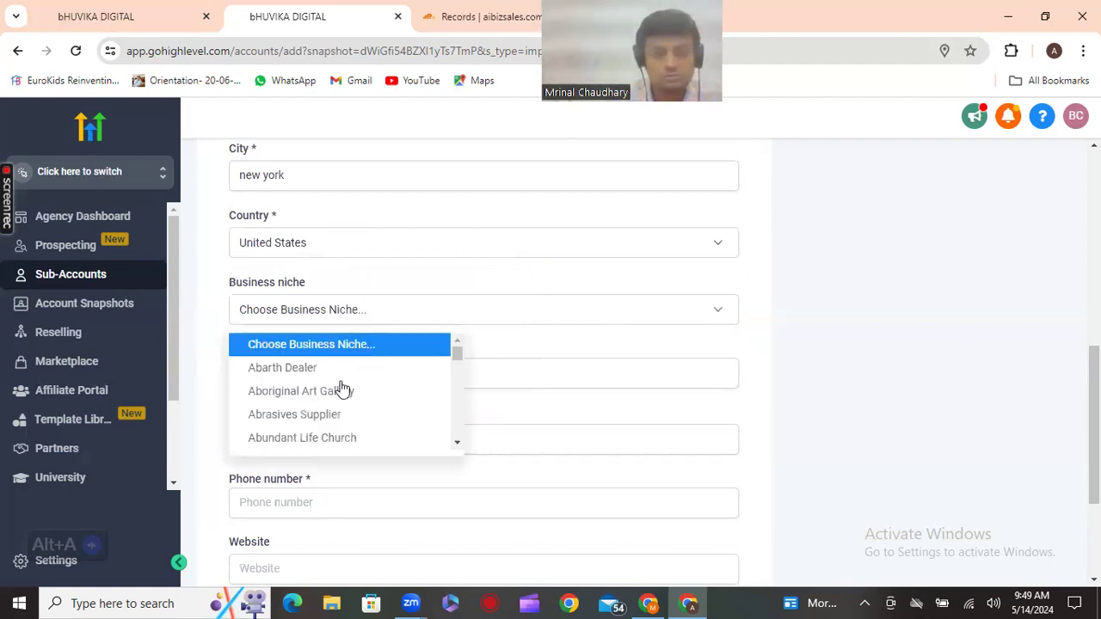
key("d")
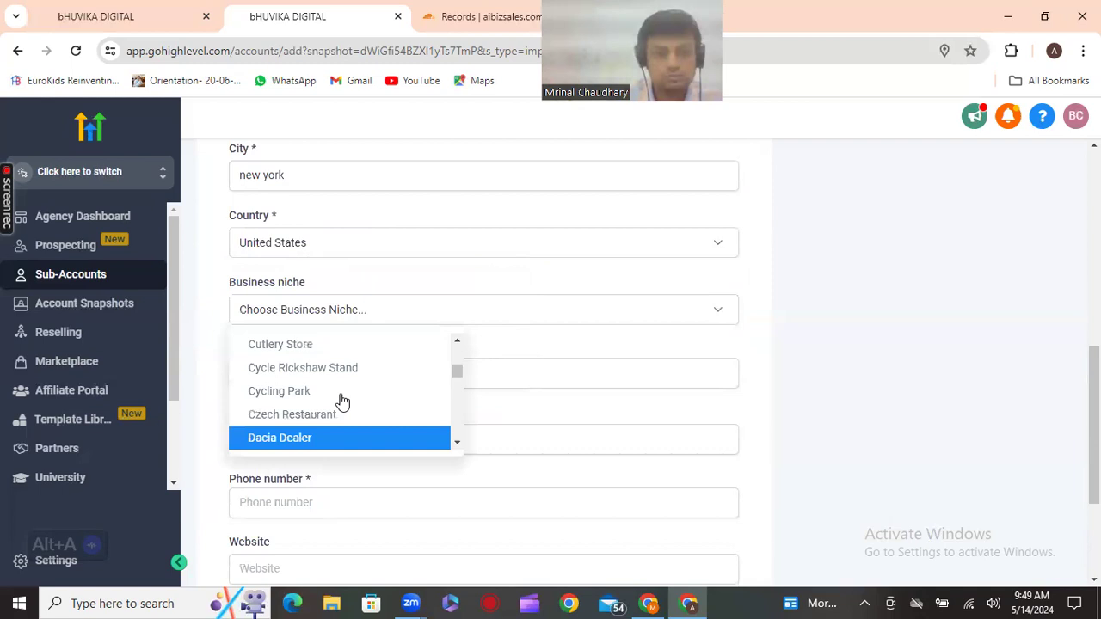
scroll(342, 402, "down", 1)
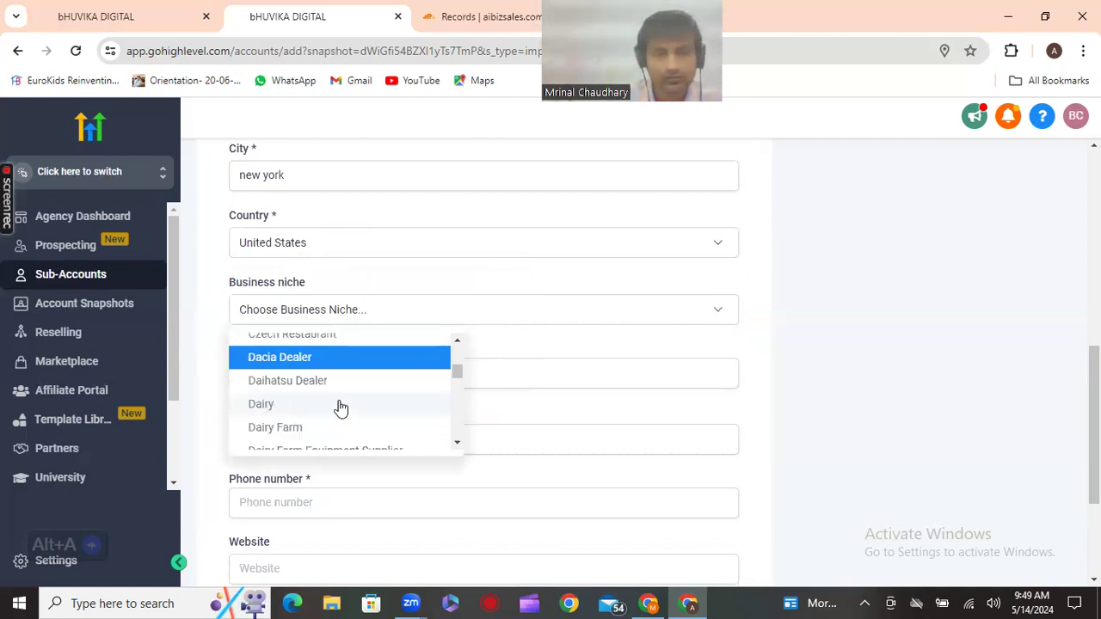
scroll(336, 418, "down", 2)
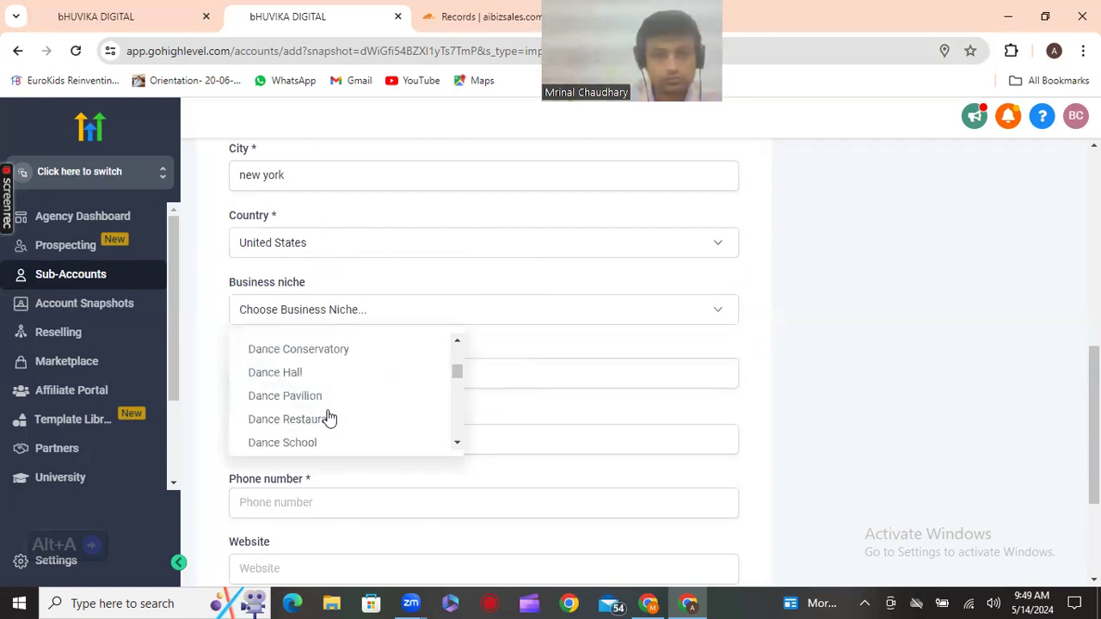
scroll(330, 418, "down", 2)
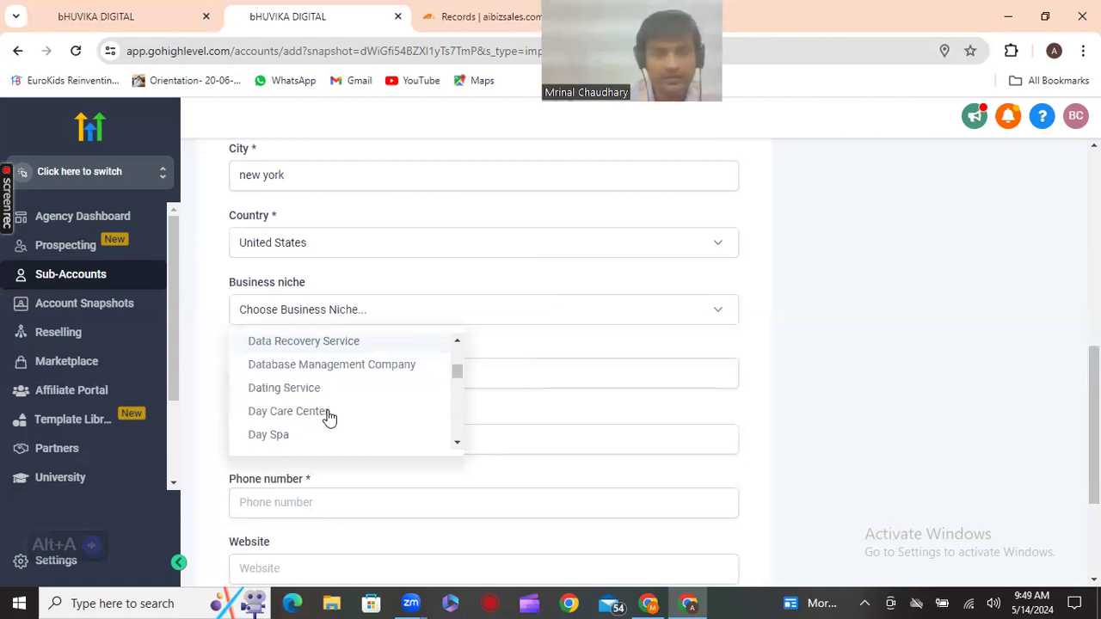
scroll(328, 418, "down", 2)
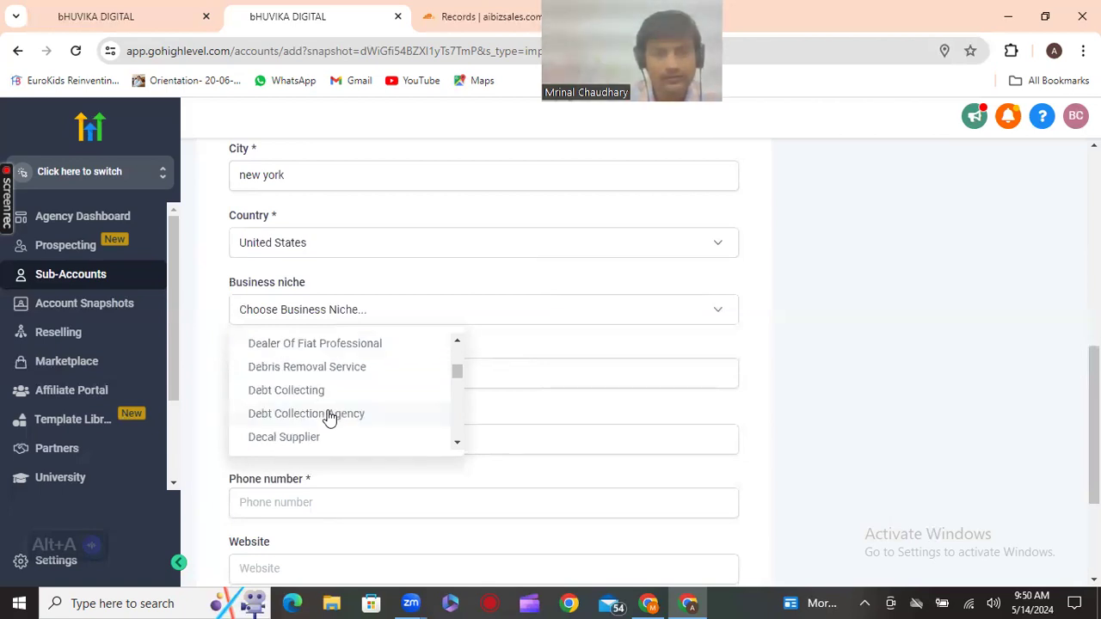
scroll(329, 418, "down", 2)
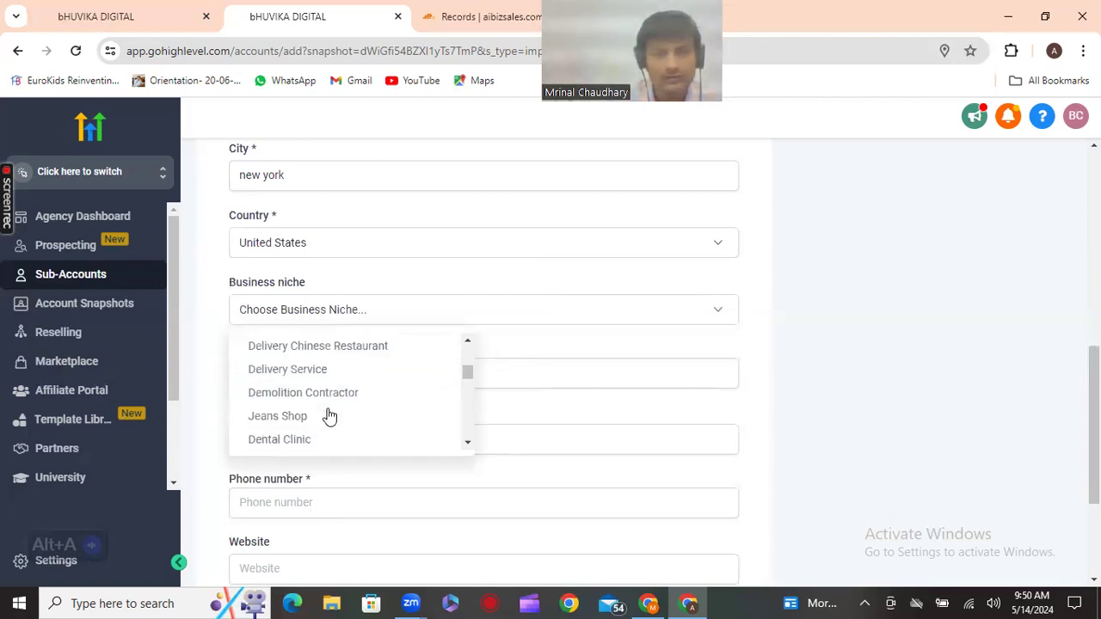
scroll(330, 418, "up", 2)
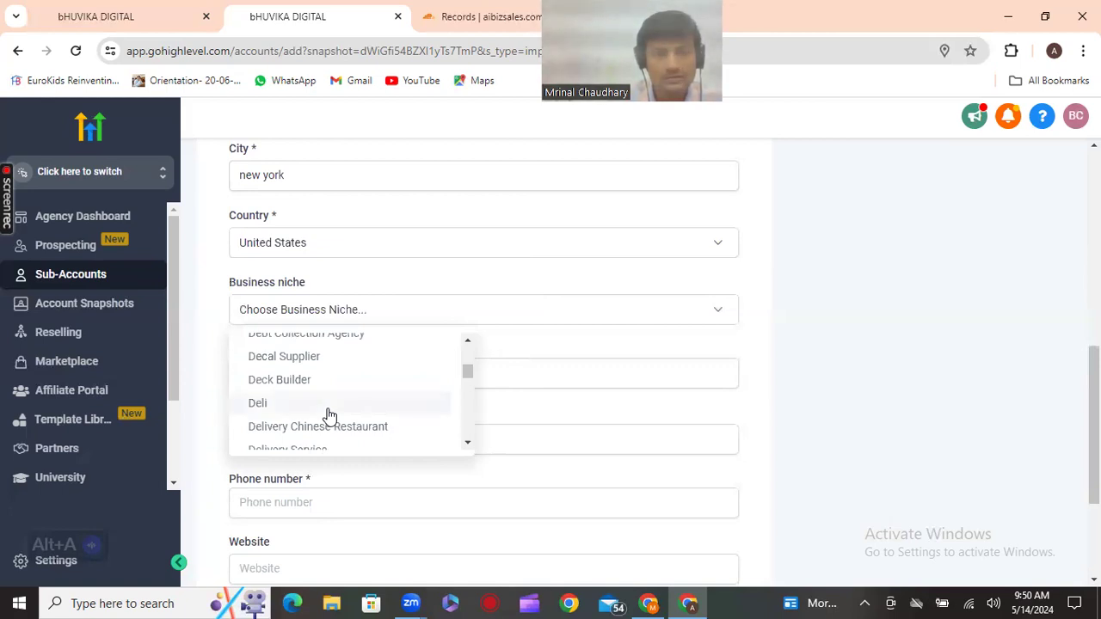
scroll(329, 417, "up", 1)
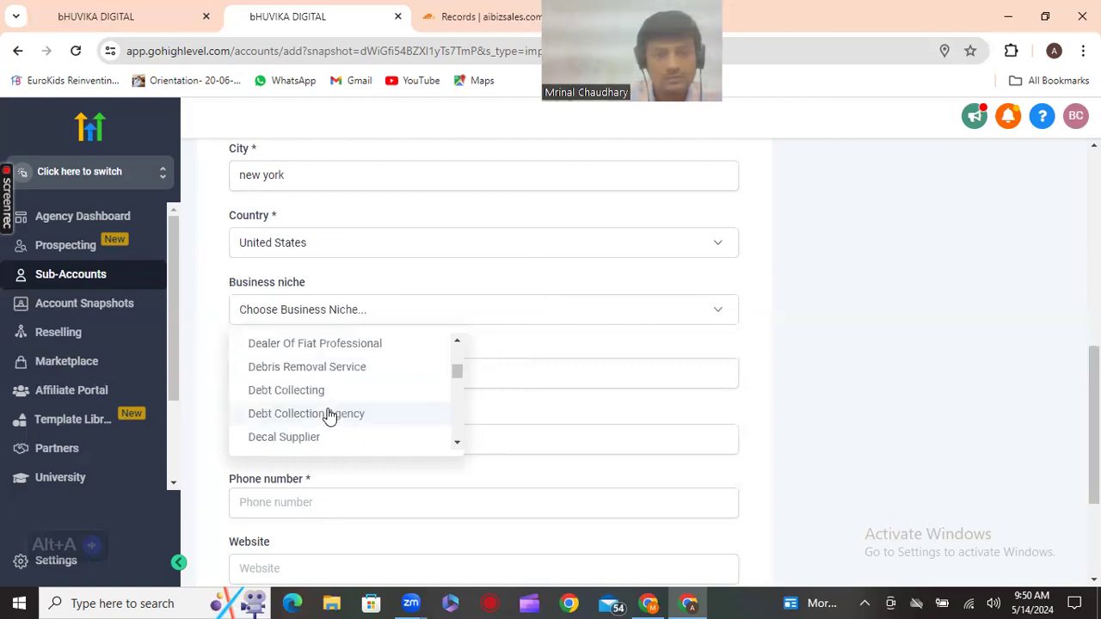
scroll(330, 417, "down", 1)
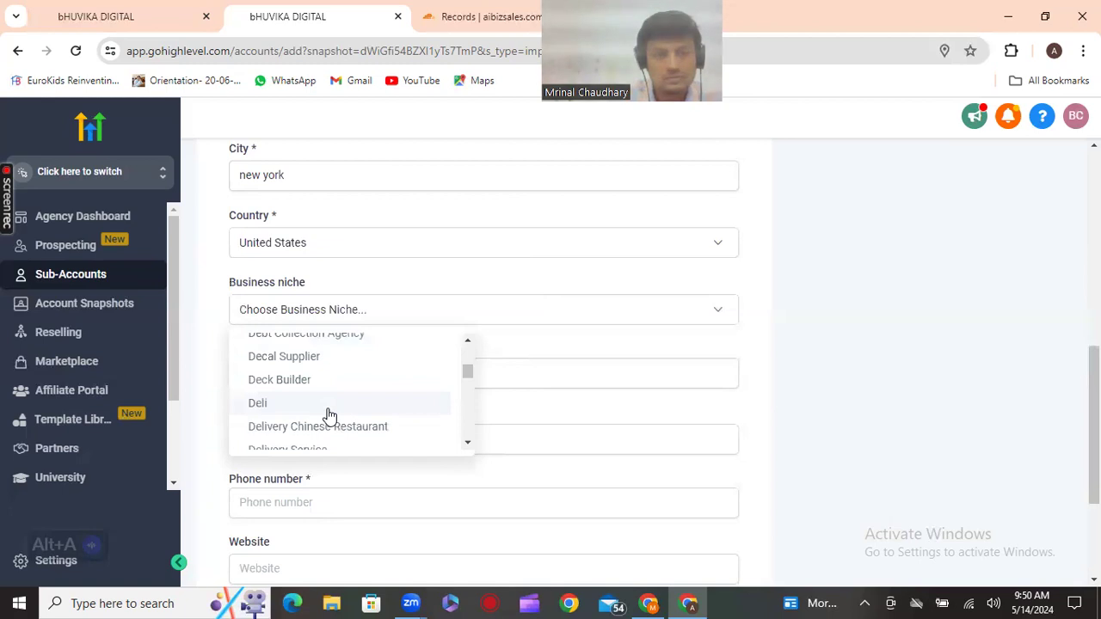
scroll(329, 418, "up", 1)
scroll(333, 405, "up", 2)
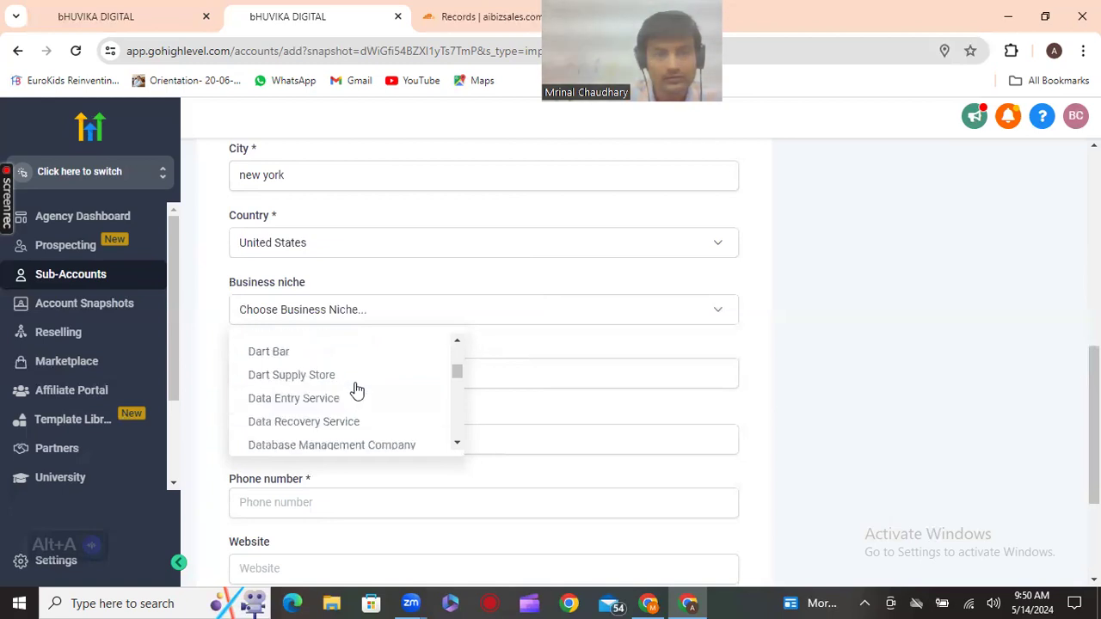
left_click(574, 378)
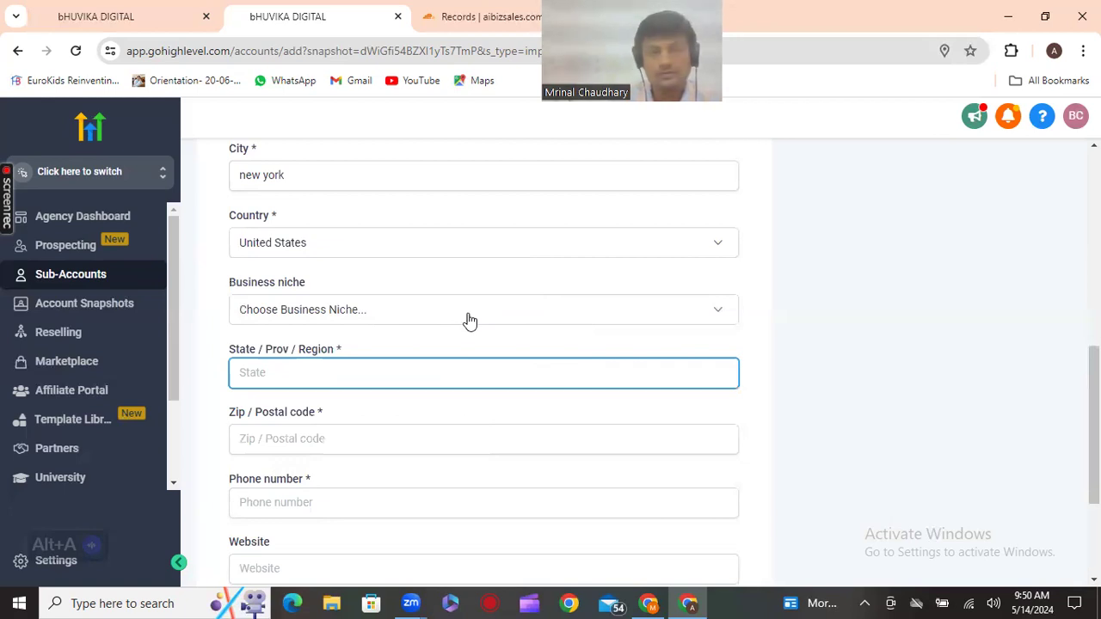
Pick Abrasives Supplier as the business niche
left_click(378, 320)
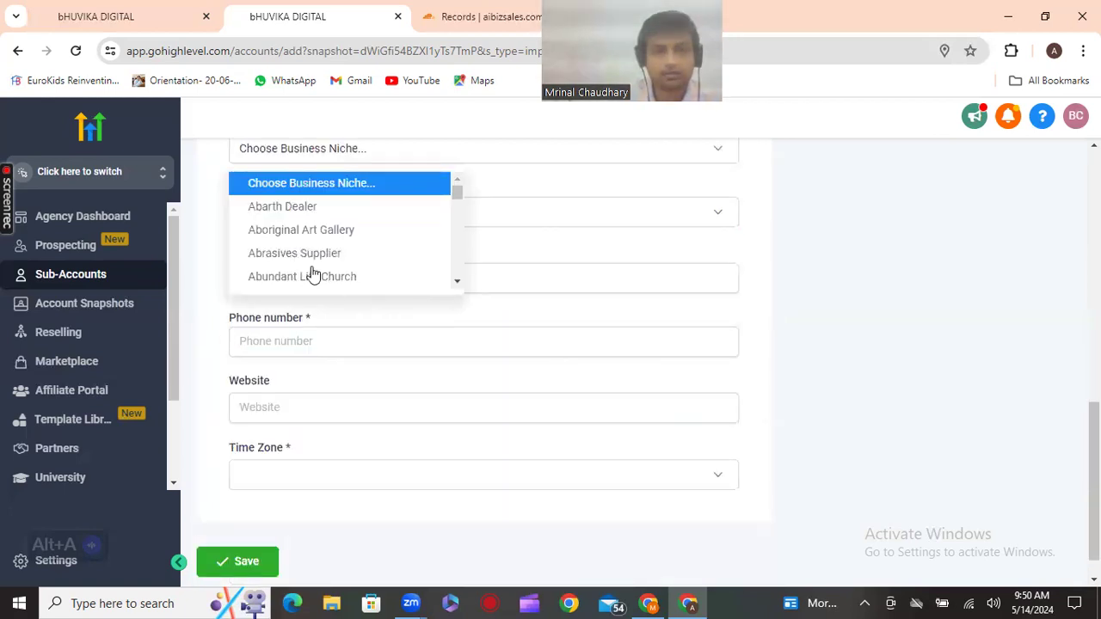
left_click(303, 253)
left_click(351, 285)
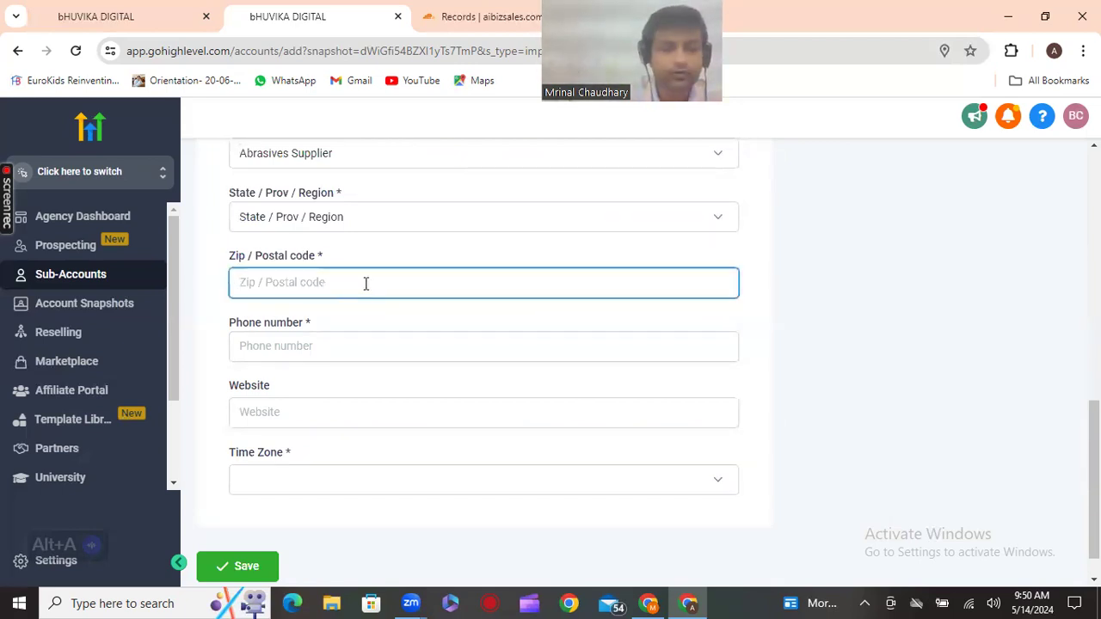
Enter zip code 12335 and copy the company phone number from the business information document
type("123")
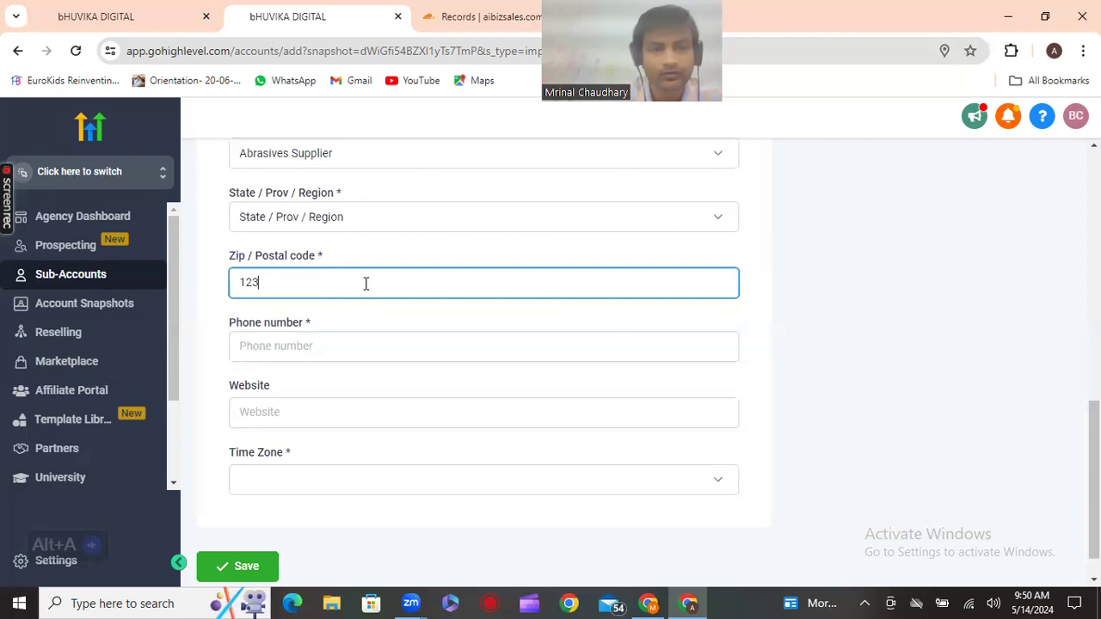
type("35")
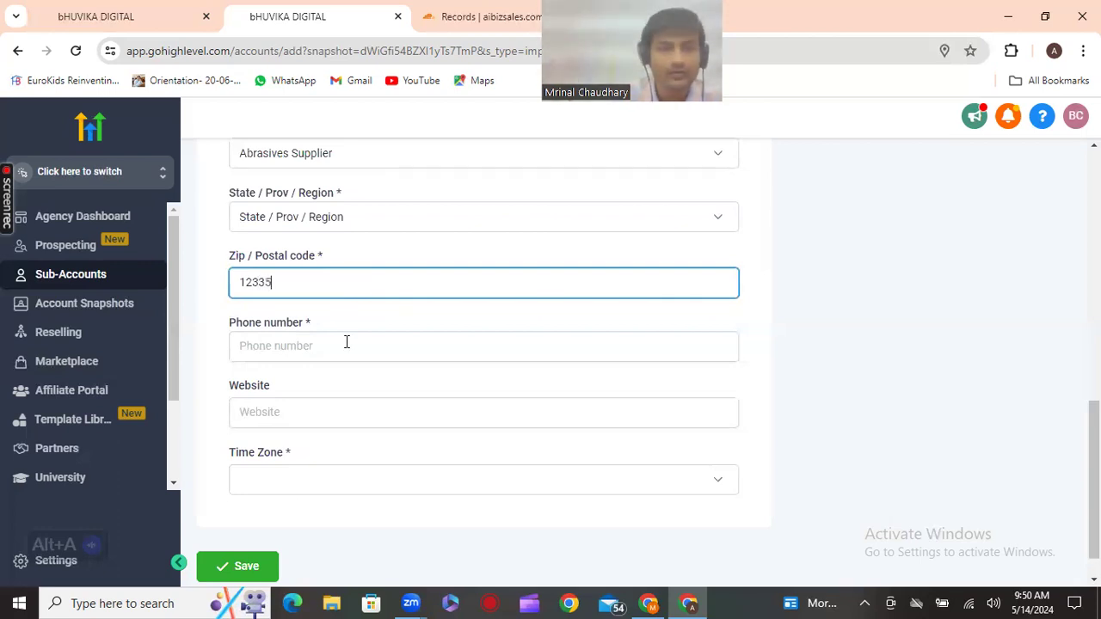
left_click(342, 348)
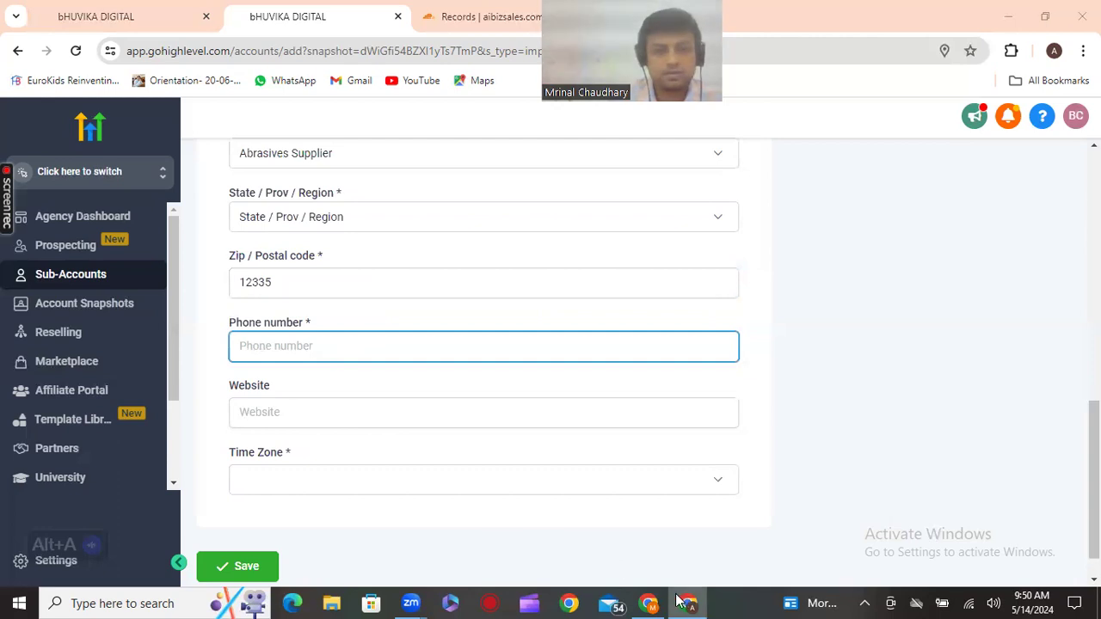
key("alt+Tab")
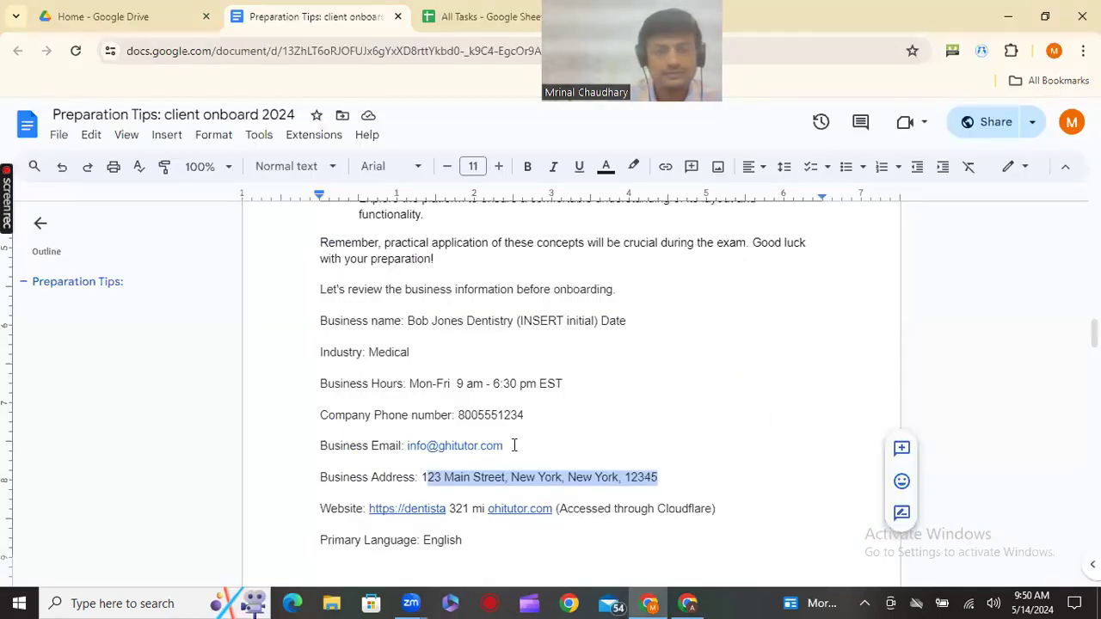
double_click(463, 415)
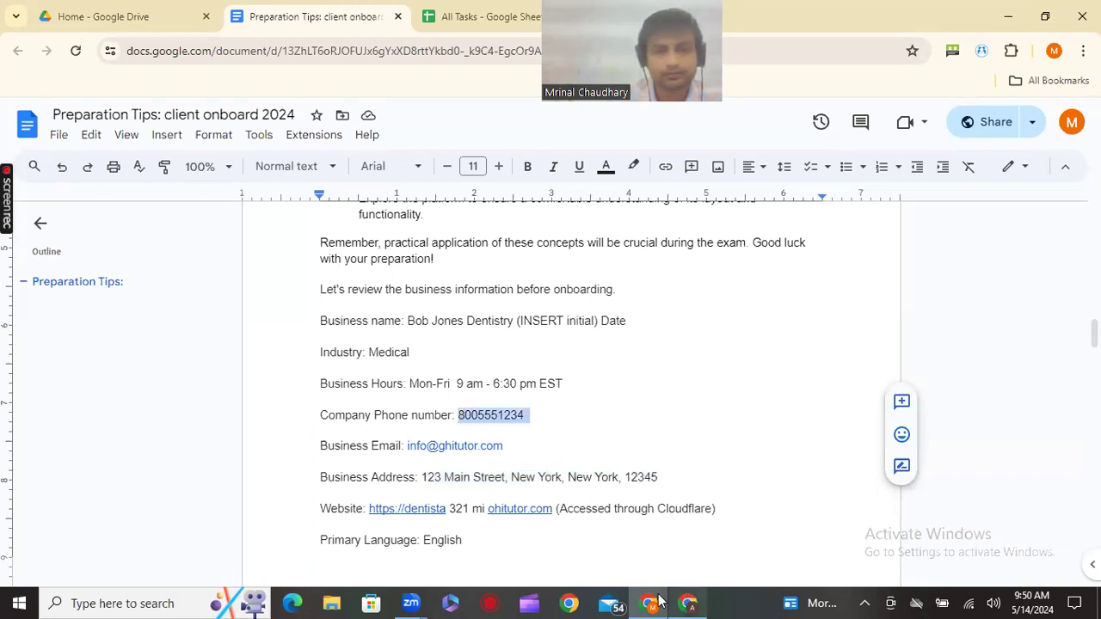
key("alt+Tab")
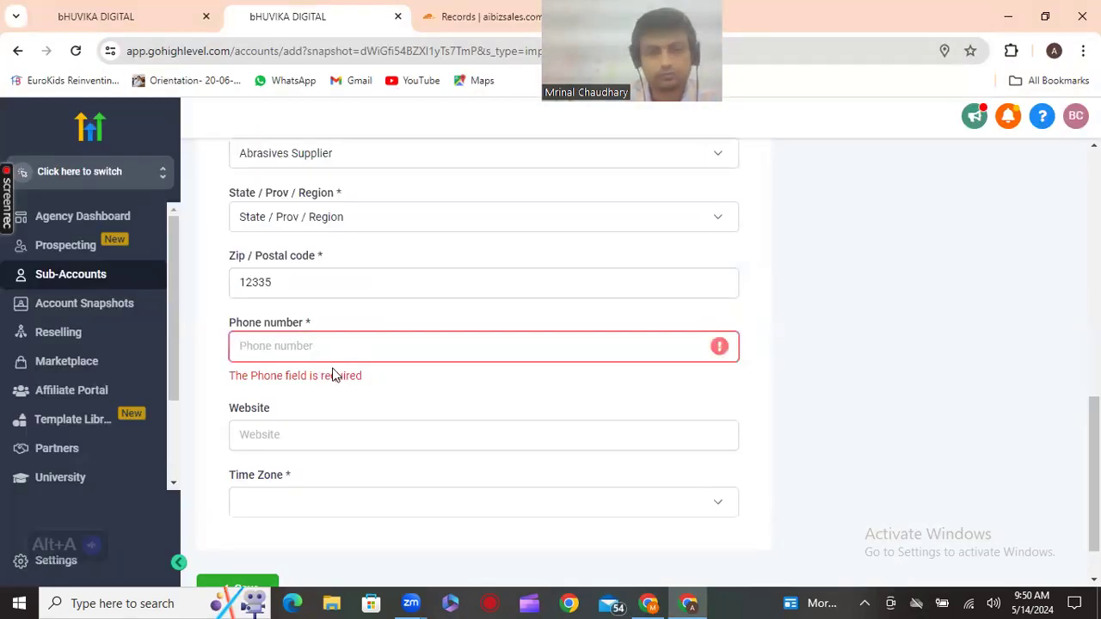
Paste the company phone number and set the time zone to GMT-06:00 America/Bahia_Banderas (CST)
key("ctrl+v")
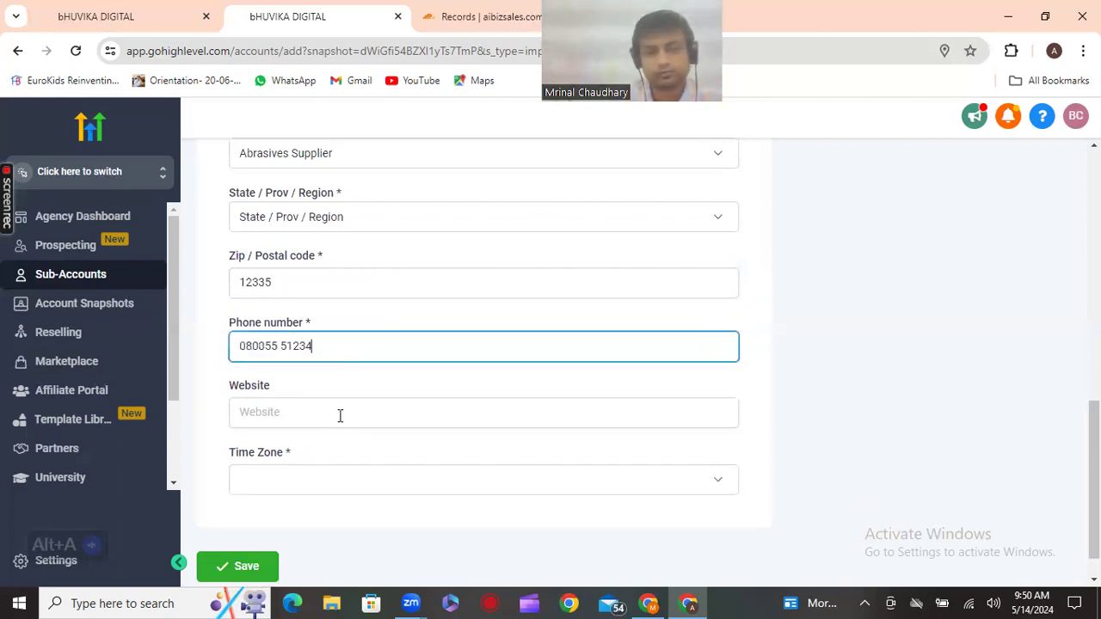
left_click(307, 484)
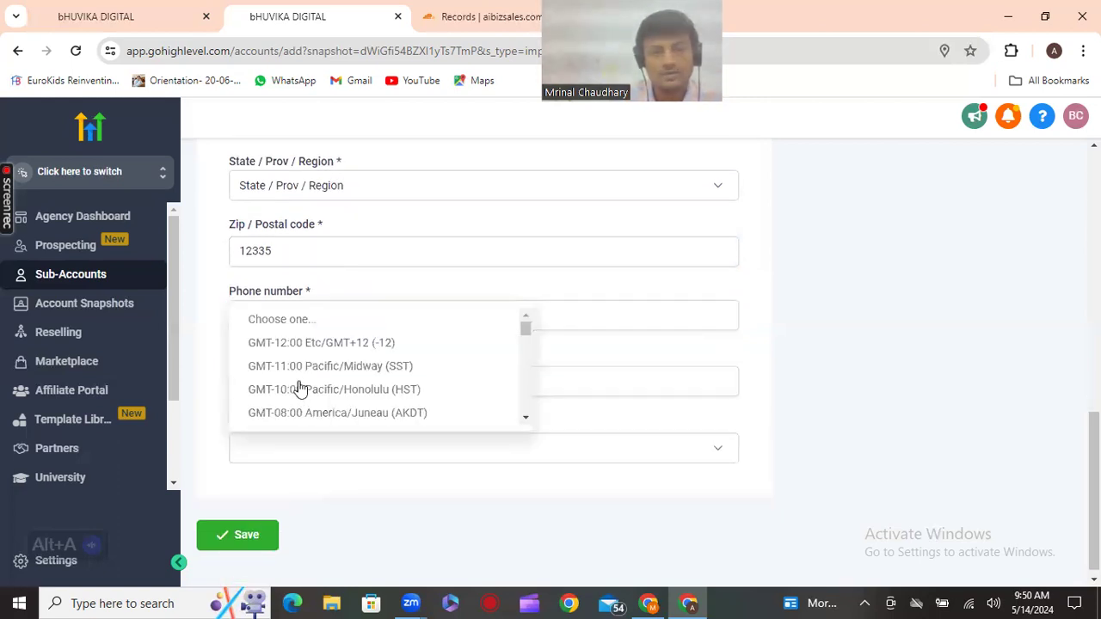
scroll(324, 381, "down", 1)
scroll(324, 380, "down", 2)
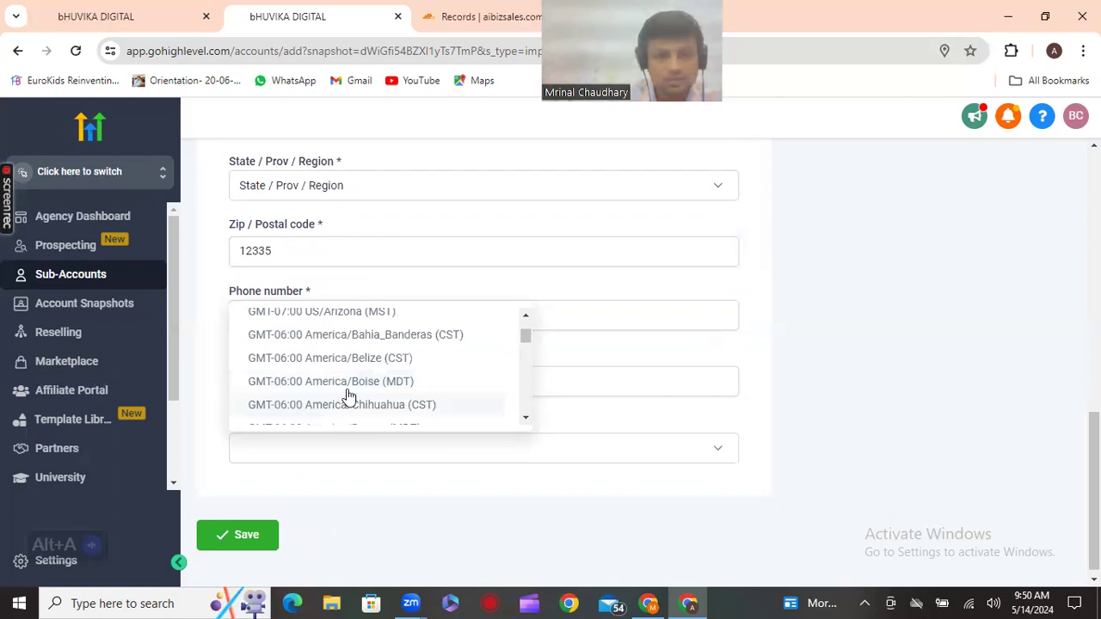
left_click(361, 339)
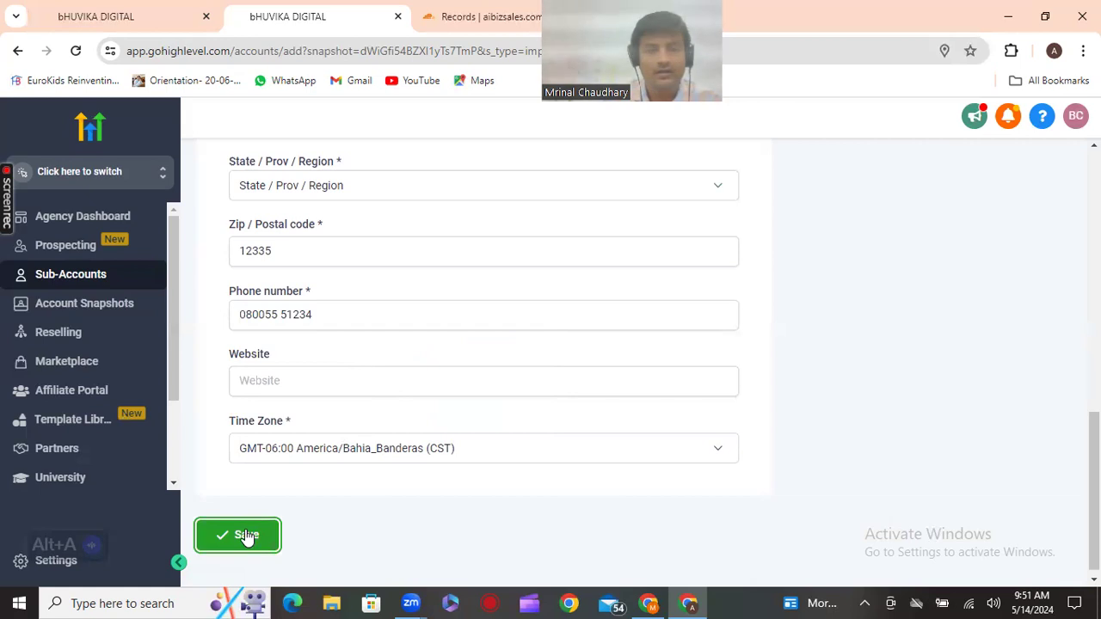
Under Checklist in Preparation Tips, add lines 'import snapshot' and 'created an account'
mouse_move(658, 599)
left_click(603, 525)
scroll(540, 486, "down", 5)
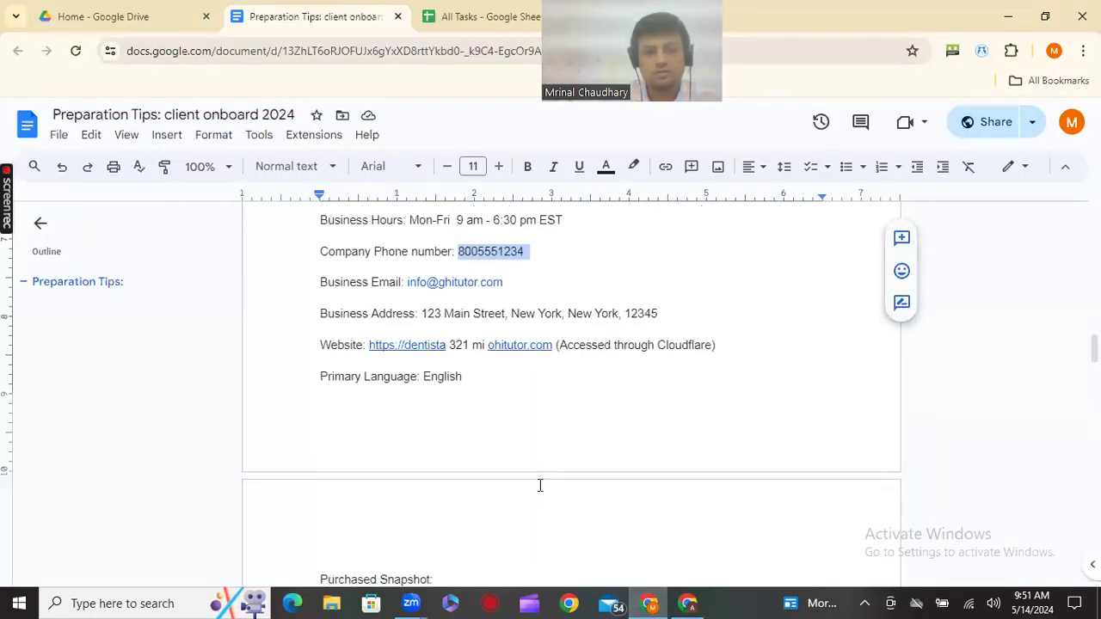
scroll(540, 486, "down", 5)
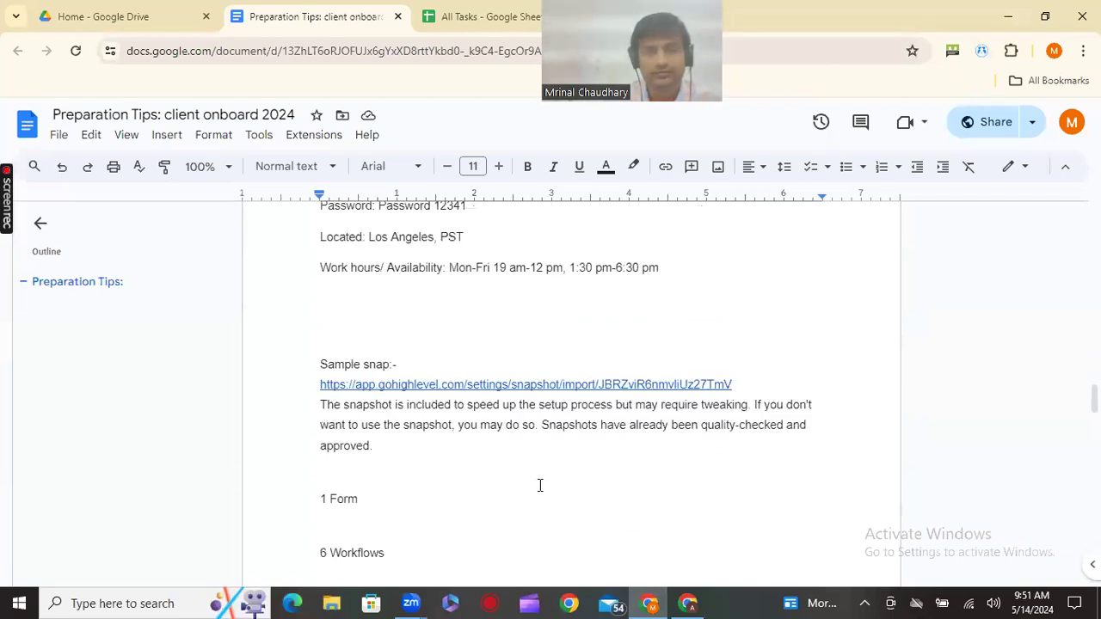
scroll(540, 486, "down", 5)
scroll(541, 486, "down", 5)
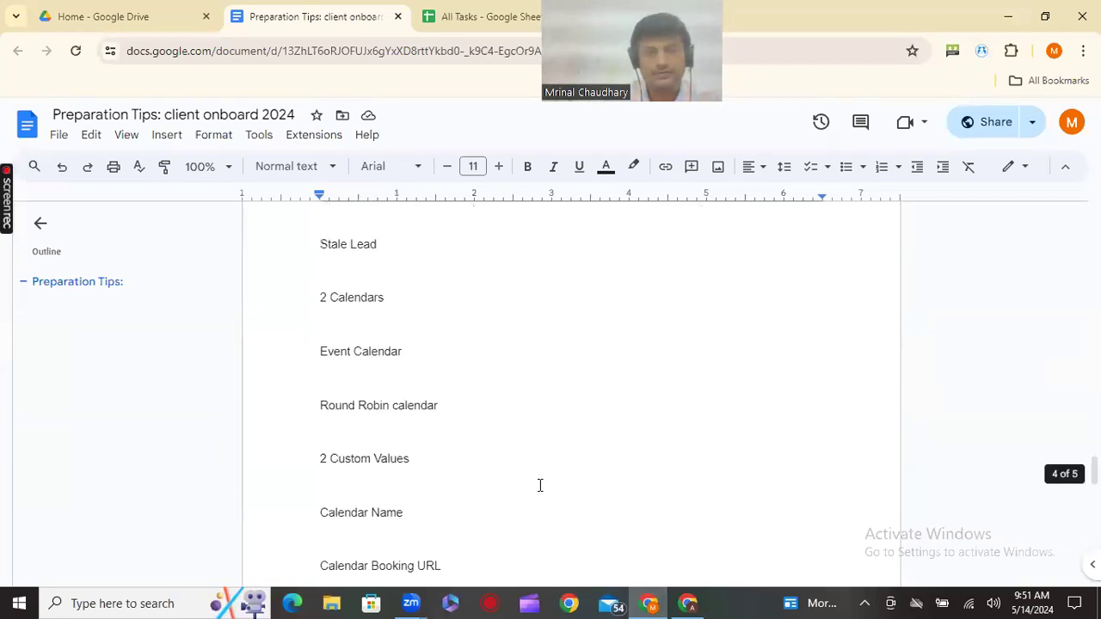
scroll(540, 487, "down", 7)
scroll(393, 327, "up", 1)
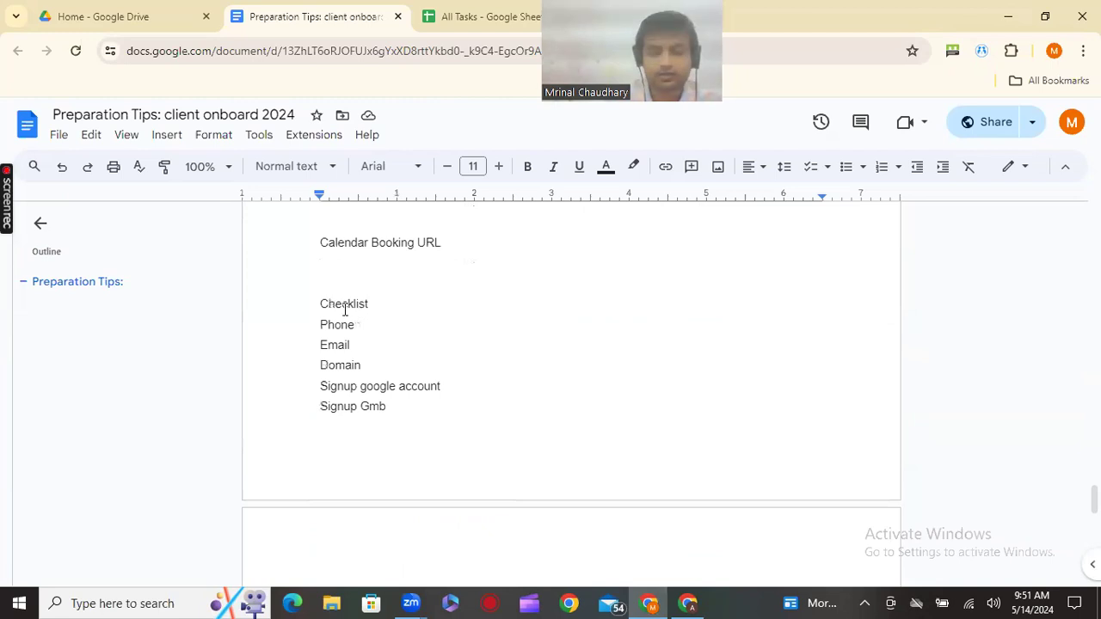
key("Return")
type("impo")
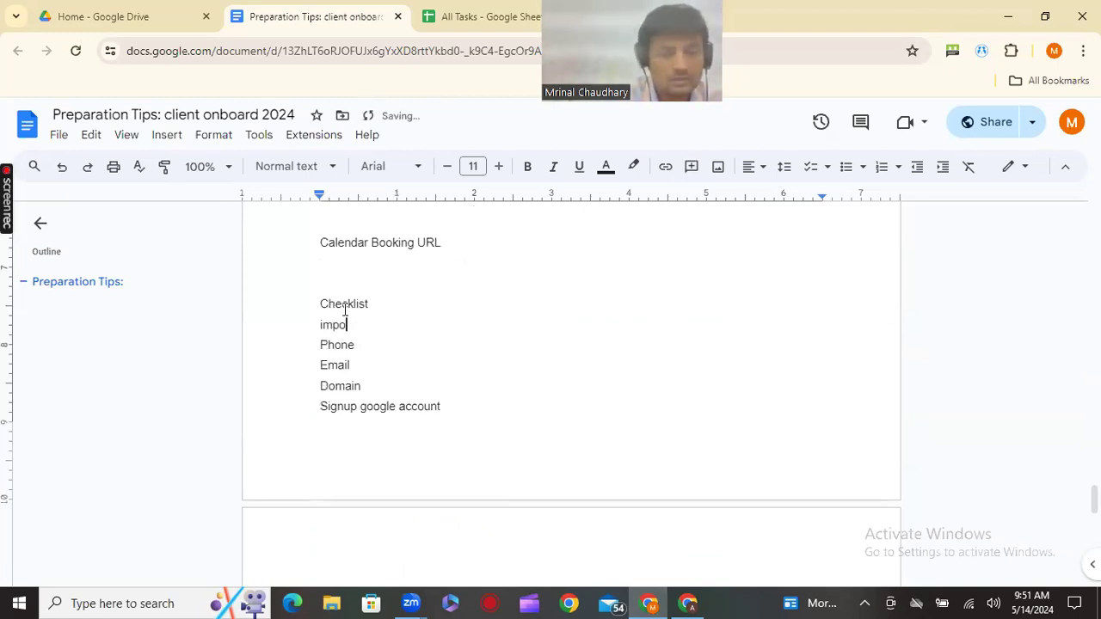
type("rt snaps")
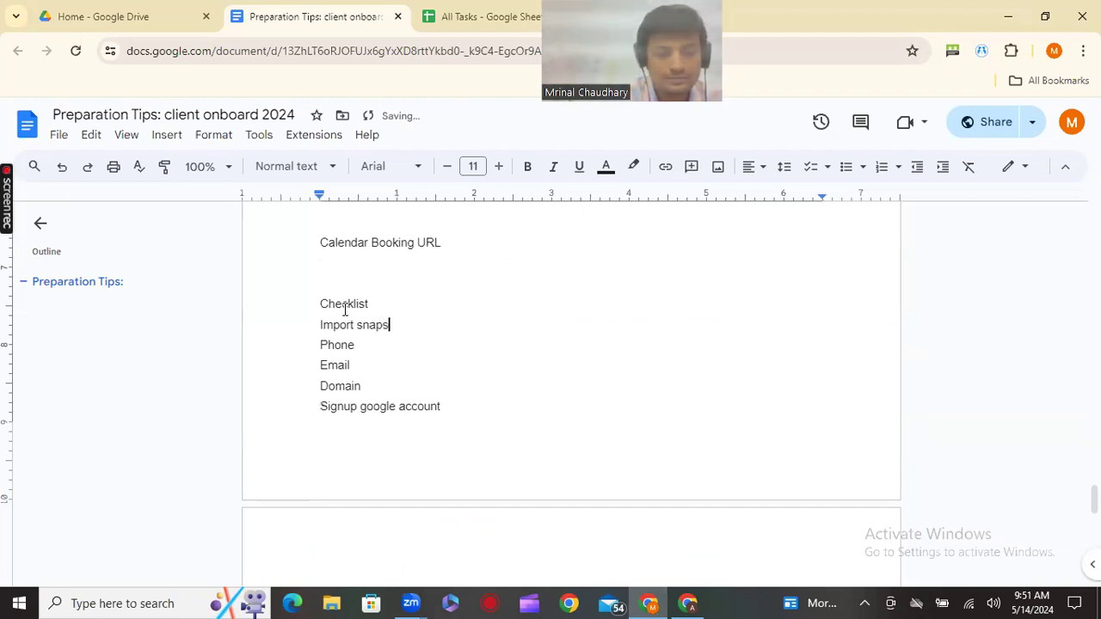
type("hot")
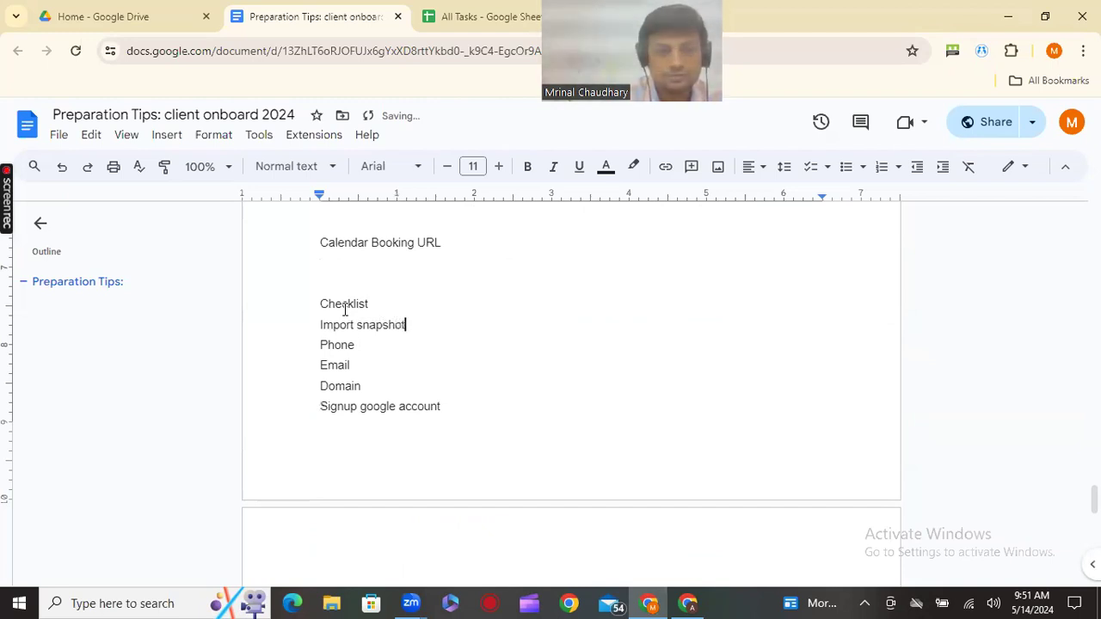
key("Return")
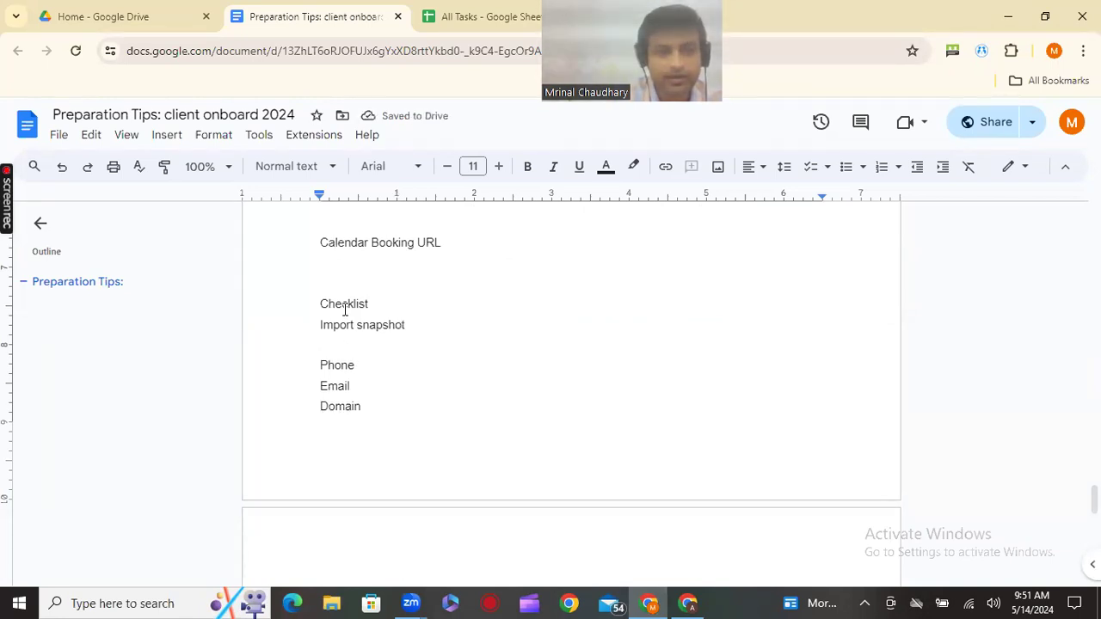
type("created ")
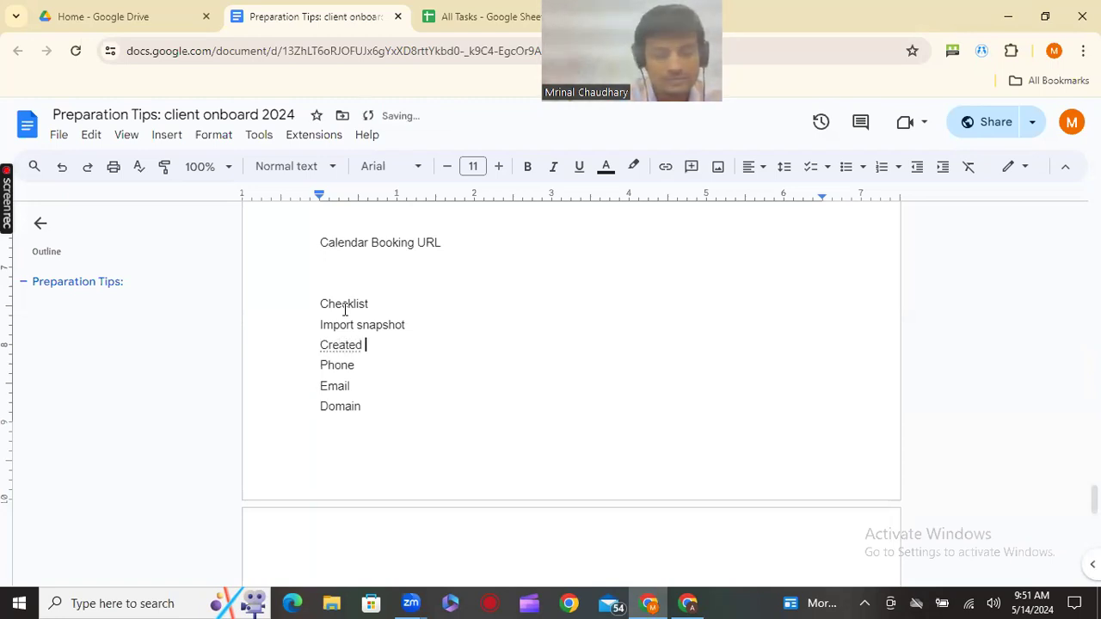
type("an account")
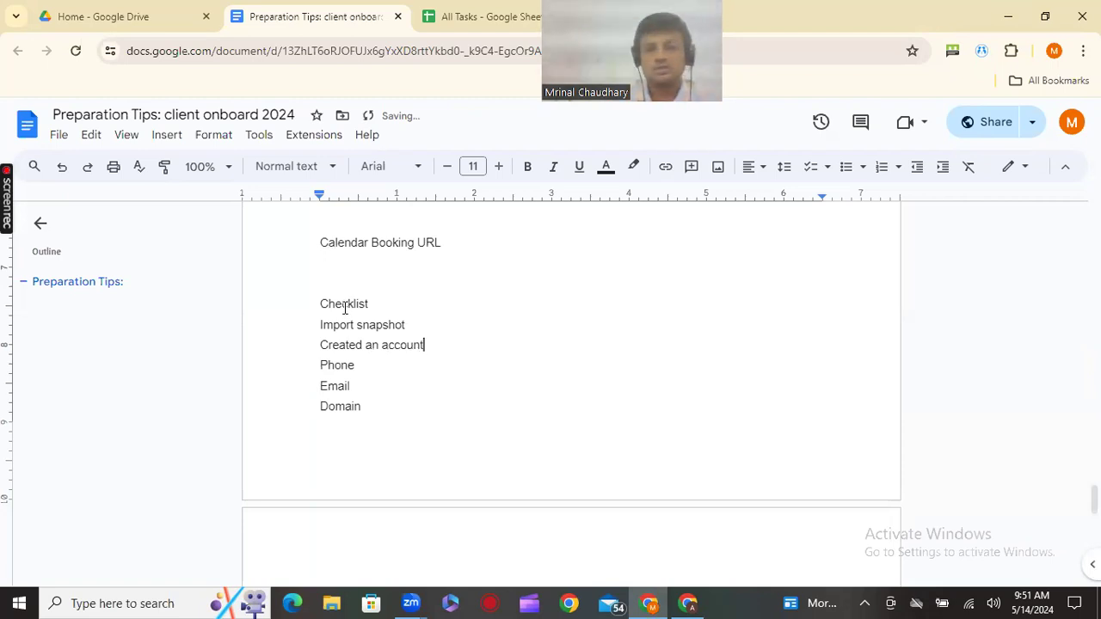
Return to the HighLevel sub-account form and try saving it
left_click(688, 603)
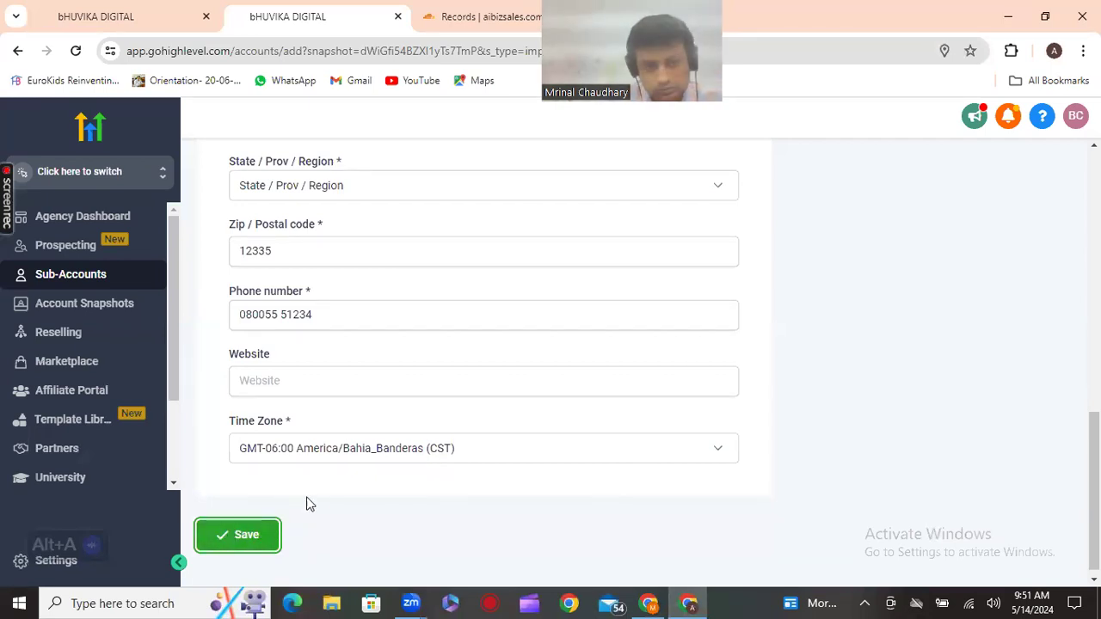
scroll(723, 413, "up", 10)
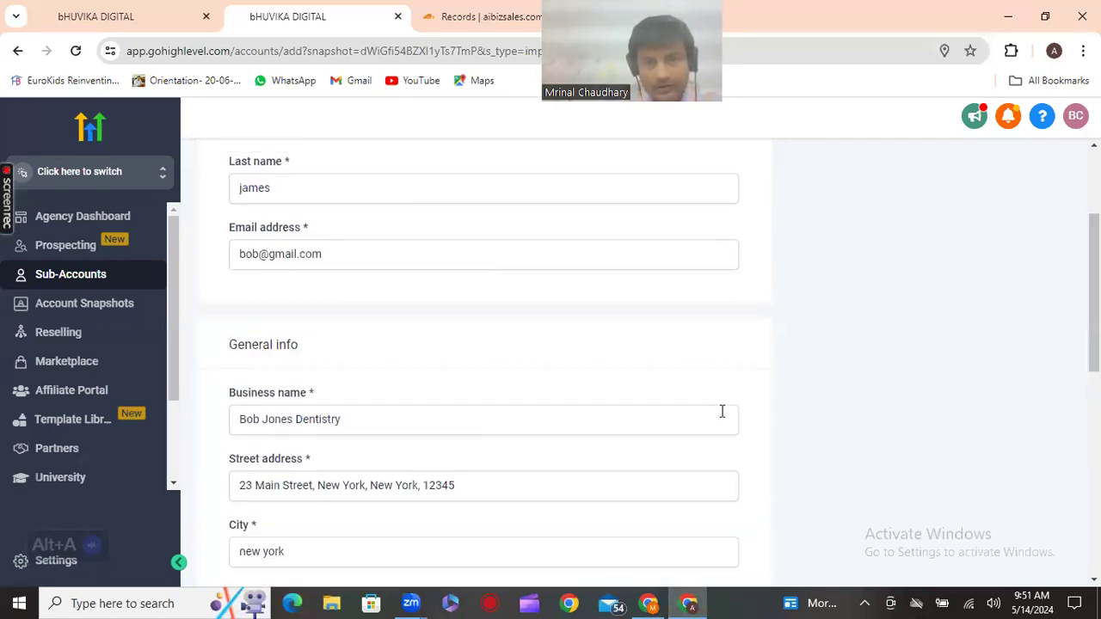
scroll(685, 391, "down", 2)
scroll(685, 391, "up", 1)
scroll(688, 391, "down", 4)
scroll(686, 391, "down", 4)
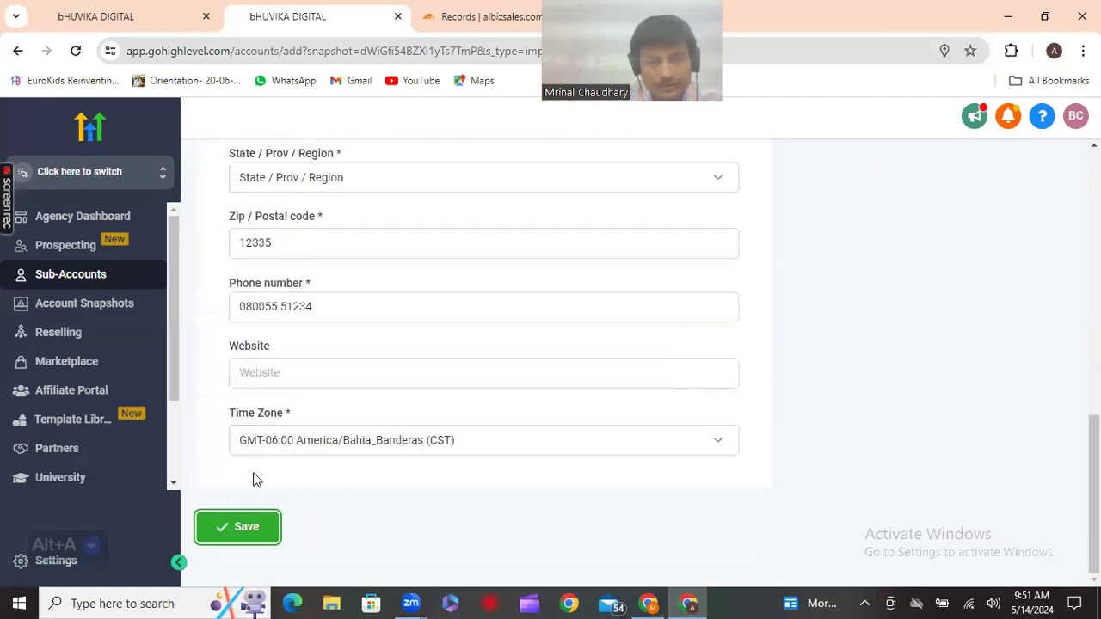
left_click(232, 533)
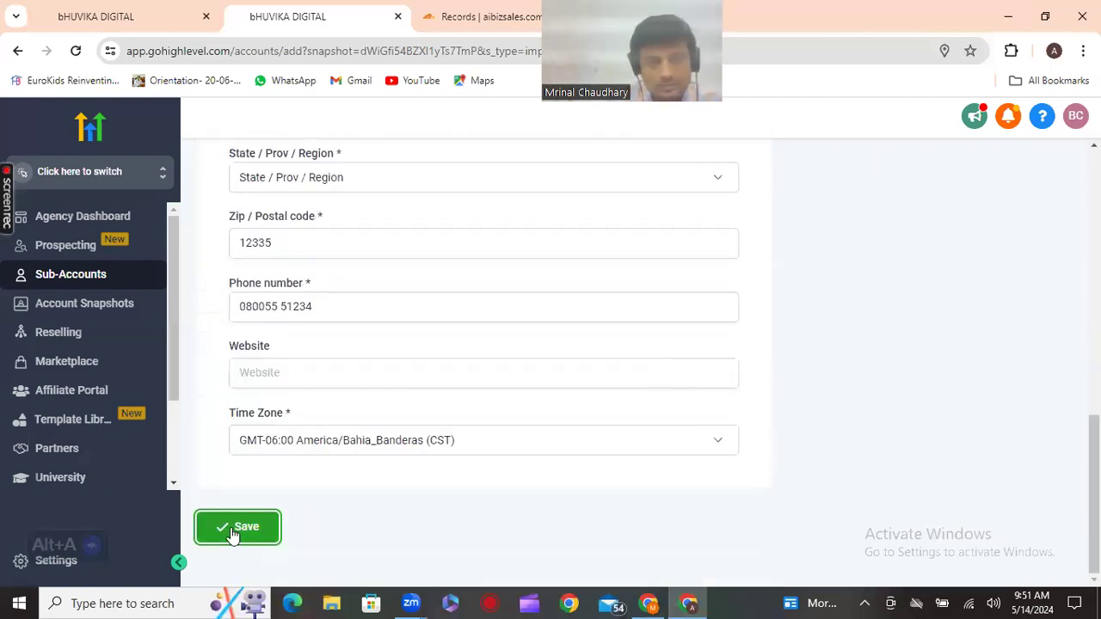
Set State / Prov / Region to New York and submit the form
left_click(462, 186)
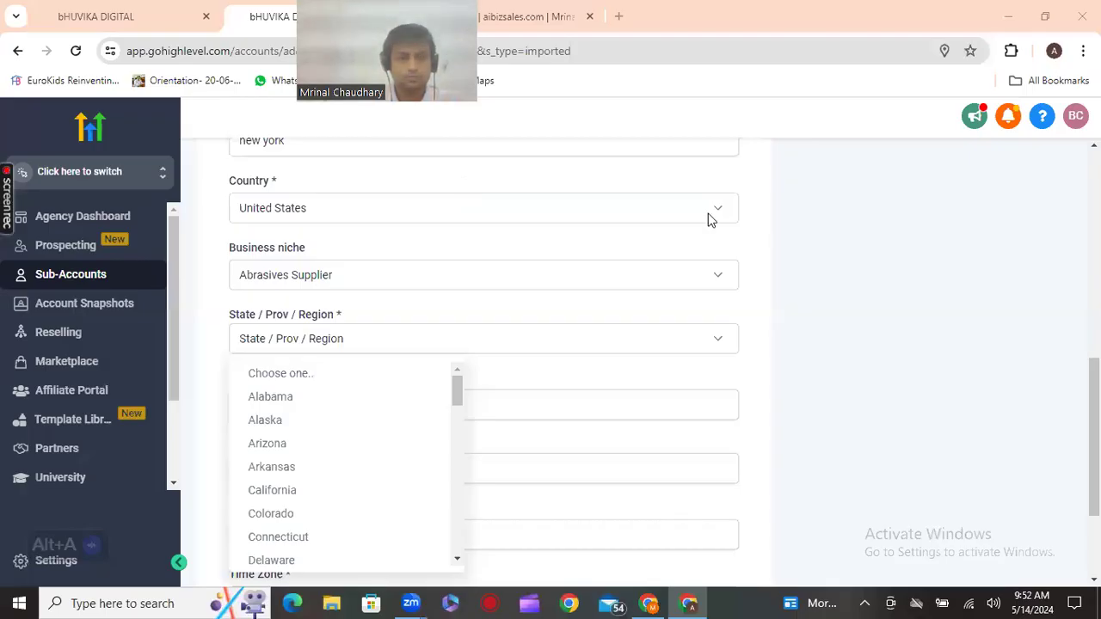
scroll(307, 456, "down", 1)
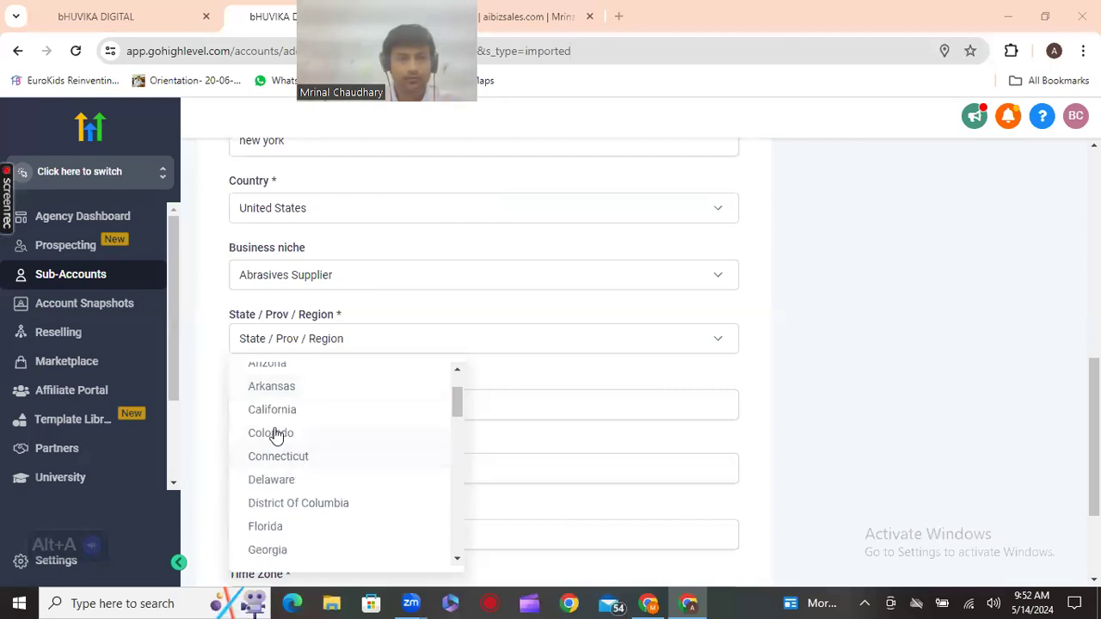
scroll(288, 443, "down", 1)
scroll(293, 450, "down", 7)
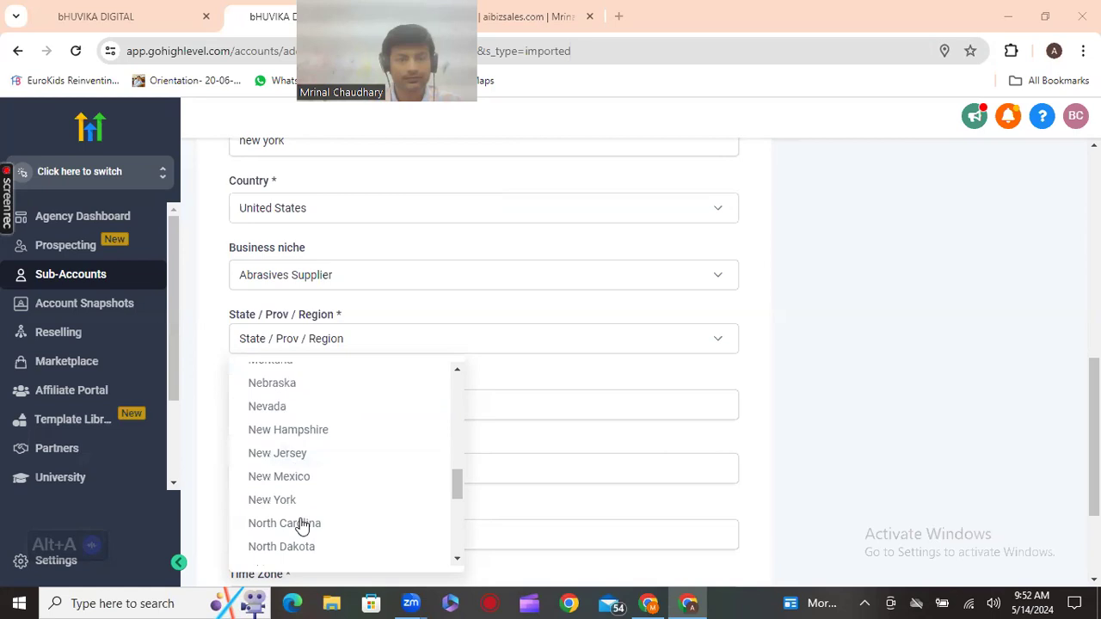
left_click(280, 502)
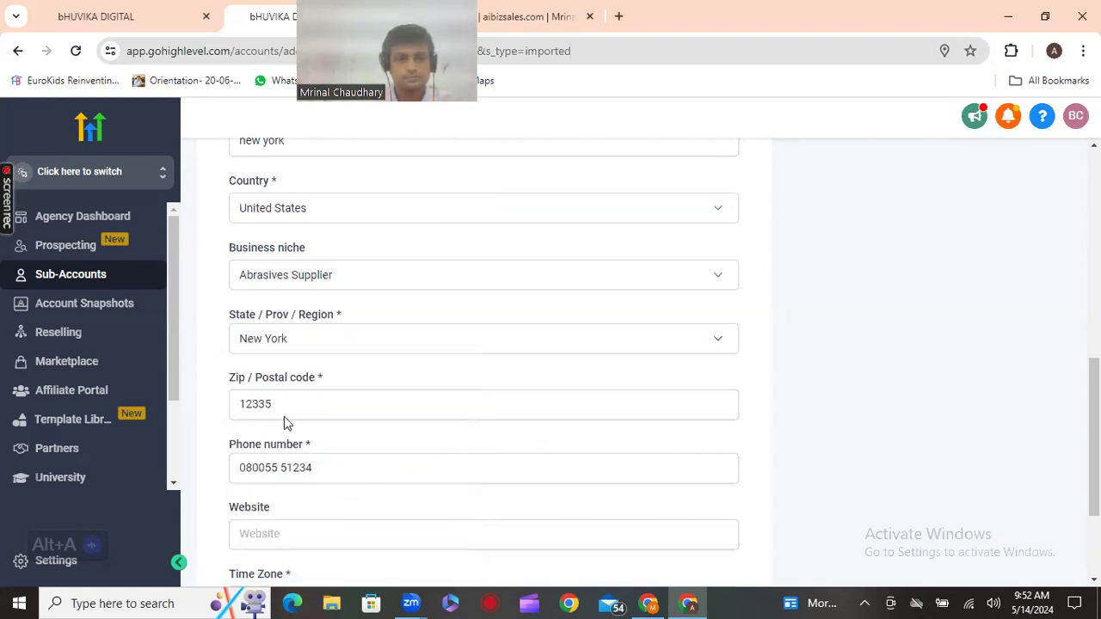
scroll(810, 383, "down", 2)
left_click(263, 532)
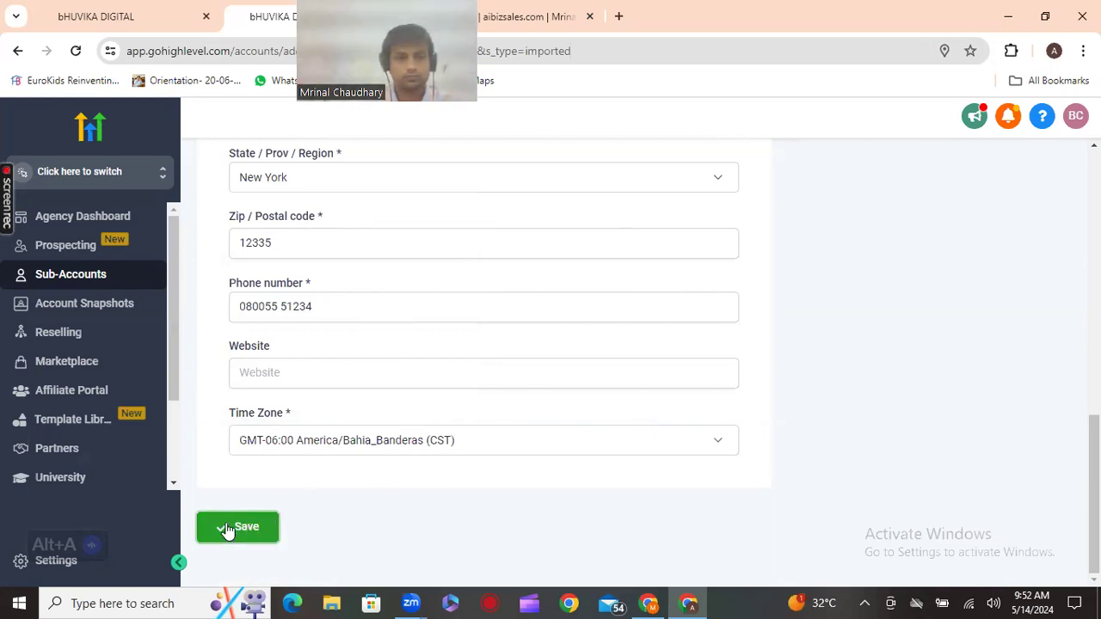
scroll(358, 457, "up", 2)
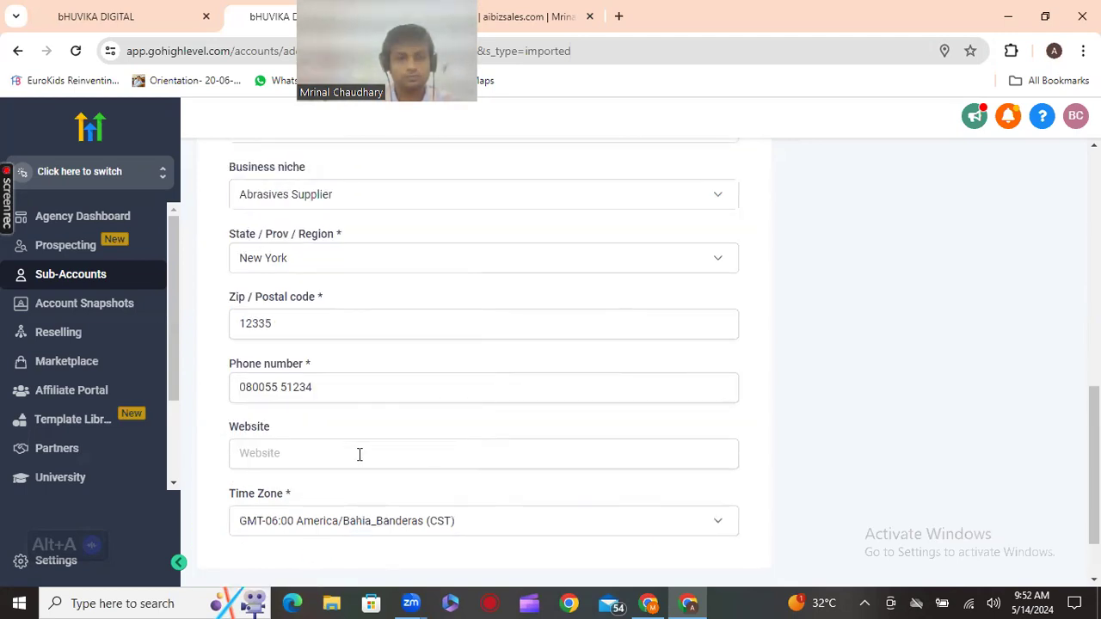
Review the Bob Jones Dentistry Basic Details page and open its Actions menu
scroll(360, 454, "down", 2)
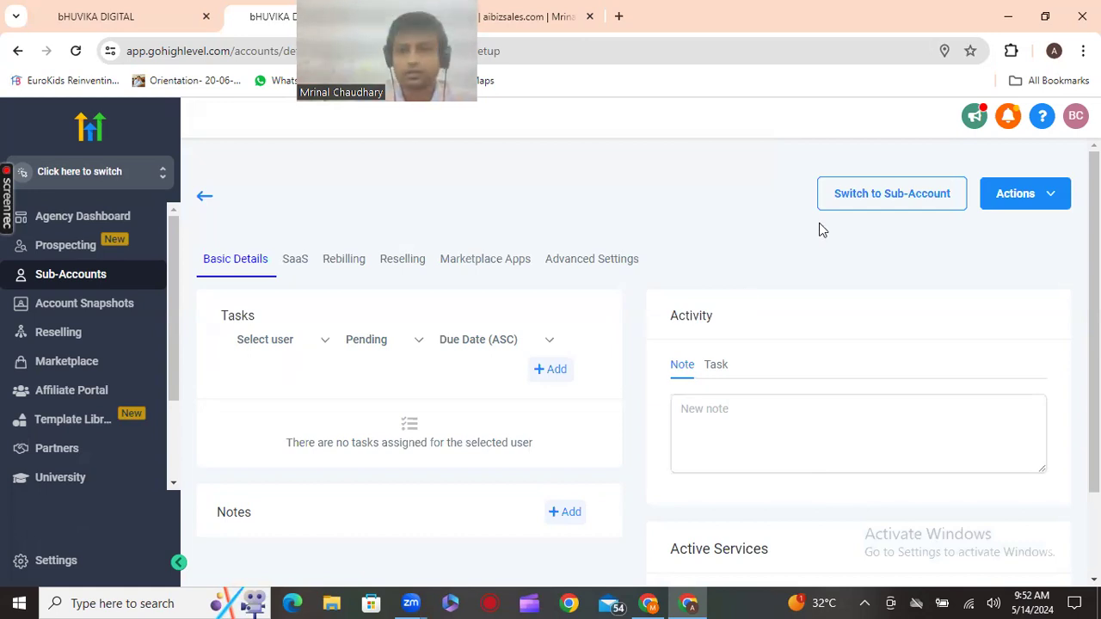
scroll(822, 226, "down", 1)
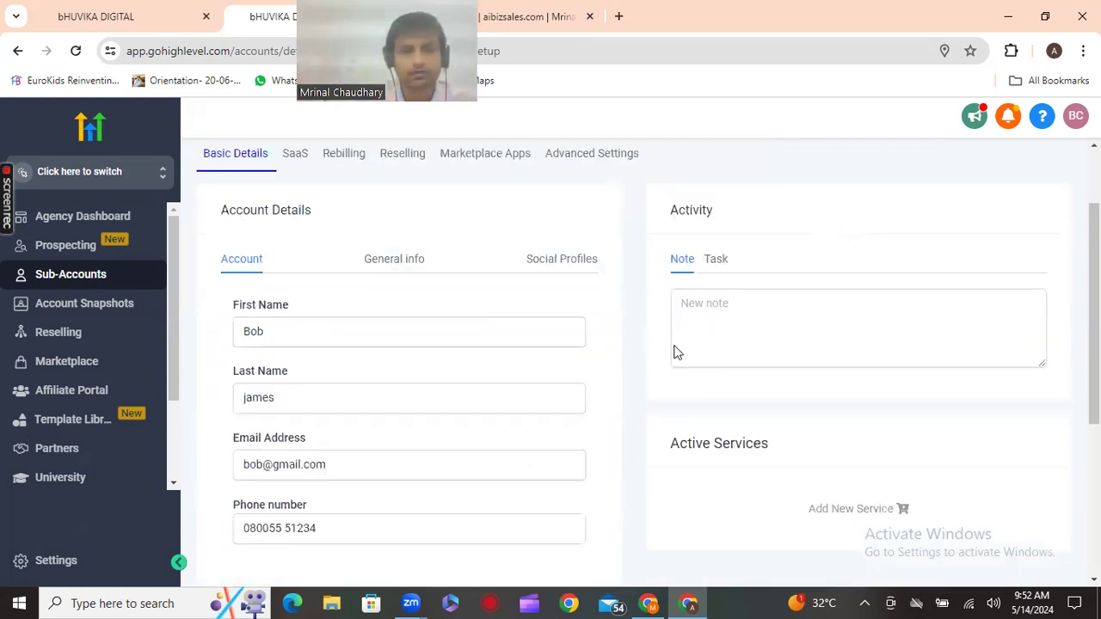
scroll(677, 351, "up", 1)
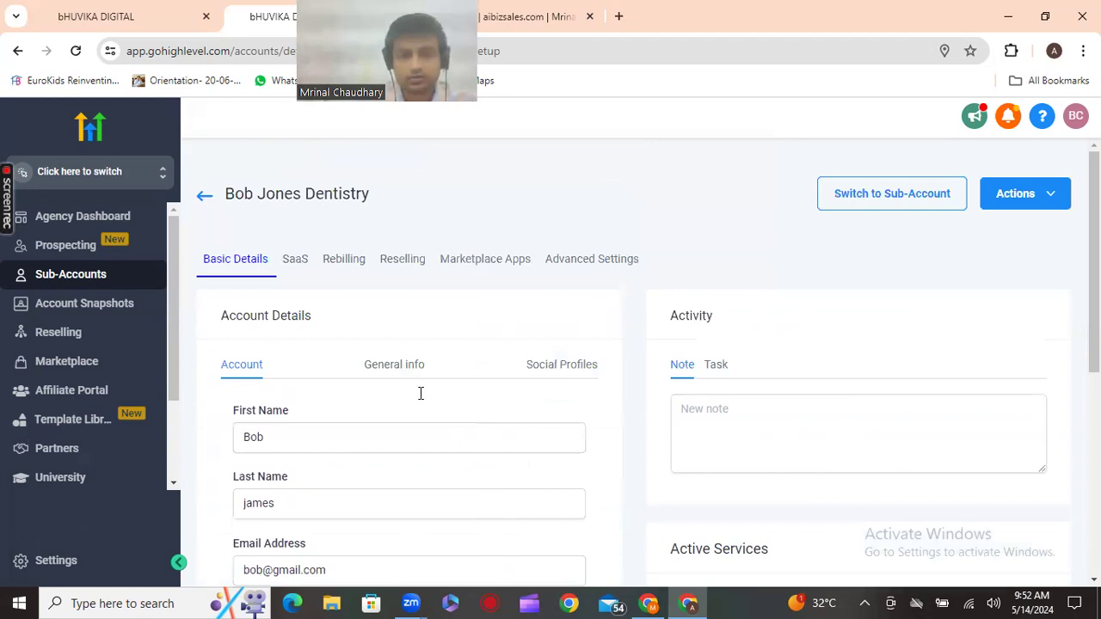
scroll(420, 391, "down", 5)
scroll(421, 399, "up", 3)
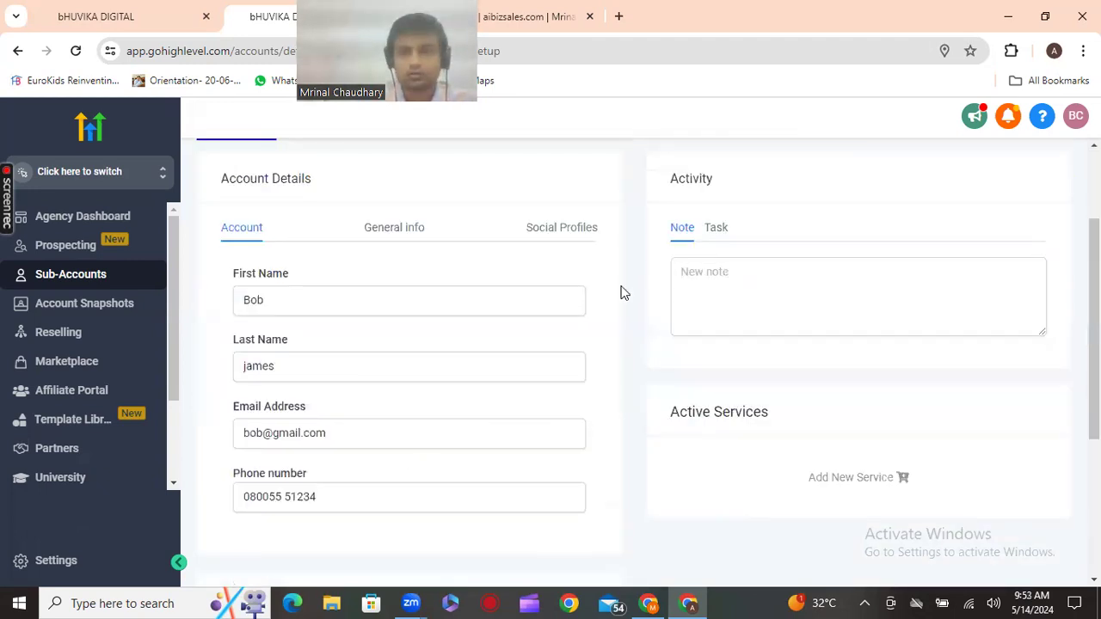
scroll(850, 256, "up", 2)
left_click(1031, 207)
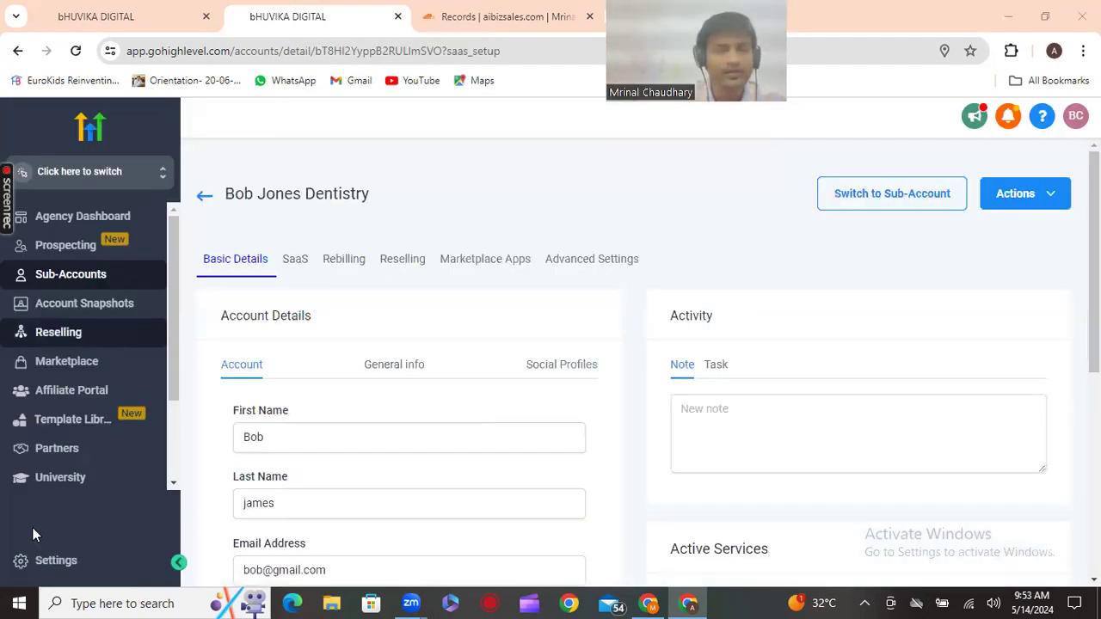
Open agency Settings and scroll the sidebar to Phone Integration's Sub Account Settings
left_click(50, 567)
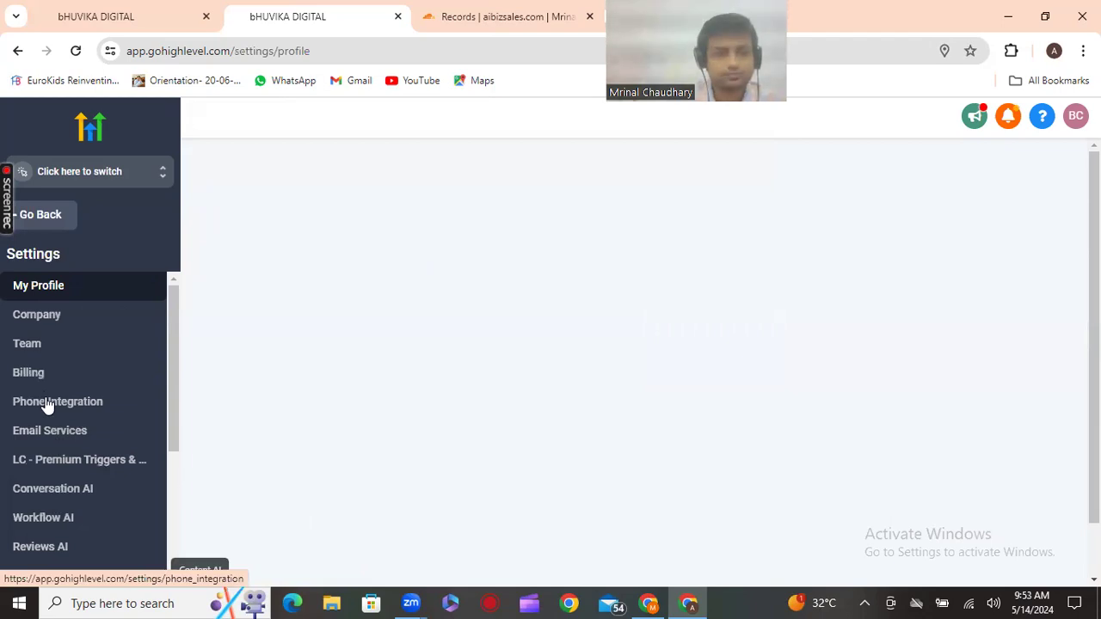
scroll(47, 411, "down", 1)
scroll(47, 411, "down", 2)
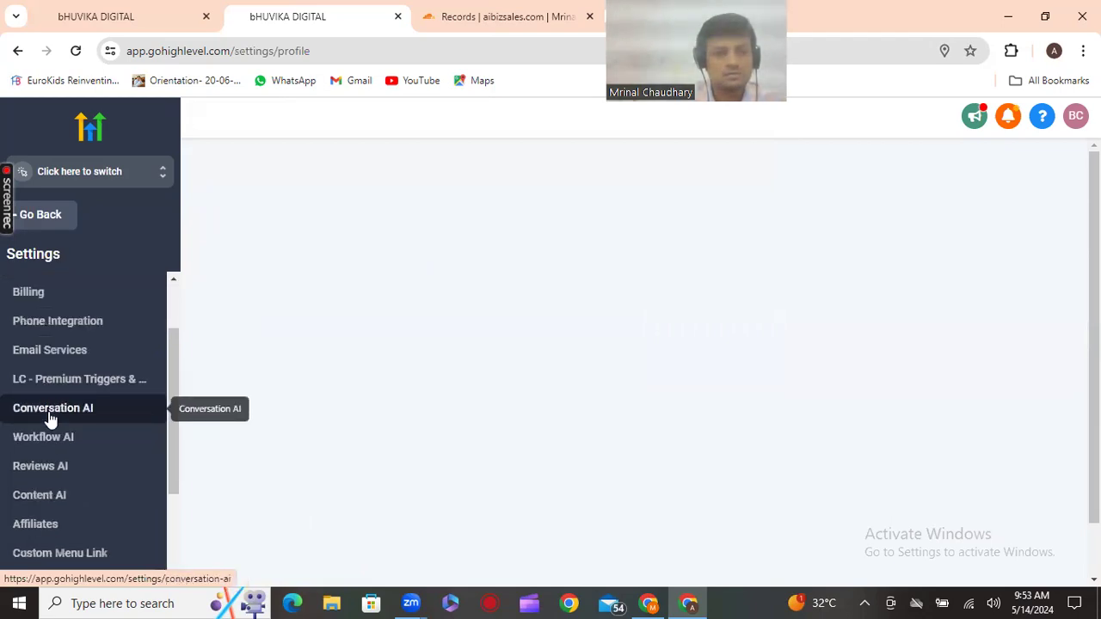
scroll(50, 418, "down", 3)
scroll(50, 419, "up", 6)
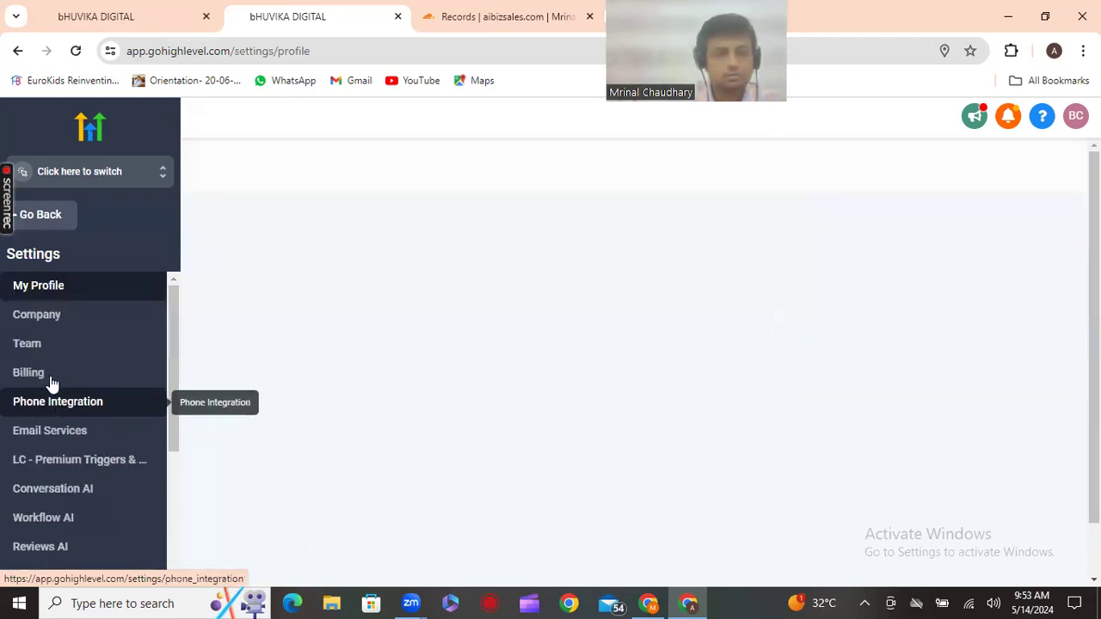
scroll(50, 413, "down", 8)
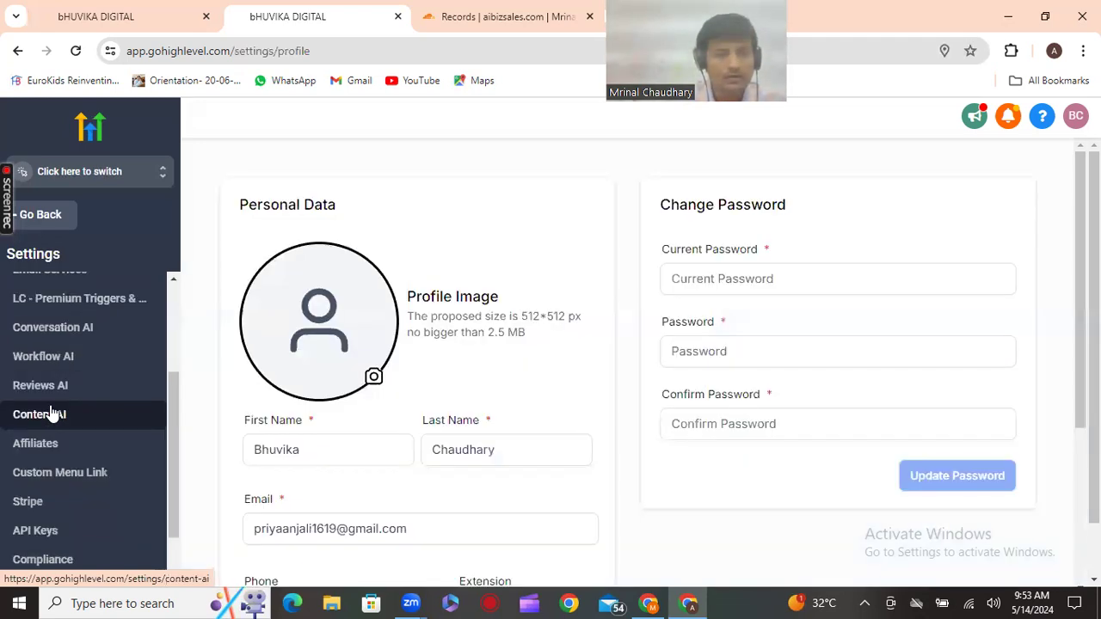
scroll(50, 413, "up", 8)
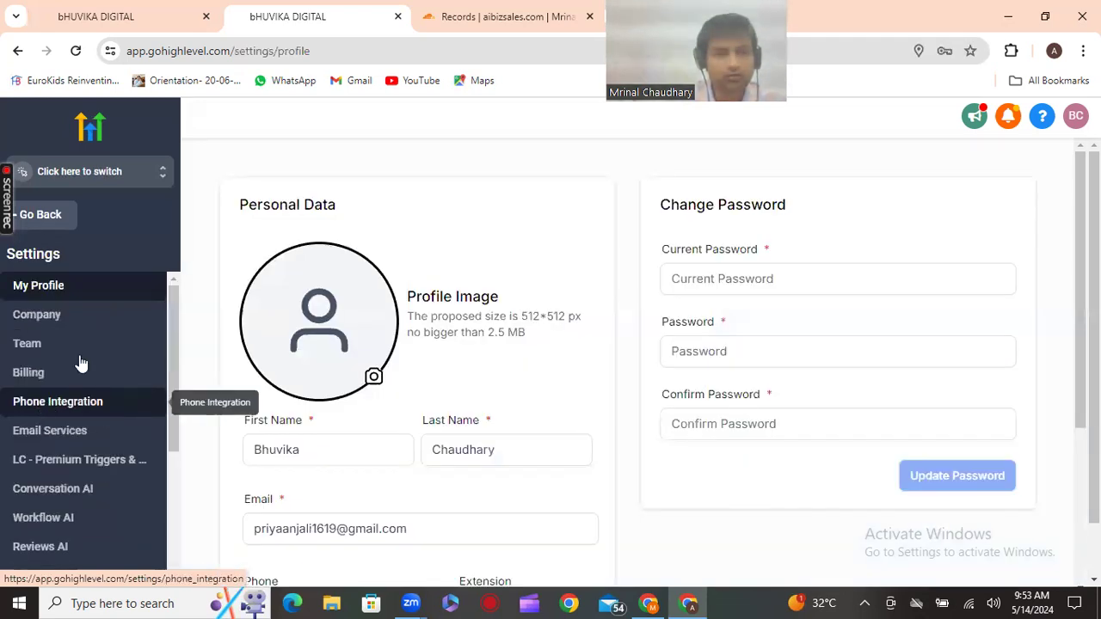
scroll(74, 376, "down", 3)
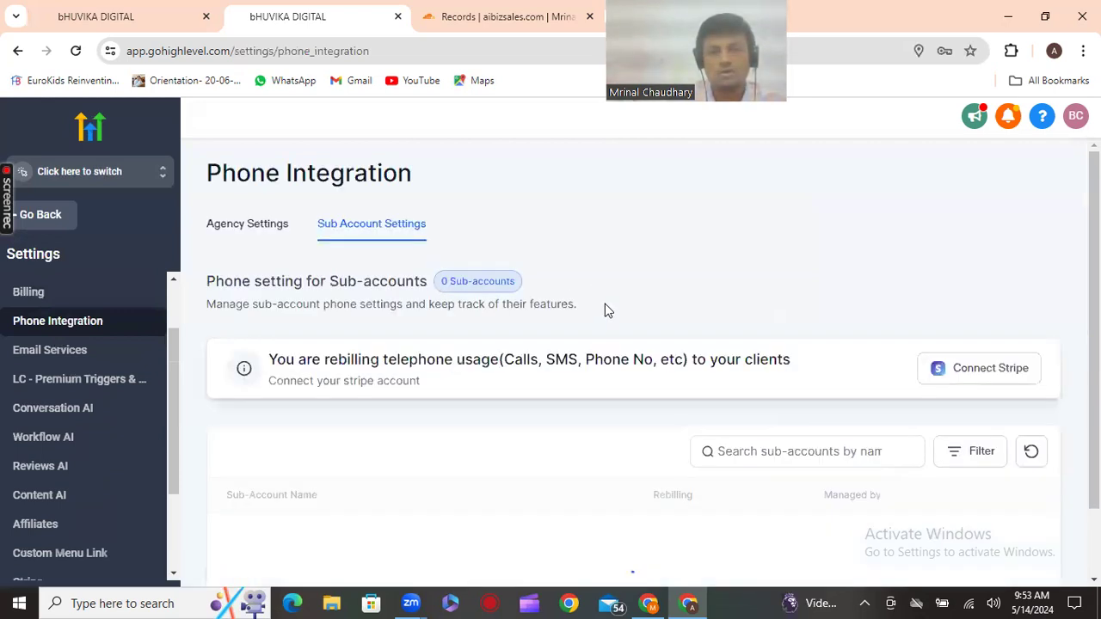
Review the sub-account phone table, then switch to the Agency Settings tab
scroll(605, 304, "down", 1)
scroll(605, 310, "down", 2)
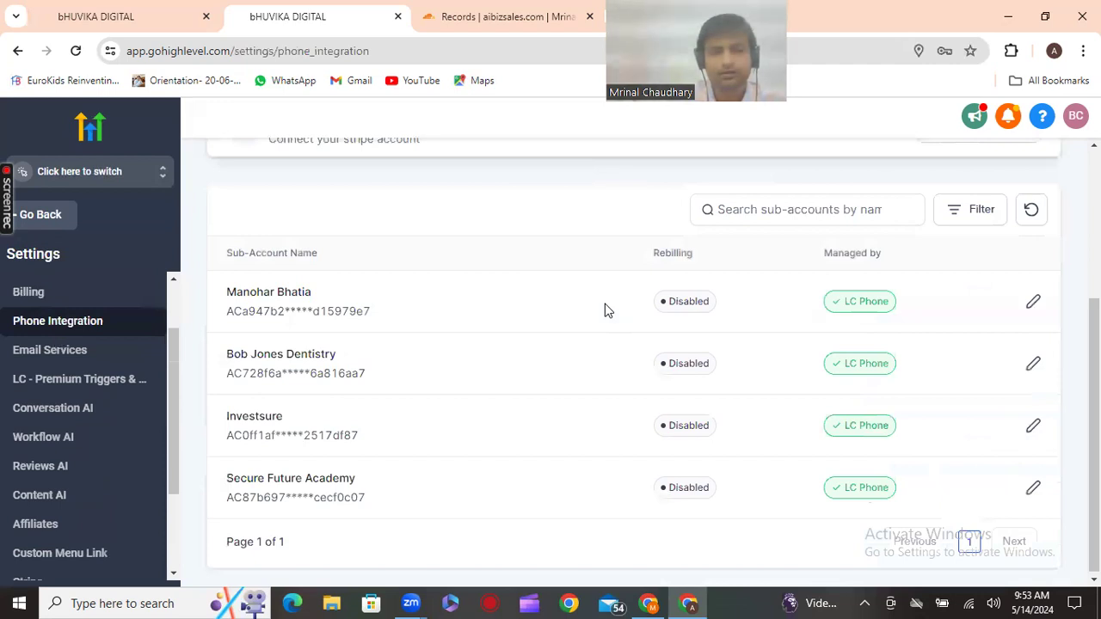
scroll(605, 309, "up", 2)
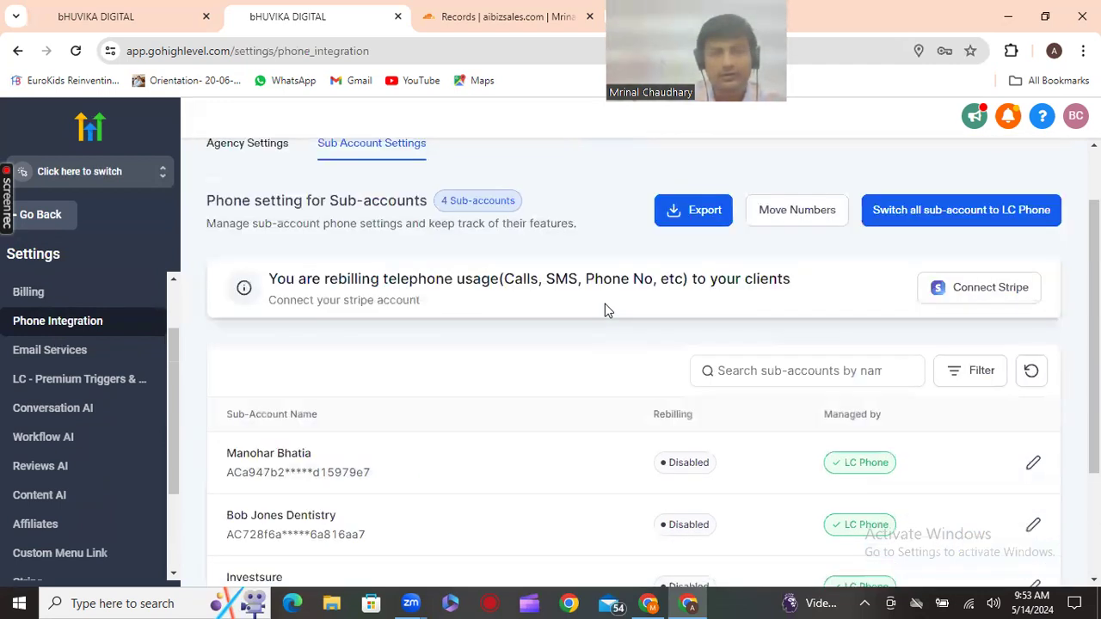
scroll(232, 228, "up", 1)
left_click(233, 228)
Review the LeadConnector Phone System connection and open 'Learn More about LC Phone'
scroll(393, 336, "down", 1)
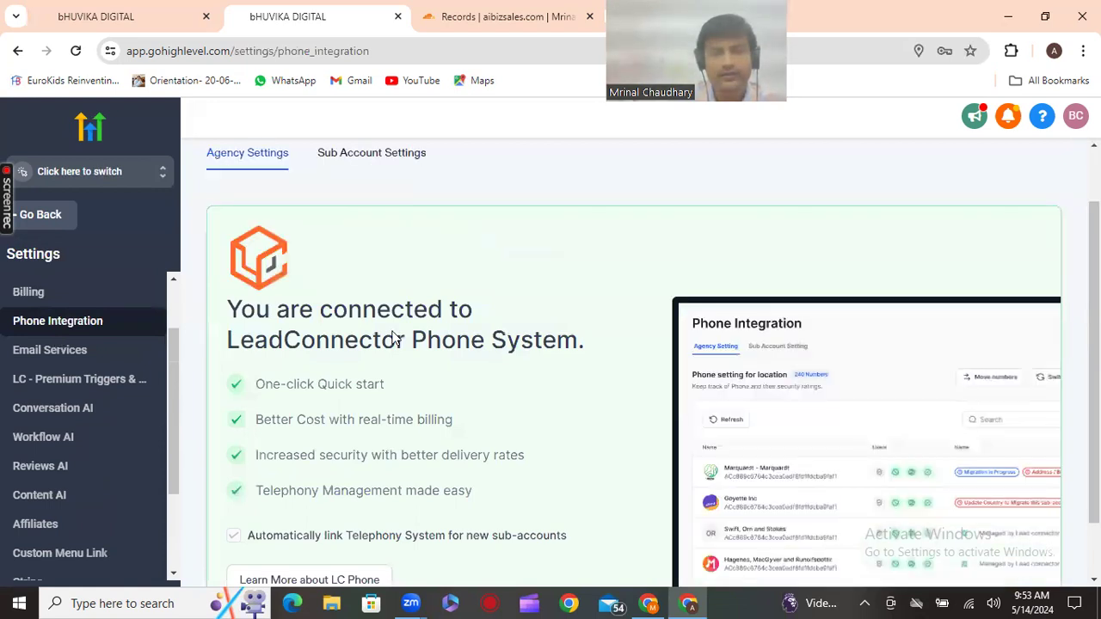
scroll(701, 387, "down", 1)
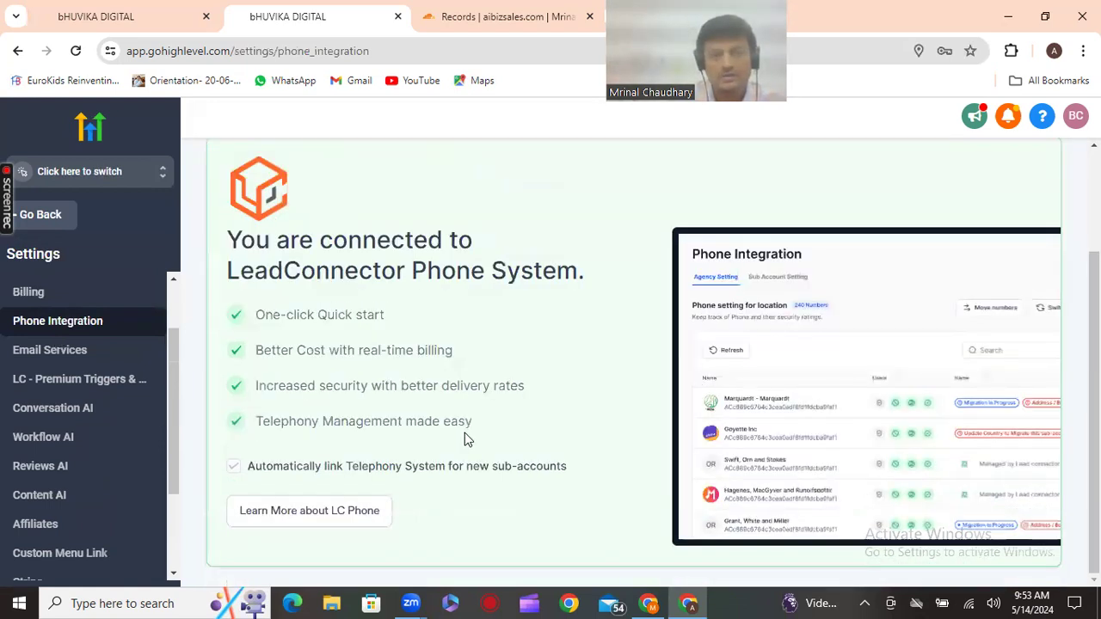
scroll(465, 435, "up", 2)
scroll(461, 448, "down", 2)
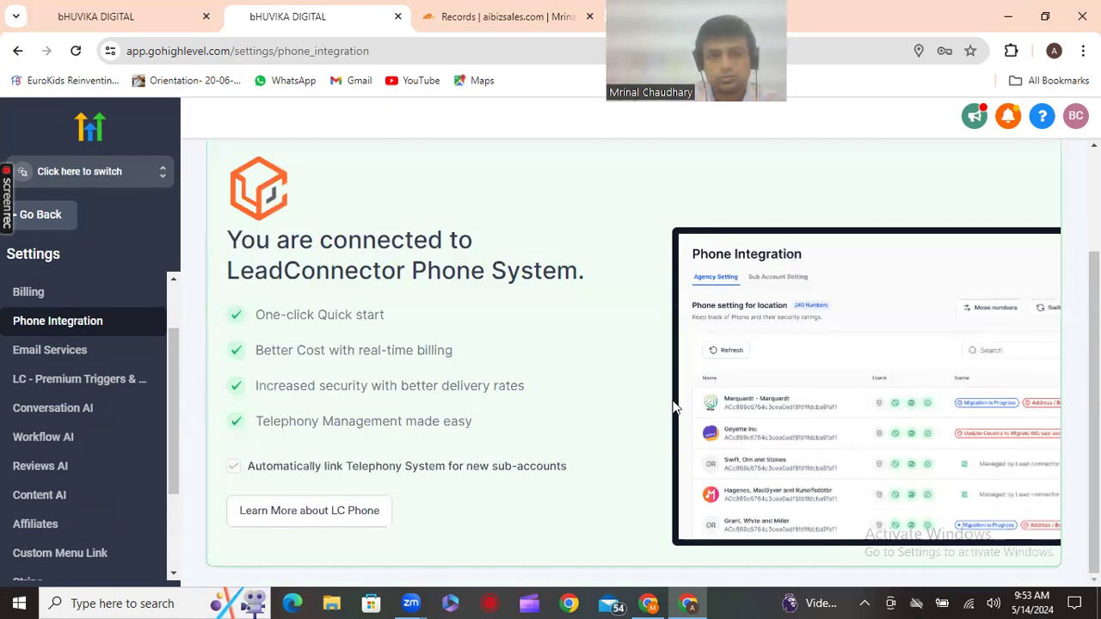
scroll(499, 331, "up", 2)
scroll(642, 353, "down", 2)
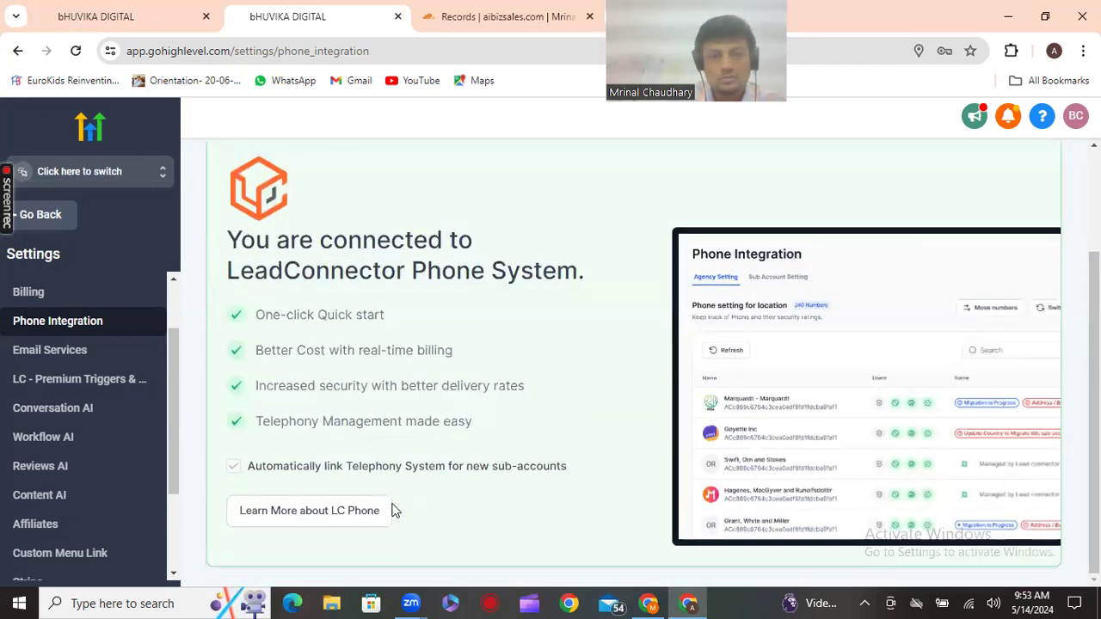
left_click(338, 516)
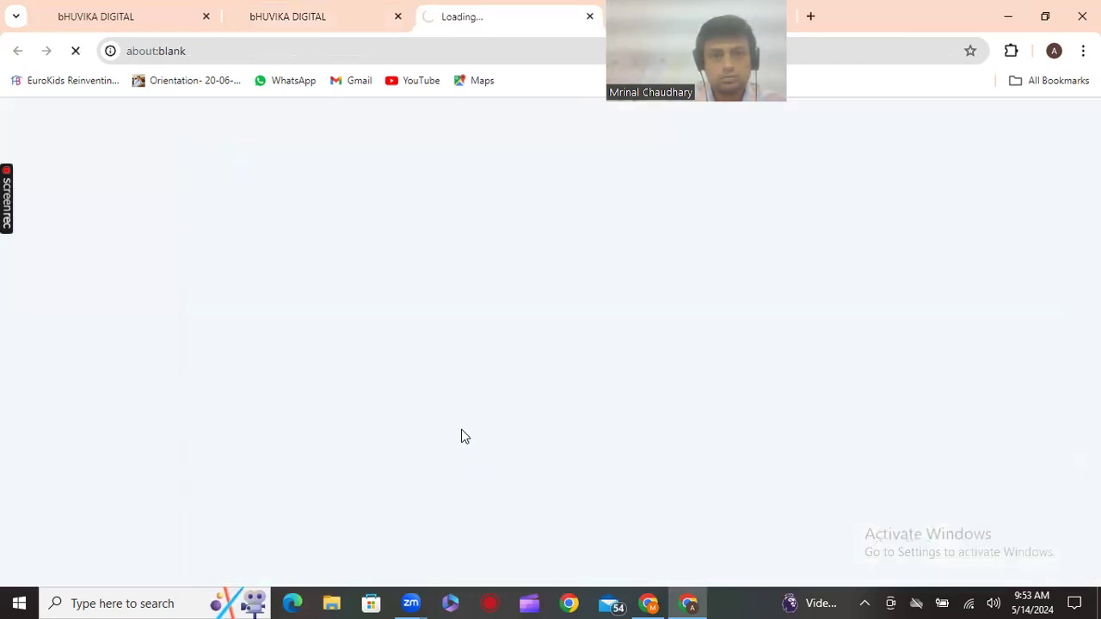
Close the blank LC Phone tab to return to the Agency Dashboard
key("ctrl+w")
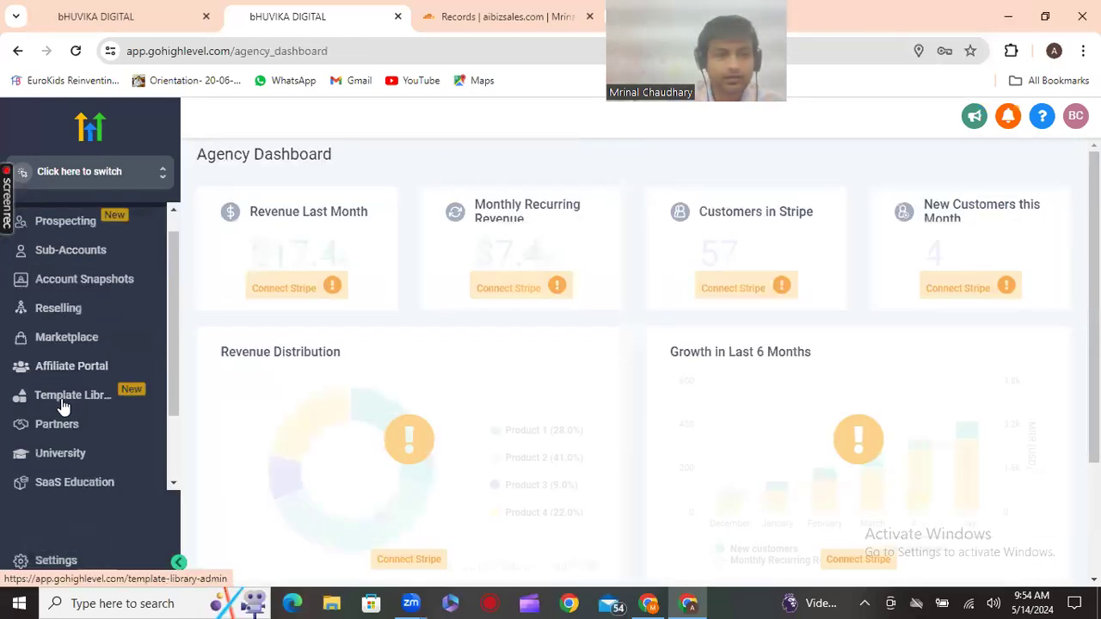
Open the agency Settings and scroll through the settings page
scroll(61, 406, "down", 2)
left_click(60, 560)
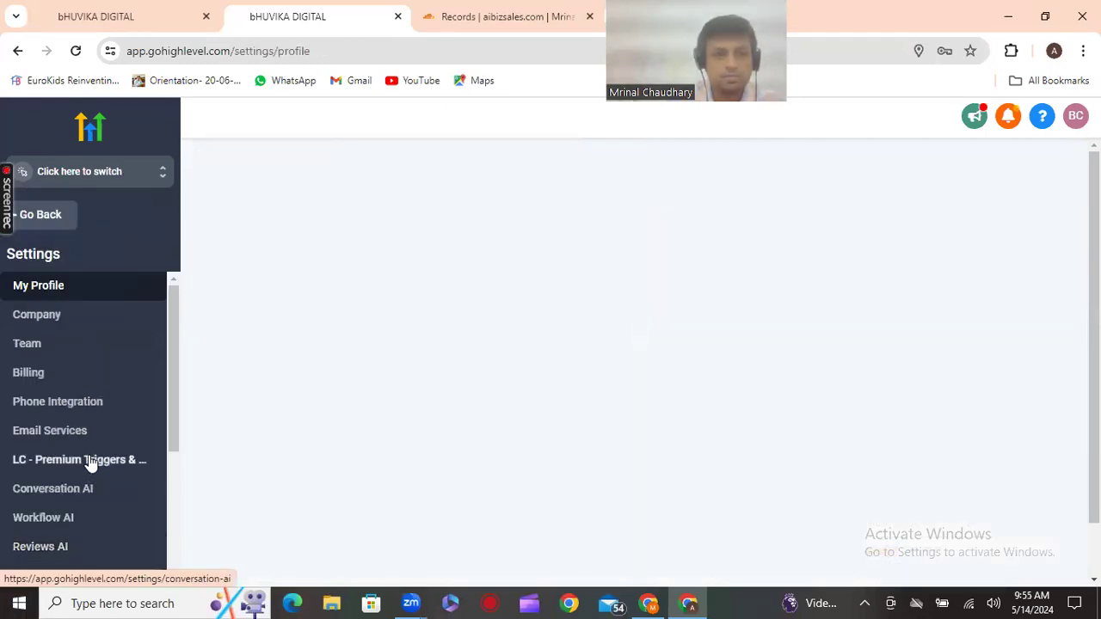
scroll(60, 462, "down", 3)
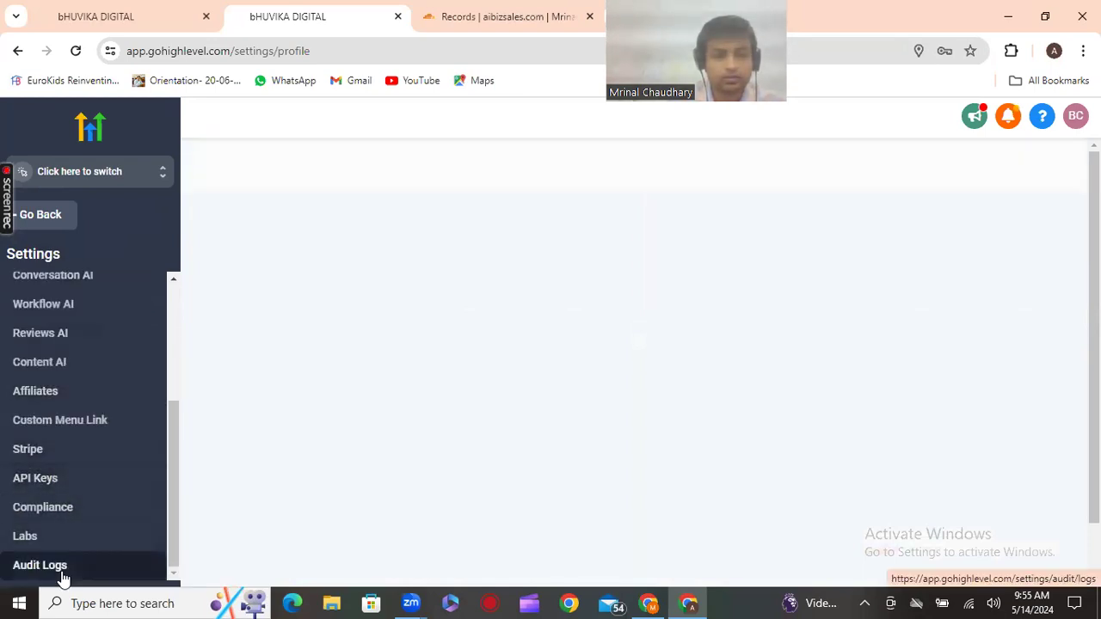
scroll(59, 567, "up", 1)
scroll(59, 566, "down", 2)
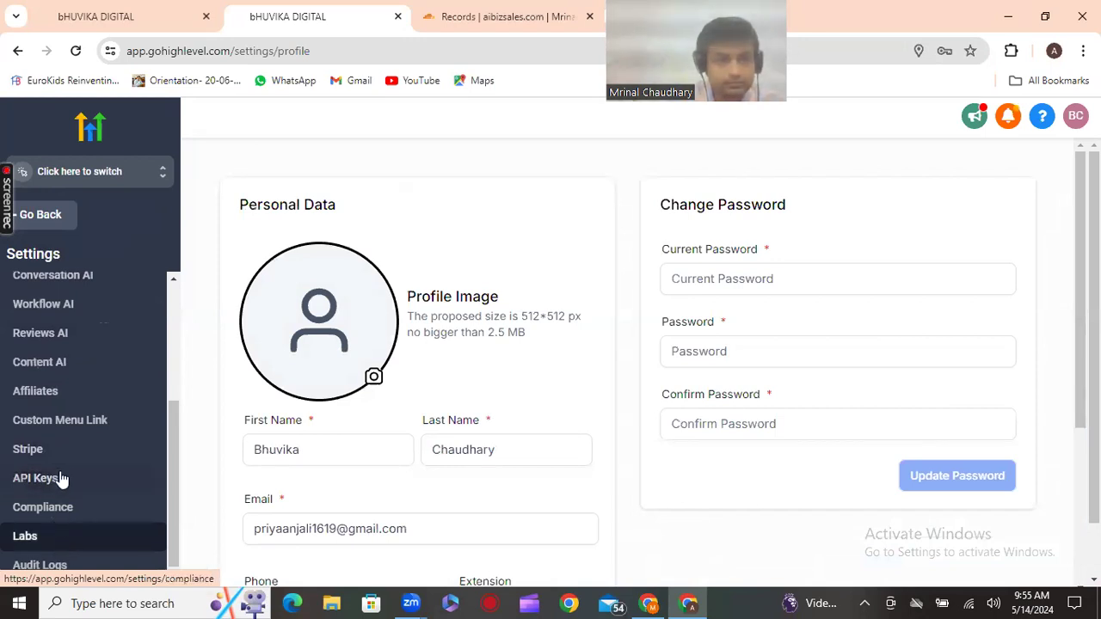
scroll(63, 460, "up", 3)
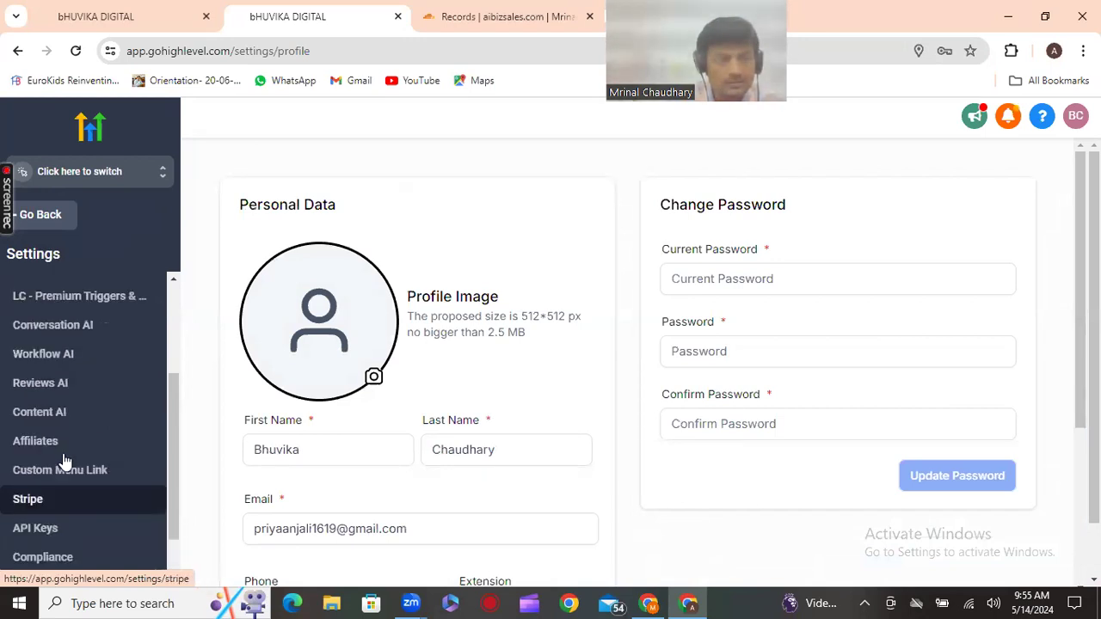
Review the sub-account switcher list without switching, then return to agency Settings
left_click(51, 188)
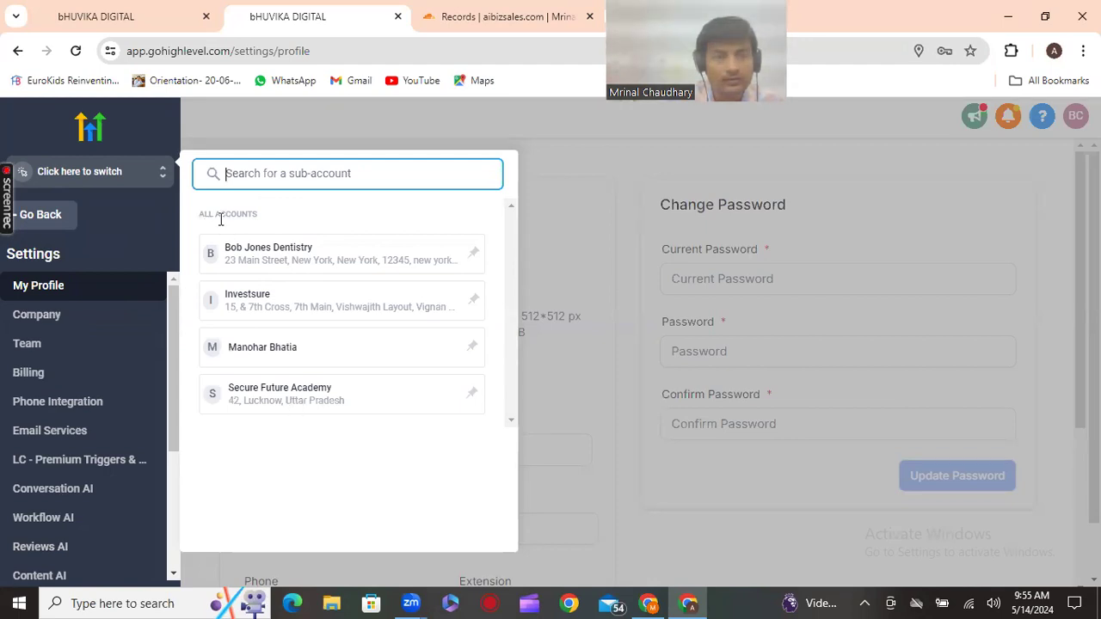
left_click(93, 172)
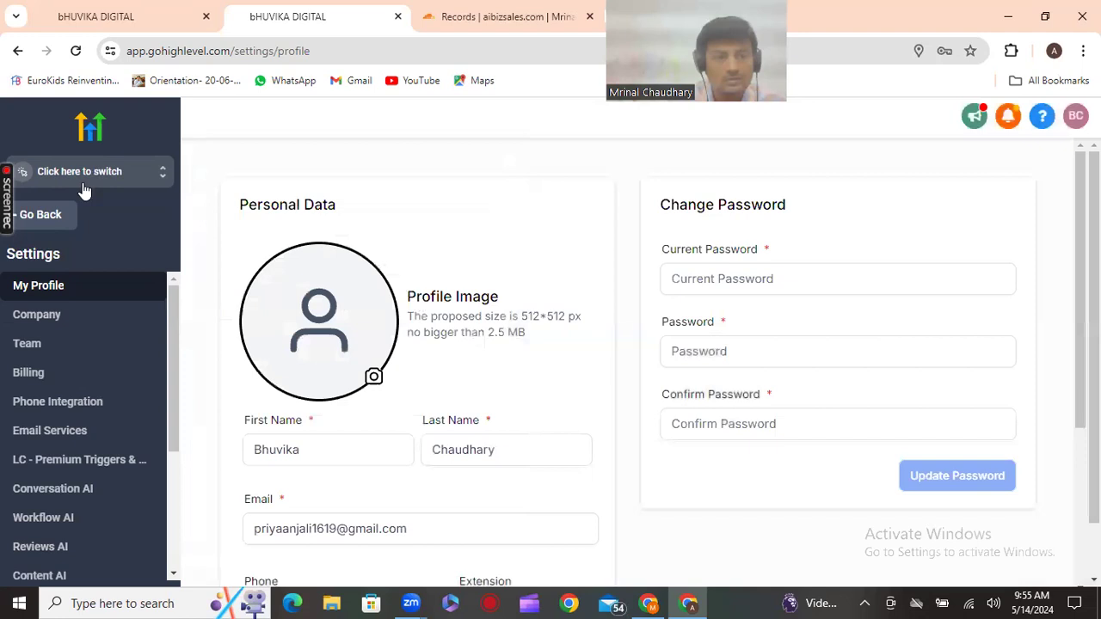
left_click(134, 173)
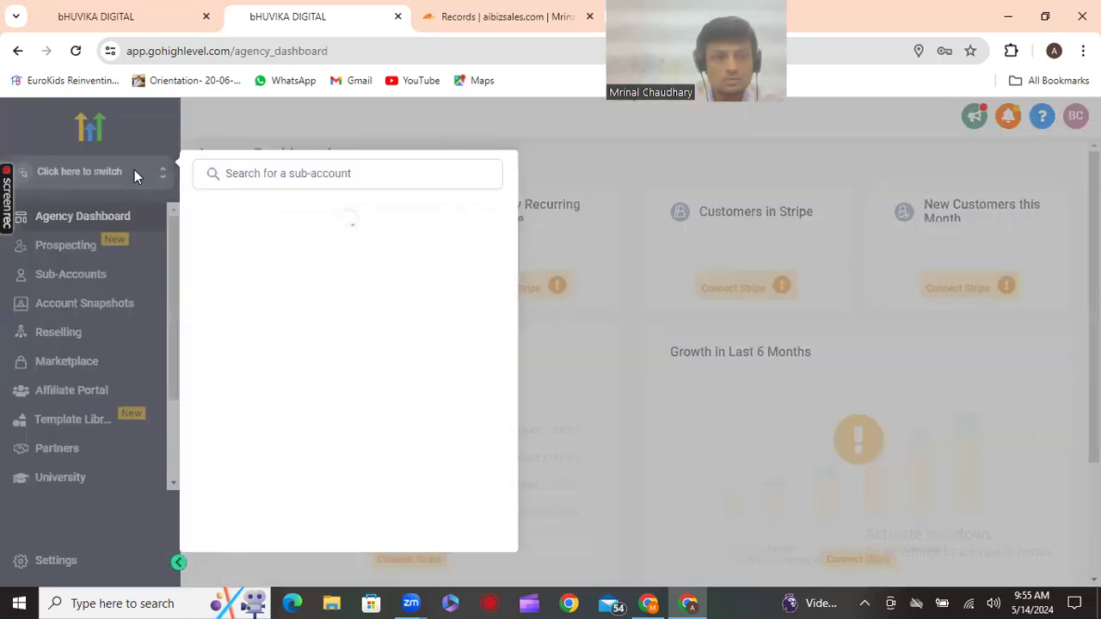
left_click(134, 172)
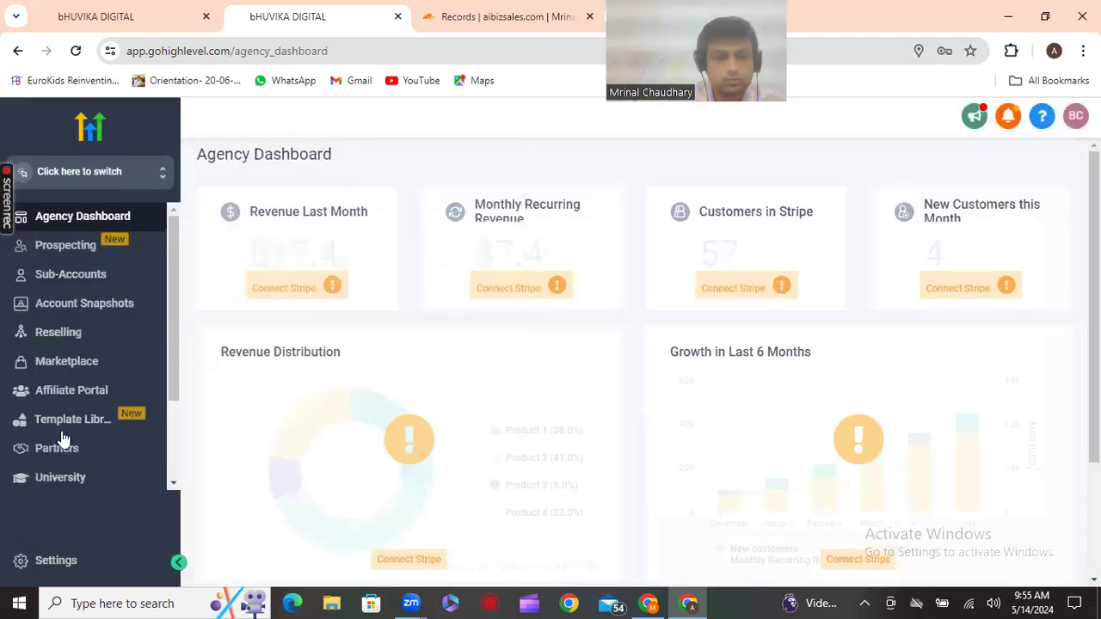
left_click(59, 560)
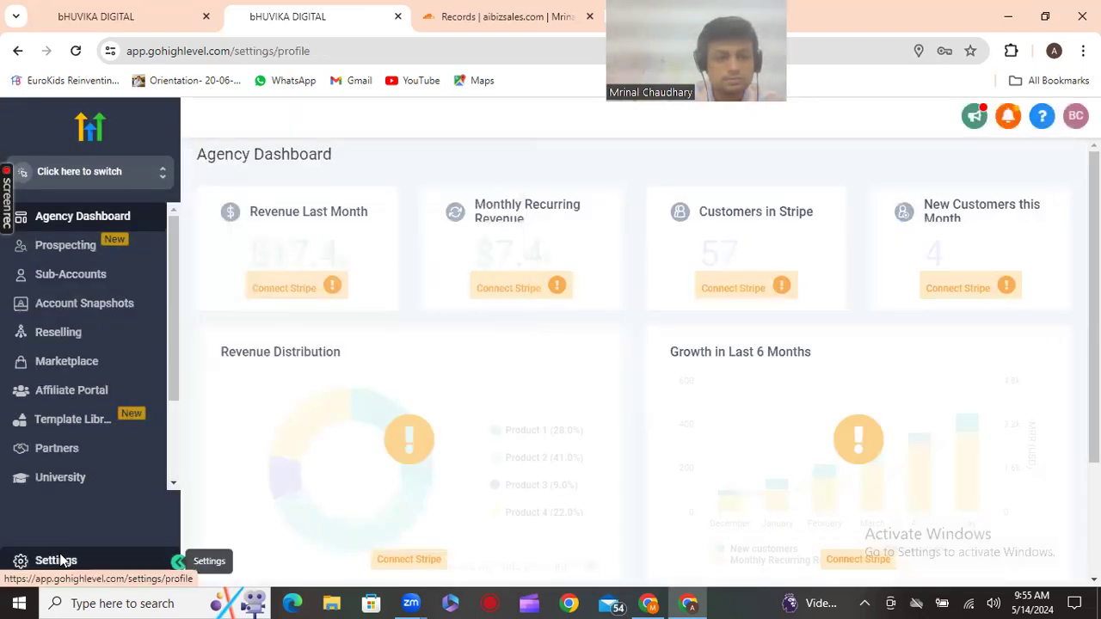
Add a new team member, entering their first name, last name and e-mail address
left_click(41, 348)
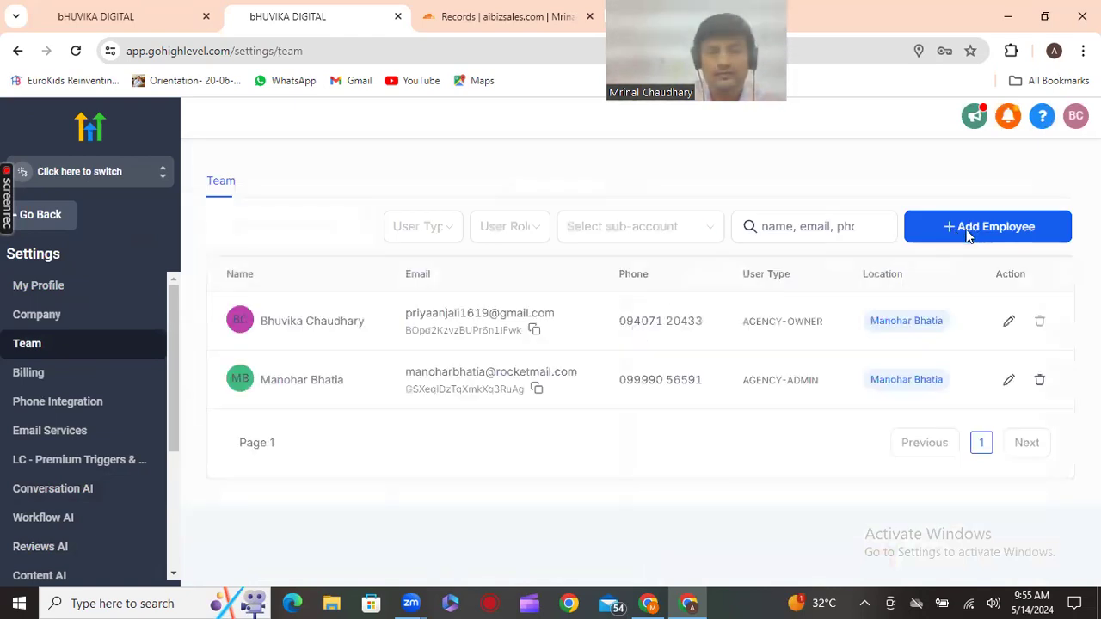
left_click(974, 232)
scroll(441, 400, "down", 2)
left_click(444, 348)
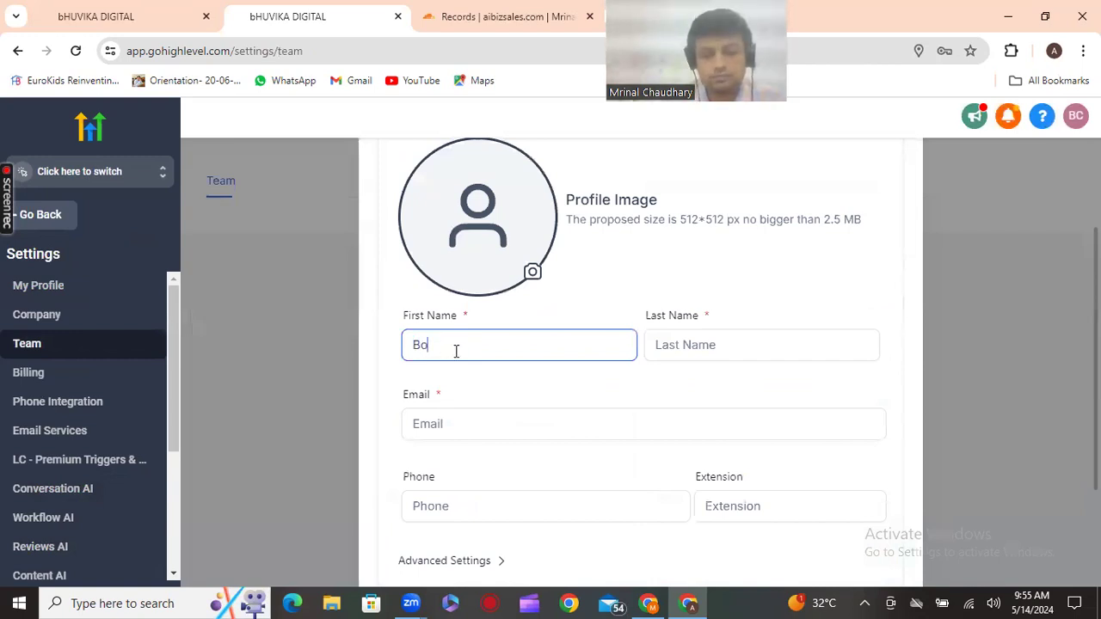
left_click(688, 347)
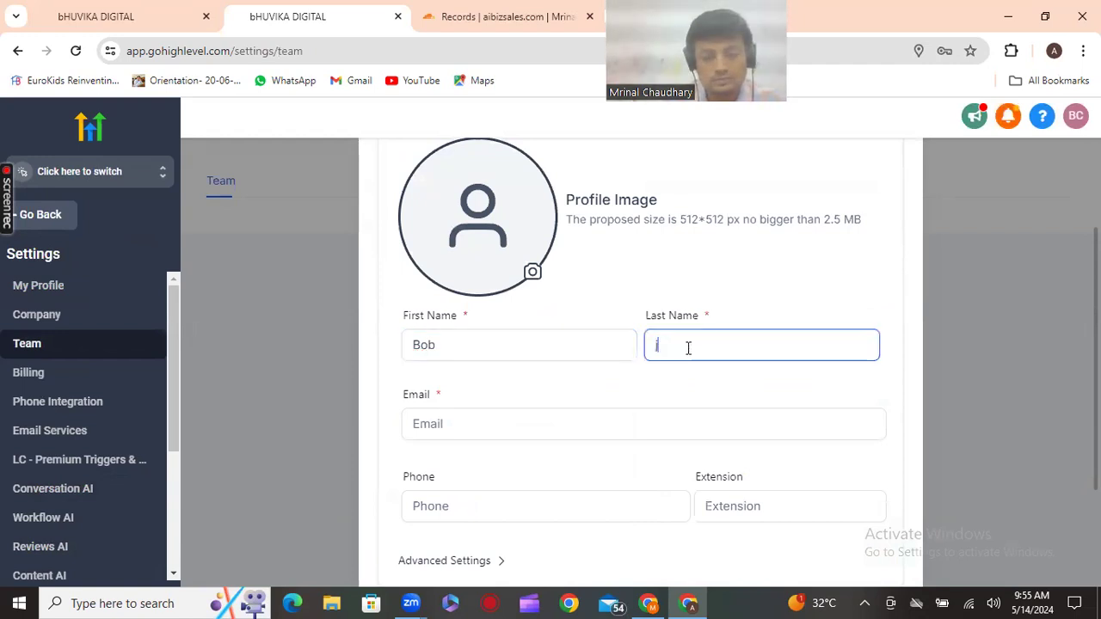
scroll(525, 361, "down", 1)
left_click(525, 342)
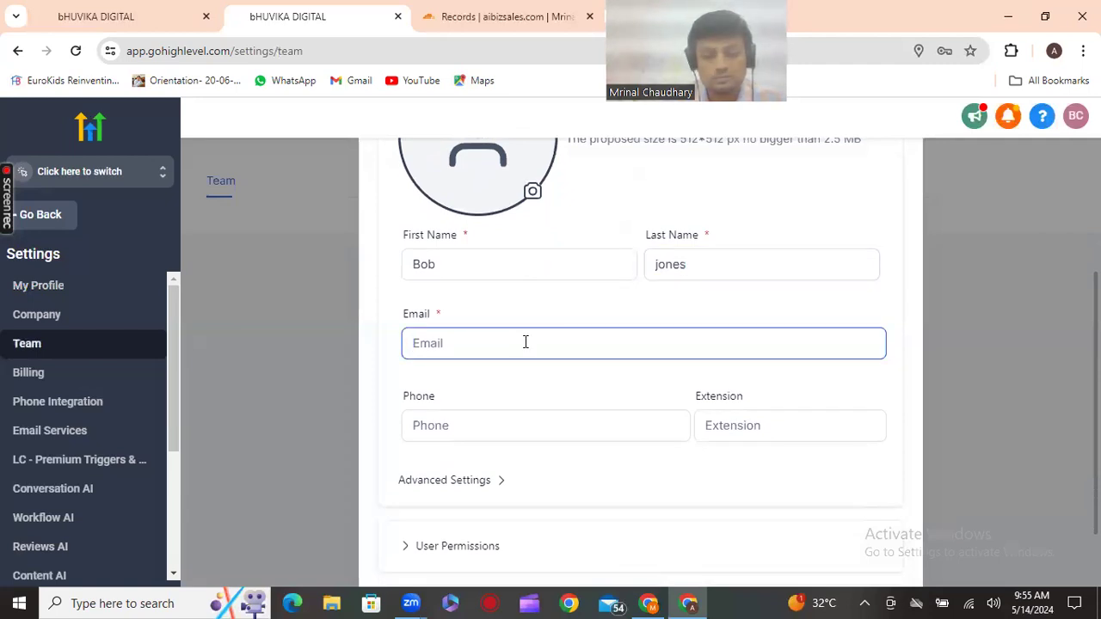
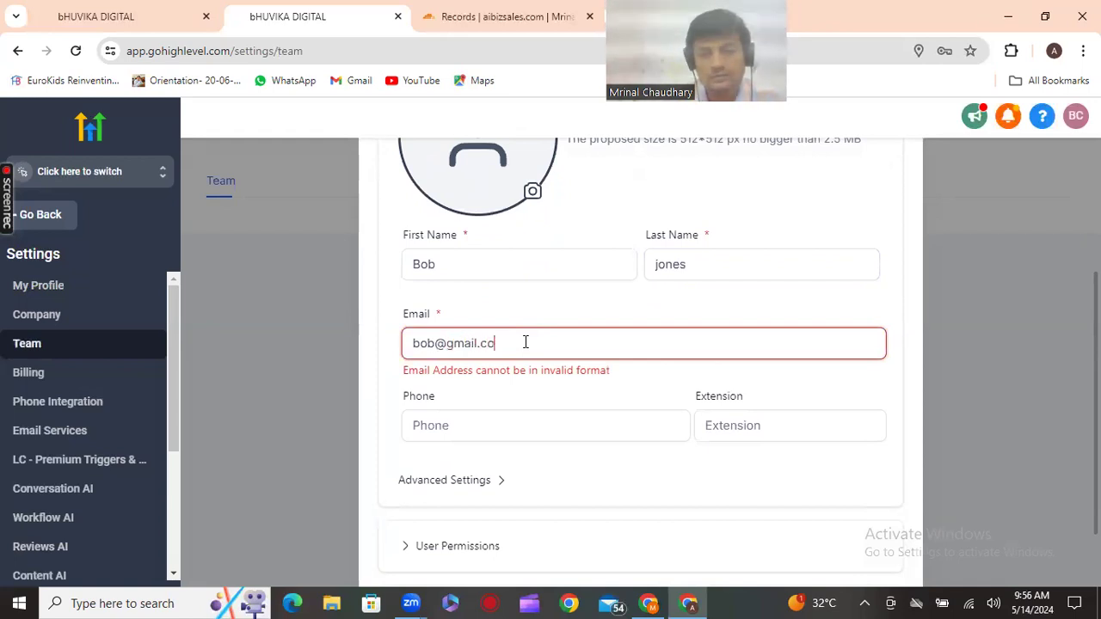
left_click(524, 425)
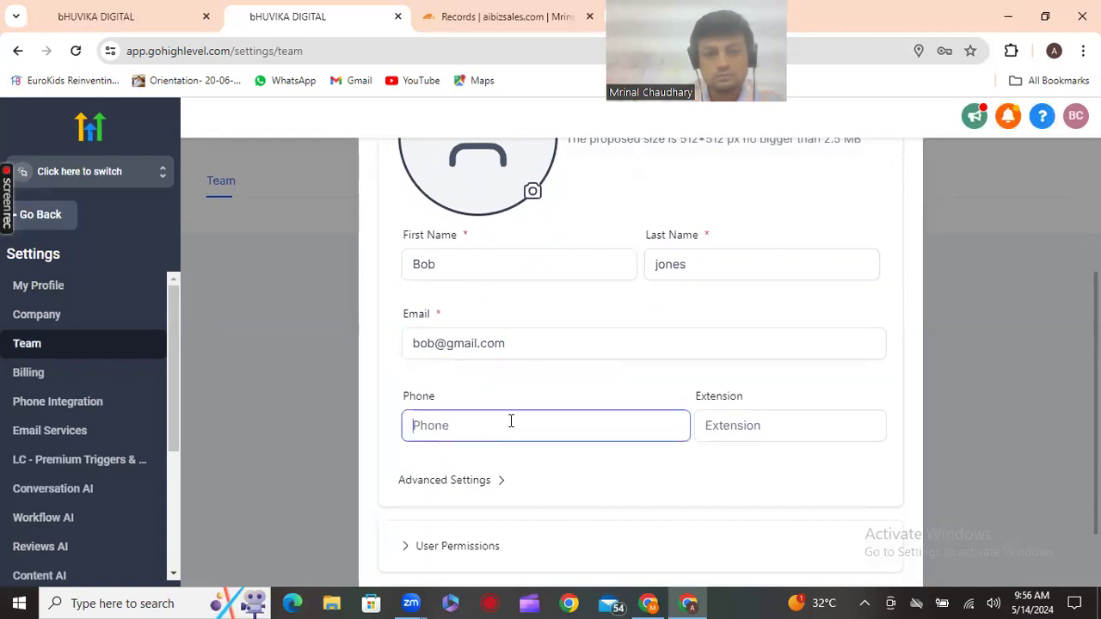
scroll(524, 428, "down", 1)
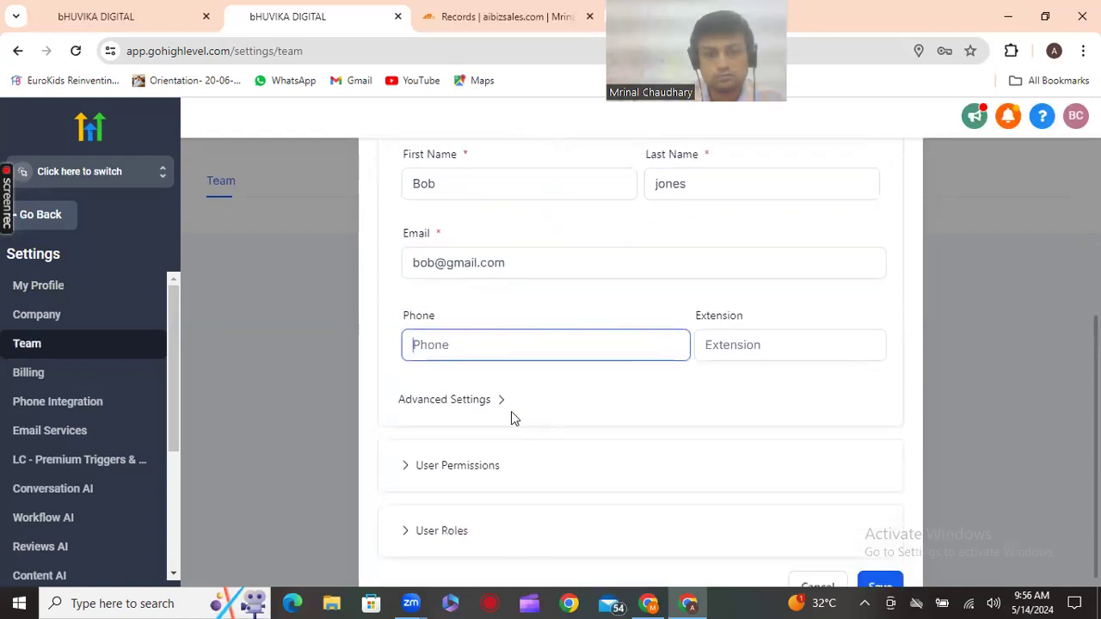
Assign Bob Jones Dentistry, turn on all permissions, choose the Admin role, and save the user
left_click(441, 499)
scroll(456, 482, "down", 2)
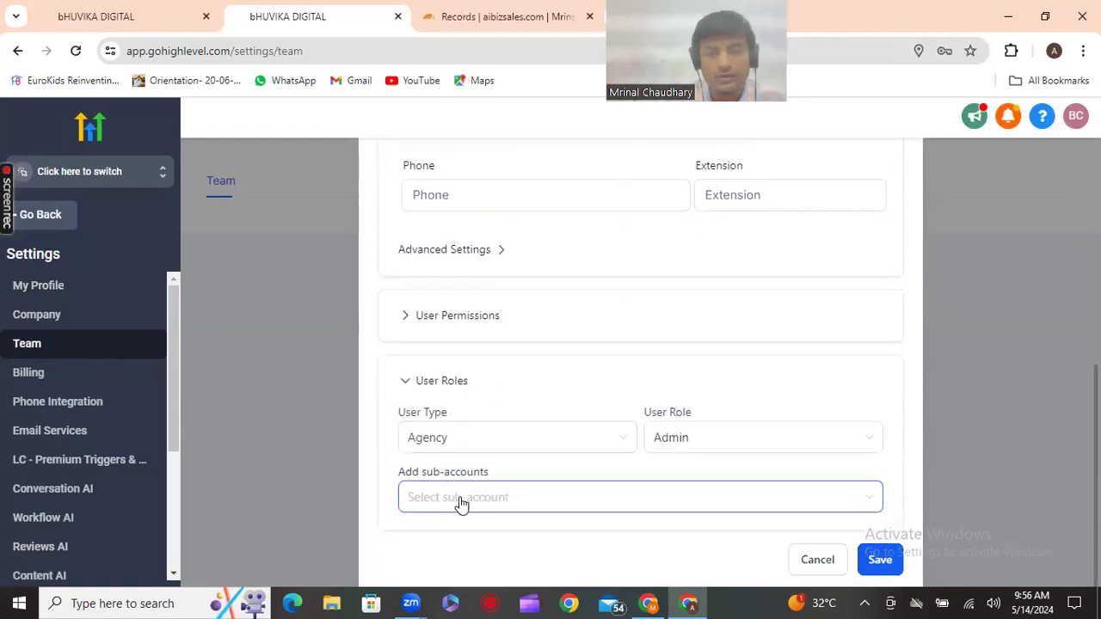
left_click(462, 505)
left_click(611, 467)
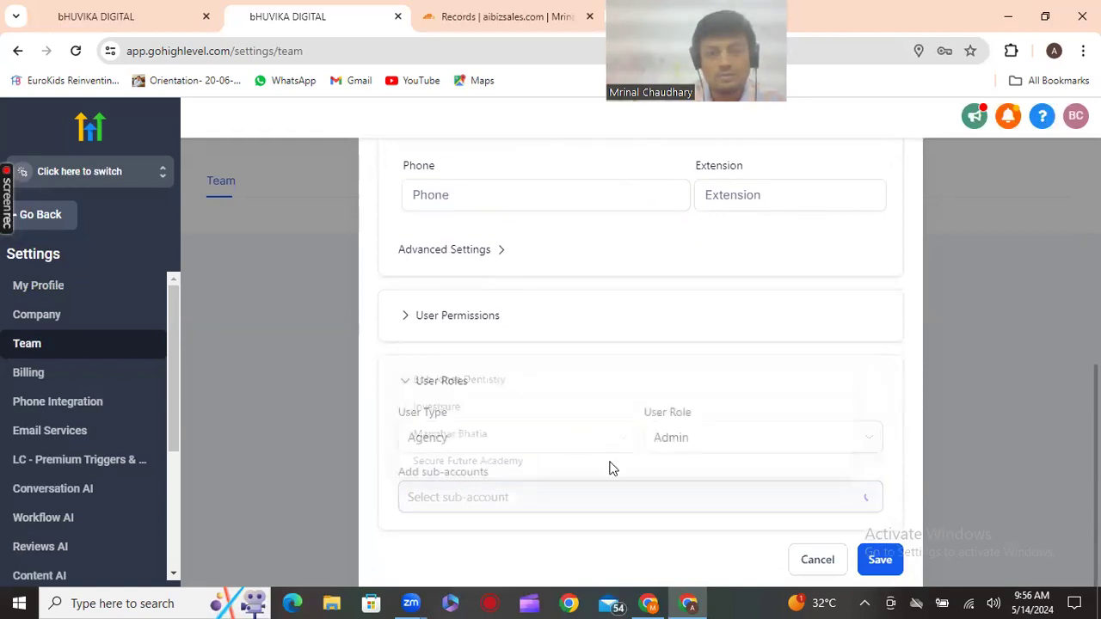
left_click(452, 317)
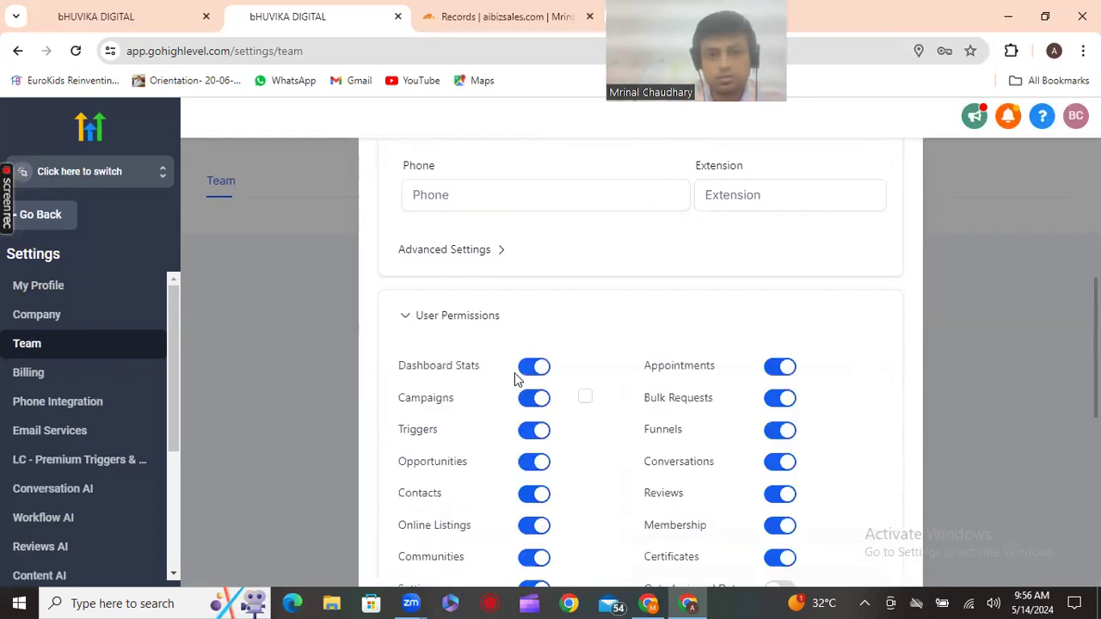
scroll(515, 379, "down", 6)
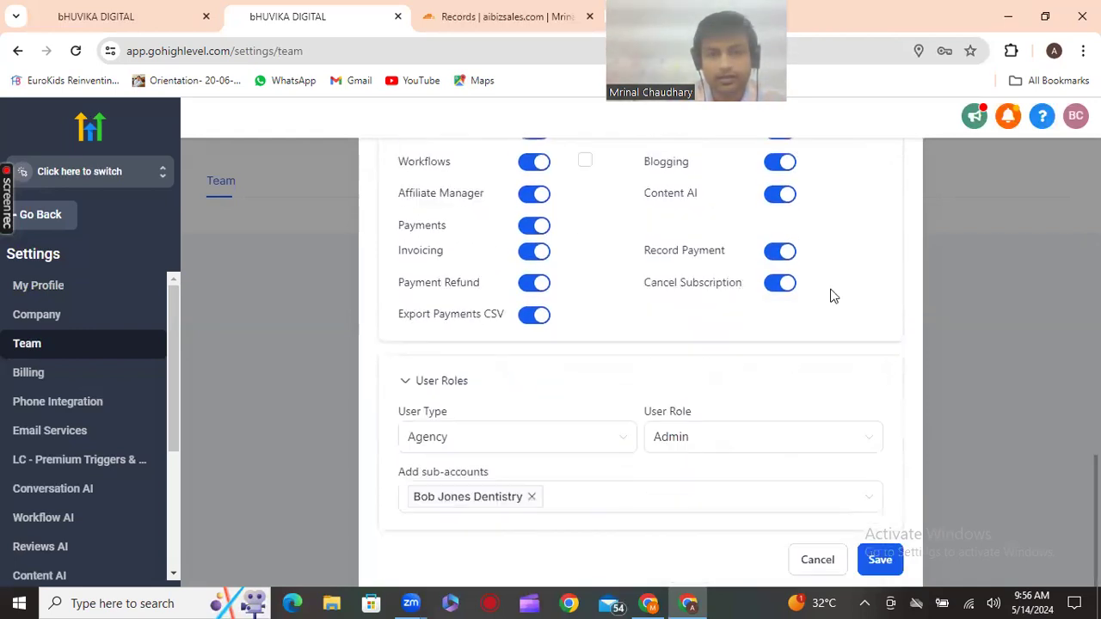
left_click(469, 383)
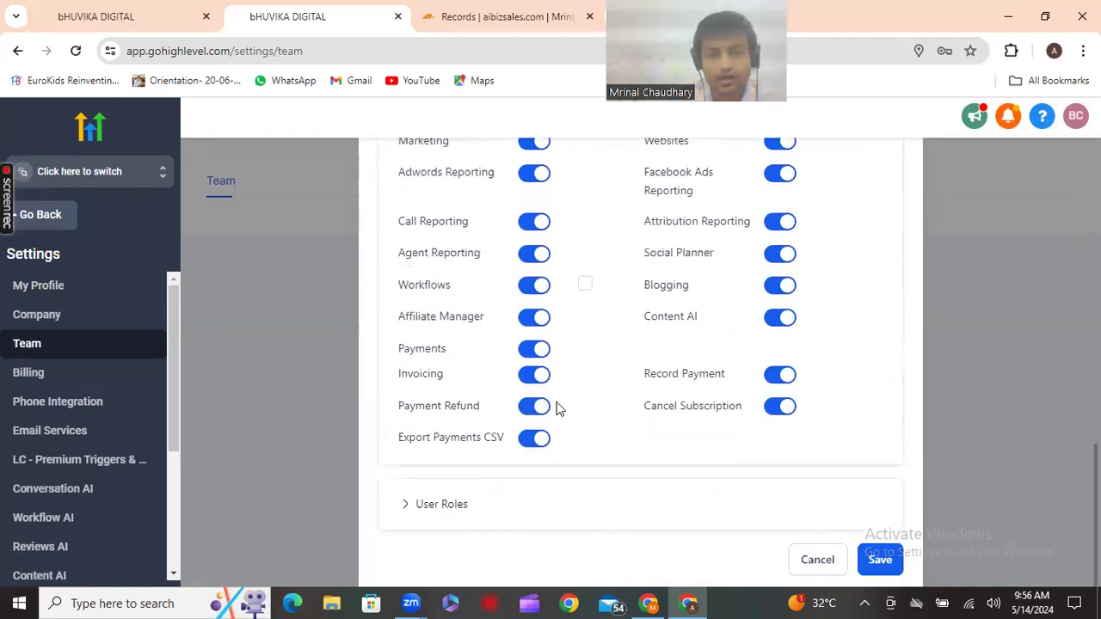
scroll(663, 502, "up", 1)
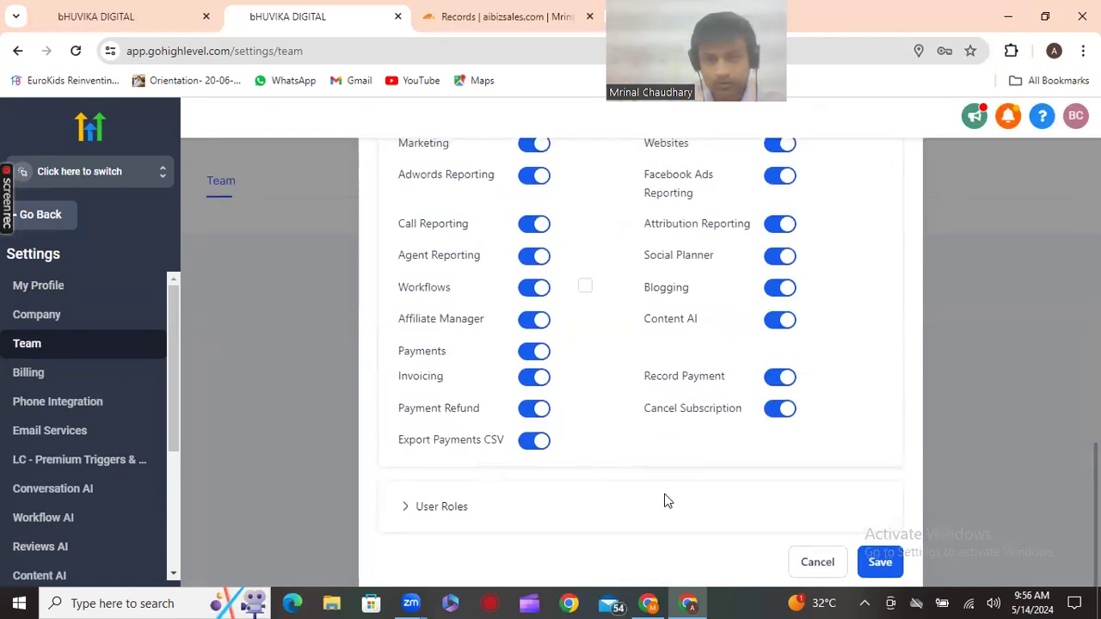
scroll(663, 490, "down", 1)
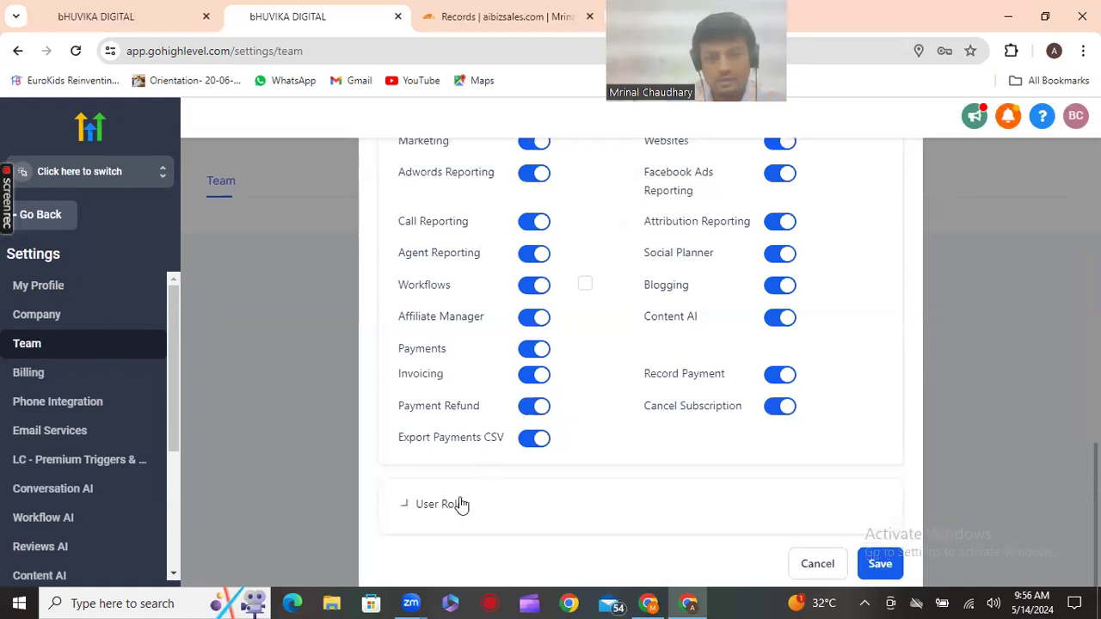
left_click(456, 504)
scroll(616, 488, "down", 1)
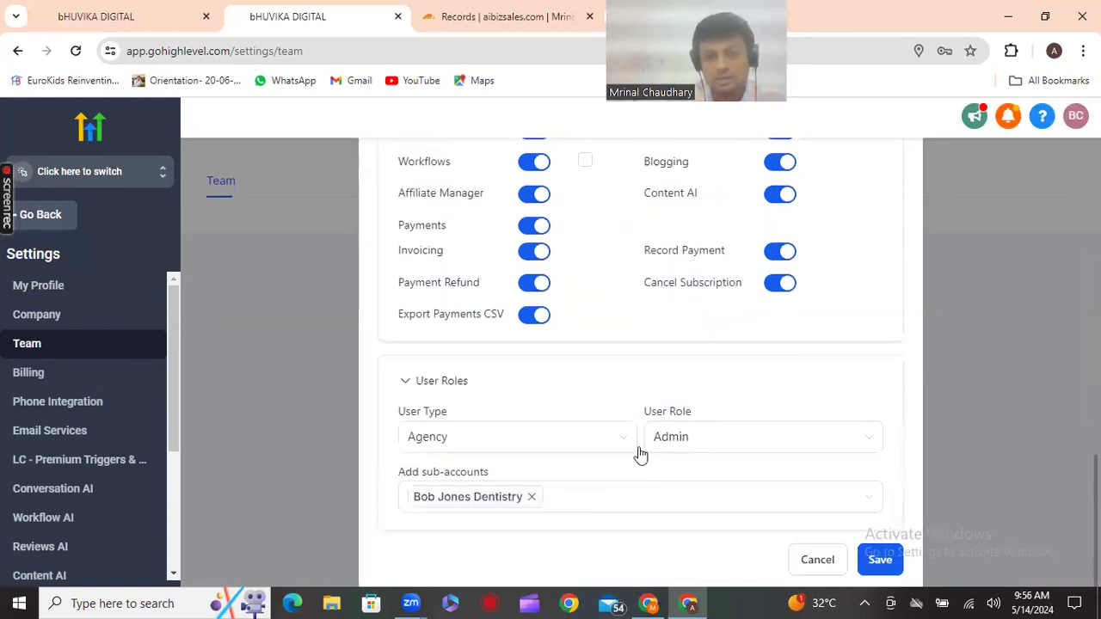
left_click(774, 443)
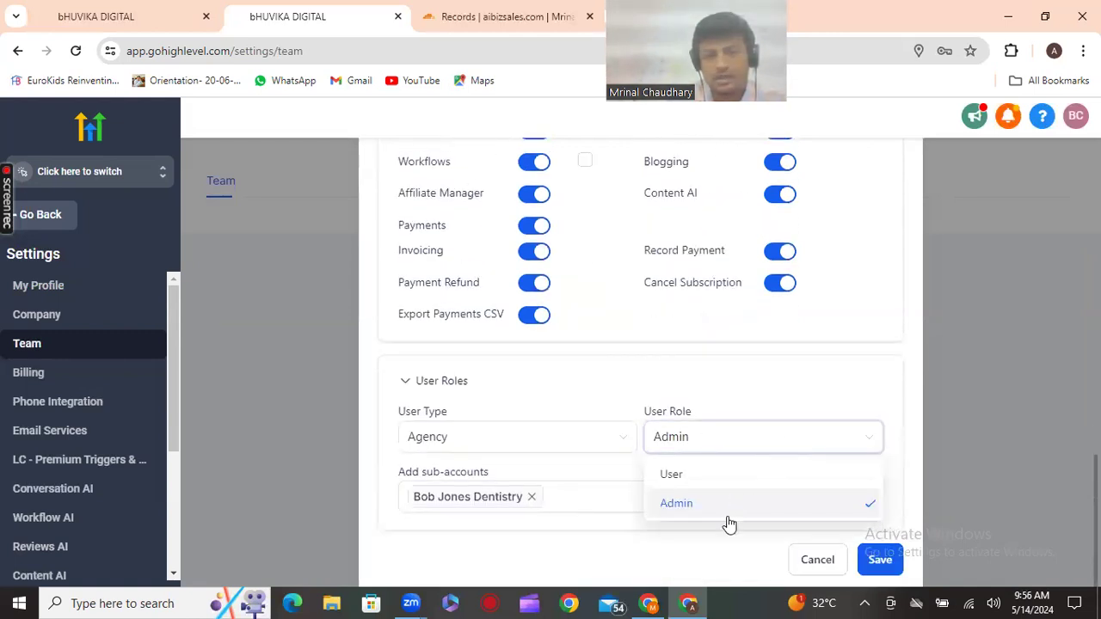
left_click(879, 561)
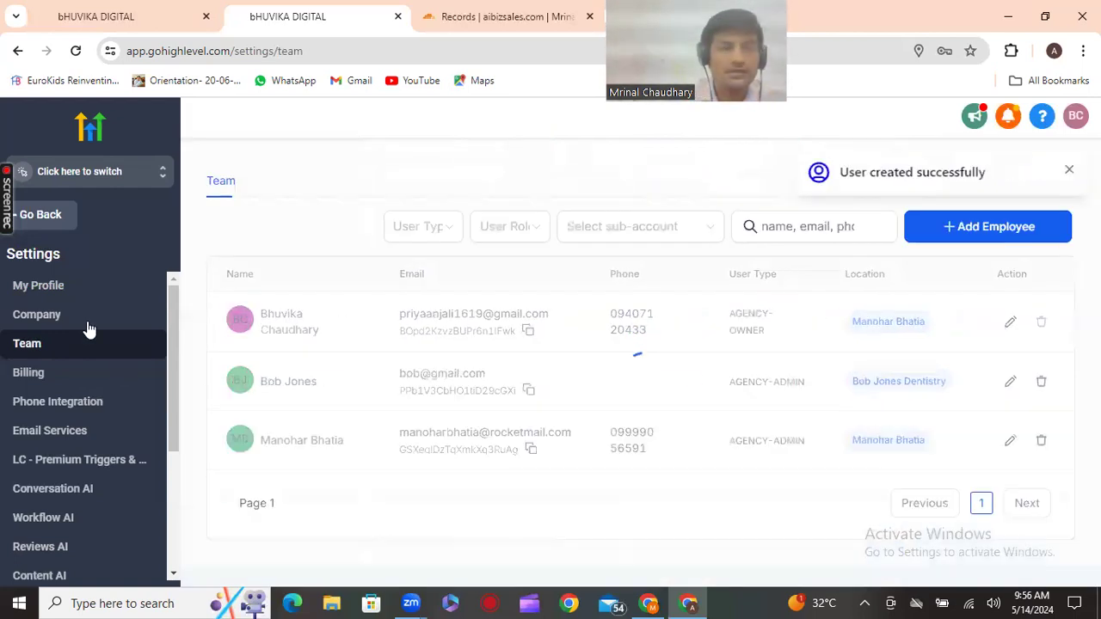
Return to the agency dashboard and switch into Bob Jones Dentistry's Launchpad
left_click(38, 216)
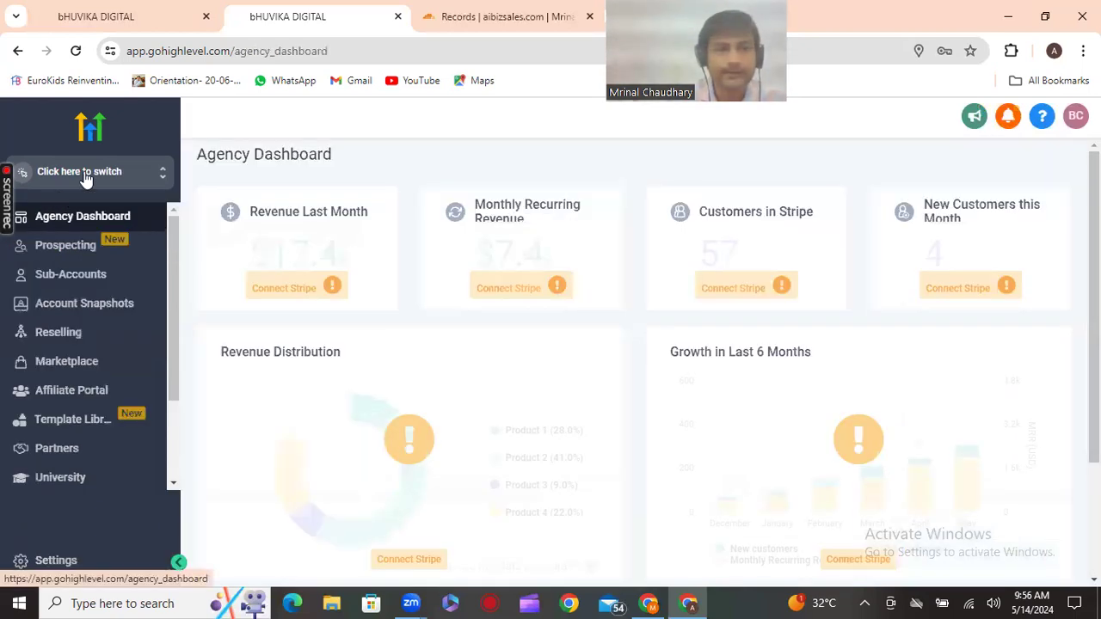
left_click(86, 174)
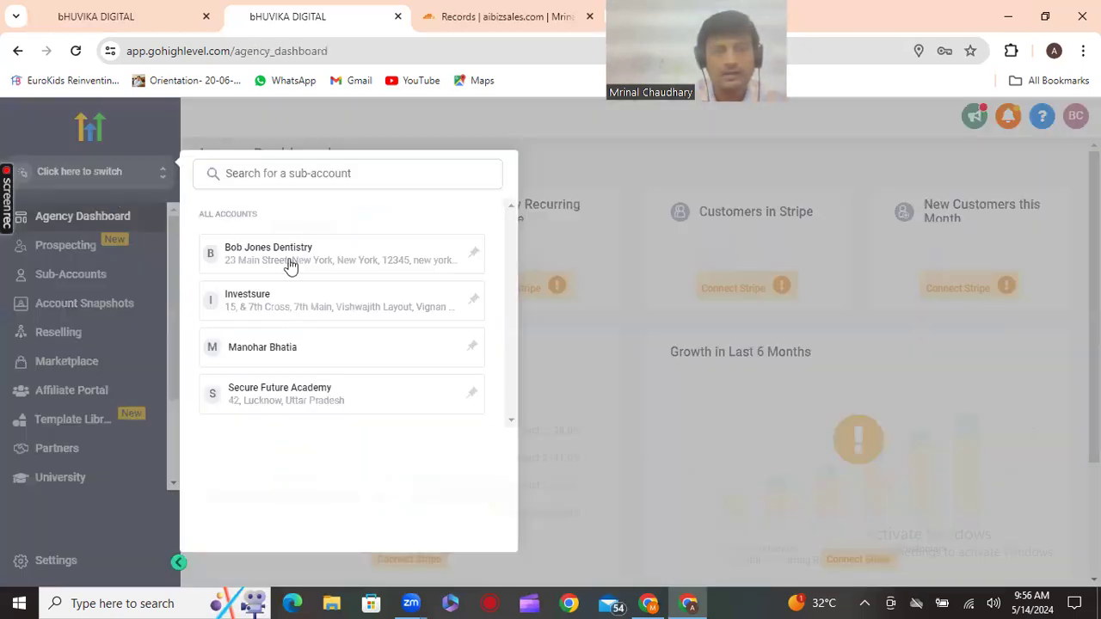
left_click(472, 300)
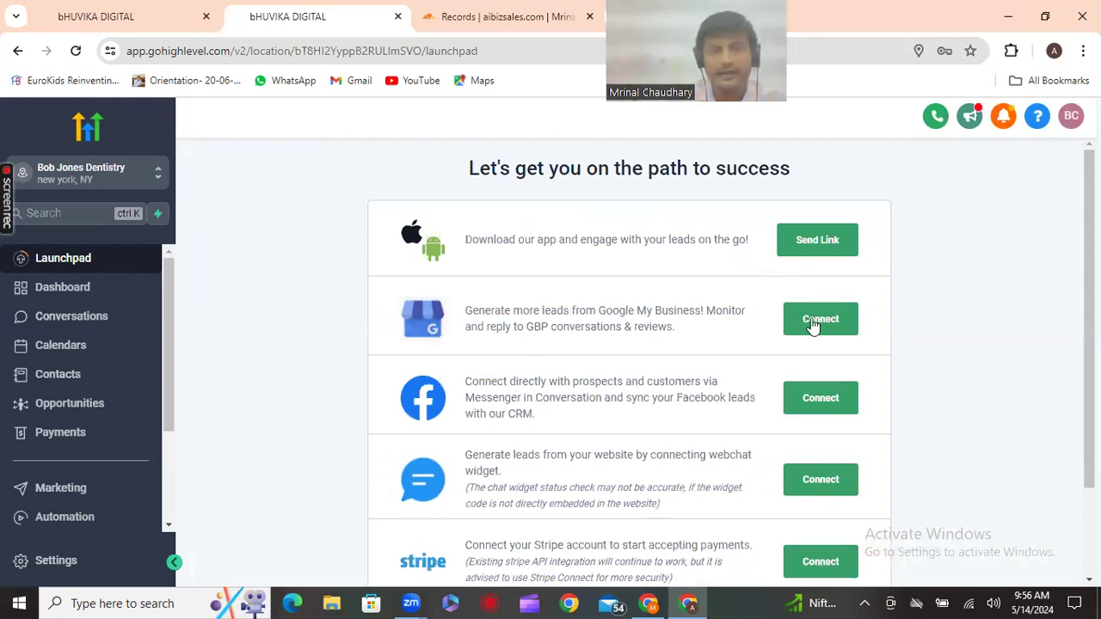
scroll(814, 323, "down", 1)
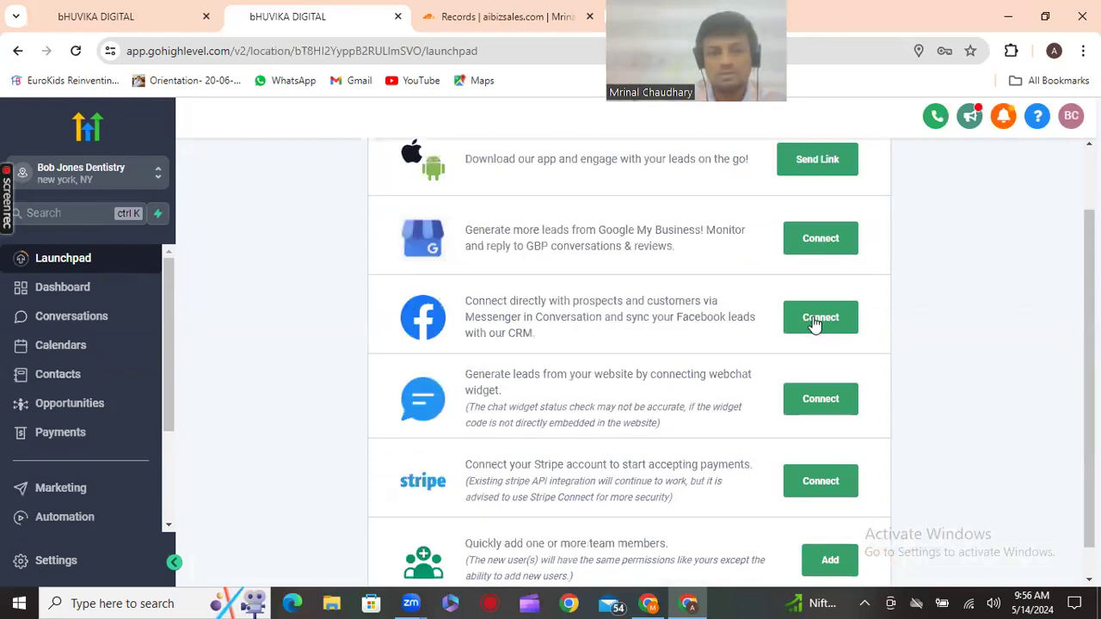
scroll(814, 319, "down", 1)
scroll(825, 331, "up", 1)
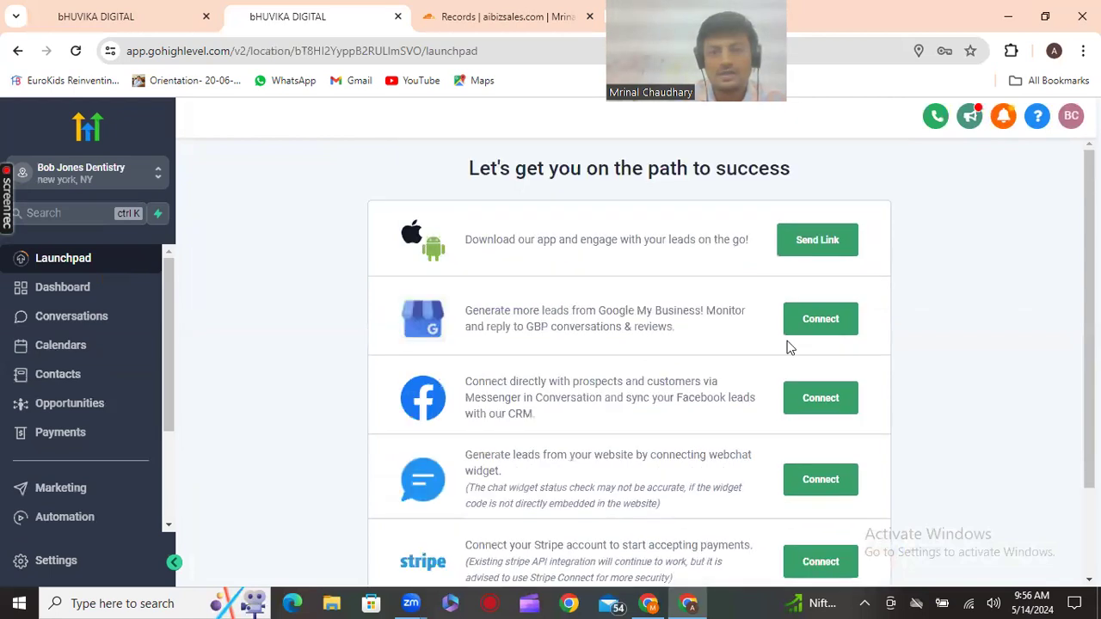
Connect Google My Business by signing in with another Google account and allowing Lead Connector
left_click(798, 330)
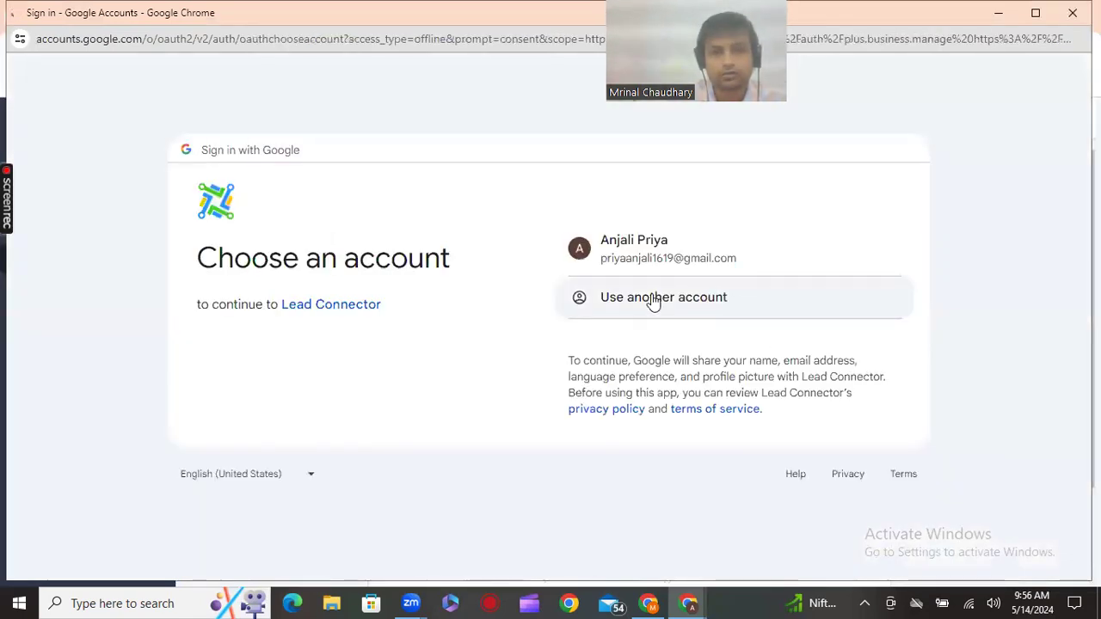
left_click(654, 300)
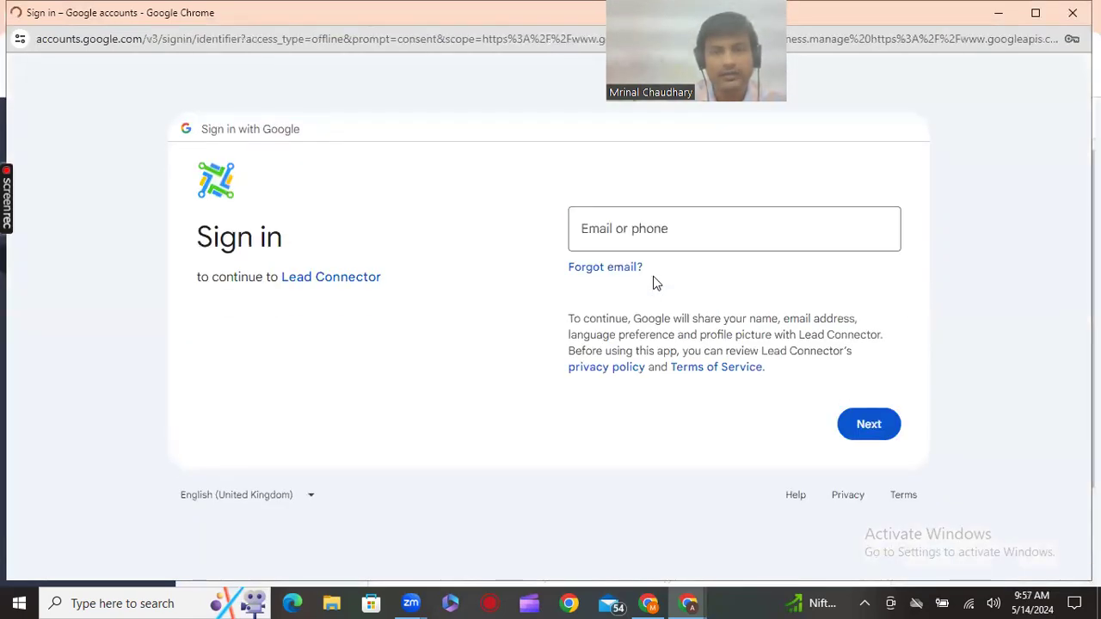
left_click(693, 240)
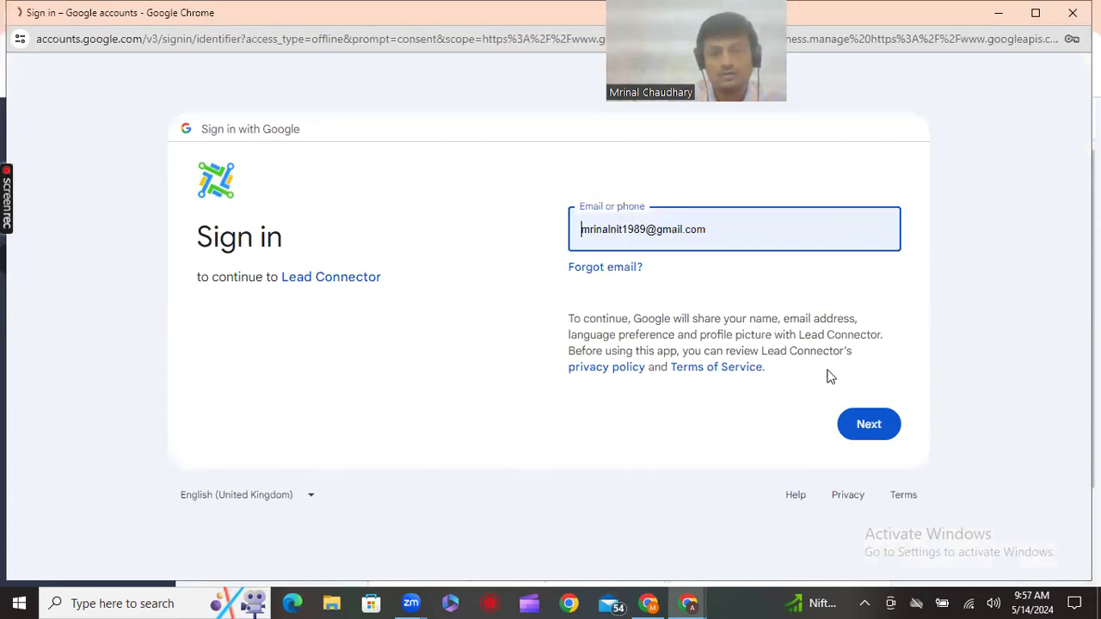
left_click(868, 422)
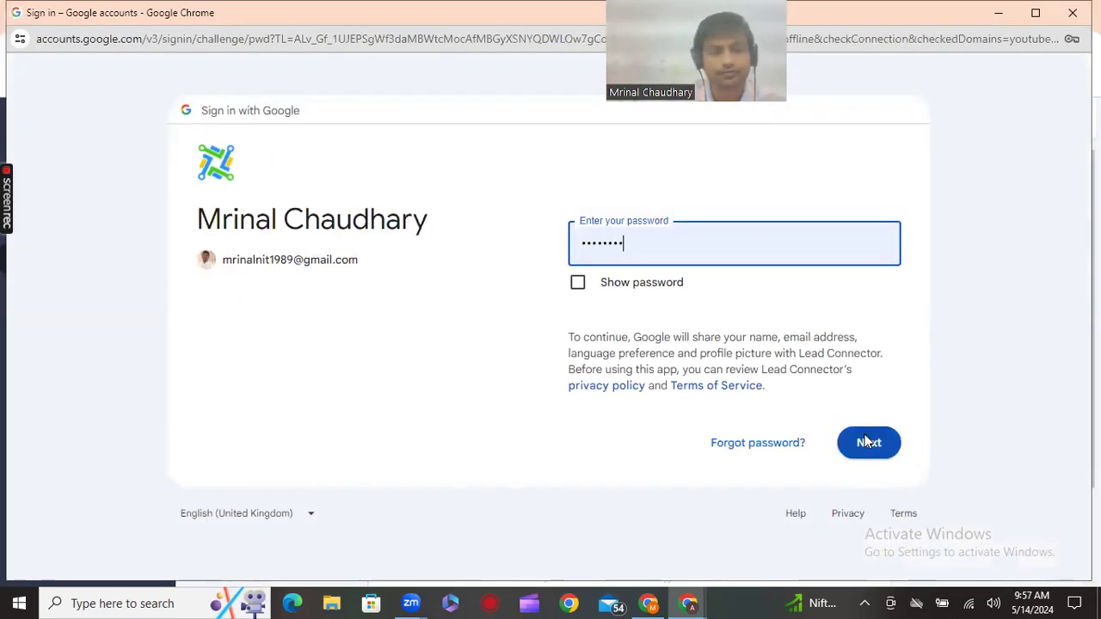
left_click(866, 441)
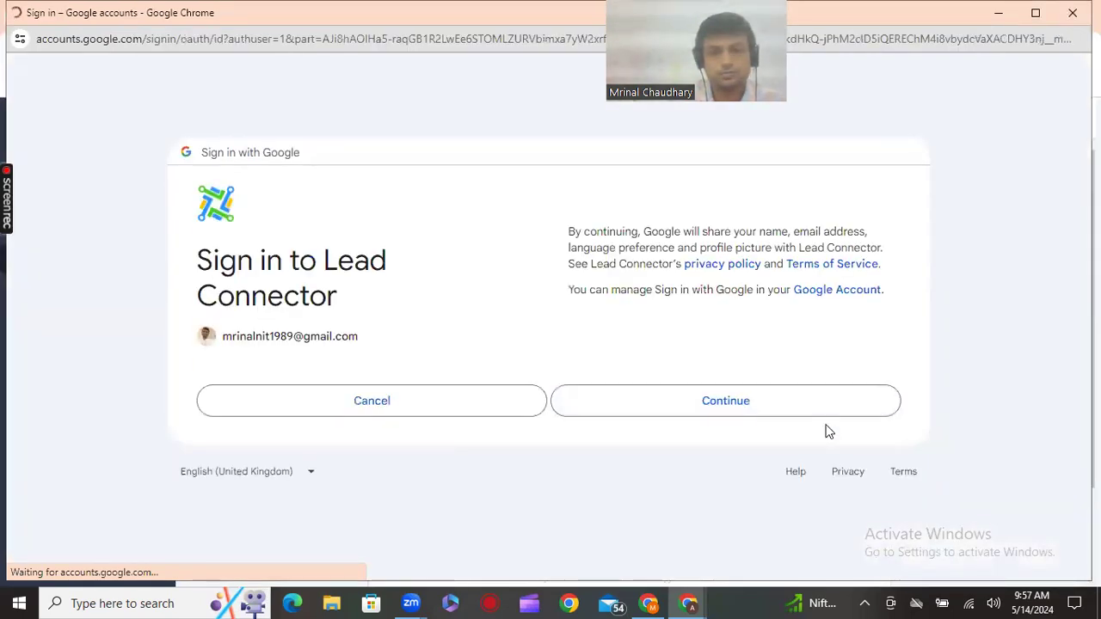
left_click(813, 413)
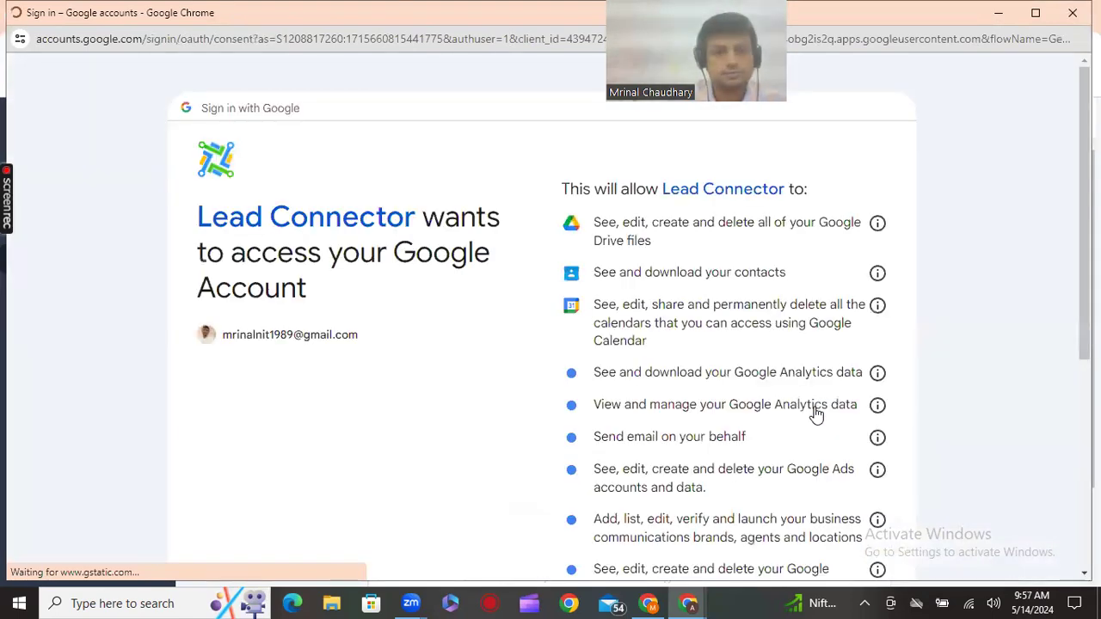
scroll(817, 426, "down", 1)
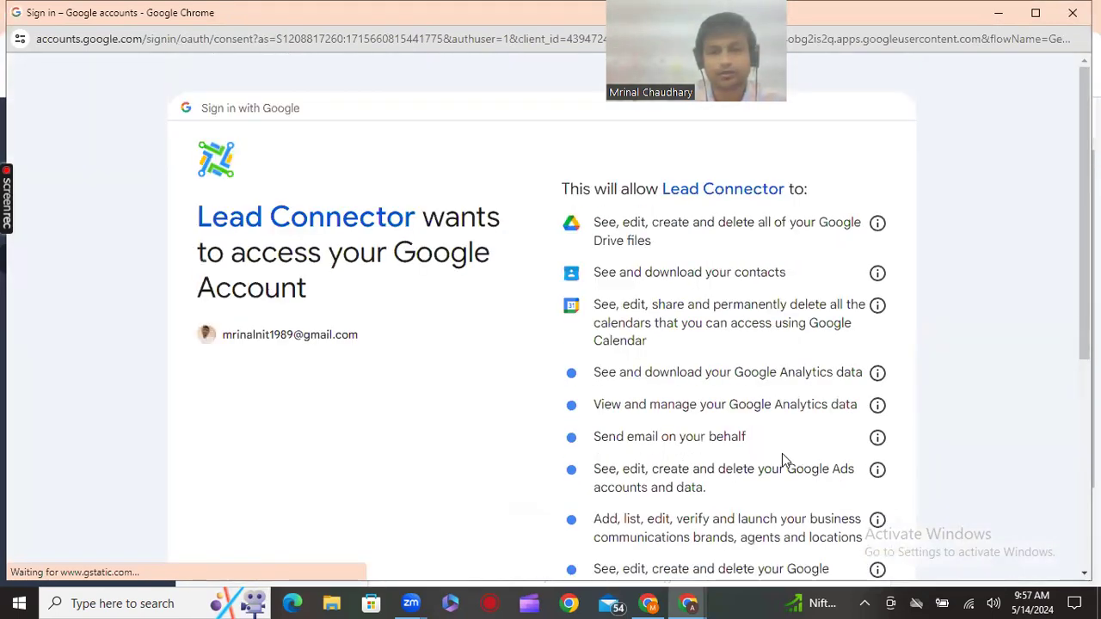
scroll(782, 454, "down", 4)
left_click(779, 446)
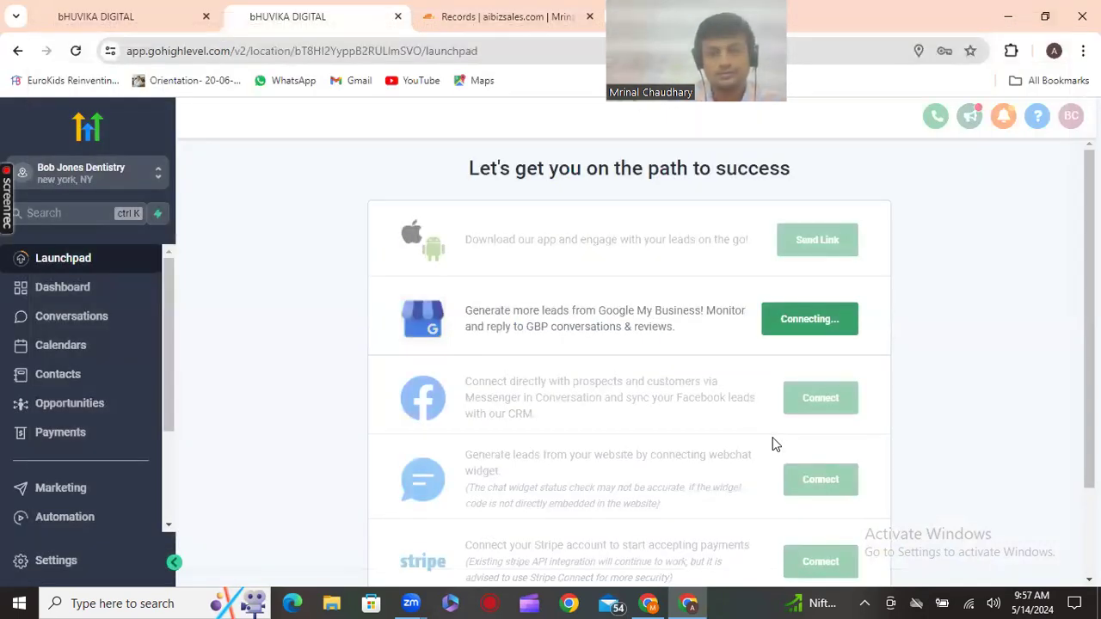
Link the Eurokids narsinghgarh business to the location and review the updated Launchpad
left_click(584, 384)
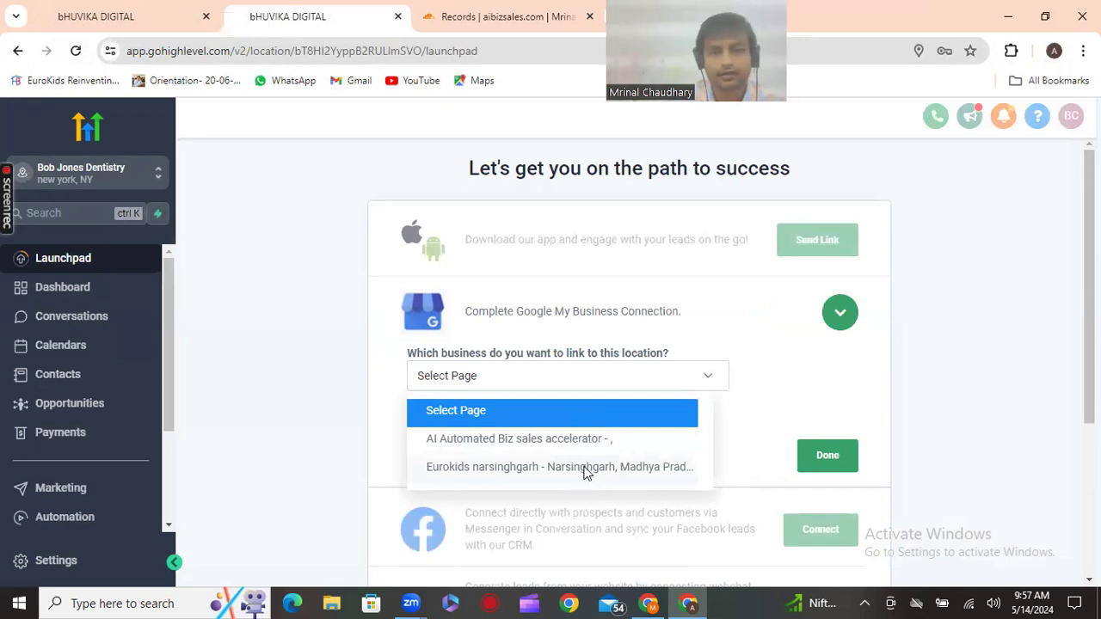
left_click(588, 468)
left_click(832, 457)
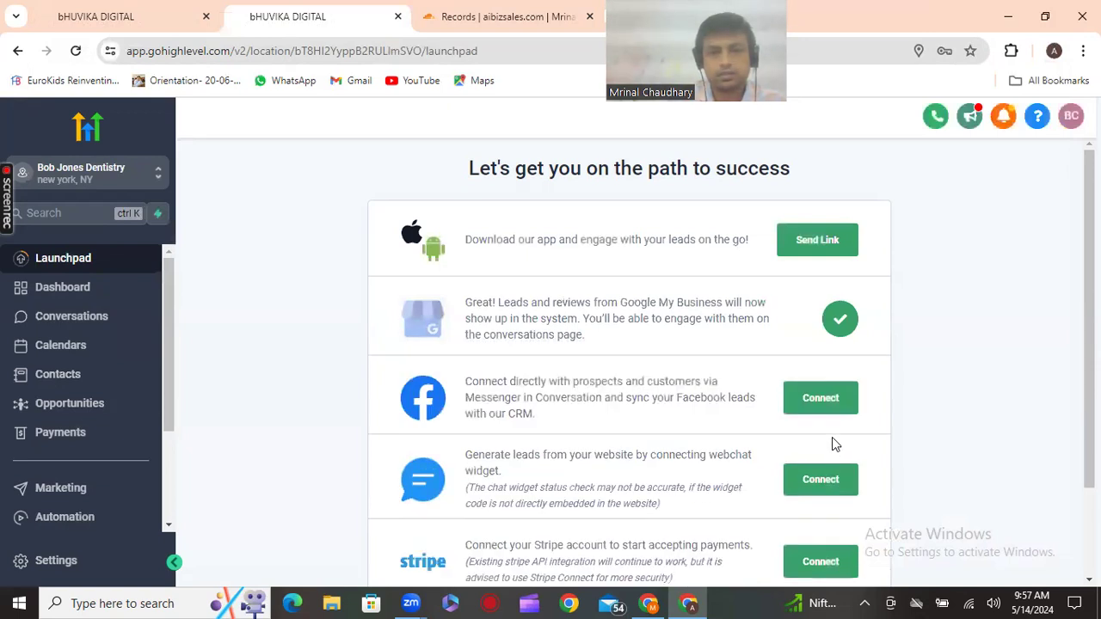
scroll(832, 435, "down", 2)
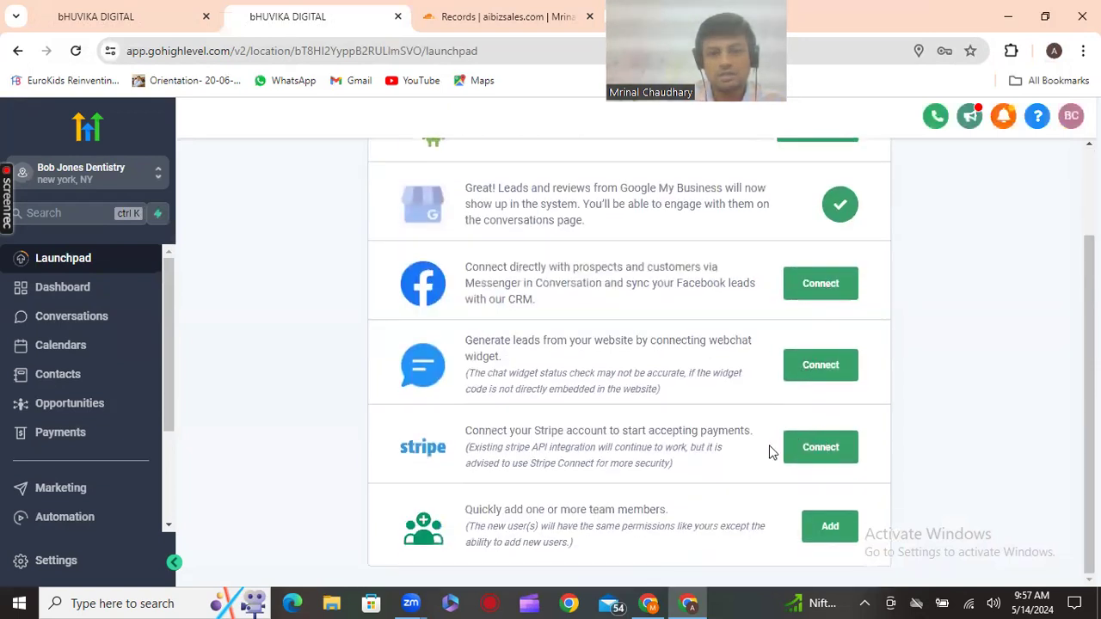
scroll(800, 375, "up", 1)
scroll(801, 375, "up", 2)
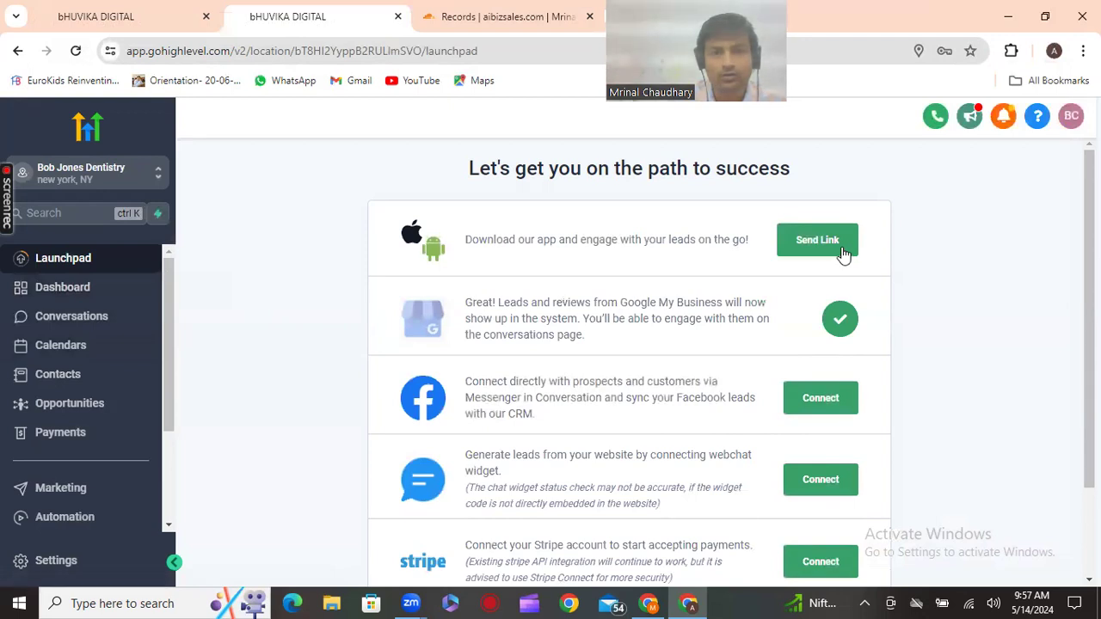
scroll(97, 382, "down", 3)
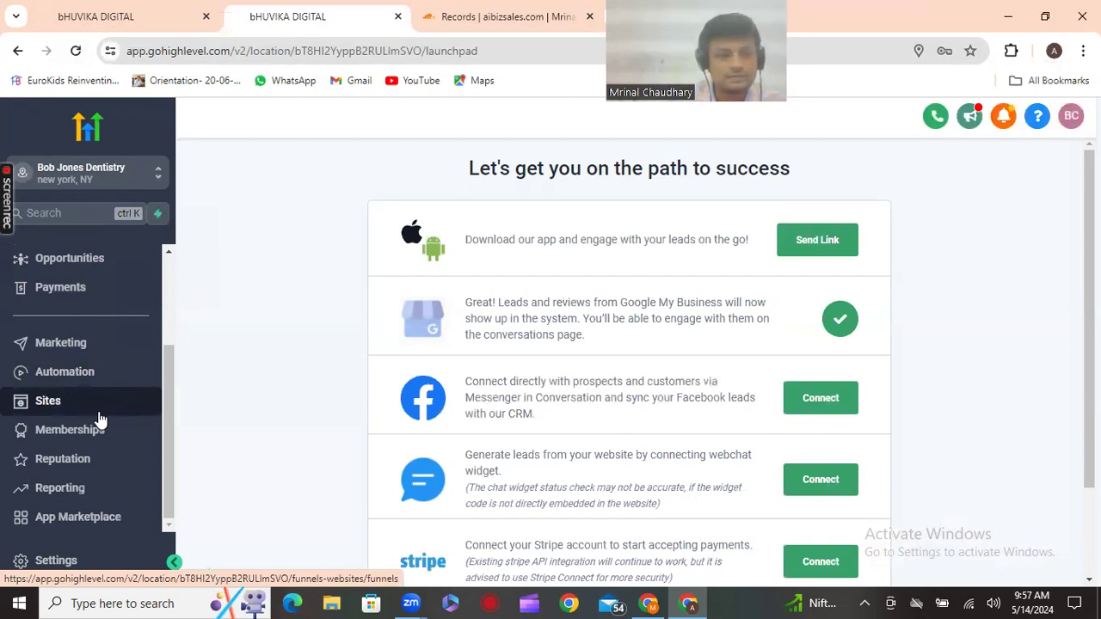
Go to Phone Numbers in the Bob Jones Dentistry Settings sidebar
left_click(74, 561)
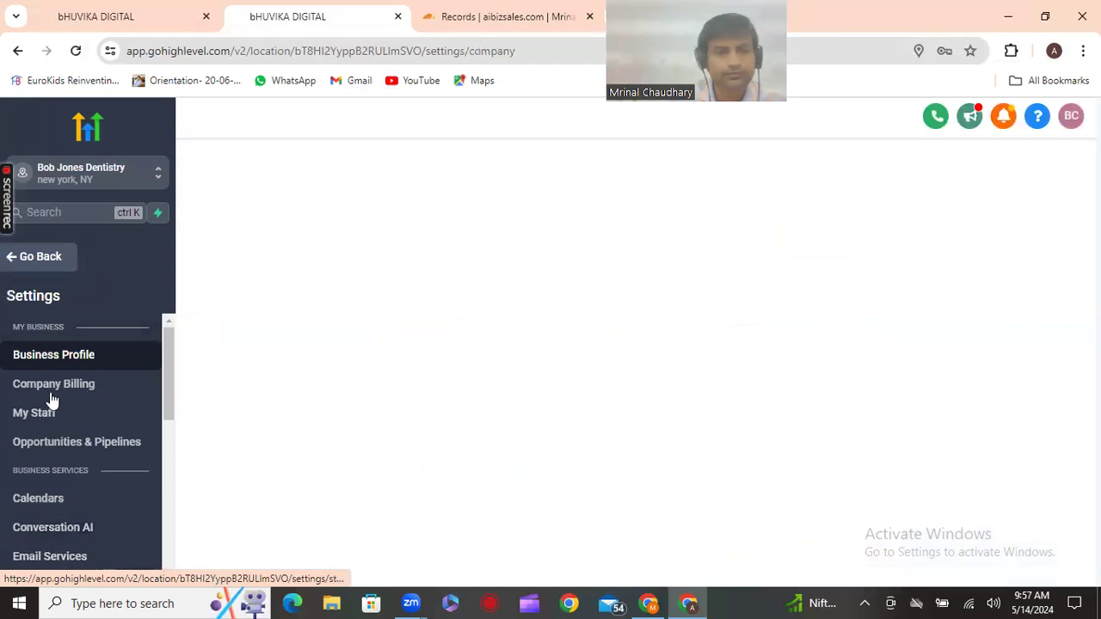
scroll(78, 452, "down", 2)
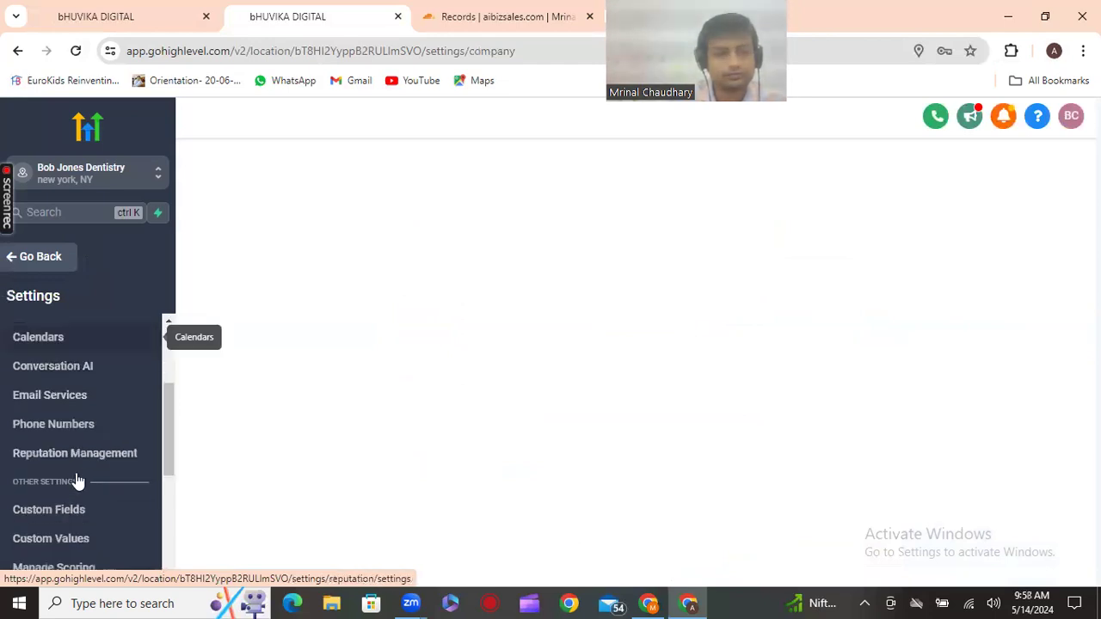
scroll(79, 481, "down", 1)
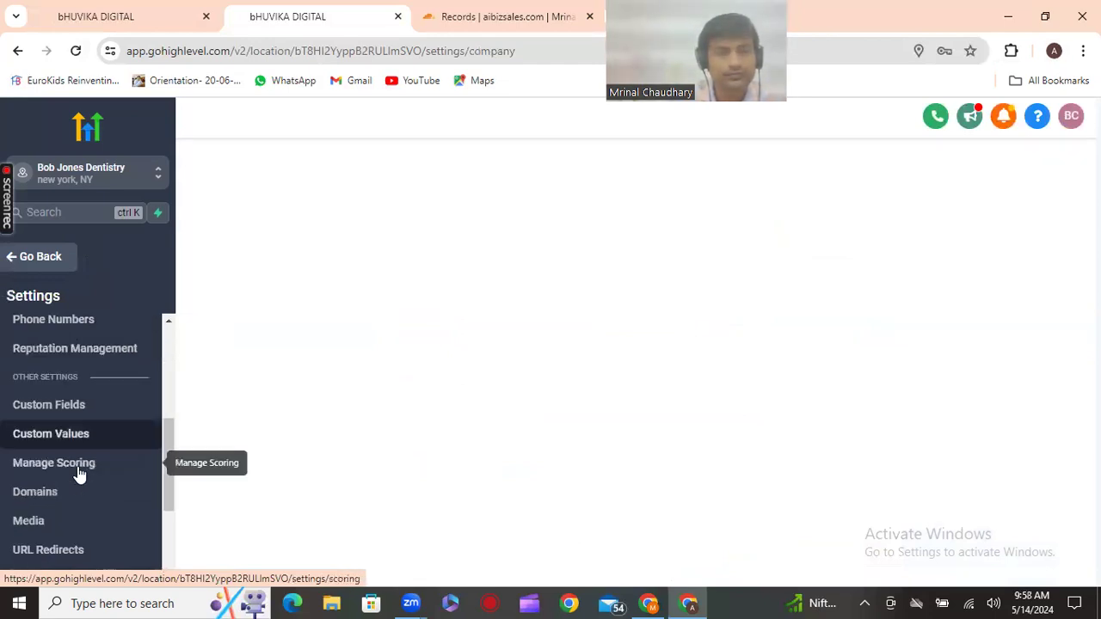
scroll(77, 468, "down", 1)
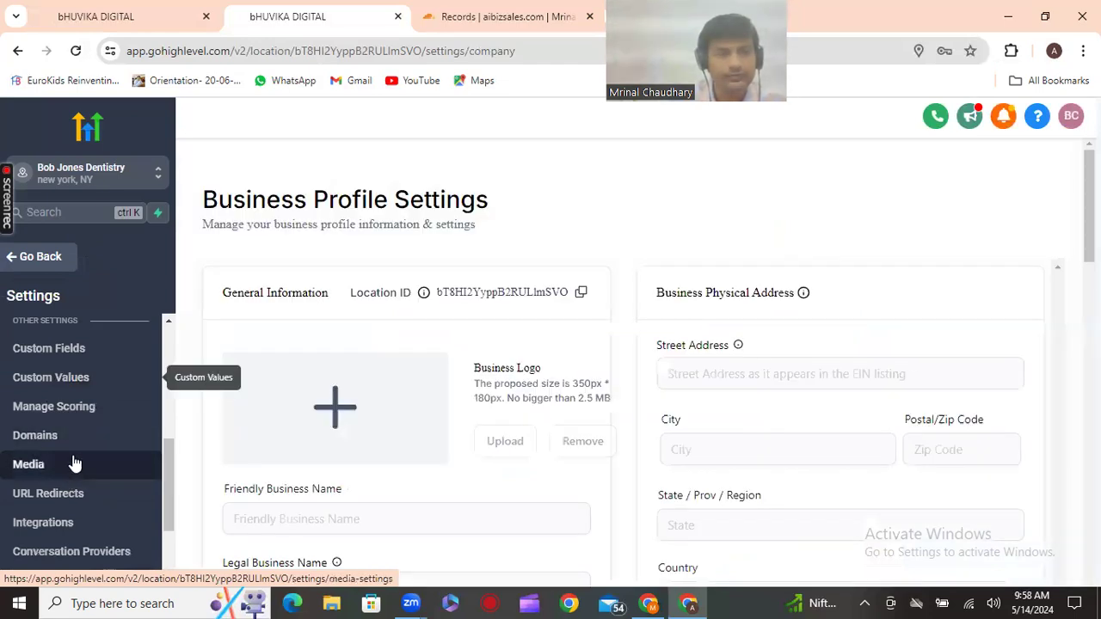
scroll(73, 460, "up", 1)
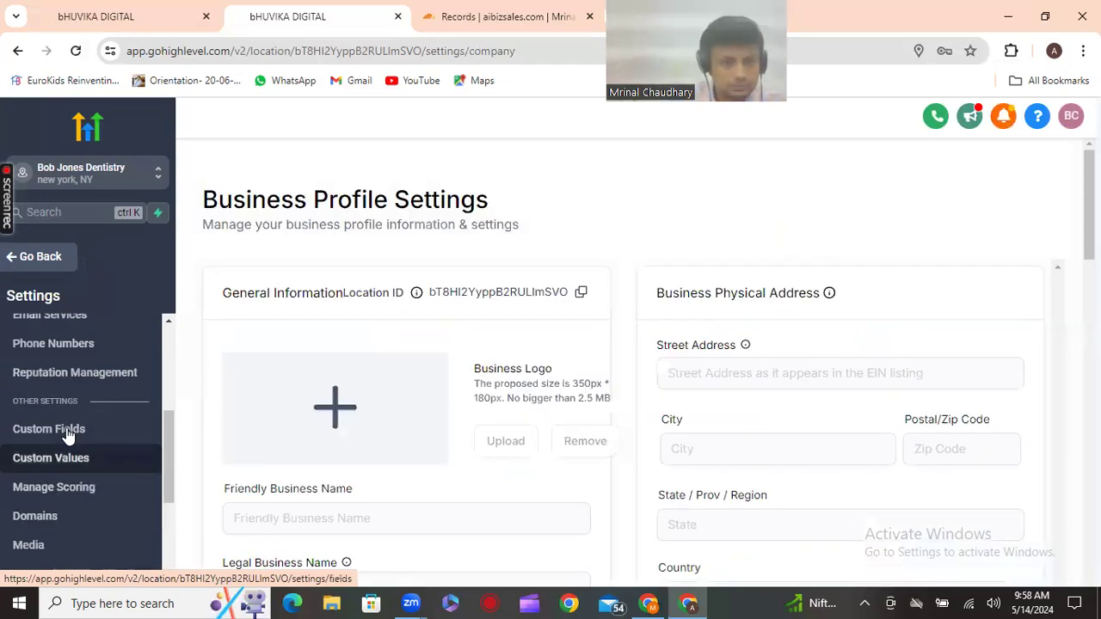
left_click(65, 347)
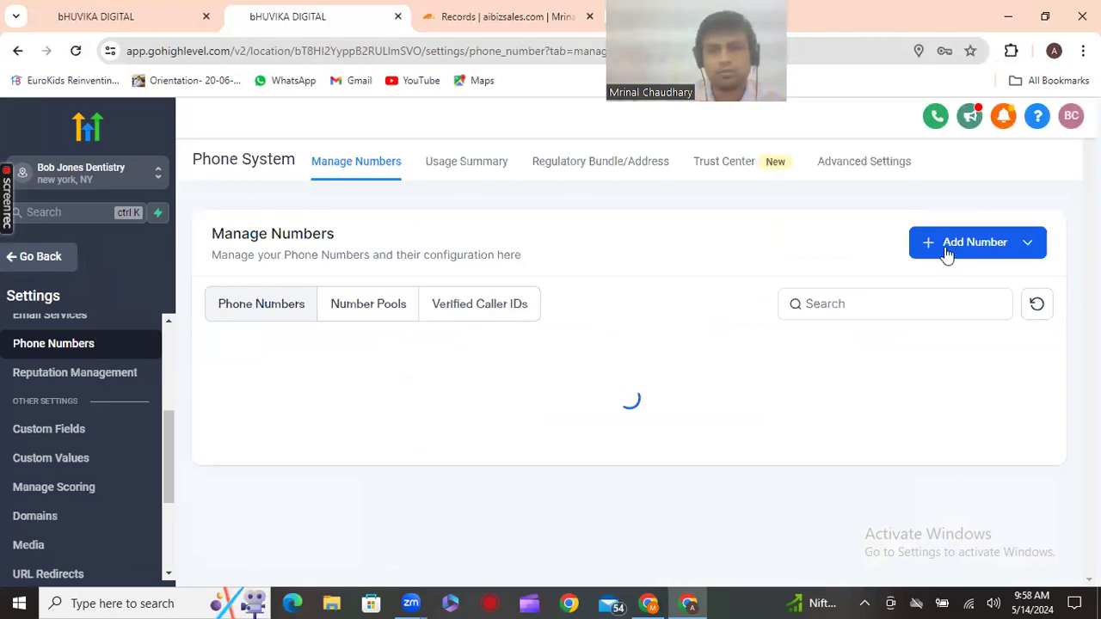
Open Add Phone Number and browse United States numbers: local $1.15, toll-free $2.15
left_click(946, 252)
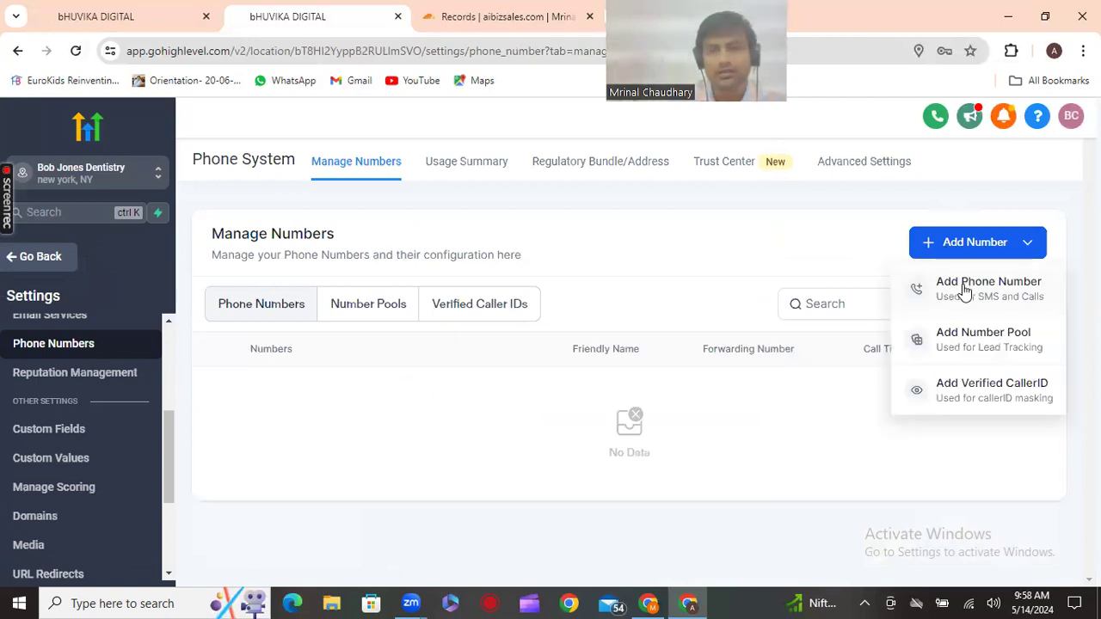
left_click(964, 292)
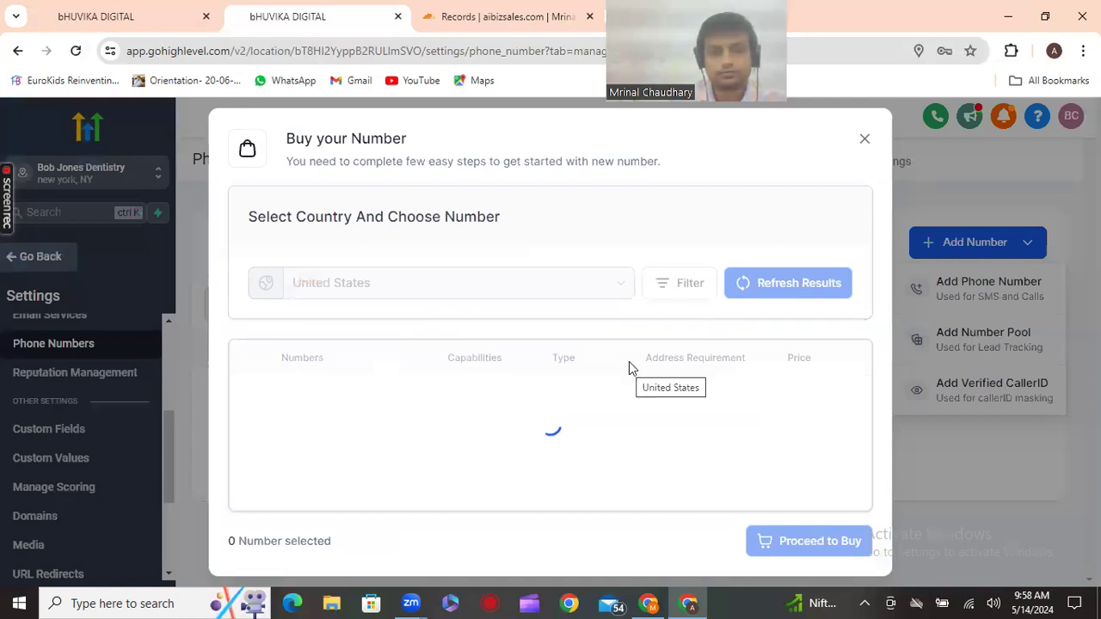
scroll(629, 366, "down", 1)
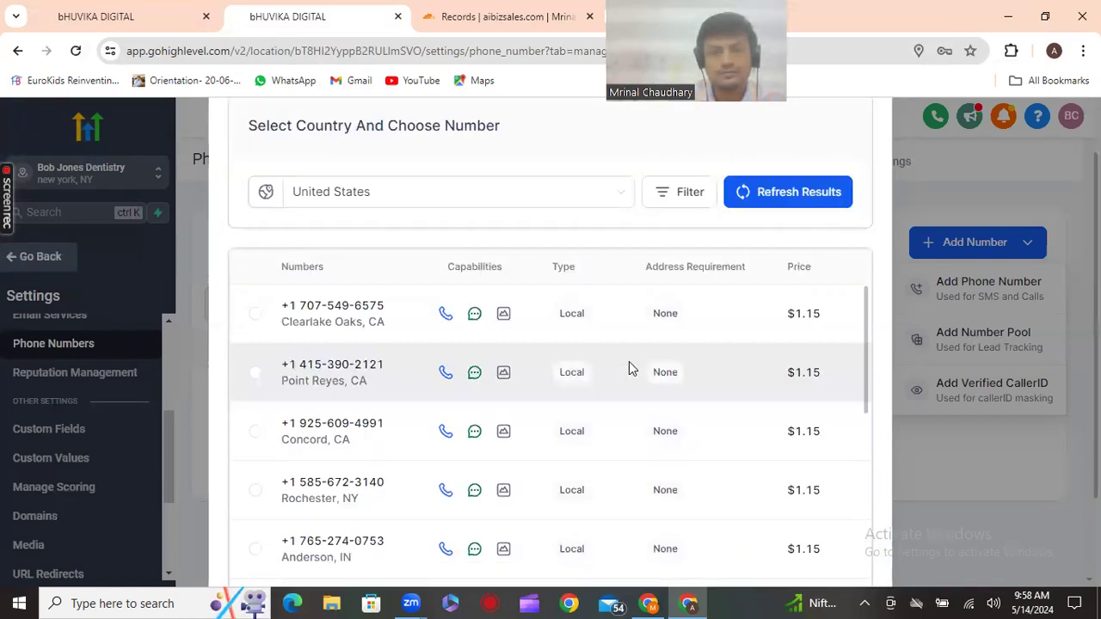
scroll(620, 321, "down", 1)
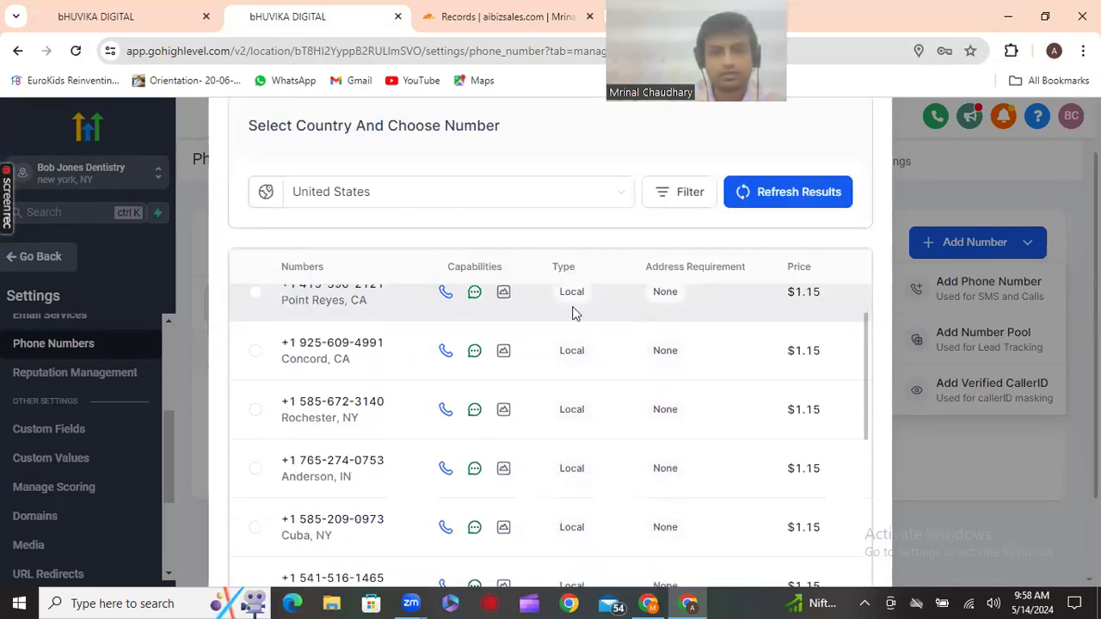
scroll(471, 338, "up", 1)
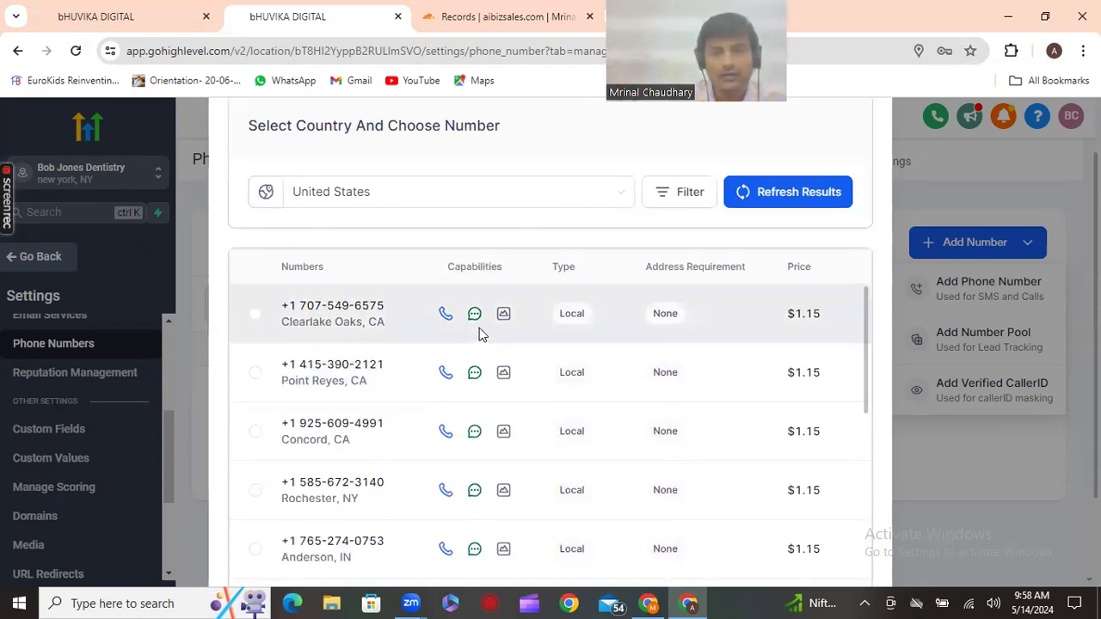
scroll(480, 334, "down", 3)
scroll(479, 328, "down", 3)
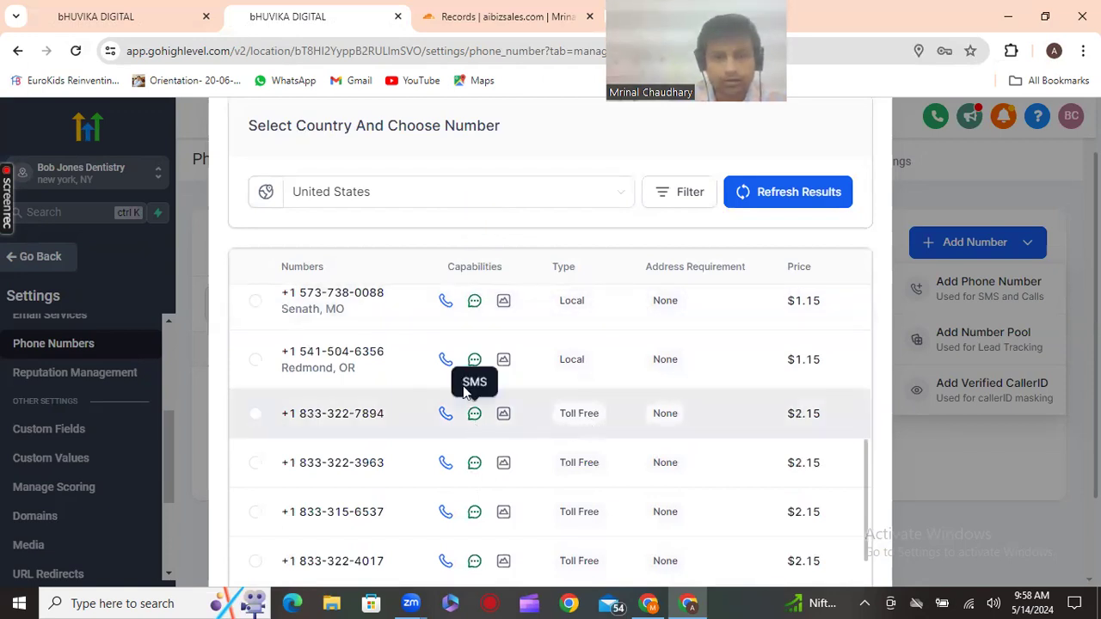
scroll(502, 385, "up", 2)
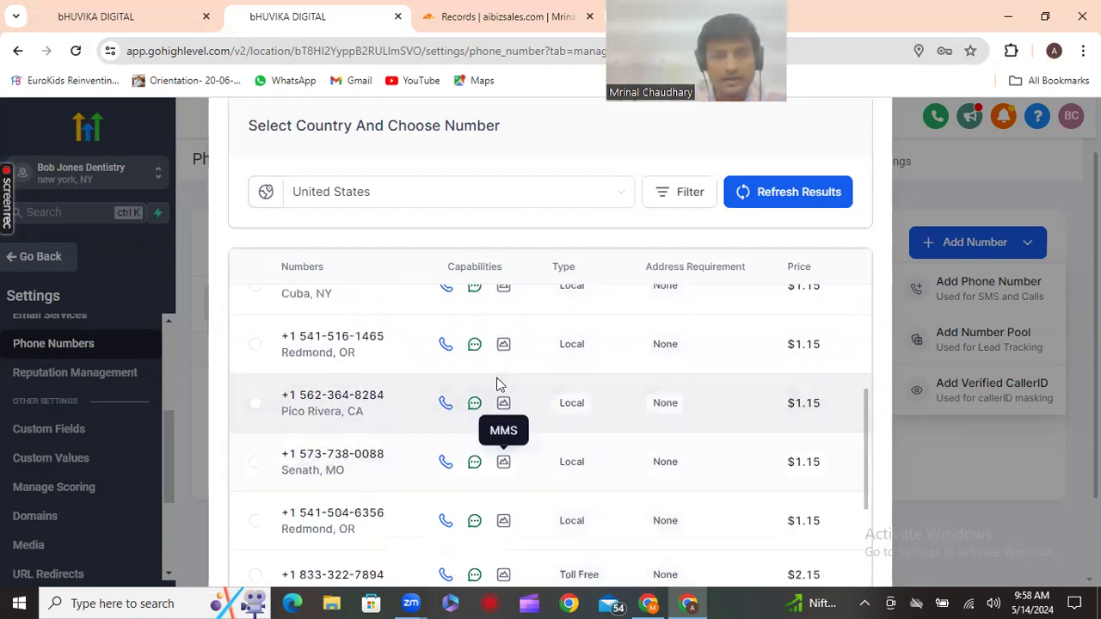
scroll(498, 383, "up", 2)
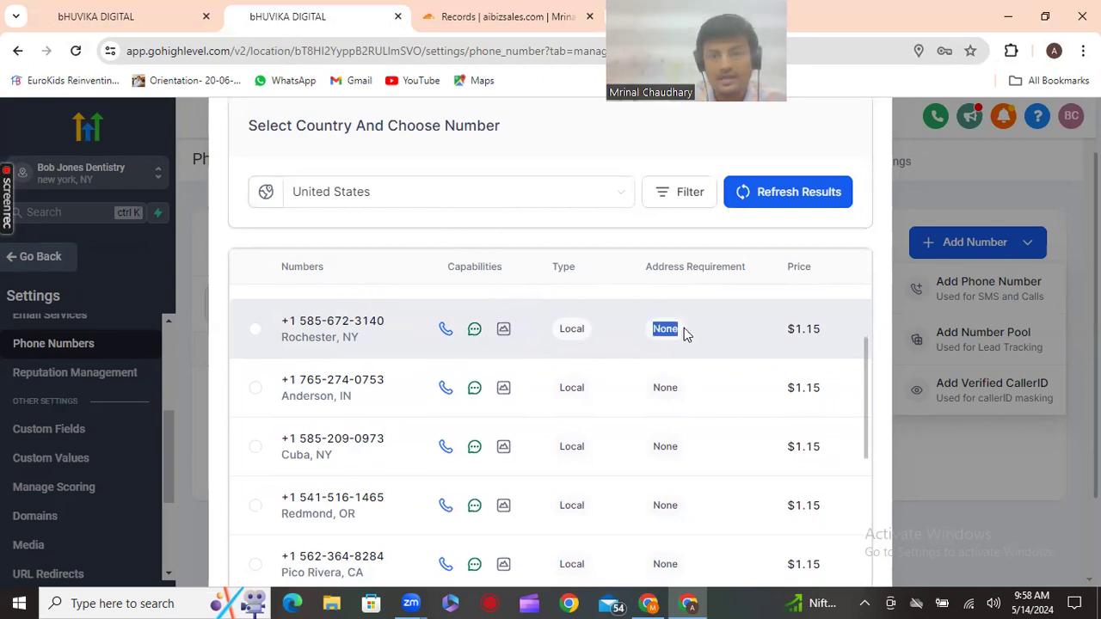
scroll(680, 350, "down", 1)
scroll(681, 352, "up", 2)
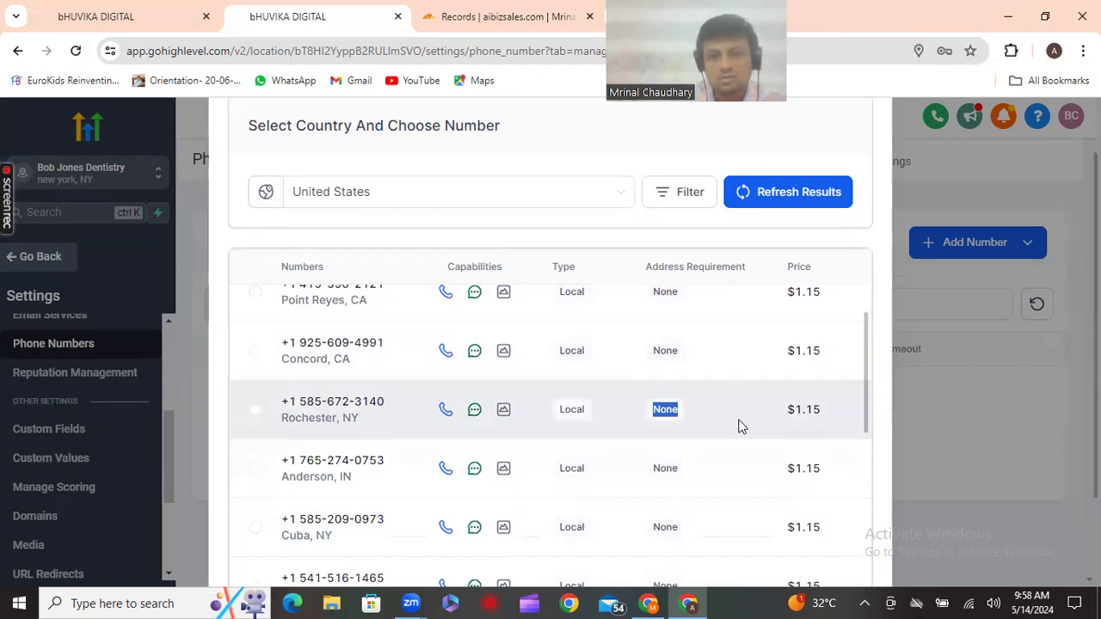
scroll(679, 421, "down", 1)
scroll(583, 482, "down", 10)
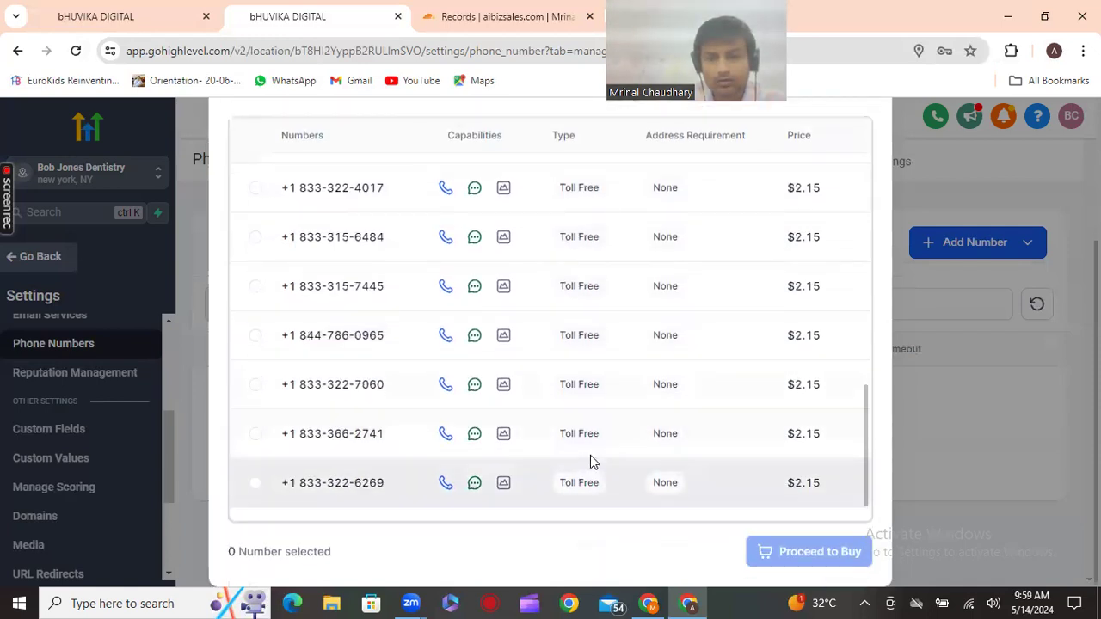
scroll(310, 396, "up", 3)
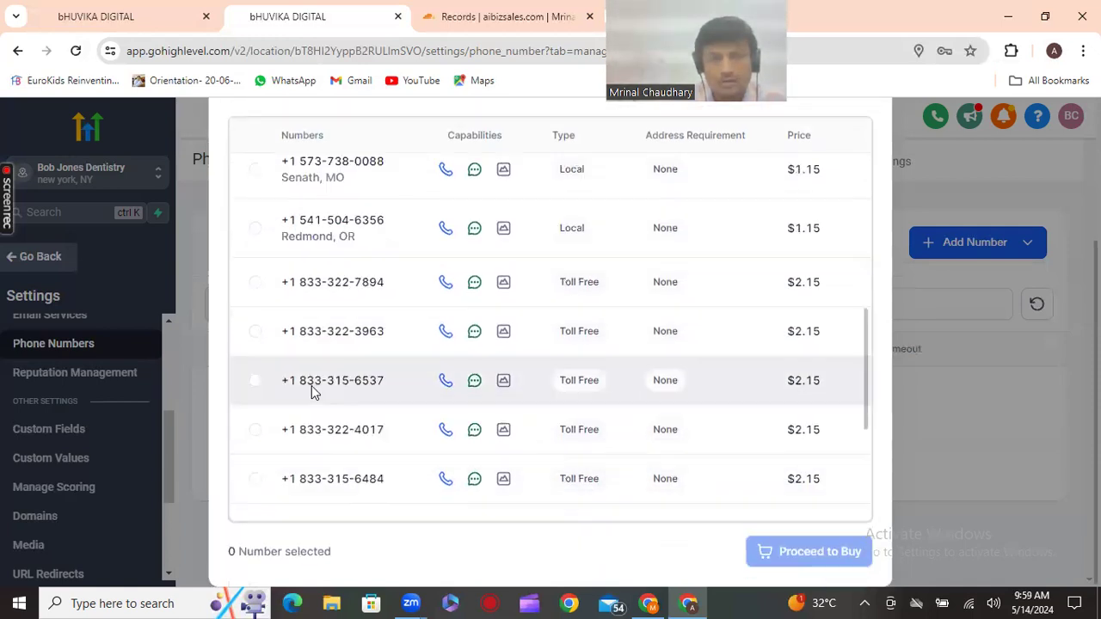
scroll(330, 366, "up", 2)
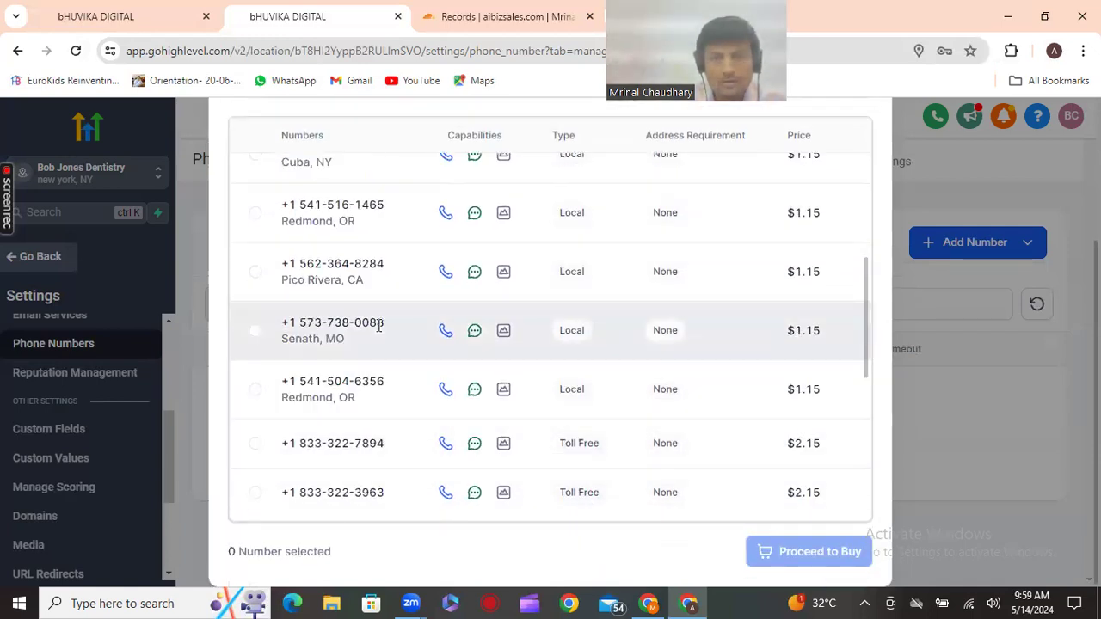
Purchase the $1.15 local Pico Rivera, CA number and close the Configure & Register dialog
left_click(254, 272)
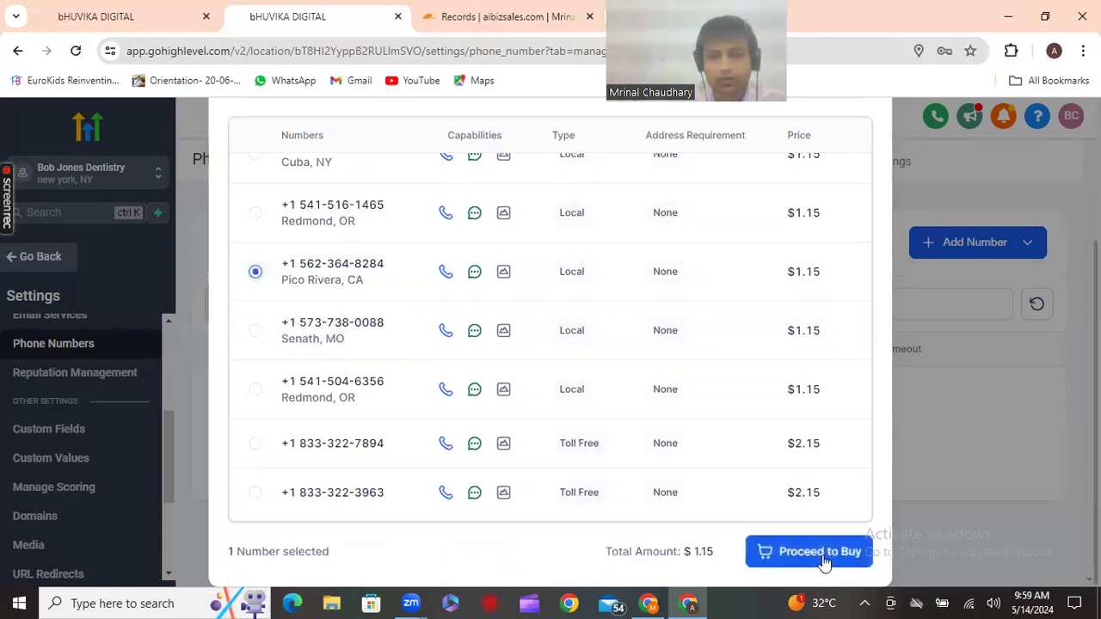
left_click(743, 556)
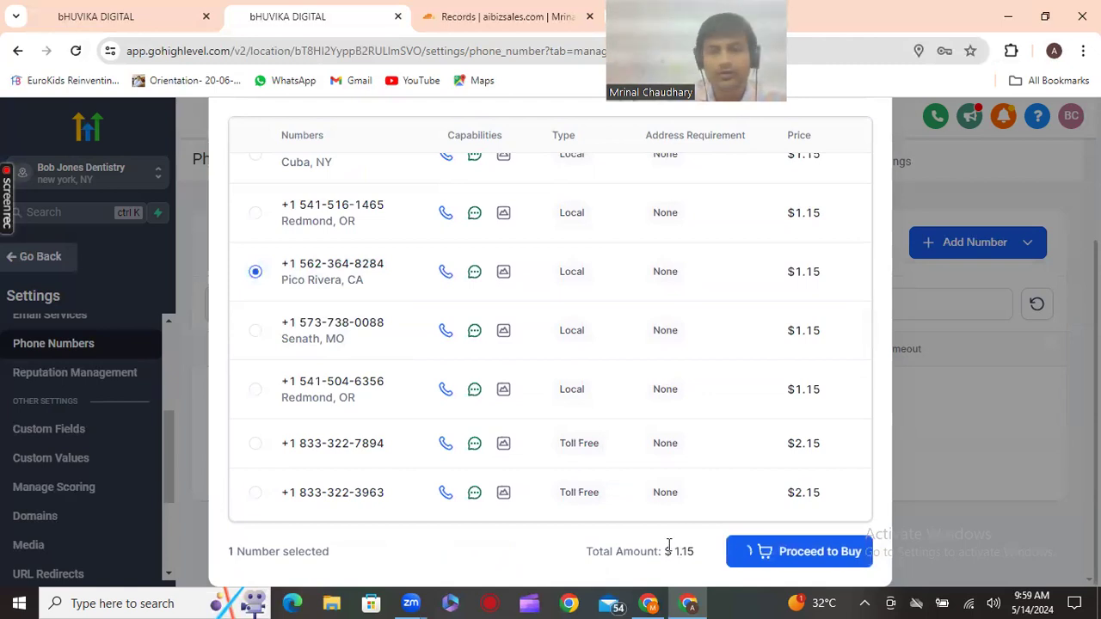
double_click(698, 550)
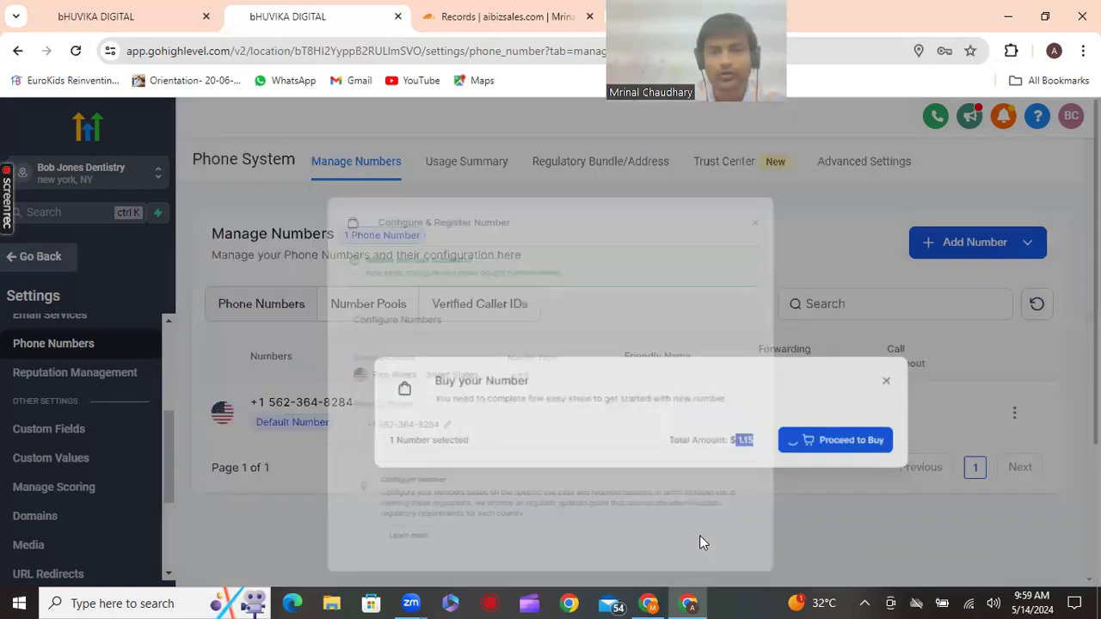
scroll(517, 442, "down", 1)
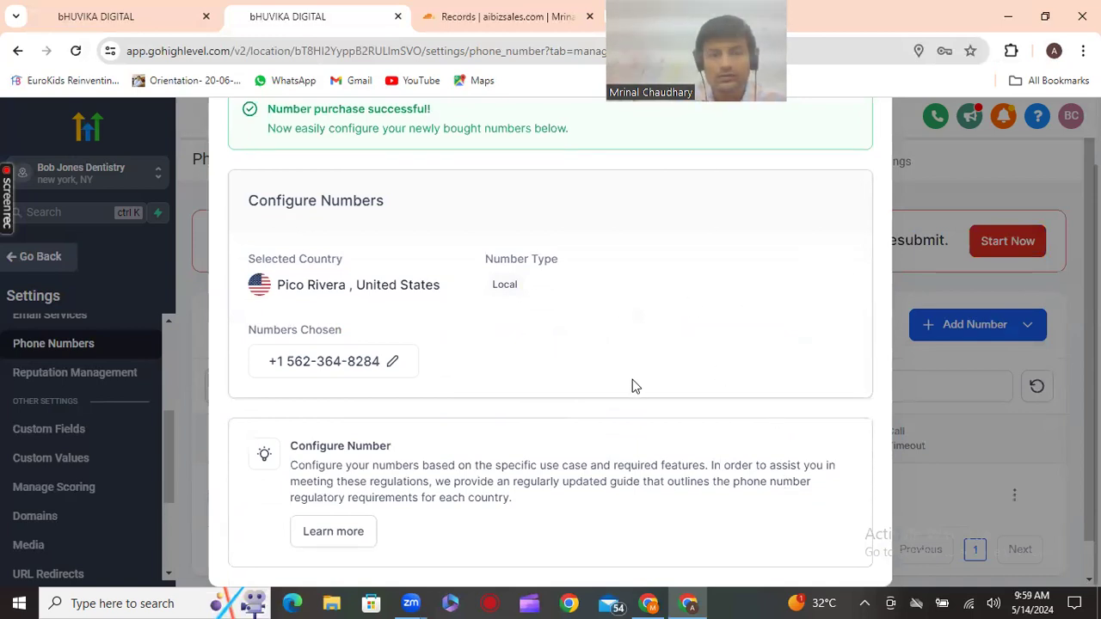
scroll(544, 379, "up", 1)
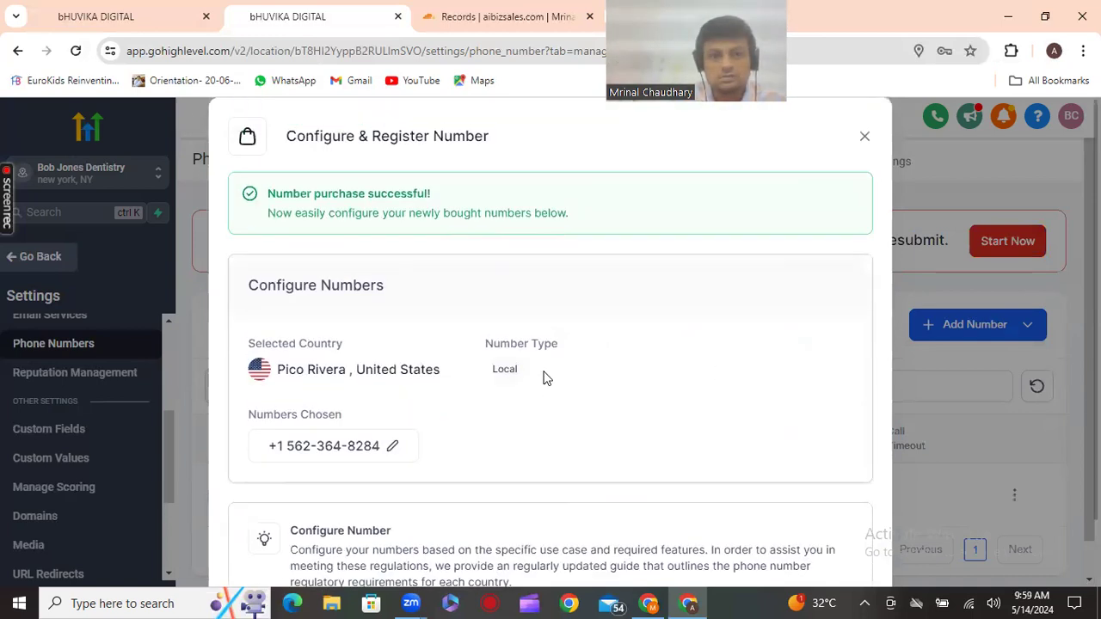
scroll(544, 379, "down", 1)
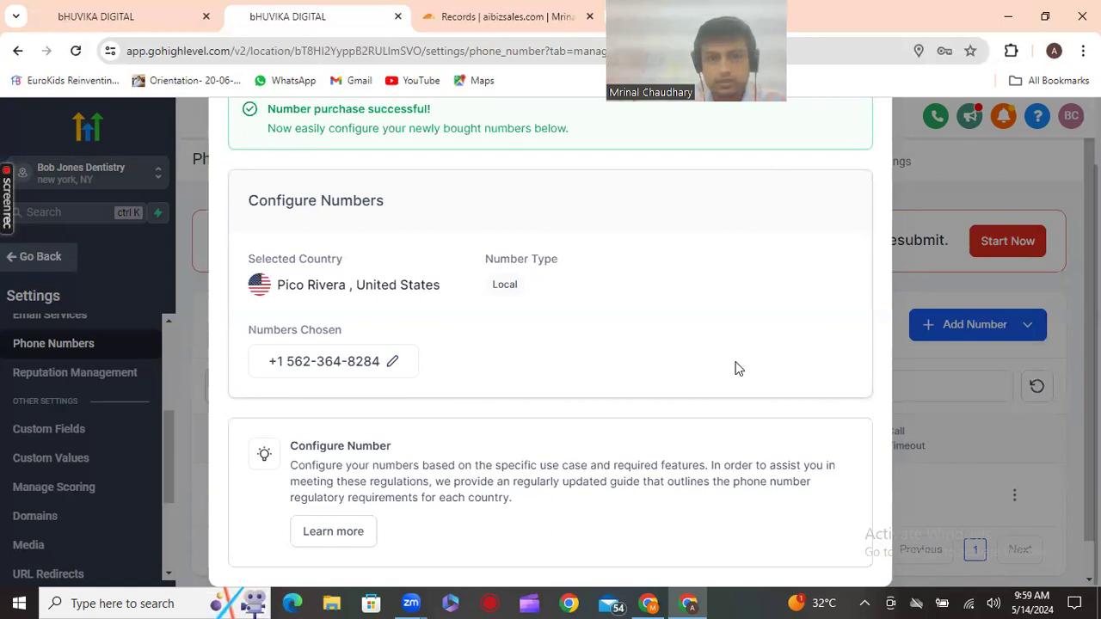
scroll(894, 284, "up", 1)
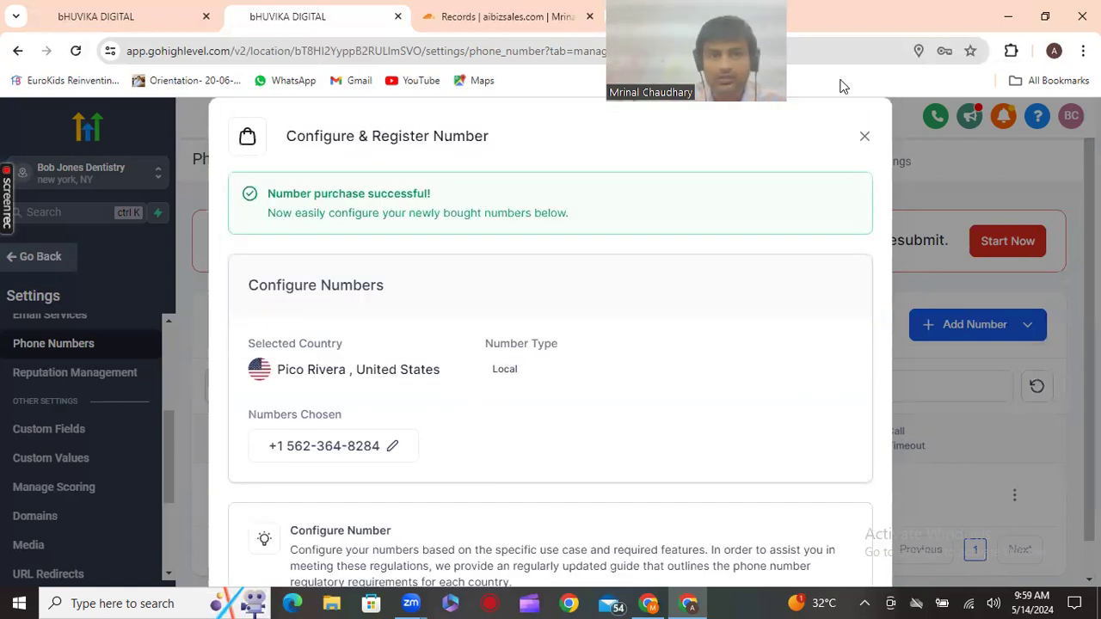
Dismiss the purchase confirmation and open the new number's configuration settings
left_click(865, 136)
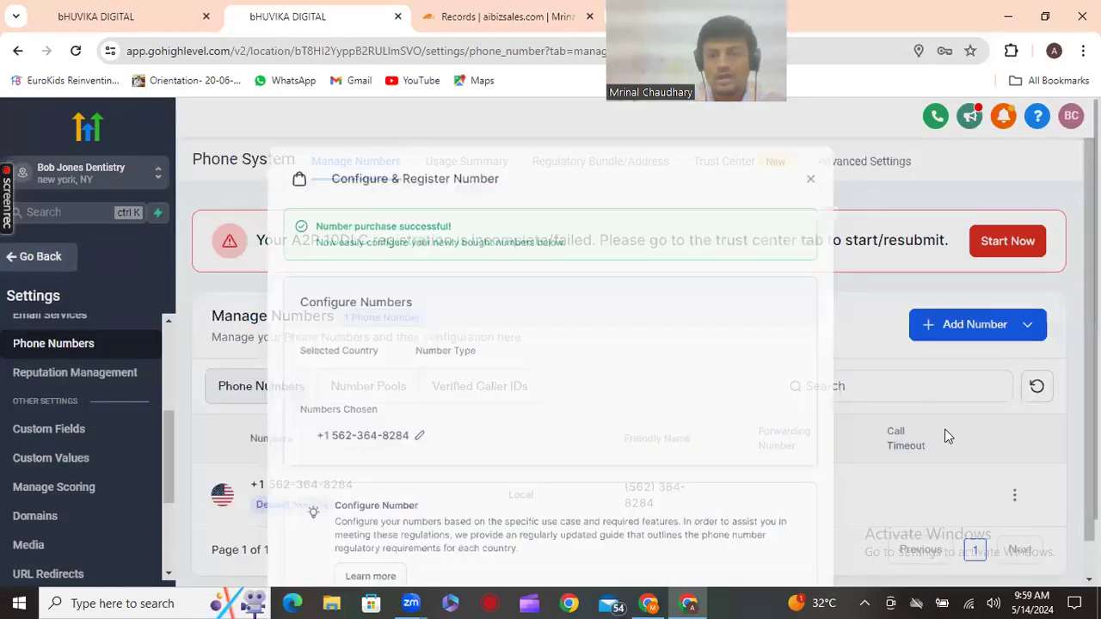
left_click(1015, 499)
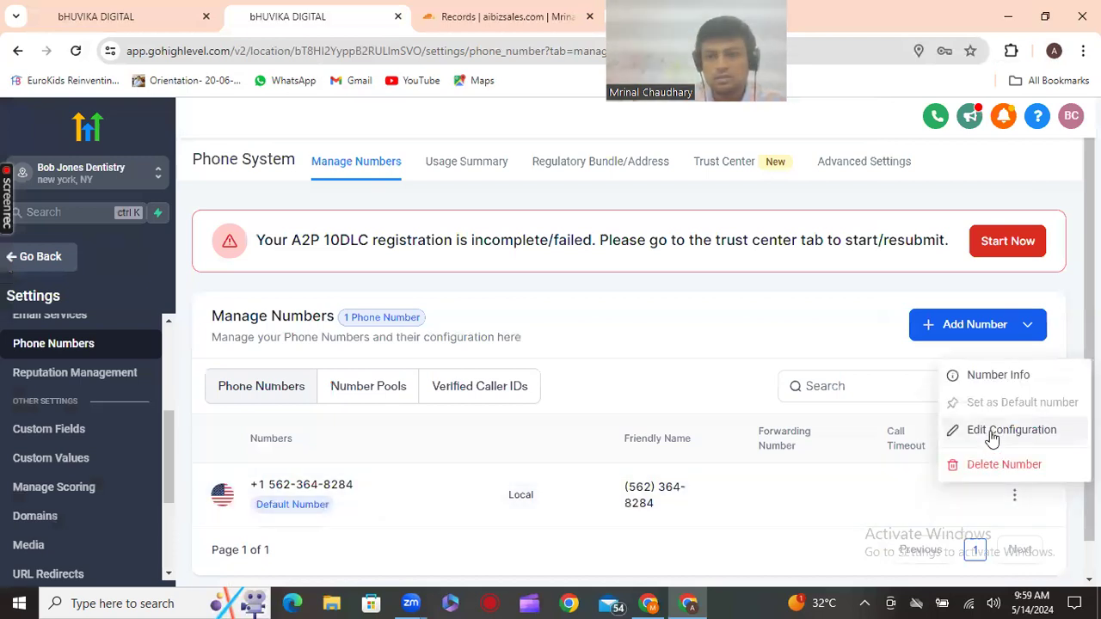
left_click(993, 439)
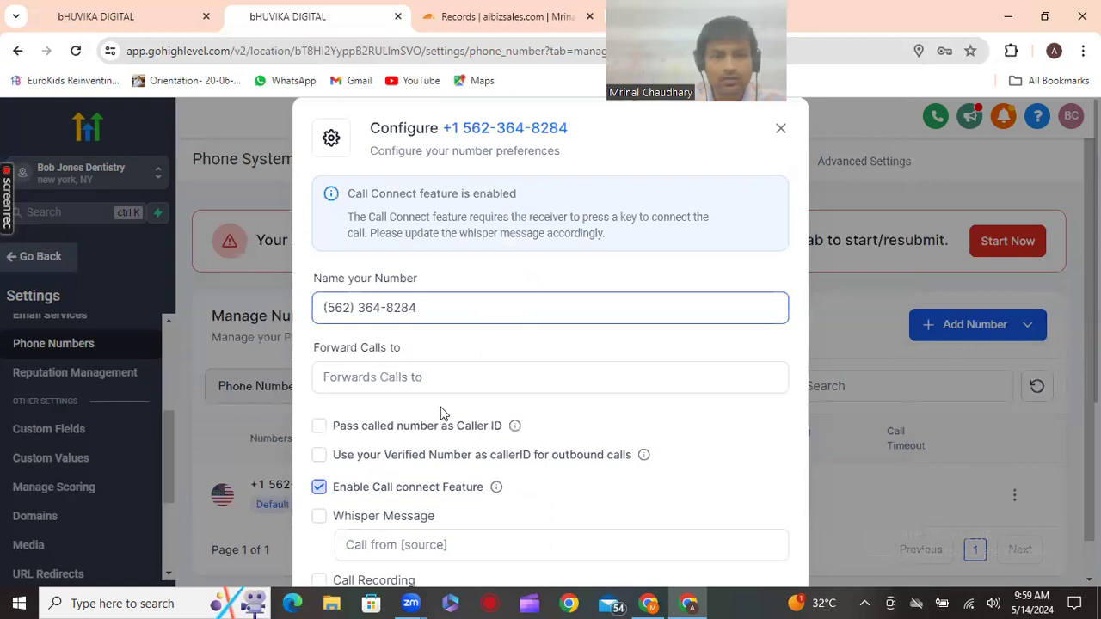
Replace the Forward Calls to number with the new mobile forwarding number
left_click(430, 377)
type("+188711")
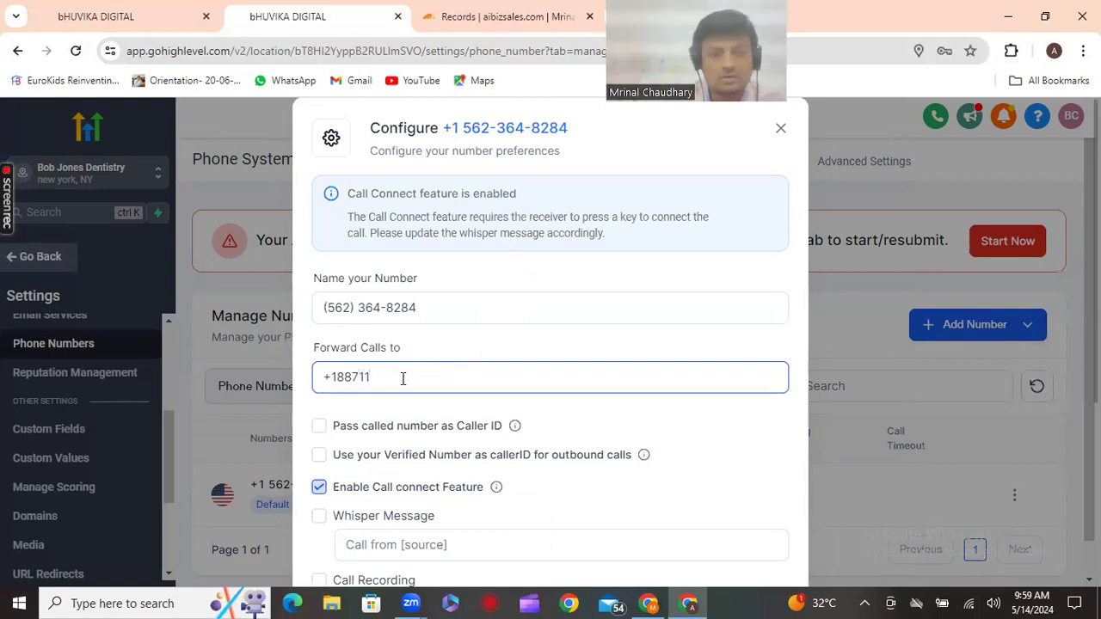
key("BackSpace")
key("BackSpace")
key("BackSpace")
key("BackSpace")
key("BackSpace")
key("BackSpace")
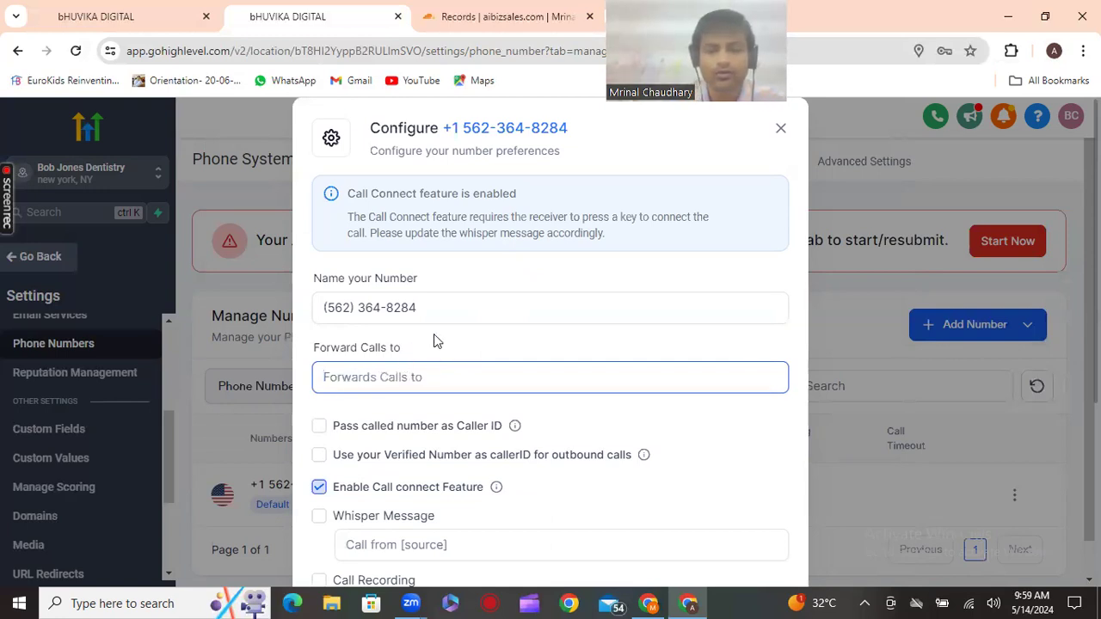
type("9188")
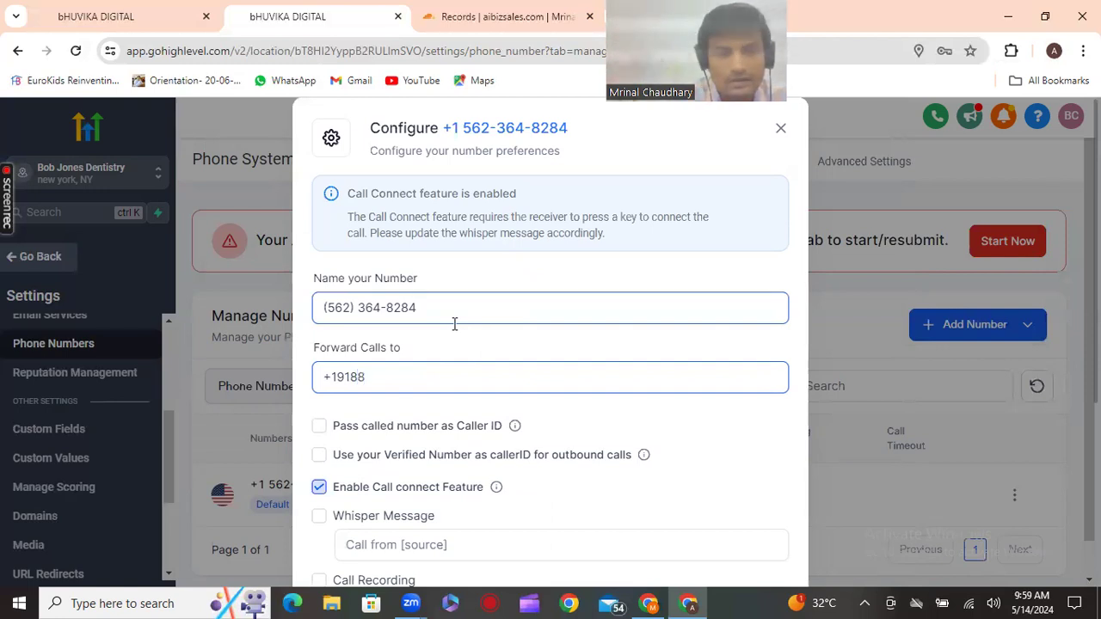
key("BackSpace")
key("BackSpace")
key("BackSpace")
key("BackSpace")
key("BackSpace")
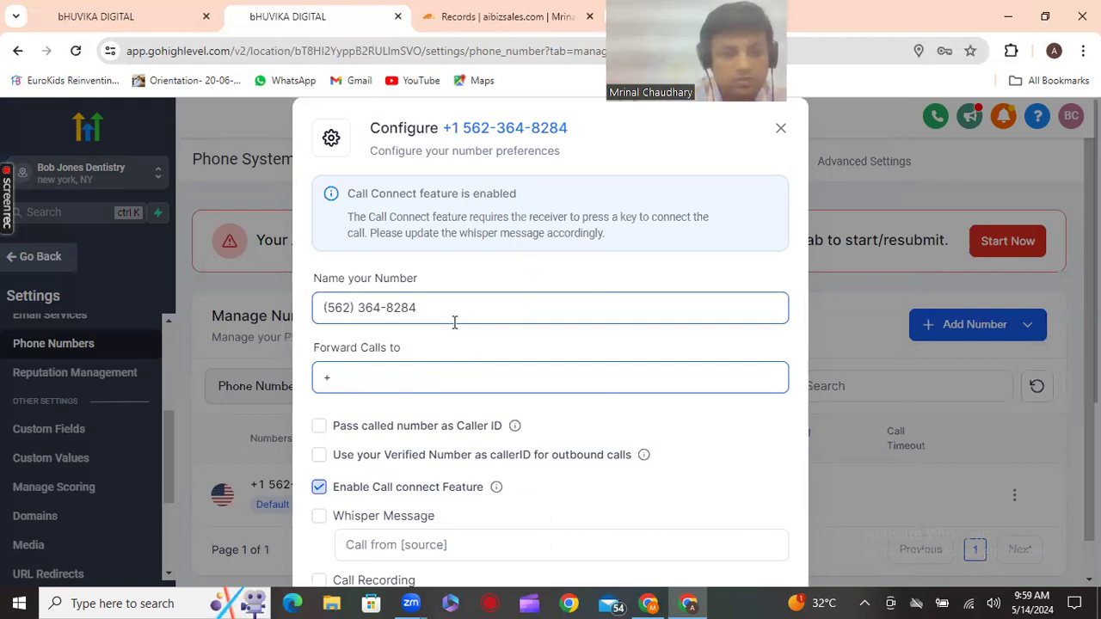
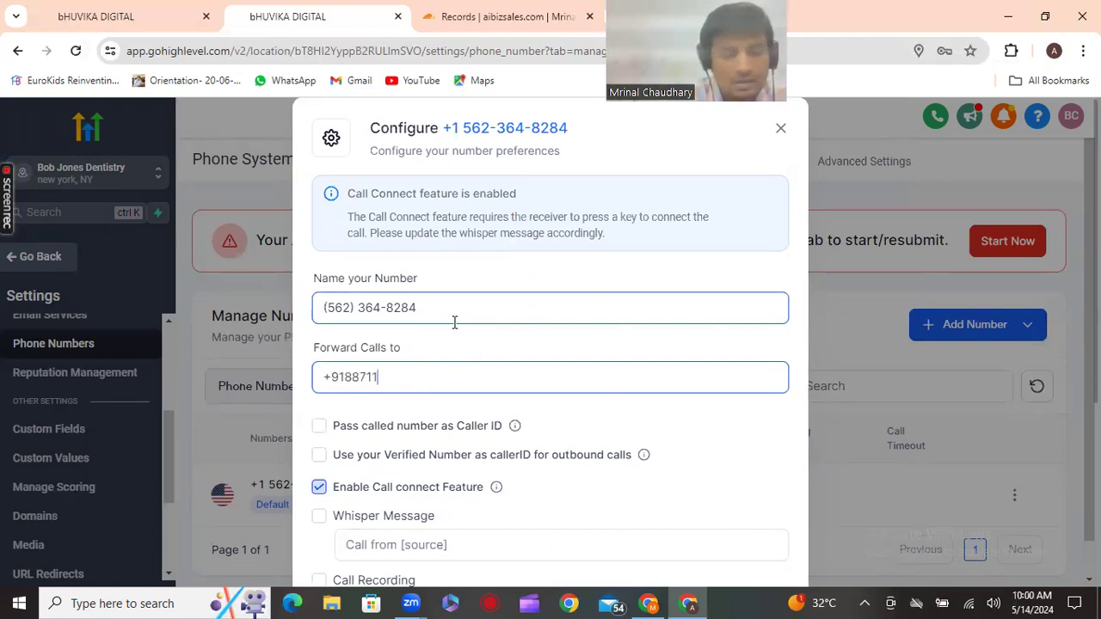
scroll(460, 360, "down", 1)
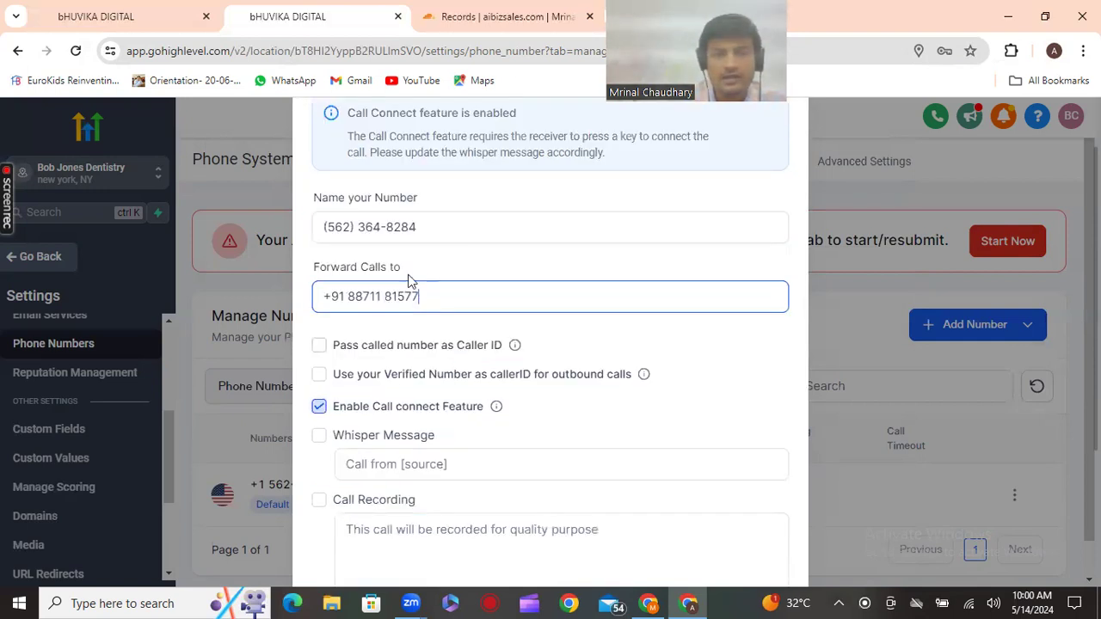
scroll(413, 284, "down", 1)
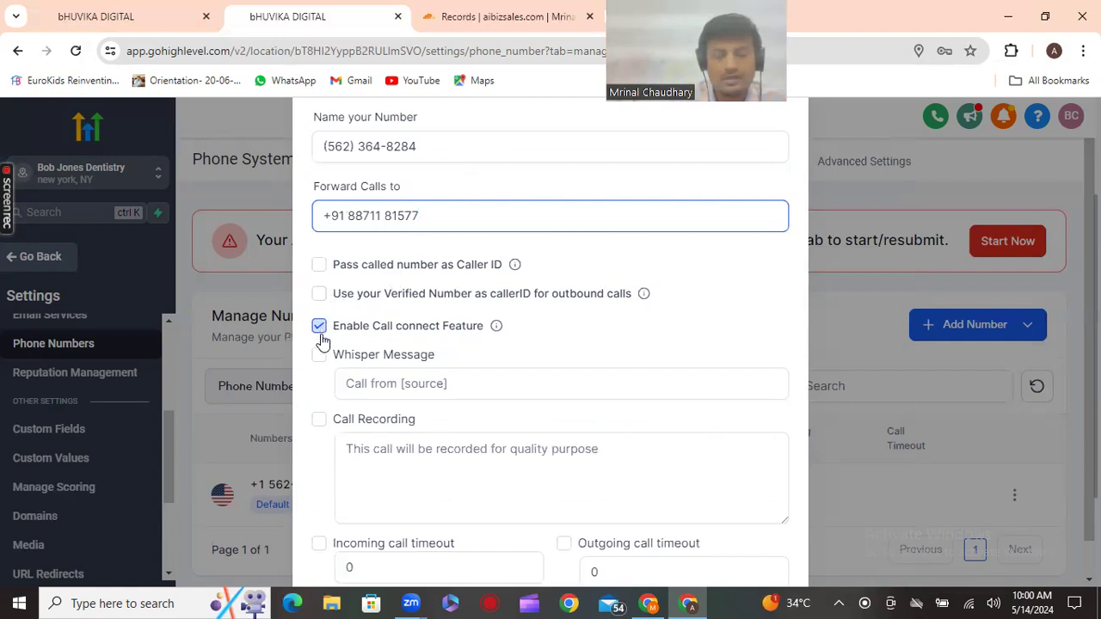
Enable Call Recording, add the account's user, ring incoming calls to all users, and save
left_click(319, 424)
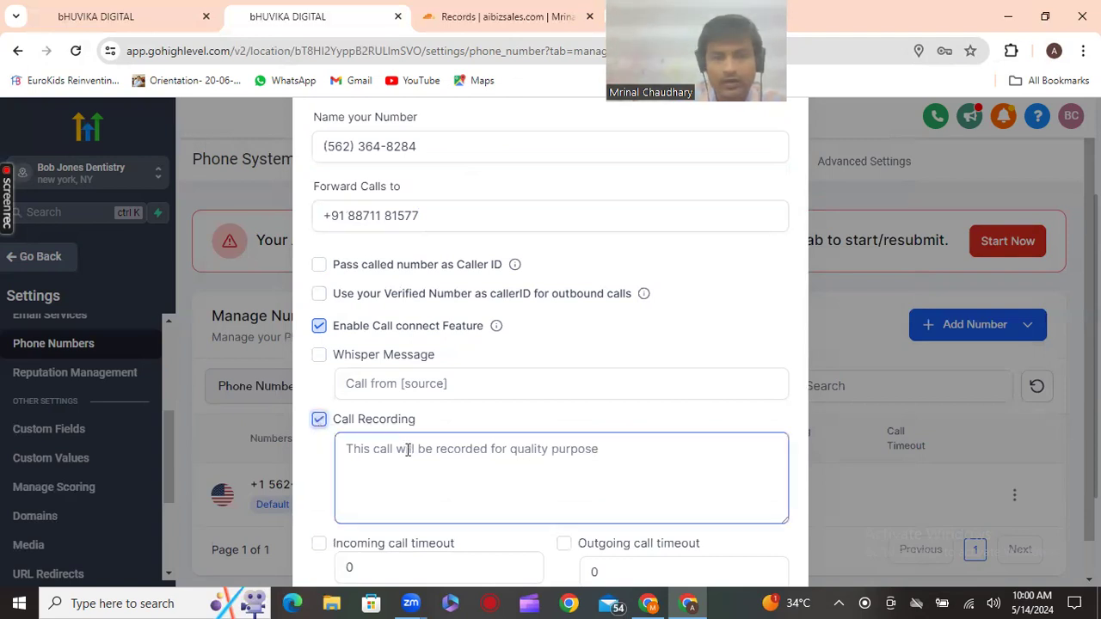
scroll(406, 451, "down", 3)
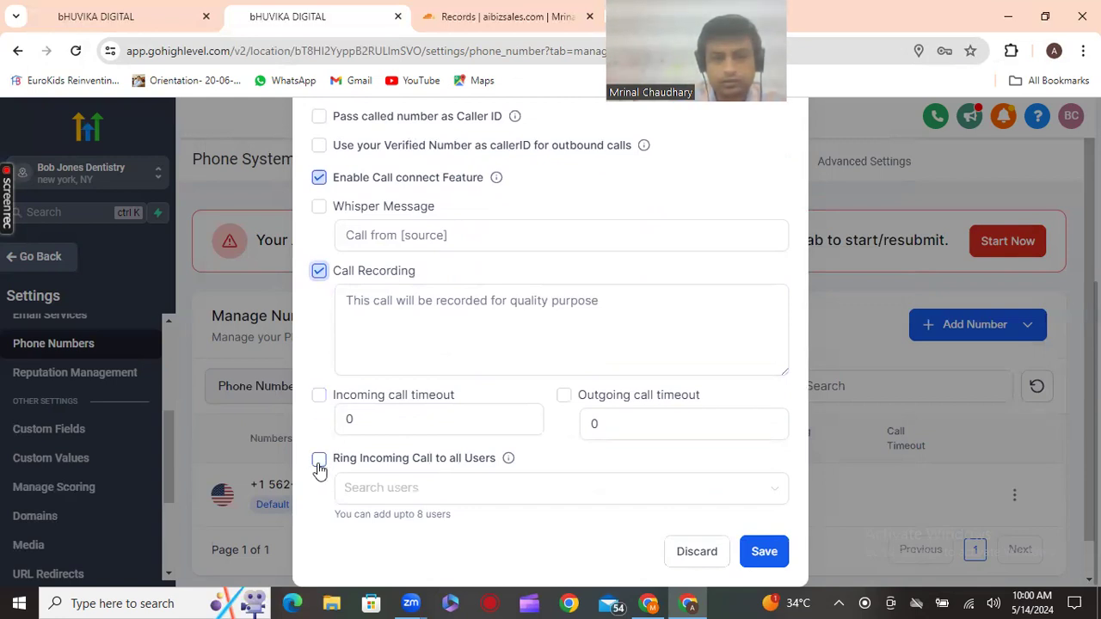
left_click(359, 494)
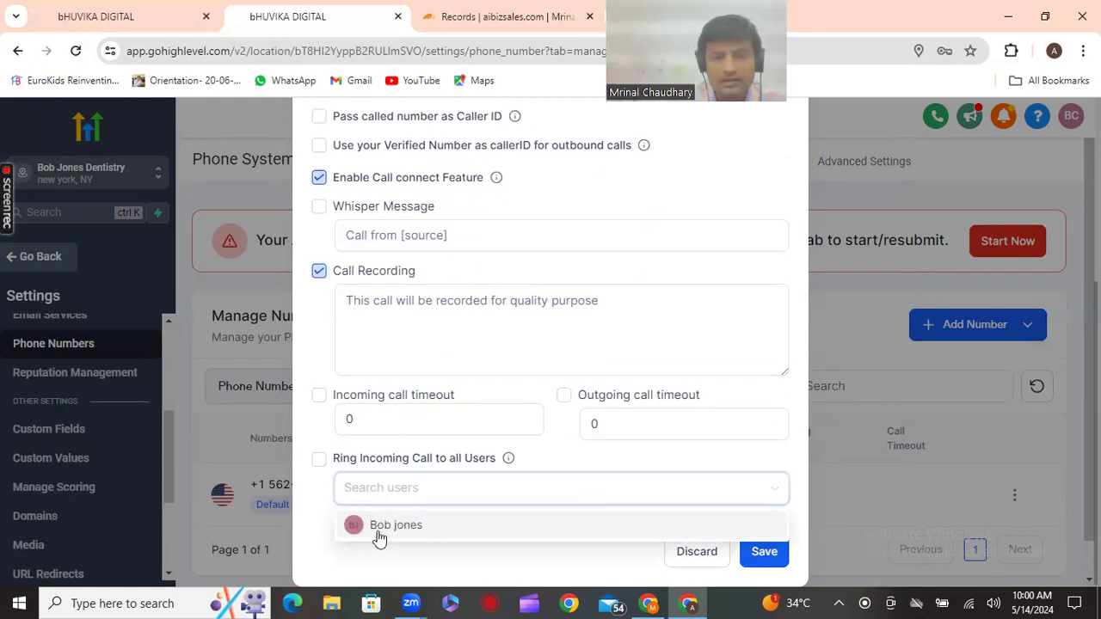
left_click(379, 533)
left_click(320, 462)
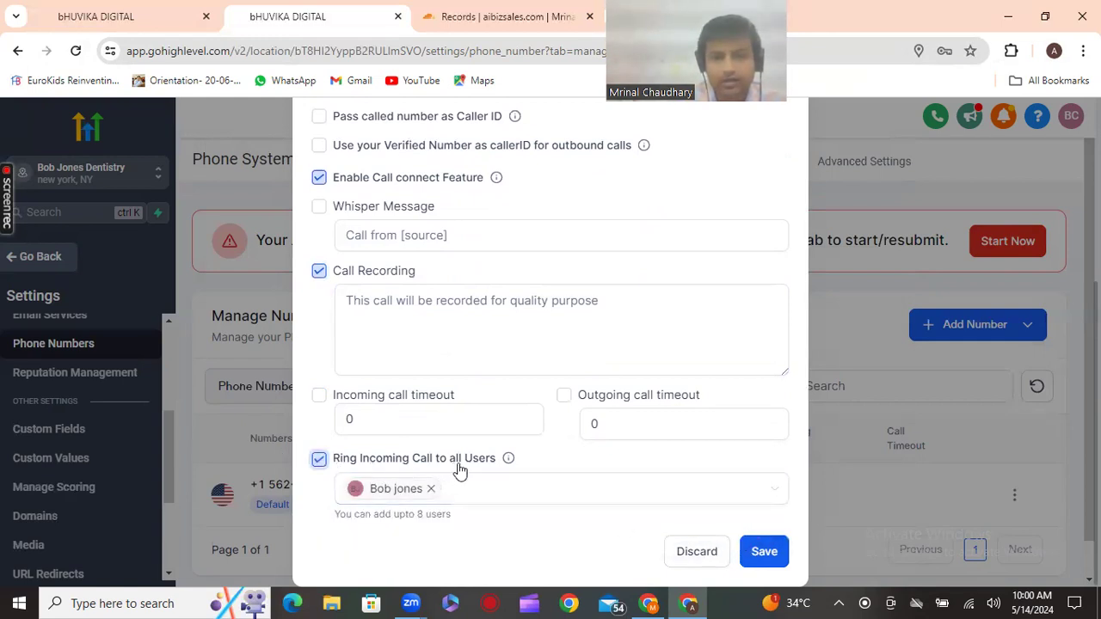
left_click(753, 553)
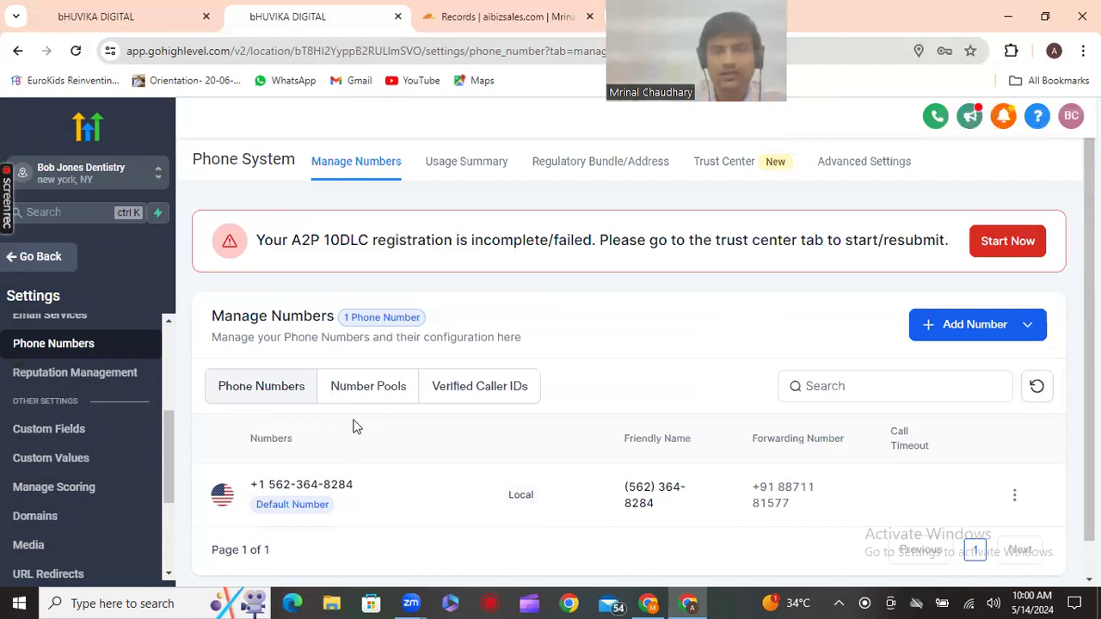
Select the forwarding number in Manage Numbers, then go to the sub-account's Domains settings
scroll(356, 427, "down", 1)
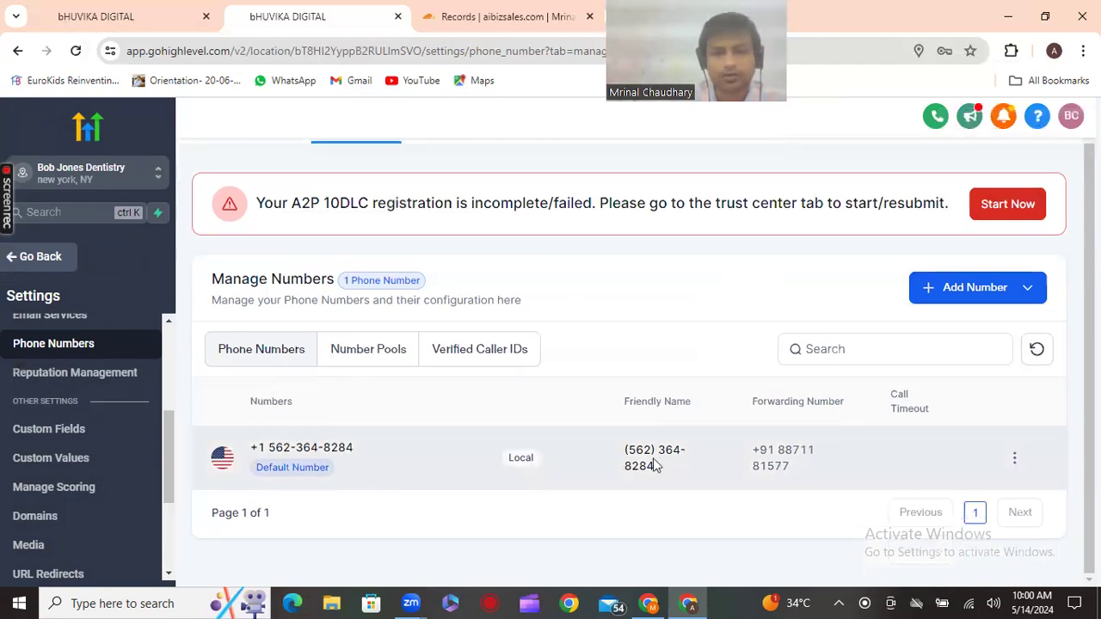
left_click_drag(749, 456, 811, 477)
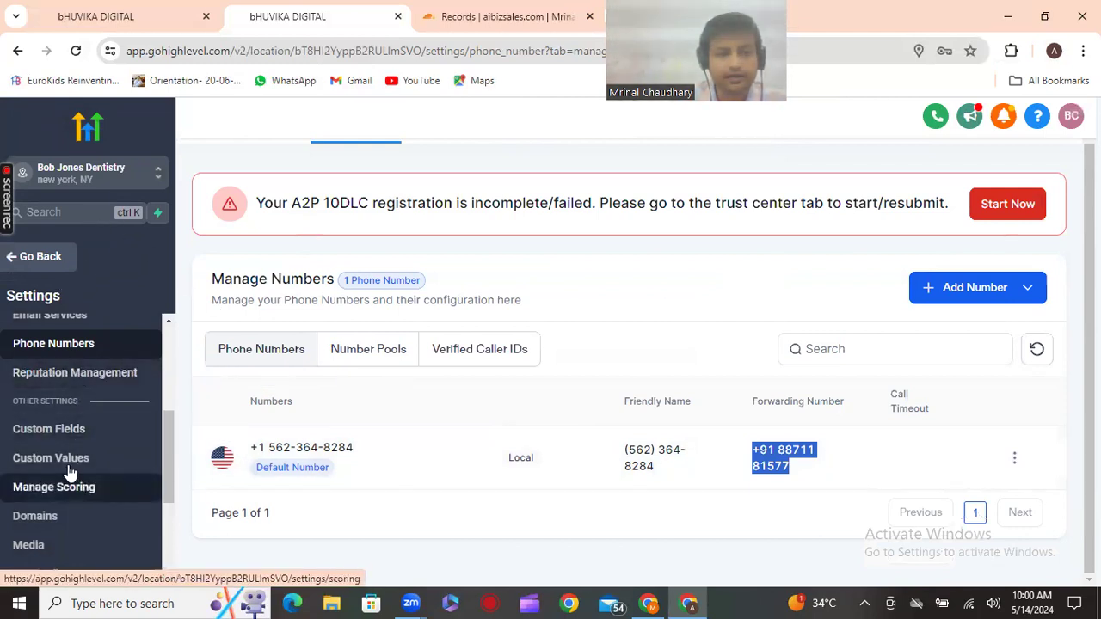
scroll(69, 474, "down", 1)
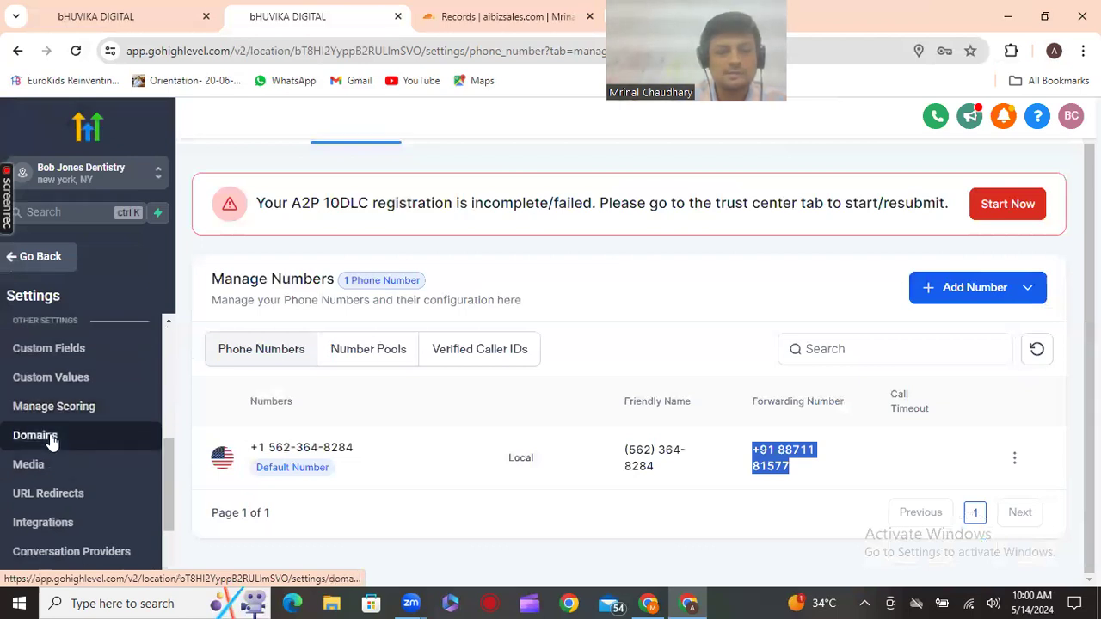
left_click(51, 437)
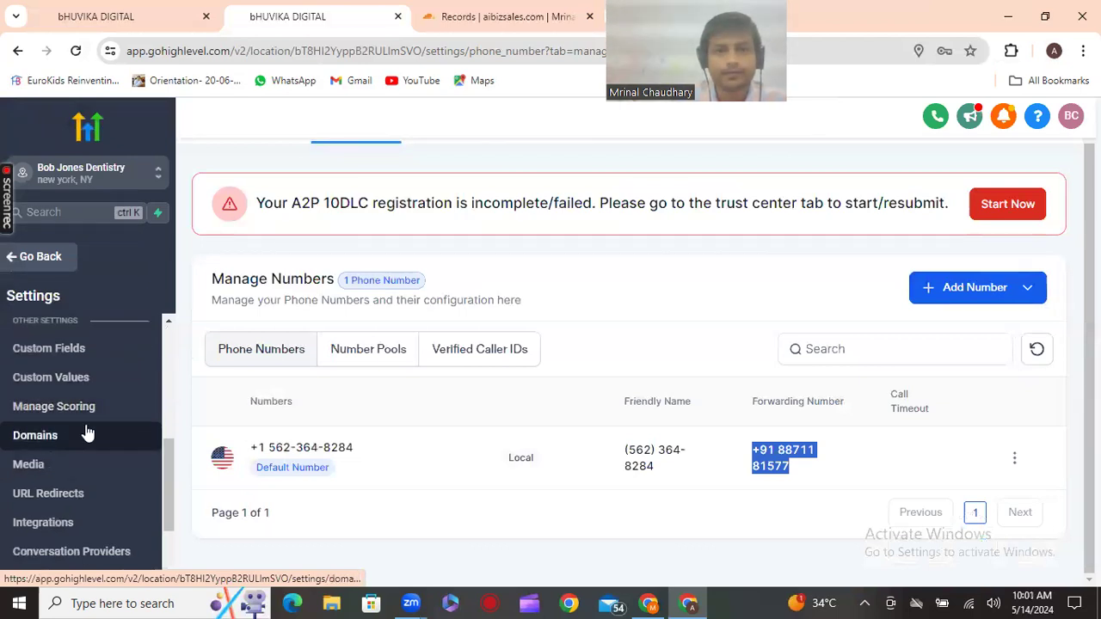
Copy the domain name aibizsales.com from Cloudflare's DNS page and return to HighLevel
key("alt+a")
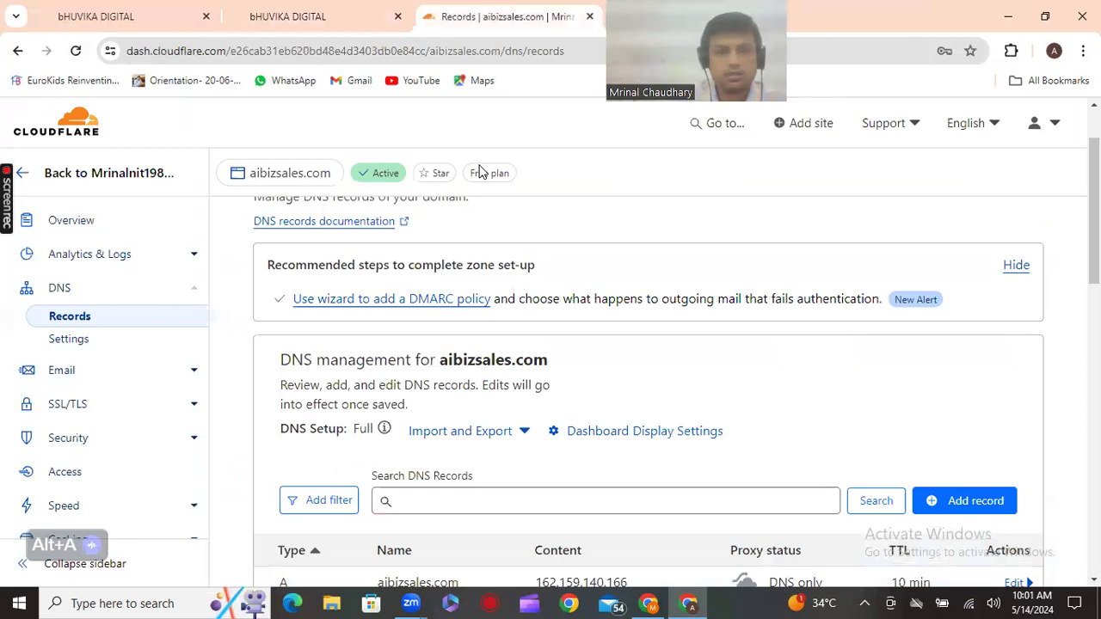
left_click_drag(439, 361, 540, 361)
key("ctrl+c")
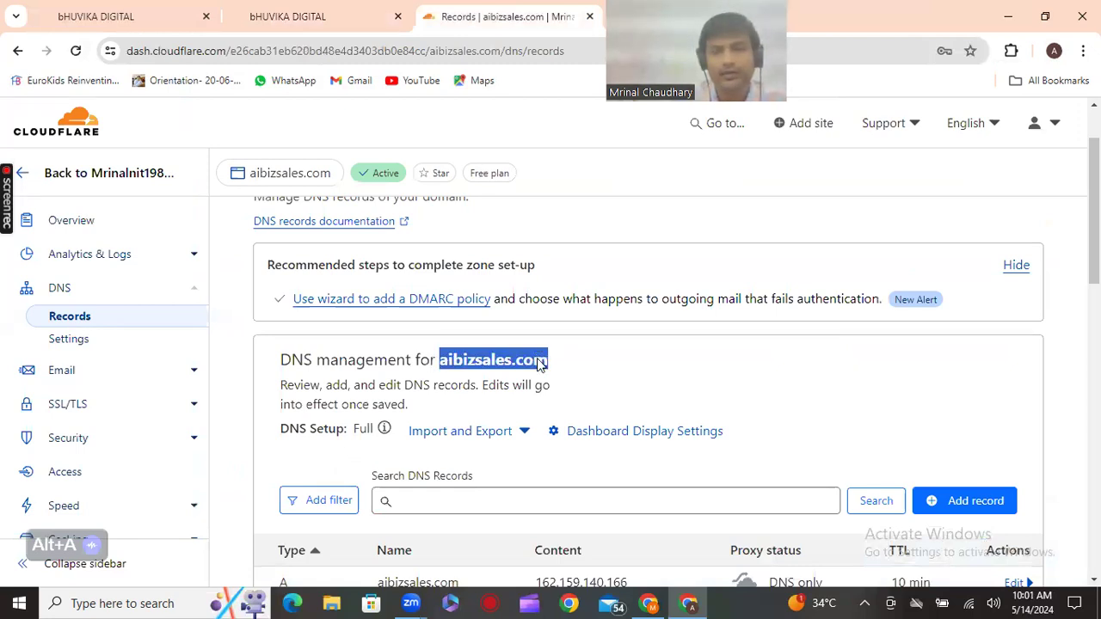
right_click(539, 361)
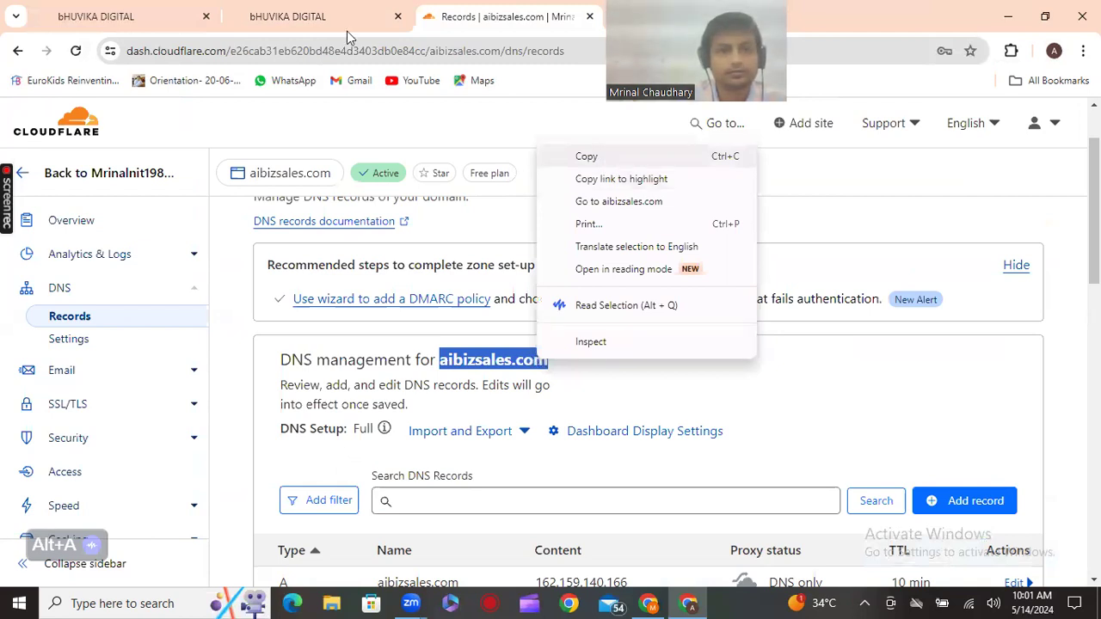
left_click(282, 5)
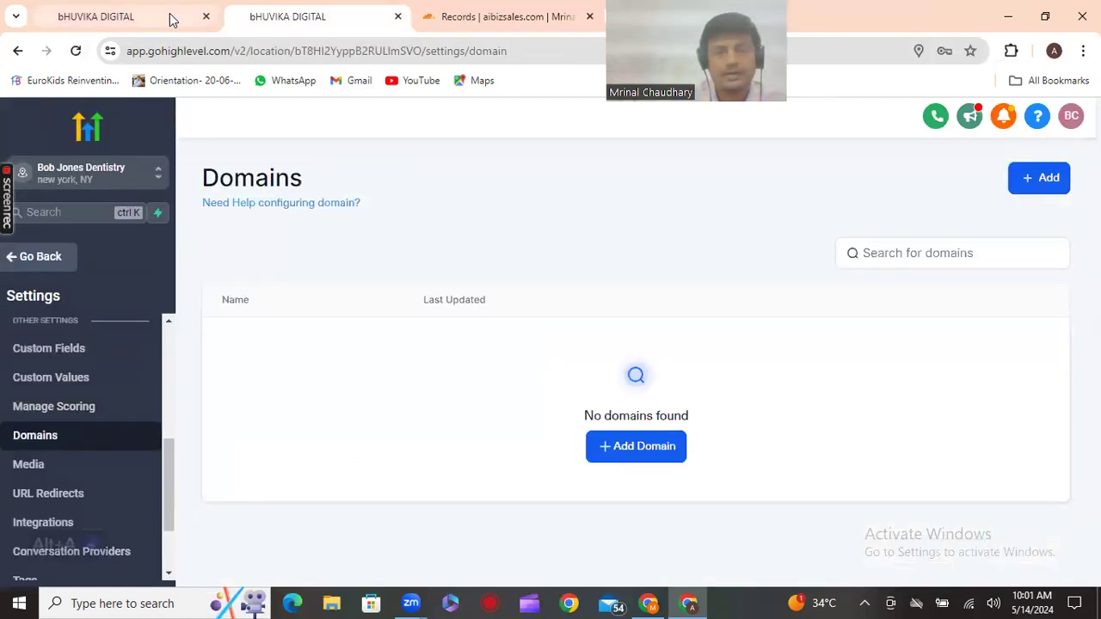
Add a domain with the pasted URL aibizsales.com and authorize it through Cloudflare
left_click(632, 448)
left_click(456, 374)
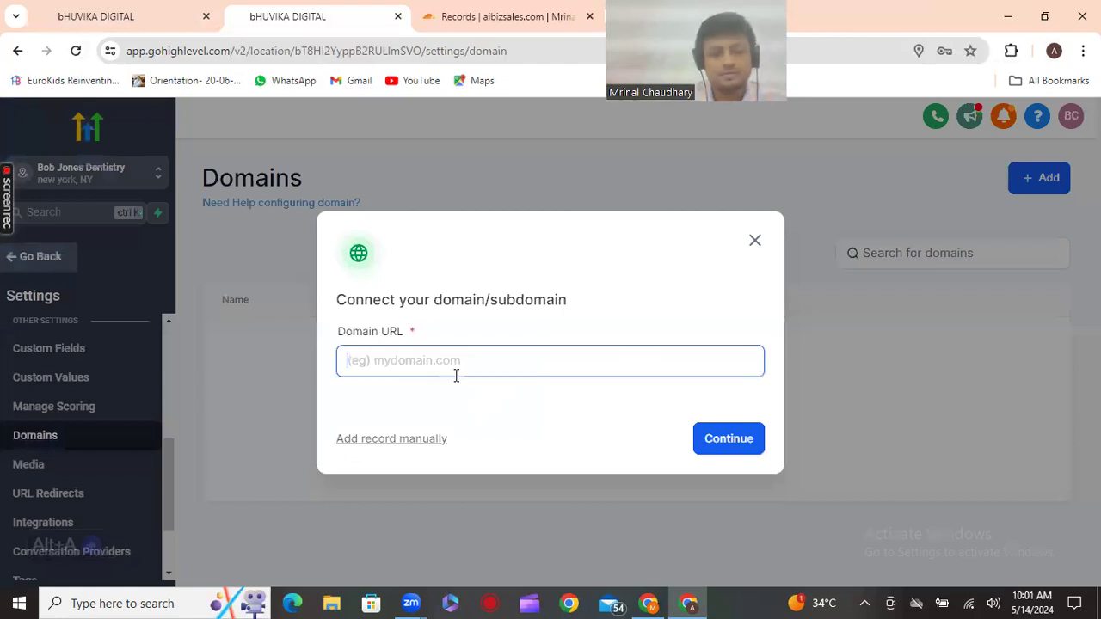
key("ctrl+v")
left_click(712, 453)
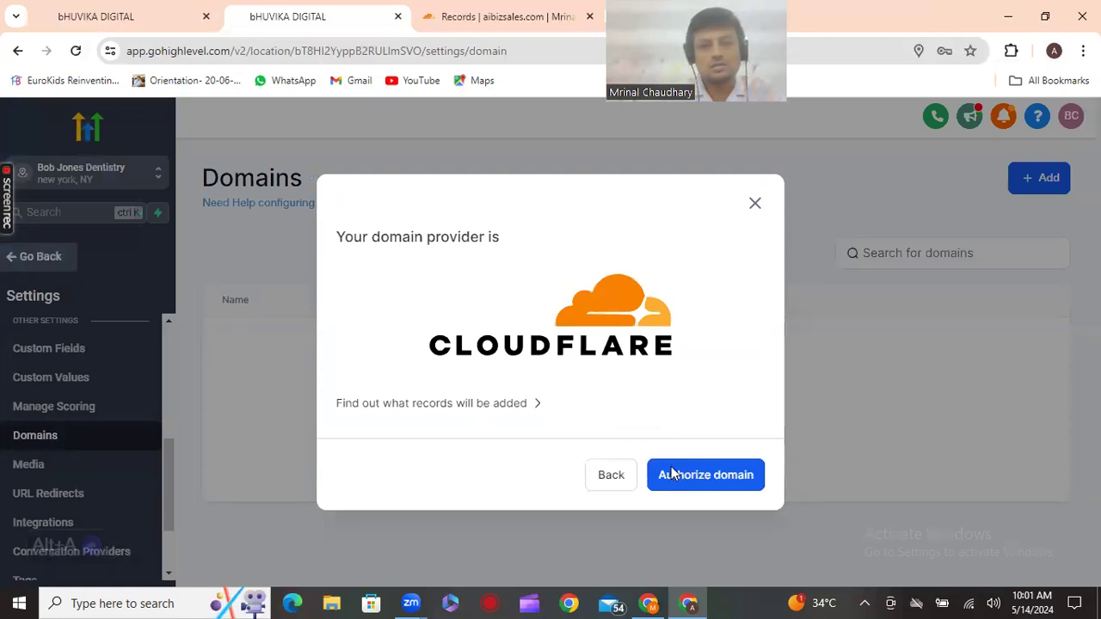
left_click(671, 474)
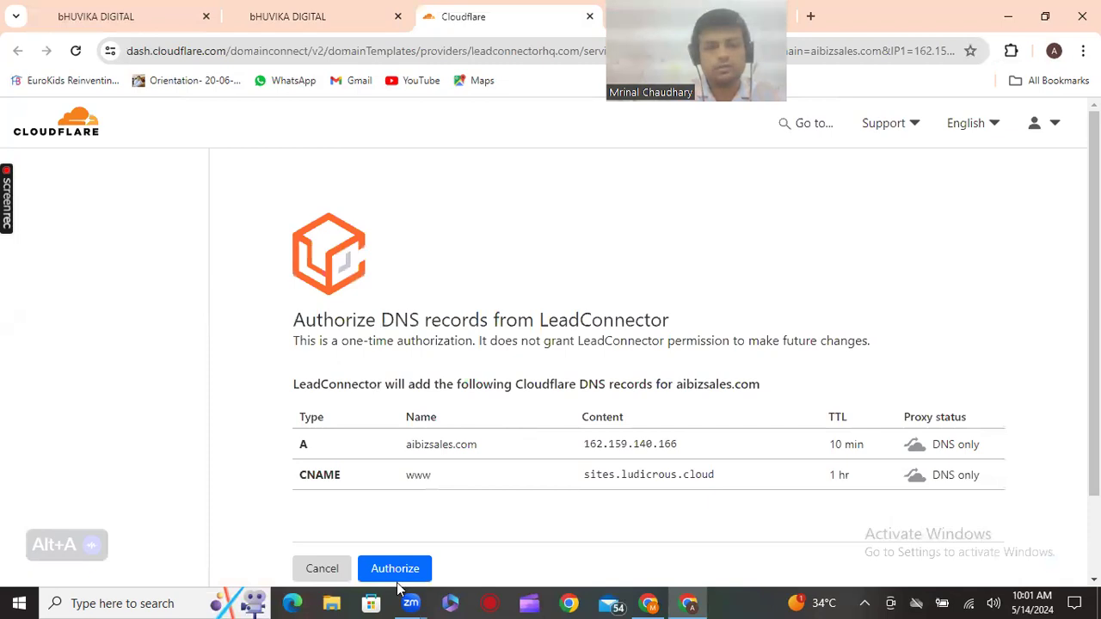
Approve LeadConnector's DNS records for aibizsales.com on Cloudflare's authorization page
left_click(397, 566)
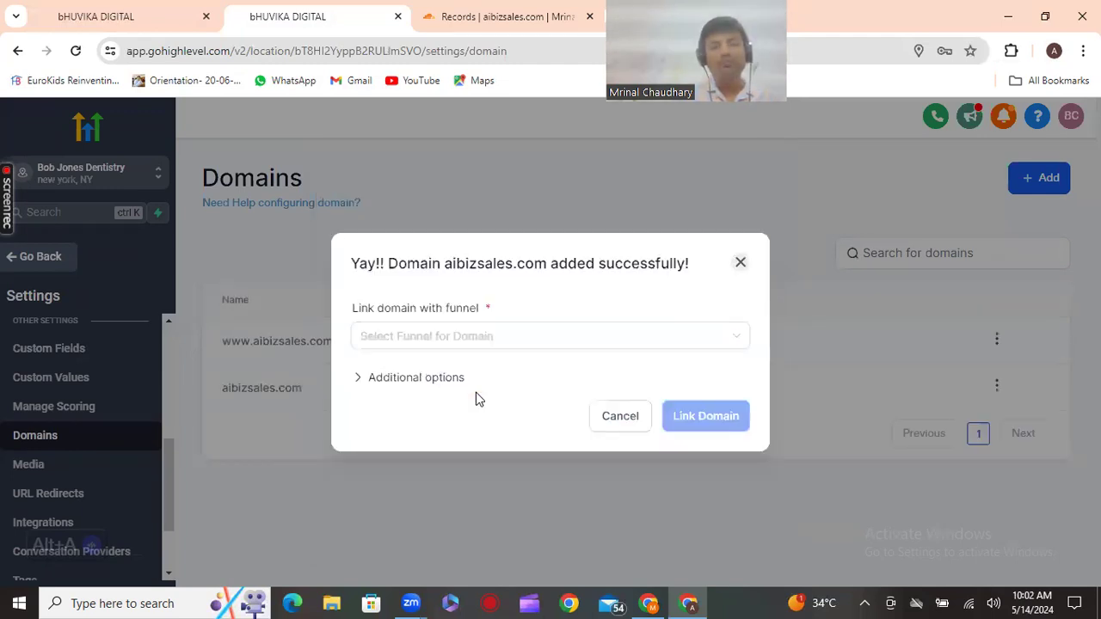
Pick the Website Template funnel with Homepage - Services as default step for aibizsales.com
left_click(498, 340)
left_click(498, 340)
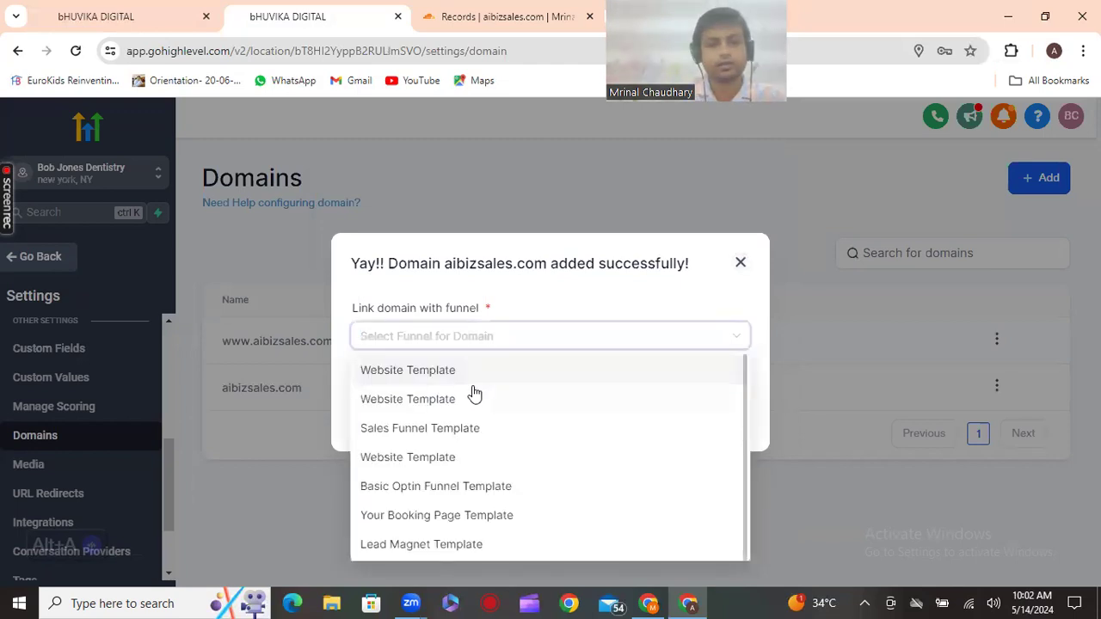
left_click(468, 458)
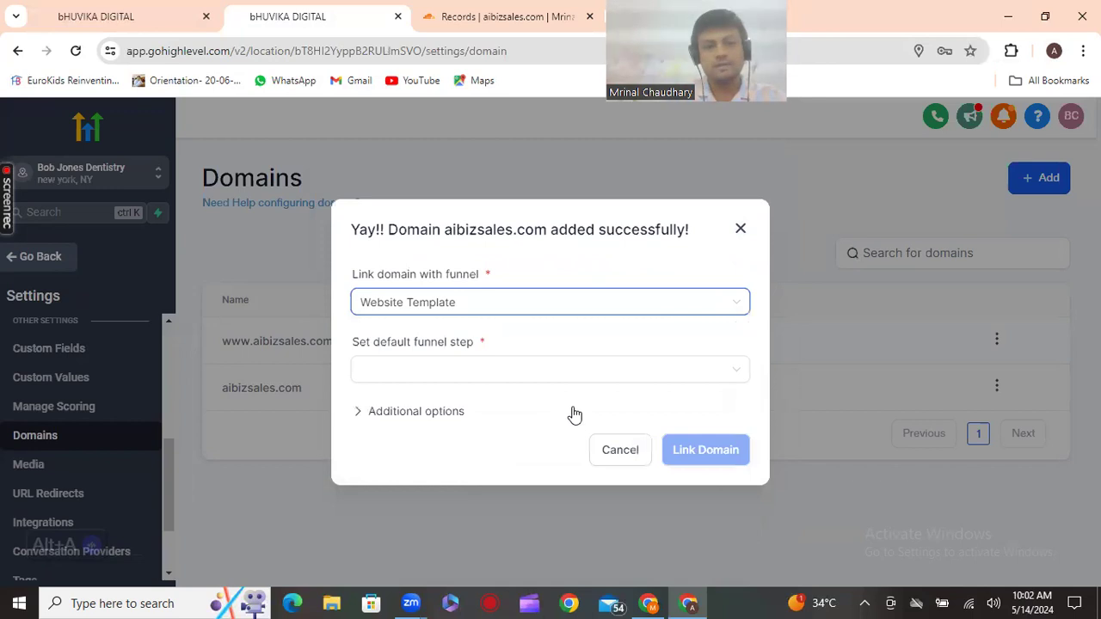
left_click(446, 369)
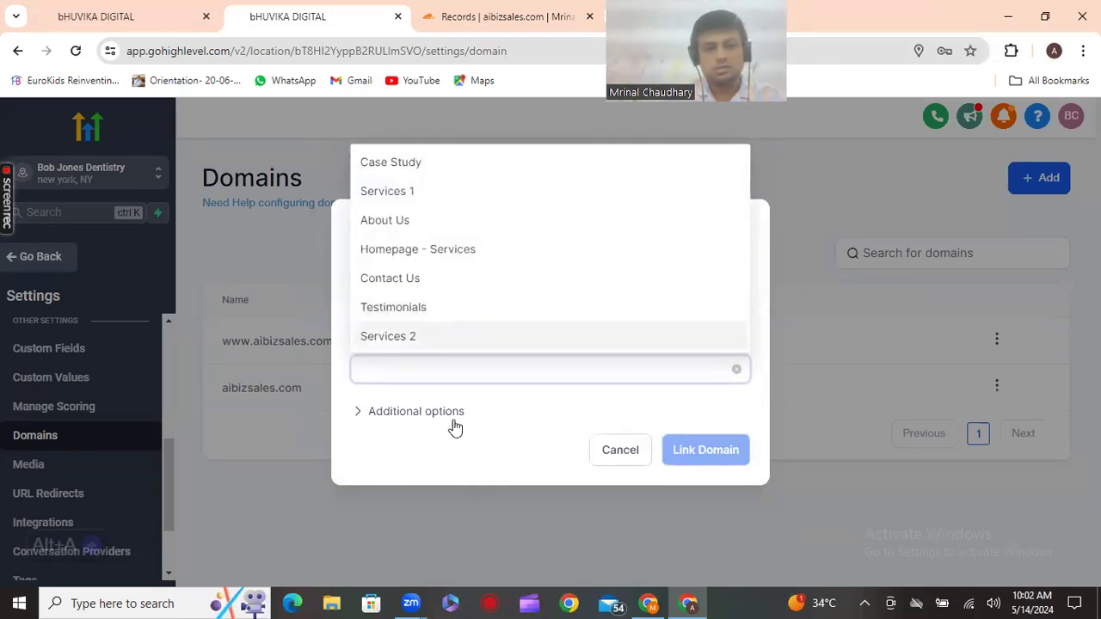
left_click(529, 420)
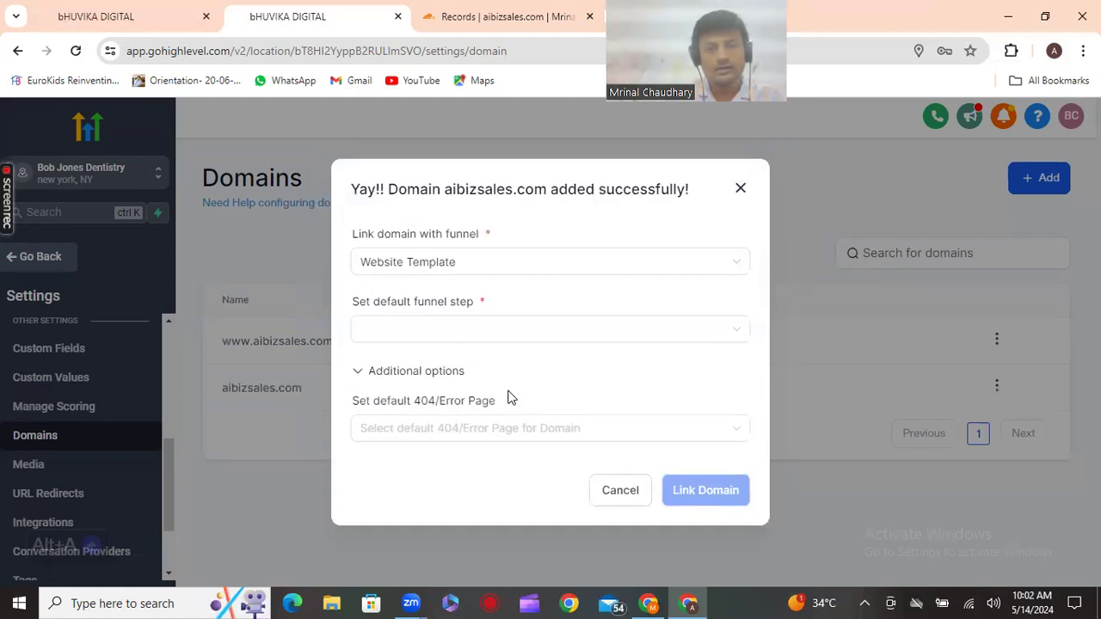
left_click(509, 337)
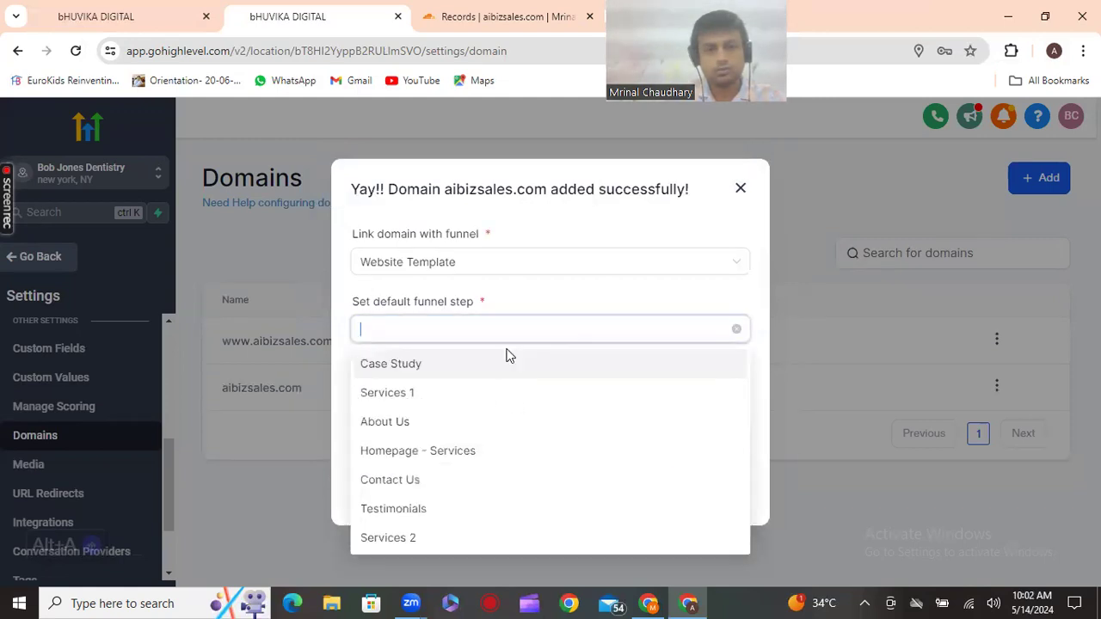
left_click(446, 421)
left_click(475, 336)
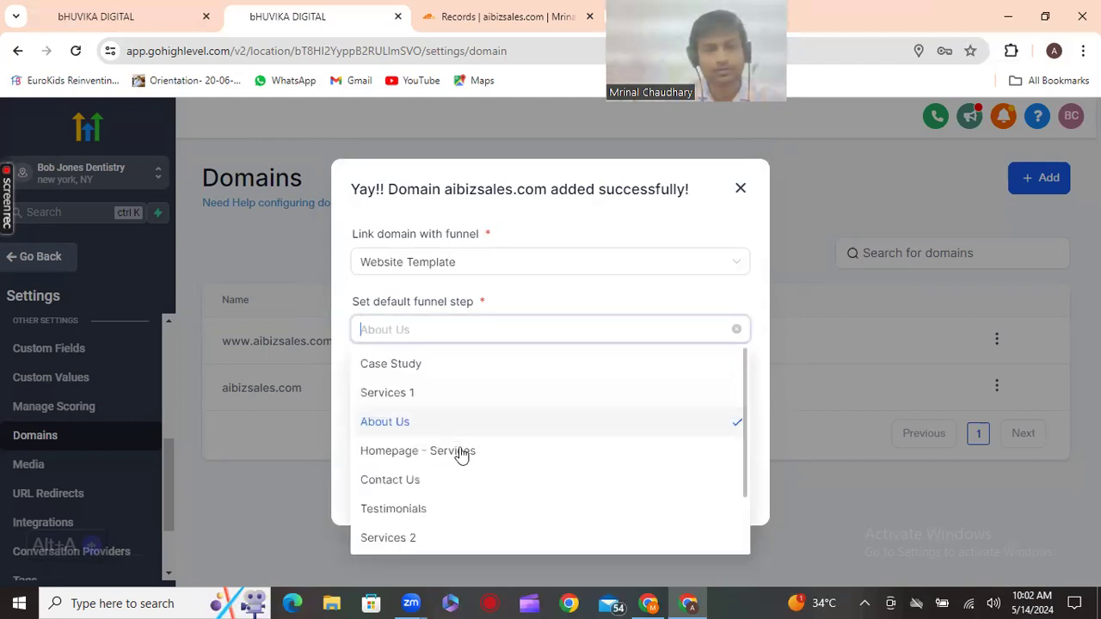
left_click(589, 444)
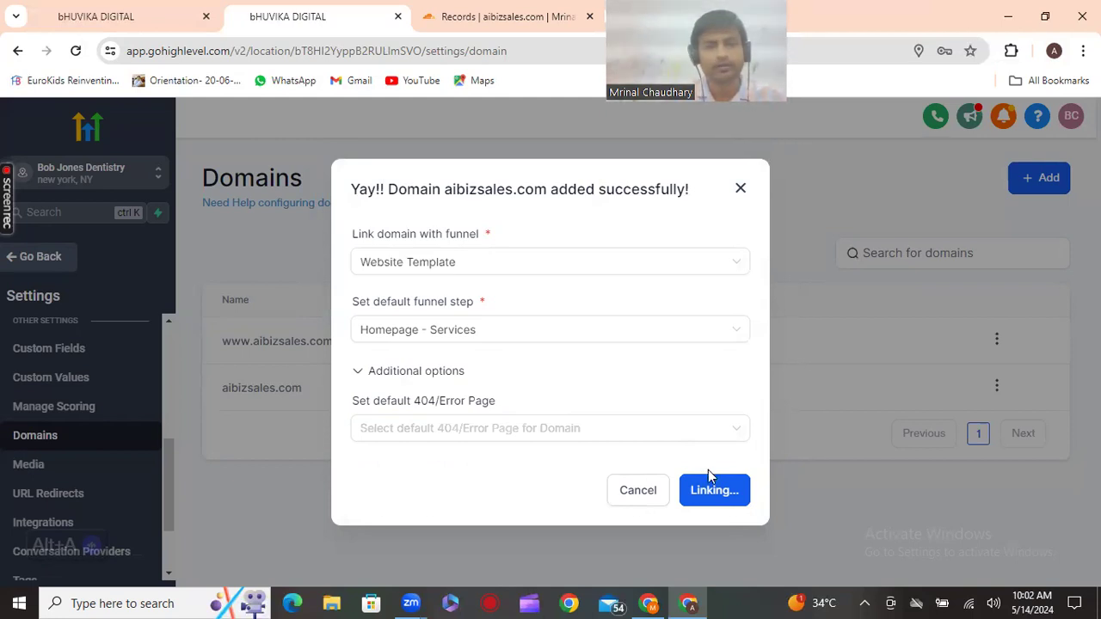
left_click(740, 189)
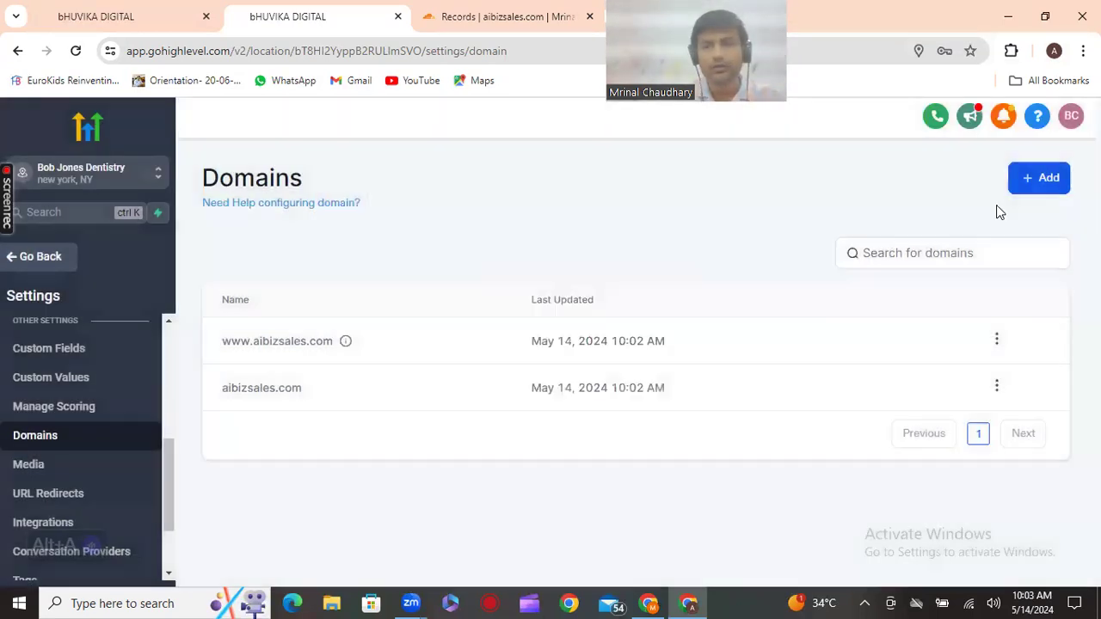
Enter booking.aibizsales.com as a new domain URL and submit it for provider lookup
left_click(1033, 180)
left_click(464, 367)
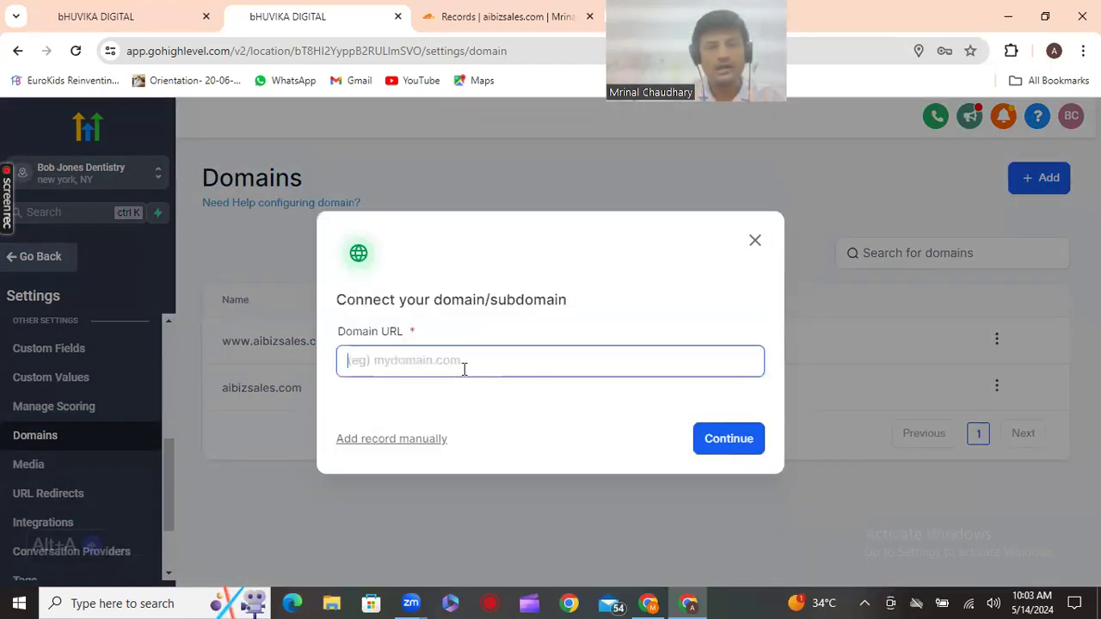
type("b")
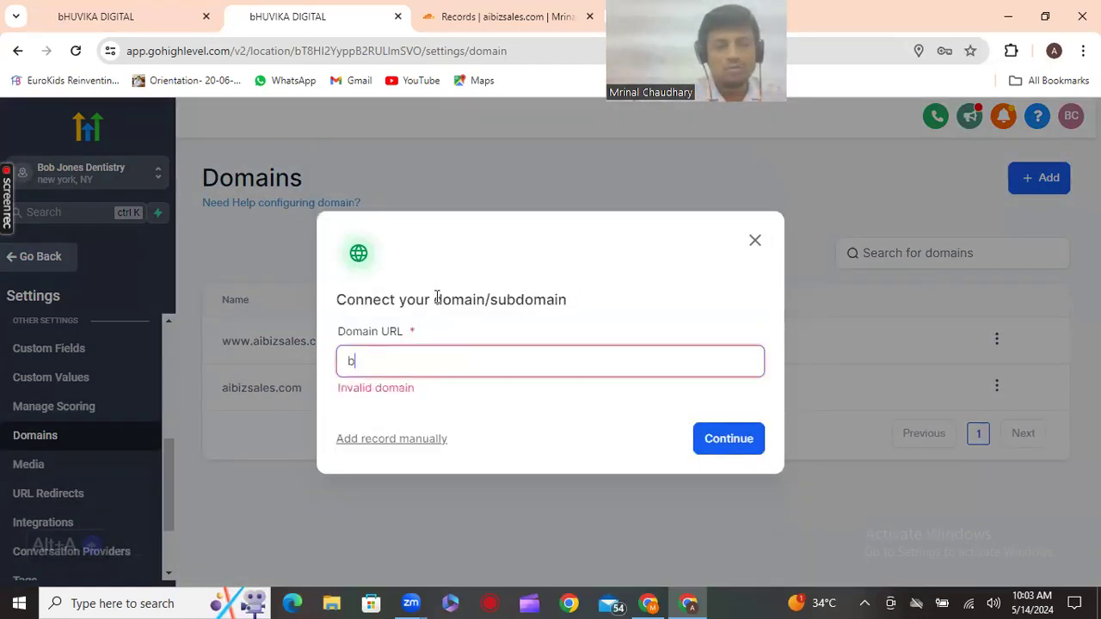
type("ooking")
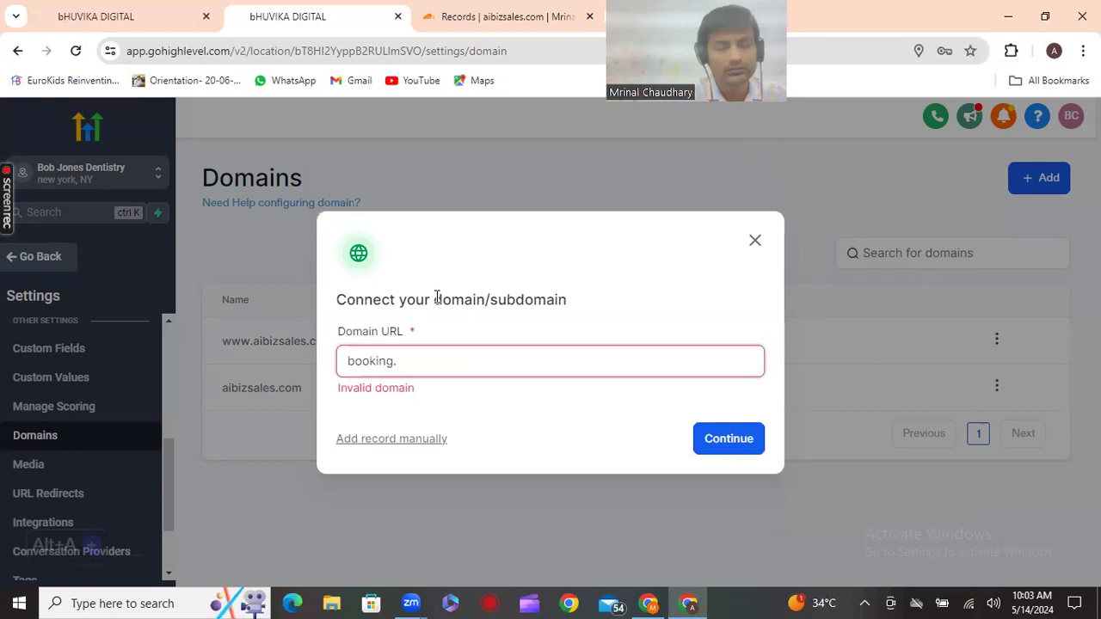
type(".")
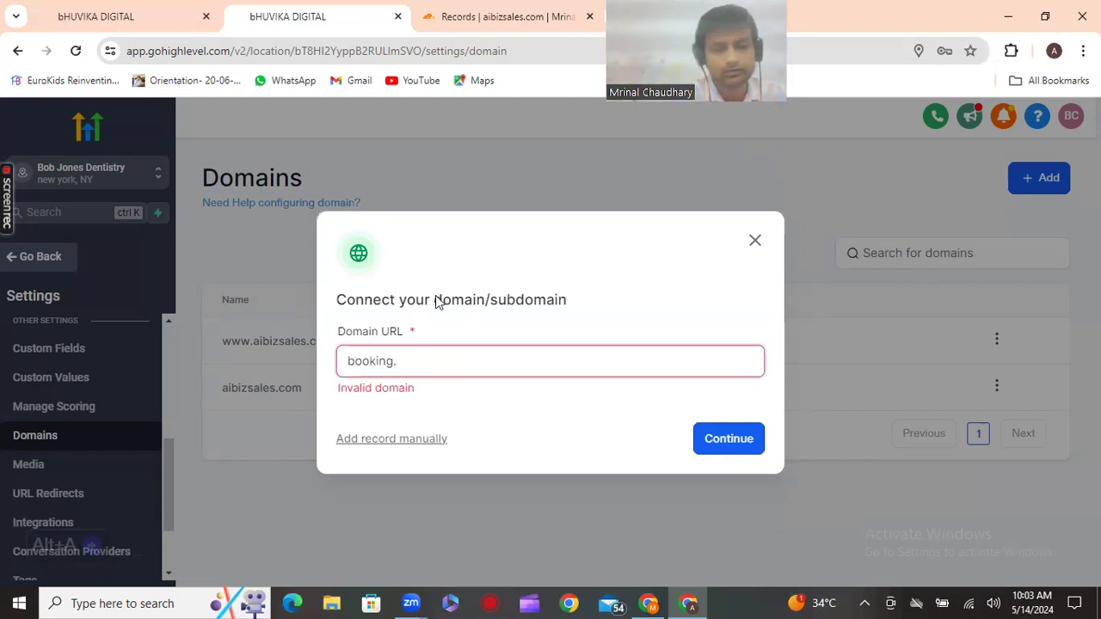
type("aibi")
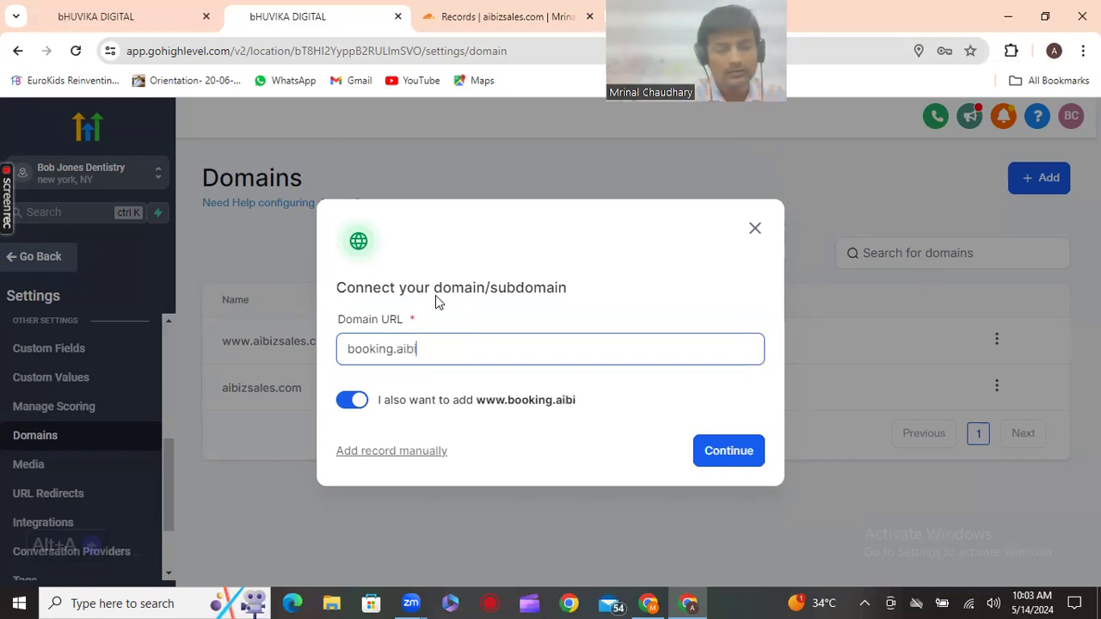
type("zsales")
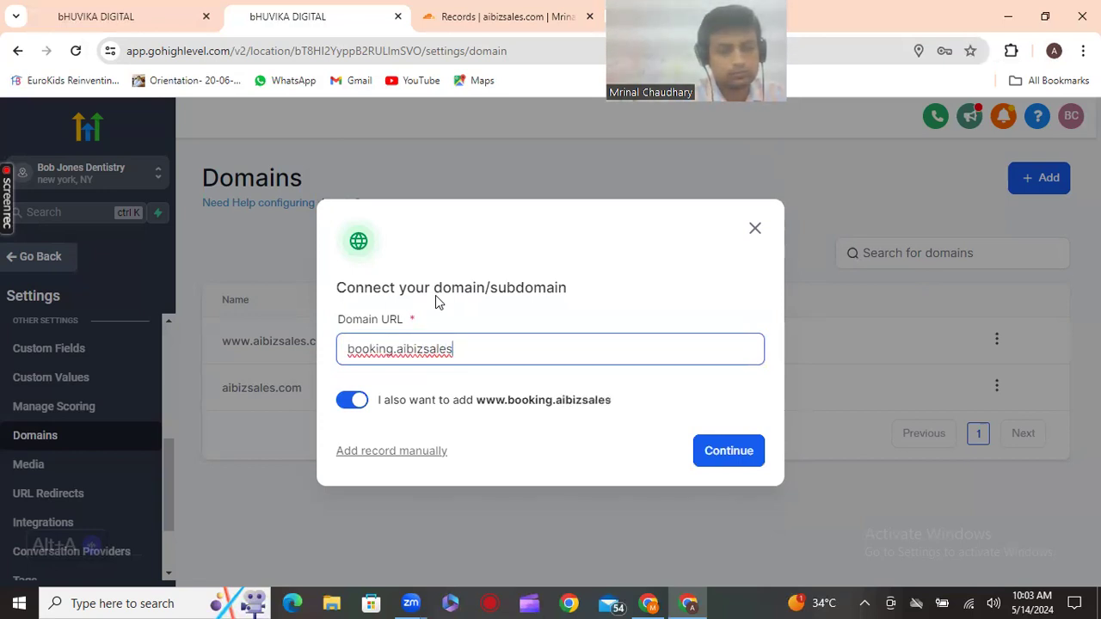
type("@")
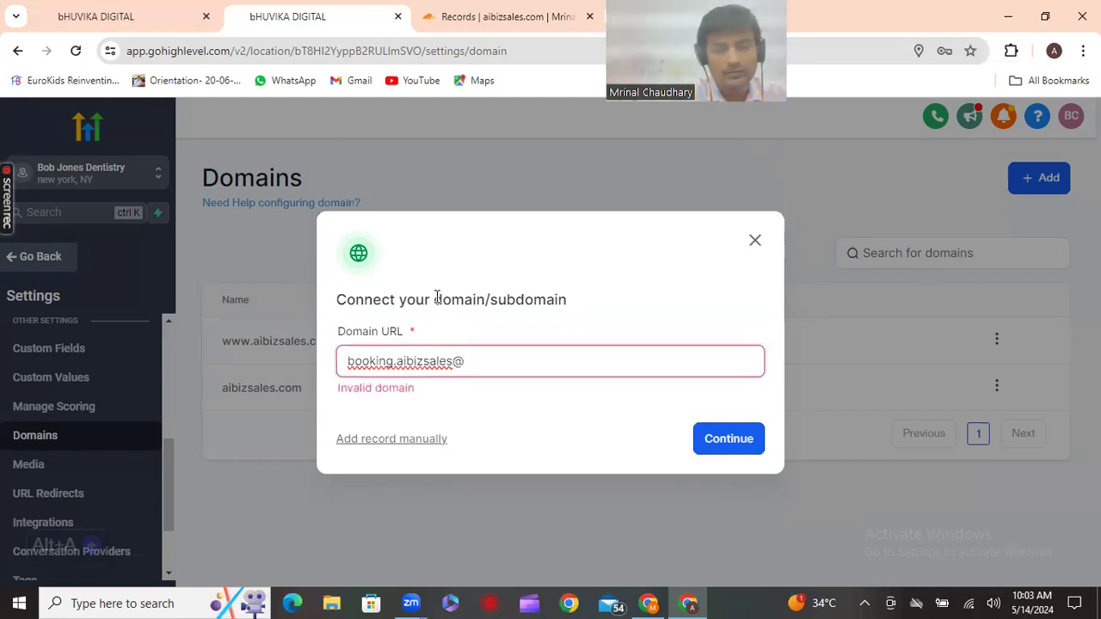
key("BackSpace")
type(".com")
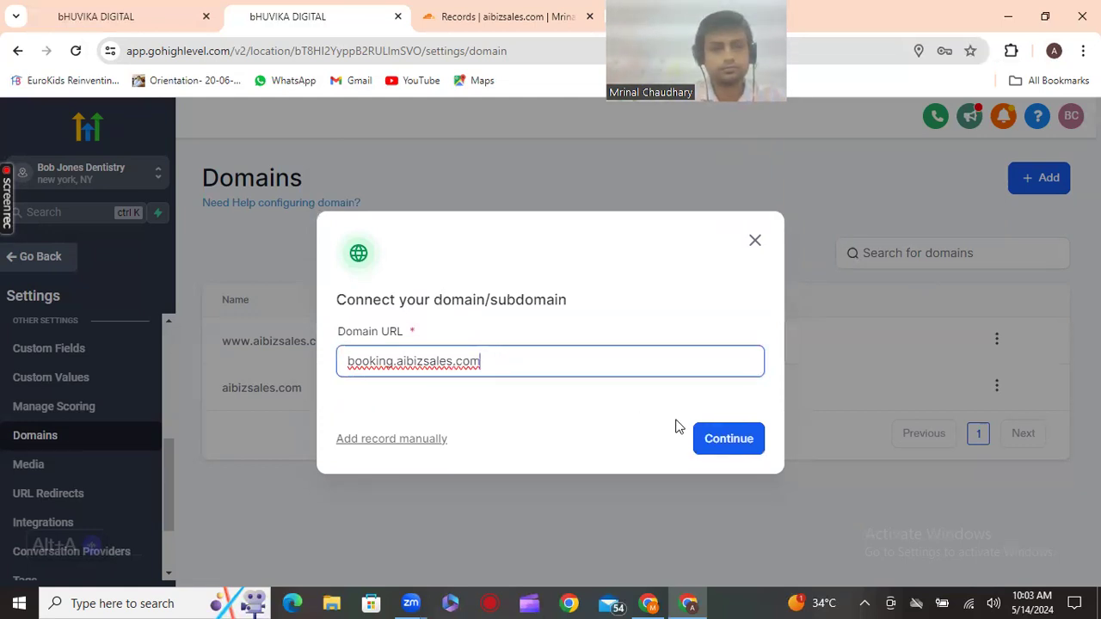
left_click(721, 443)
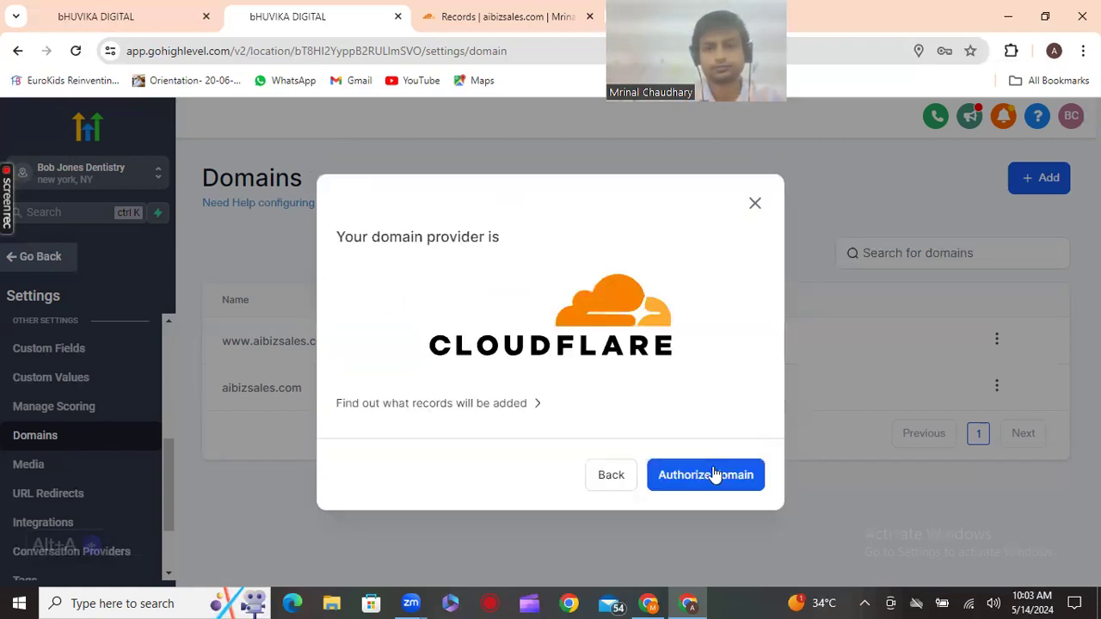
Authorize booking.aibizsales.com in Cloudflare, approving the booking CNAME to sites.ludicrous.cloud
left_click(702, 474)
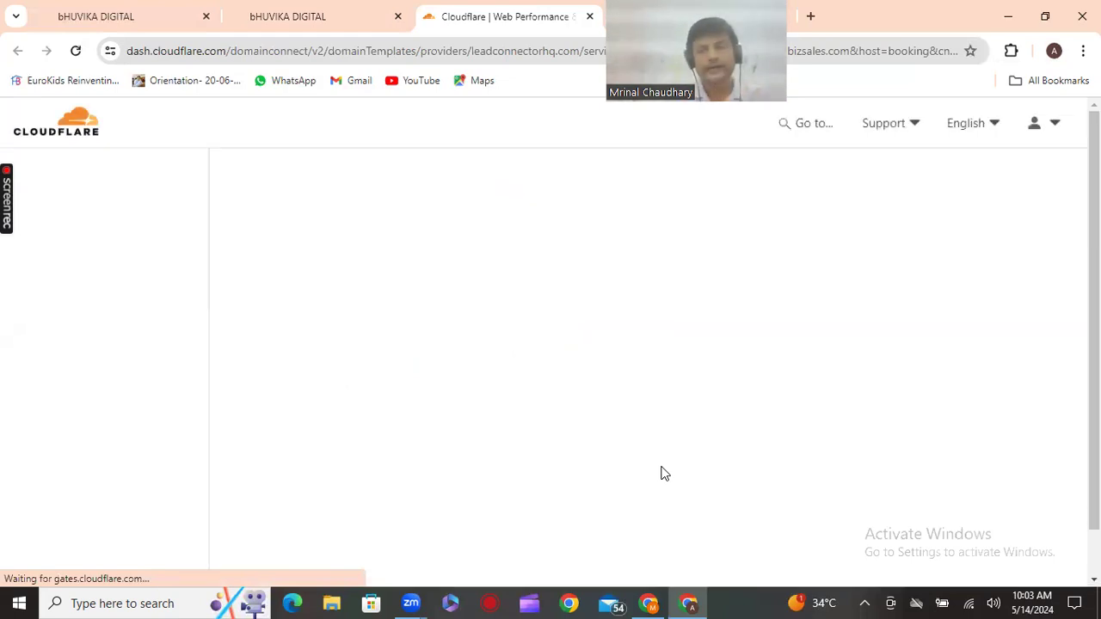
key("alt+a")
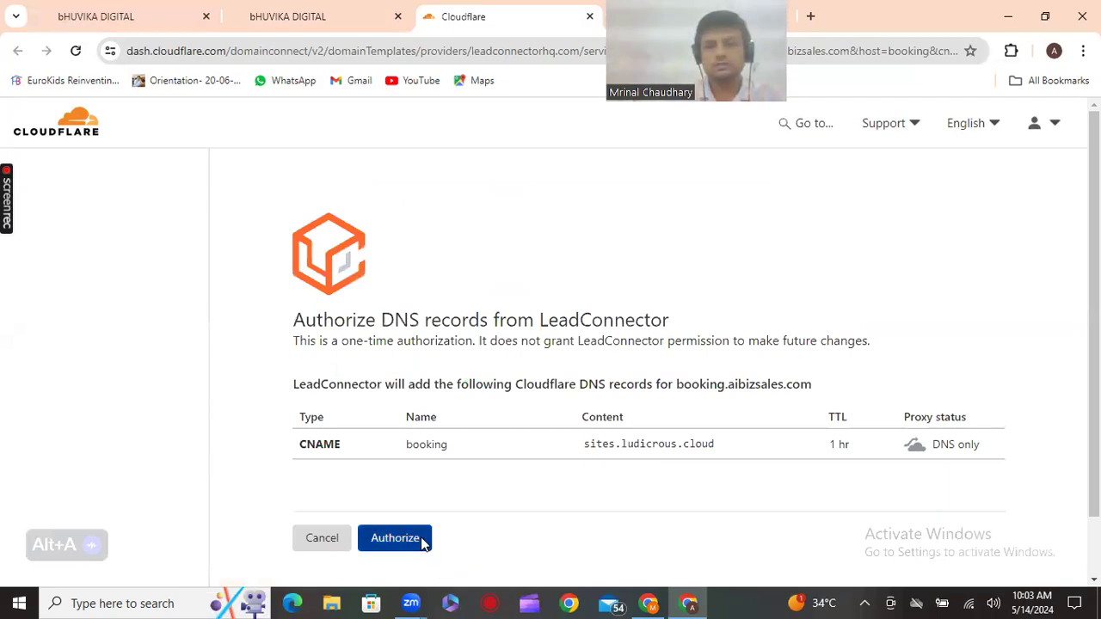
left_click(423, 542)
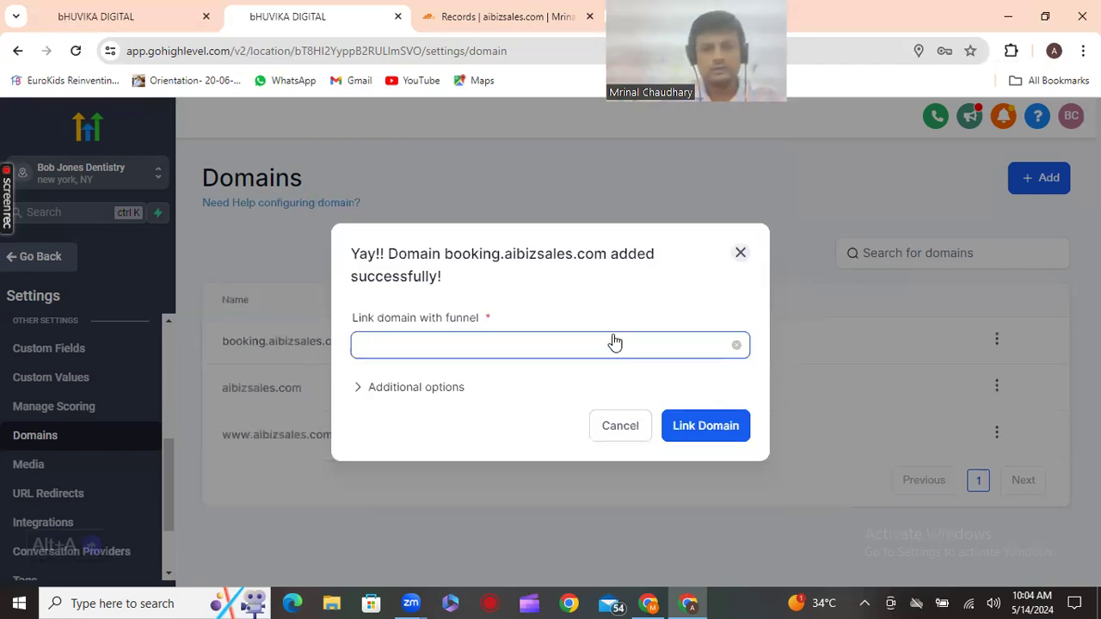
Close the domain-added dialog without linking a funnel and go to the Integrations settings
left_click(740, 255)
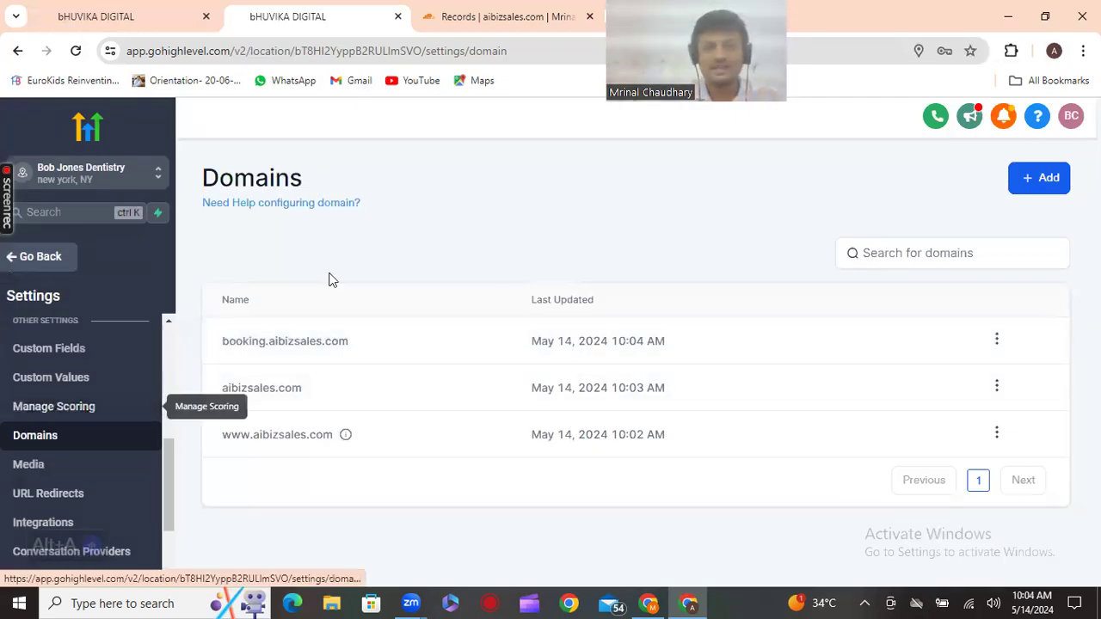
double_click(349, 346)
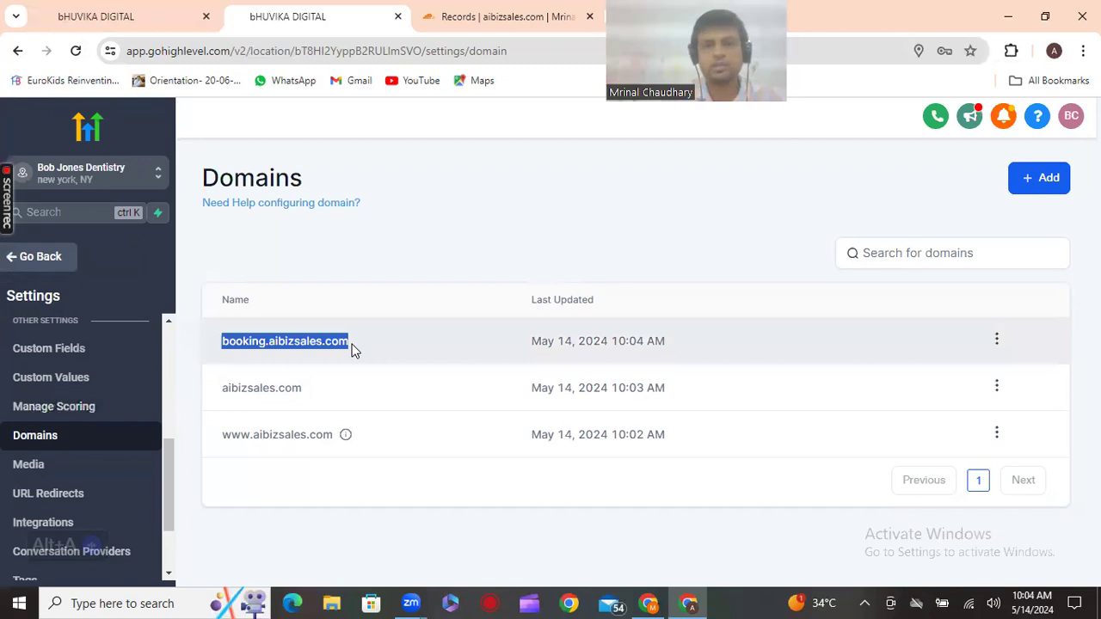
left_click(50, 469)
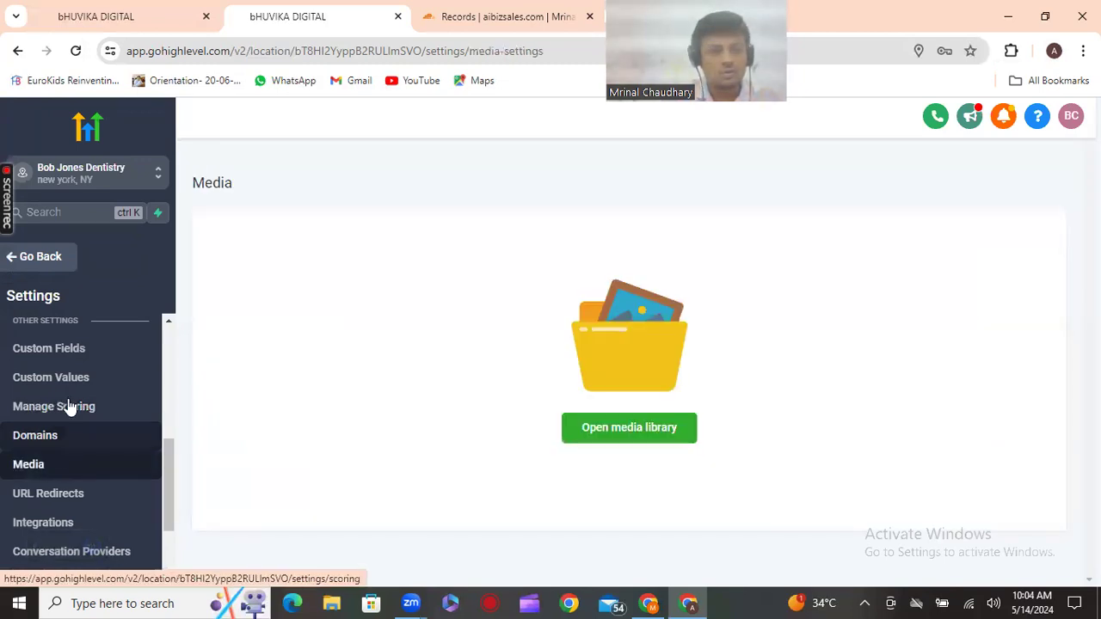
scroll(73, 473, "down", 2)
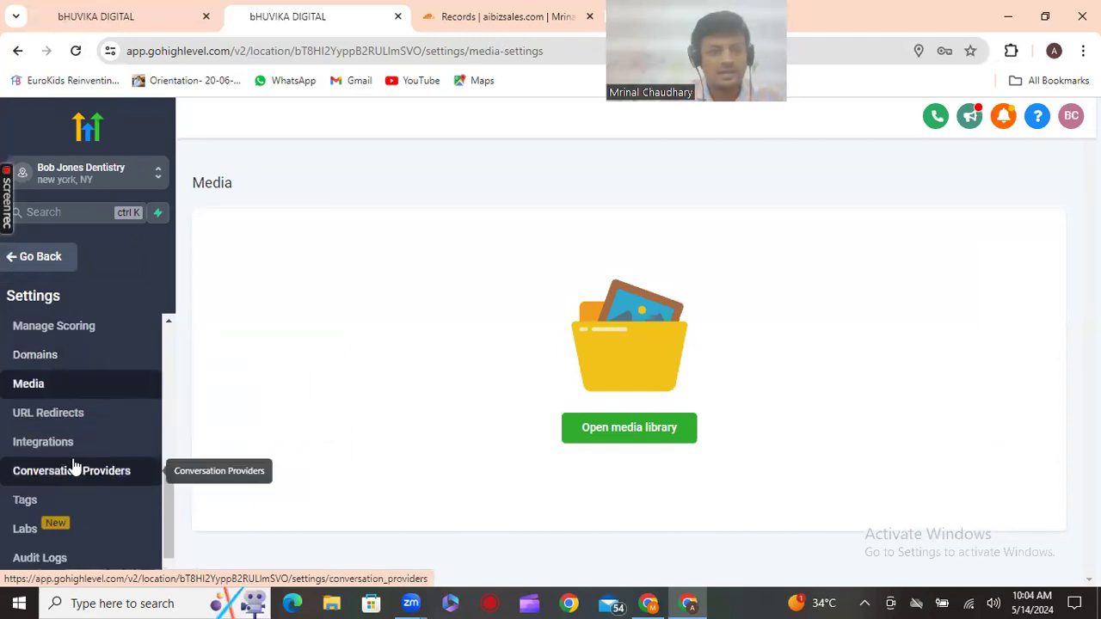
scroll(73, 466, "down", 1)
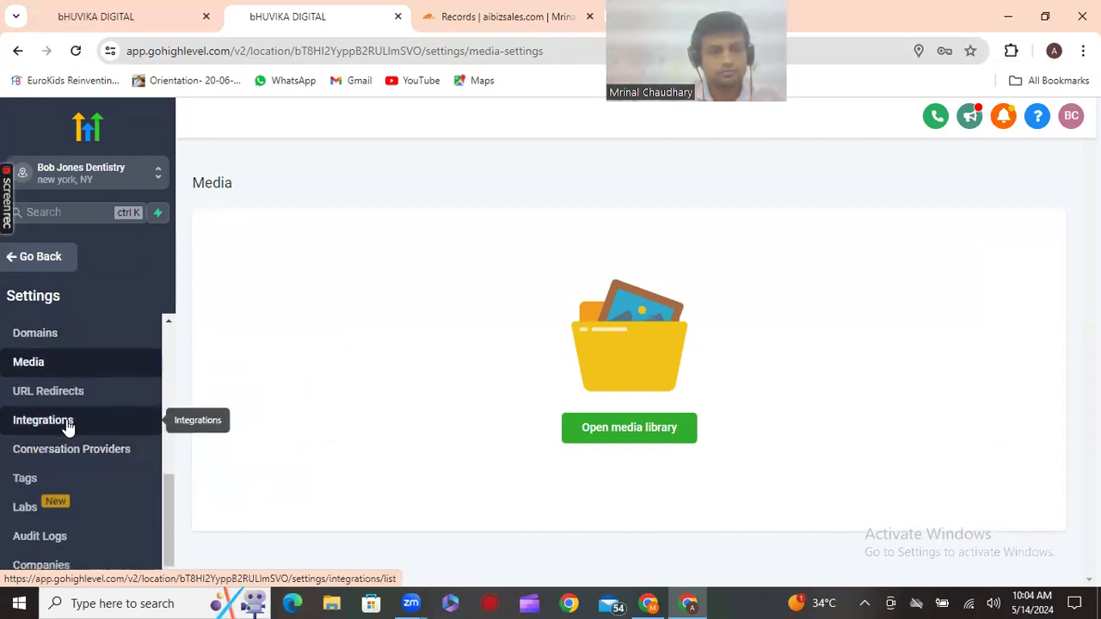
left_click(68, 423)
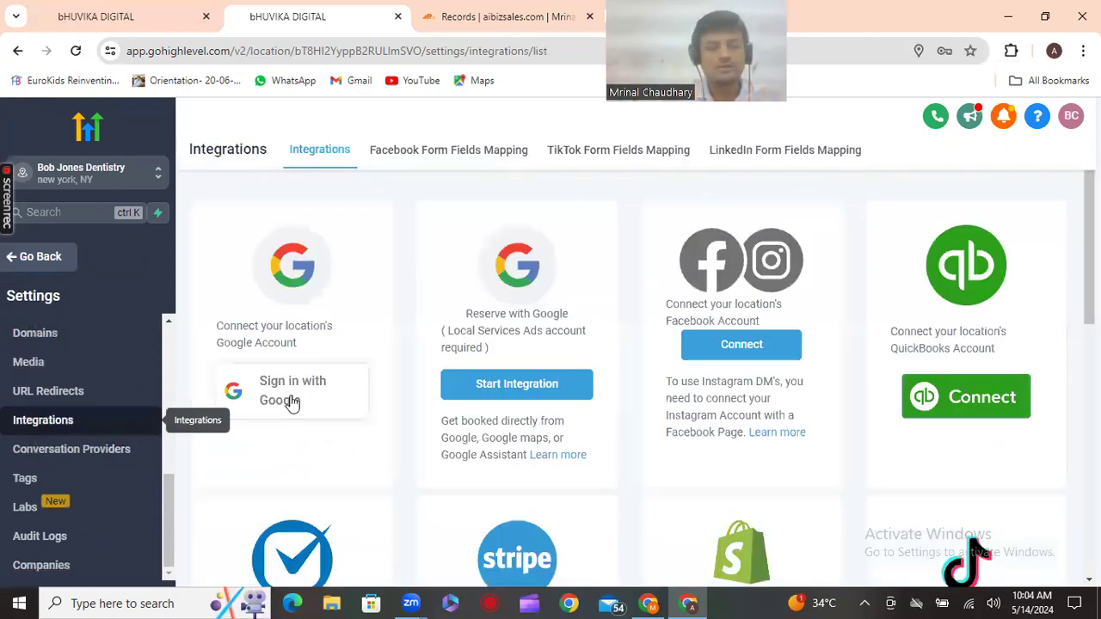
Sign in with Google, choose the account and allow Lead Connector's requested permissions
left_click(291, 400)
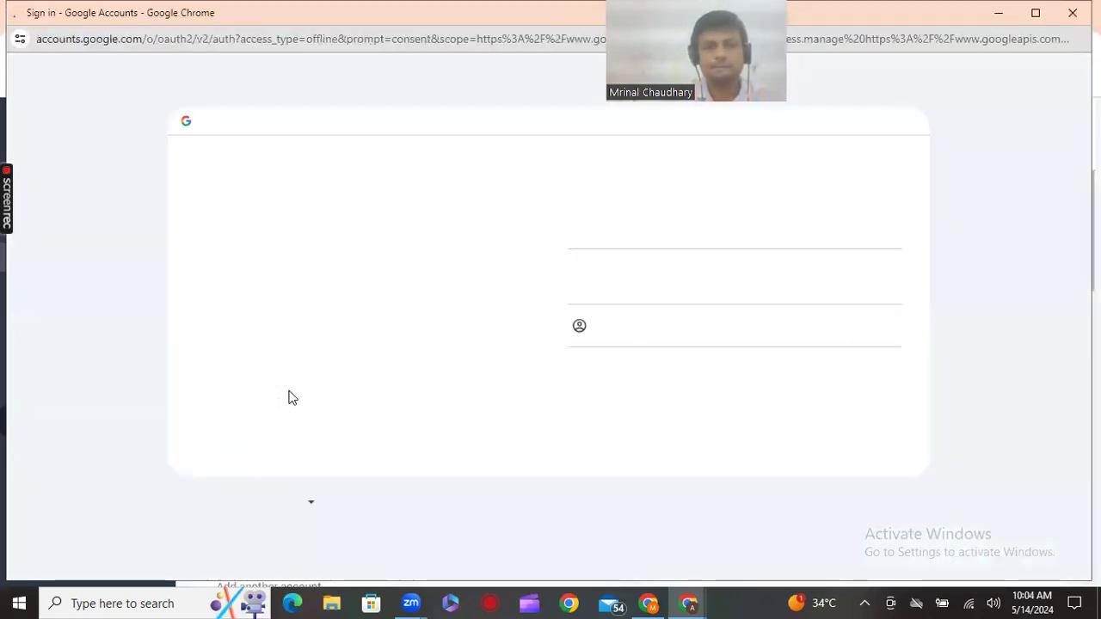
left_click(651, 290)
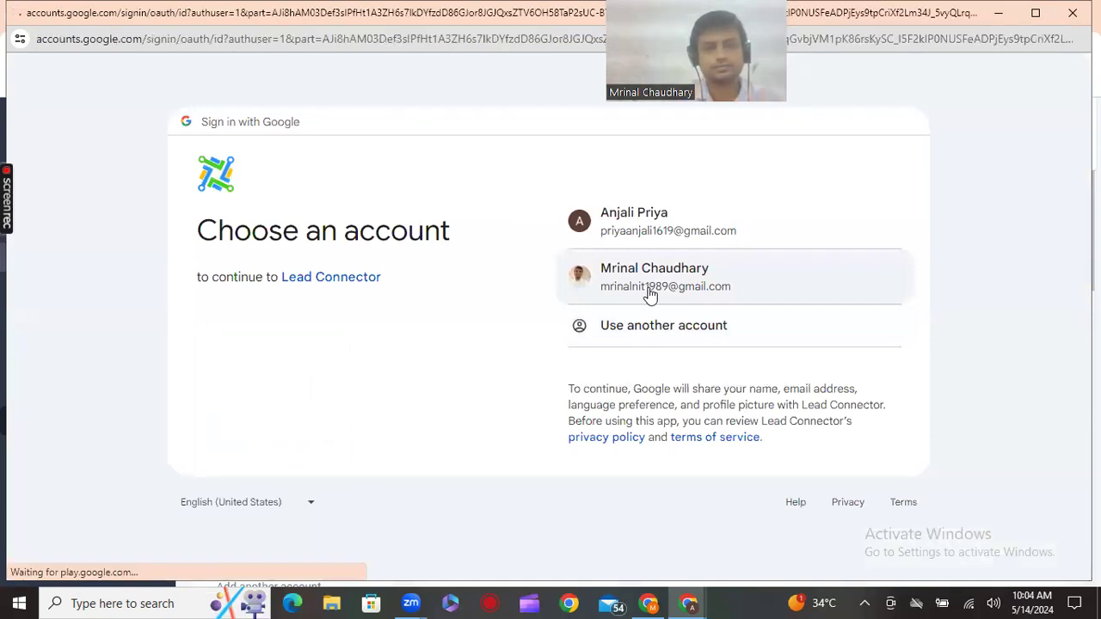
left_click(556, 412)
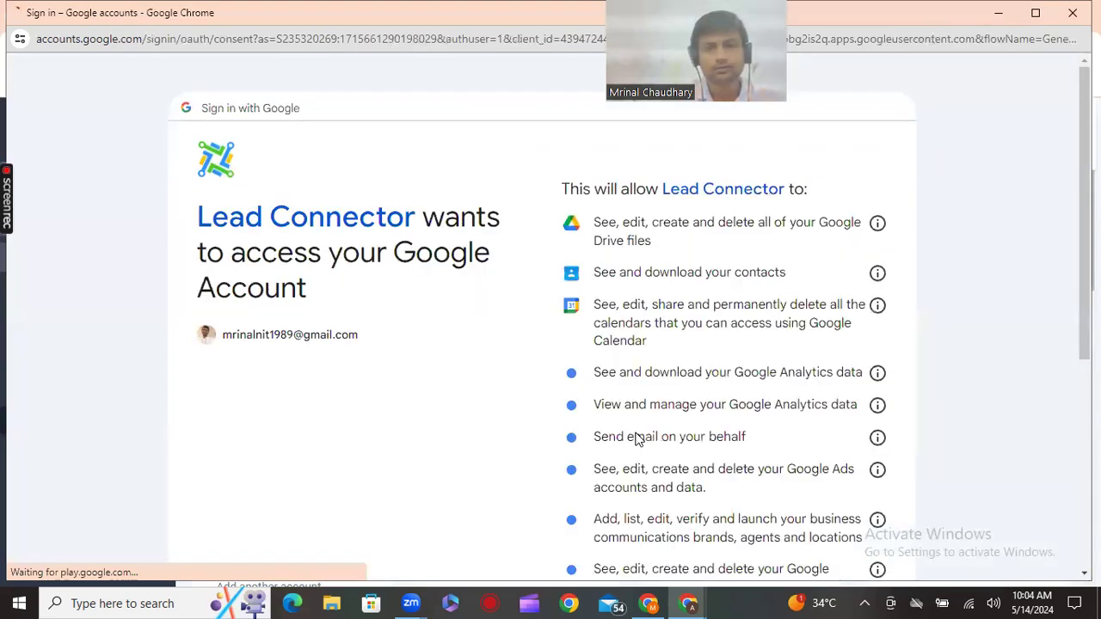
scroll(659, 447, "down", 4)
left_click(651, 479)
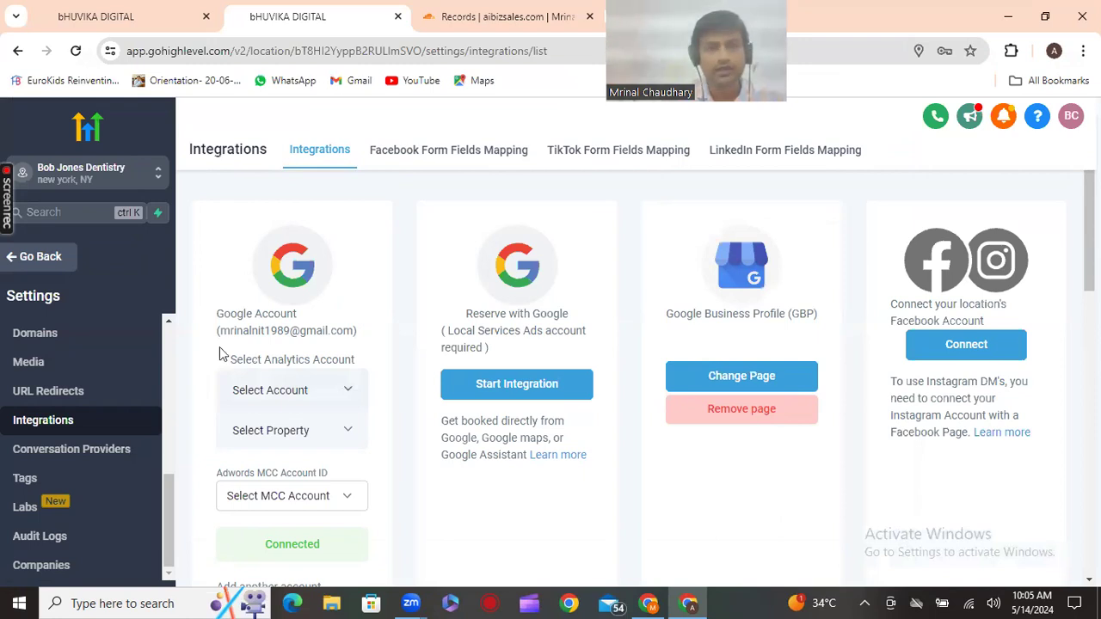
left_click_drag(218, 335, 371, 335)
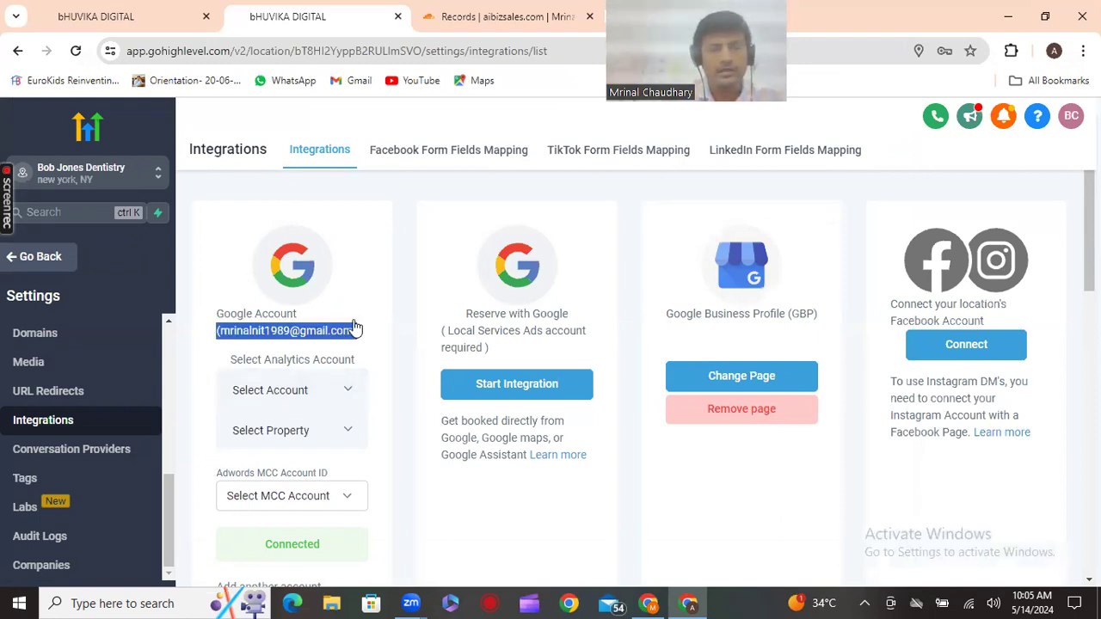
scroll(352, 330, "down", 4)
scroll(123, 485, "up", 3)
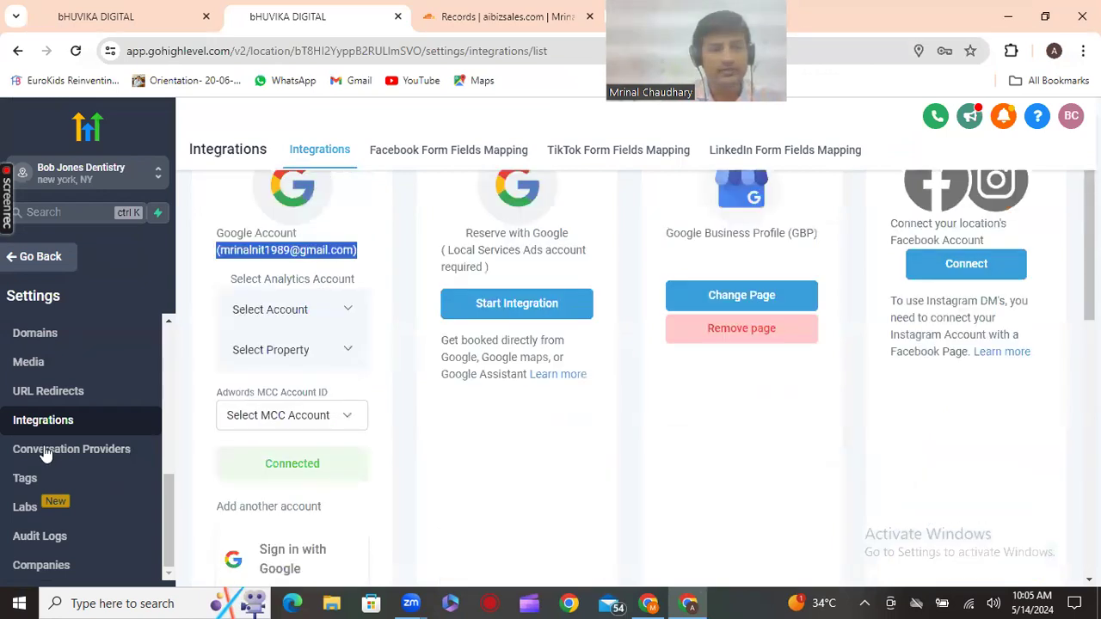
scroll(54, 454, "up", 1)
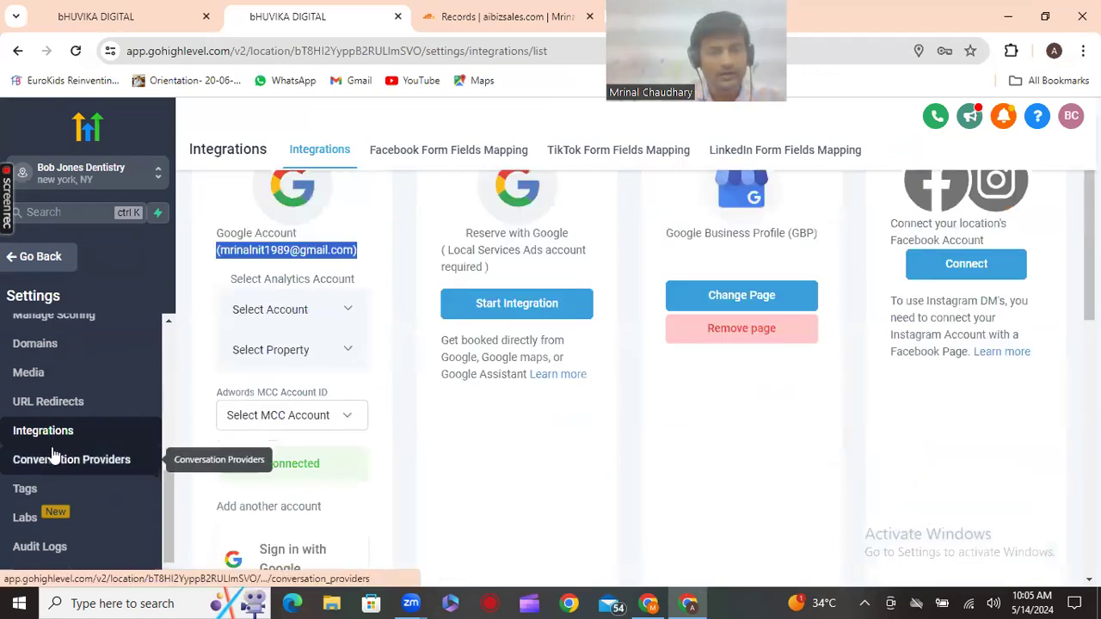
scroll(53, 453, "up", 3)
scroll(53, 453, "down", 1)
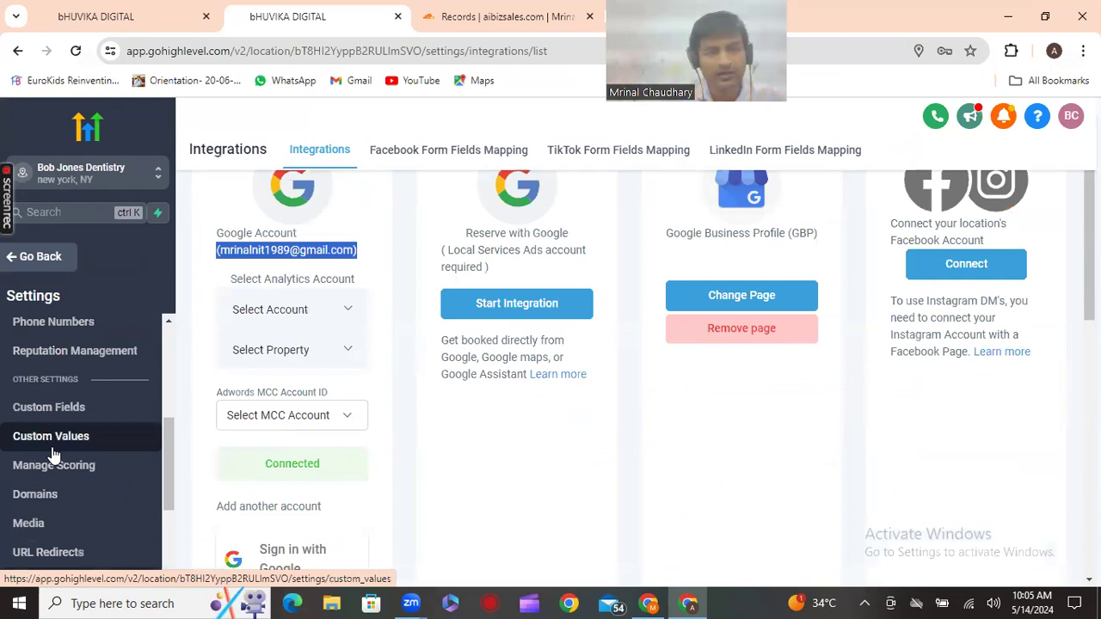
scroll(60, 434, "up", 1)
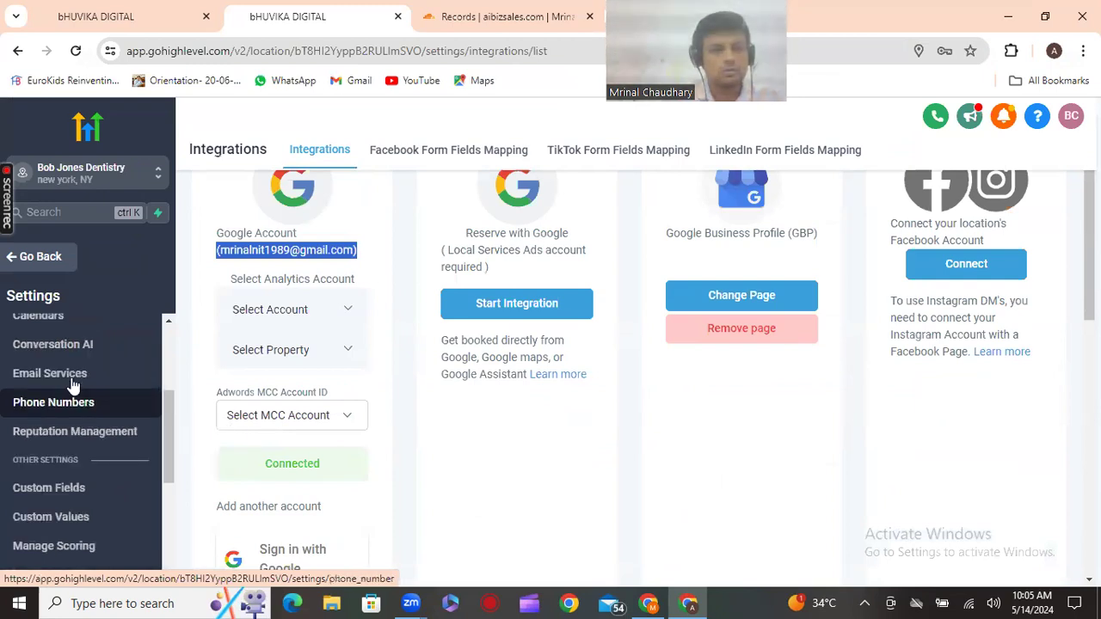
Start a dedicated sending domain in Email Services and enter lc.aibizsales.com
left_click(72, 378)
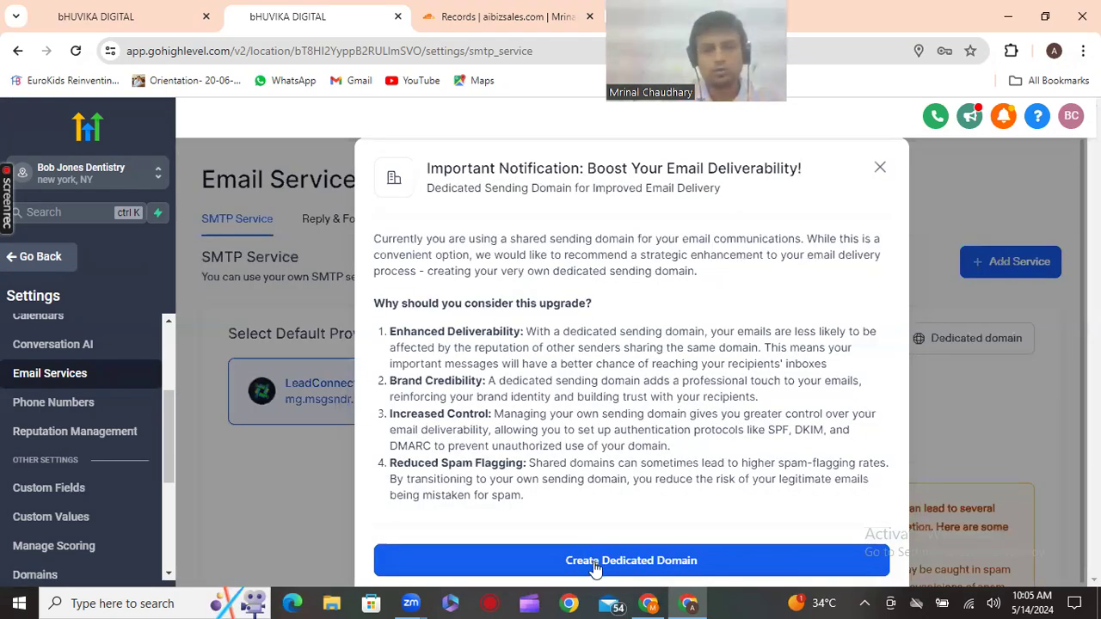
left_click(594, 562)
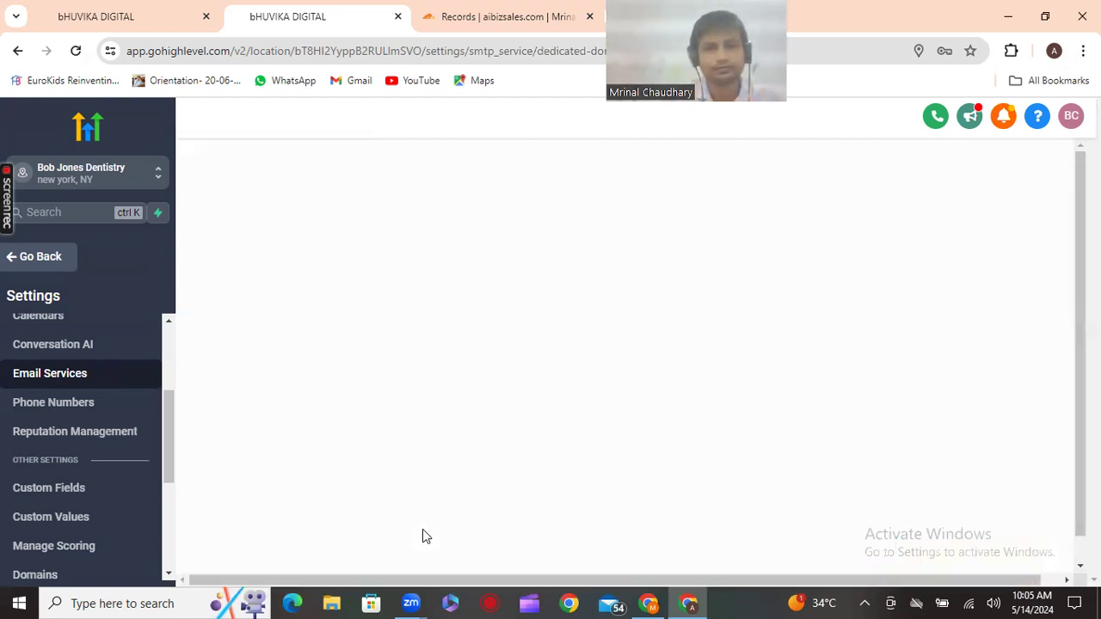
left_click(280, 339)
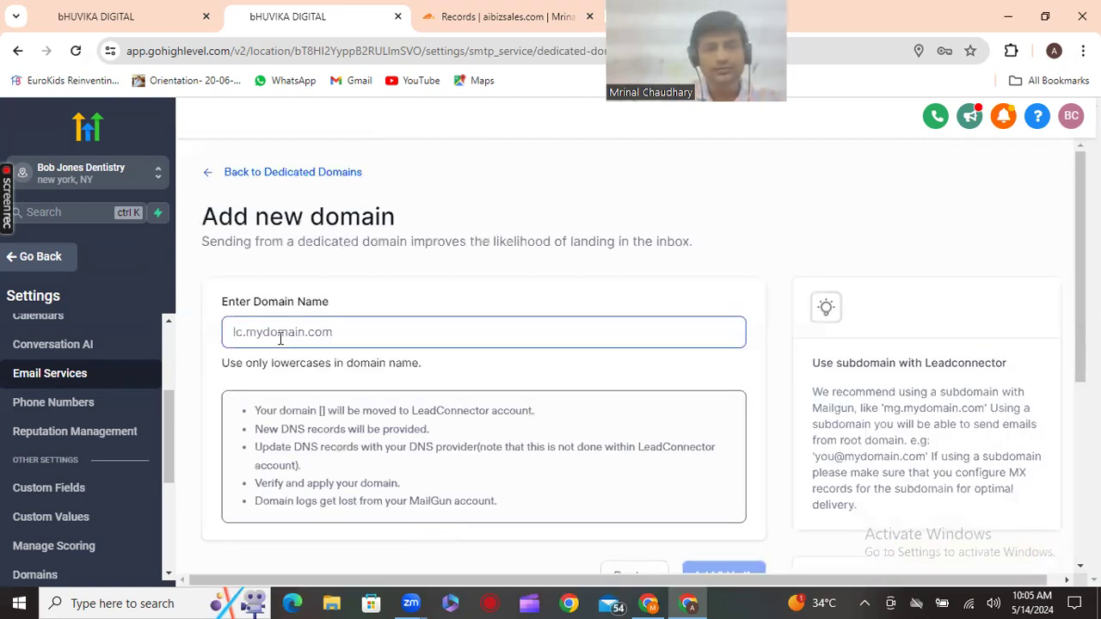
type("l")
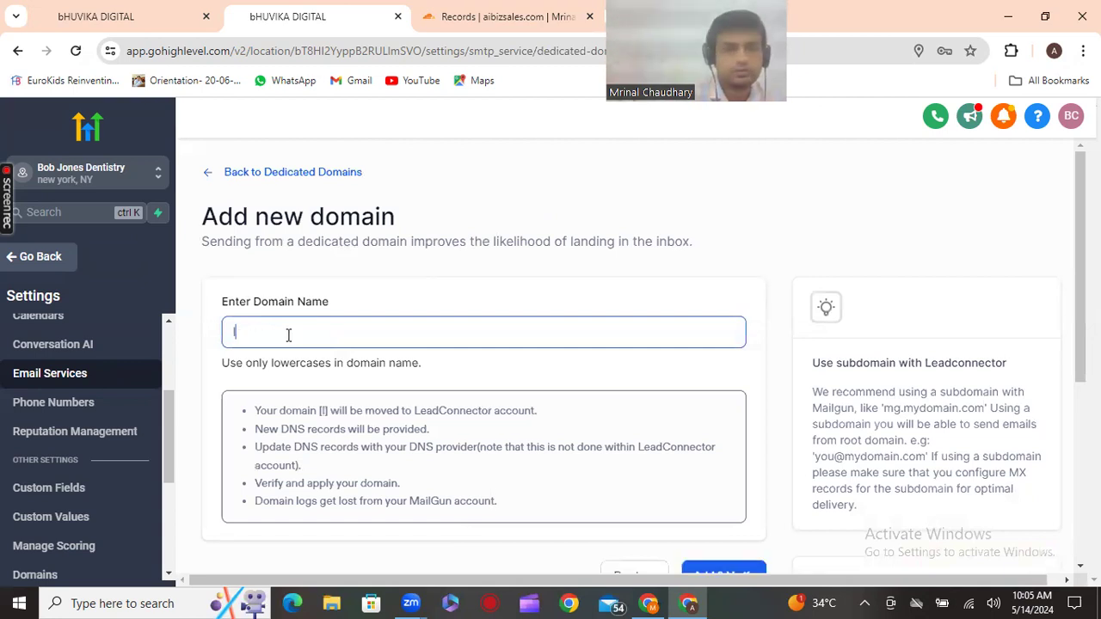
type("c.a")
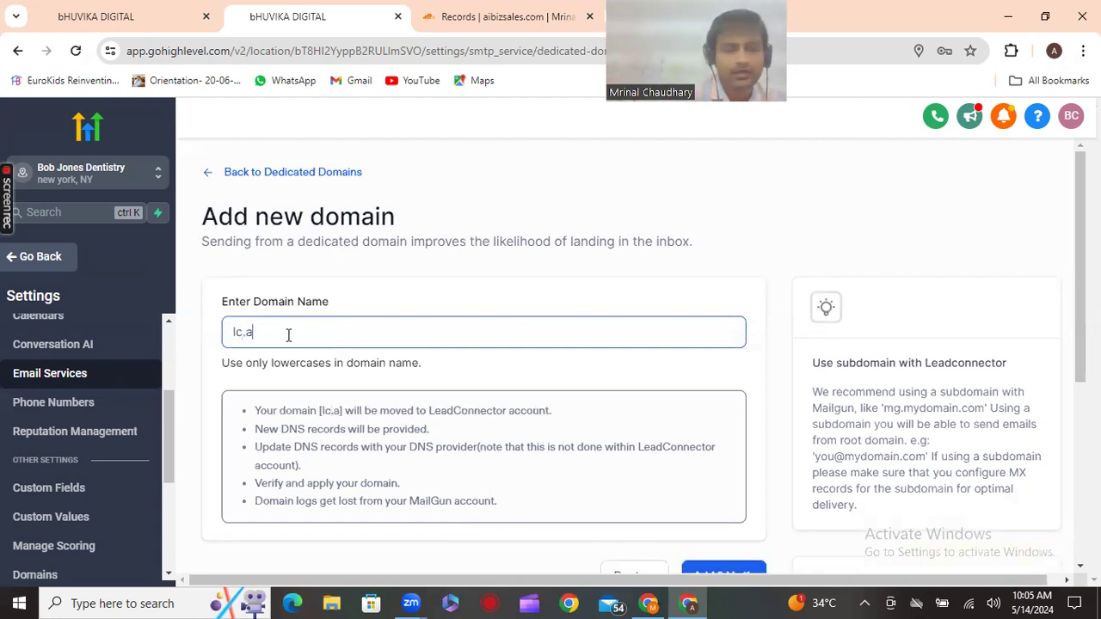
type("ibi")
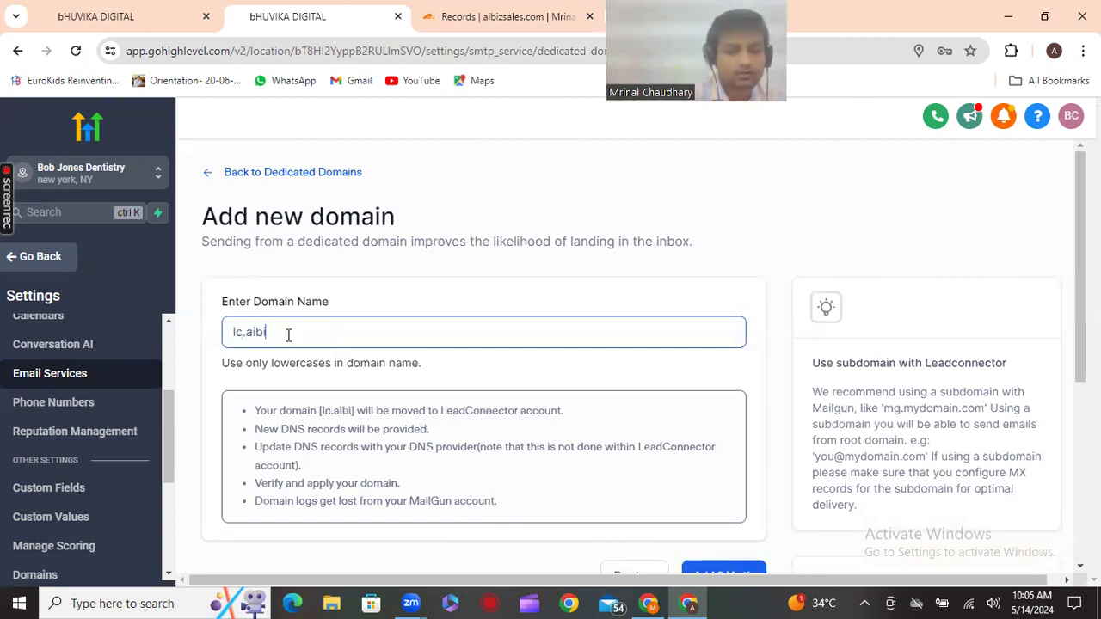
type("zsal")
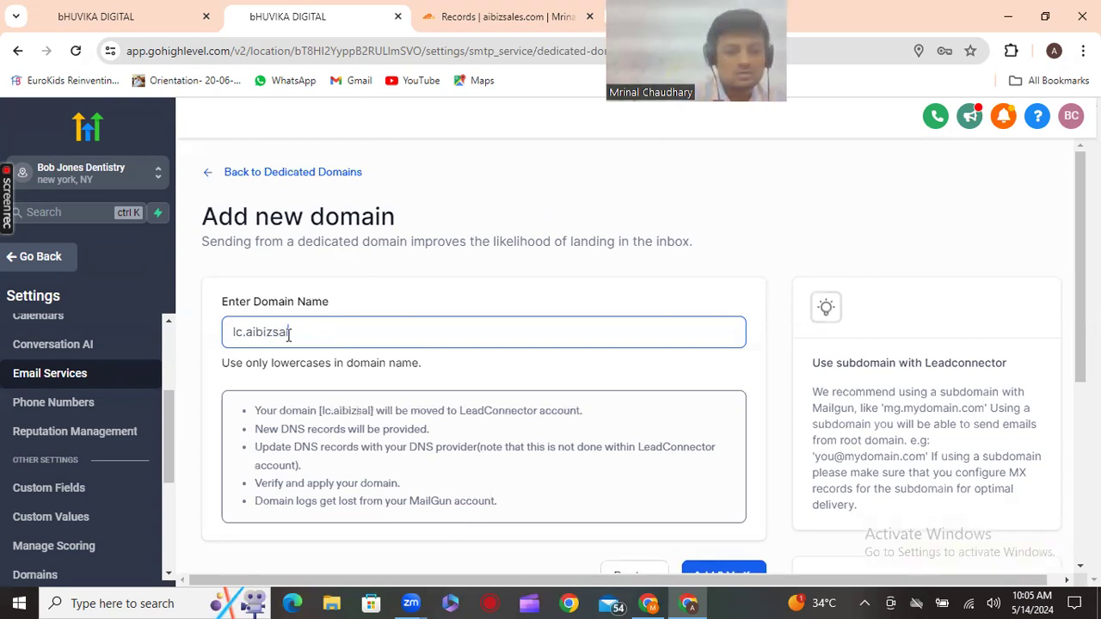
type("es.")
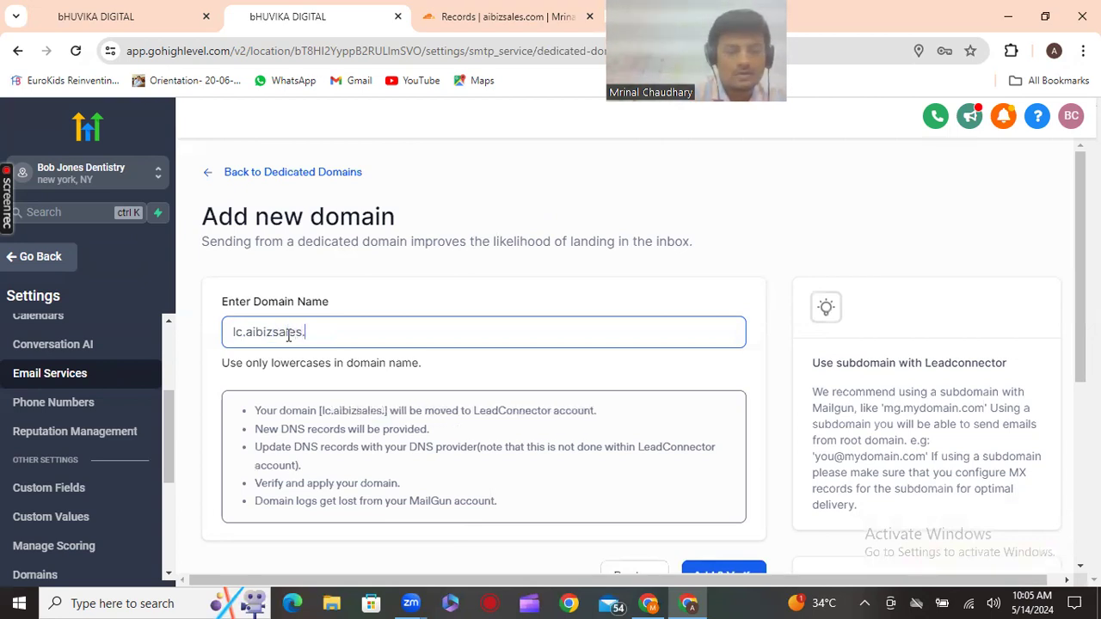
type("com")
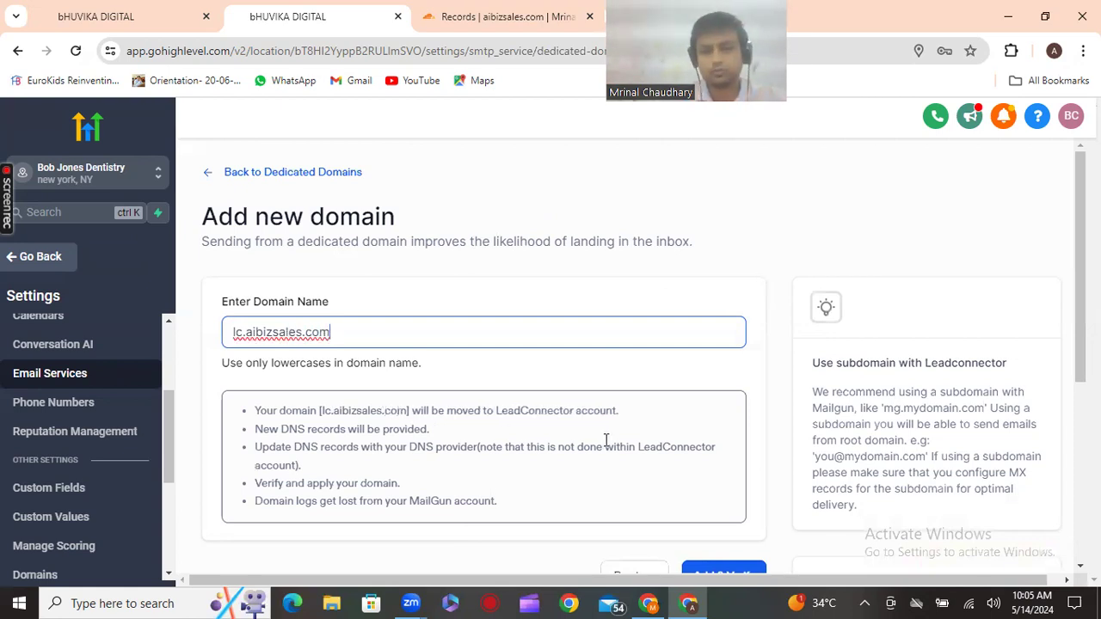
Add and verify lc.aibizsales.com, detect Cloudflare as provider, and authorize the domain
scroll(606, 441, "down", 2)
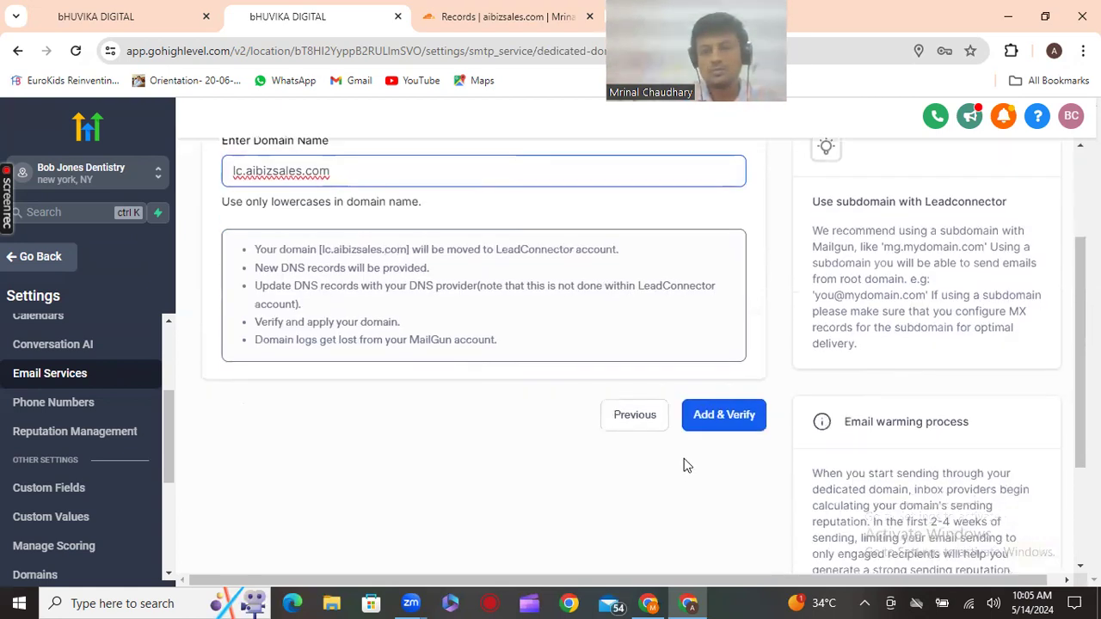
left_click(710, 420)
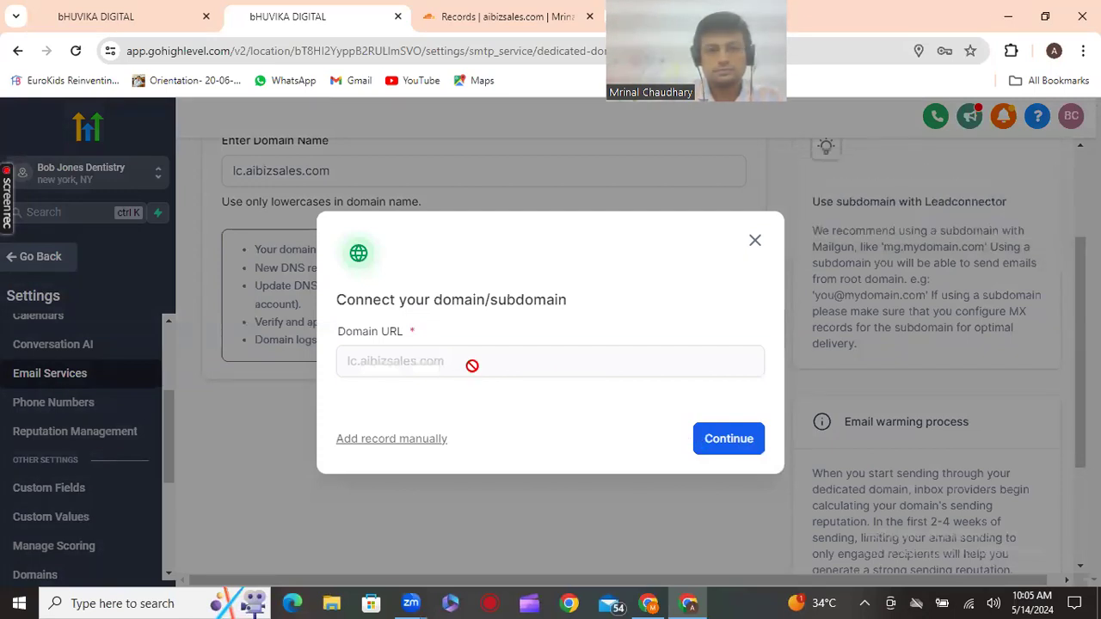
left_click(725, 441)
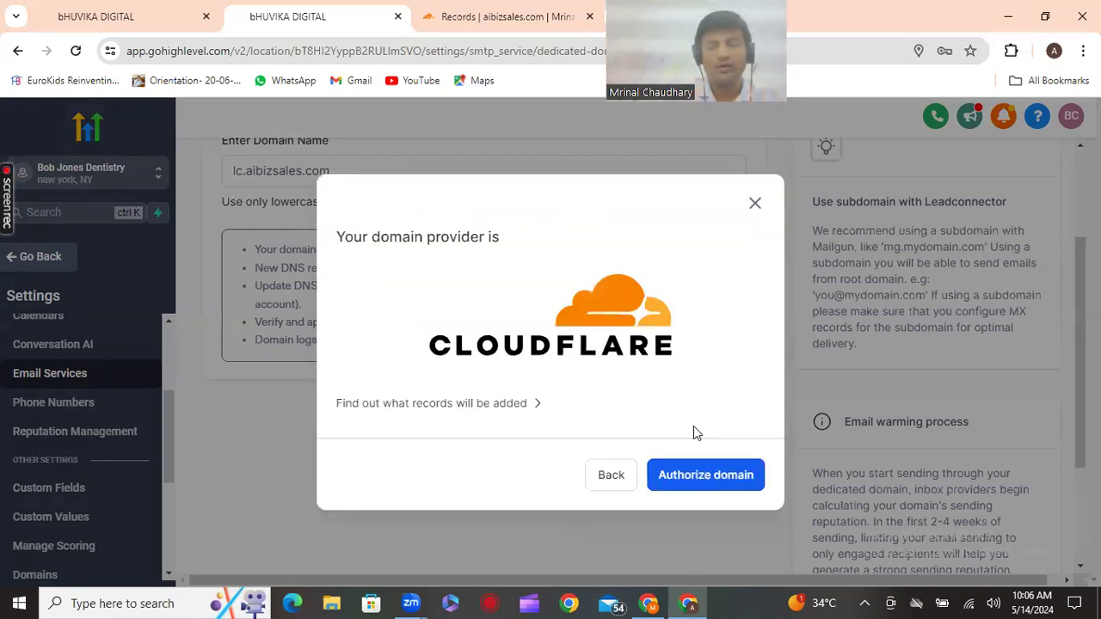
left_click(728, 474)
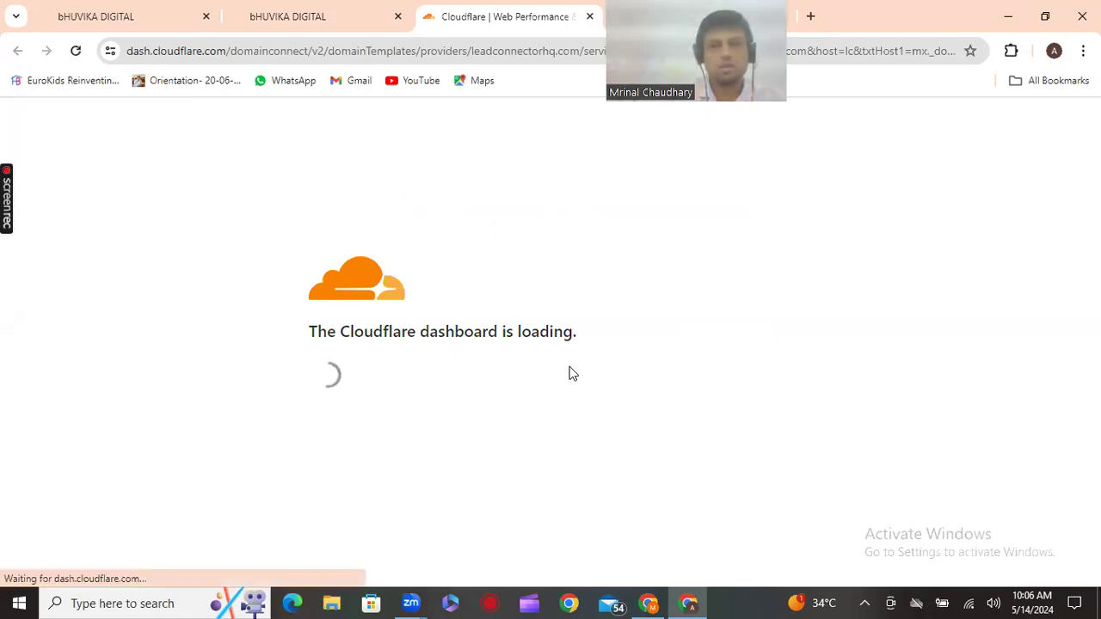
Authorize LeadConnector's Mailgun TXT, CNAME and MX records for lc.aibizsales.com in Cloudflare
key("alt+a")
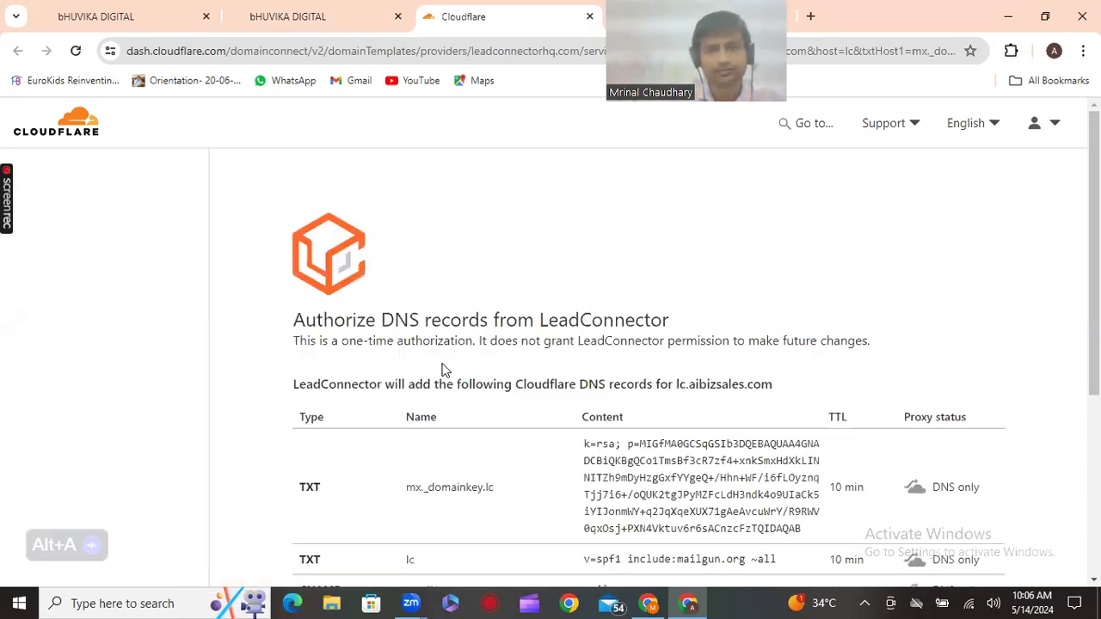
scroll(444, 375, "down", 1)
scroll(409, 372, "down", 3)
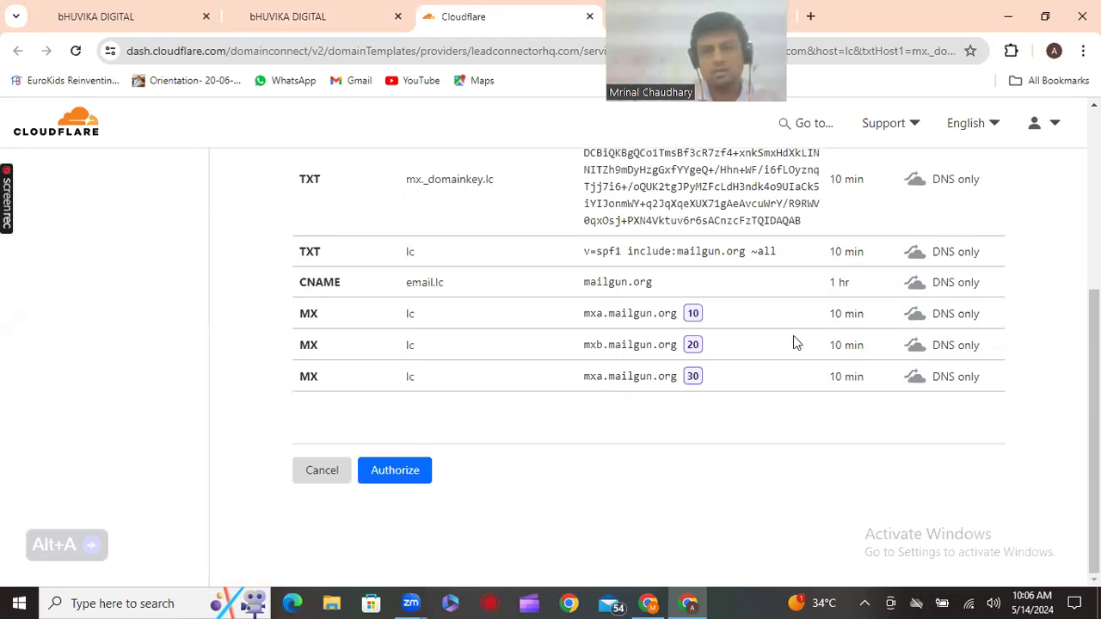
left_click(378, 474)
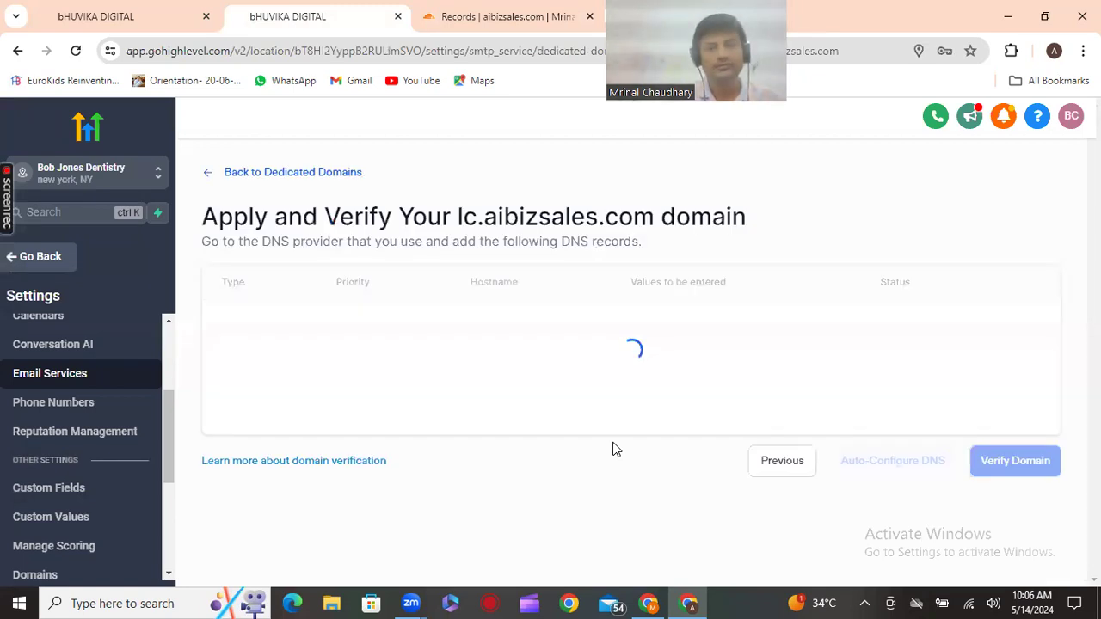
Run domain verification, dismiss the not-verified notice, and reload the page
scroll(762, 236, "down", 2)
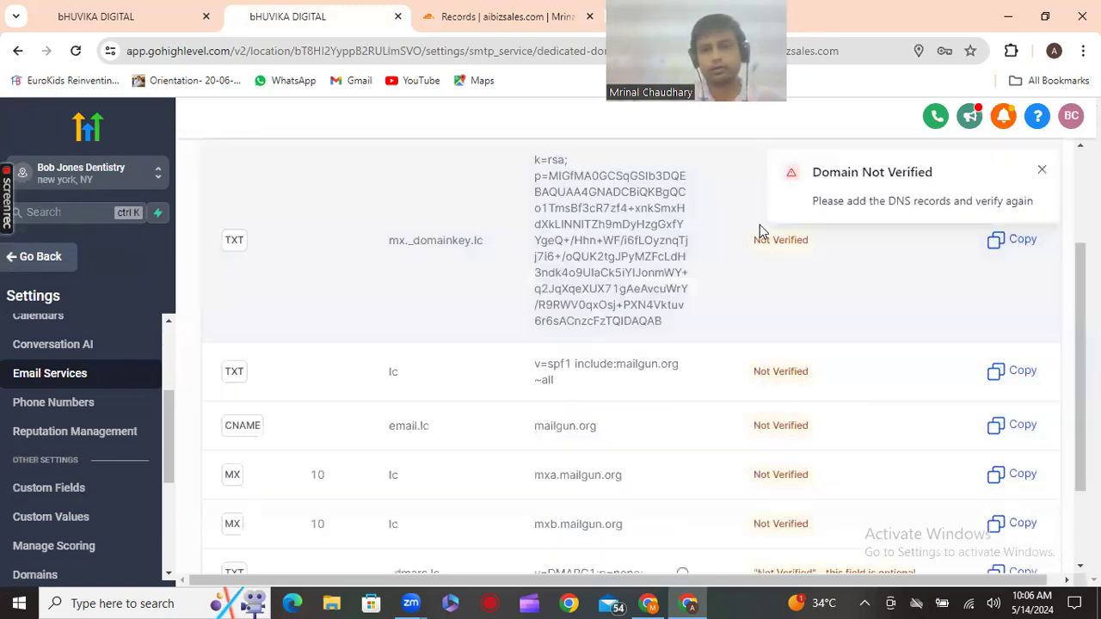
scroll(756, 488, "down", 3)
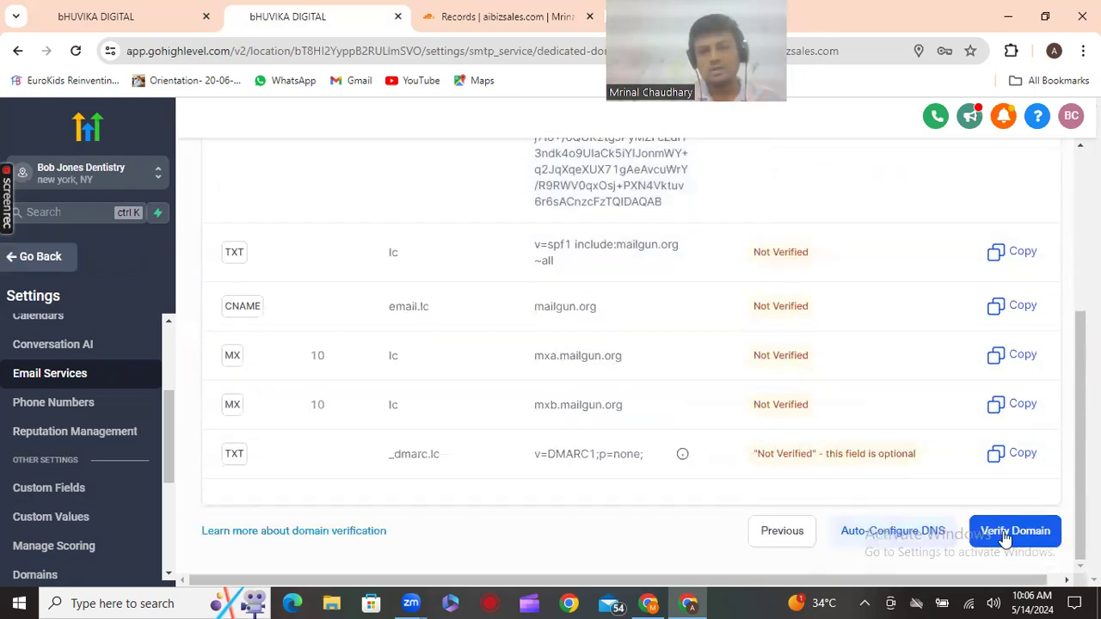
left_click(938, 537)
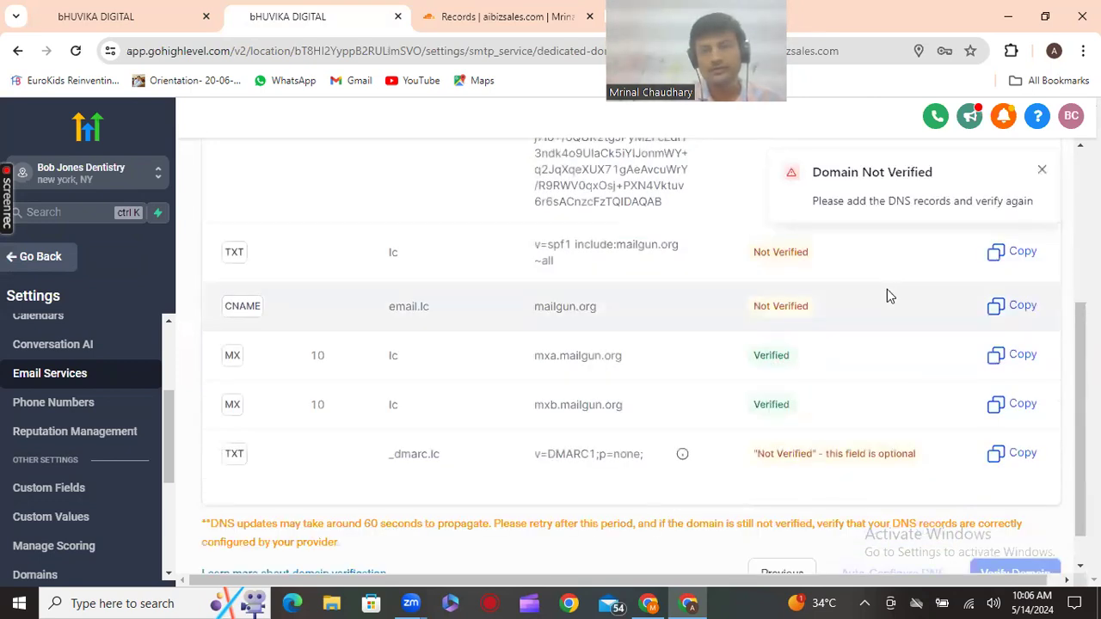
left_click(1042, 171)
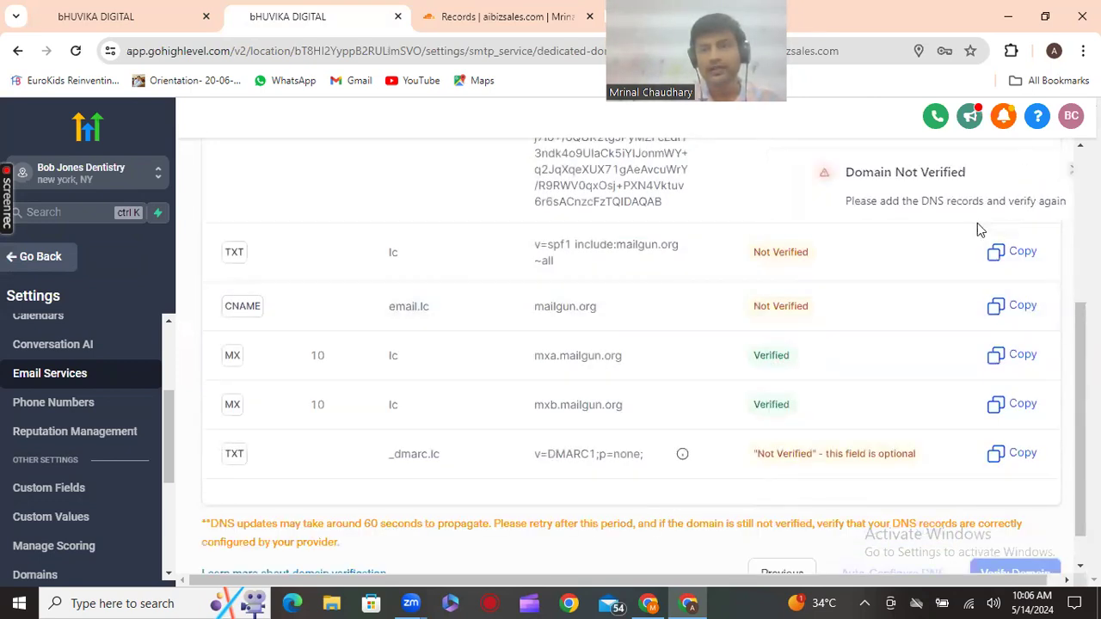
scroll(769, 363, "up", 3)
scroll(770, 361, "down", 4)
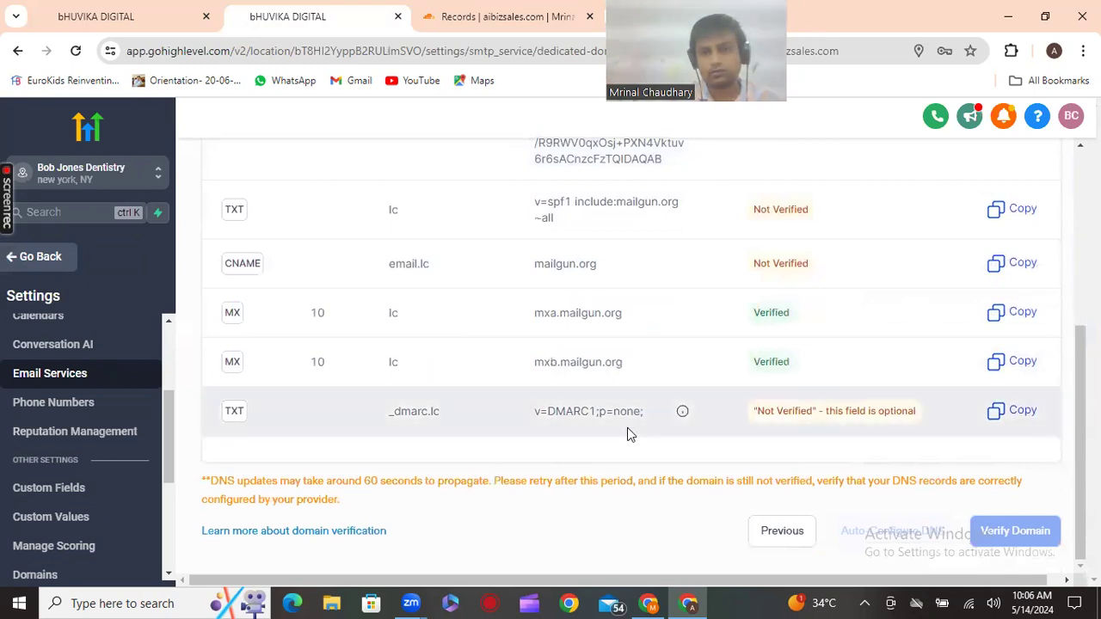
scroll(627, 431, "up", 3)
scroll(630, 402, "up", 2)
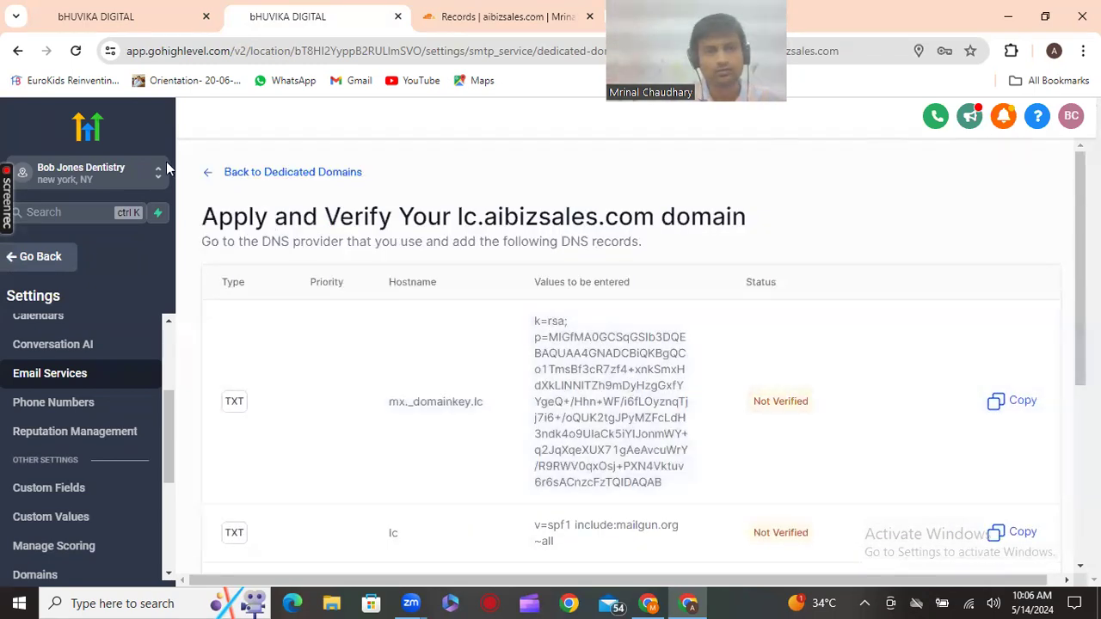
left_click(76, 51)
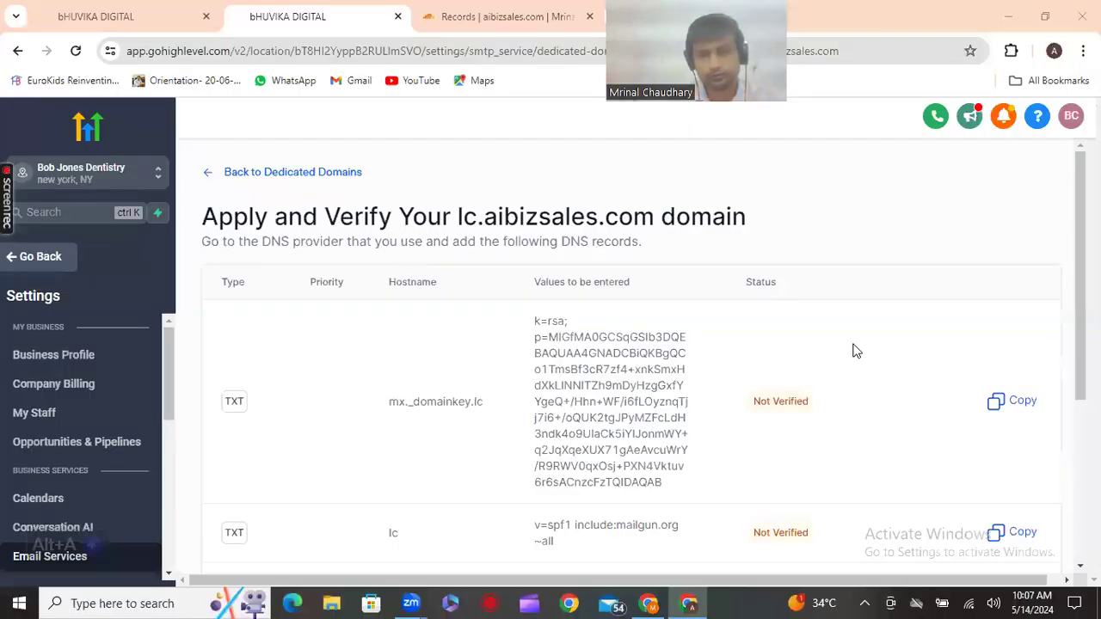
Re-verify so SPF, CNAME and MX show Verified, then copy the DMARC record value
scroll(856, 349, "down", 2)
scroll(912, 516, "down", 2)
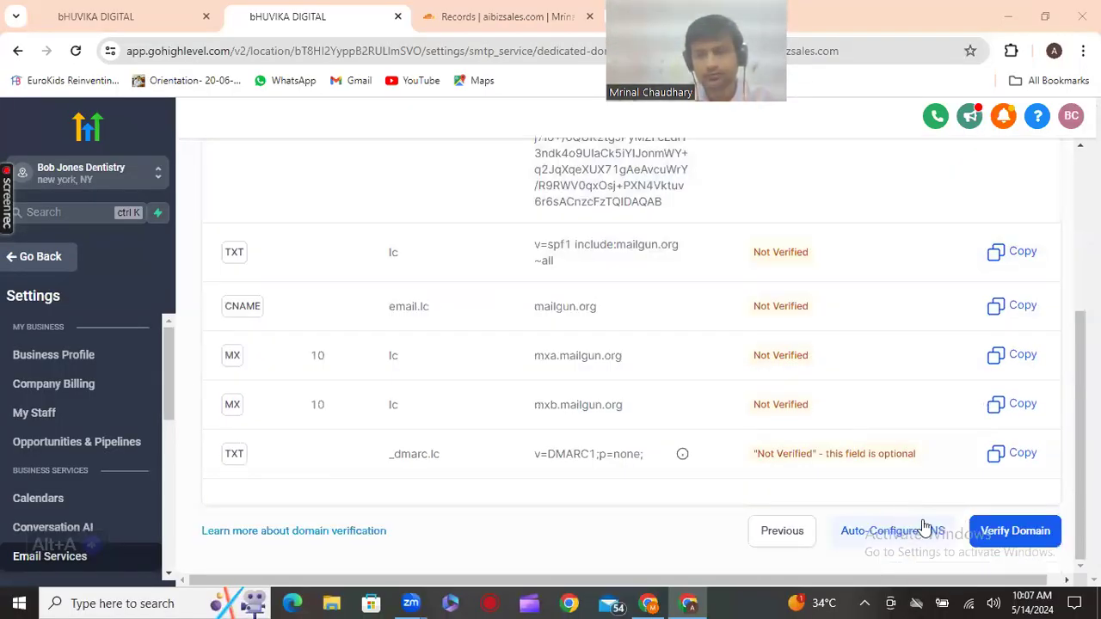
left_click(1001, 531)
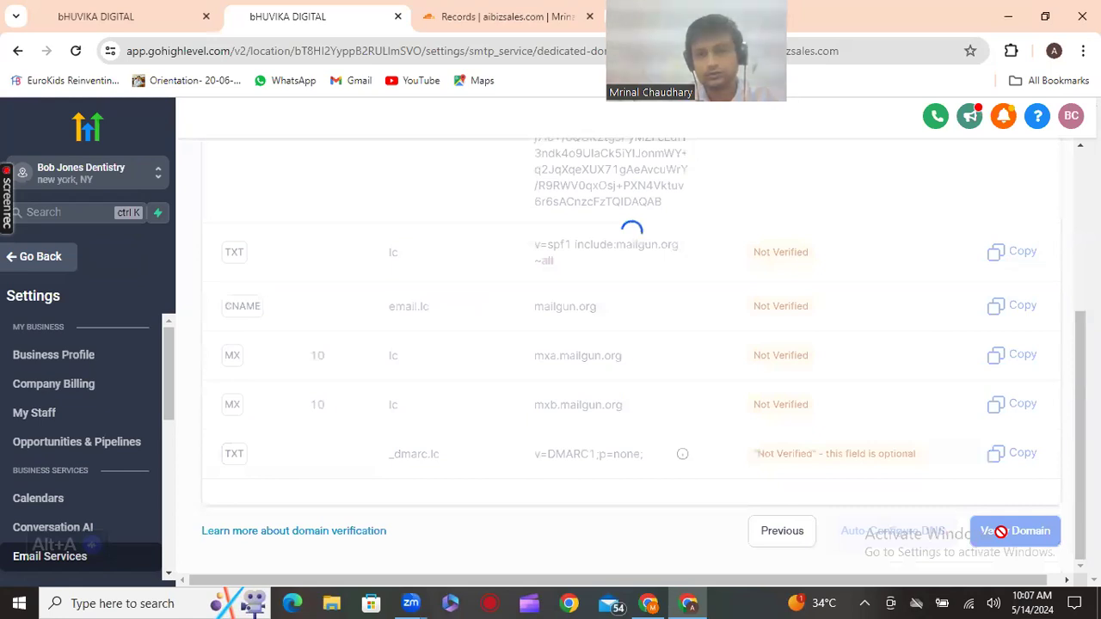
scroll(874, 455, "up", 3)
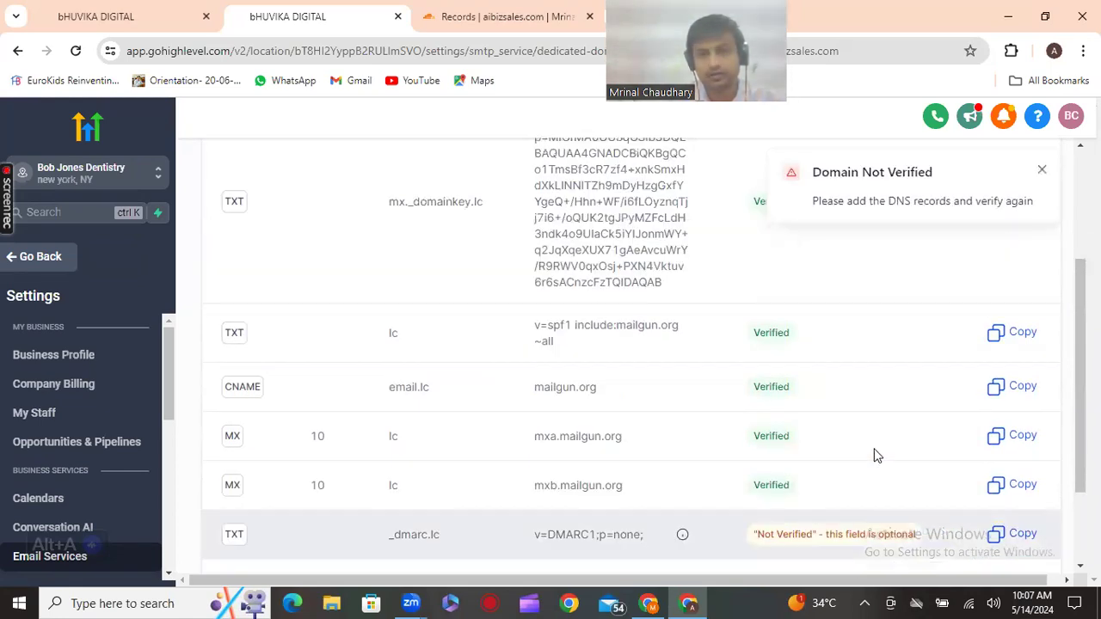
scroll(629, 421, "down", 3)
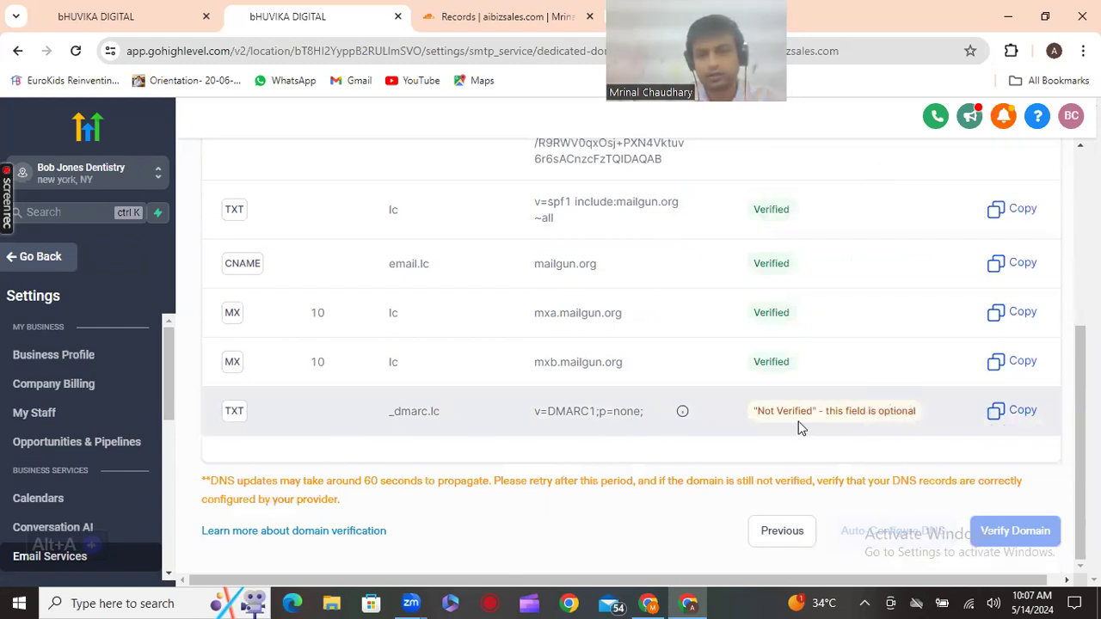
left_click(997, 417)
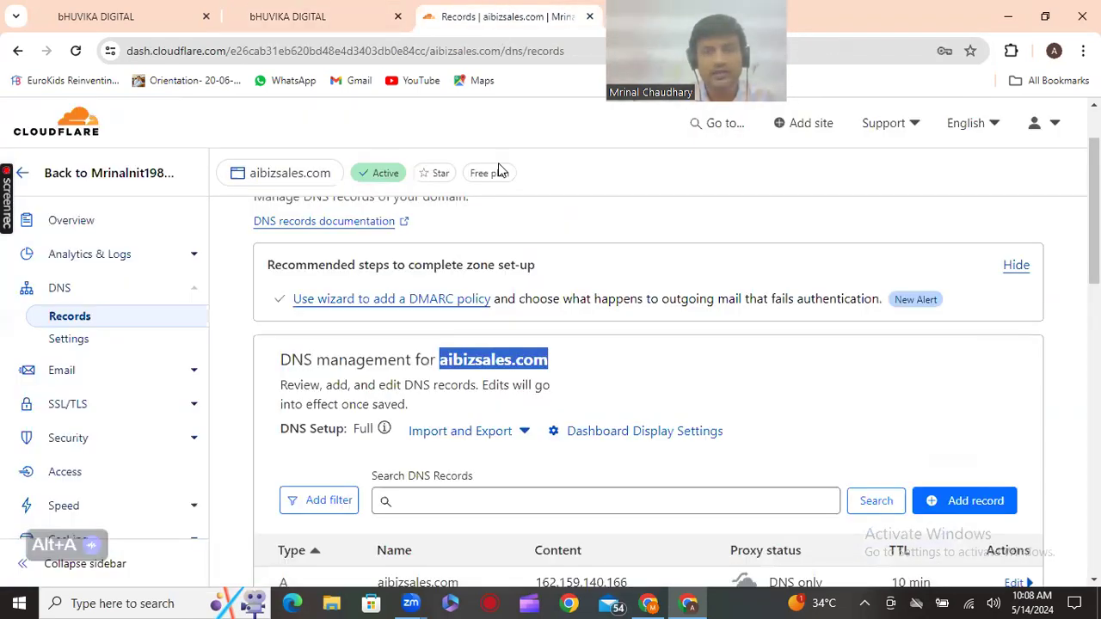
Start a new DNS record for aibizsales.com with type TXT
scroll(548, 375, "down", 2)
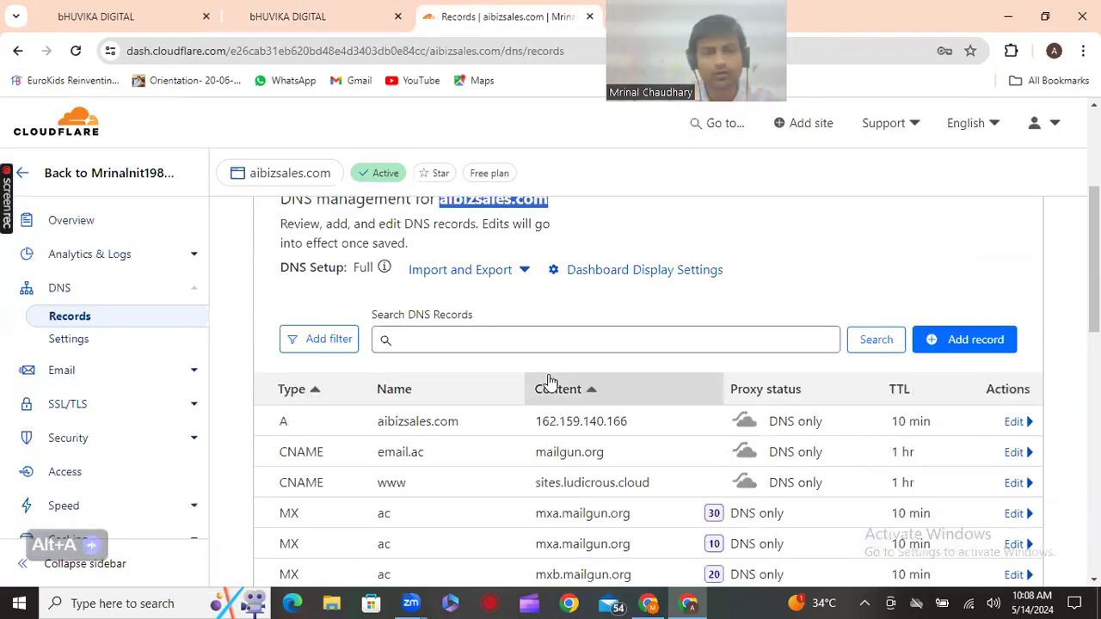
left_click(960, 340)
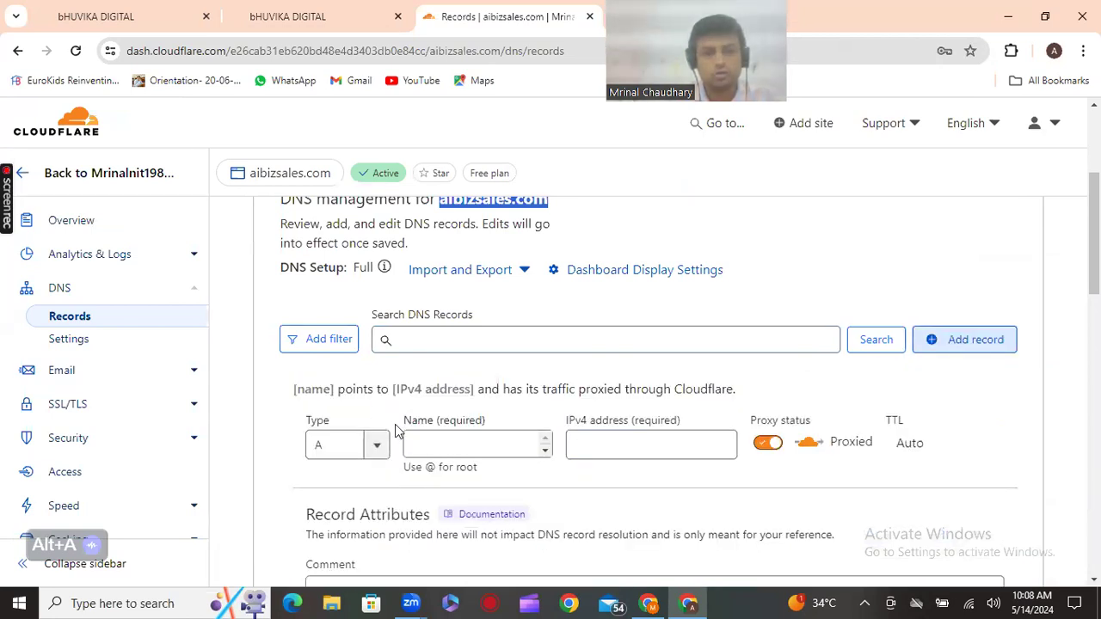
scroll(400, 427, "down", 1)
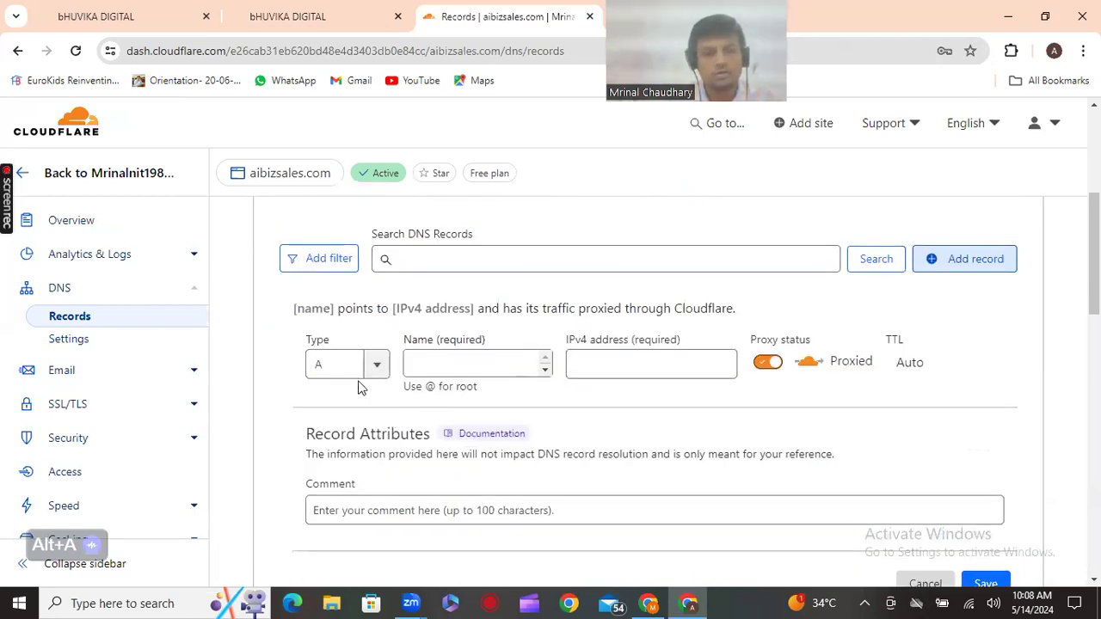
left_click(373, 372)
left_click(373, 372)
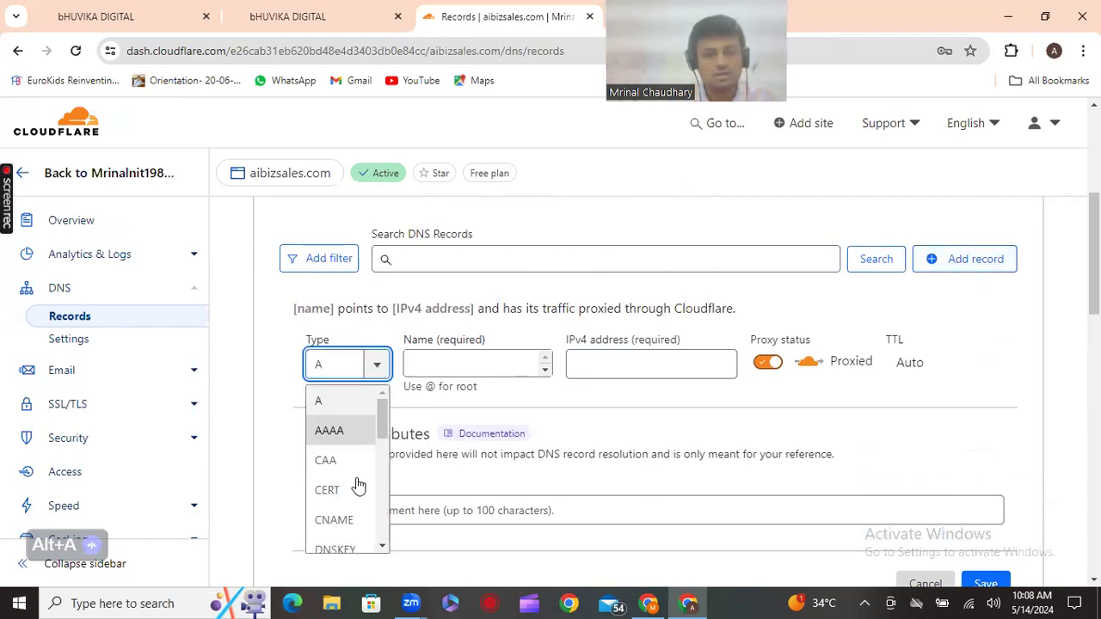
scroll(356, 479, "down", 1)
scroll(358, 478, "down", 3)
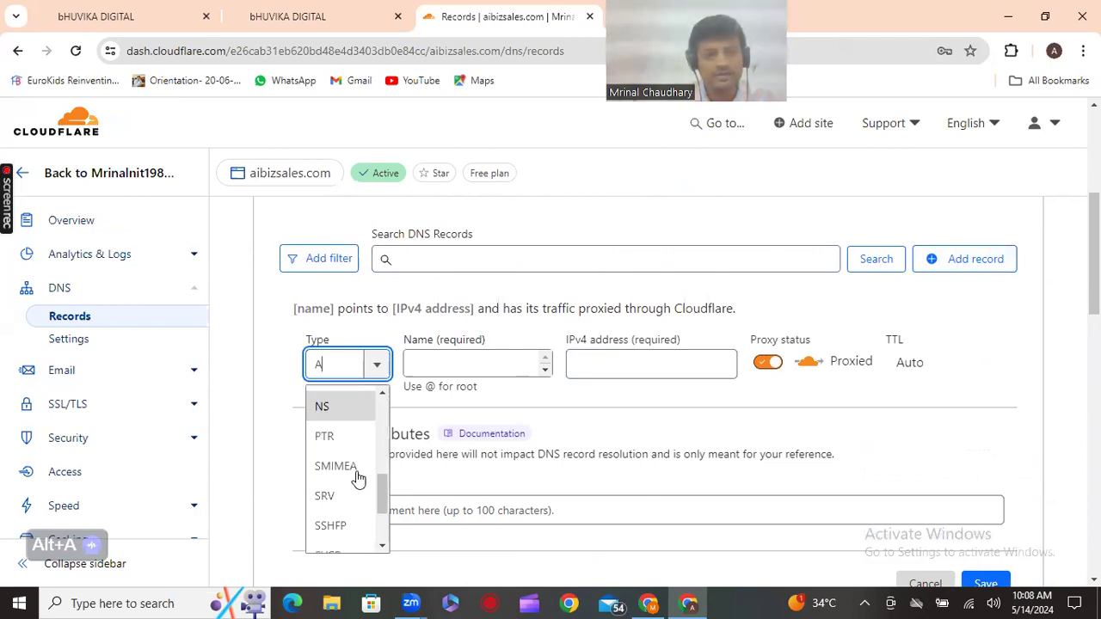
scroll(358, 478, "down", 2)
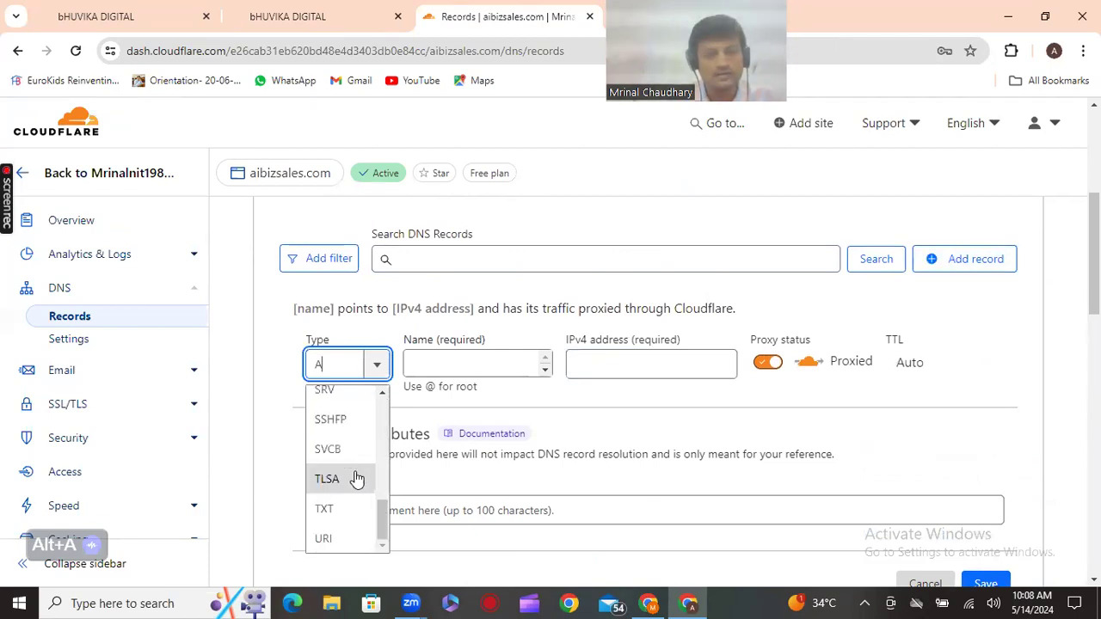
key("Return")
Copy the _dmarc.lc hostname from HighLevel into the record's Name field
left_click(464, 372)
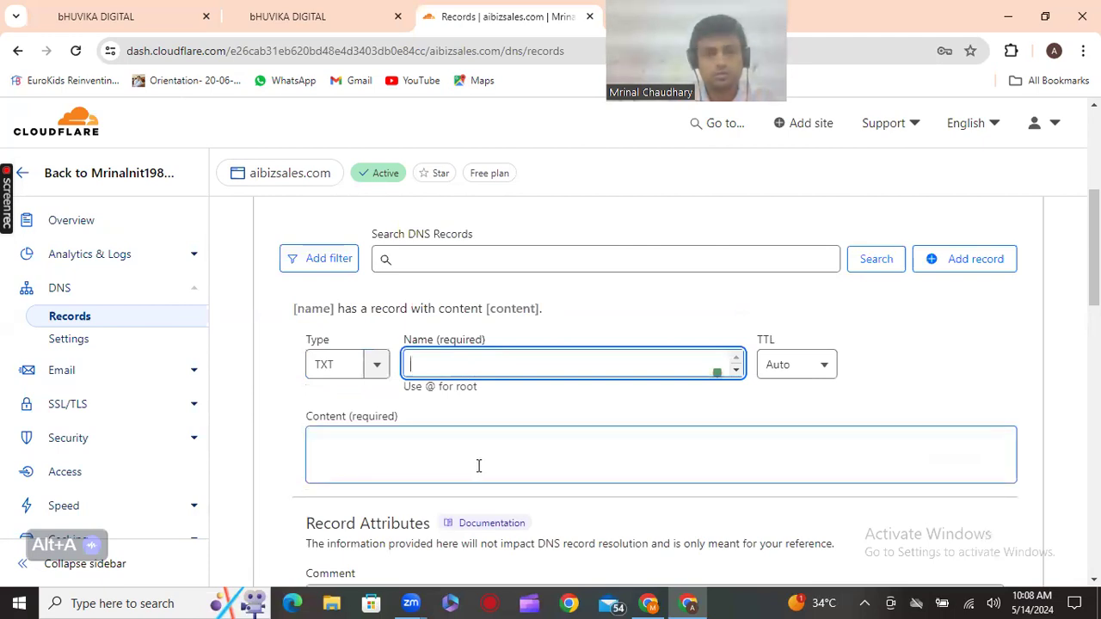
left_click(696, 600)
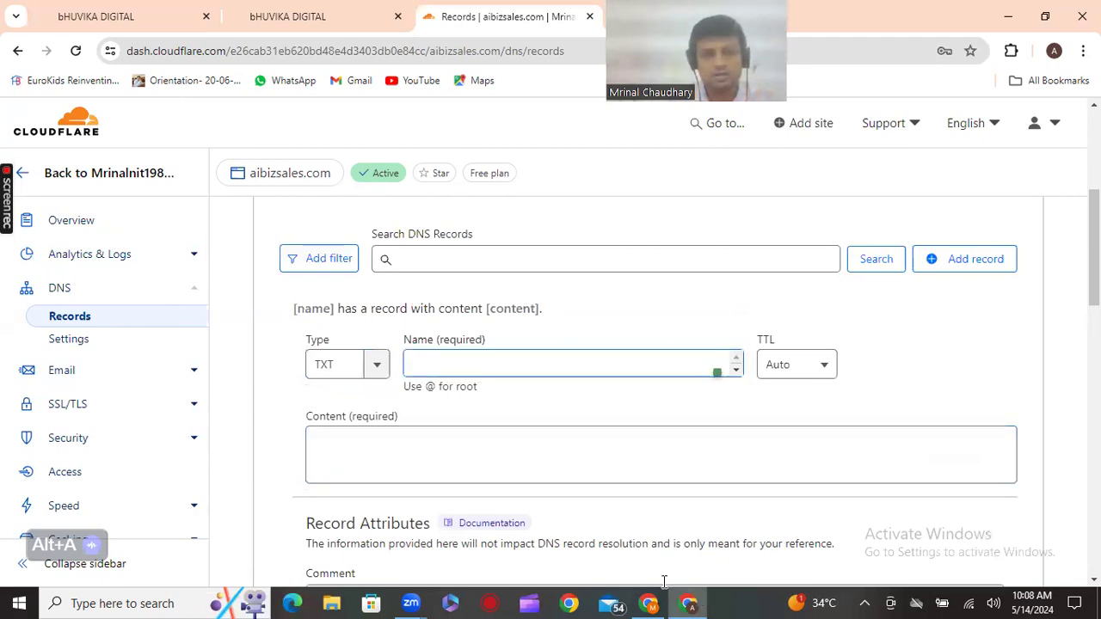
left_click(669, 599)
left_click(669, 599)
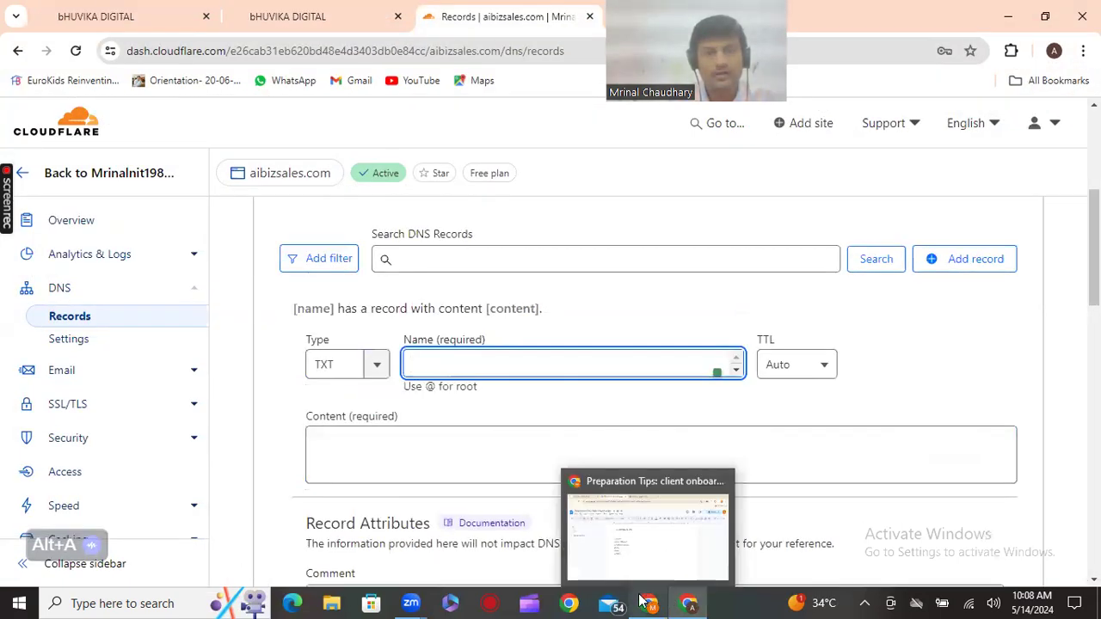
left_click(308, 29)
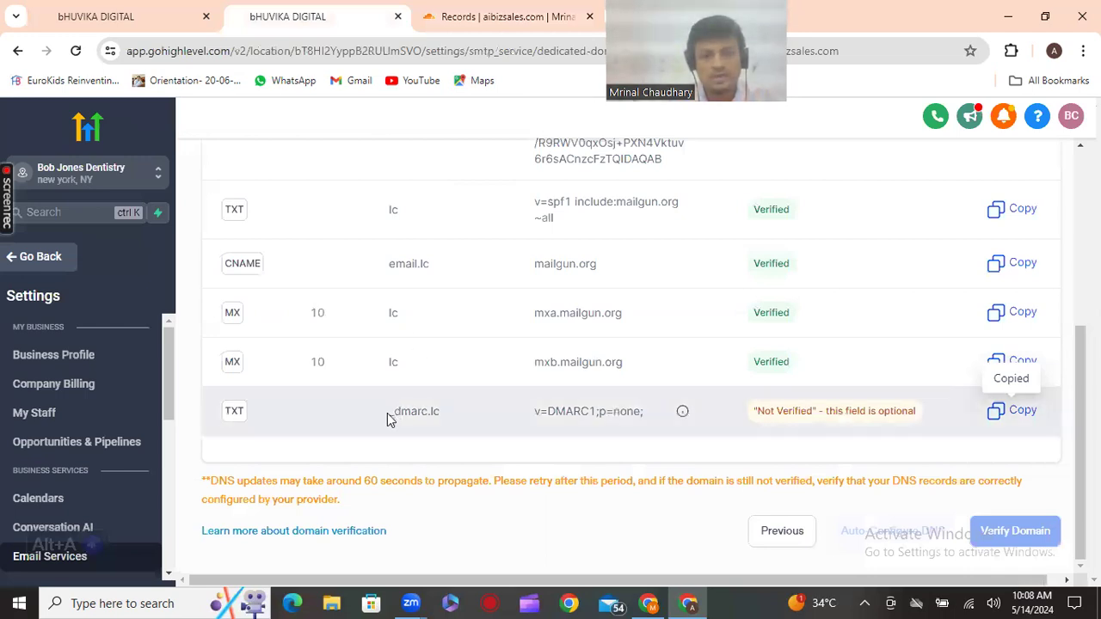
double_click(441, 411)
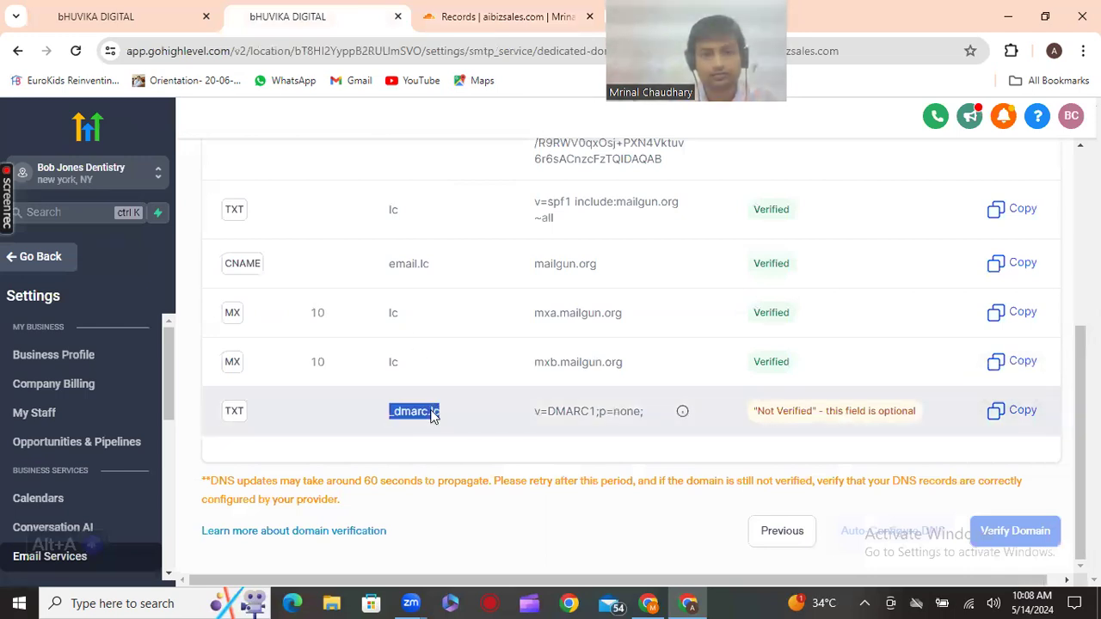
right_click(432, 413)
left_click(480, 209)
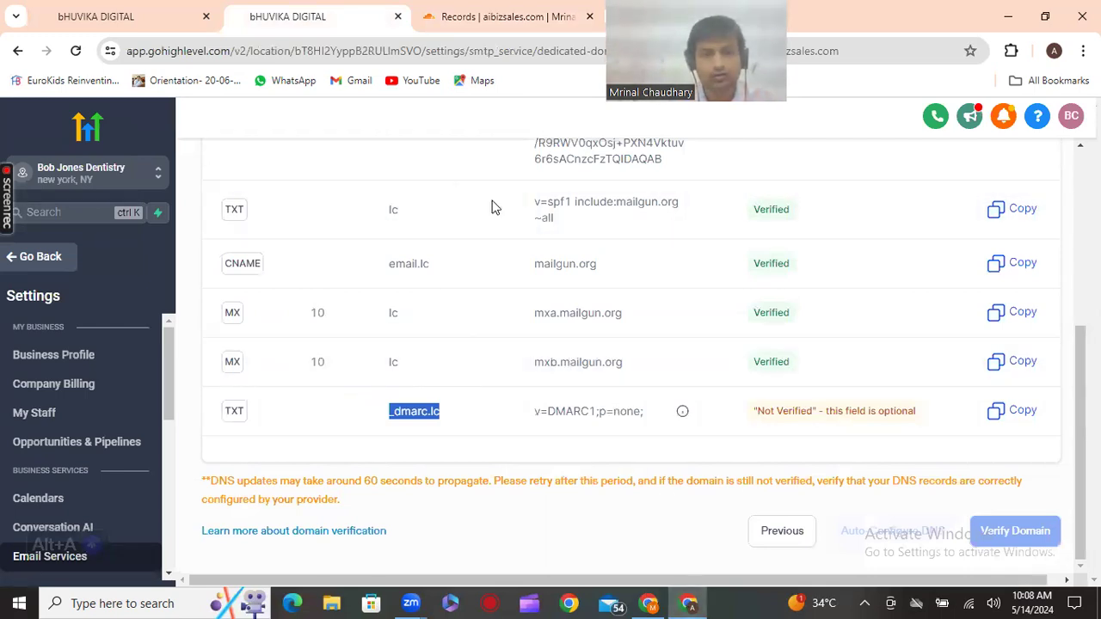
key("ctrl+Tab")
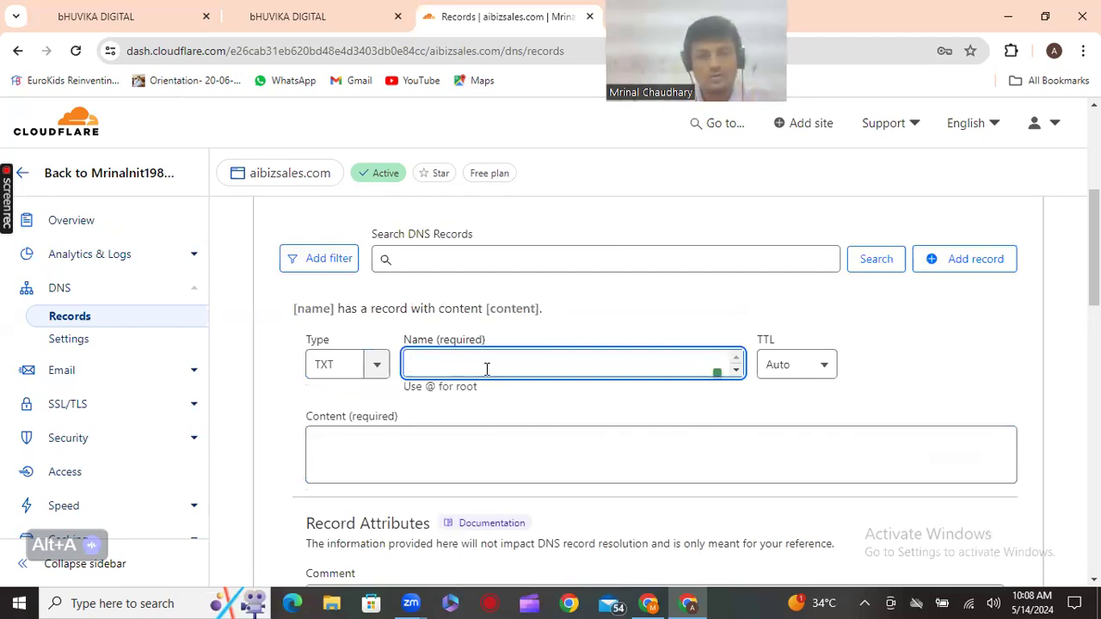
key("ctrl+v")
Paste v=DMARC1;p=none; into the record's Content field
left_click(472, 443)
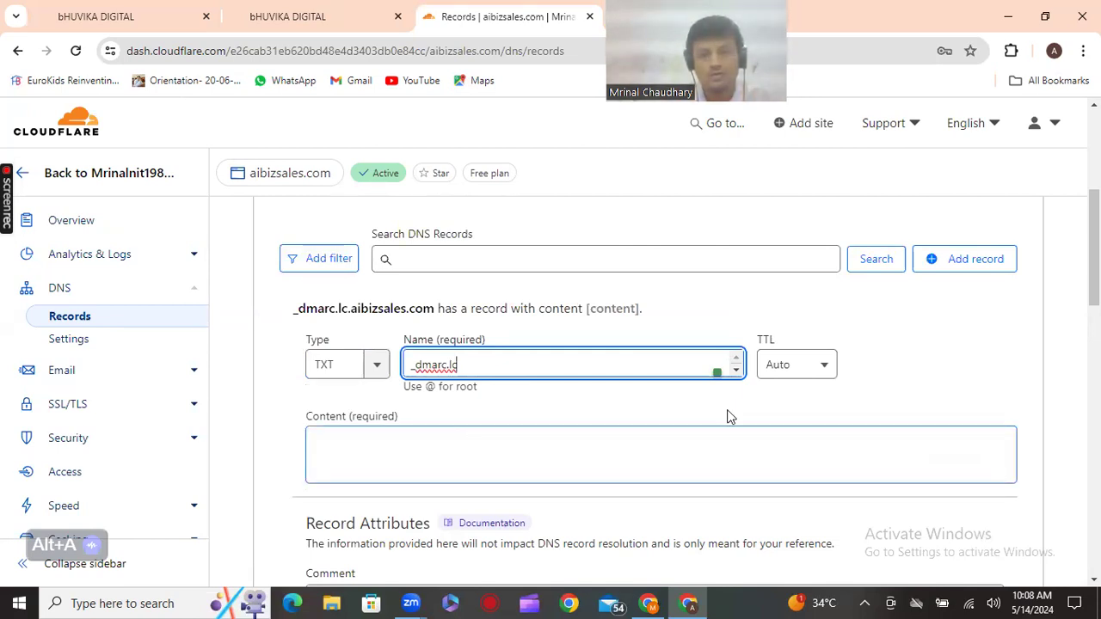
key("ctrl+shift+Tab")
mouse_move(683, 418)
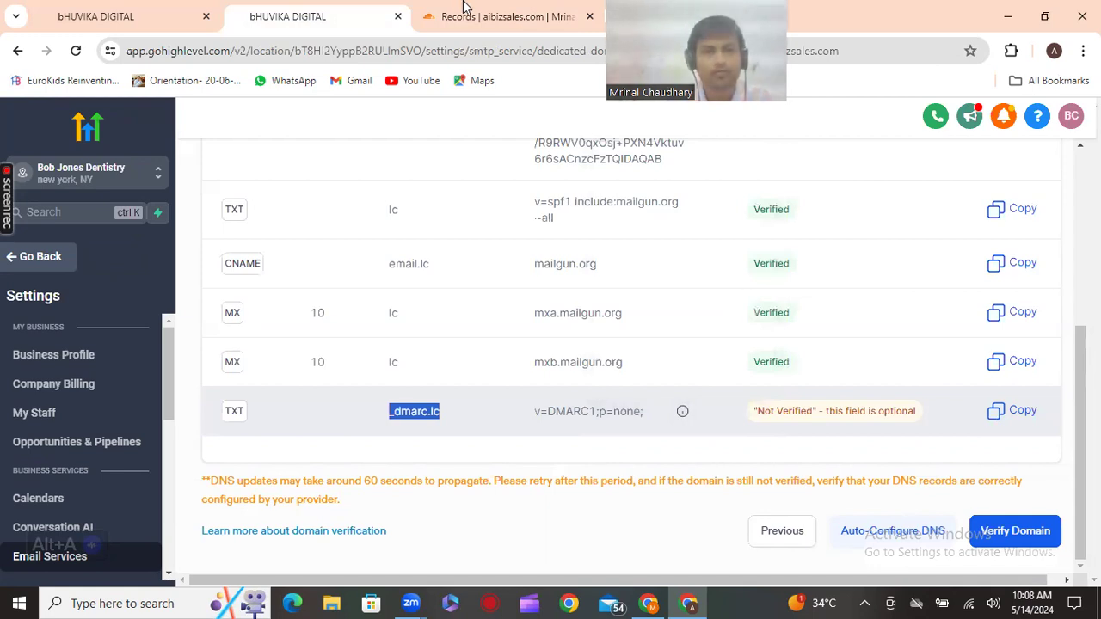
key("ctrl+Tab")
left_click(431, 440)
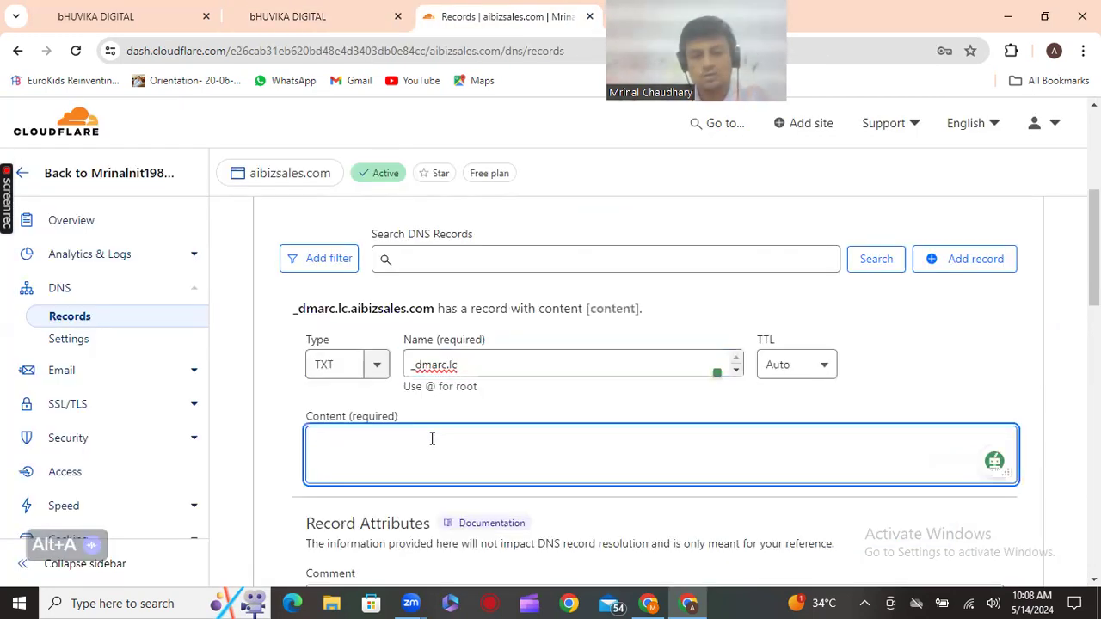
key("ctrl+v")
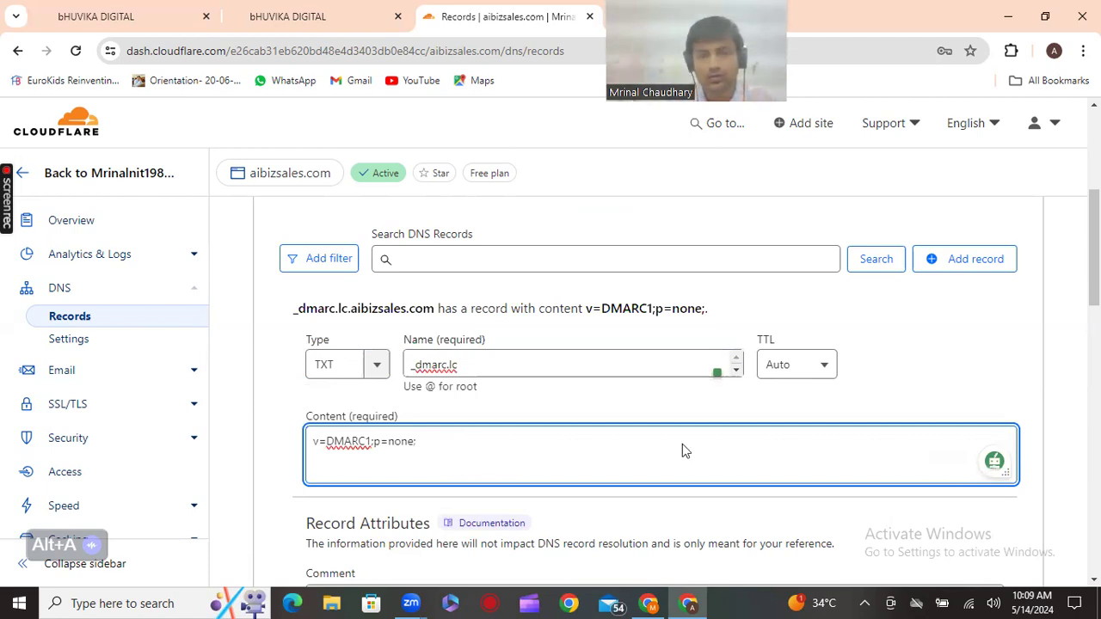
key("ctrl+shift+Tab")
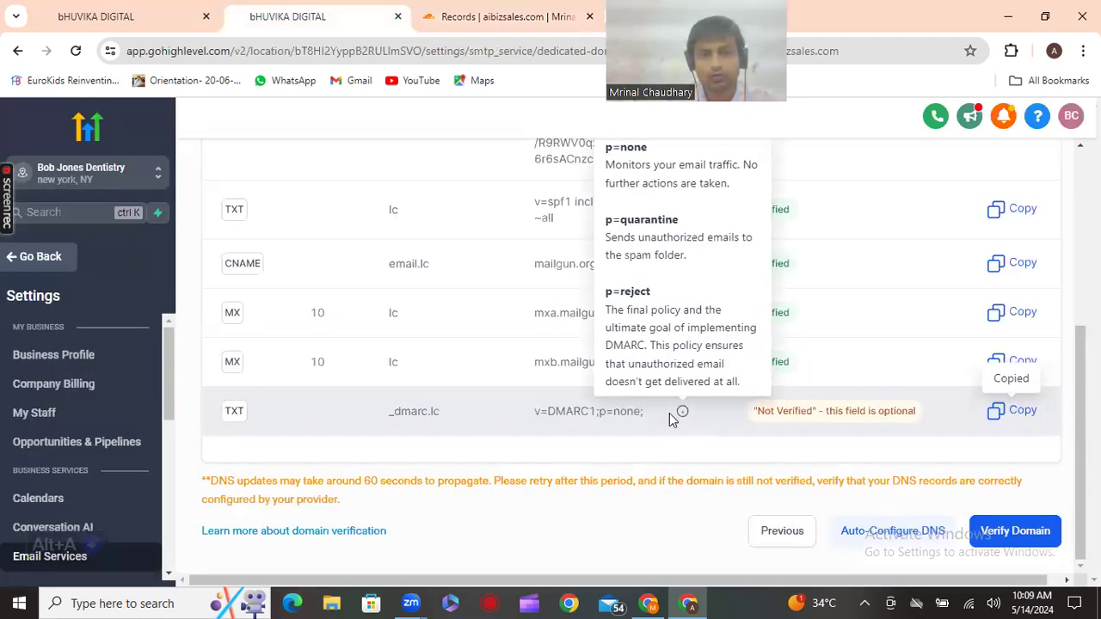
scroll(534, 415, "up", 4)
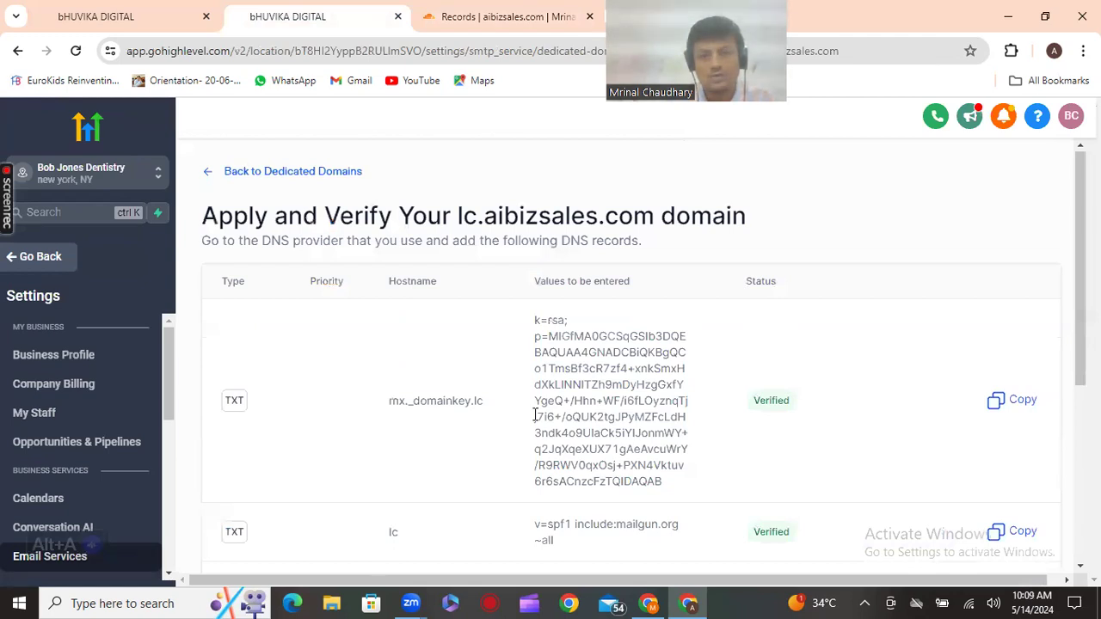
Save the _dmarc.lc TXT record in Cloudflare and return to HighLevel's DNS records
scroll(534, 415, "down", 4)
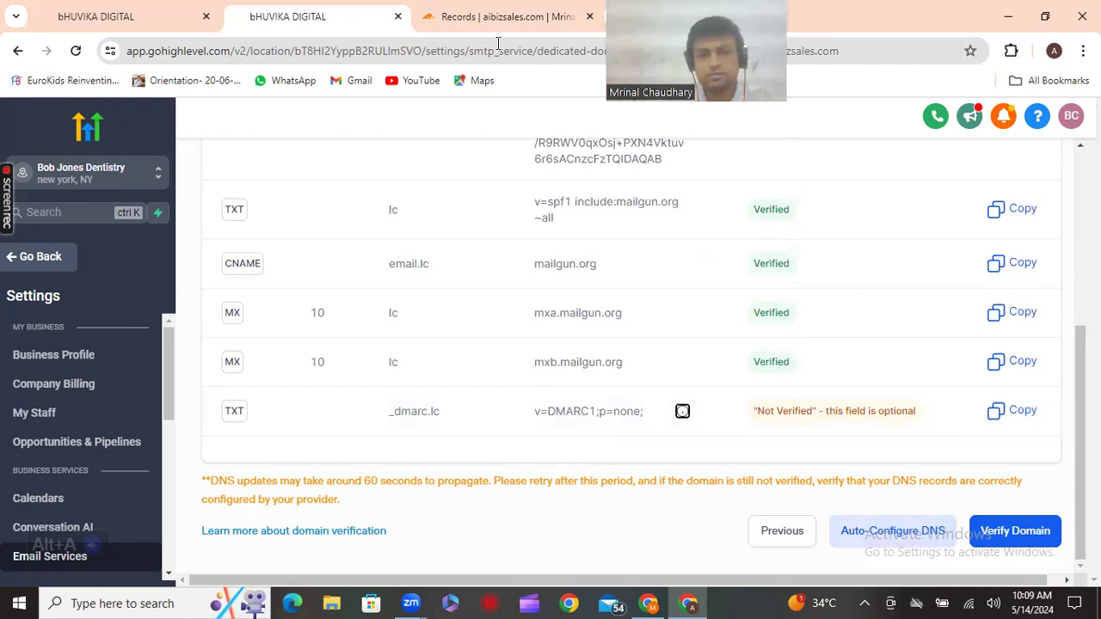
left_click(508, 16)
scroll(848, 392, "down", 3)
left_click(989, 359)
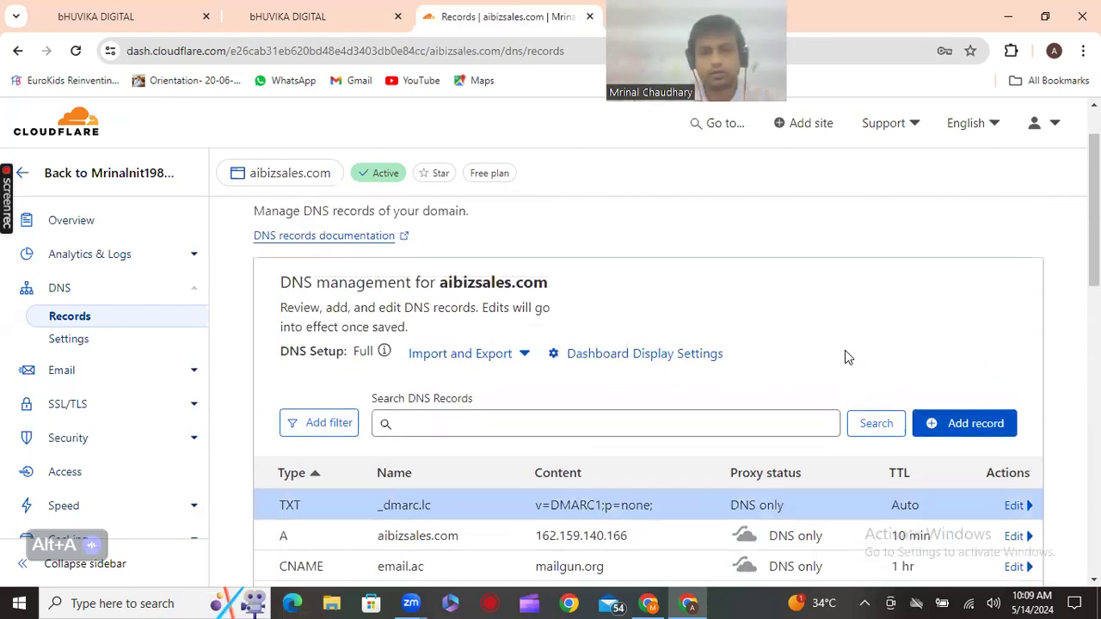
scroll(845, 350, "up", 1)
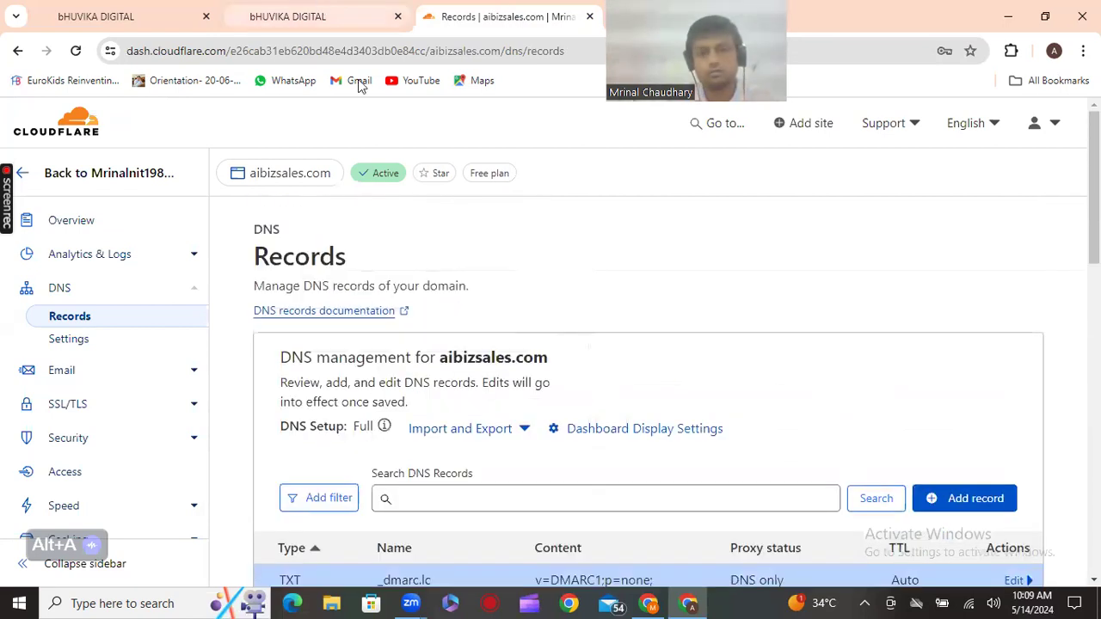
left_click(341, 17)
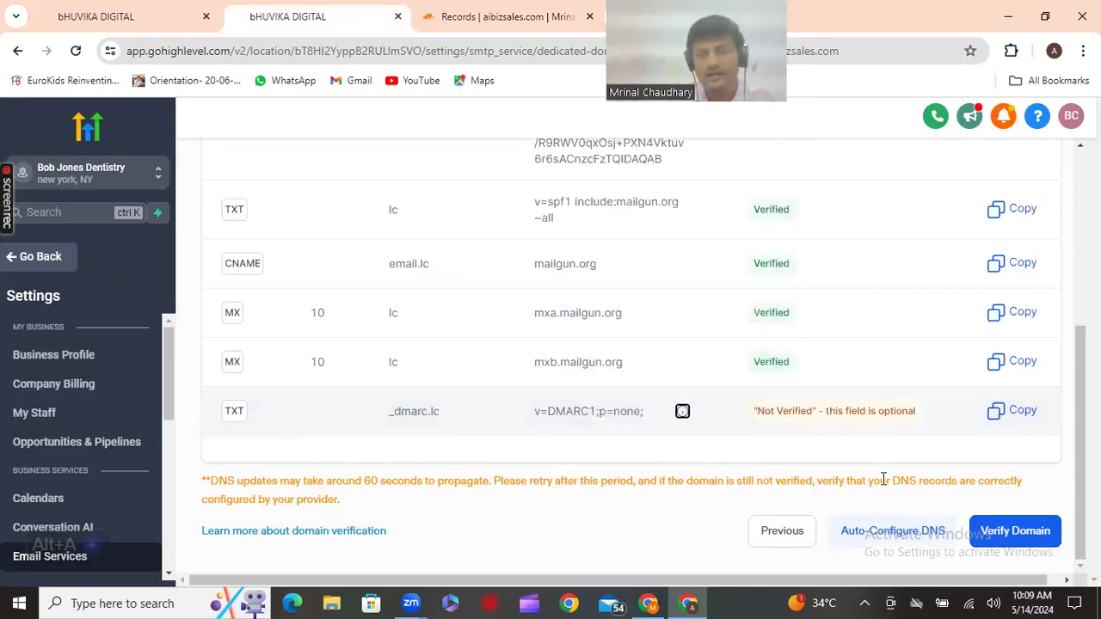
Re-run verification until all lc.aibizsales.com records, including _dmarc.lc, show Verified
left_click(996, 534)
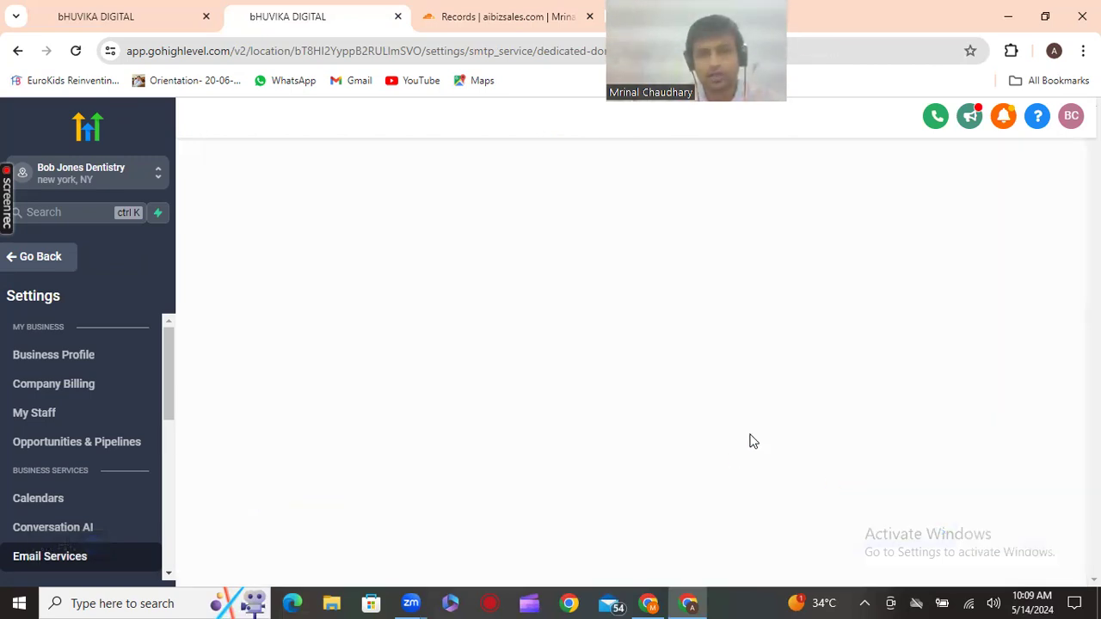
scroll(750, 441, "down", 1)
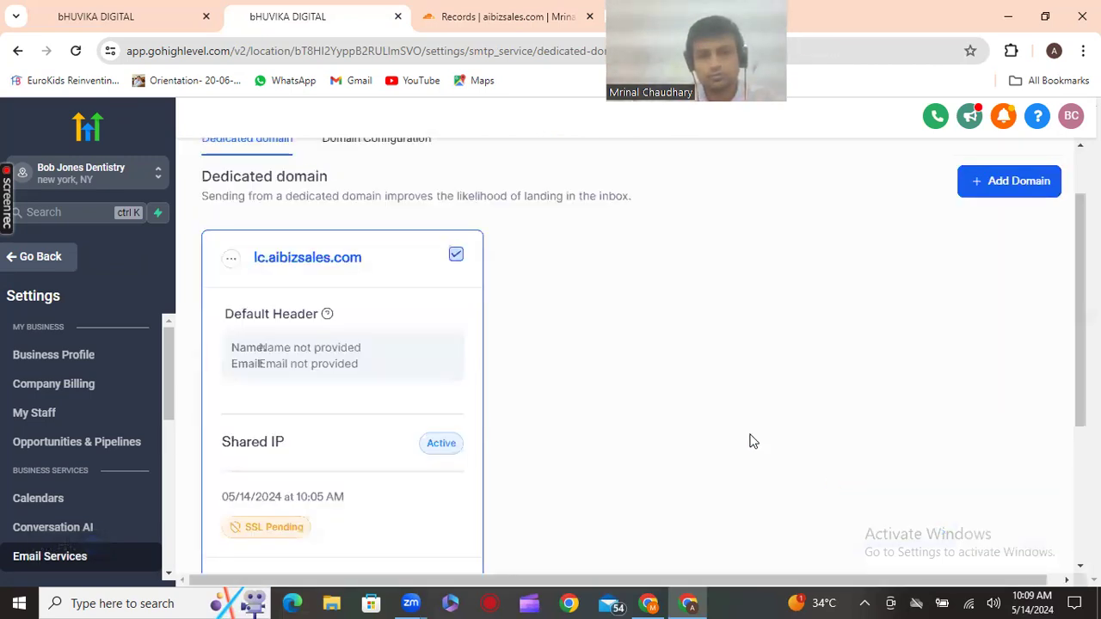
scroll(751, 441, "down", 3)
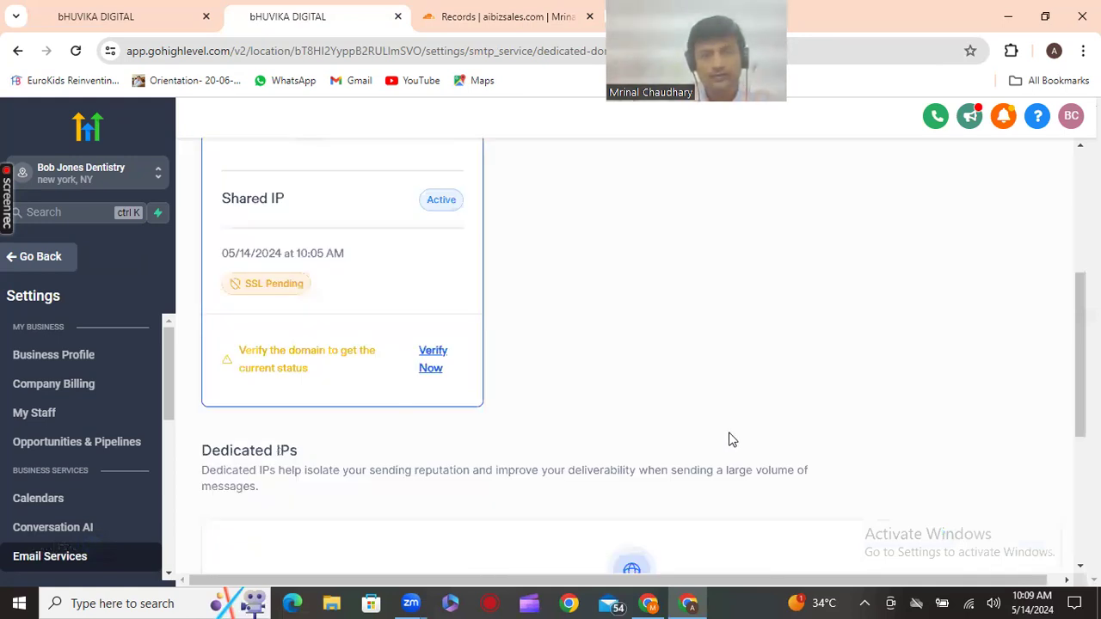
left_click(433, 368)
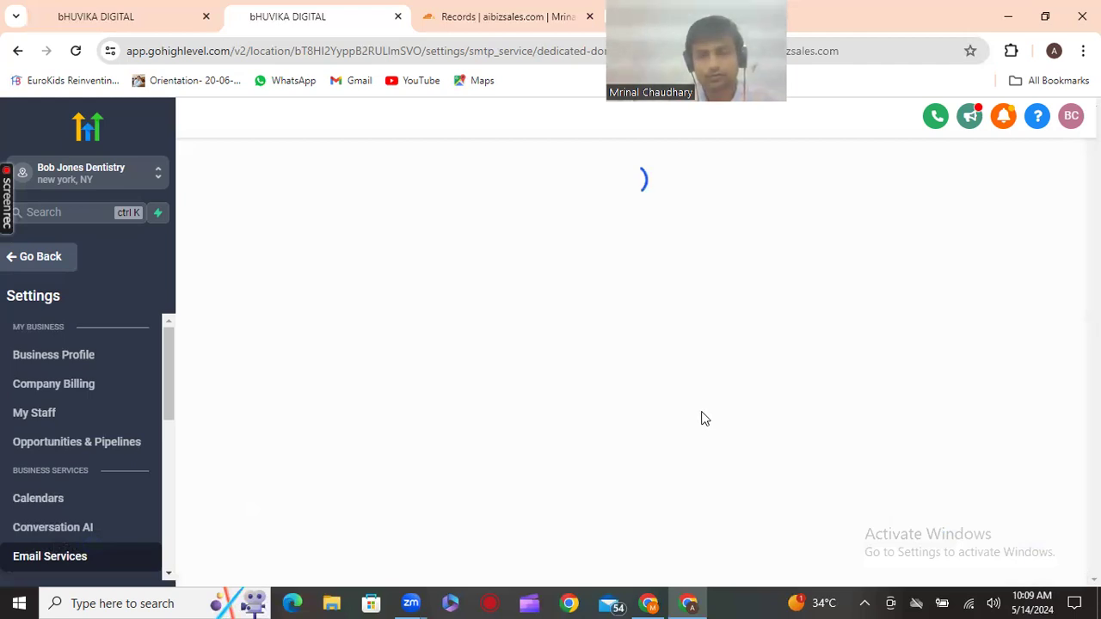
scroll(703, 411, "down", 5)
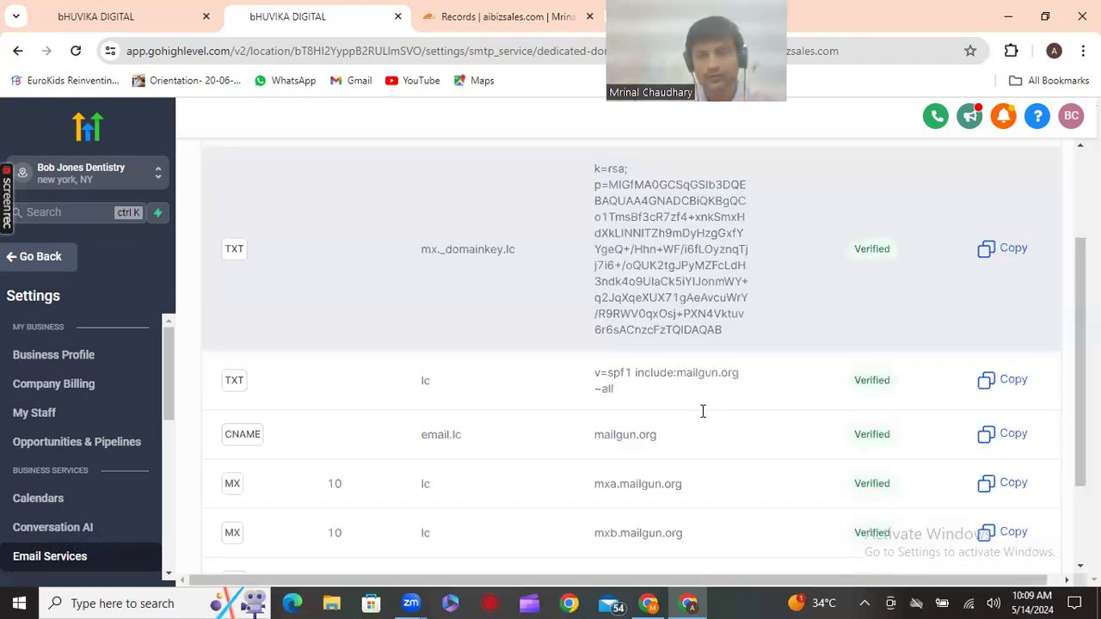
scroll(703, 411, "down", 2)
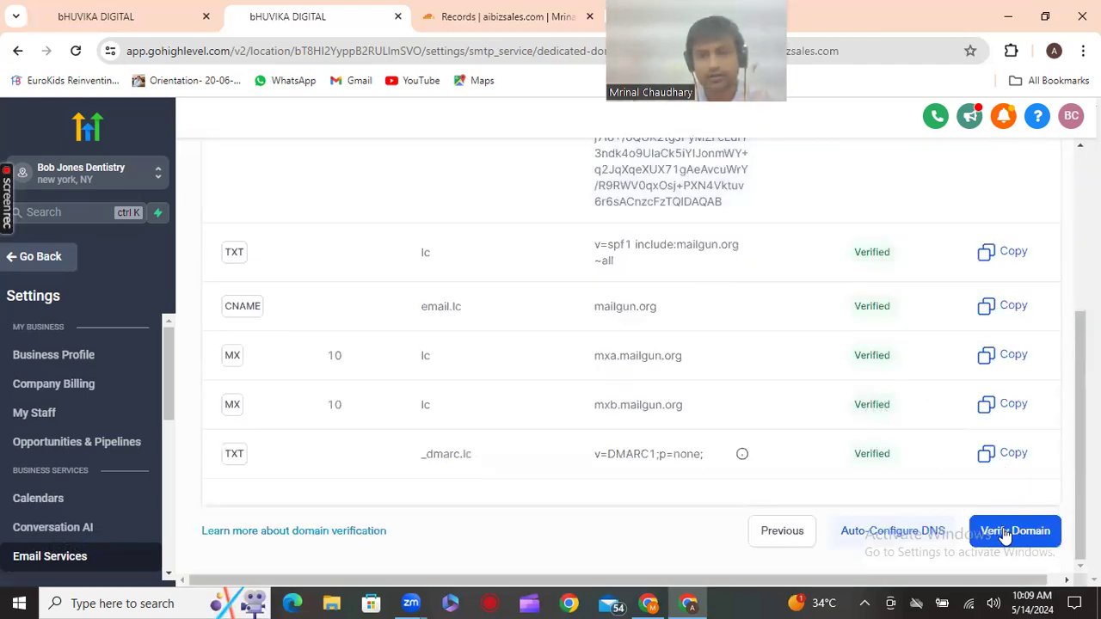
left_click(1011, 530)
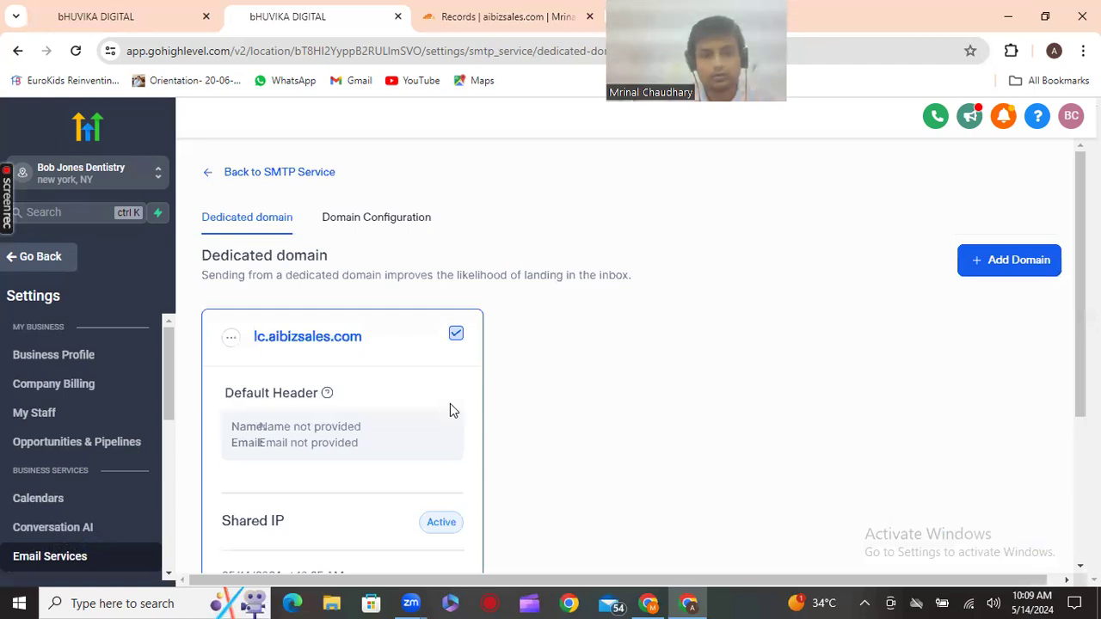
scroll(438, 411, "down", 2)
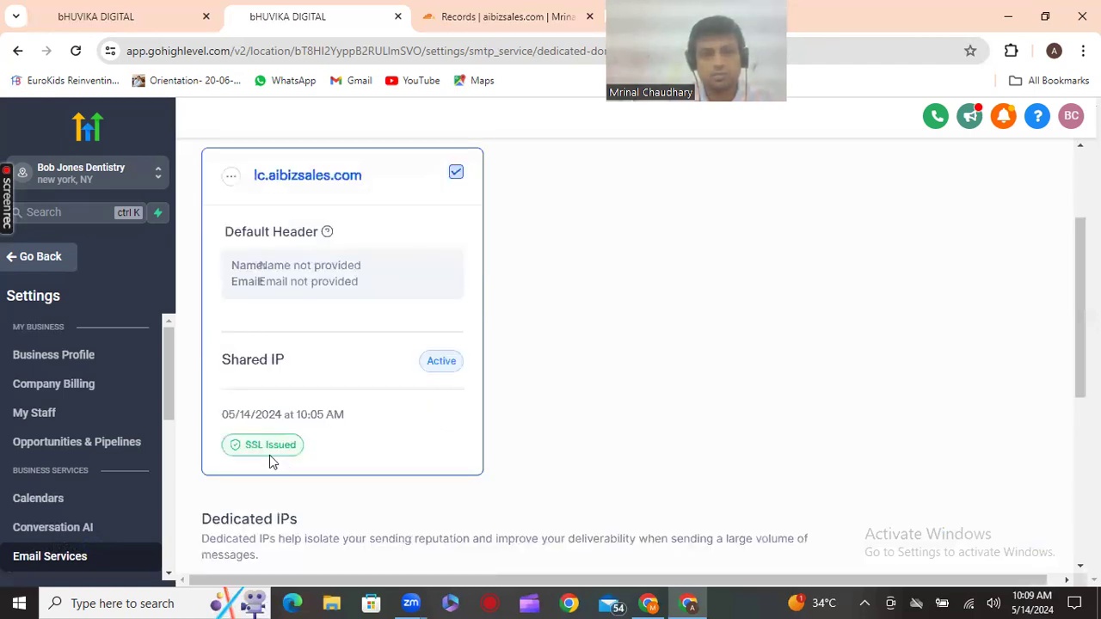
Open lc.aibizsales.com's Set Headers dialog and enter the sender's From Name
left_click(228, 177)
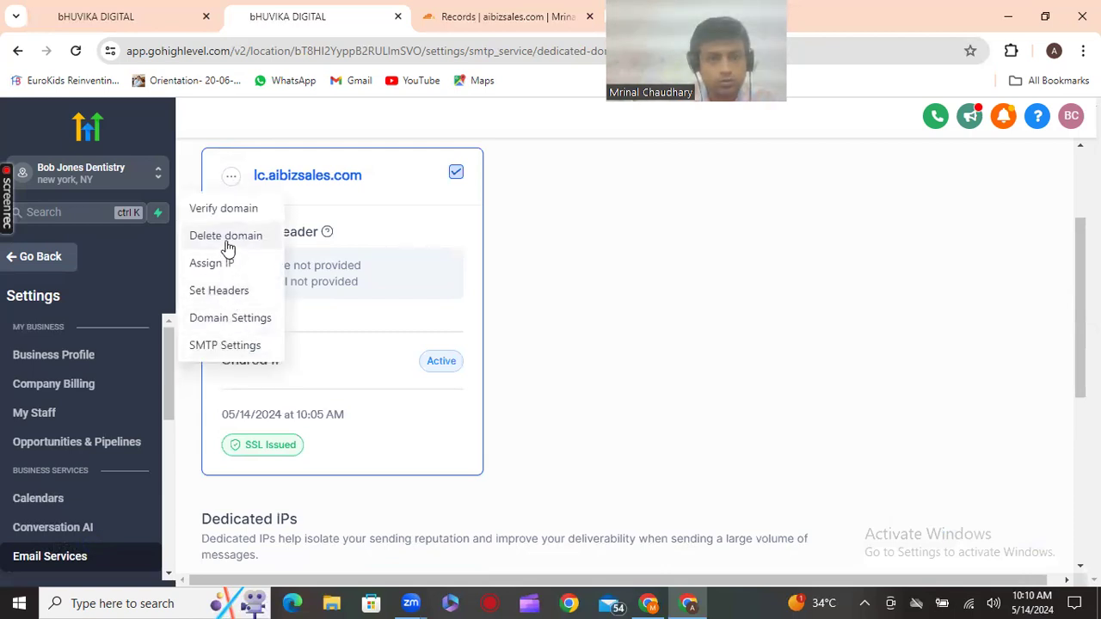
left_click(230, 295)
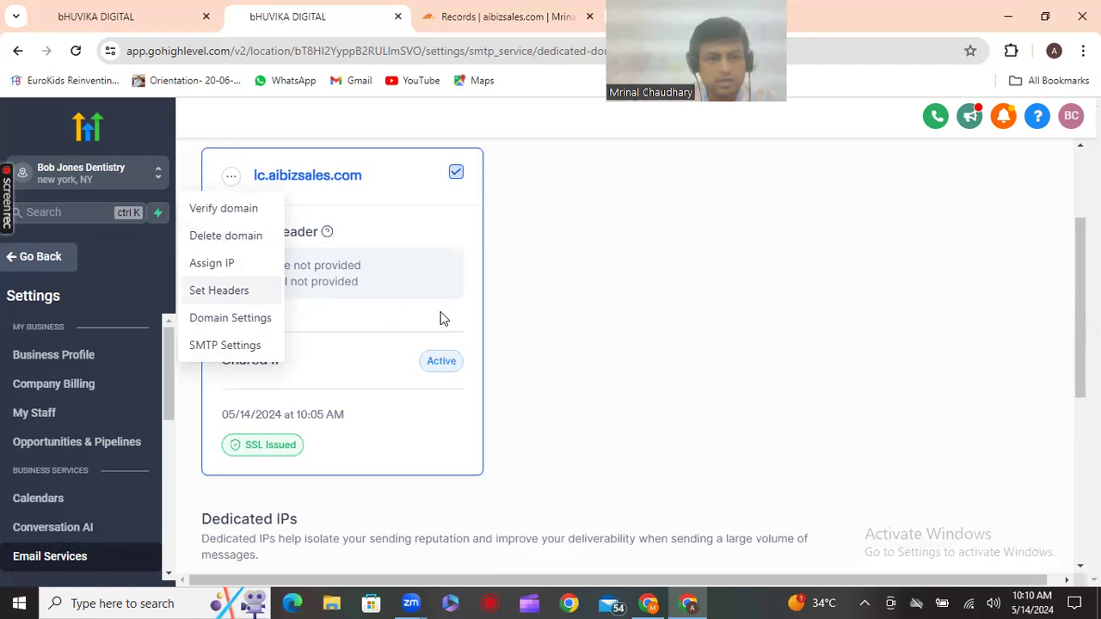
left_click(527, 353)
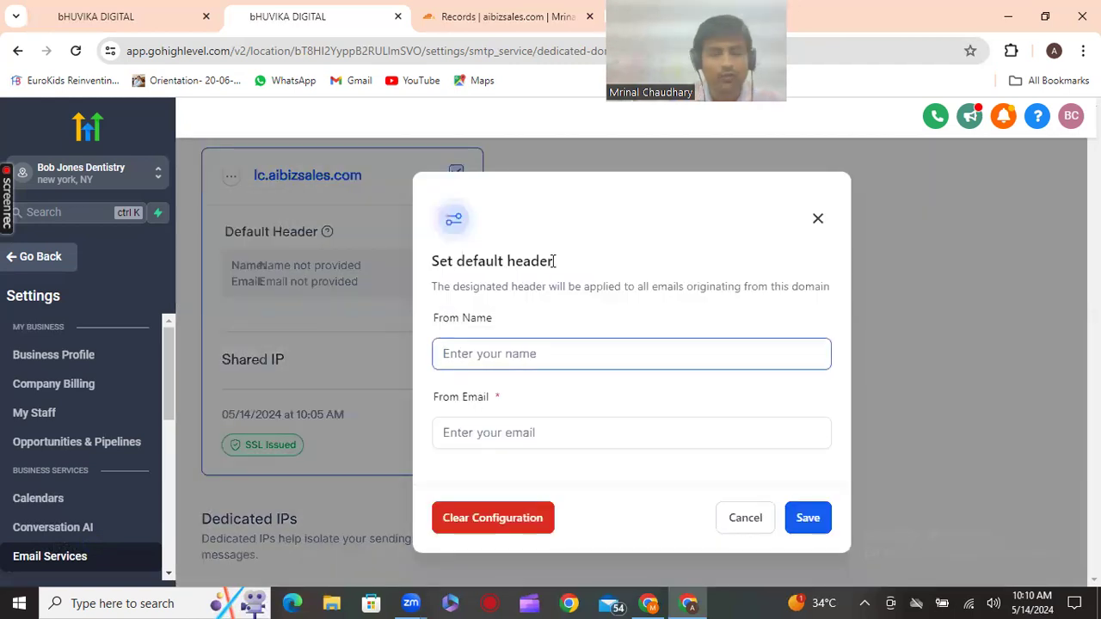
type("M")
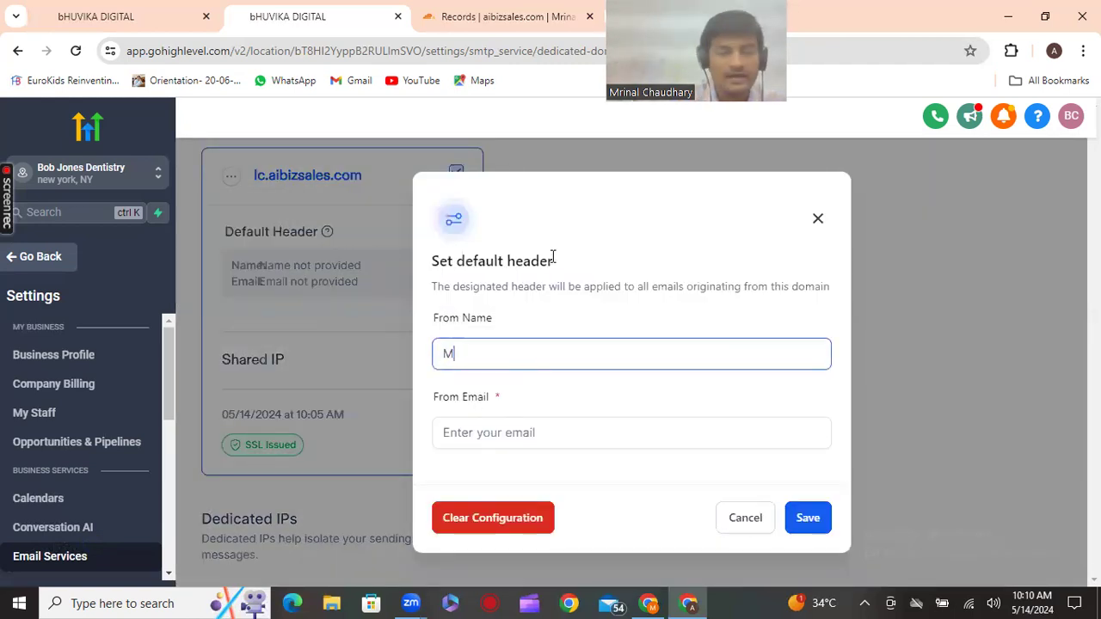
key("BackSpace")
type("B")
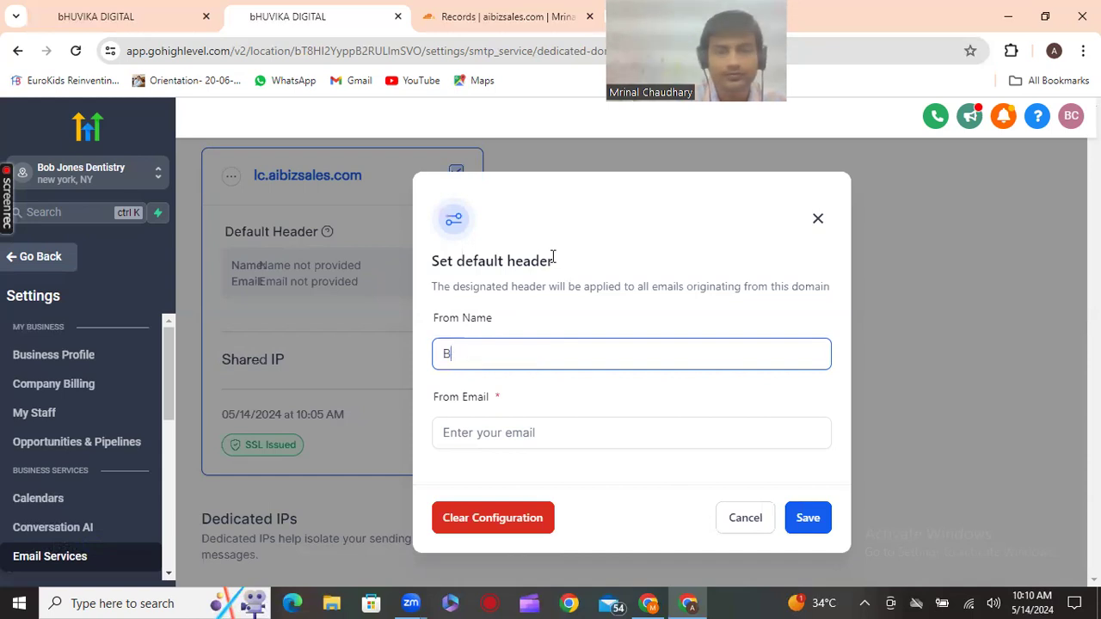
type("ob")
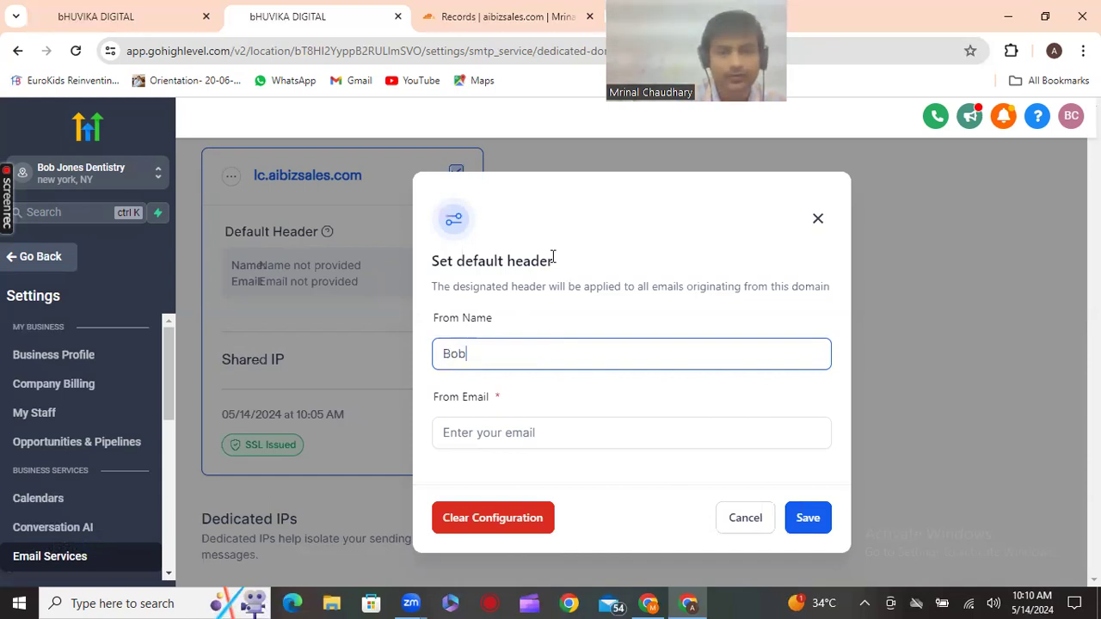
key("BackSpace")
key("BackSpace")
key("BackSpace")
type("M")
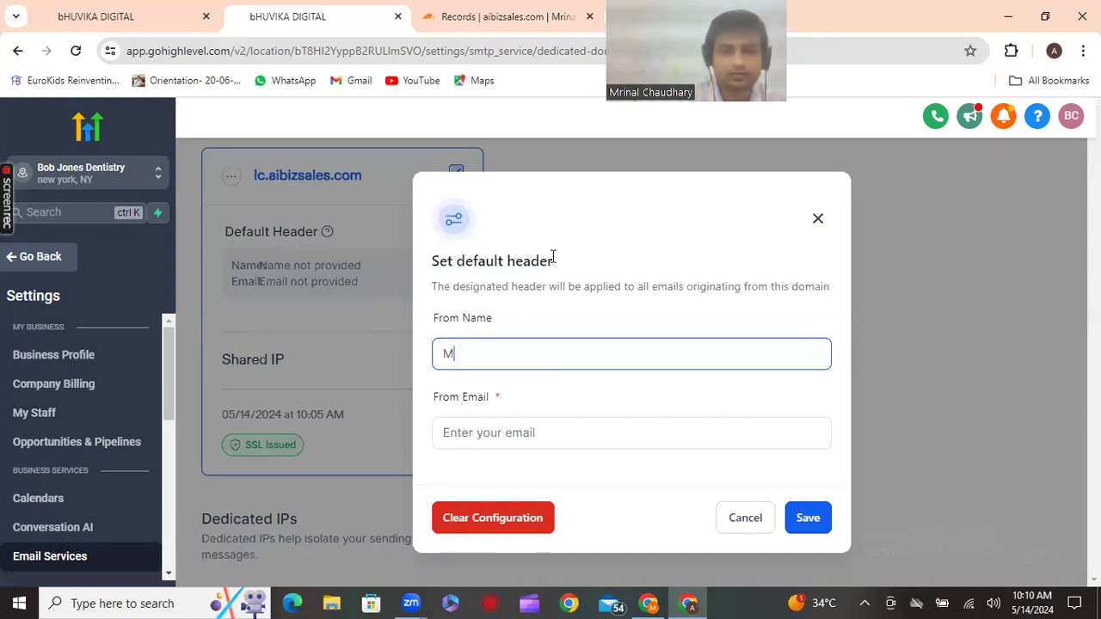
type("rinal")
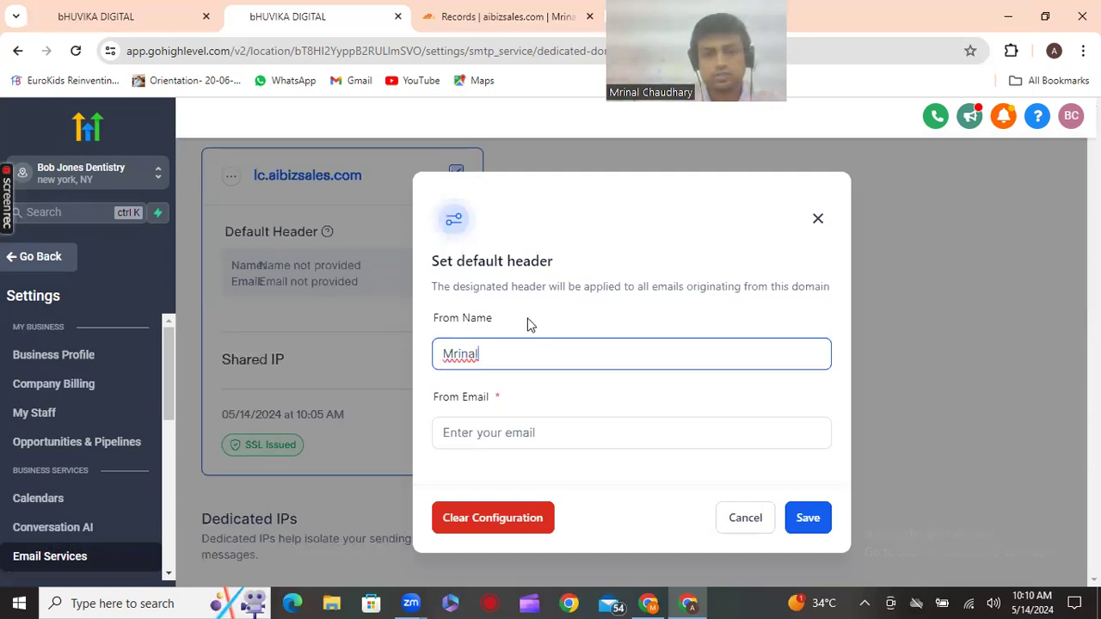
key("BackSpace")
key("BackSpace")
key("BackSpace")
key("BackSpace")
key("BackSpace")
key("BackSpace")
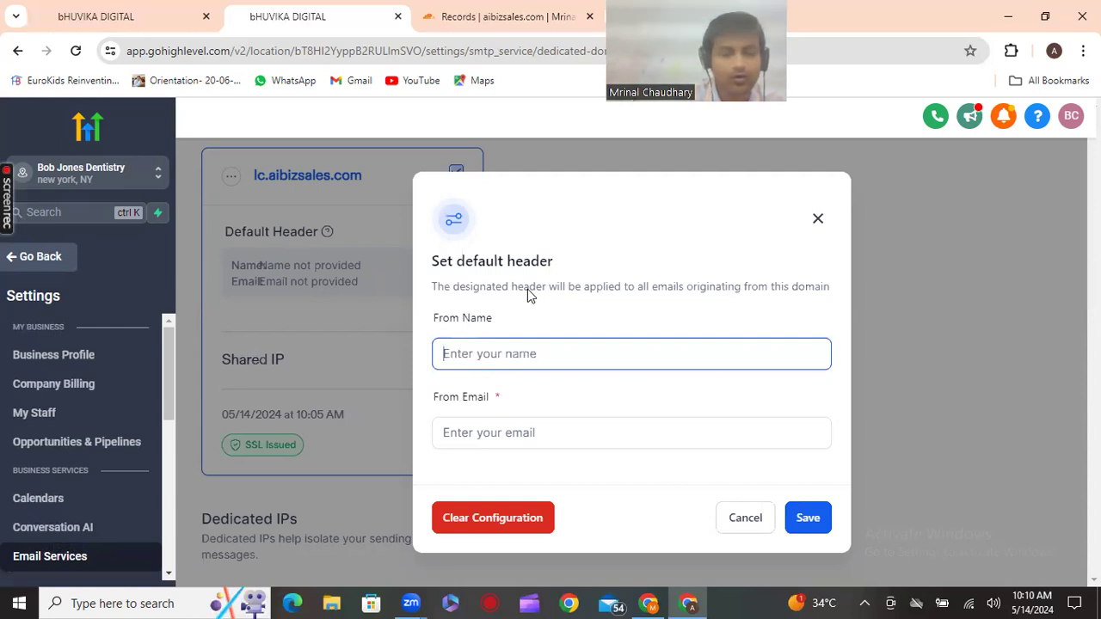
type("Bob")
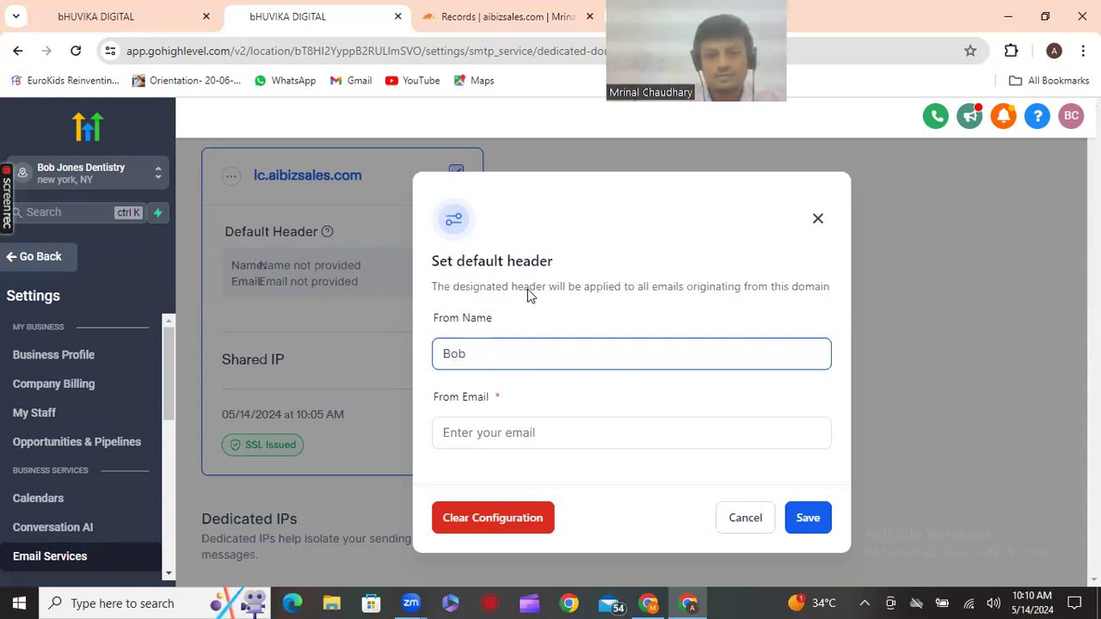
Enter a Gmail sender address as From Email and save the header
left_click(517, 430)
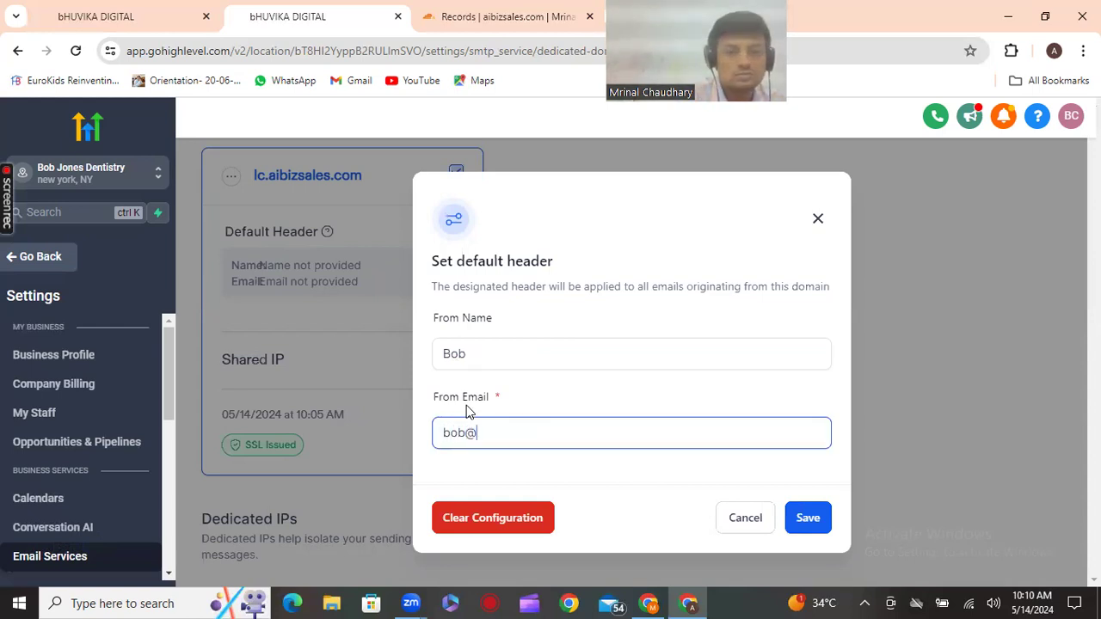
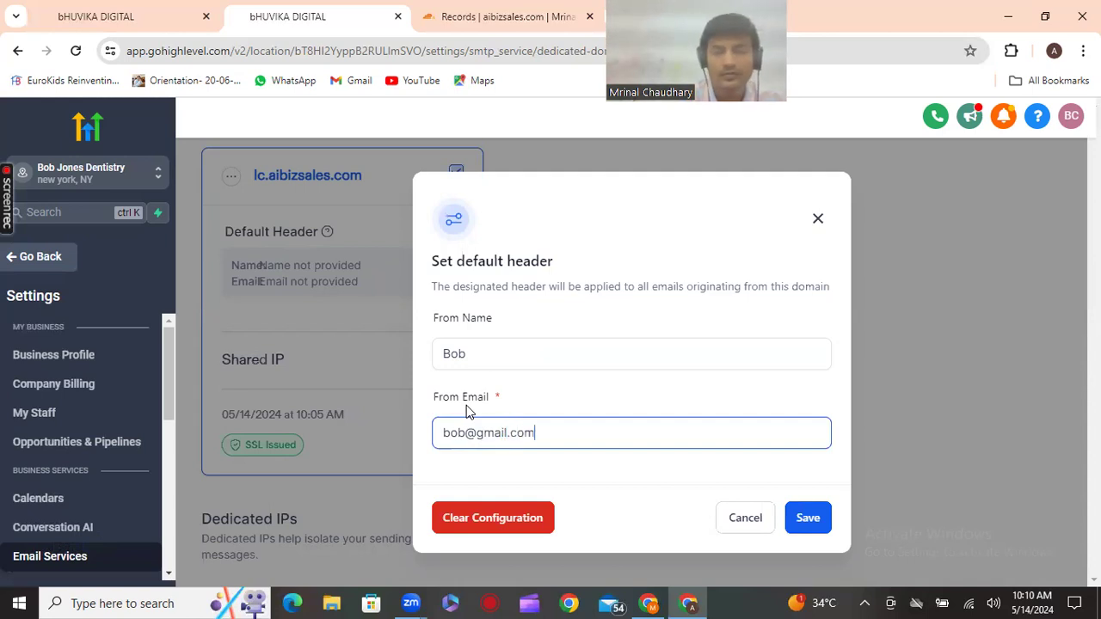
left_click(809, 534)
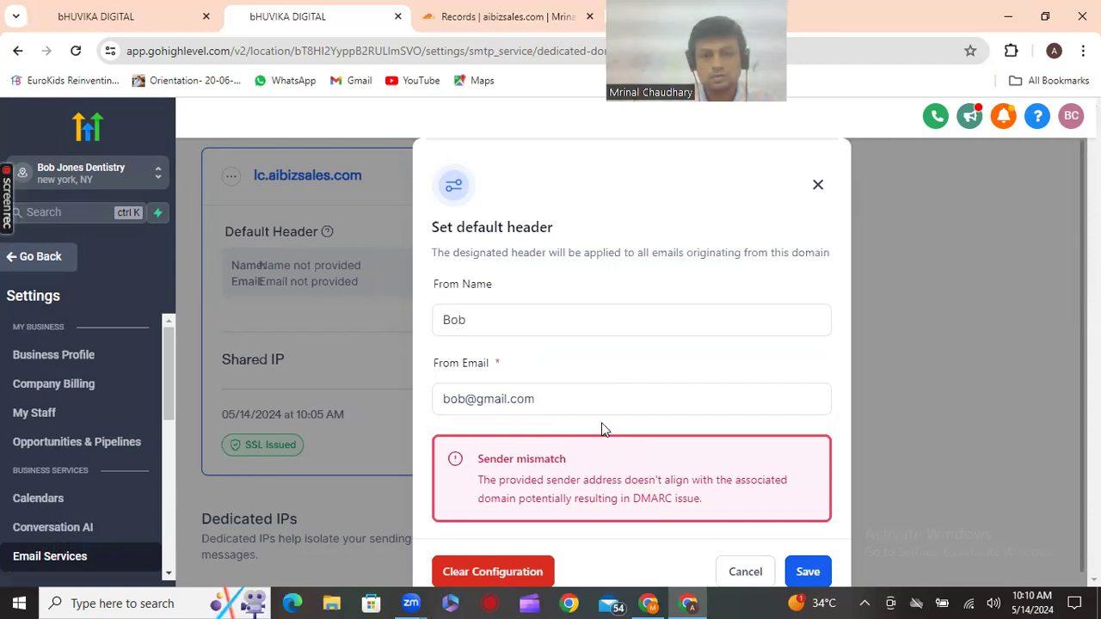
Change the From Email to an aibizsales.com address and save the default header
left_click(592, 398)
left_click(568, 399)
key("BackSpace")
key("BackSpace")
key("BackSpace")
key("BackSpace")
key("BackSpace")
key("BackSpace")
key("BackSpace")
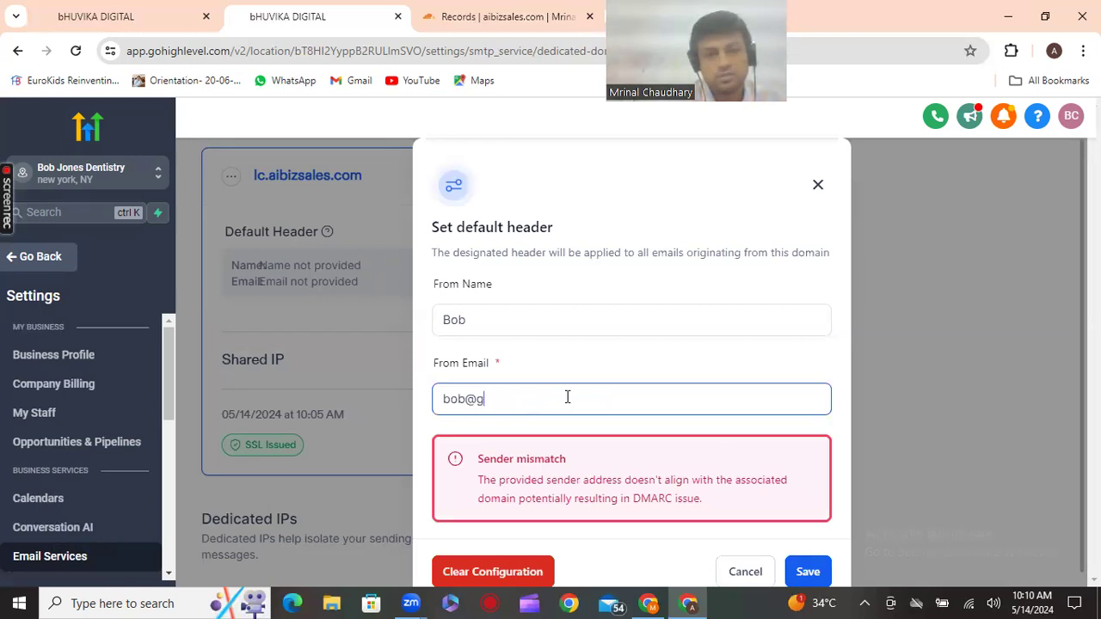
type("aibizsales")
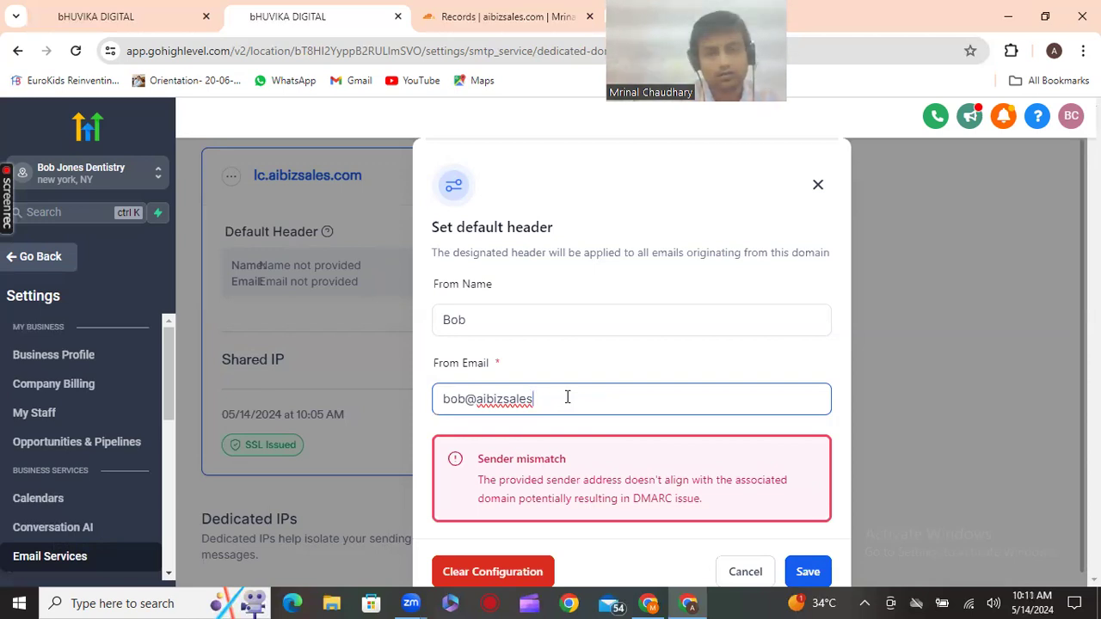
type(".com")
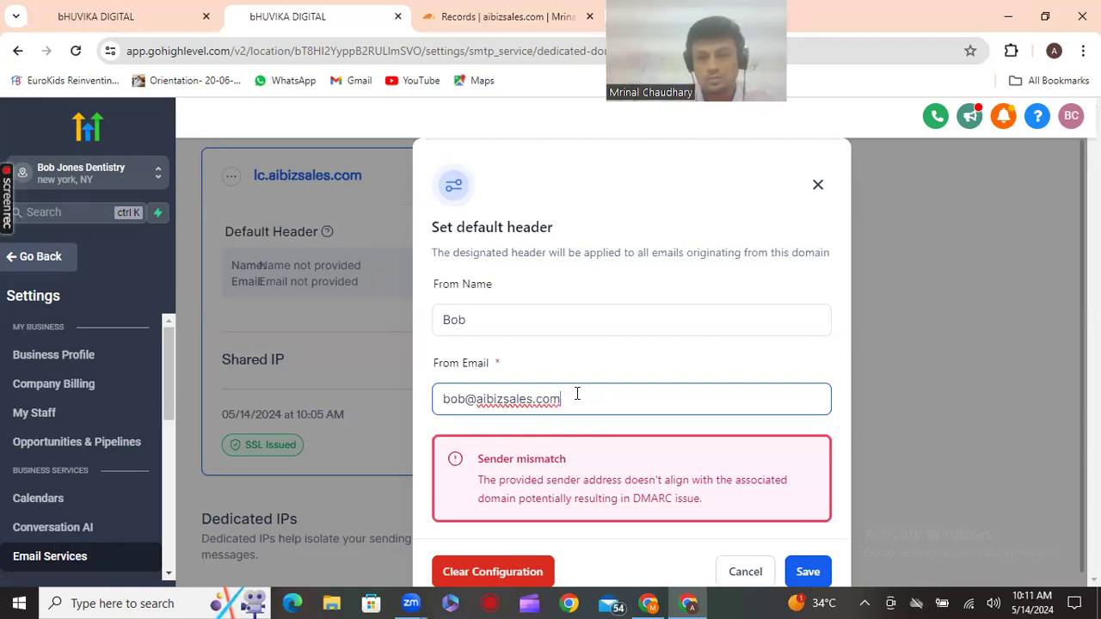
left_click(808, 571)
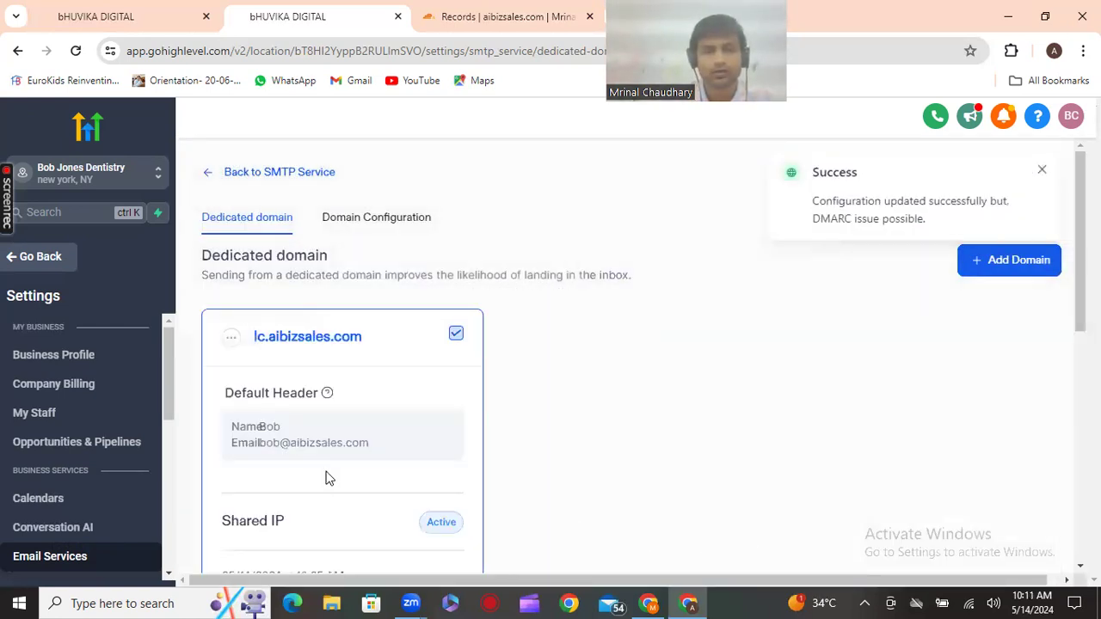
scroll(390, 458, "down", 2)
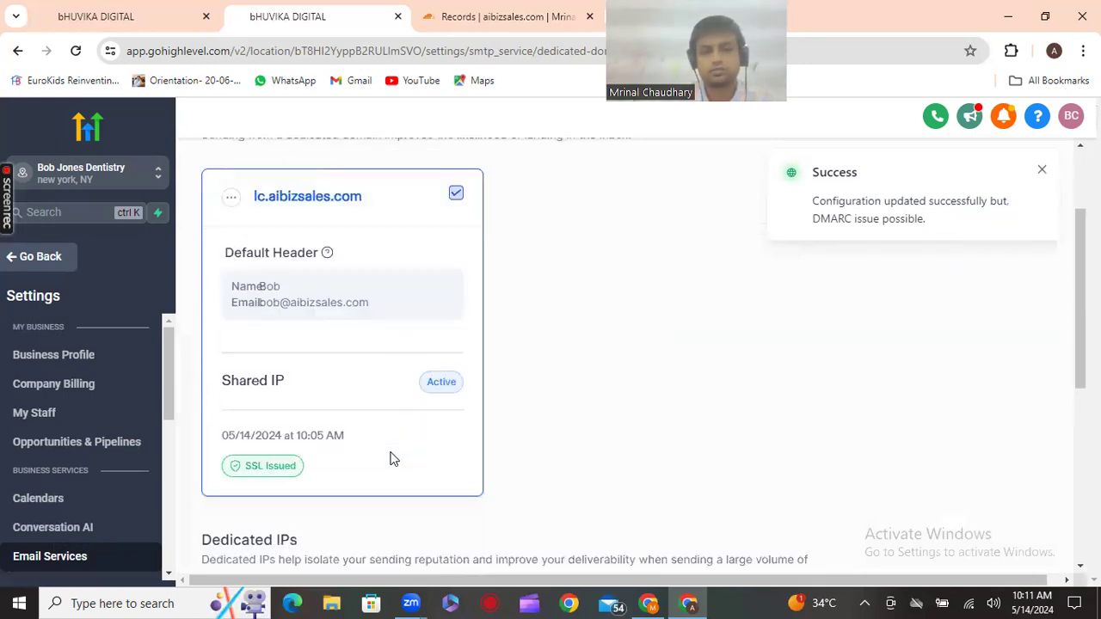
scroll(676, 312, "down", 2)
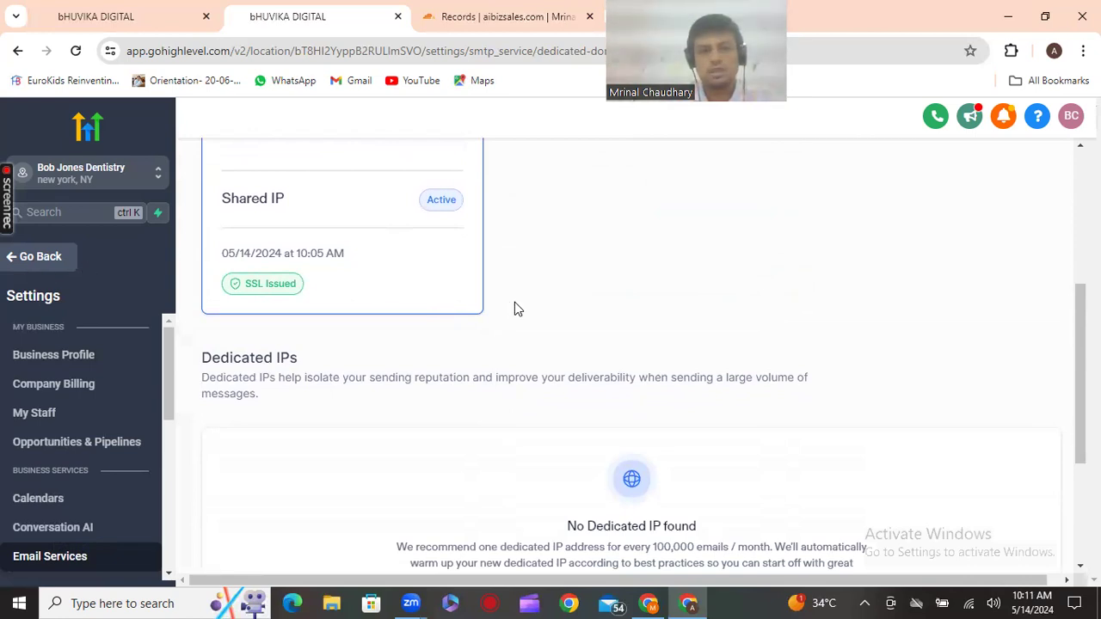
Review the Preparation Tips checklist items Phone, Email, Domain, Signup Gmb and Calender
left_click(650, 600)
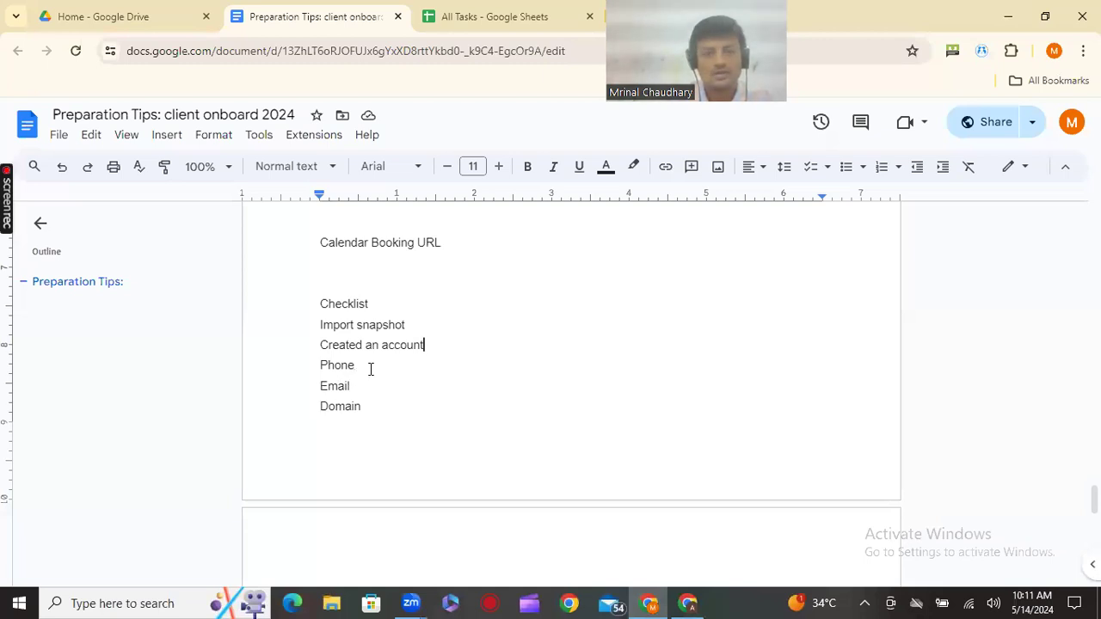
left_click_drag(368, 374, 386, 410)
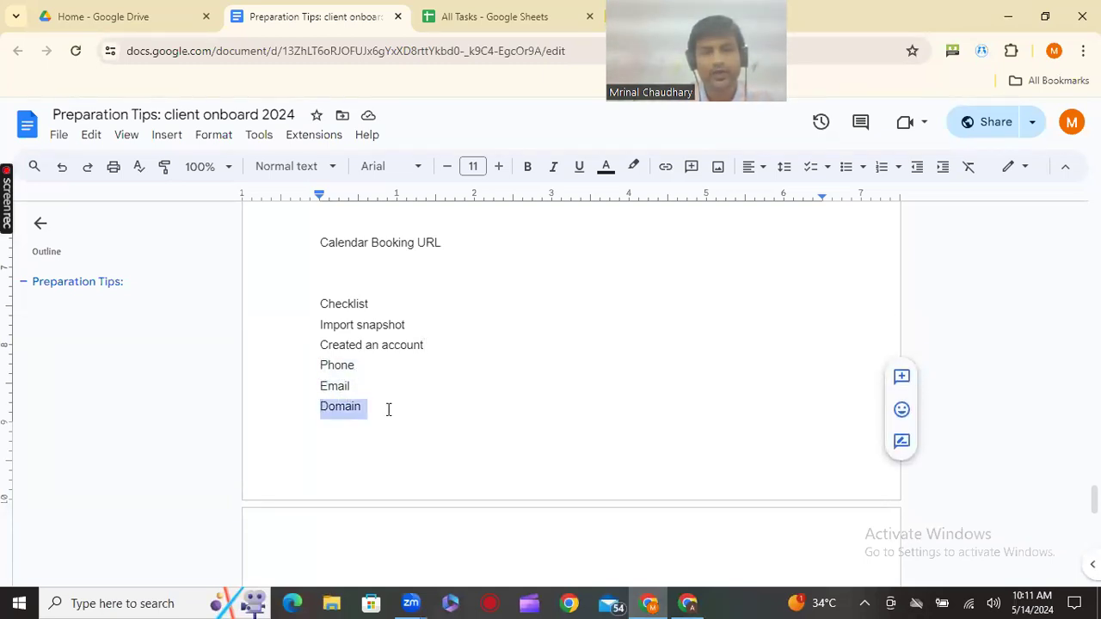
scroll(386, 415, "down", 2)
left_click_drag(317, 432, 474, 445)
scroll(474, 445, "down", 1)
left_click_drag(321, 373, 390, 375)
left_click_drag(320, 393, 373, 400)
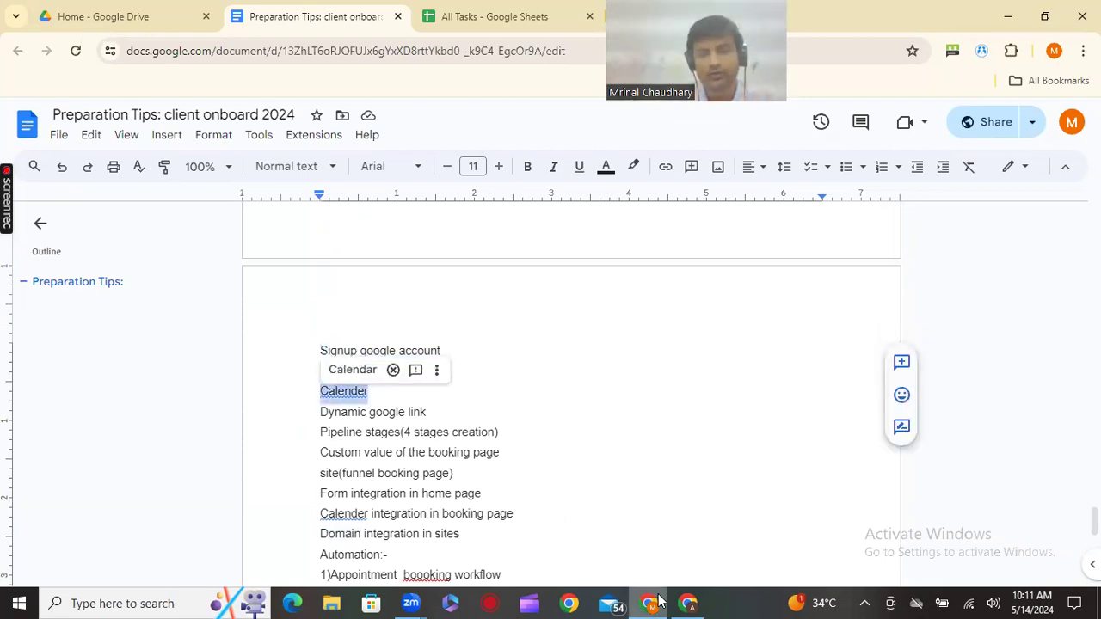
Go to Calendars > Calendar Settings, begin Create Calendar, and highlight Service Calendar
left_click(688, 603)
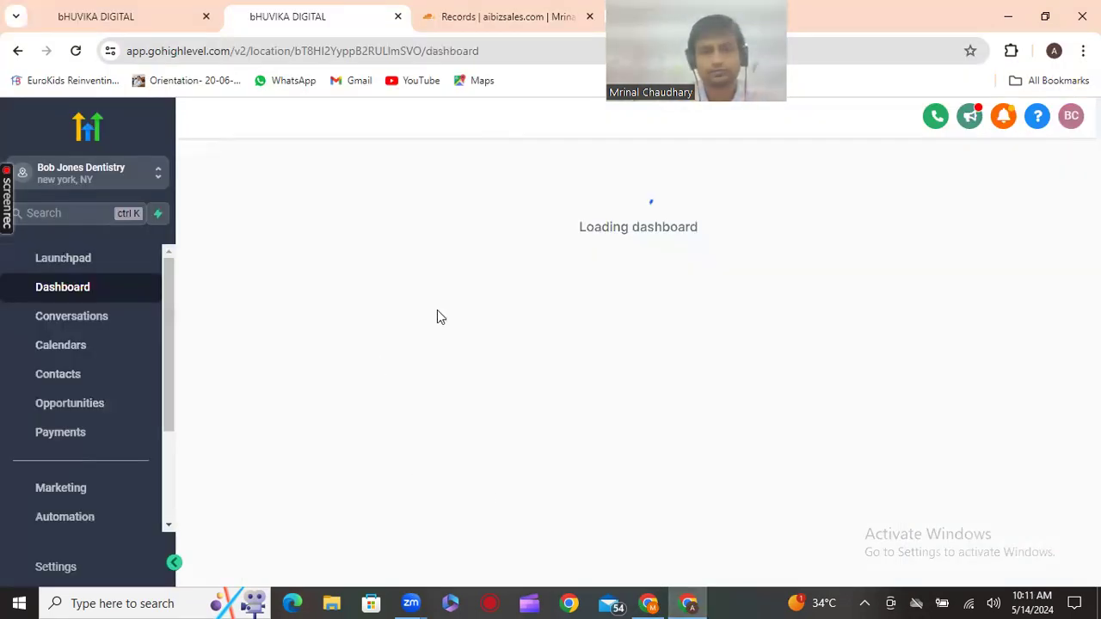
left_click(71, 357)
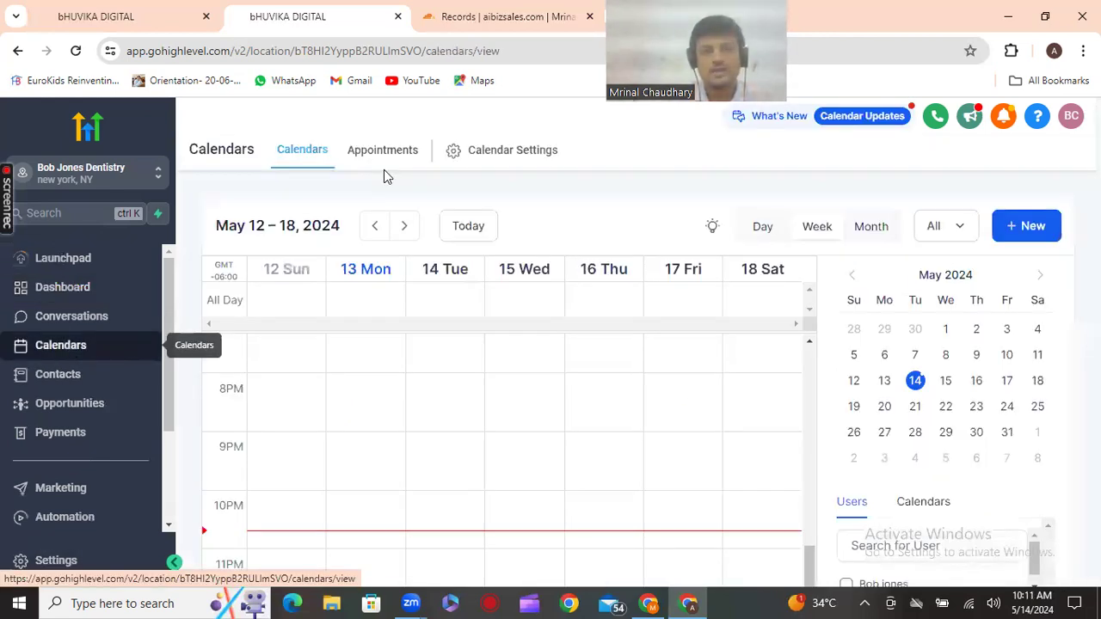
left_click(487, 152)
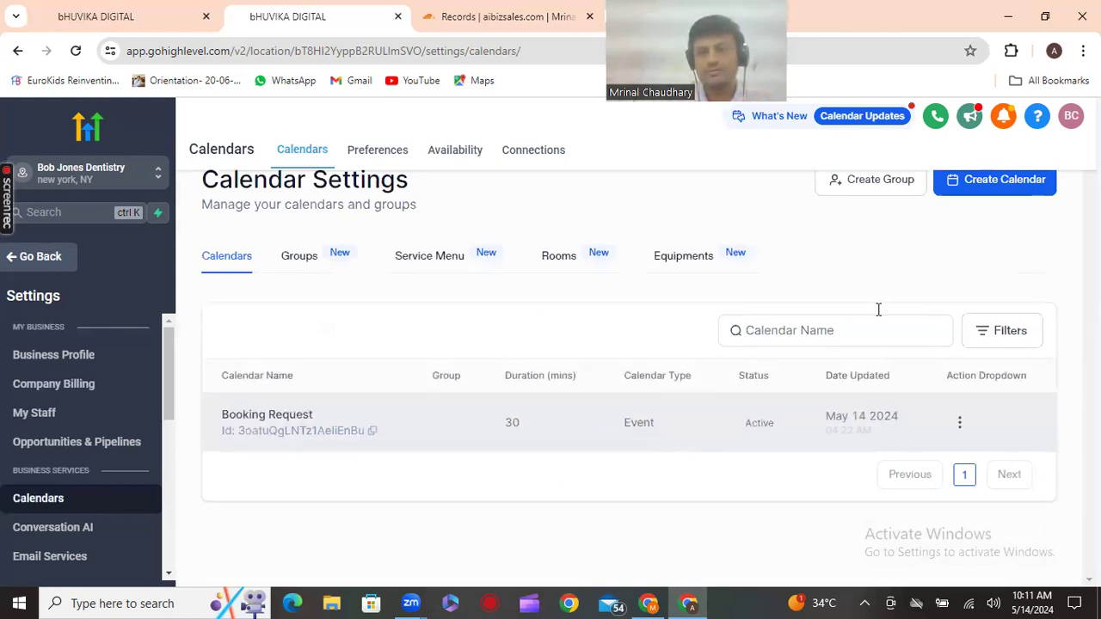
left_click(993, 183)
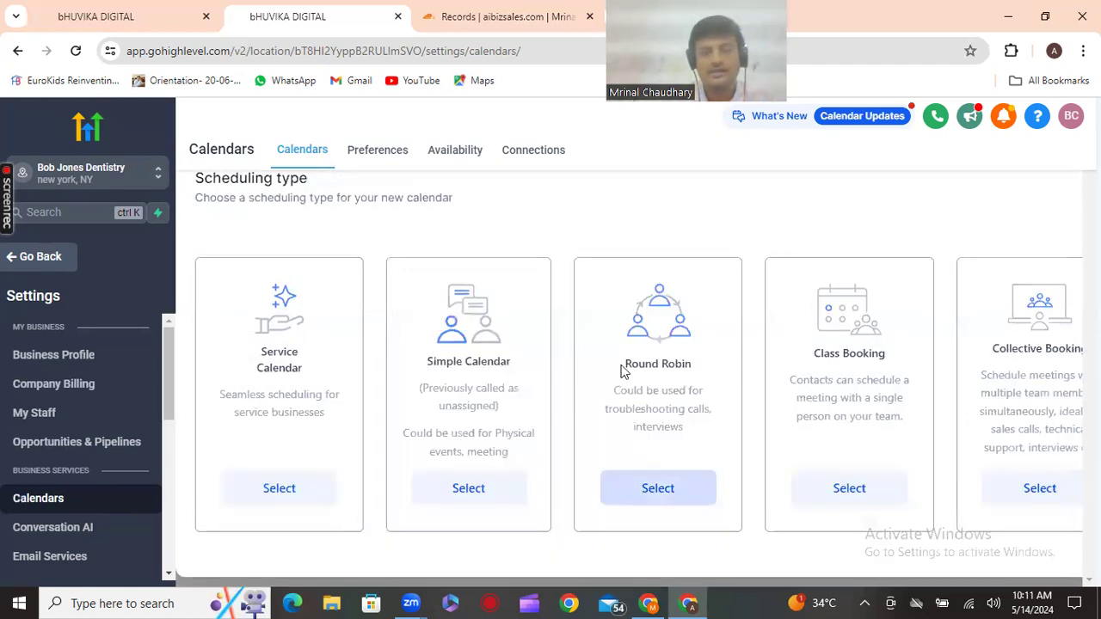
triple_click(311, 374)
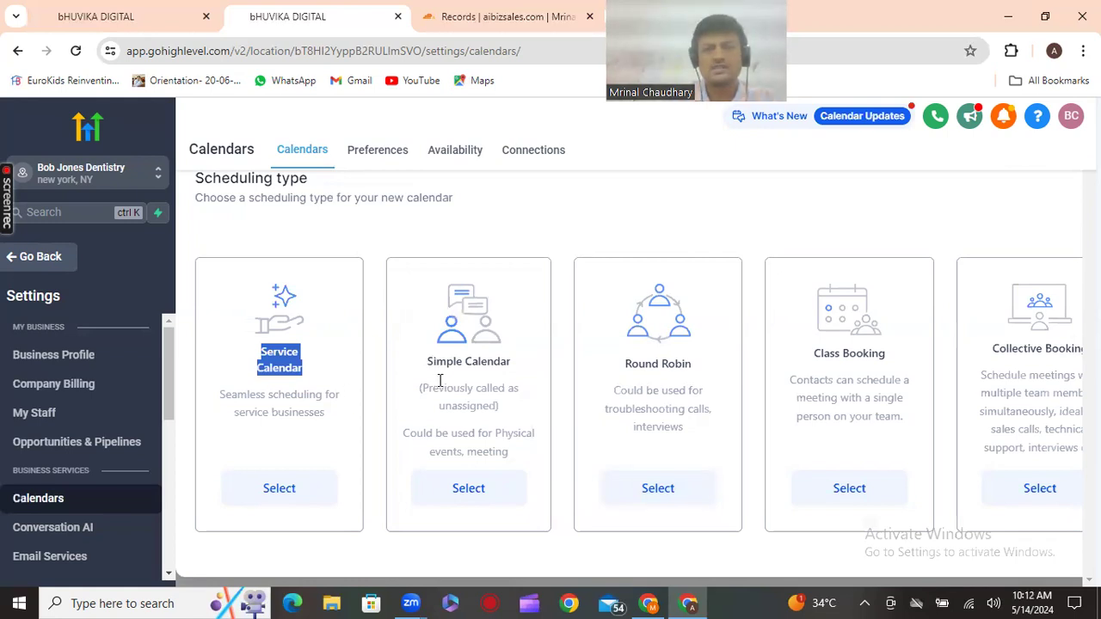
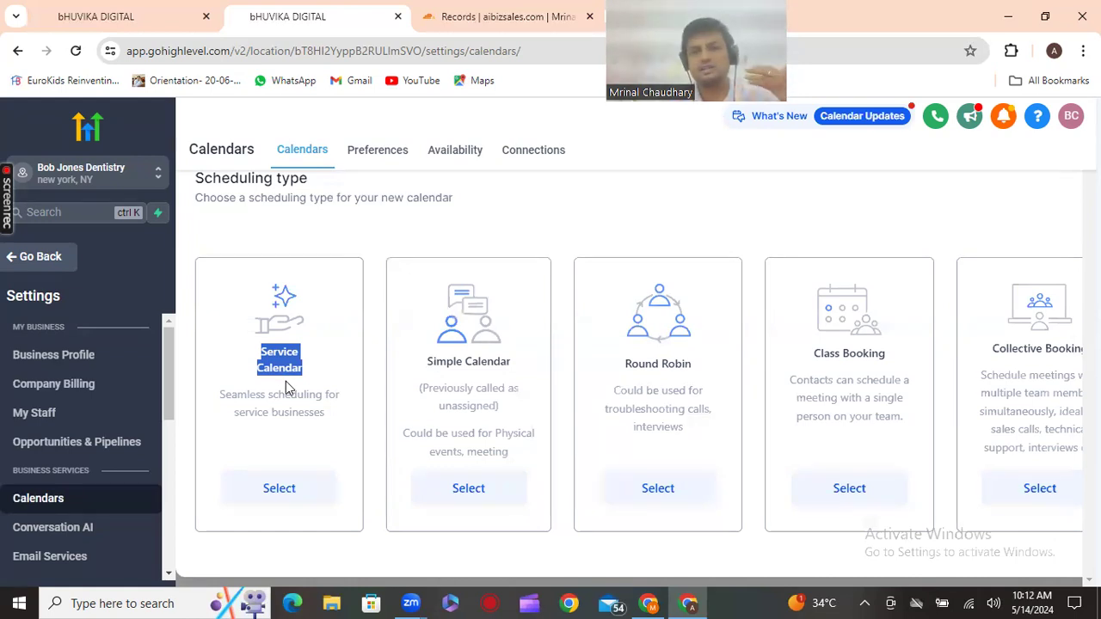
Compare the calendar types: Simple, Round Robin, Class Booking and Collective Booking
left_click(462, 383)
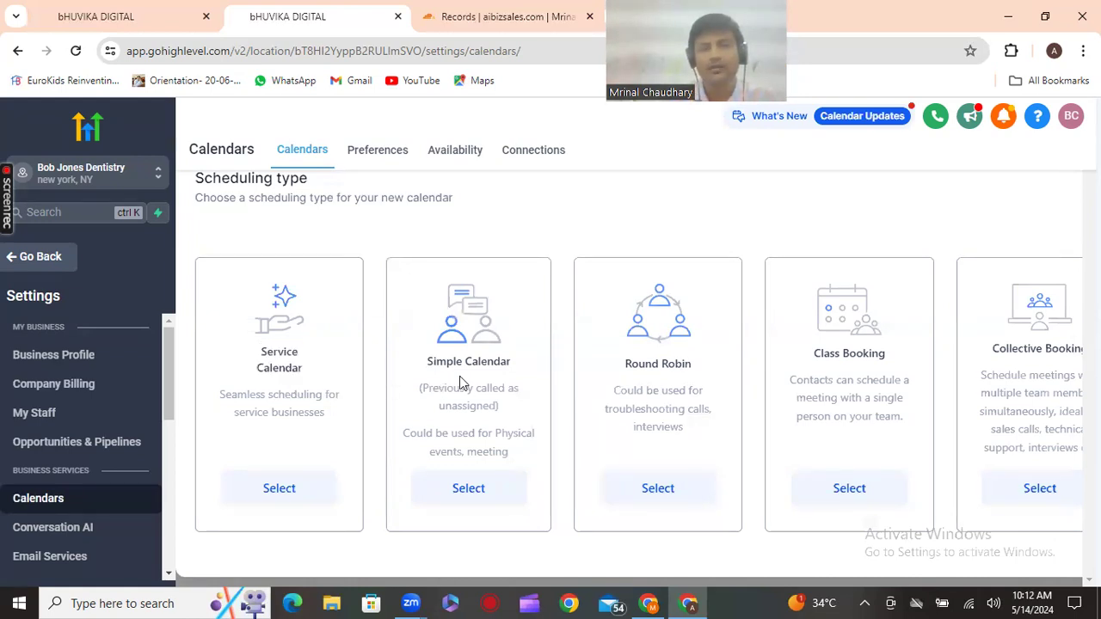
left_click_drag(432, 388, 506, 385)
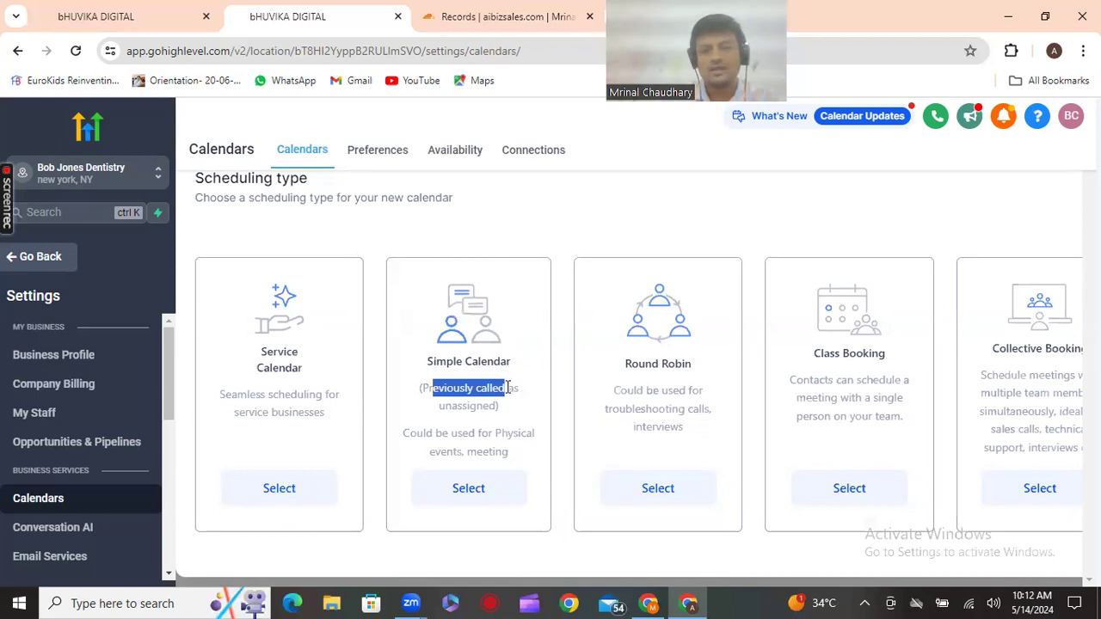
left_click_drag(626, 364, 696, 378)
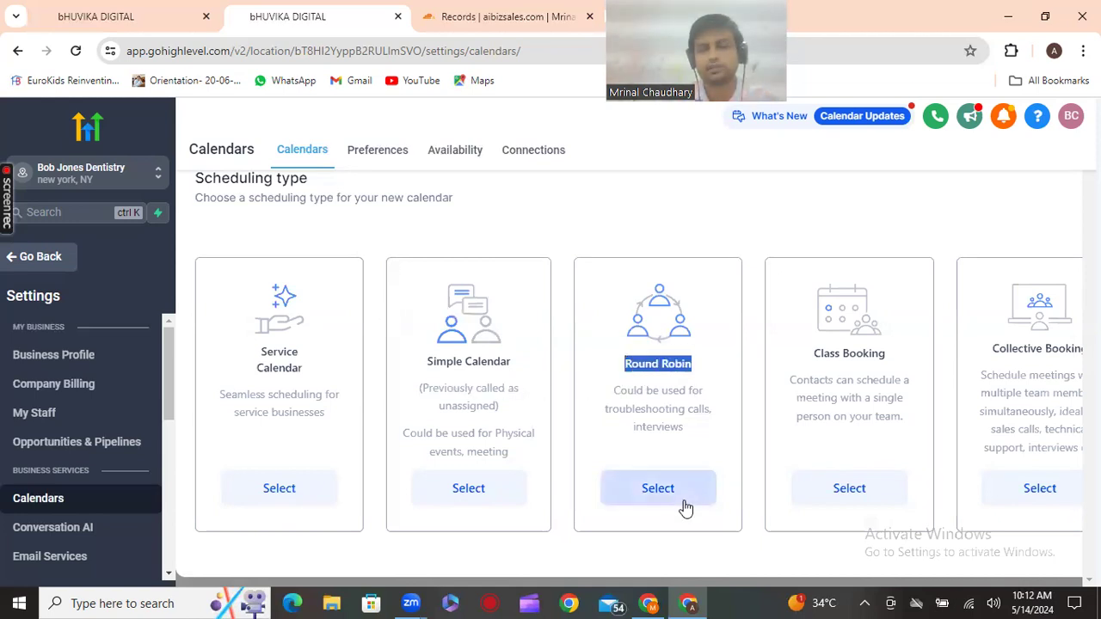
left_click_drag(814, 359, 895, 374)
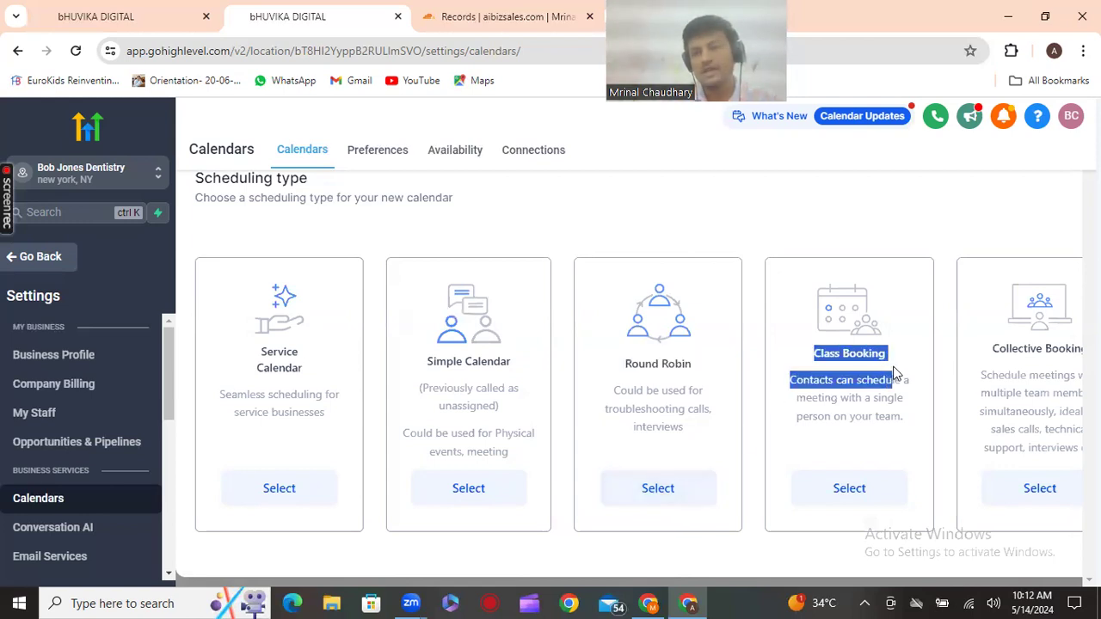
left_click_drag(1000, 349, 1037, 372)
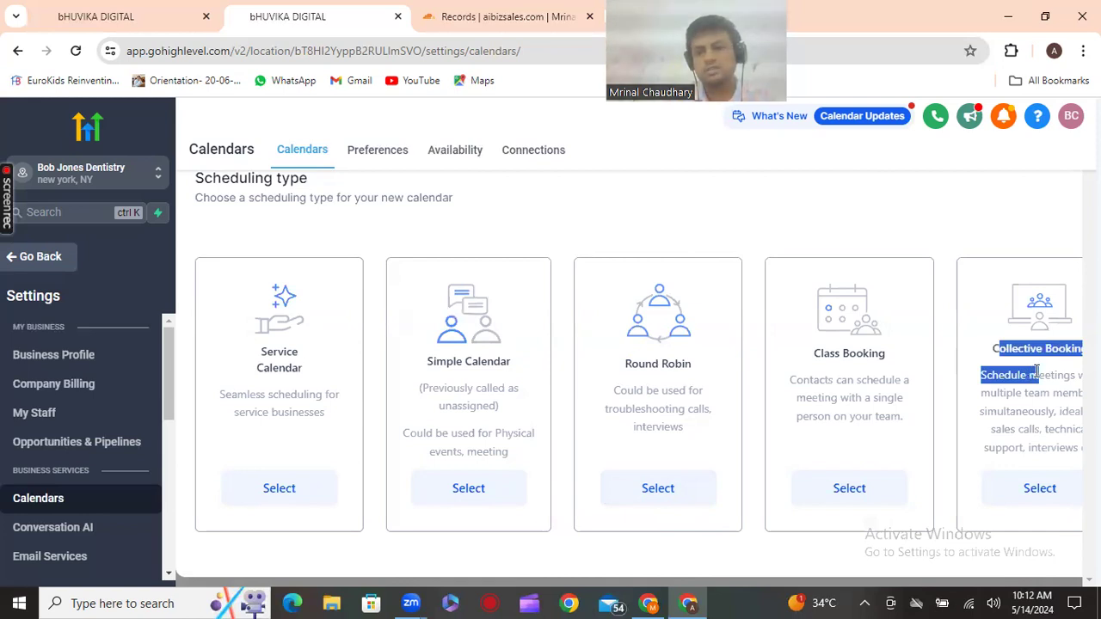
Choose Round Robin, name it 'Bob calender', add the team member, and set URL bobaibizsales
left_click(659, 488)
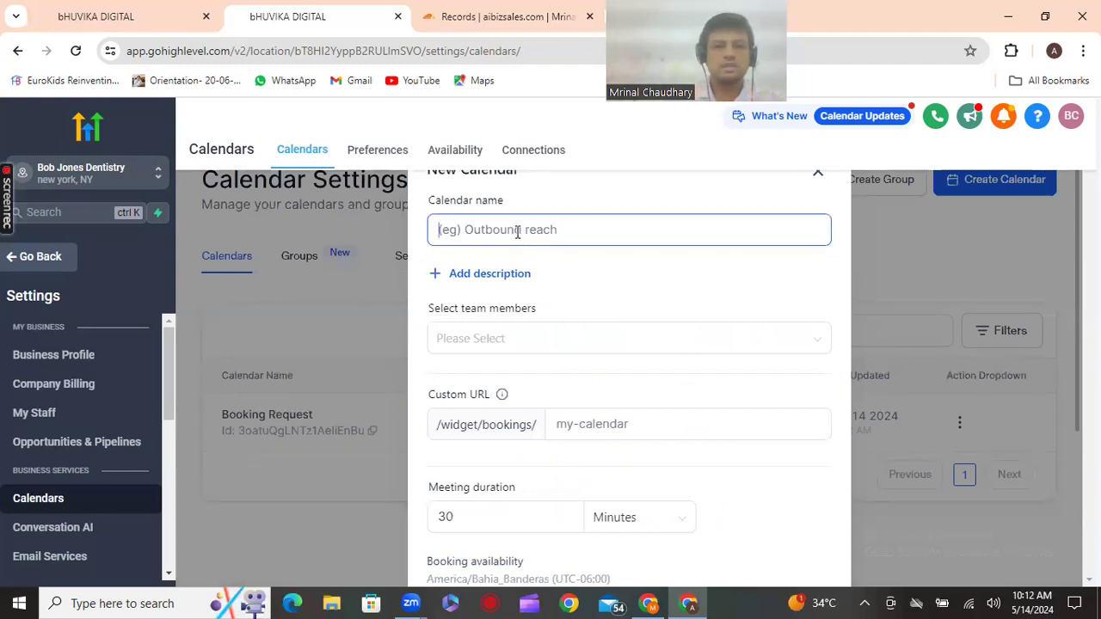
type("B")
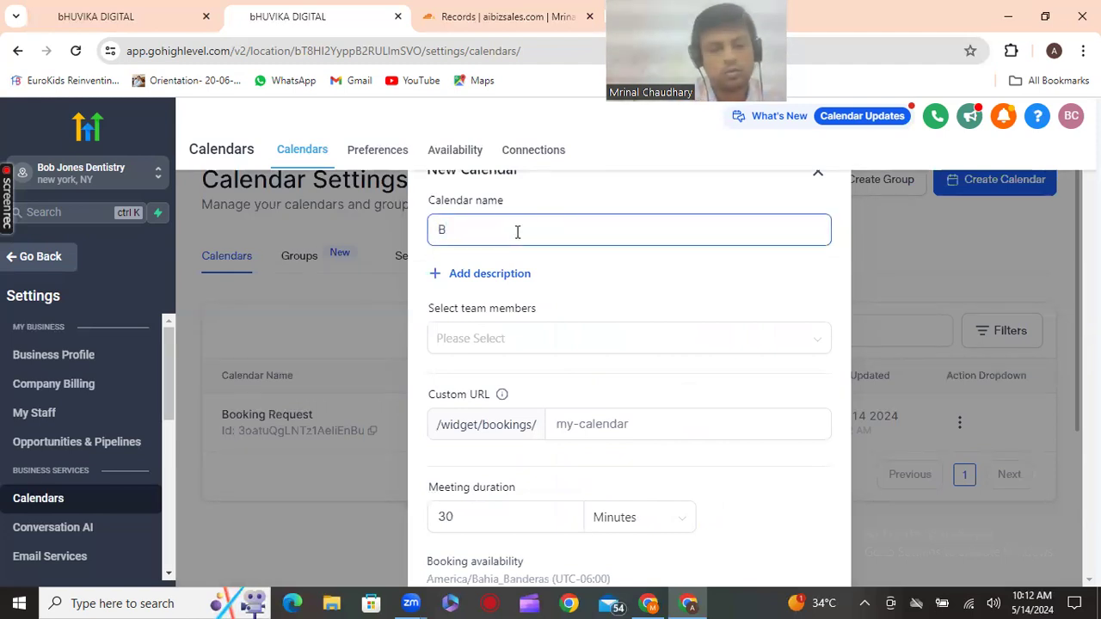
type("ob c")
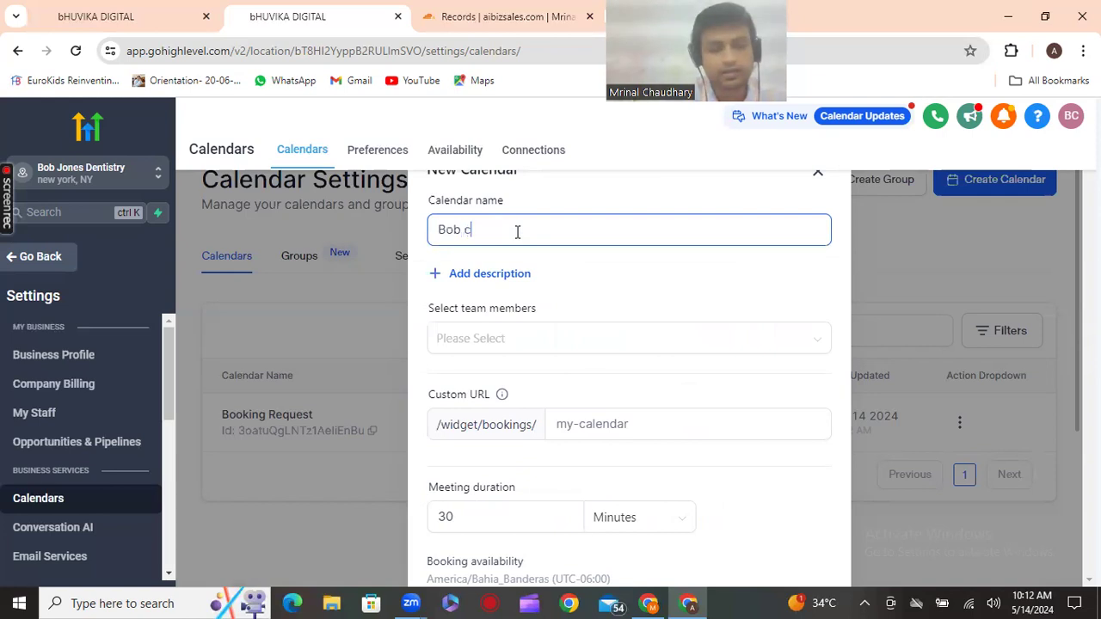
type("alender")
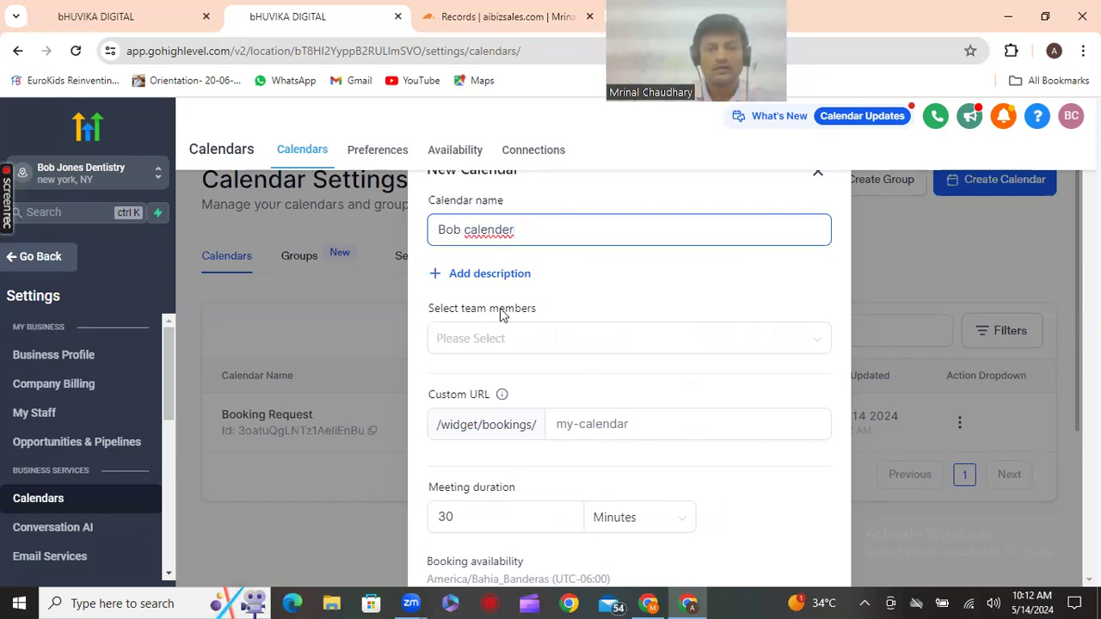
left_click(502, 344)
left_click(511, 386)
left_click(619, 444)
left_click(619, 441)
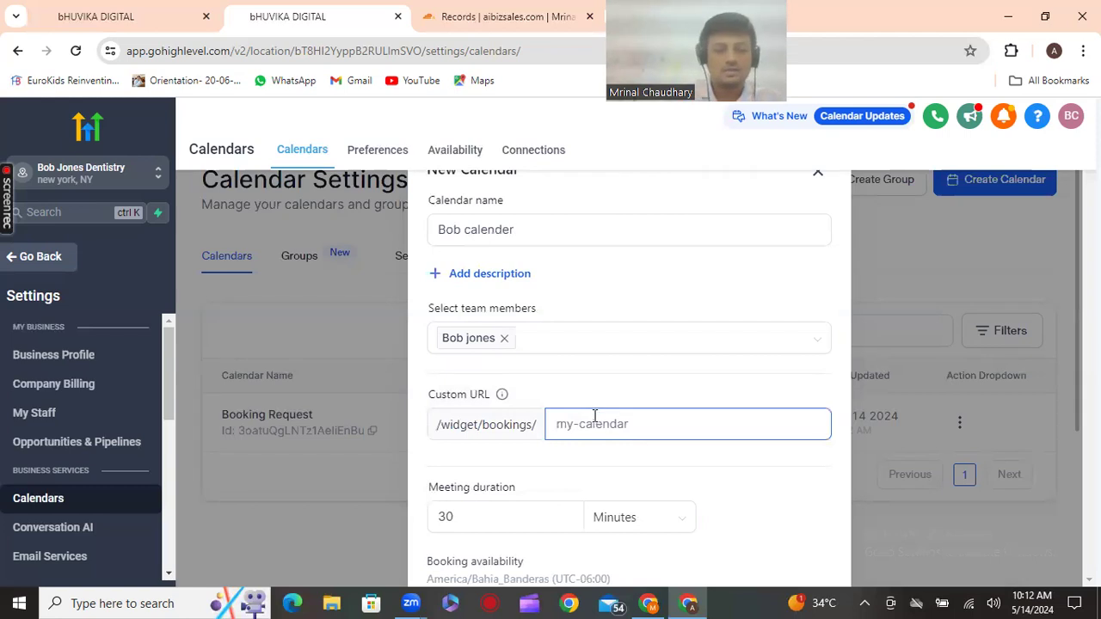
type("bo")
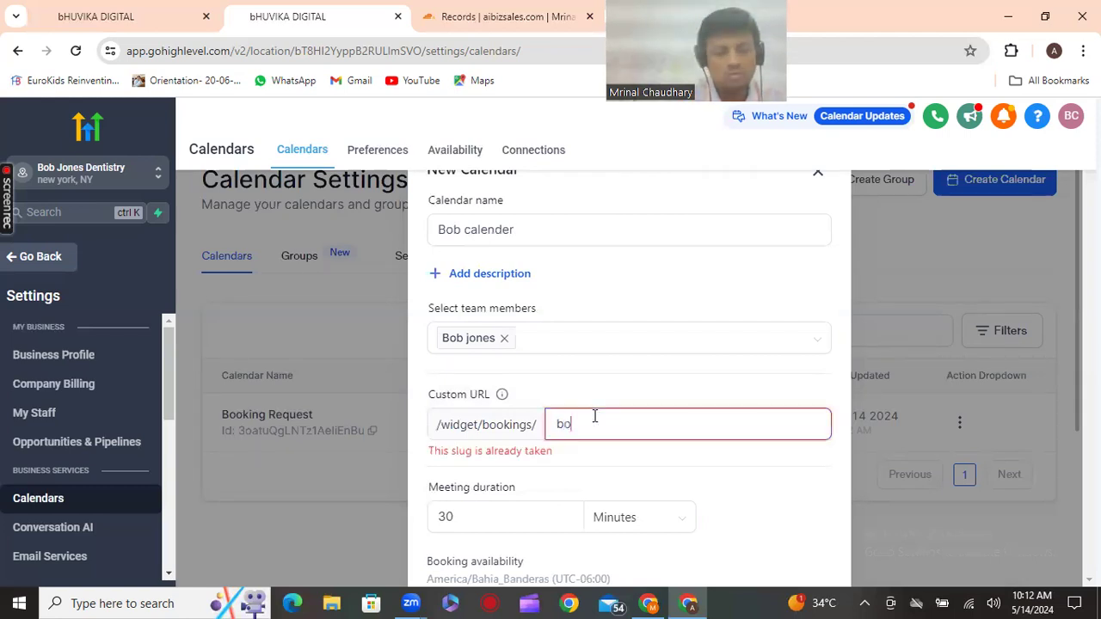
type("baibiz")
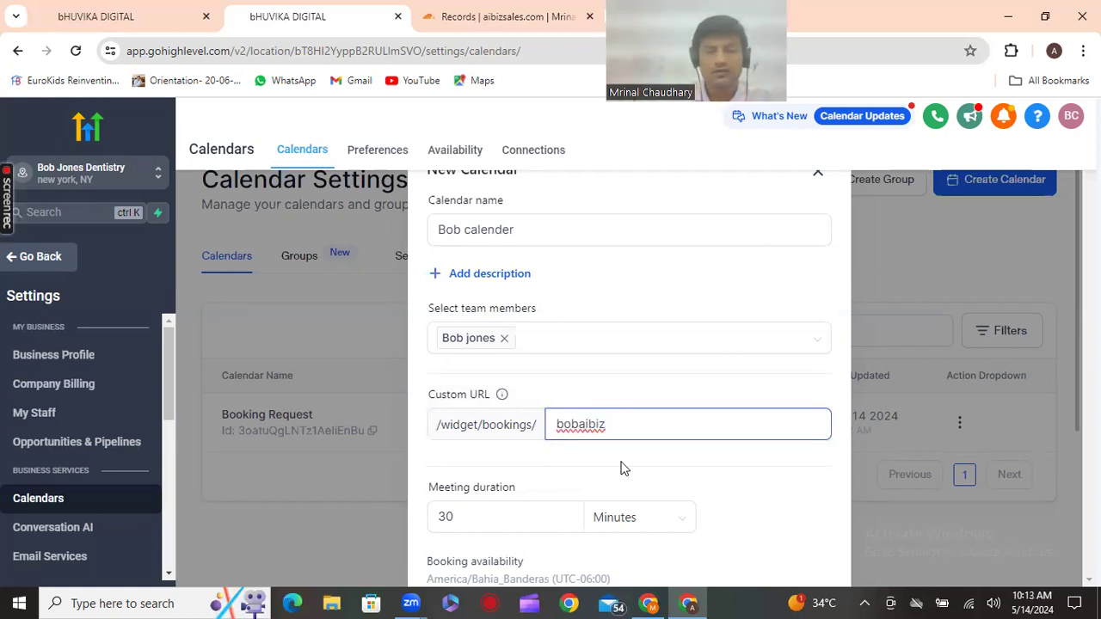
type("sale")
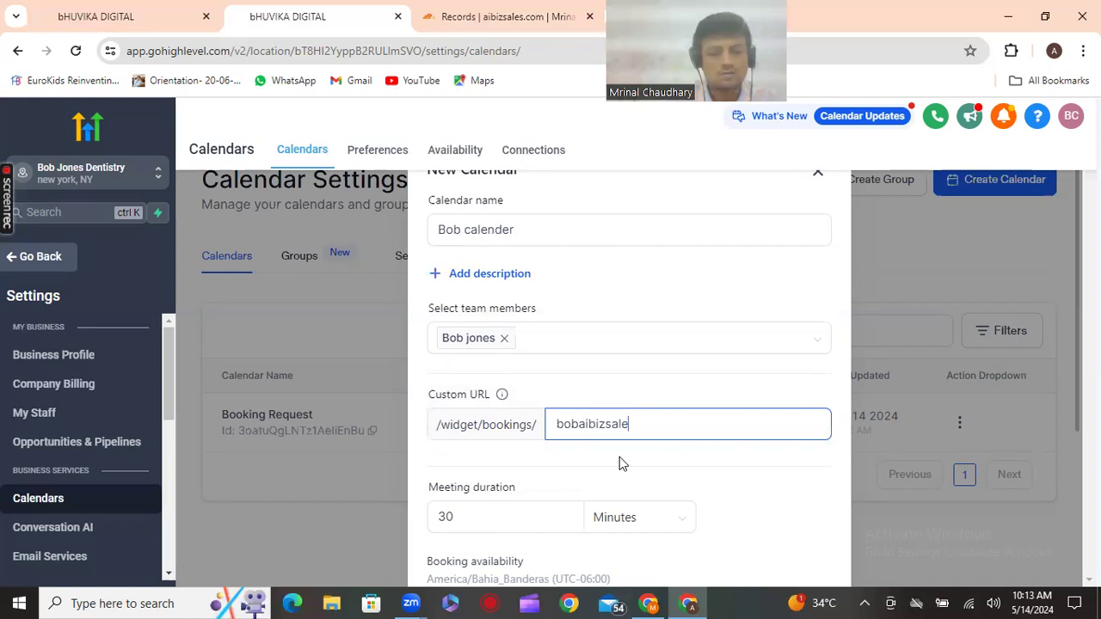
left_click(609, 475)
scroll(608, 472, "down", 2)
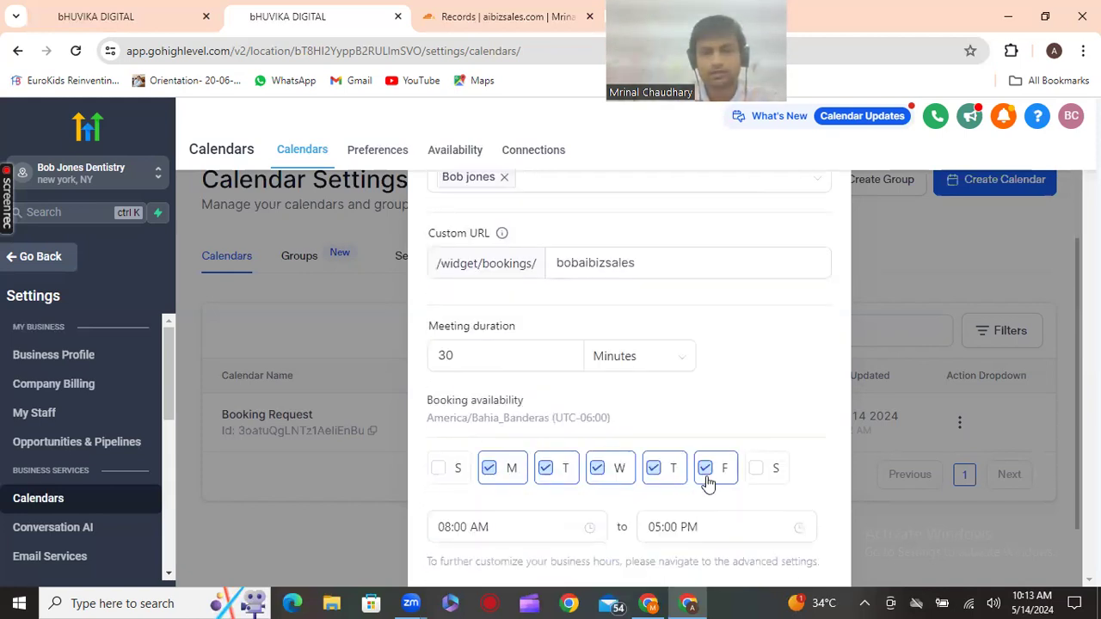
Set availability from 09:00 AM to 06:30 PM and confirm to create the calendar
scroll(709, 485, "down", 1)
left_click(537, 450)
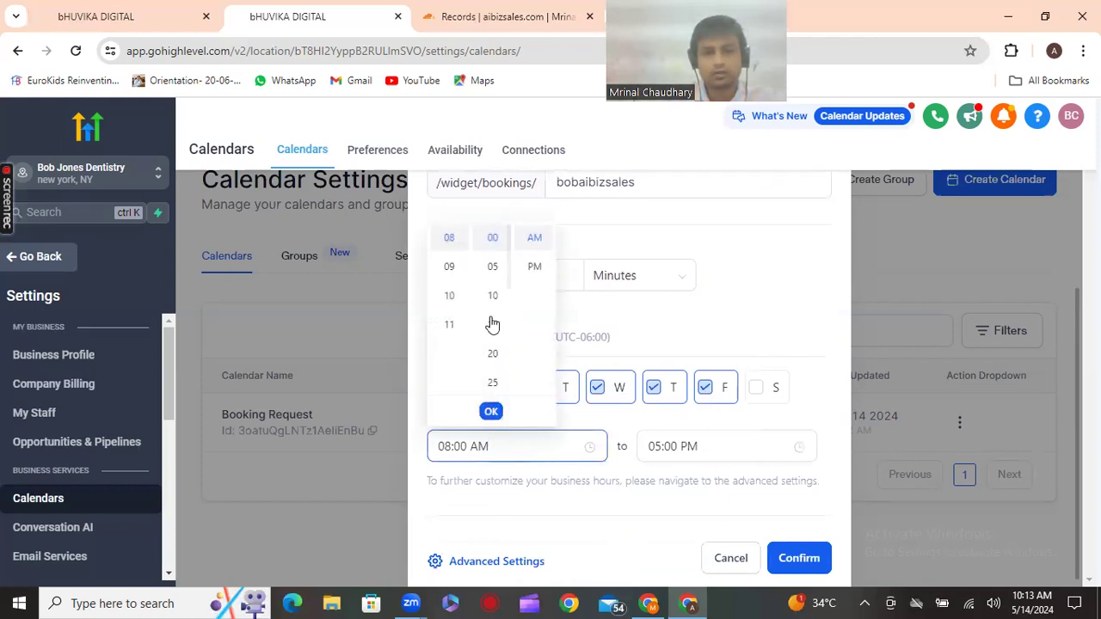
left_click(451, 275)
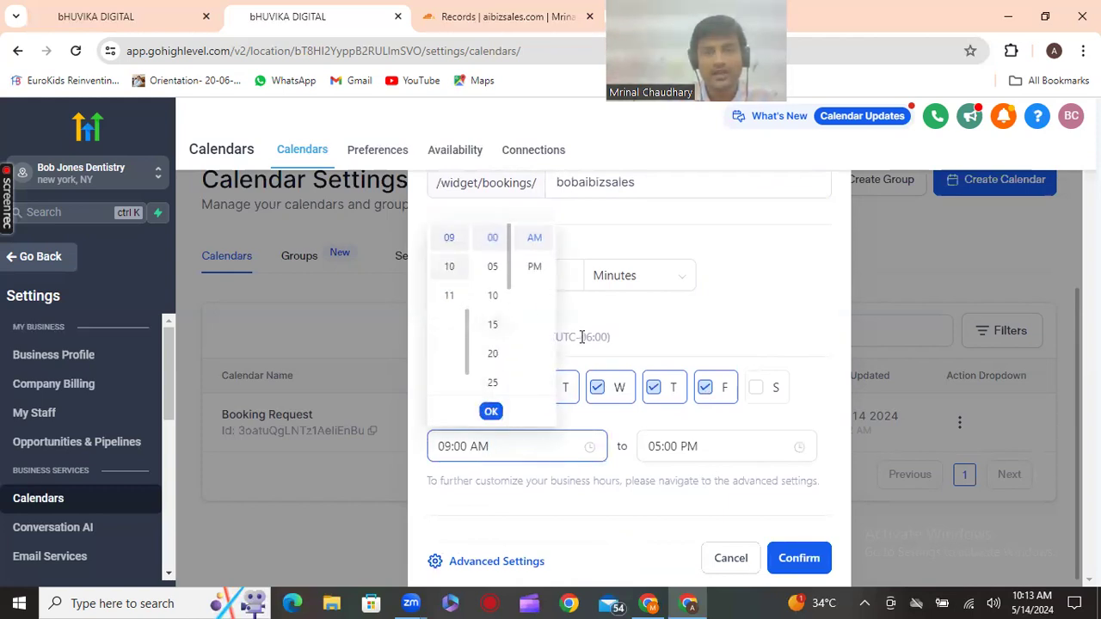
left_click(665, 455)
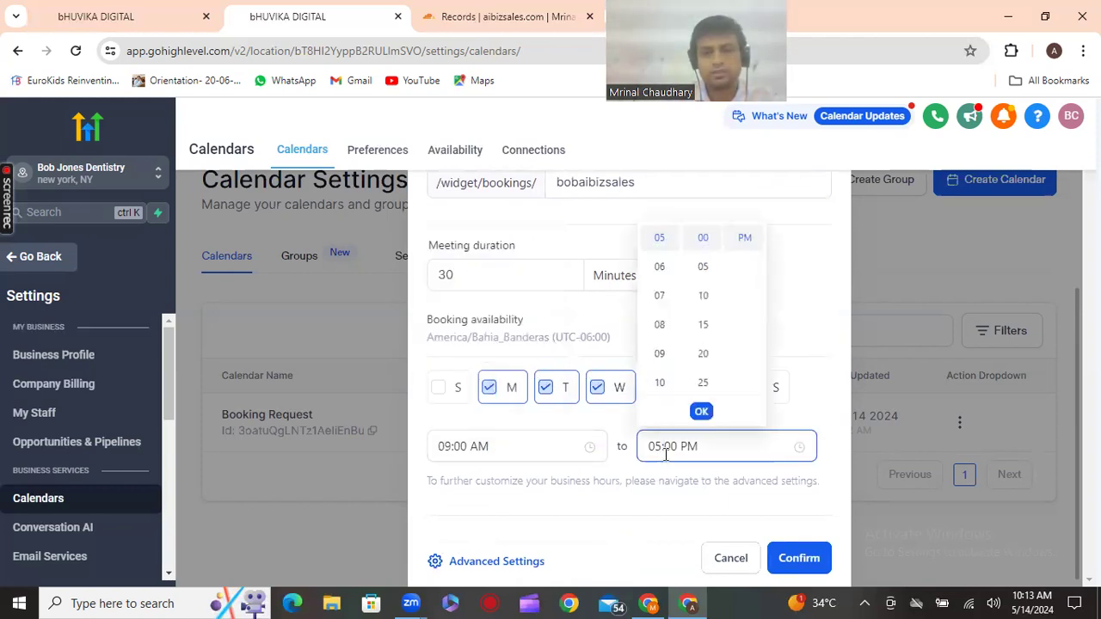
left_click(666, 273)
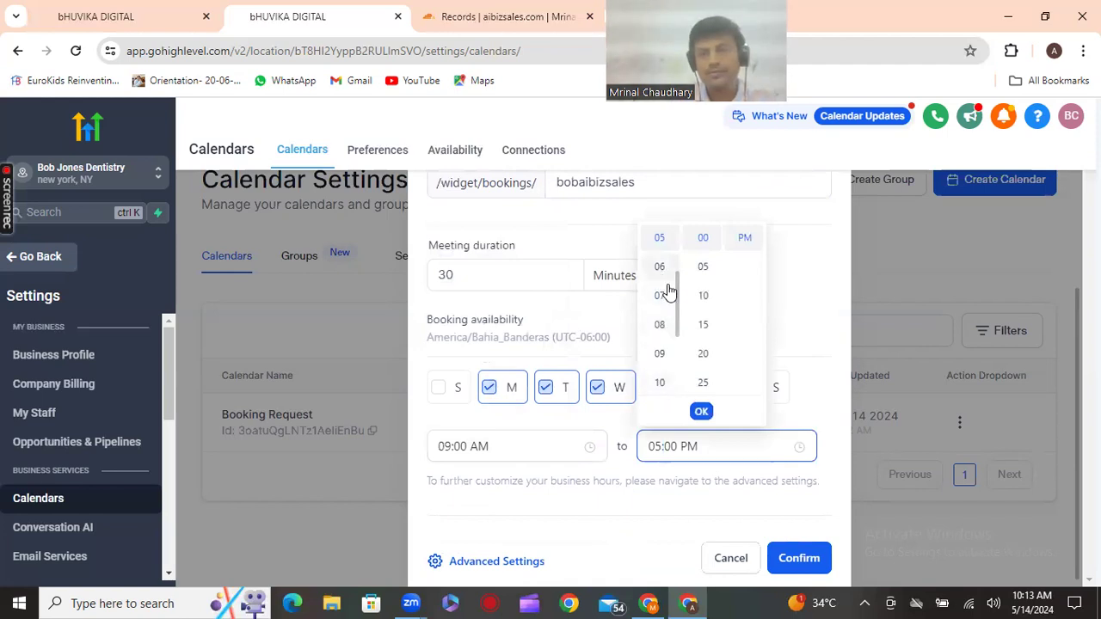
scroll(711, 389, "down", 1)
scroll(712, 393, "down", 2)
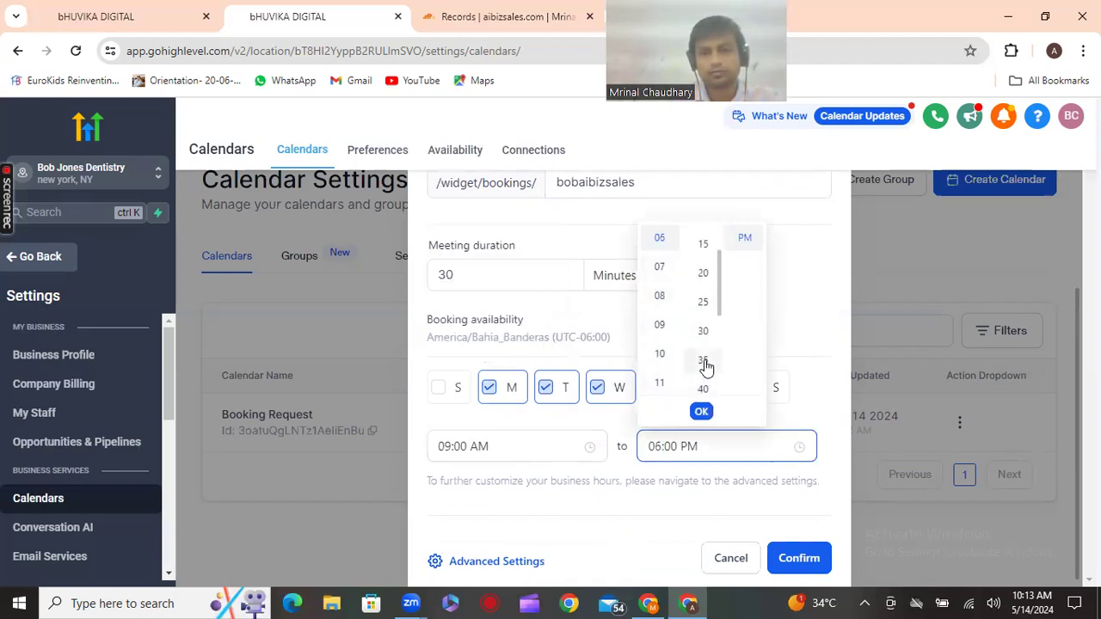
left_click(703, 332)
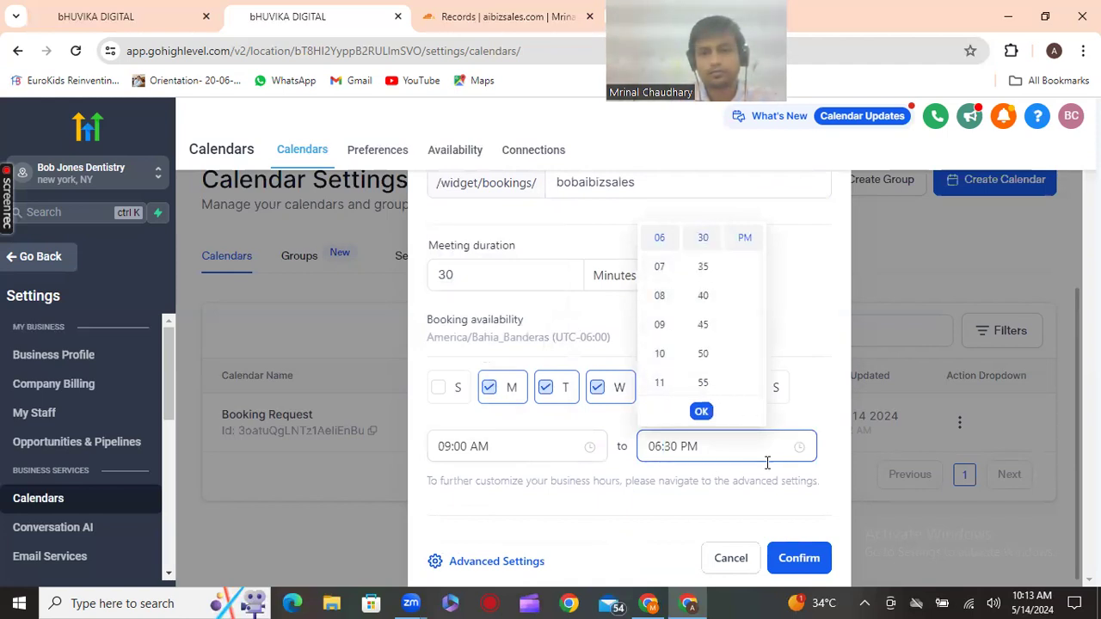
left_click(702, 412)
left_click(817, 553)
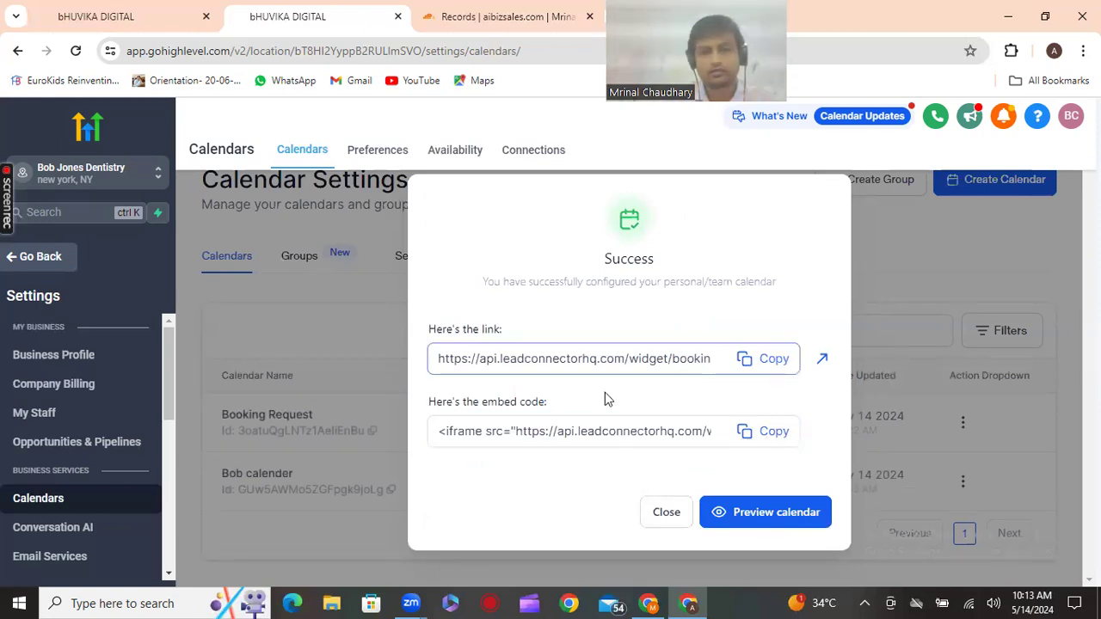
Copy the embed code, preview the calendar, then open the Bob calender row's actions menu
left_click(757, 436)
left_click(768, 514)
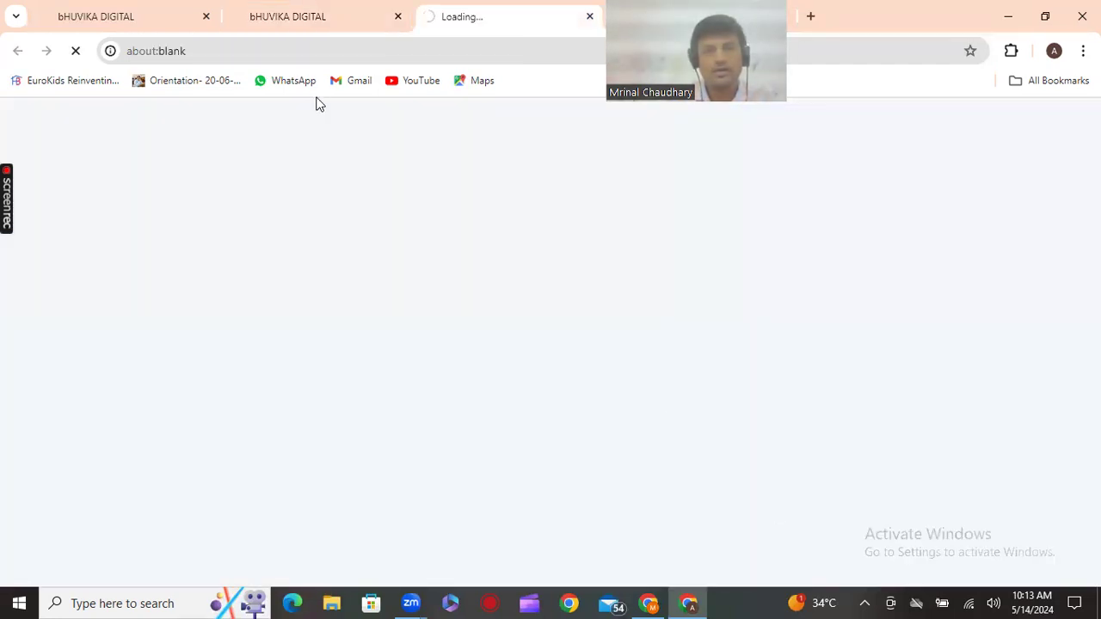
left_click(299, 15)
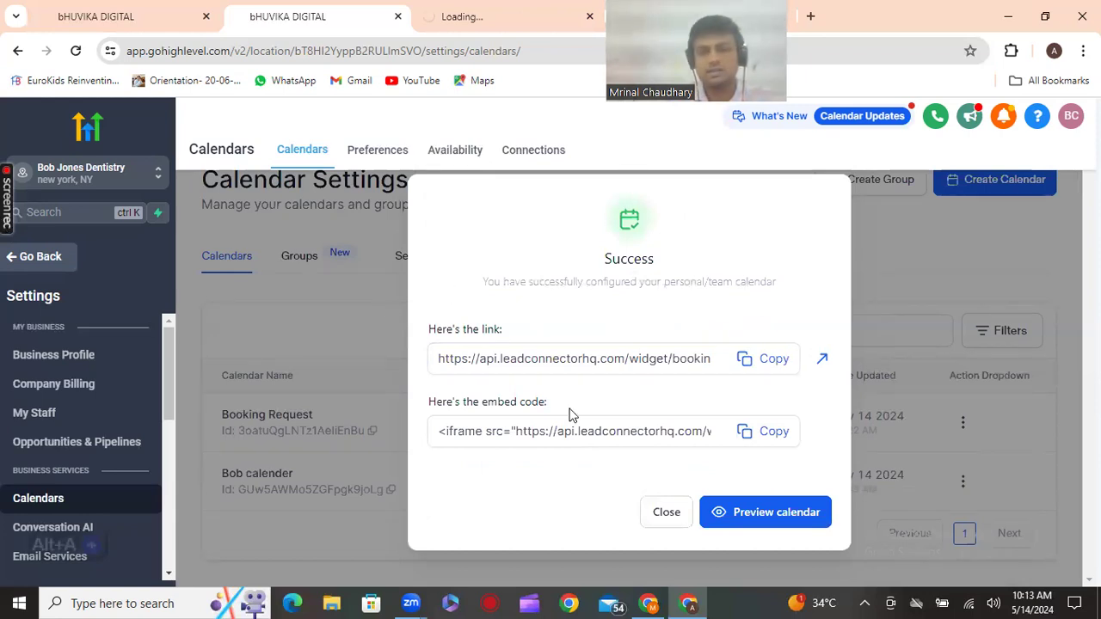
left_click(669, 514)
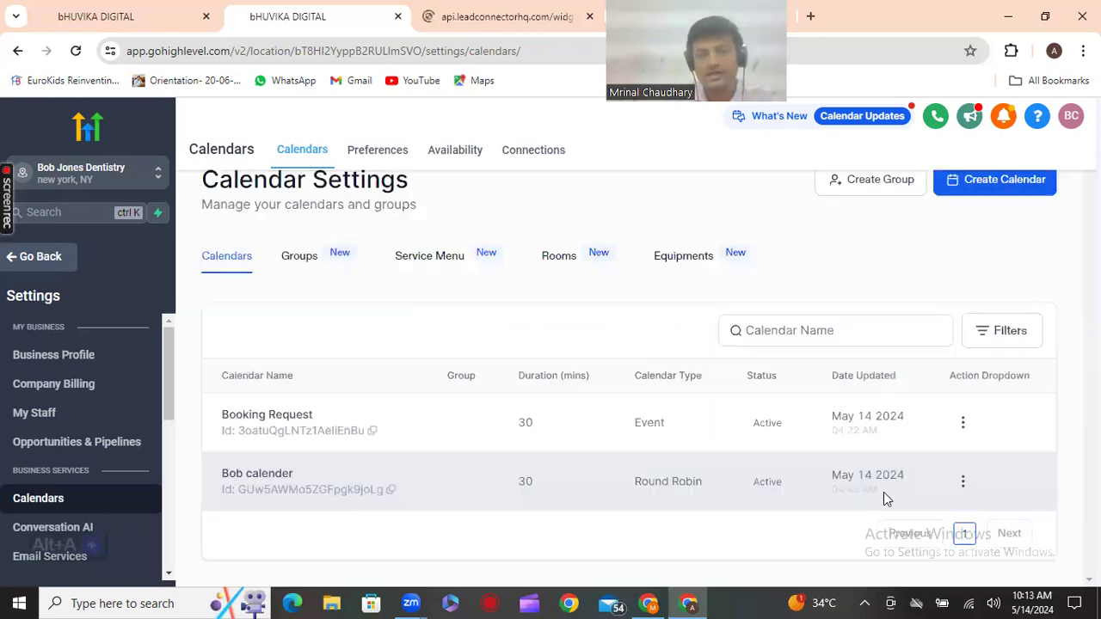
left_click(967, 484)
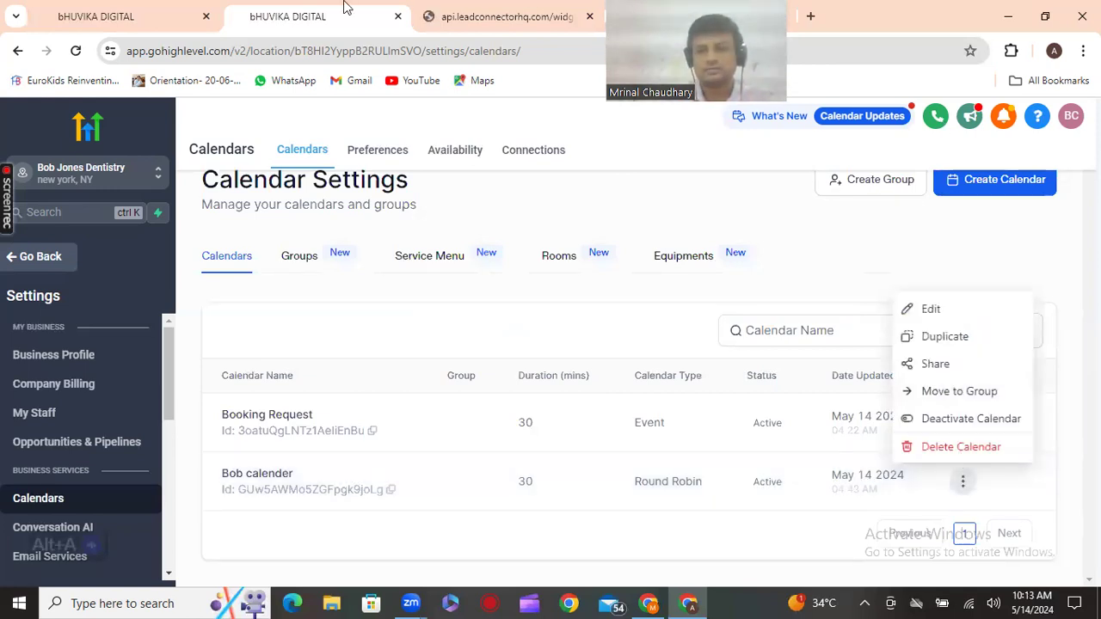
Edit Bob calender, giving its team member High Priority and Google Meet as meeting location
left_click(928, 312)
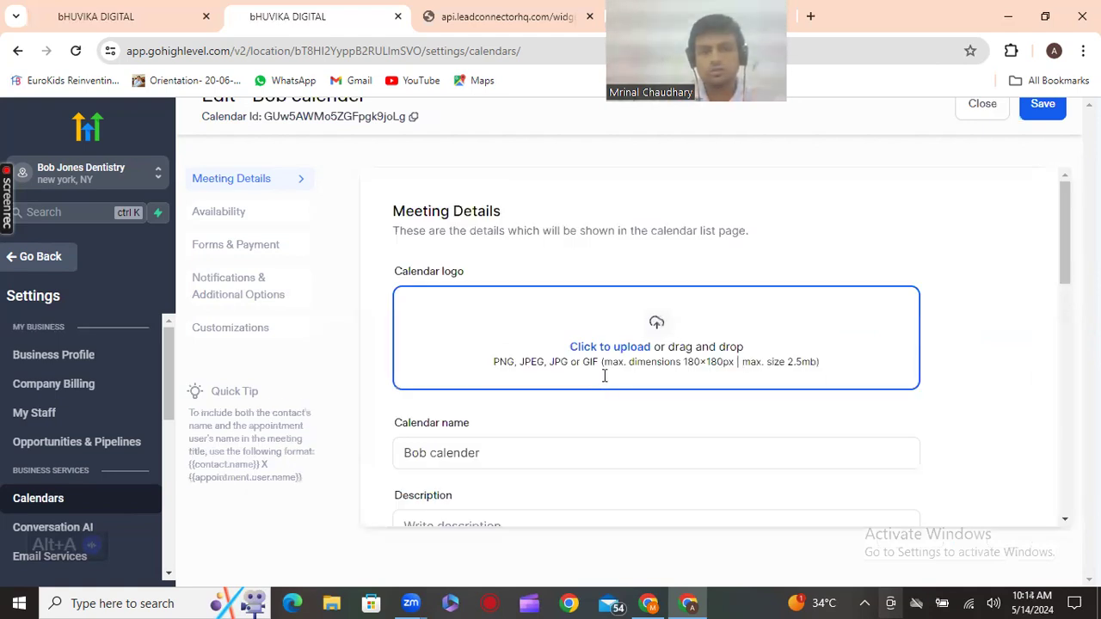
scroll(606, 378, "down", 2)
scroll(605, 375, "down", 2)
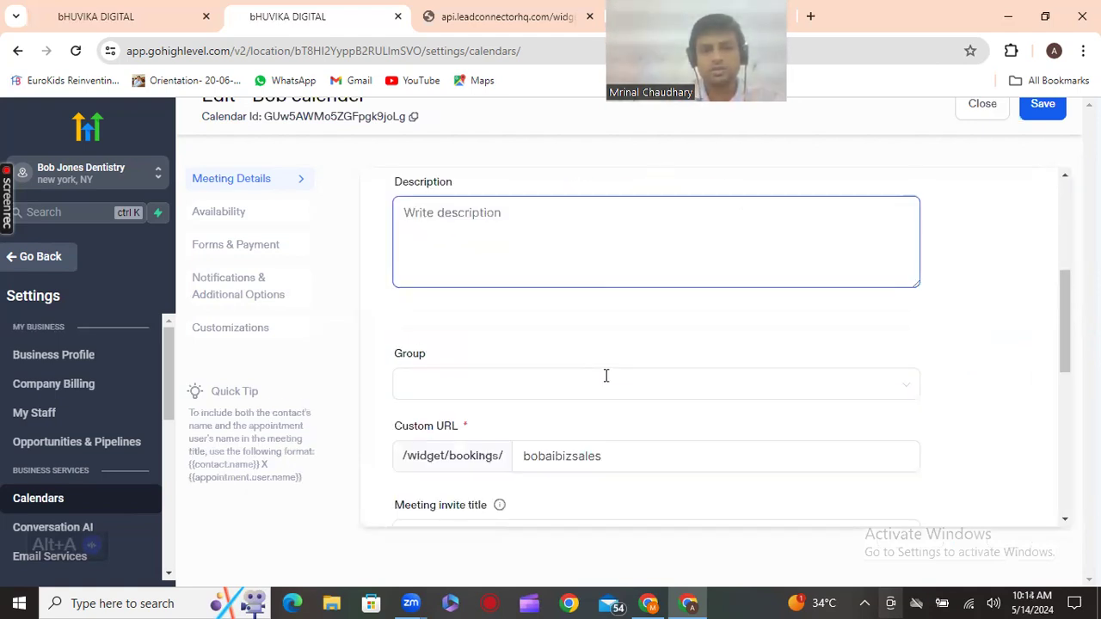
scroll(605, 375, "down", 1)
scroll(607, 376, "down", 2)
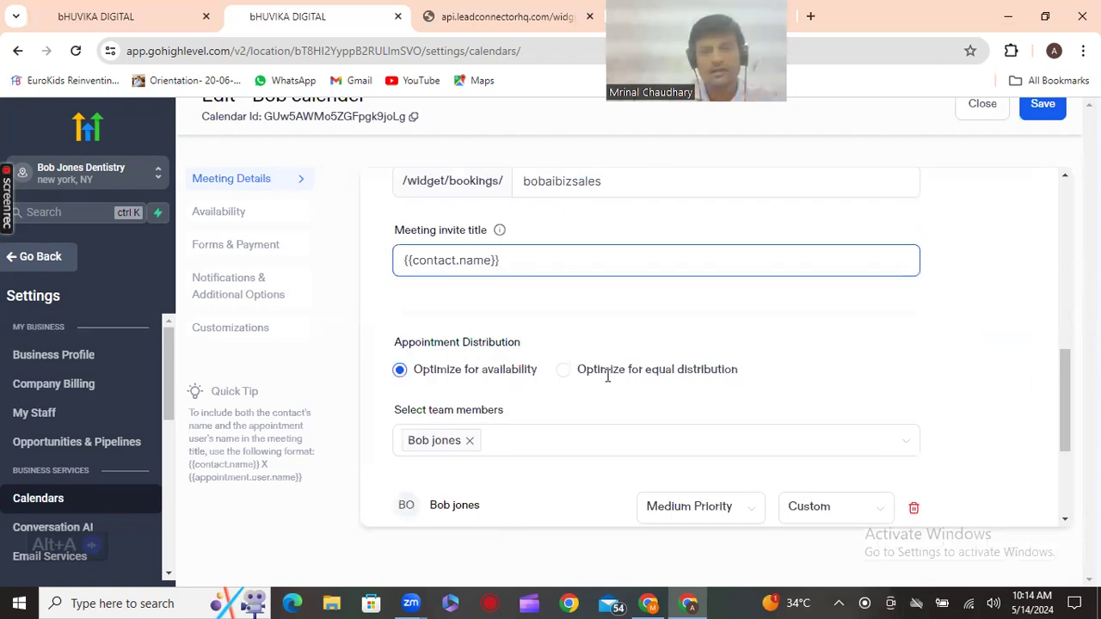
scroll(607, 376, "down", 1)
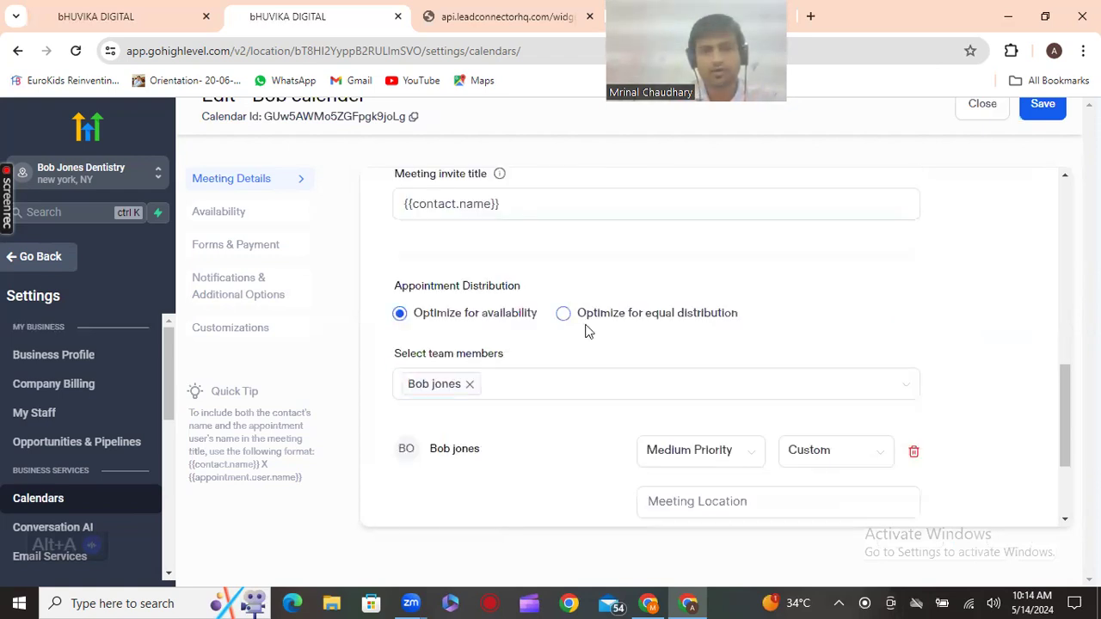
scroll(588, 332, "down", 2)
left_click(721, 297)
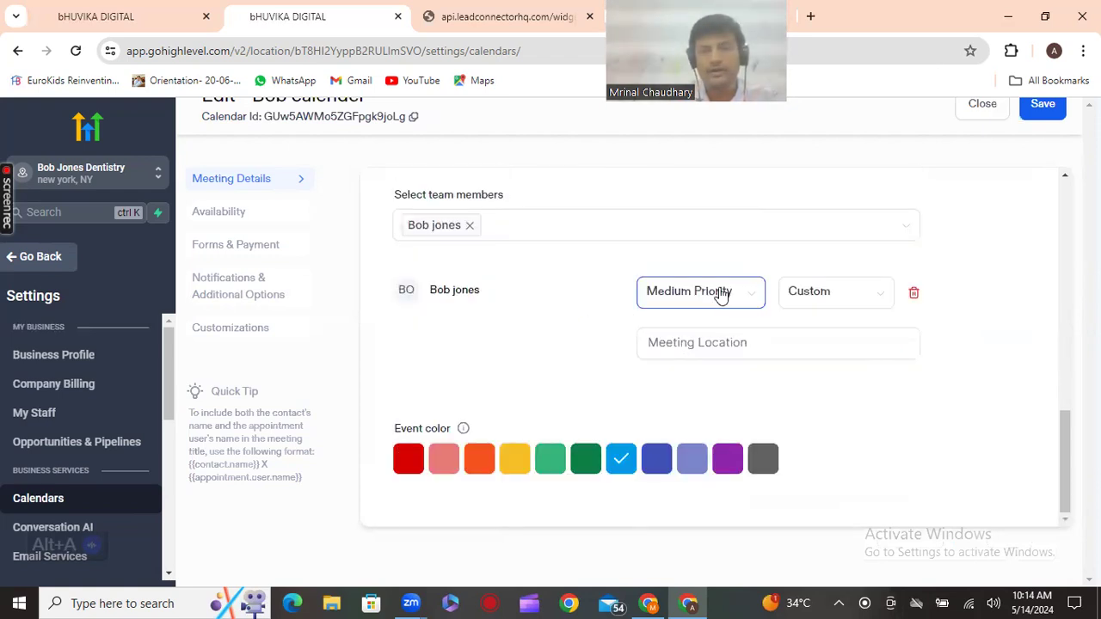
left_click(860, 300)
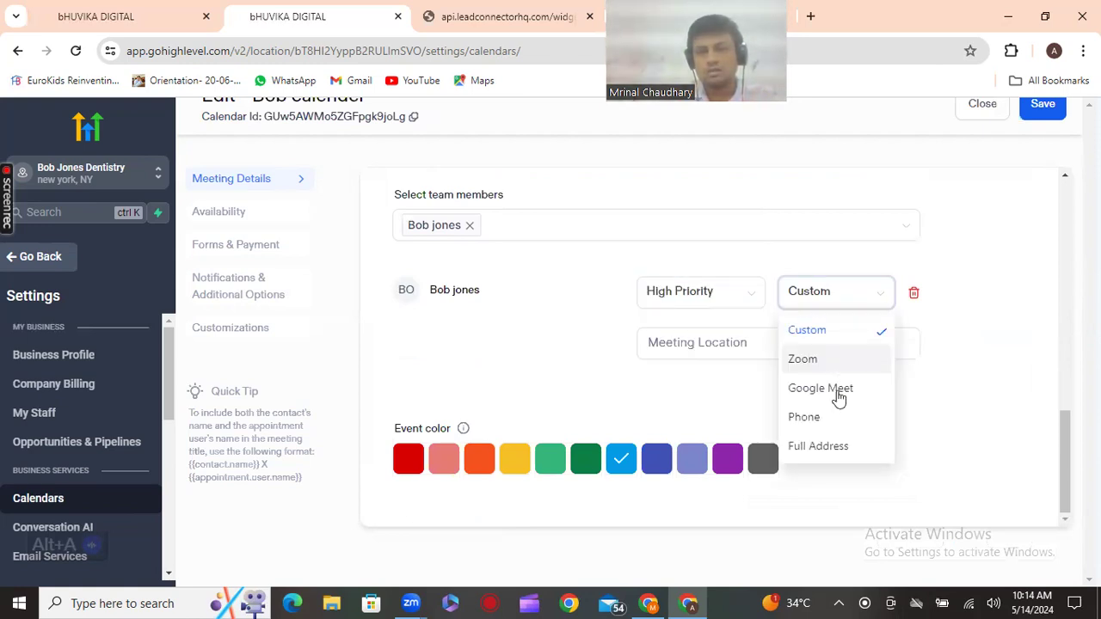
left_click(839, 392)
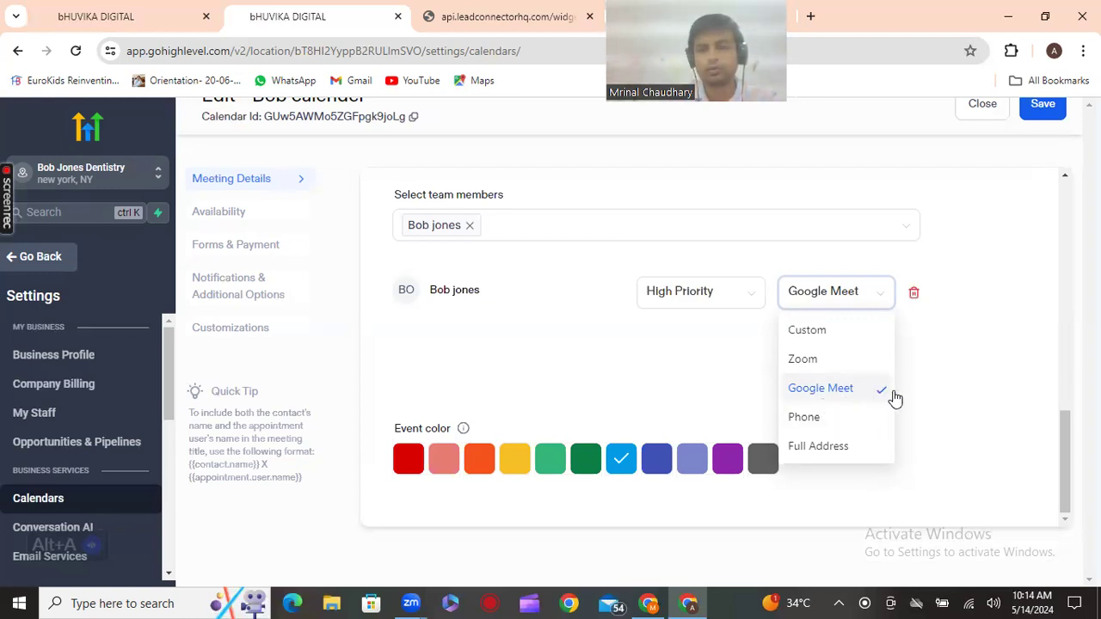
left_click(937, 396)
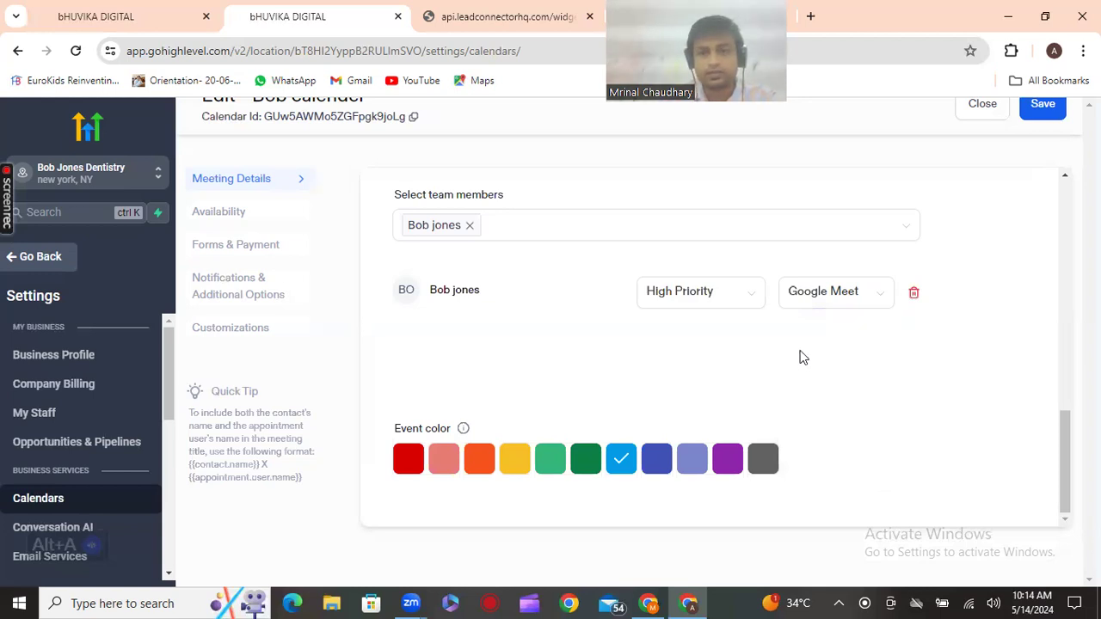
scroll(808, 351, "up", 3)
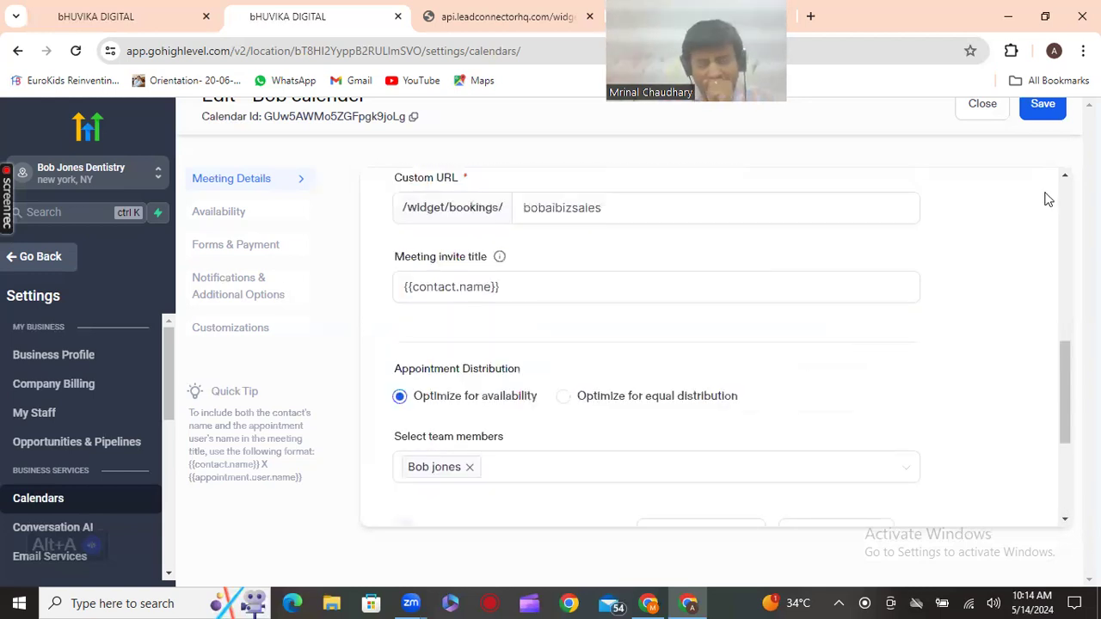
Open Availability and check the 30-minute meeting interval and duration
left_click(201, 221)
scroll(699, 353, "down", 2)
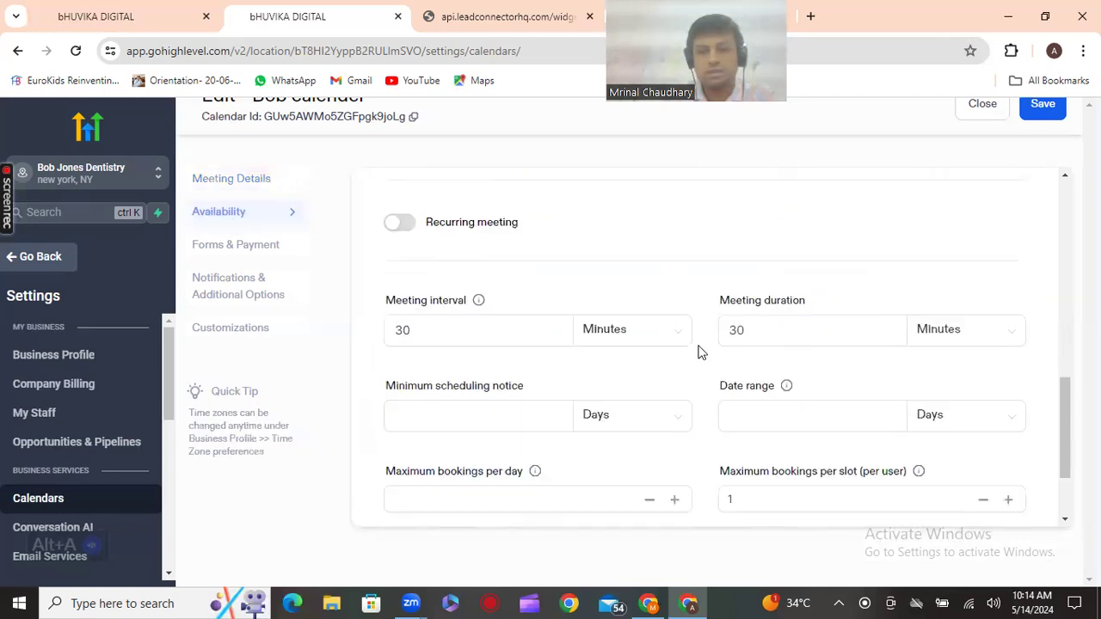
scroll(662, 315, "up", 3)
scroll(631, 271, "up", 4)
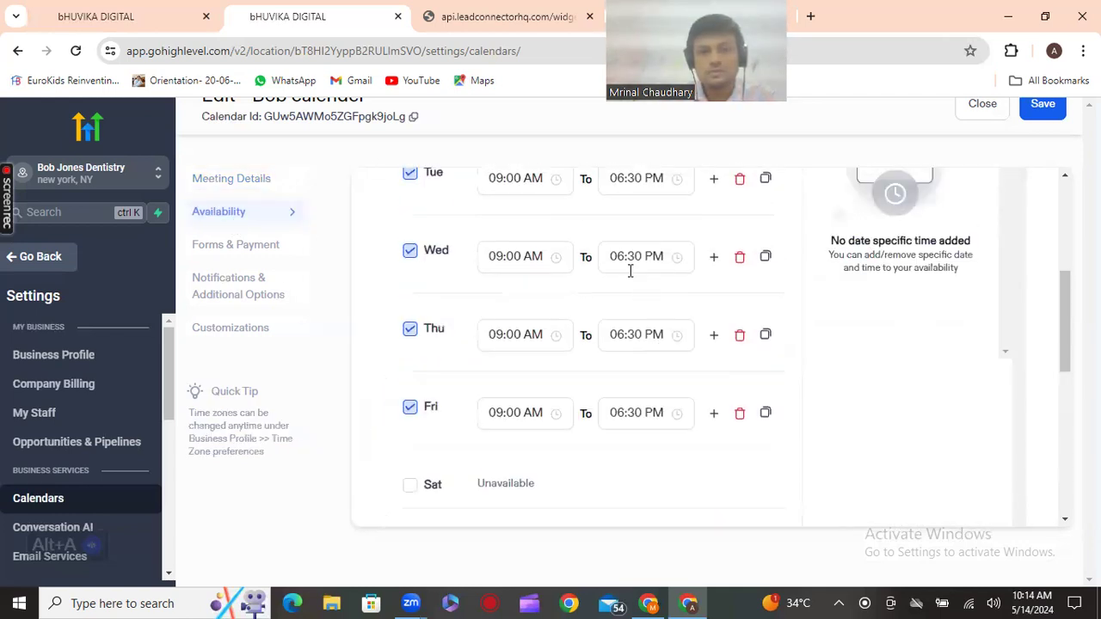
scroll(631, 271, "down", 6)
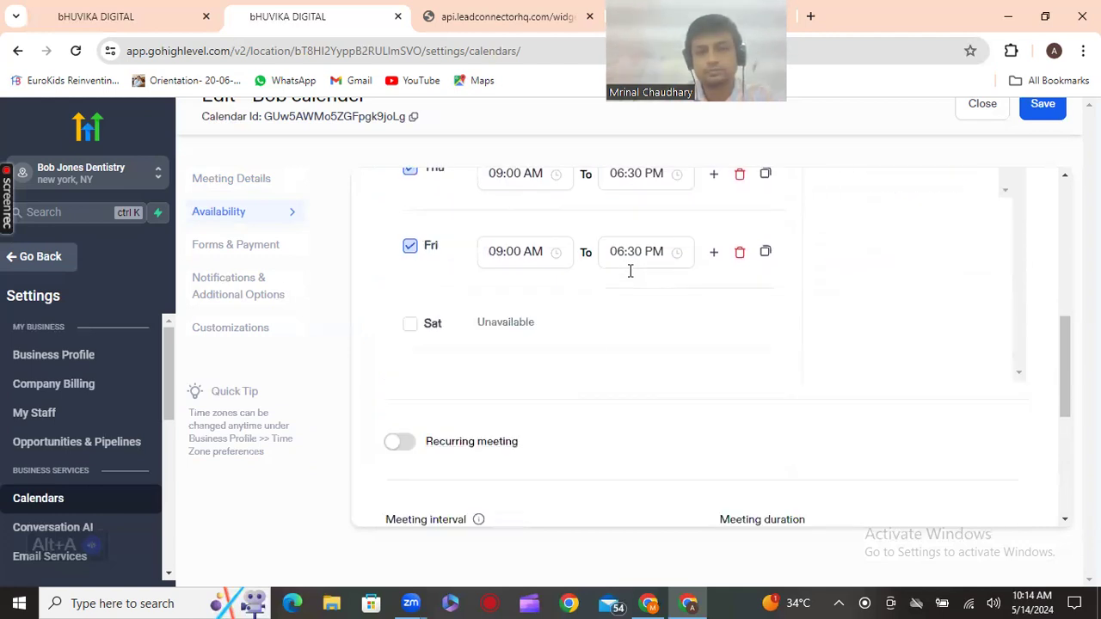
left_click(444, 310)
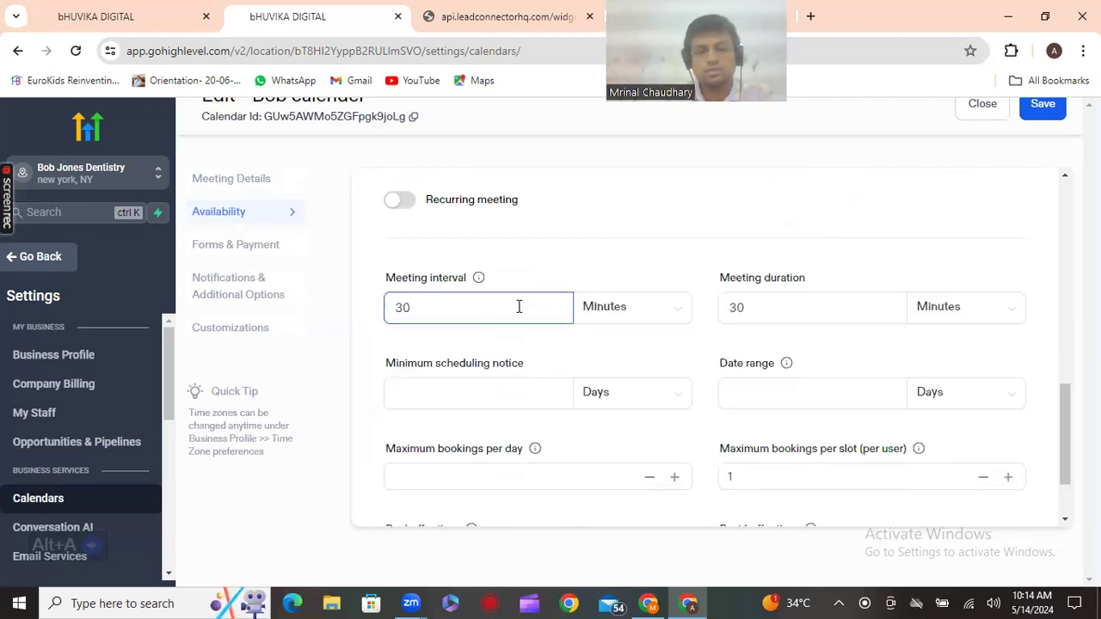
left_click(803, 313)
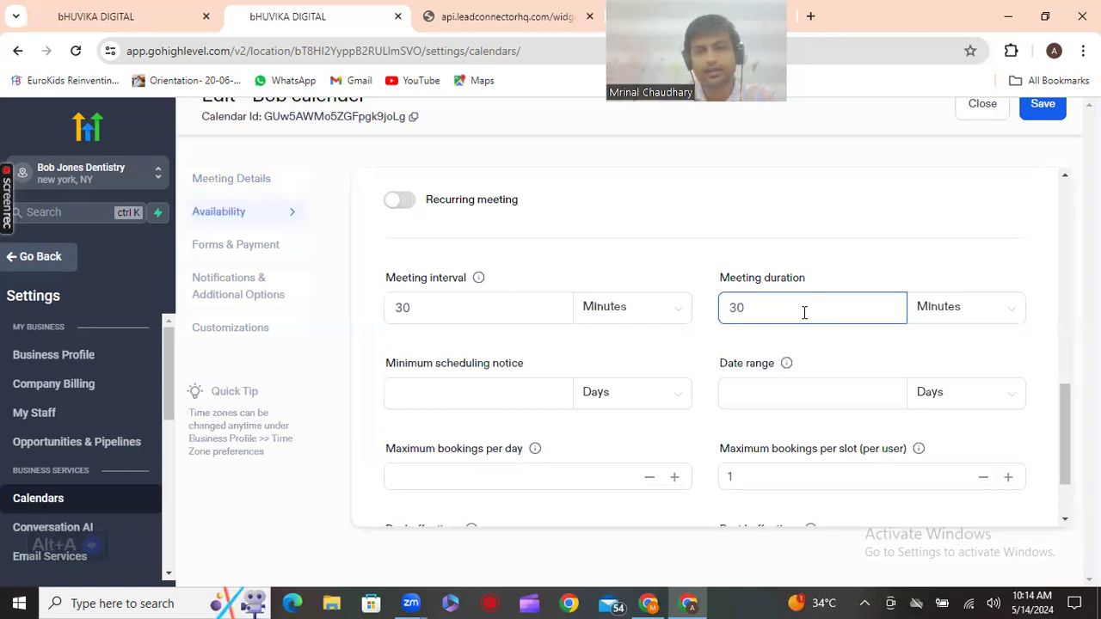
Set a 2-day minimum scheduling notice, 7-day date range and 5 bookings per day
scroll(804, 313, "down", 1)
left_click(517, 319)
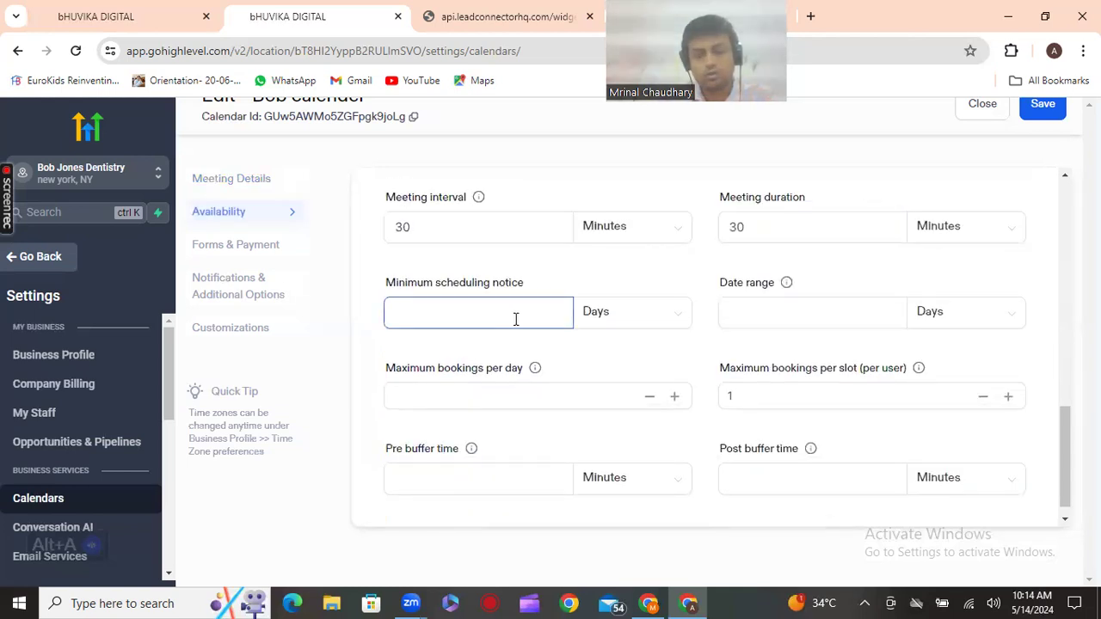
type("2")
left_click(746, 314)
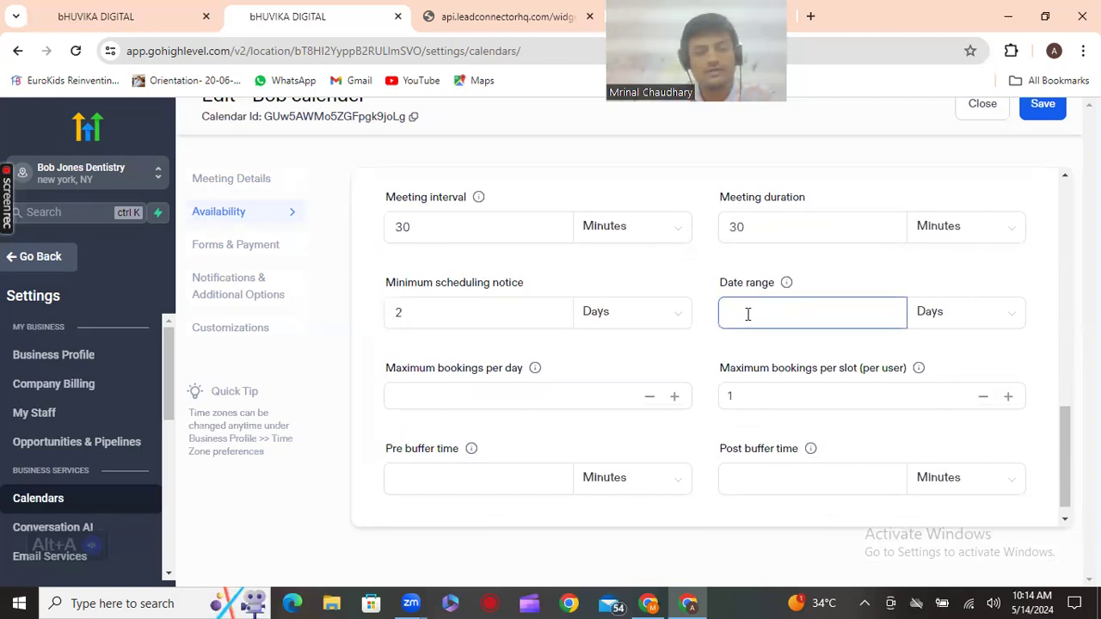
type("7")
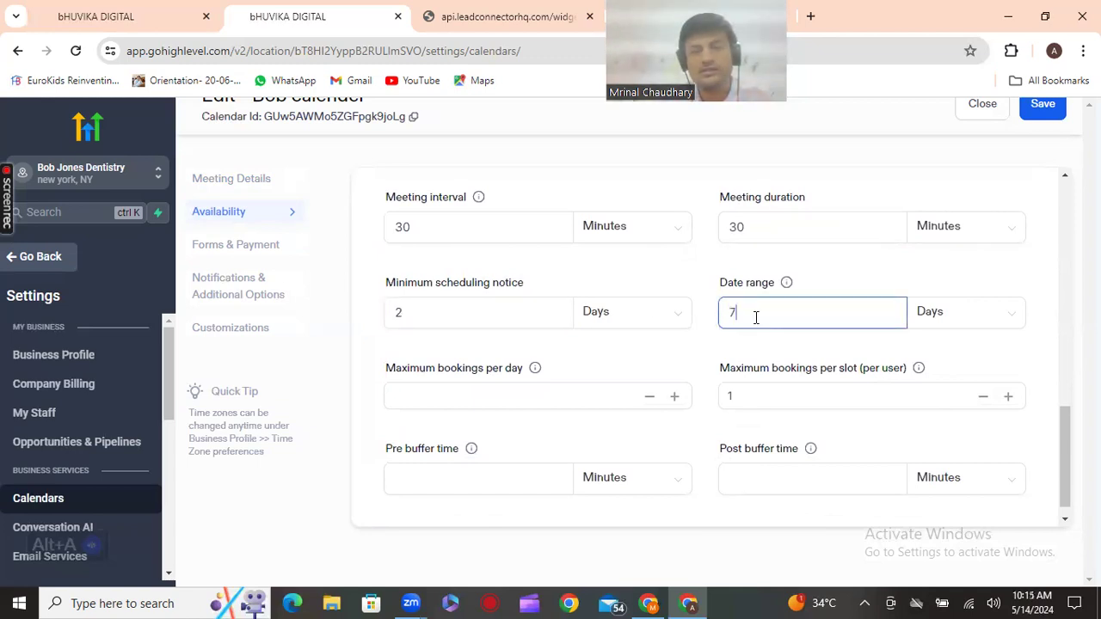
left_click(585, 404)
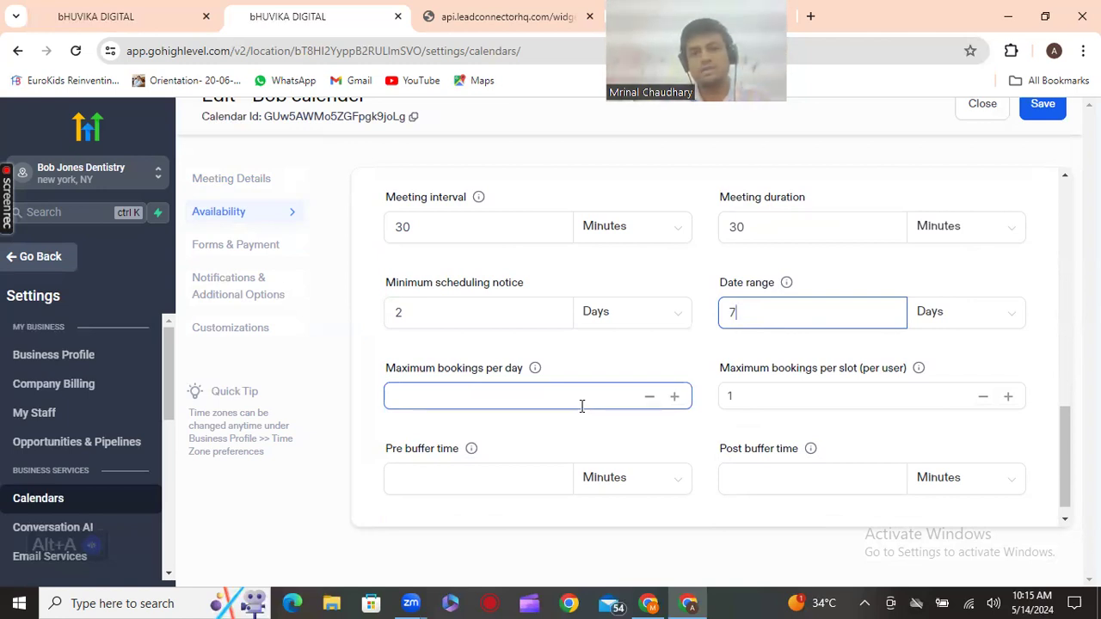
left_click(583, 402)
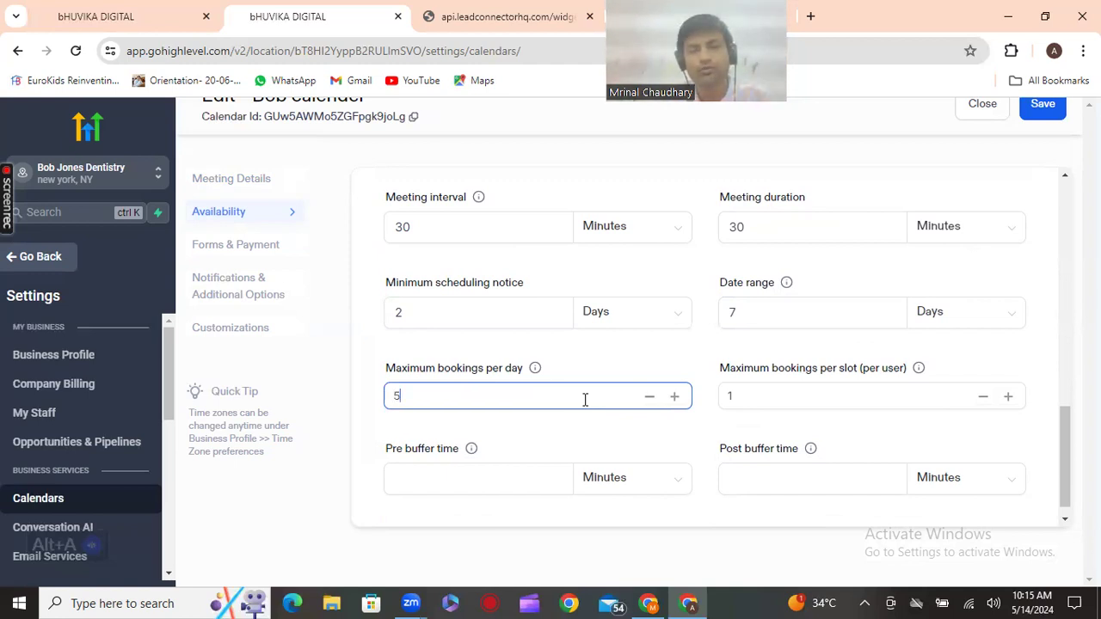
left_click(785, 397)
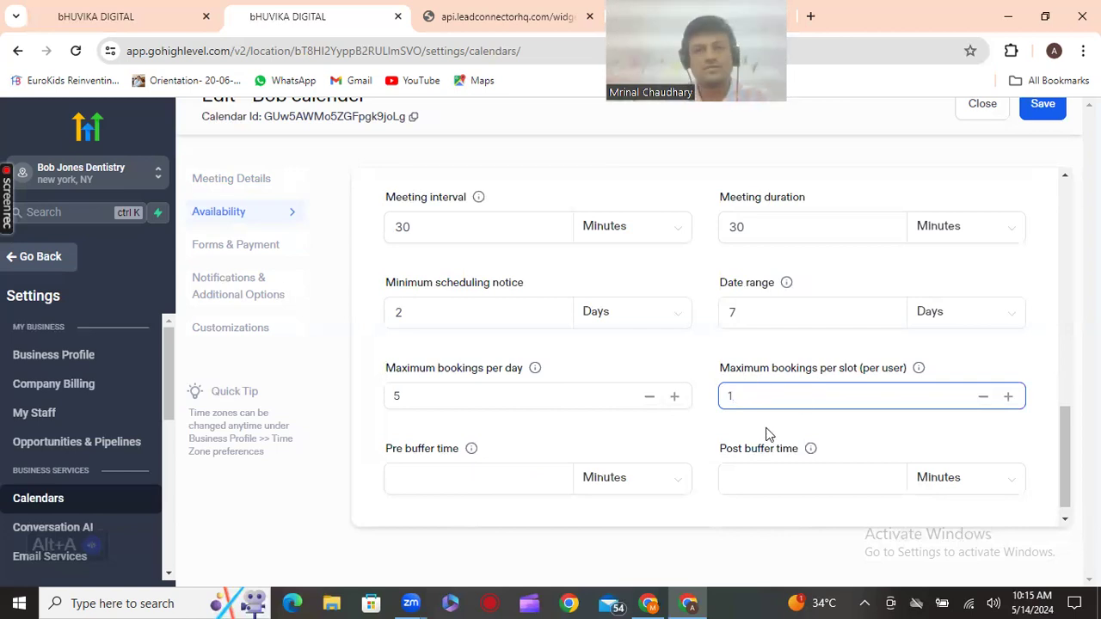
Add a 10-minute pre-buffer time and save the availability settings
scroll(749, 450, "down", 1)
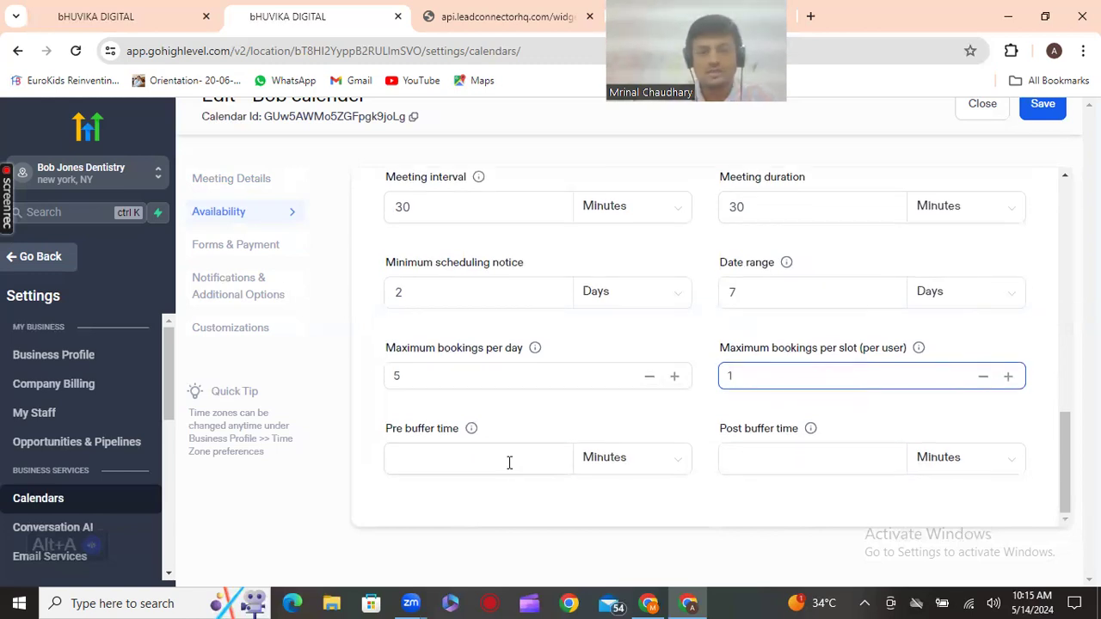
left_click(510, 463)
type("10")
left_click(788, 463)
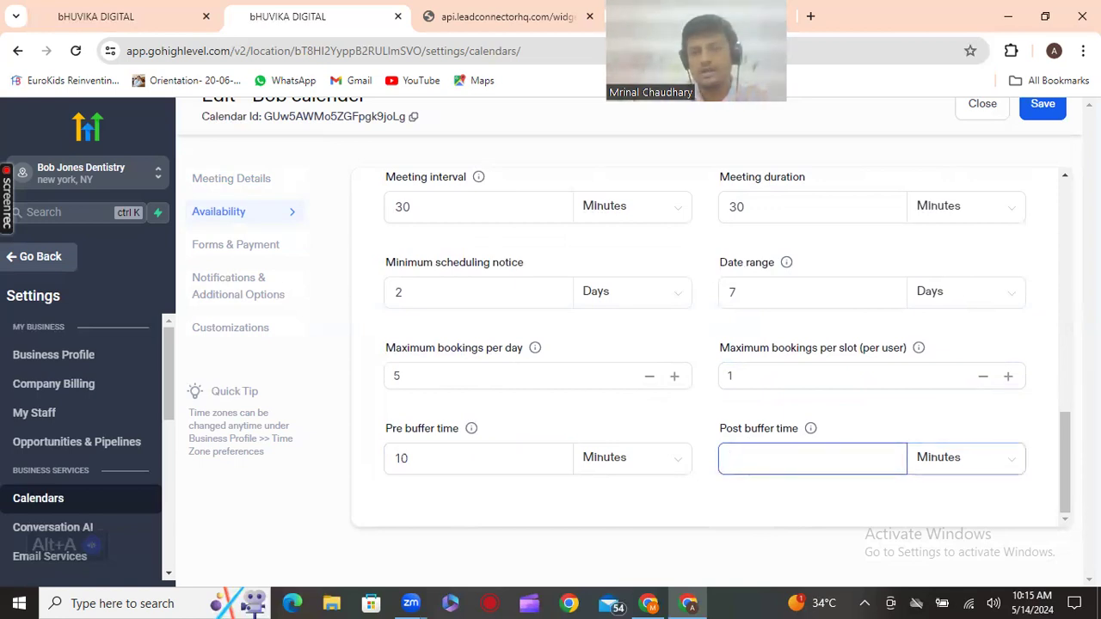
left_click_drag(1065, 475, 1067, 411)
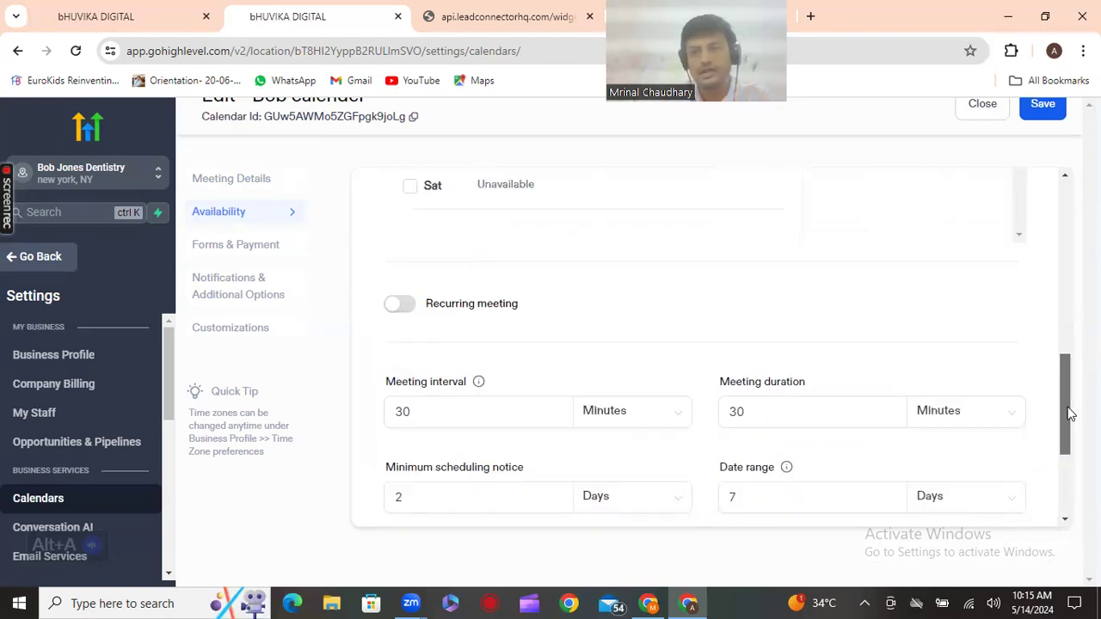
left_click(1042, 104)
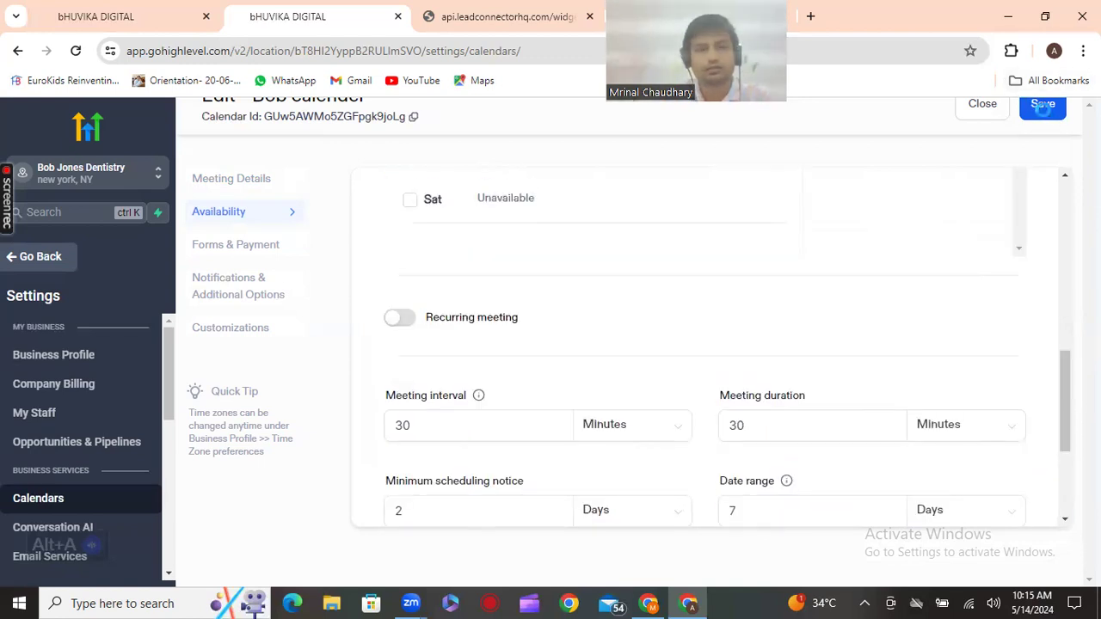
In Forms & Payment, turn on Pre-populate fields (sticky contacts) for the default form
left_click(241, 294)
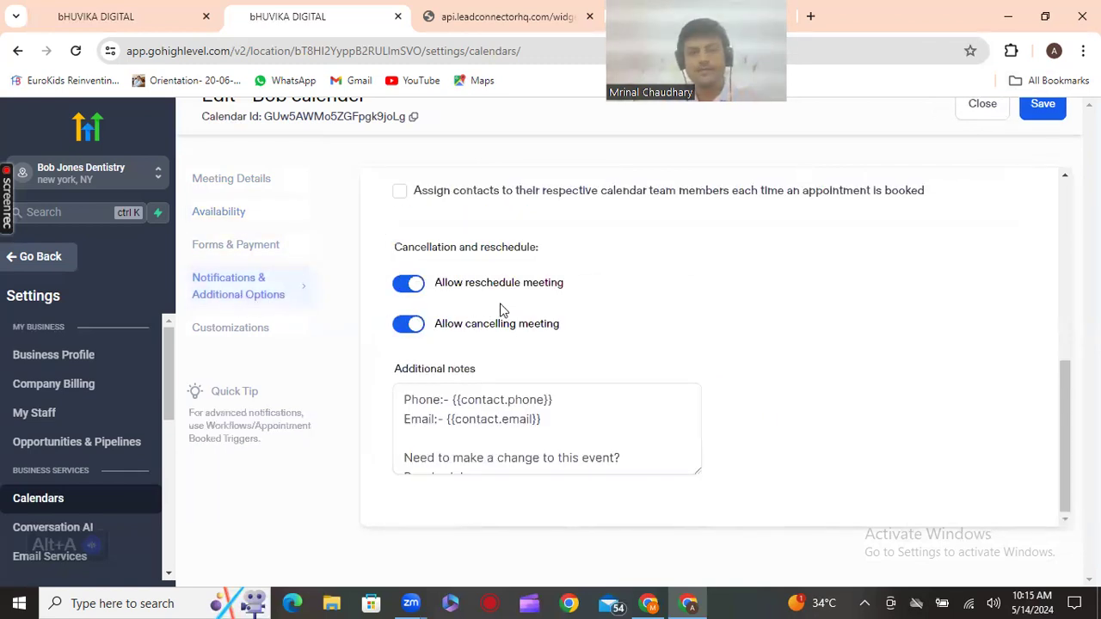
scroll(503, 310, "up", 5)
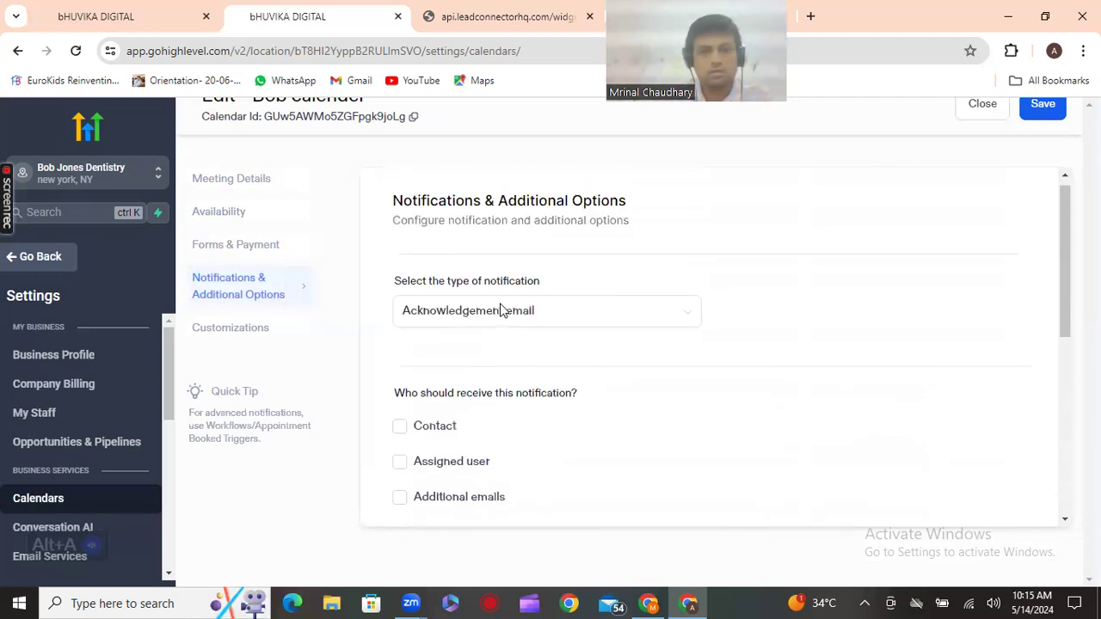
left_click(216, 250)
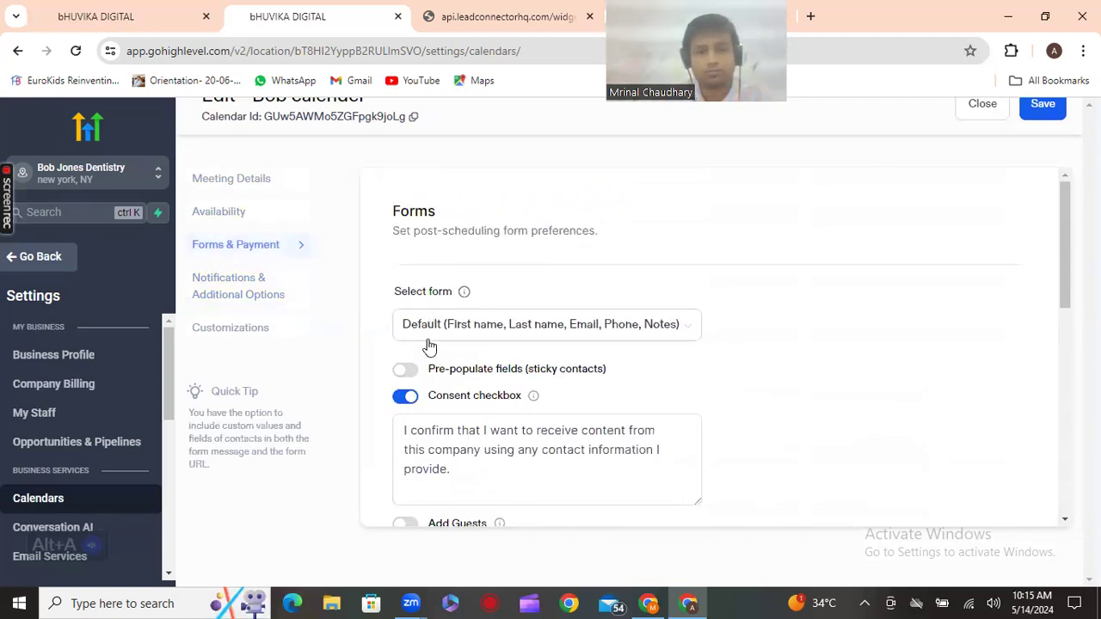
scroll(431, 348, "down", 1)
left_click(468, 405)
scroll(469, 405, "down", 2)
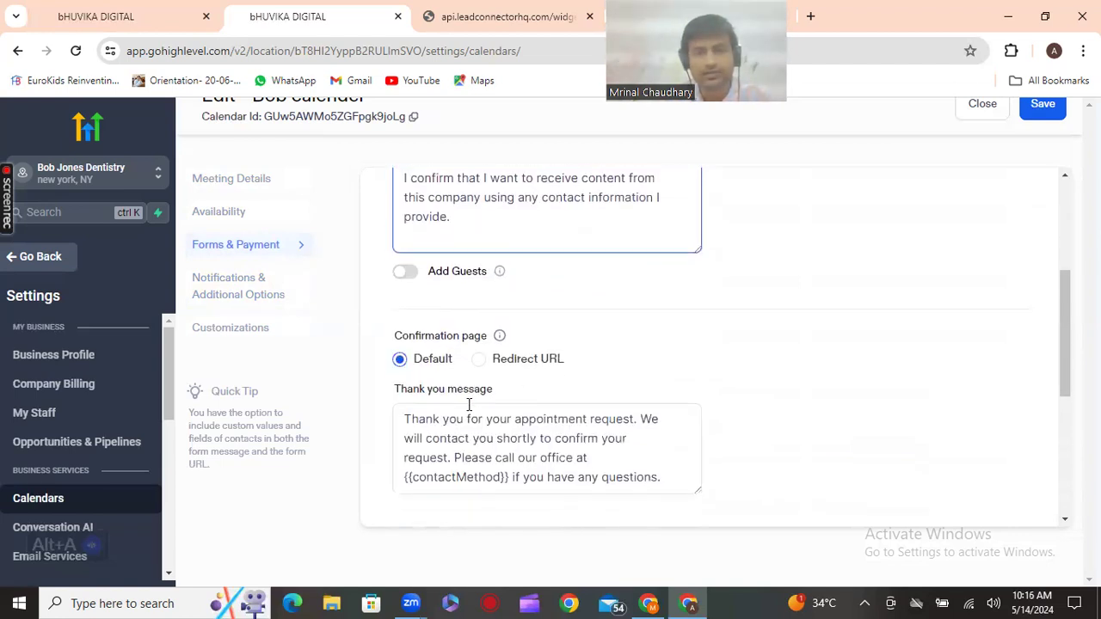
scroll(464, 400, "up", 3)
left_click(408, 370)
left_click_drag(527, 368, 606, 369)
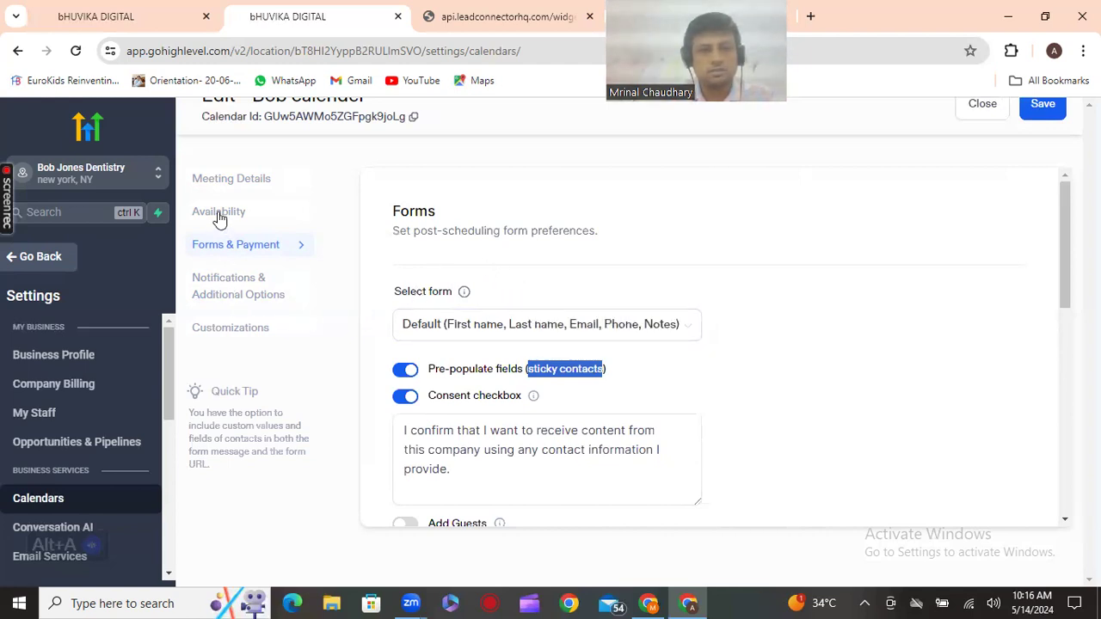
Enable notifications to contact and assigned user, Google/Outlook invitations, and team member assignment
left_click(228, 286)
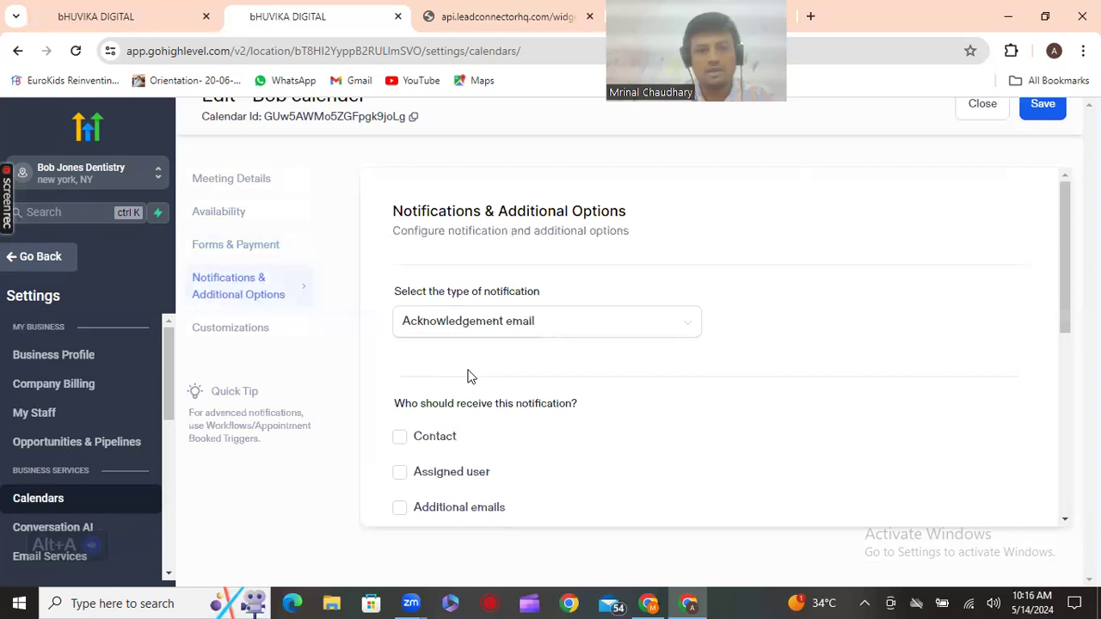
scroll(465, 376, "down", 1)
left_click(399, 355)
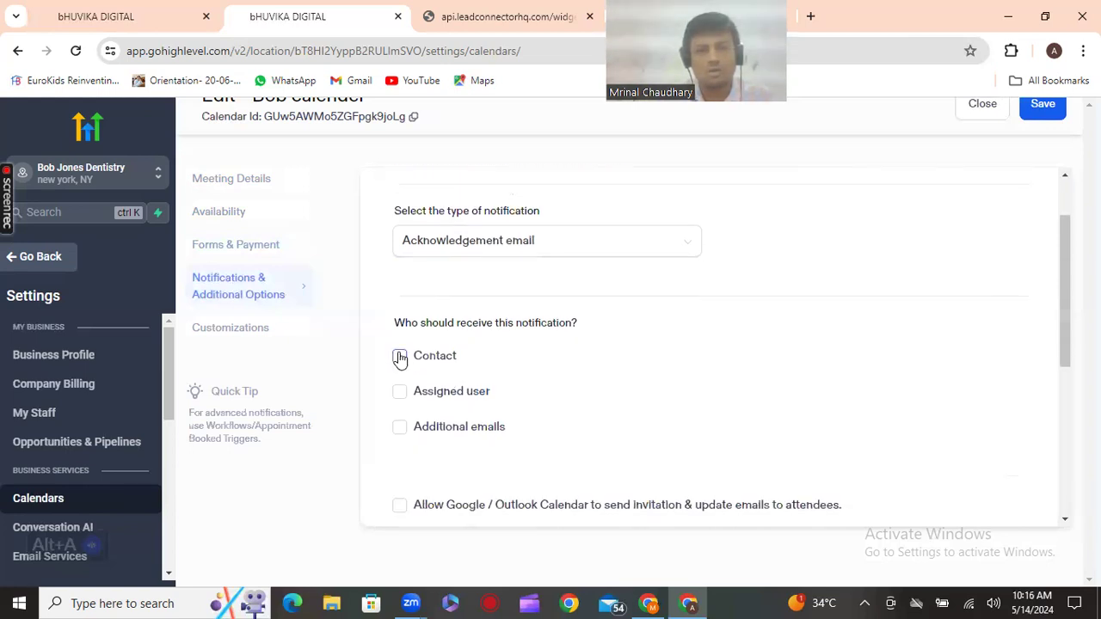
left_click(401, 394)
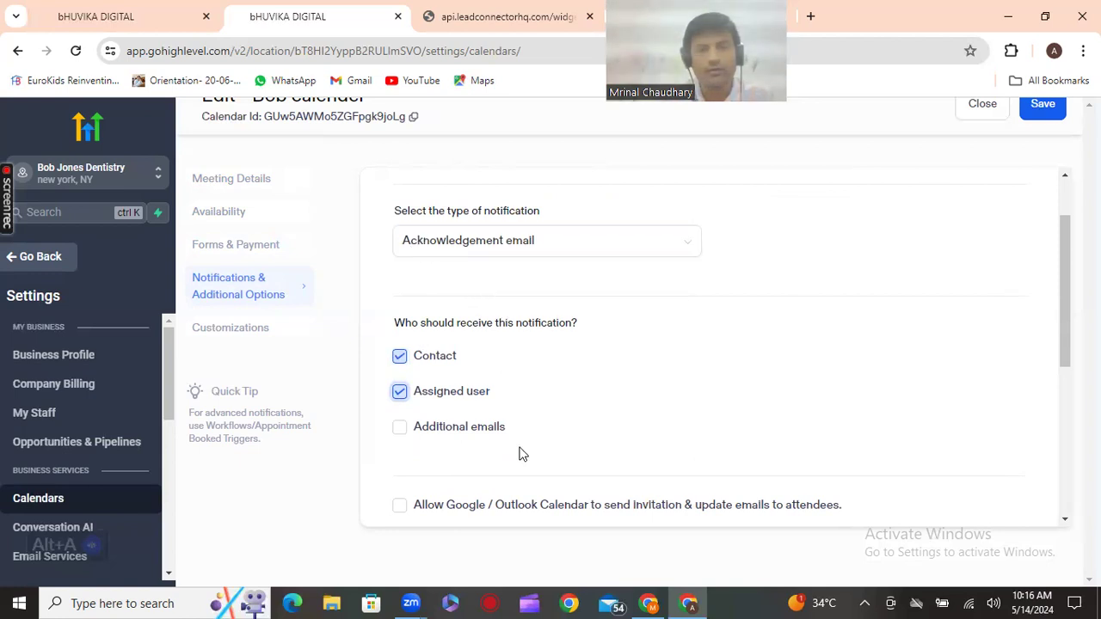
scroll(521, 454, "down", 2)
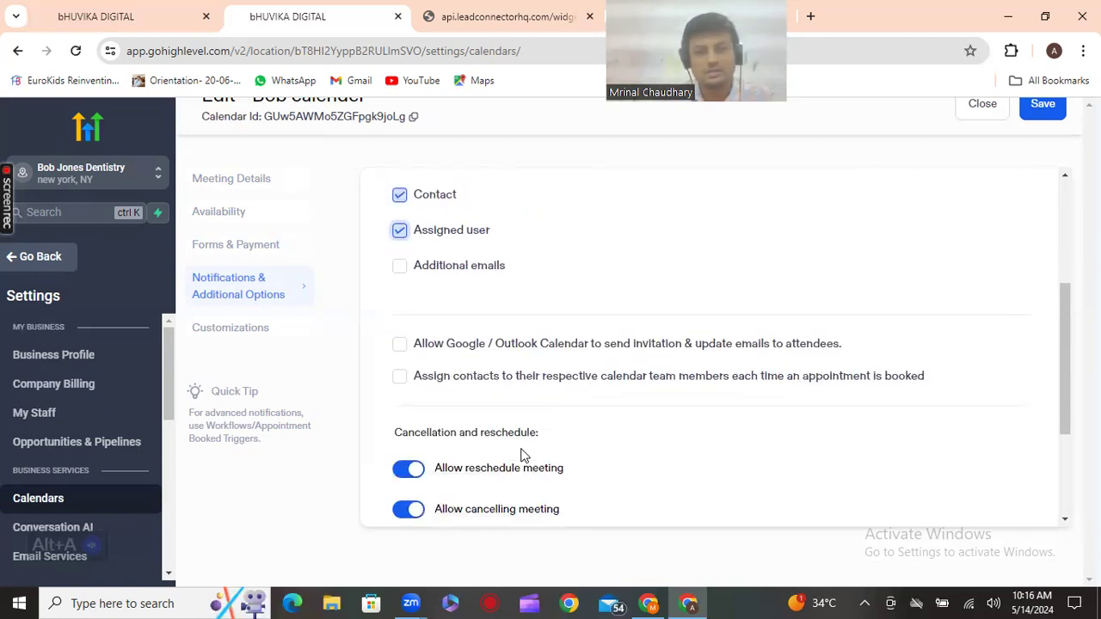
left_click(401, 345)
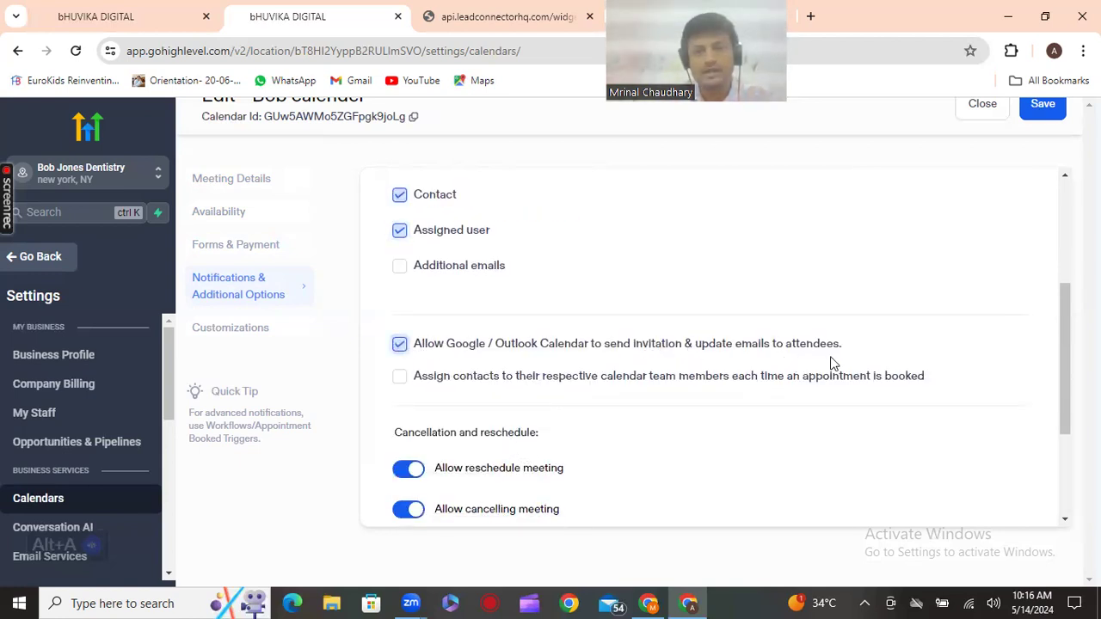
left_click(397, 377)
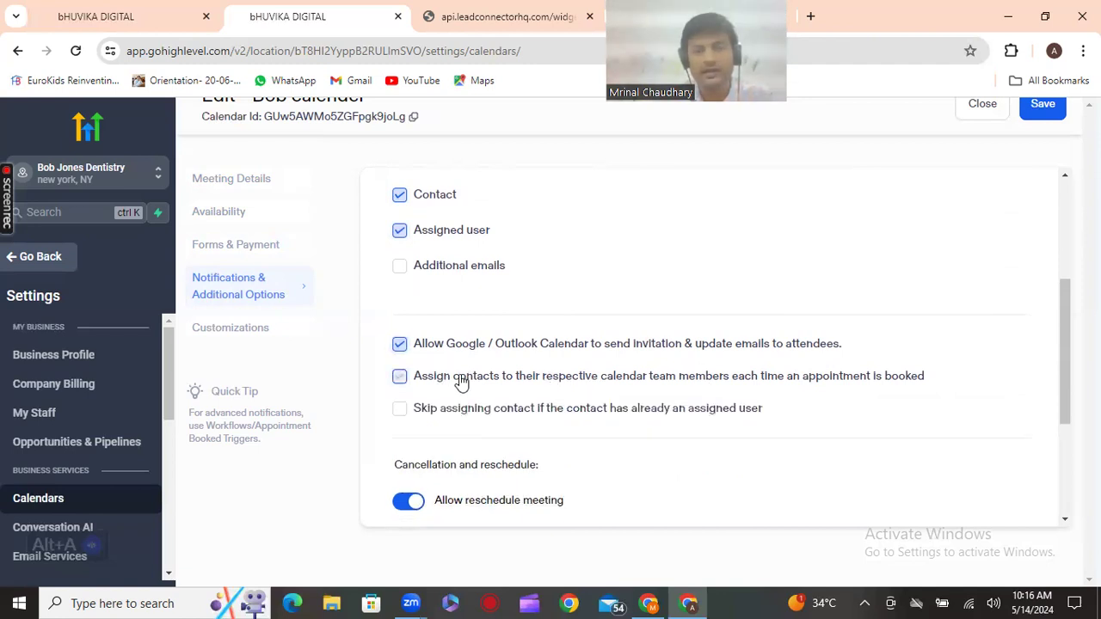
scroll(702, 390, "down", 1)
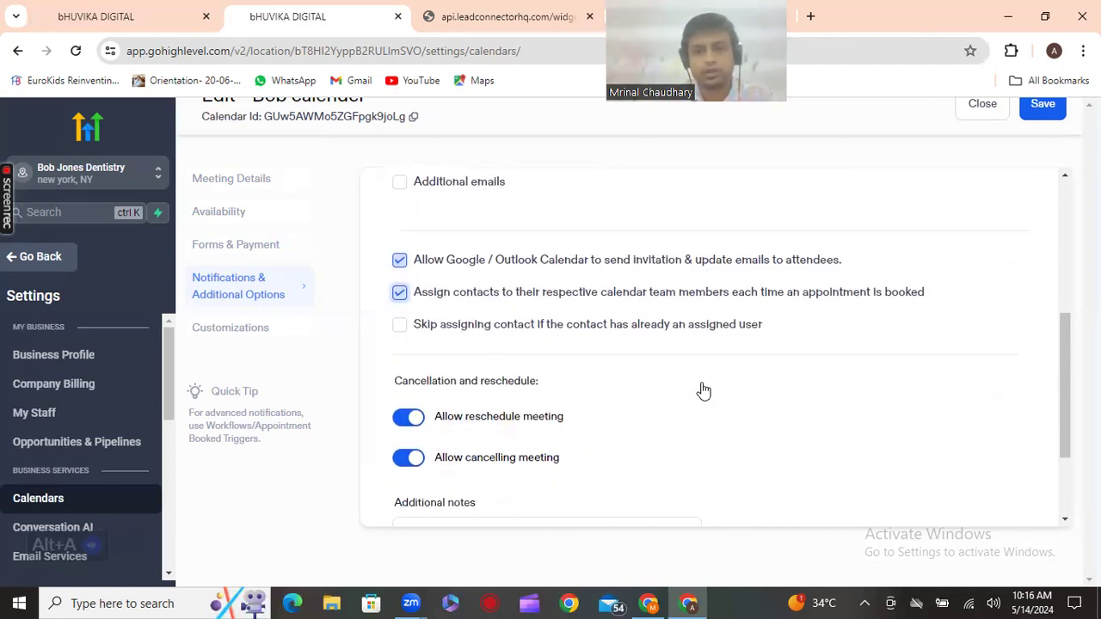
scroll(702, 390, "down", 2)
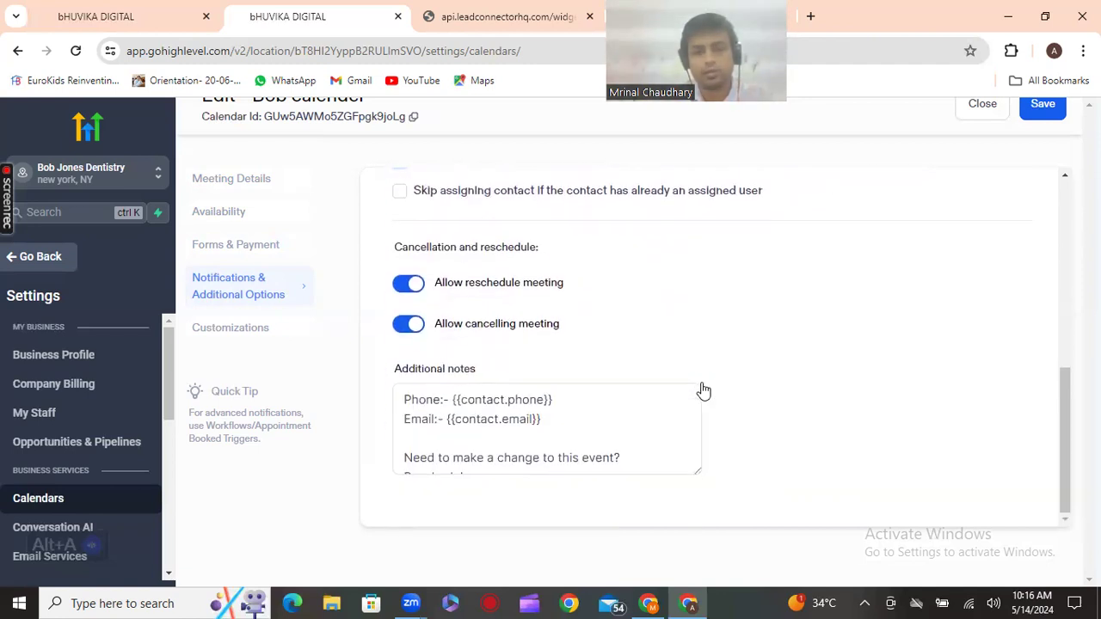
Review the booking widget Customizations and save the calendar
left_click(250, 337)
scroll(494, 366, "down", 1)
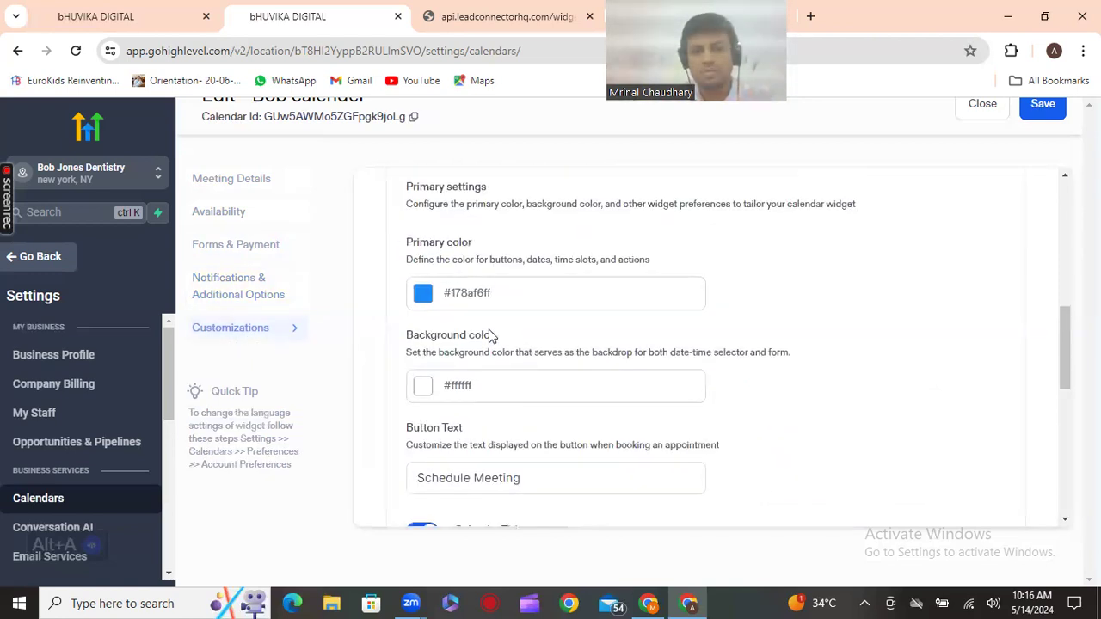
scroll(491, 395, "down", 5)
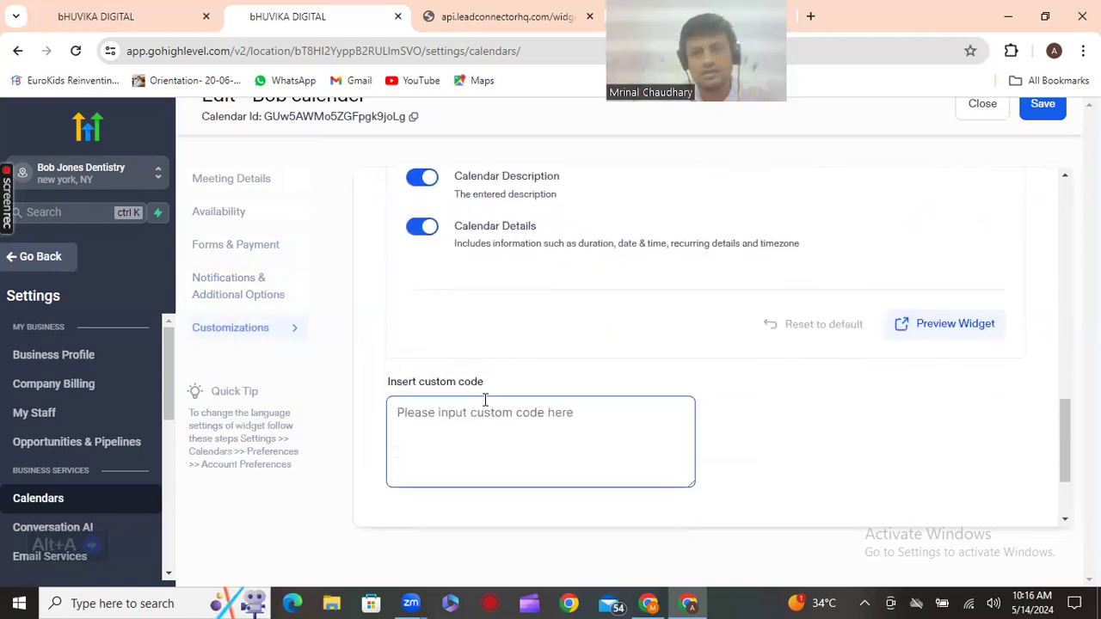
scroll(486, 400, "down", 1)
scroll(485, 399, "down", 1)
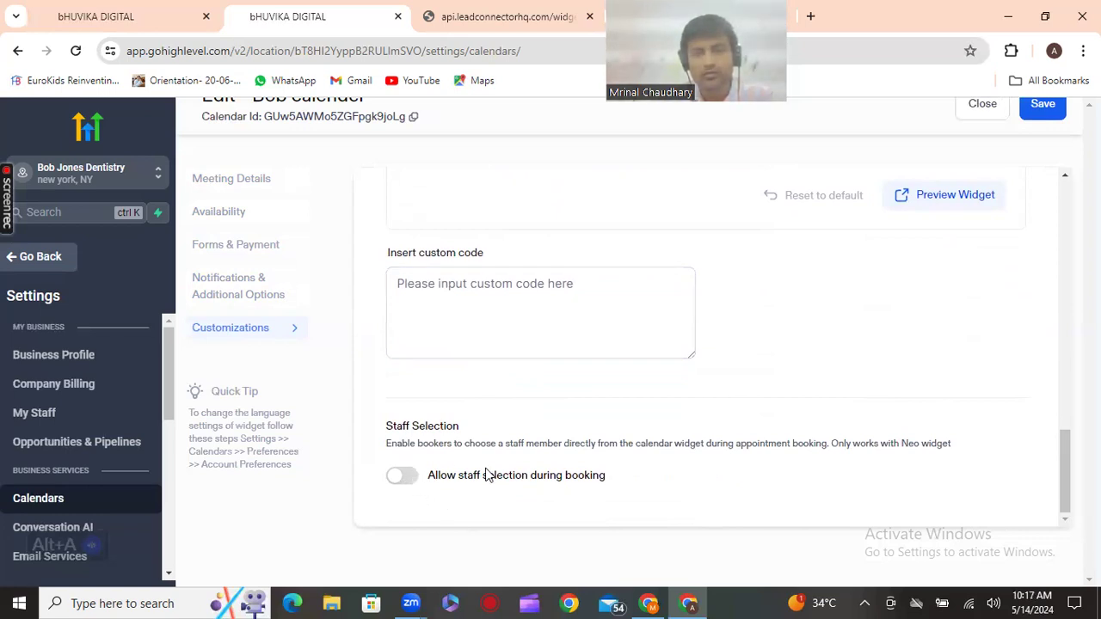
scroll(1049, 209, "up", 3)
scroll(1049, 209, "up", 1)
left_click(1043, 104)
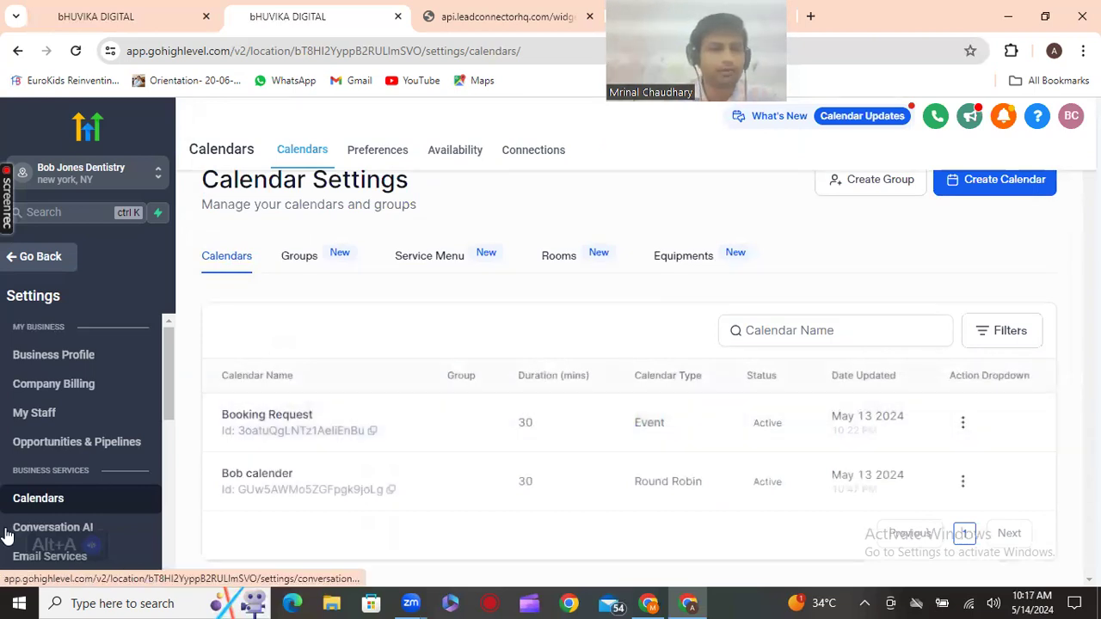
Go to Sites, view the Forms list, and start a new blank form
left_click_drag(170, 387, 166, 463)
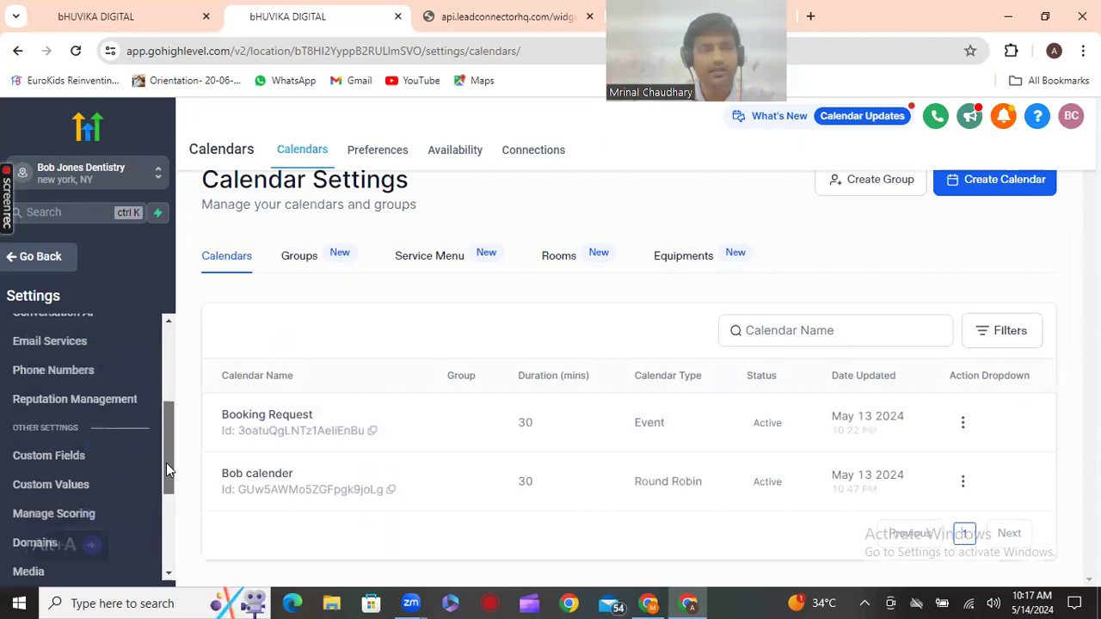
scroll(62, 484, "down", 2)
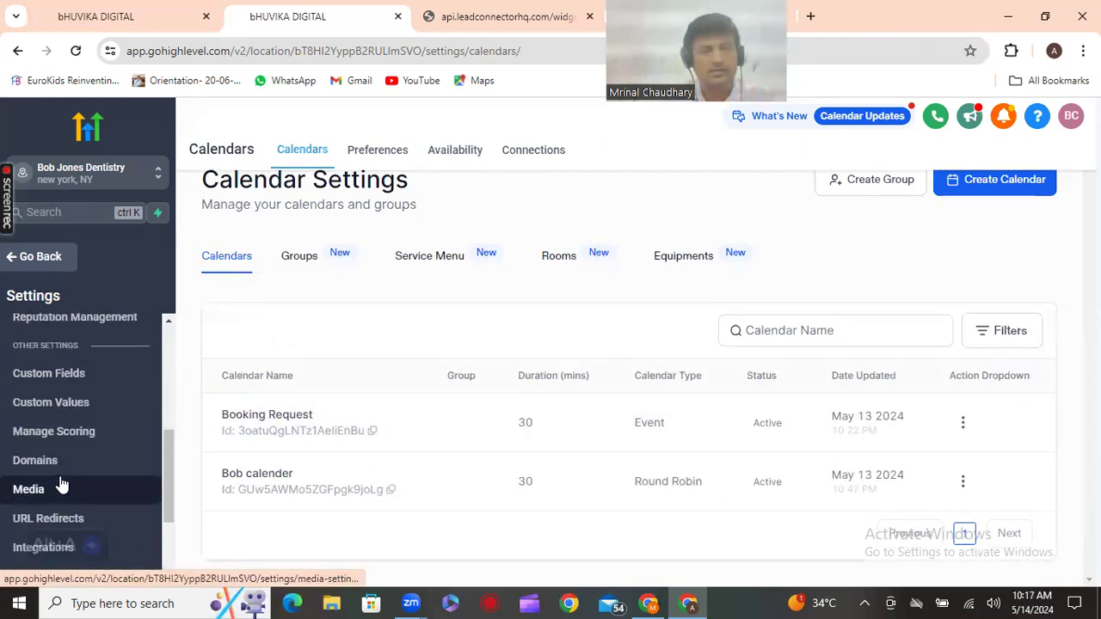
scroll(61, 484, "down", 3)
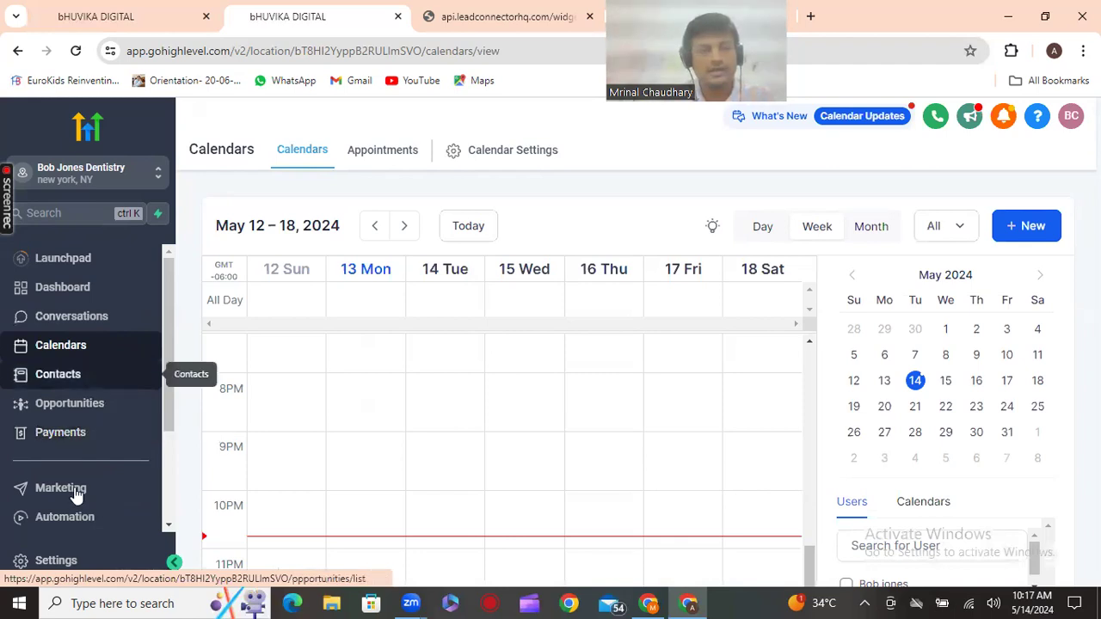
scroll(67, 480, "down", 1)
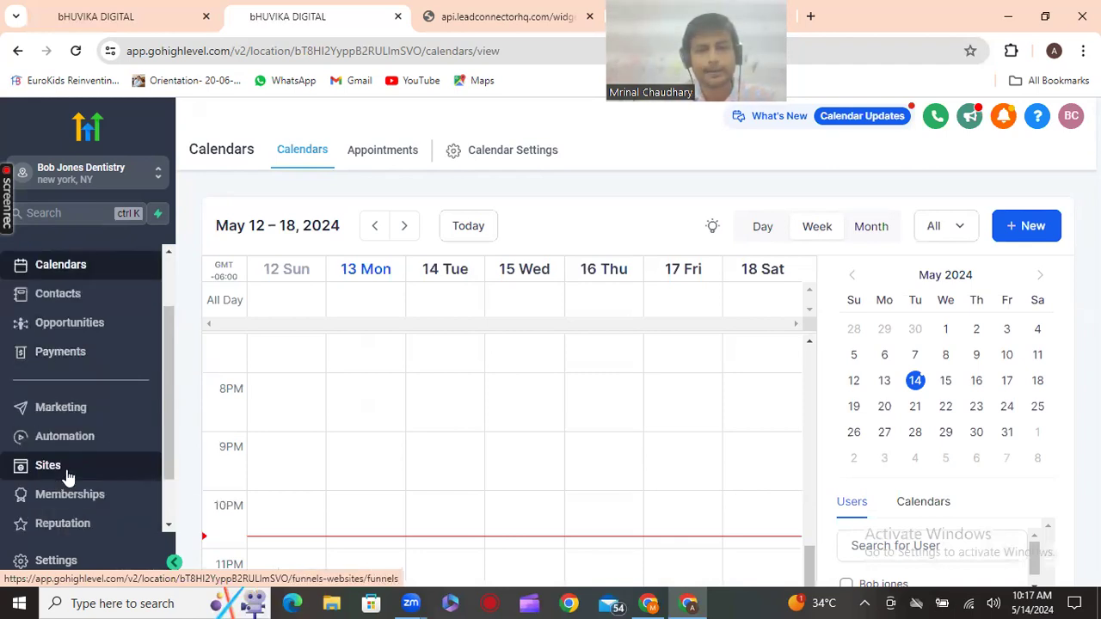
left_click(67, 475)
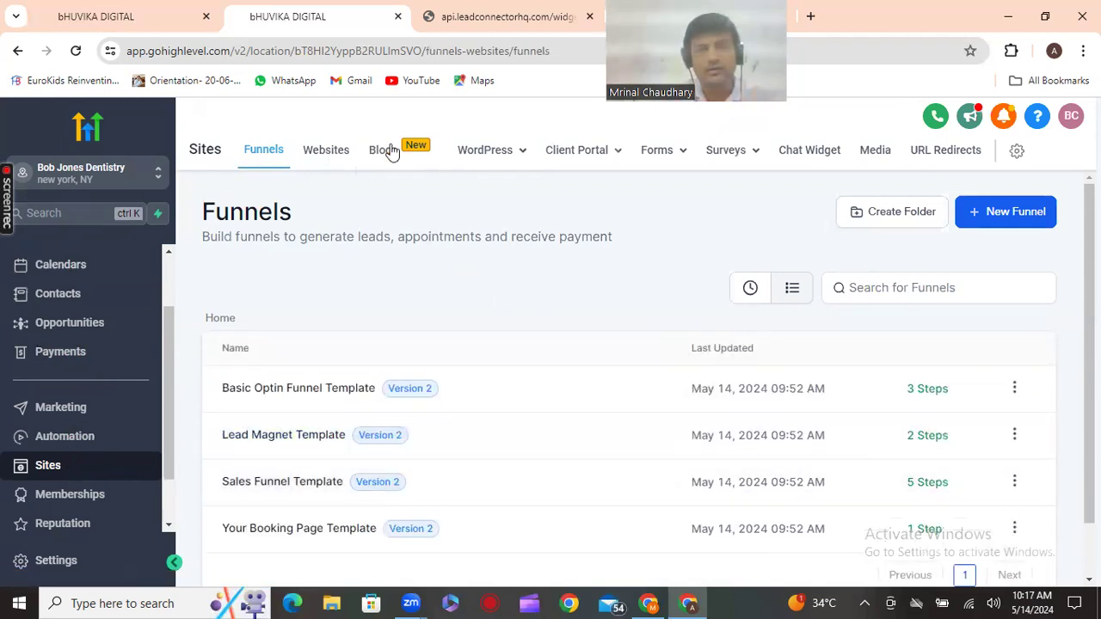
mouse_move(451, 149)
mouse_move(666, 153)
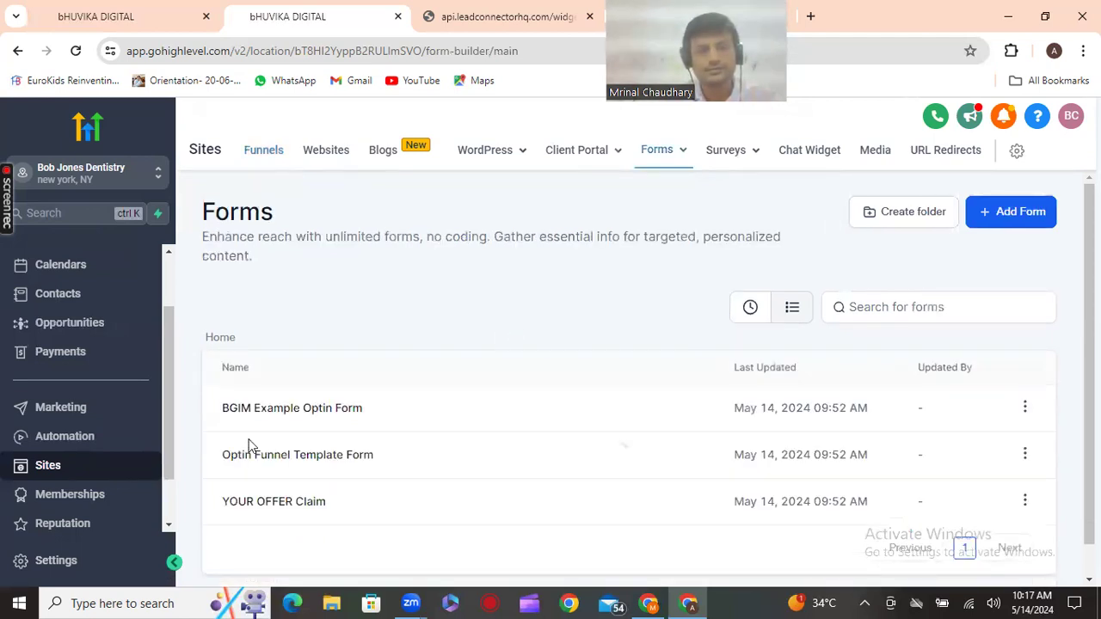
scroll(249, 446, "down", 1)
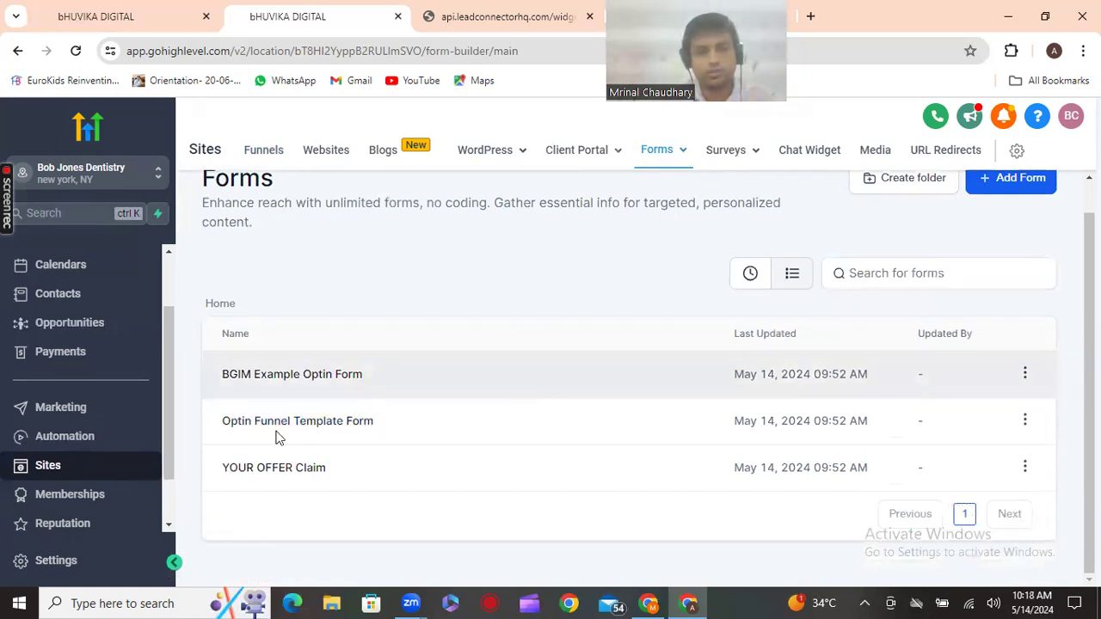
scroll(1005, 227, "up", 1)
left_click(998, 211)
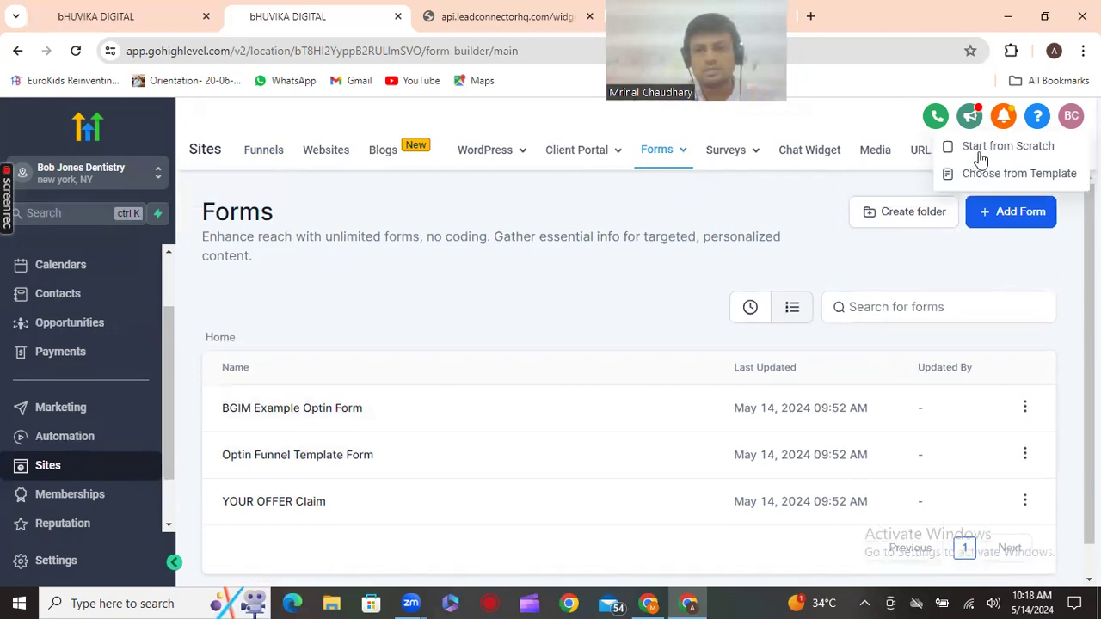
left_click(400, 416)
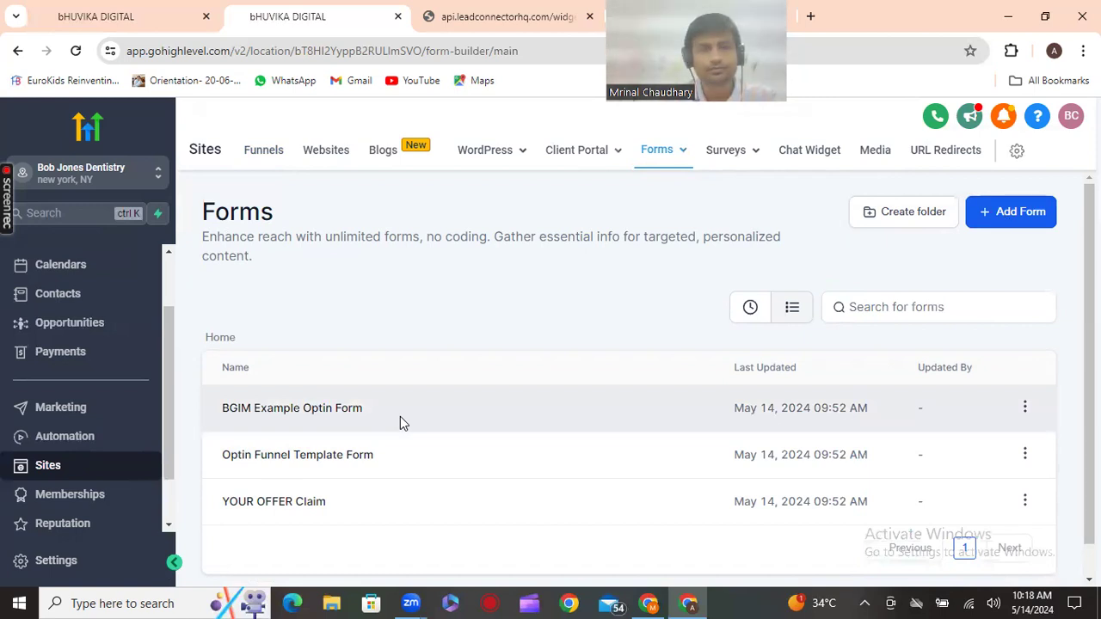
Retitle the new form 'Bob appointment Form 3', save it, and return to the forms list
left_click(401, 416)
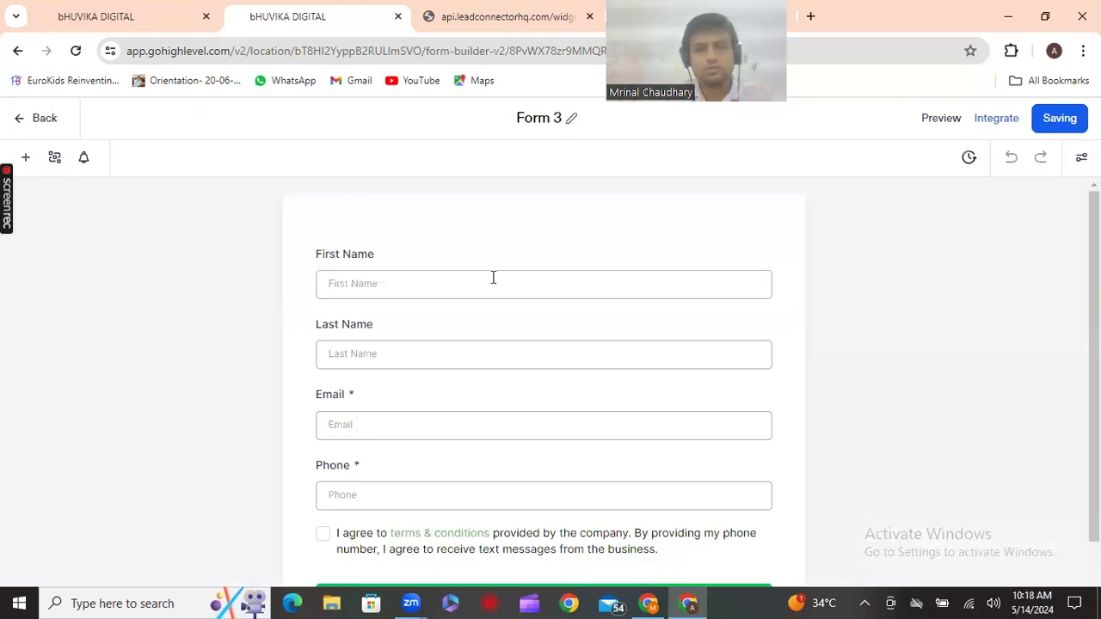
left_click(554, 277)
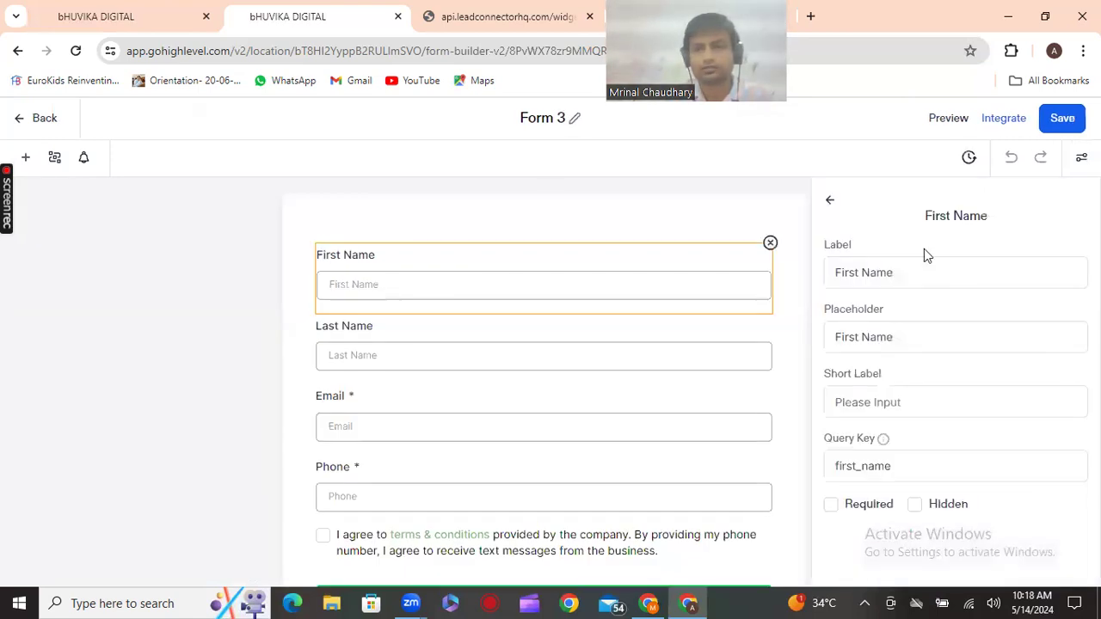
left_click(574, 120)
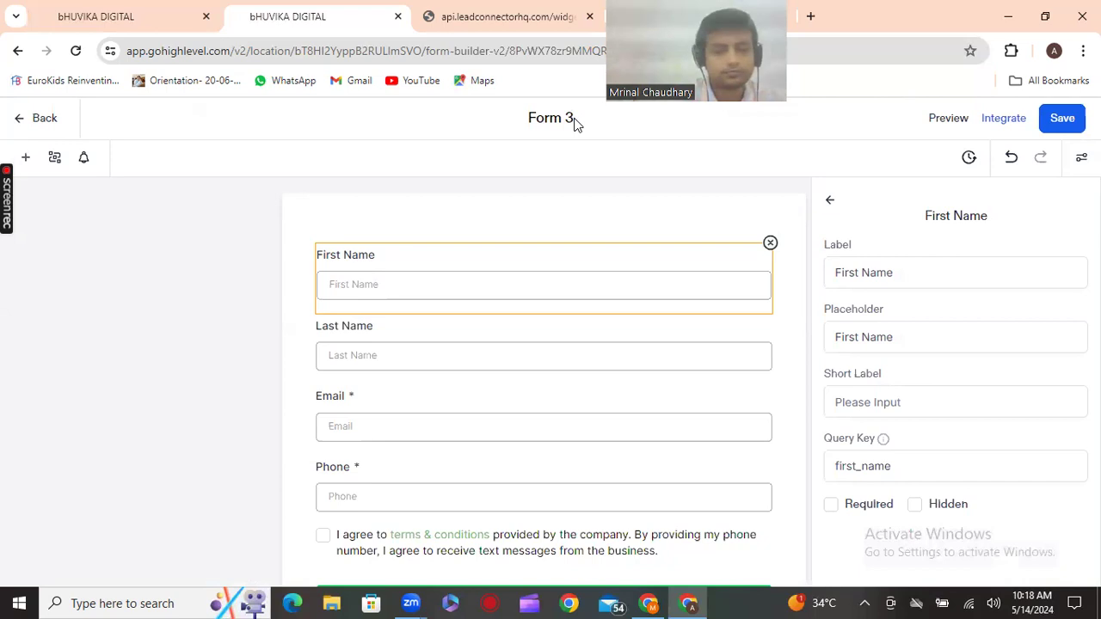
type("B")
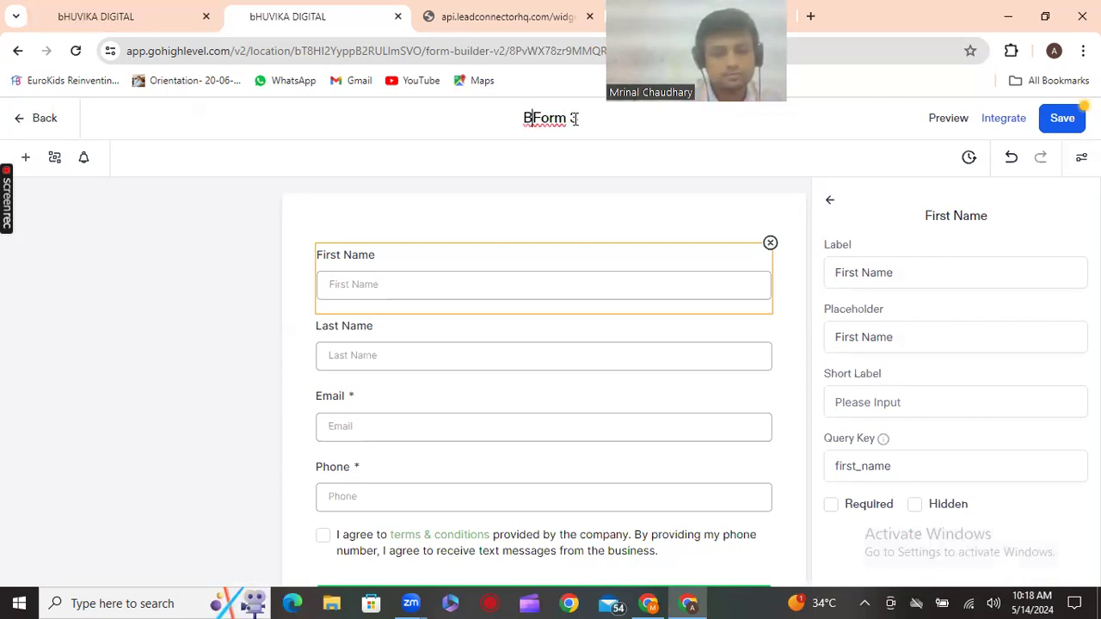
type("ob a")
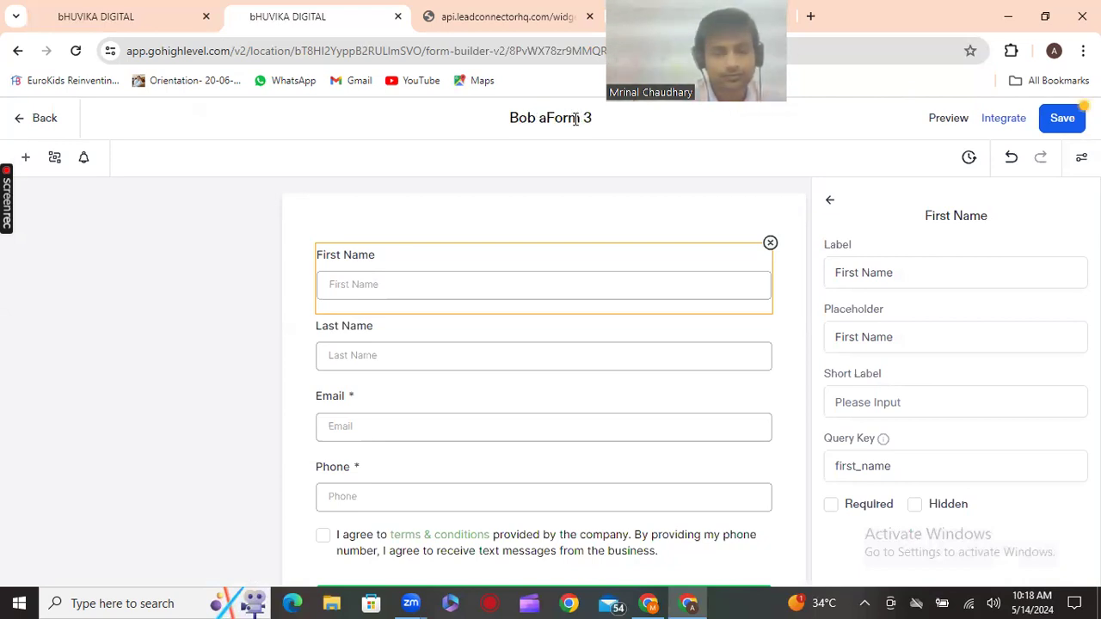
type("ppoin")
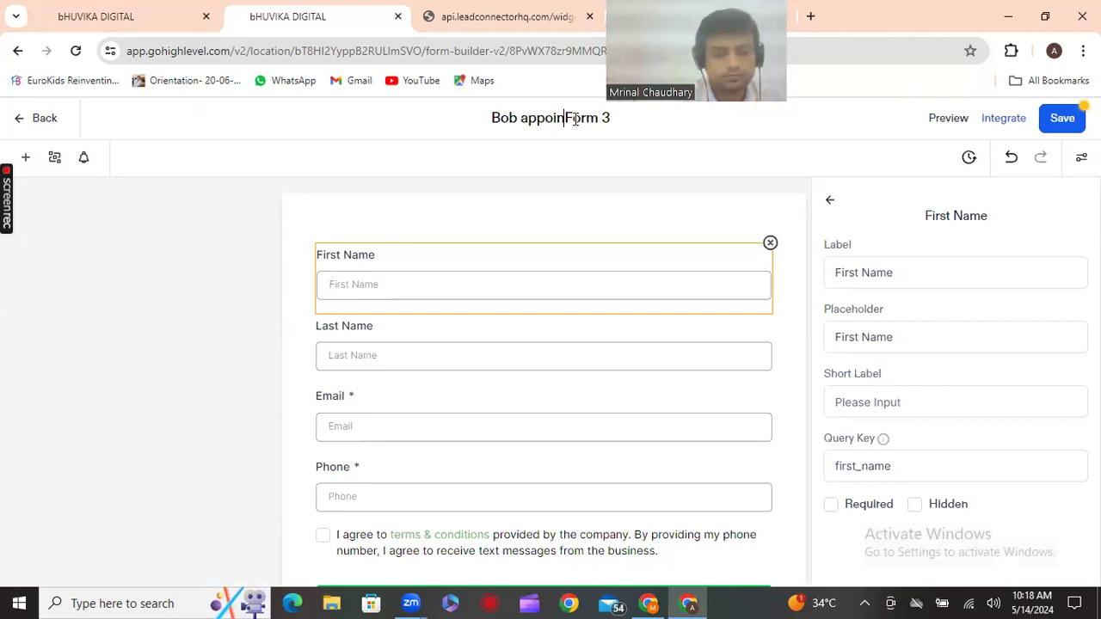
type("tmen")
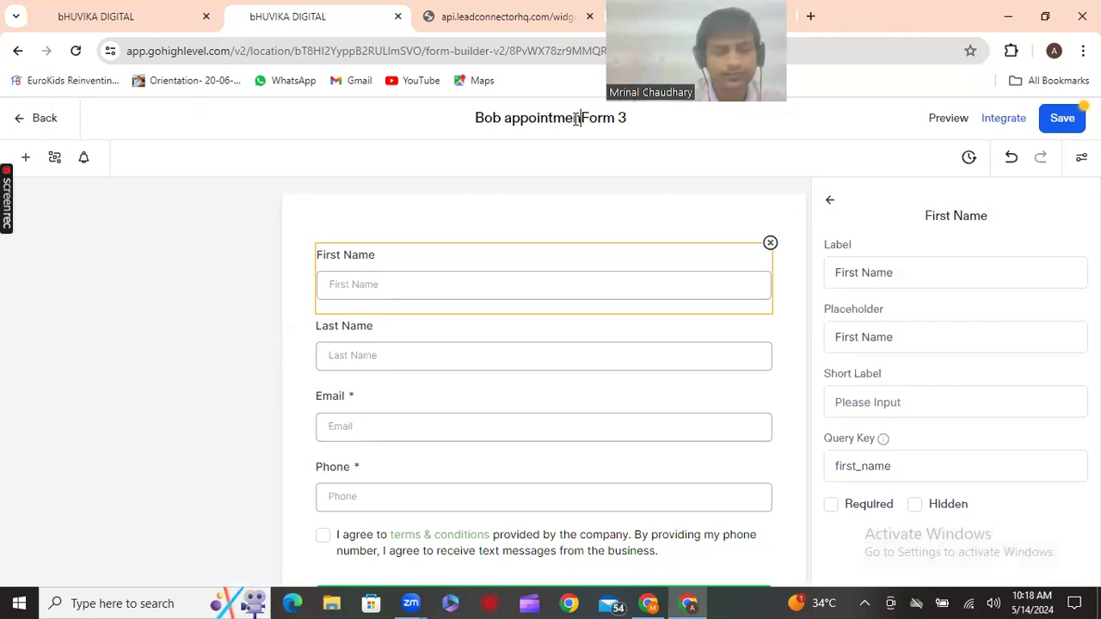
type("t fo")
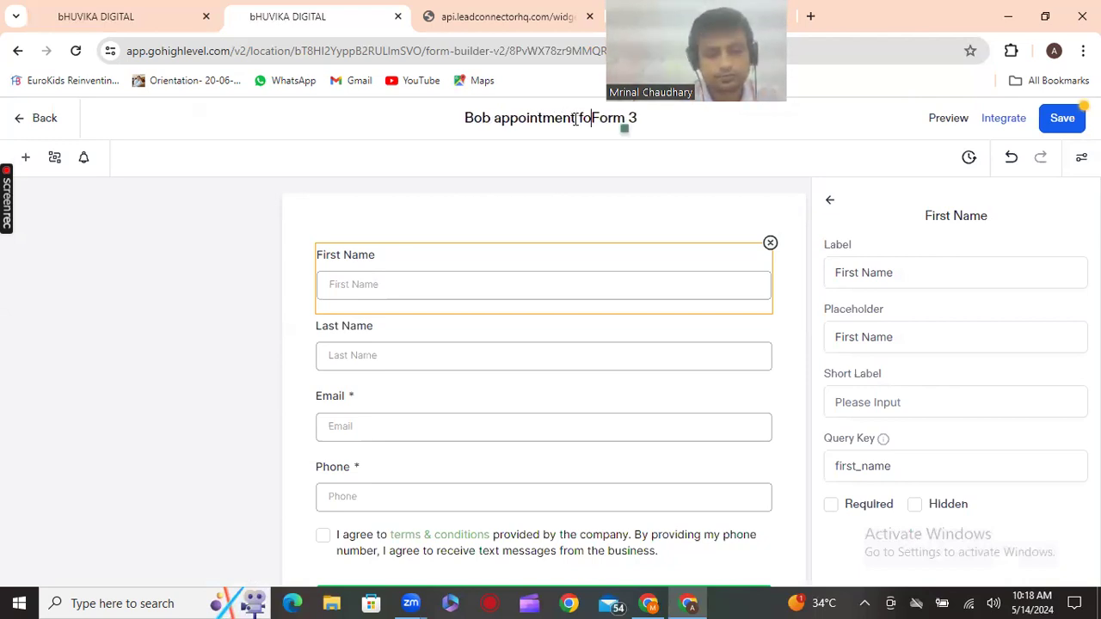
type("rm")
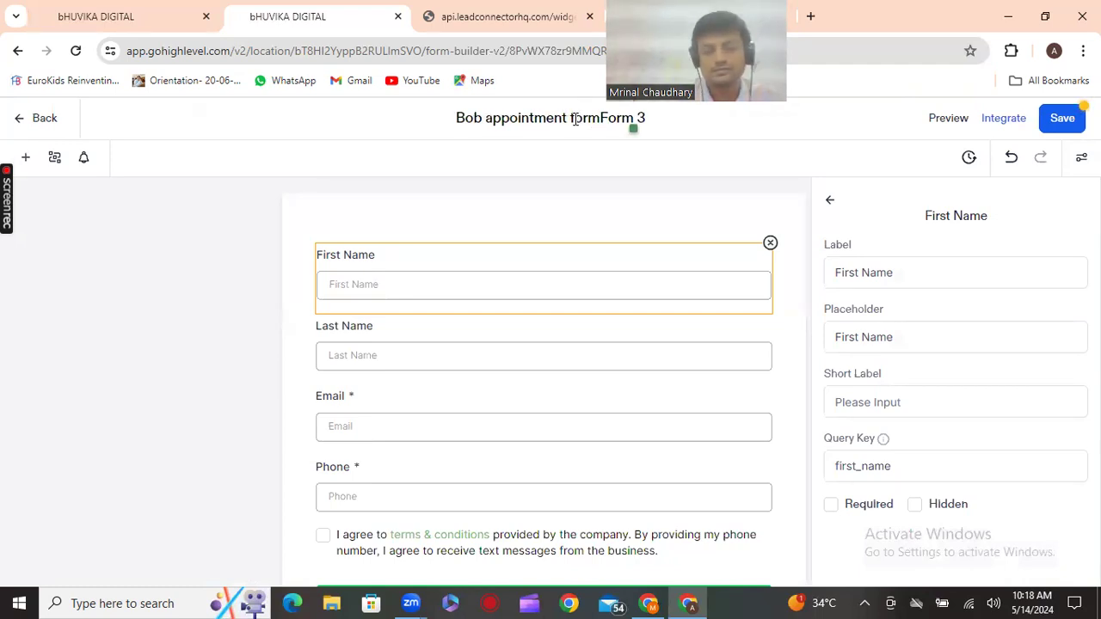
key("BackSpace")
key("BackSpace")
key("BackSpace")
key("BackSpace")
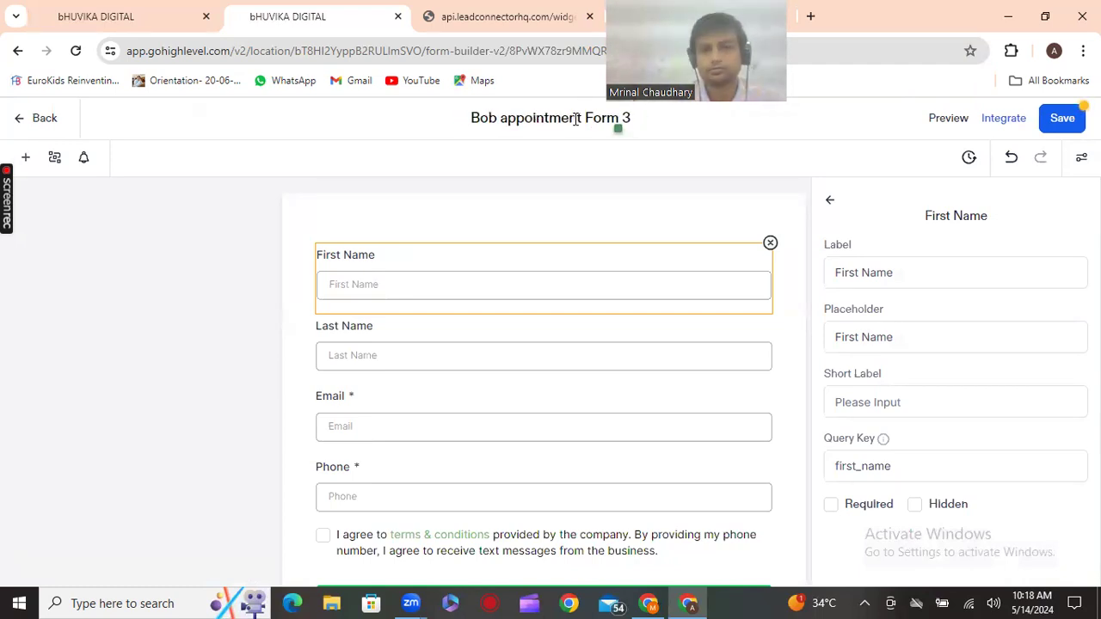
left_click(747, 114)
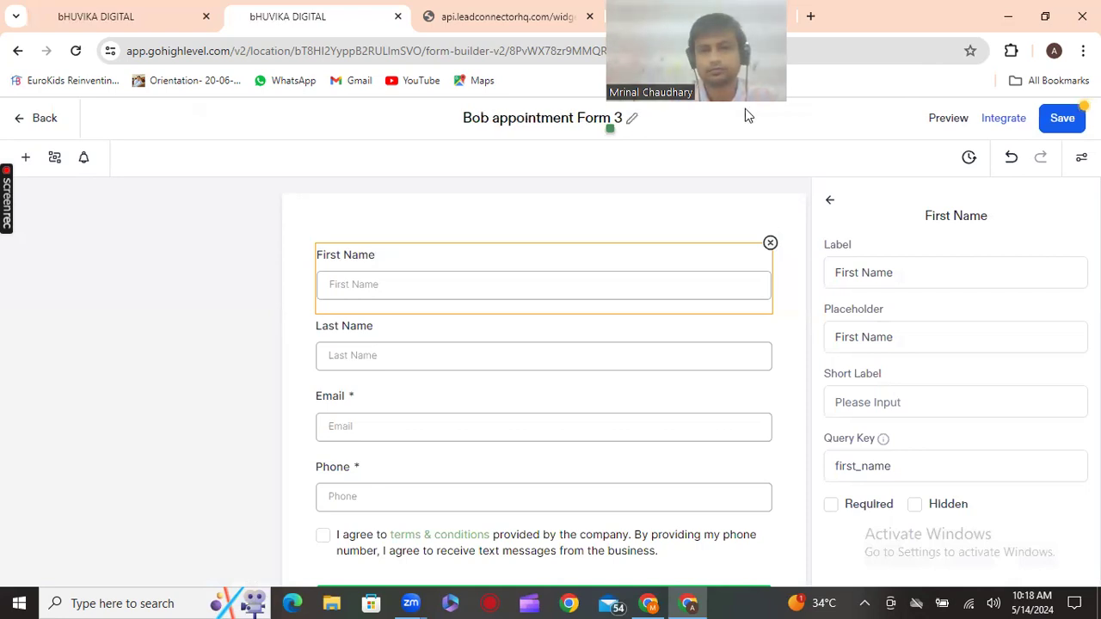
left_click(1073, 121)
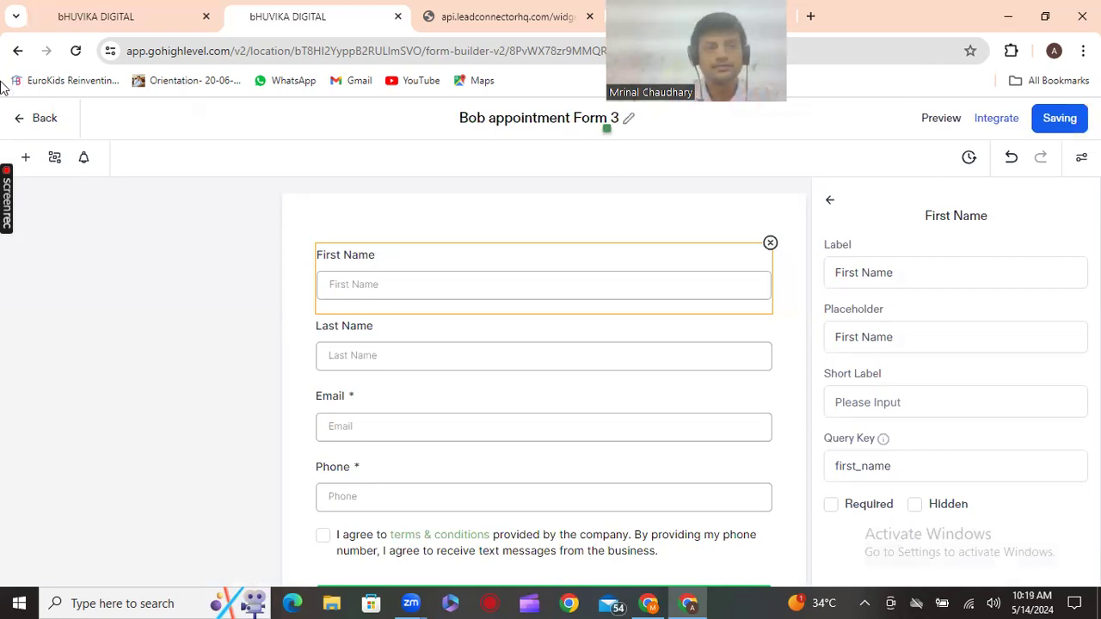
left_click(38, 126)
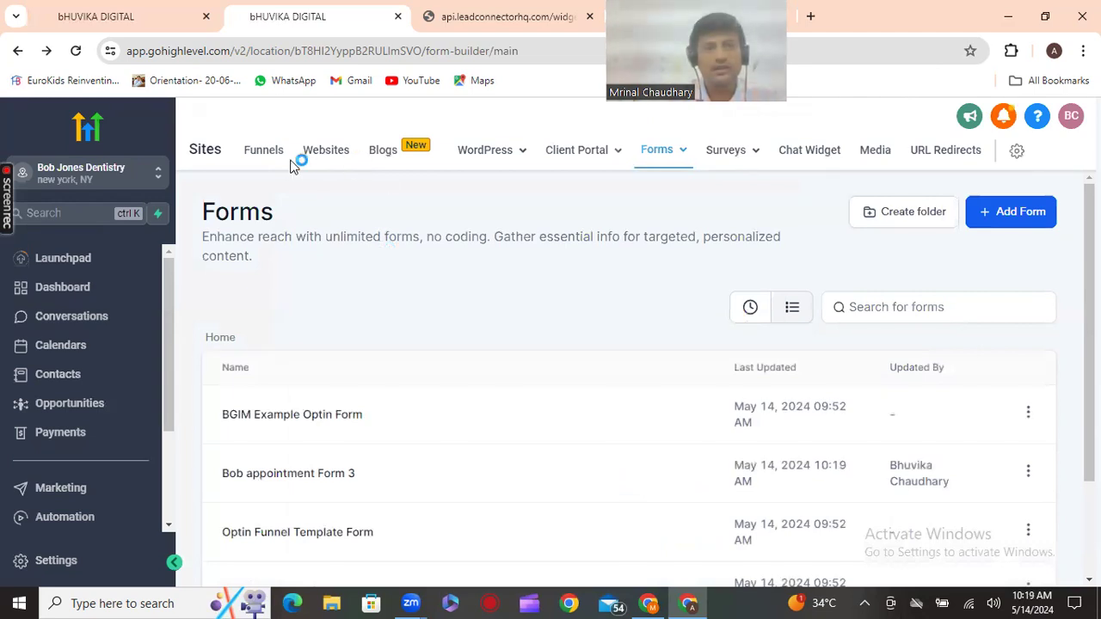
From the Funnels list, begin a new funnel using From templates and continue to the Template Library
left_click(255, 152)
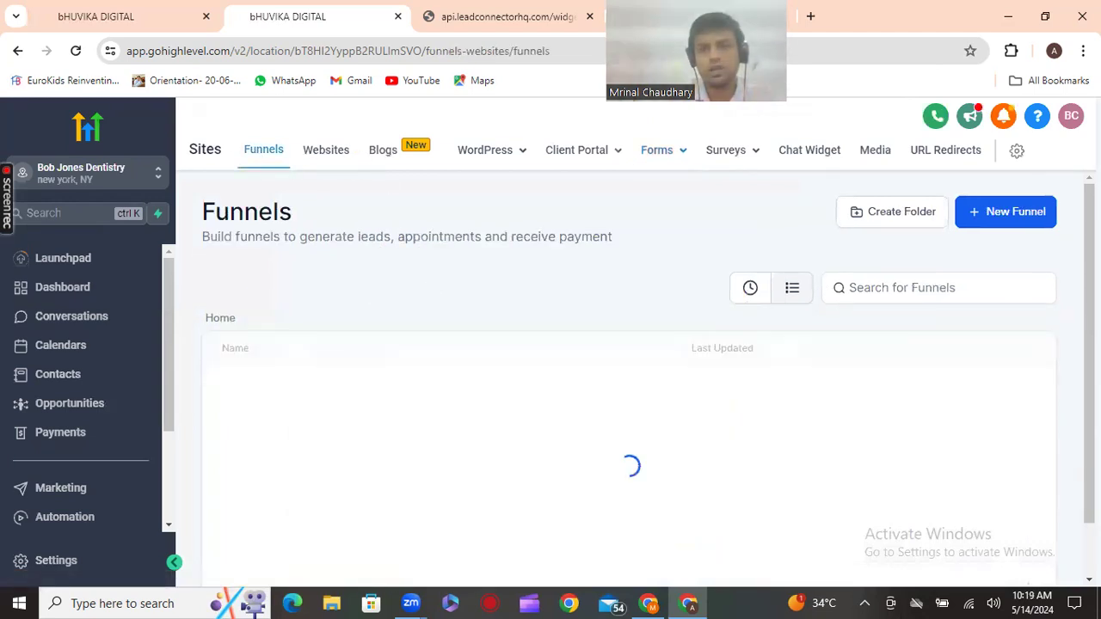
left_click(1015, 212)
left_click(863, 197)
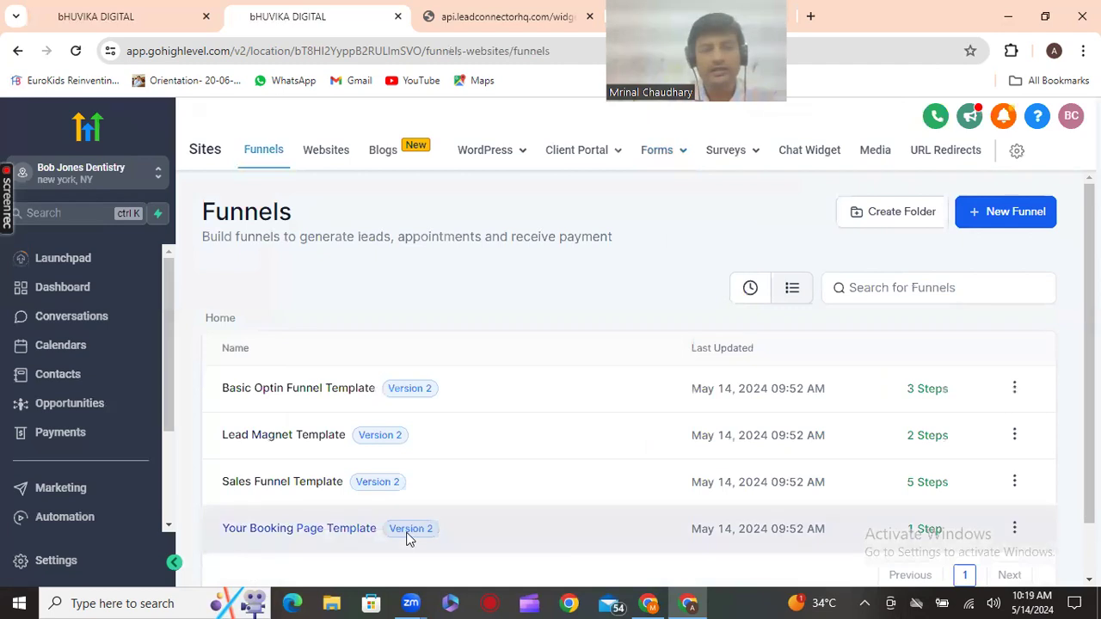
left_click(1012, 222)
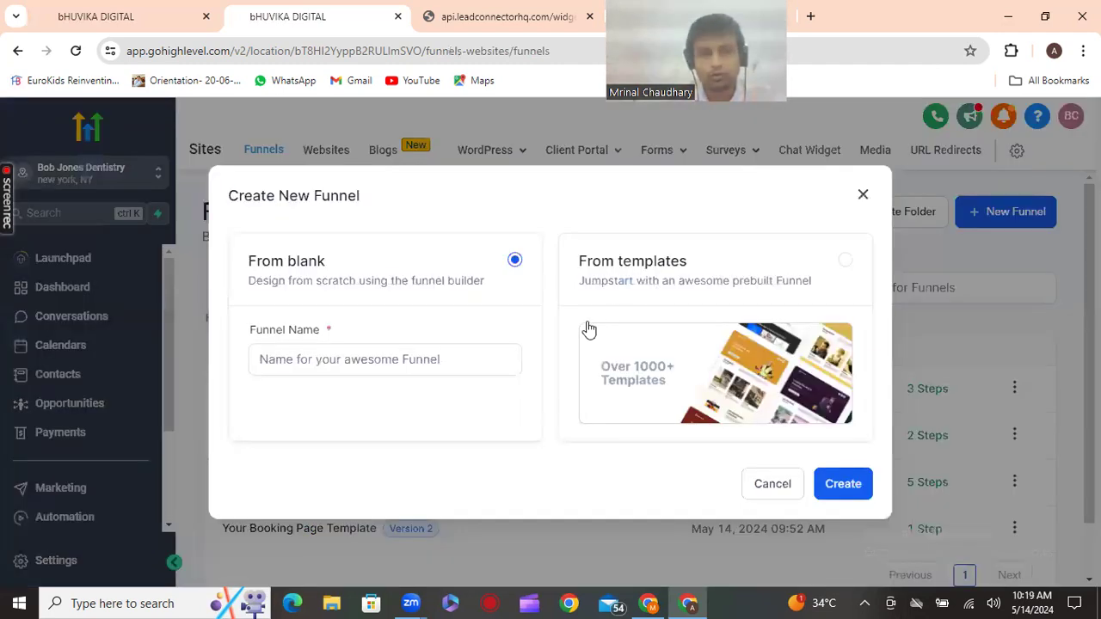
left_click(458, 360)
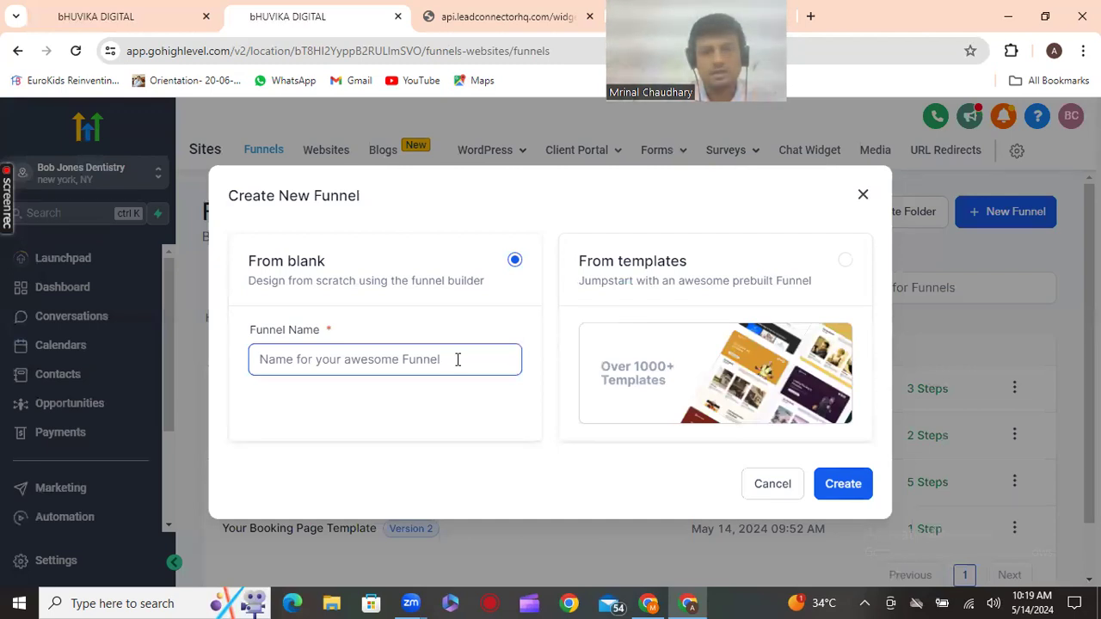
left_click(748, 320)
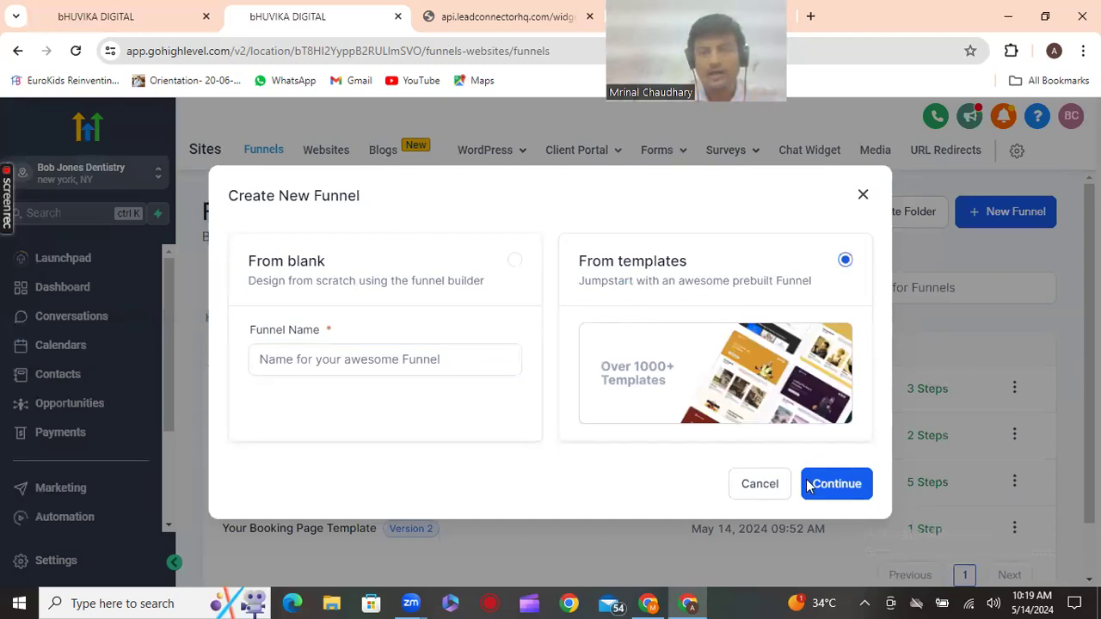
left_click(841, 485)
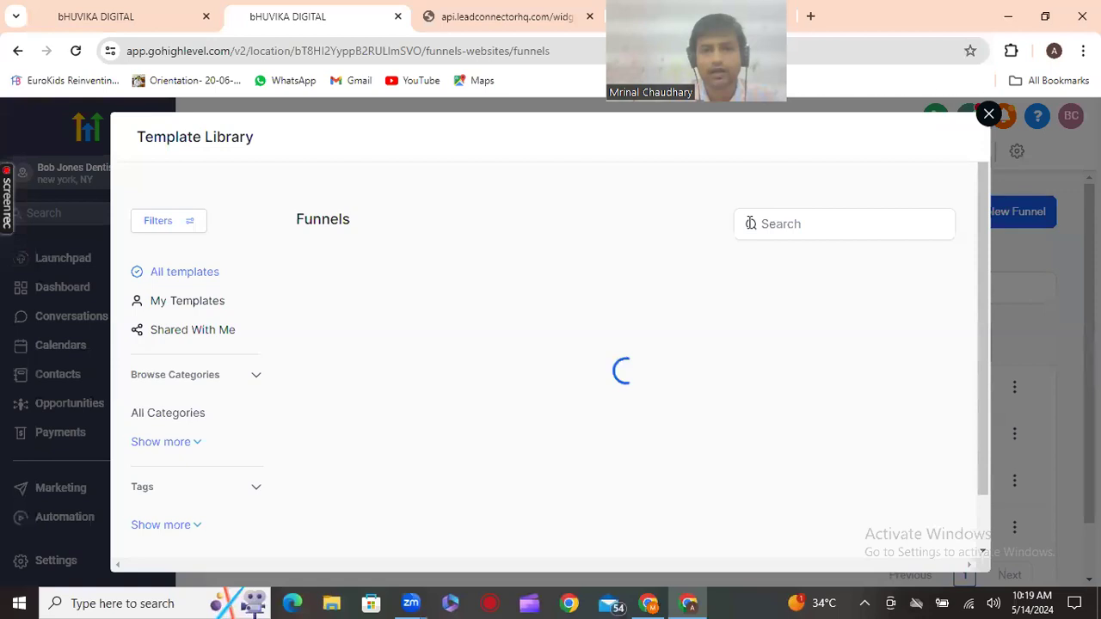
Search the template library for 'appoi' and preview the Chiropractic Health Appointments template
left_click(763, 225)
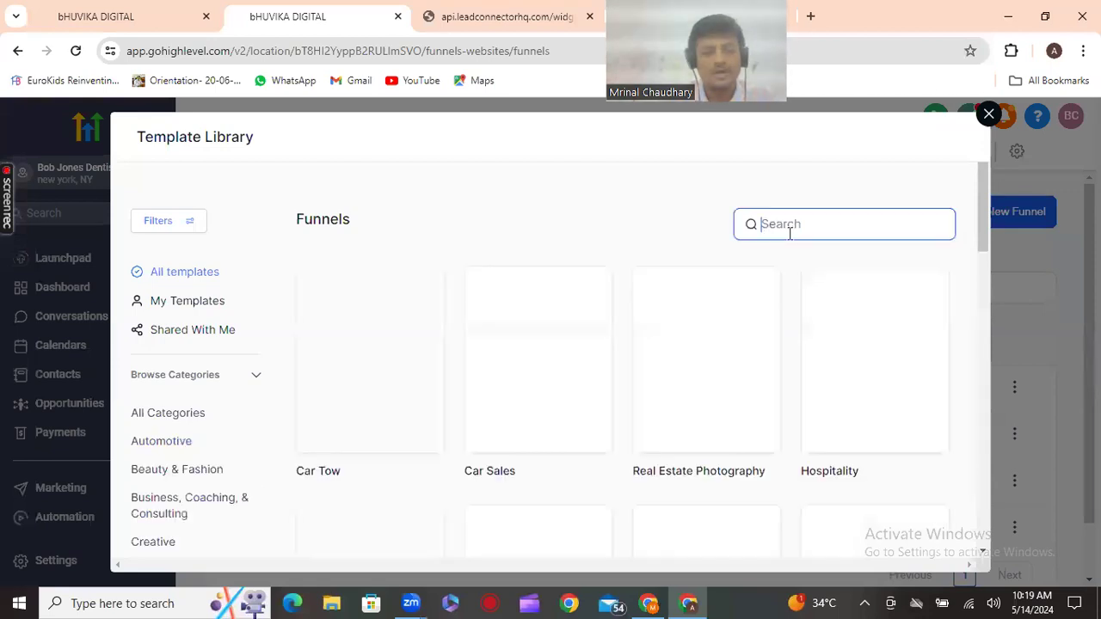
type("app")
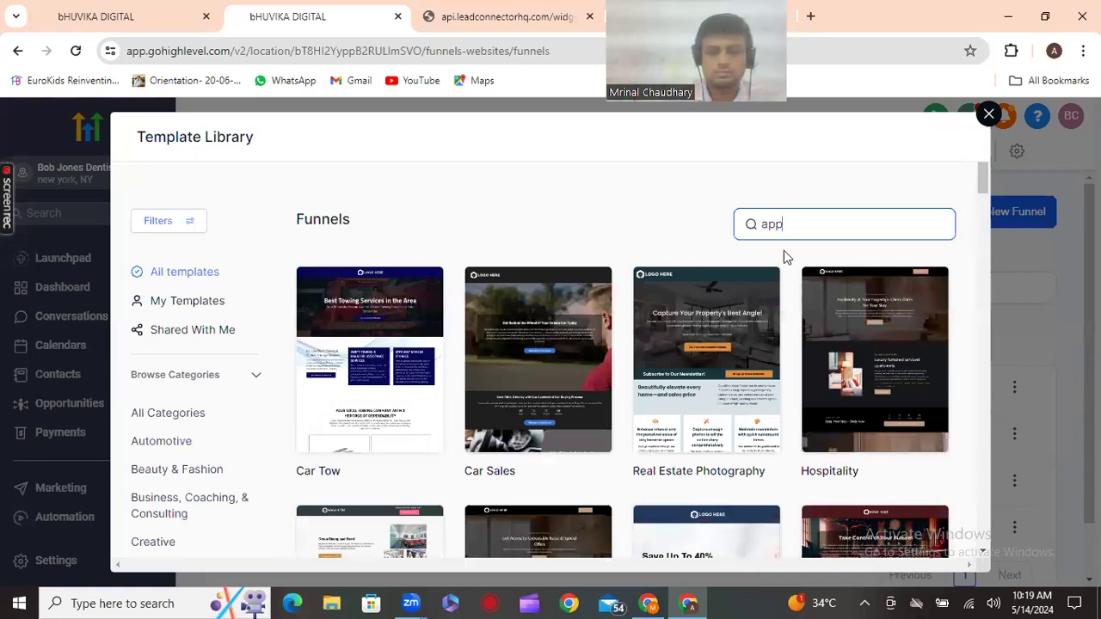
type("oi")
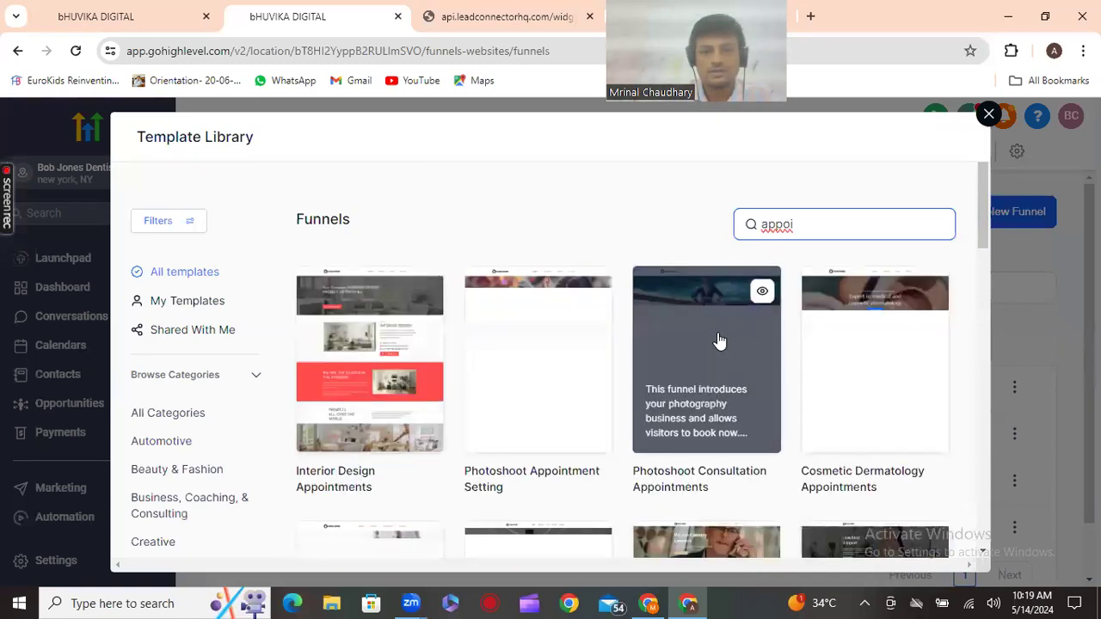
scroll(719, 341, "down", 2)
scroll(721, 341, "down", 4)
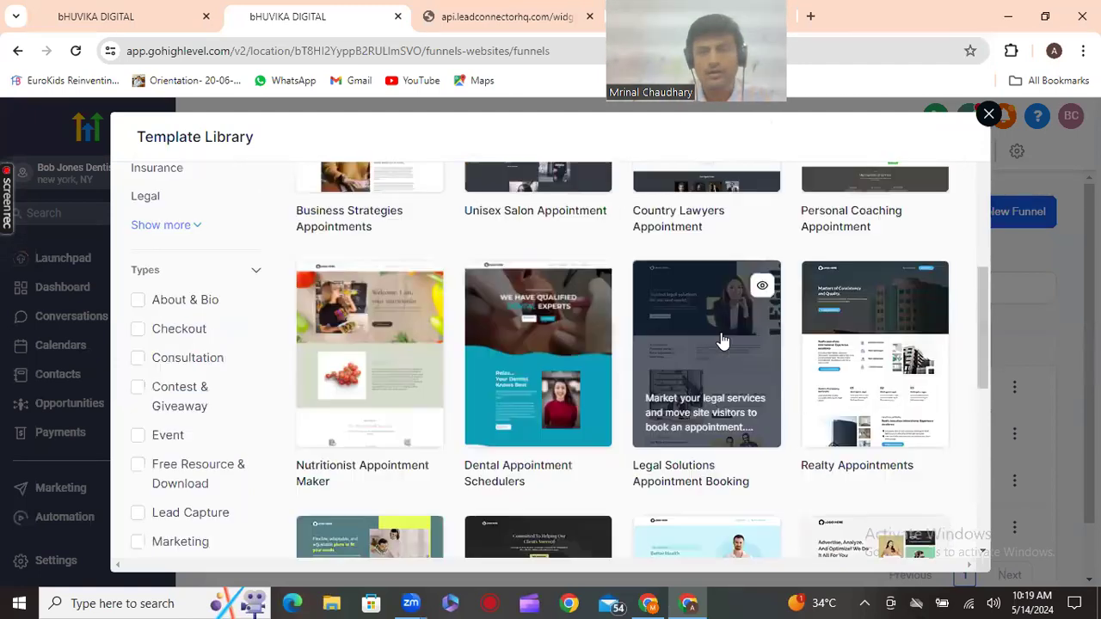
scroll(725, 341, "down", 5)
mouse_move(724, 342)
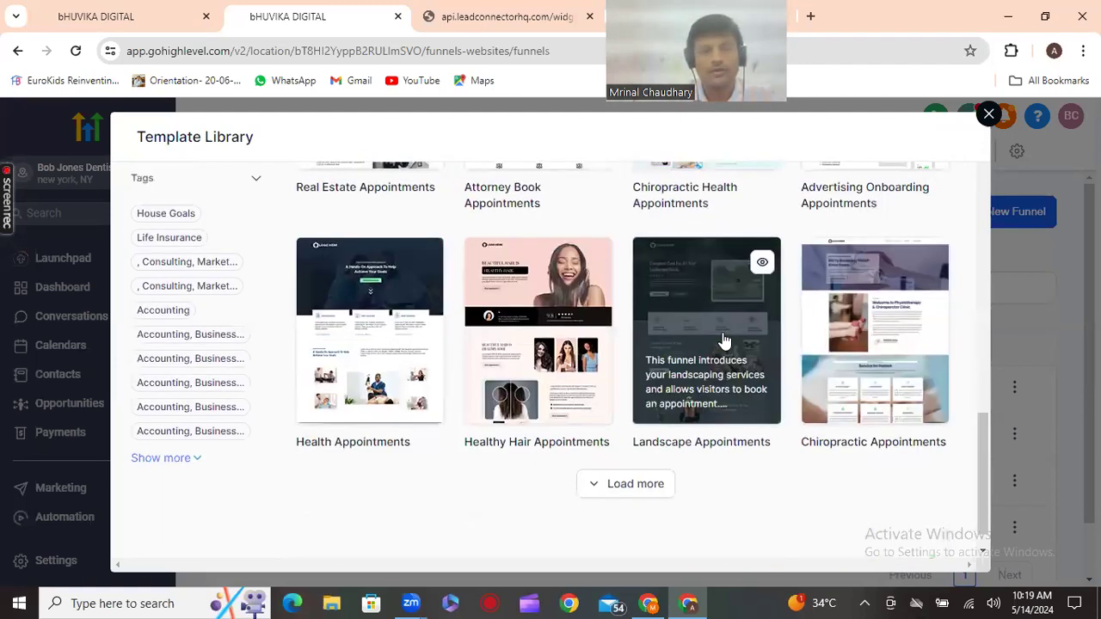
scroll(724, 341, "up", 1)
scroll(725, 342, "up", 1)
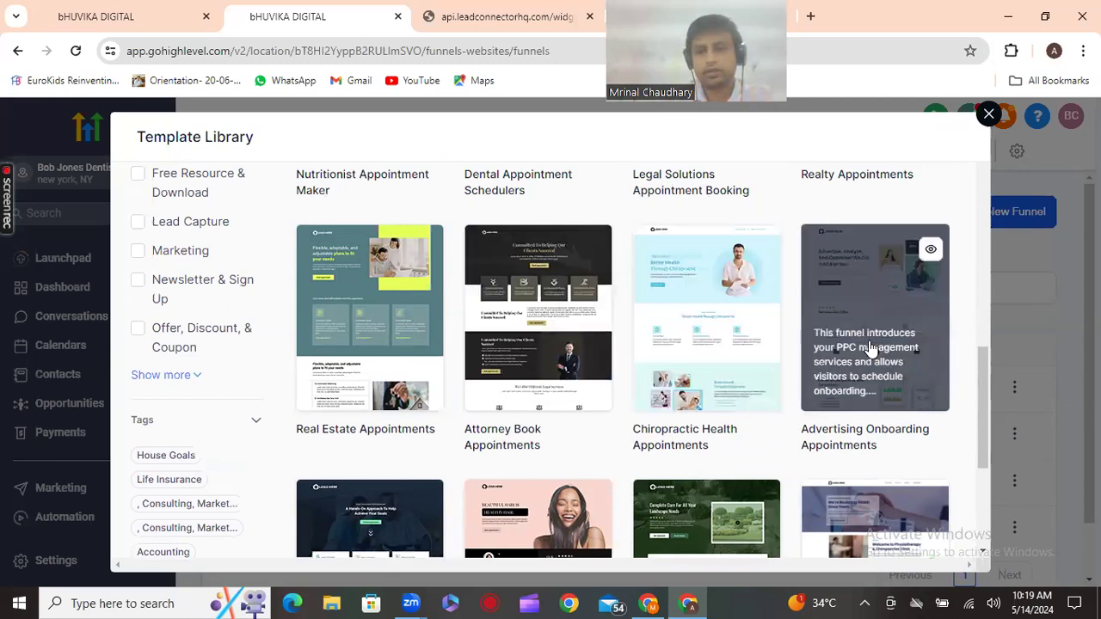
scroll(871, 347, "down", 2)
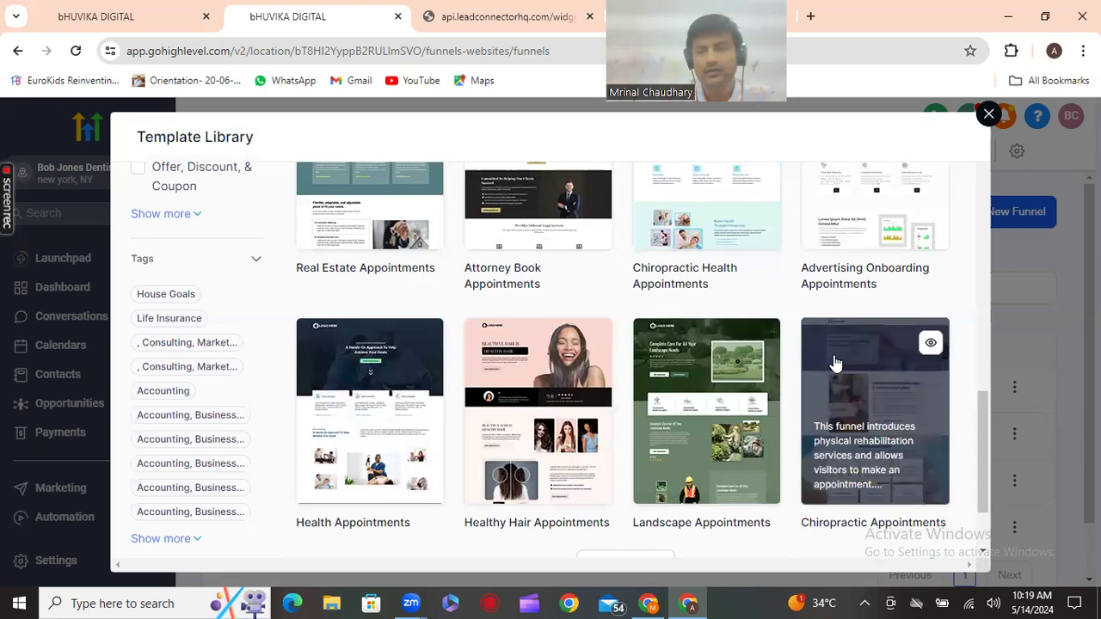
scroll(834, 363, "up", 2)
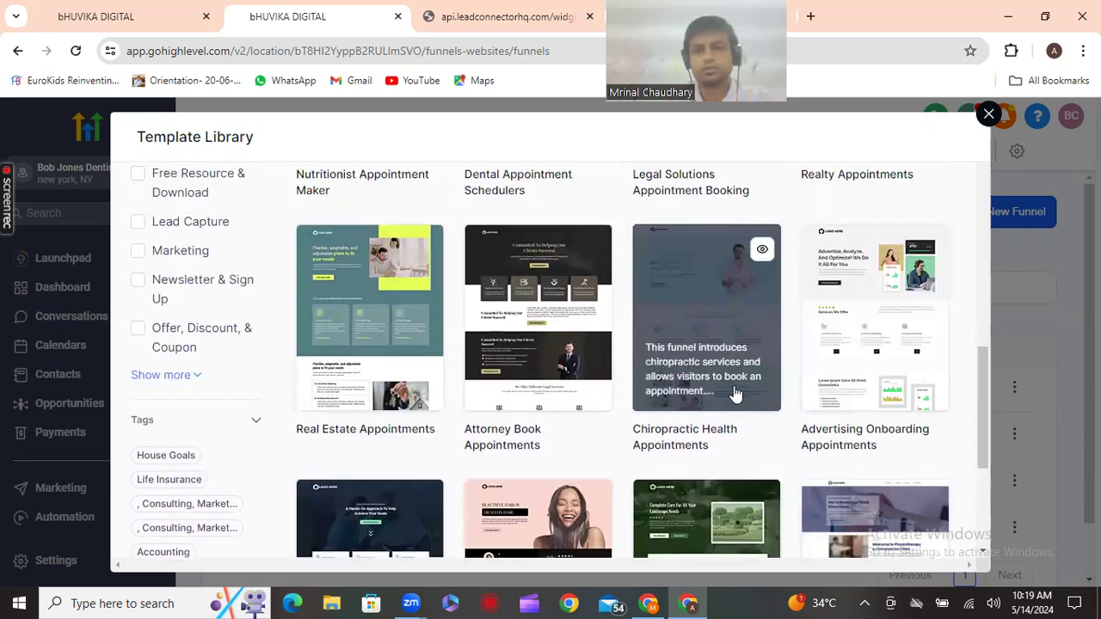
left_click(725, 321)
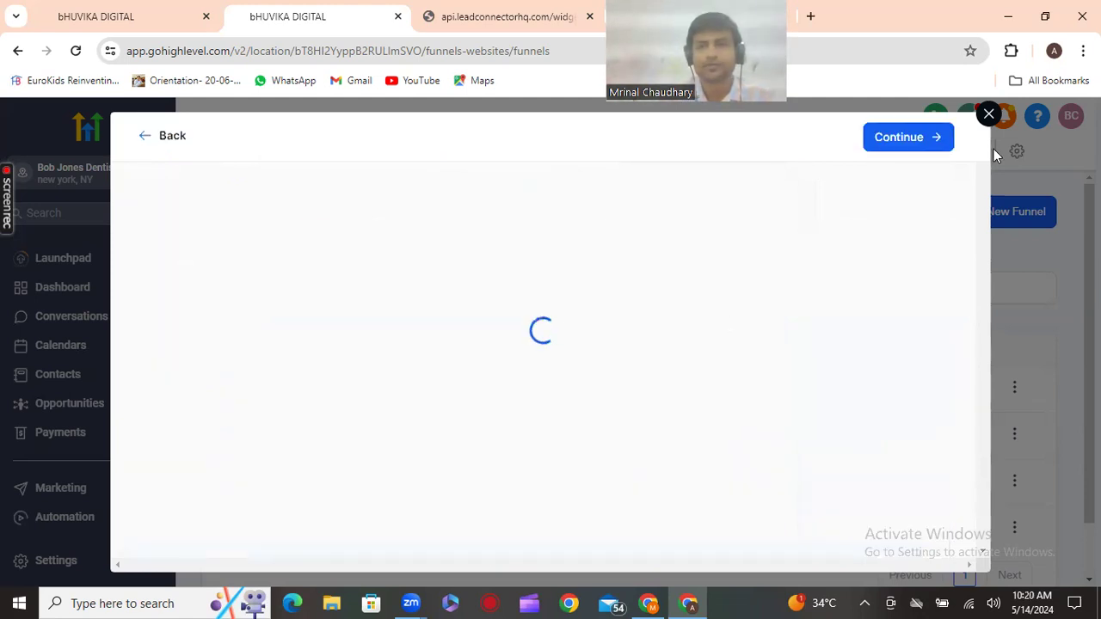
Create the funnel from the Chiropractic Health Appointments template and review its imported home page
left_click(907, 144)
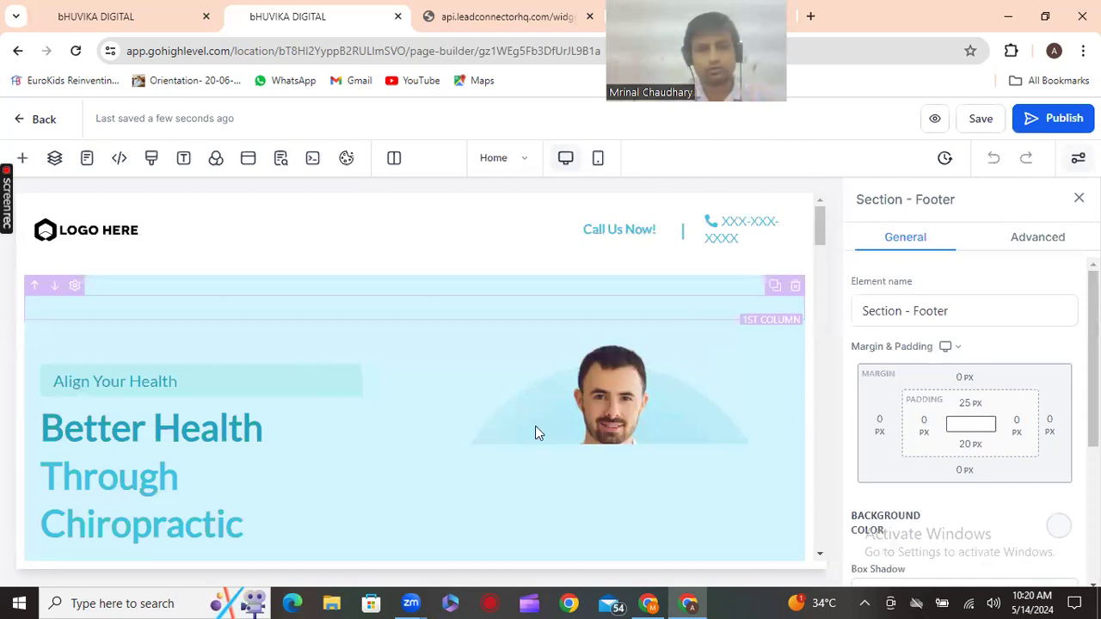
scroll(535, 428, "down", 3)
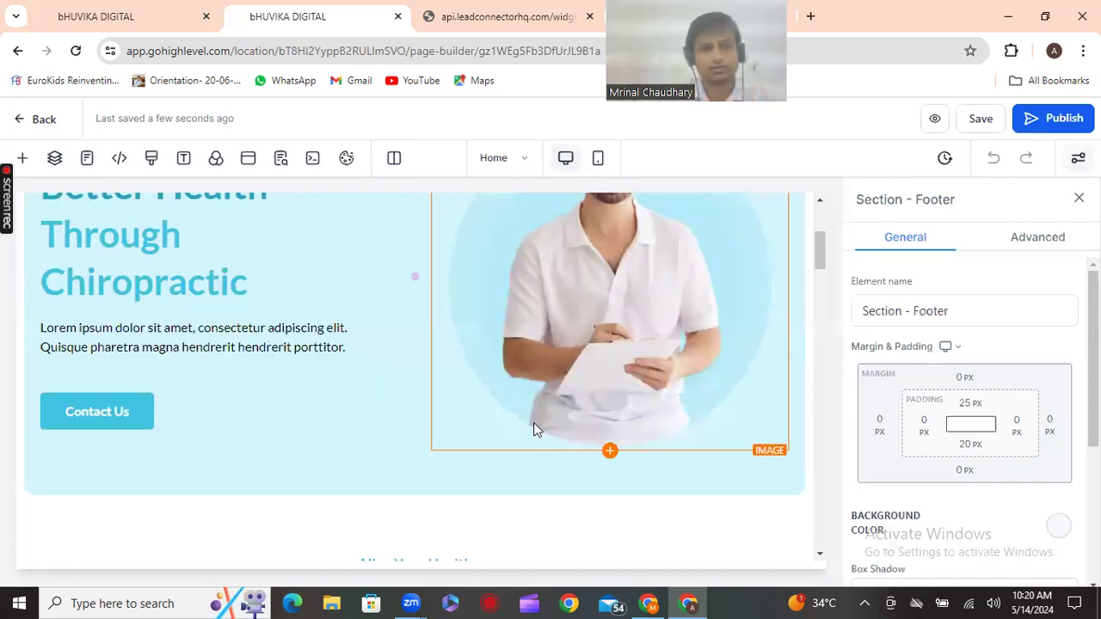
scroll(534, 428, "down", 4)
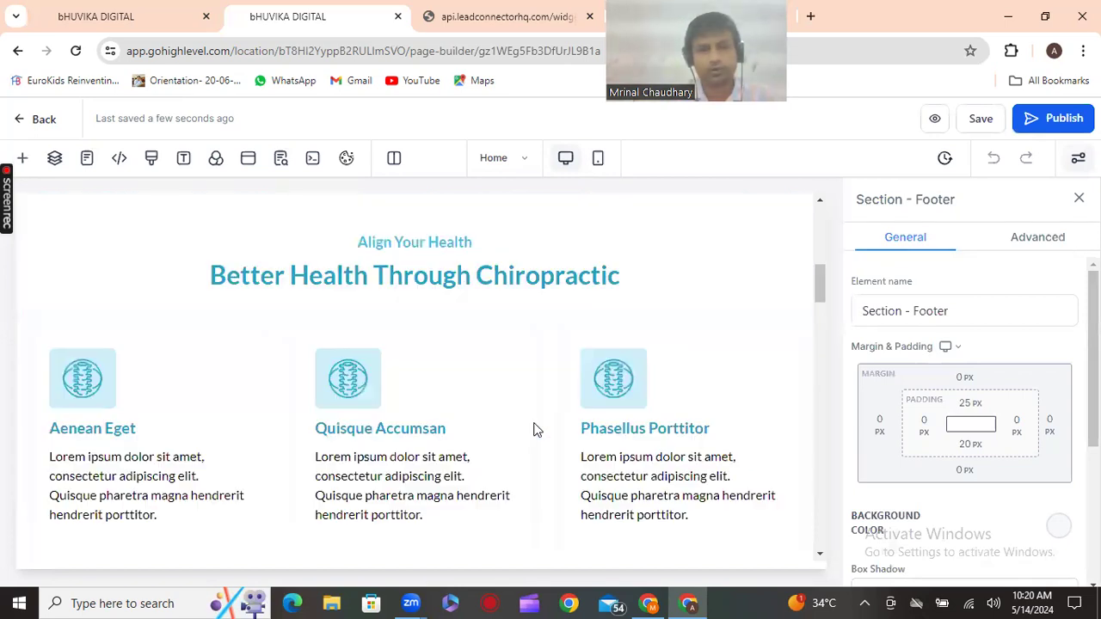
scroll(534, 427, "down", 4)
scroll(198, 250, "up", 8)
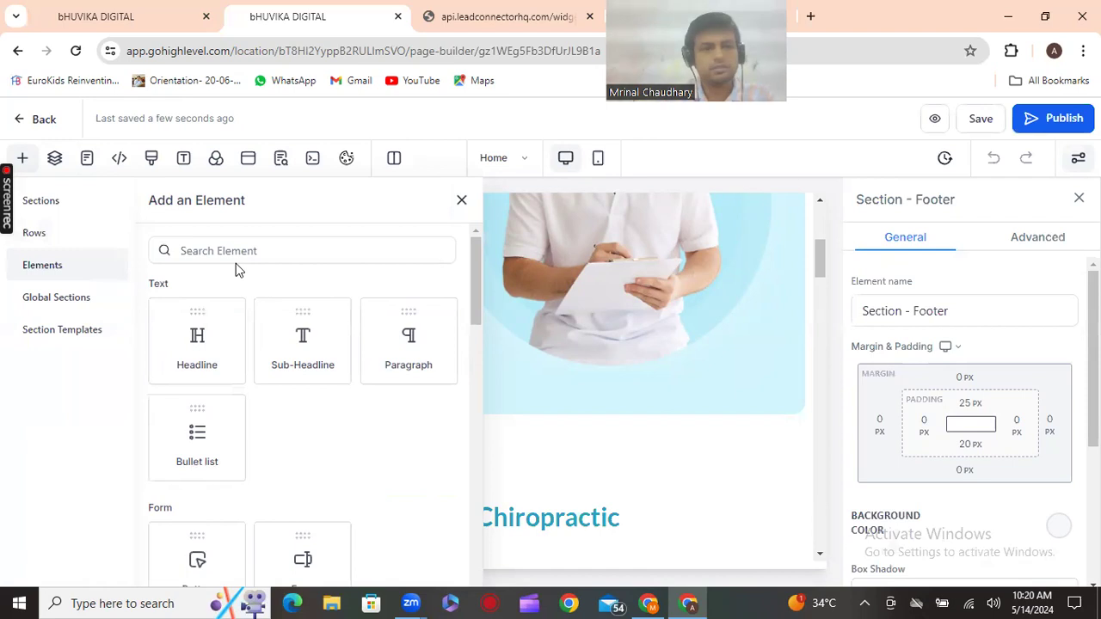
Add a Form element below the three feature columns on the home page
left_click(218, 245)
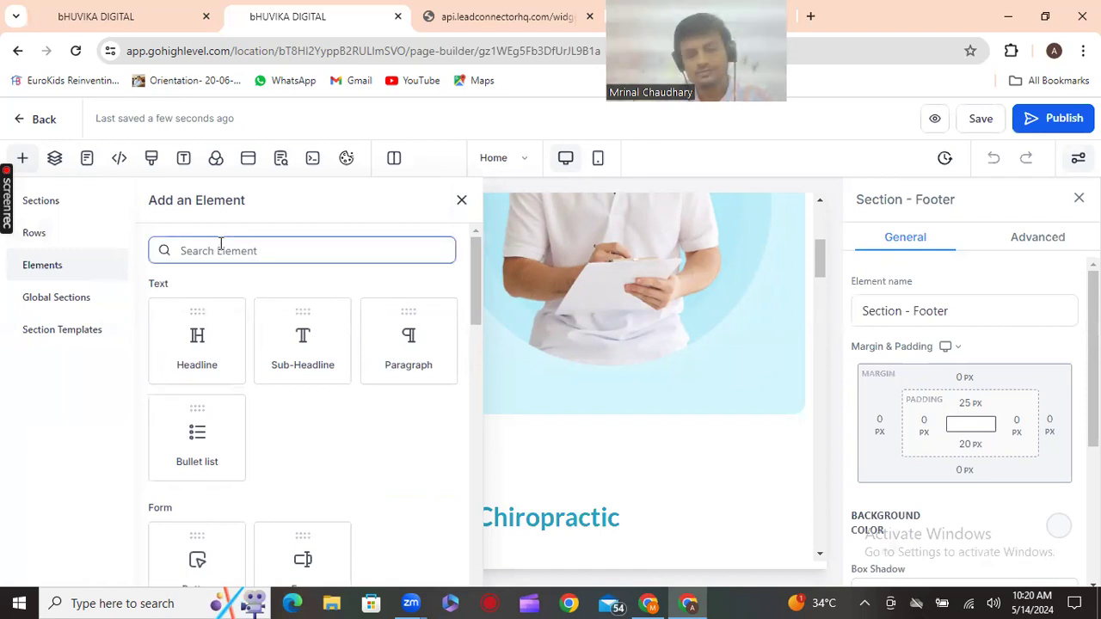
type("fo")
left_click_drag(194, 376, 575, 470)
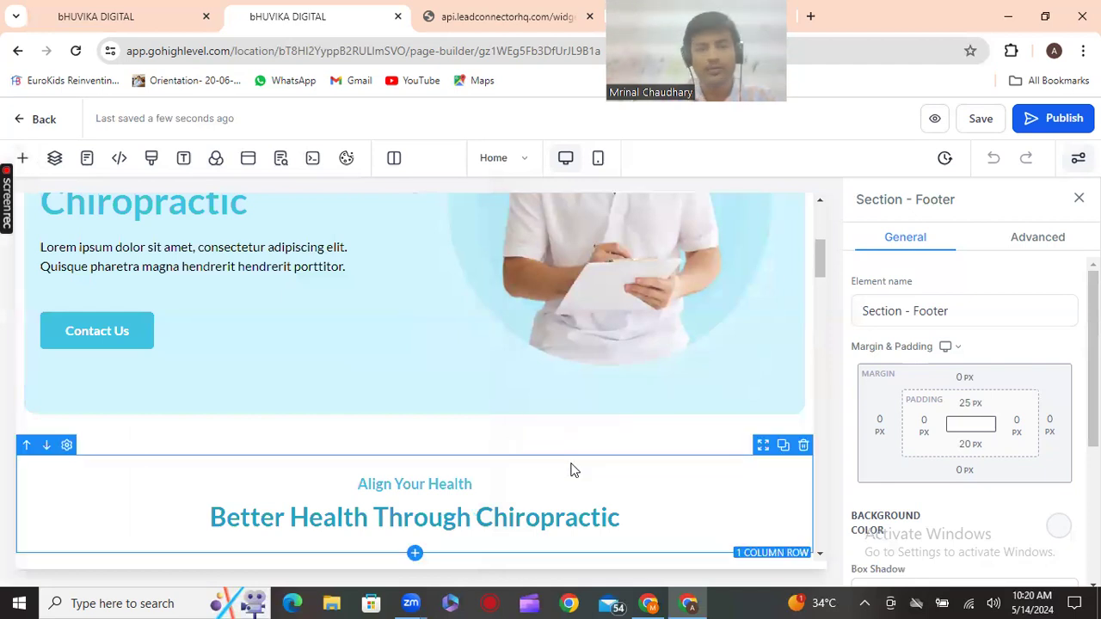
scroll(575, 470, "down", 4)
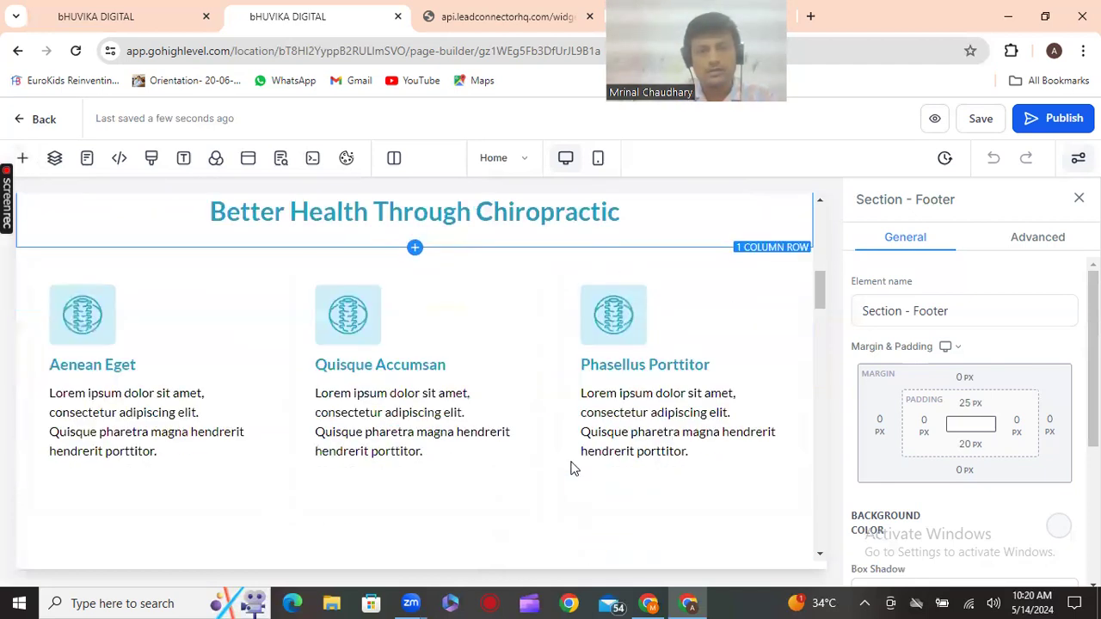
scroll(575, 469, "up", 4)
scroll(575, 470, "up", 1)
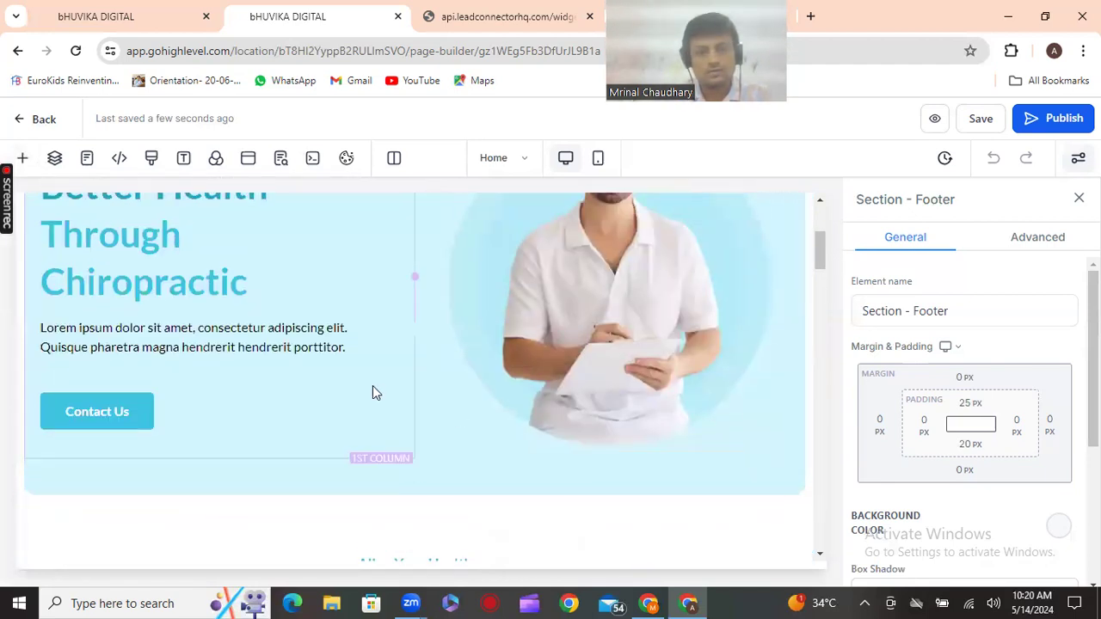
scroll(373, 386, "down", 5)
scroll(375, 392, "down", 5)
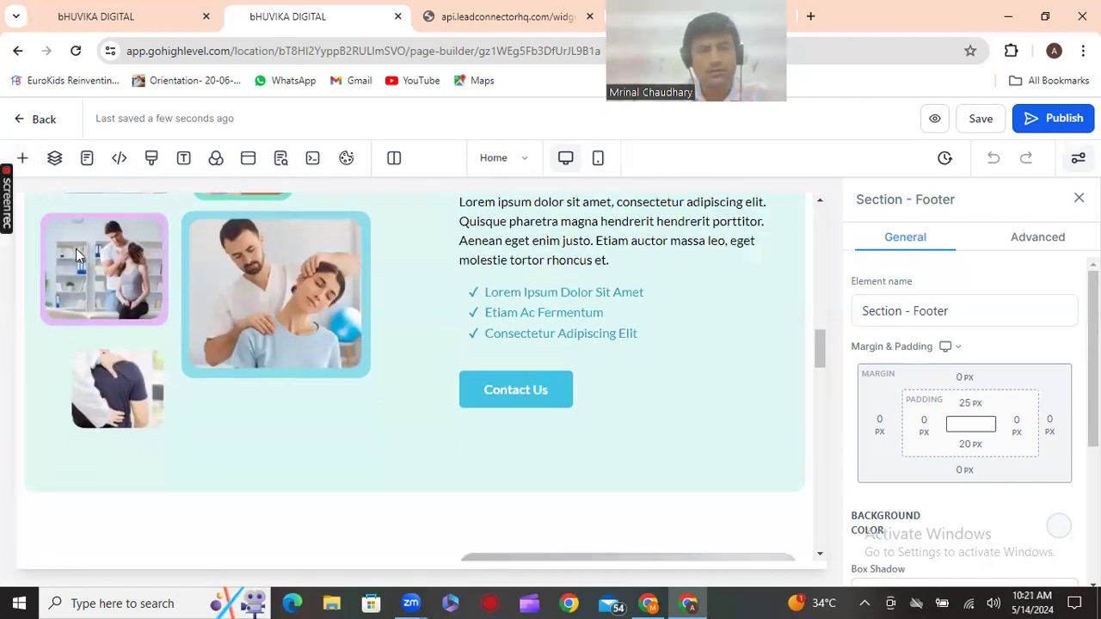
scroll(375, 392, "up", 4)
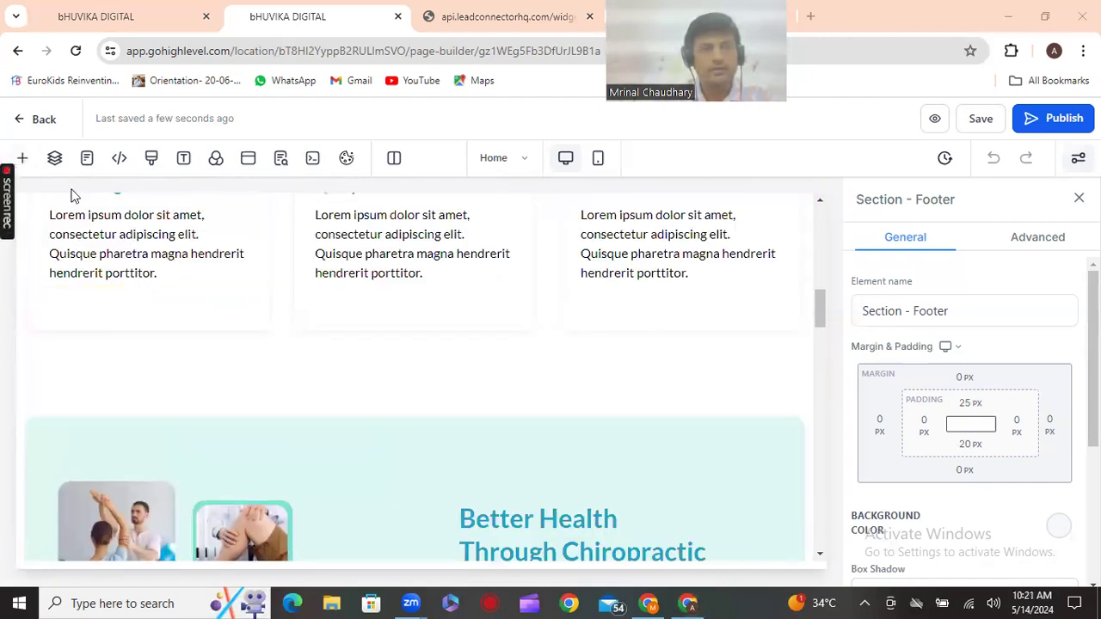
left_click(24, 160)
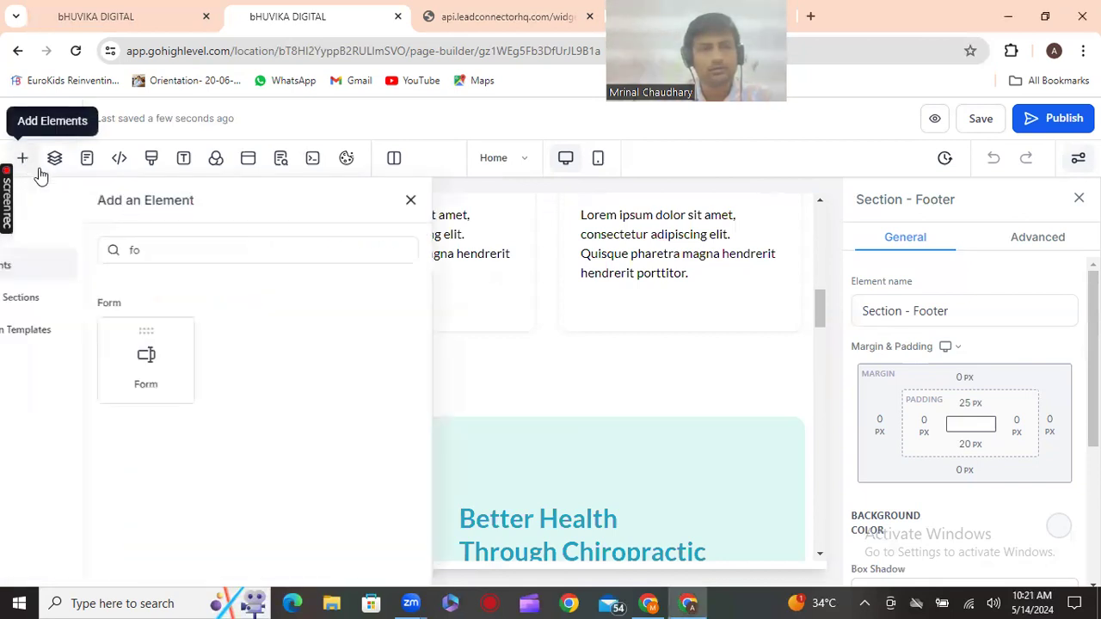
left_click_drag(197, 355, 551, 404)
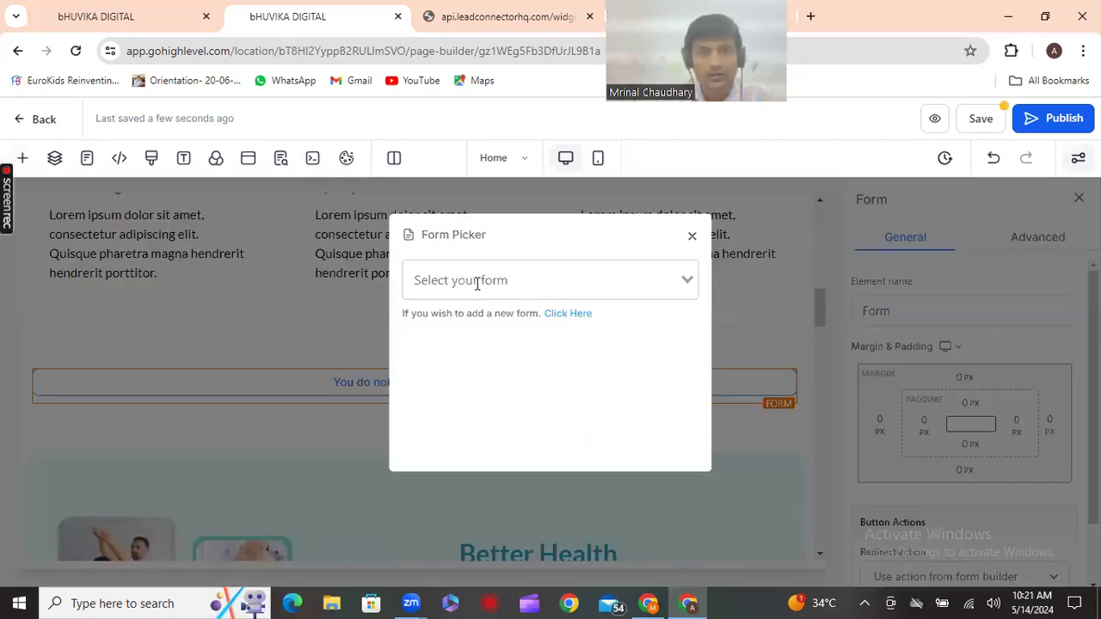
Embed the appointment form (Form 3) and set its submit redirect to Go to Next step
left_click(496, 281)
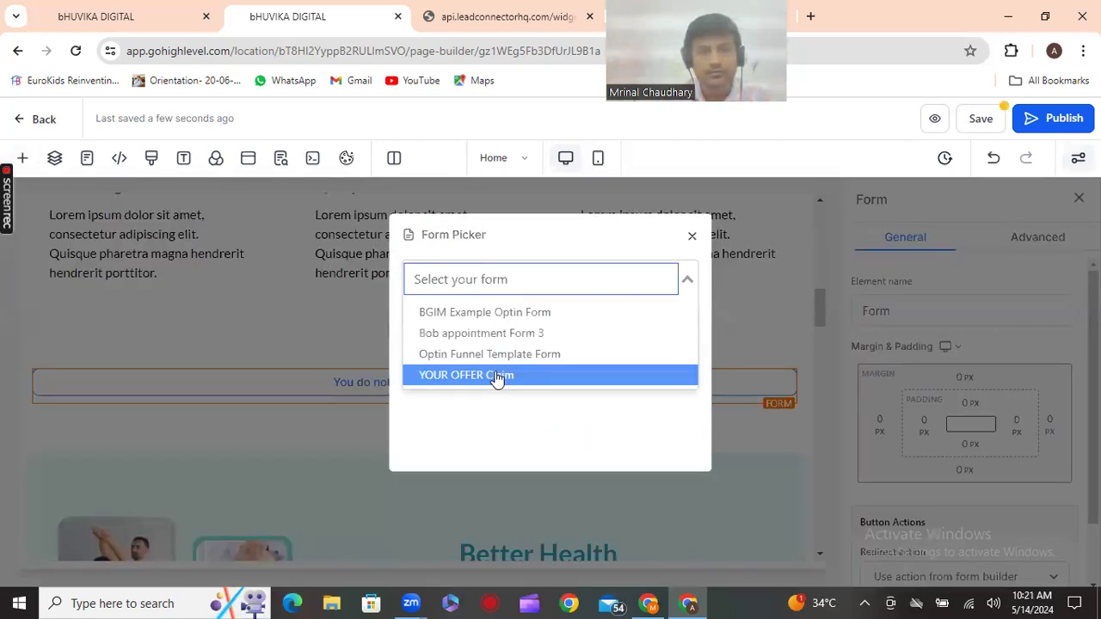
left_click(625, 334)
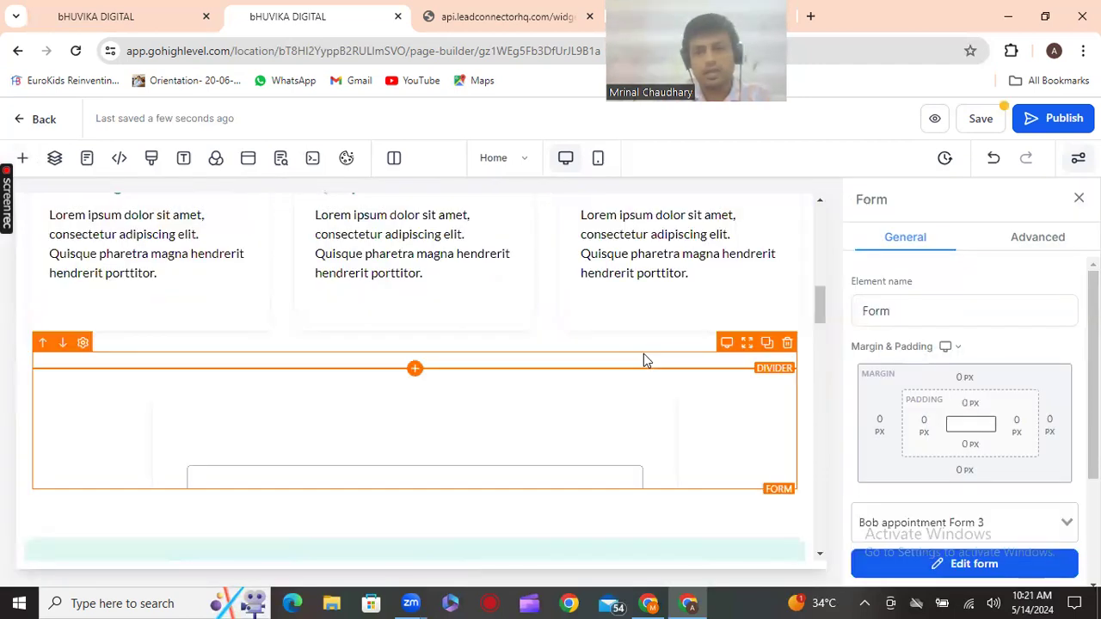
scroll(643, 359, "down", 2)
scroll(644, 360, "down", 2)
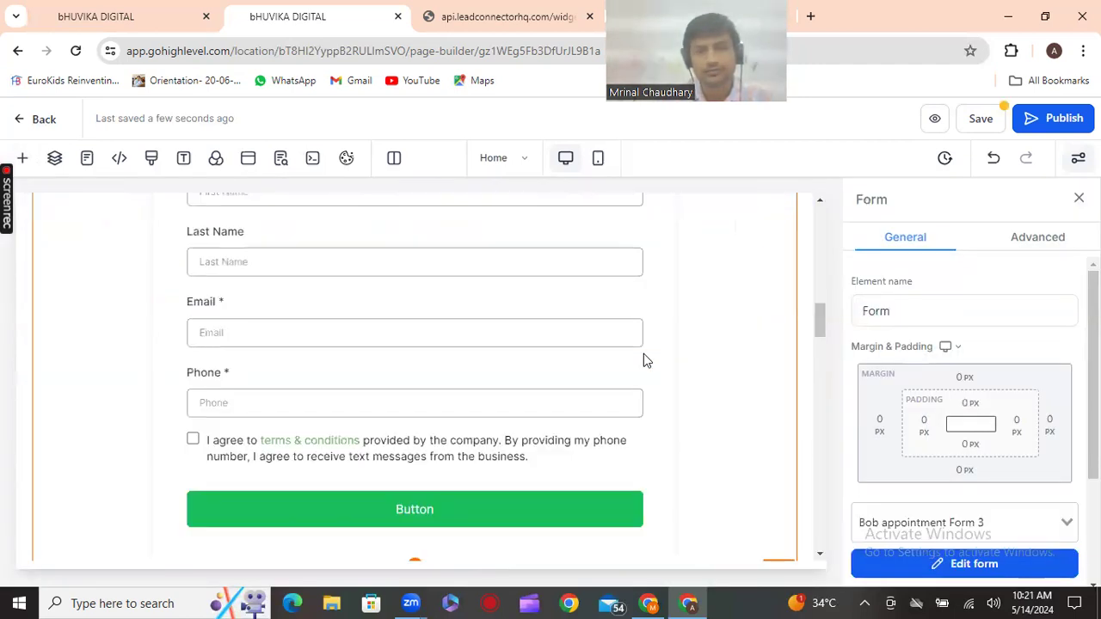
scroll(635, 369, "down", 1)
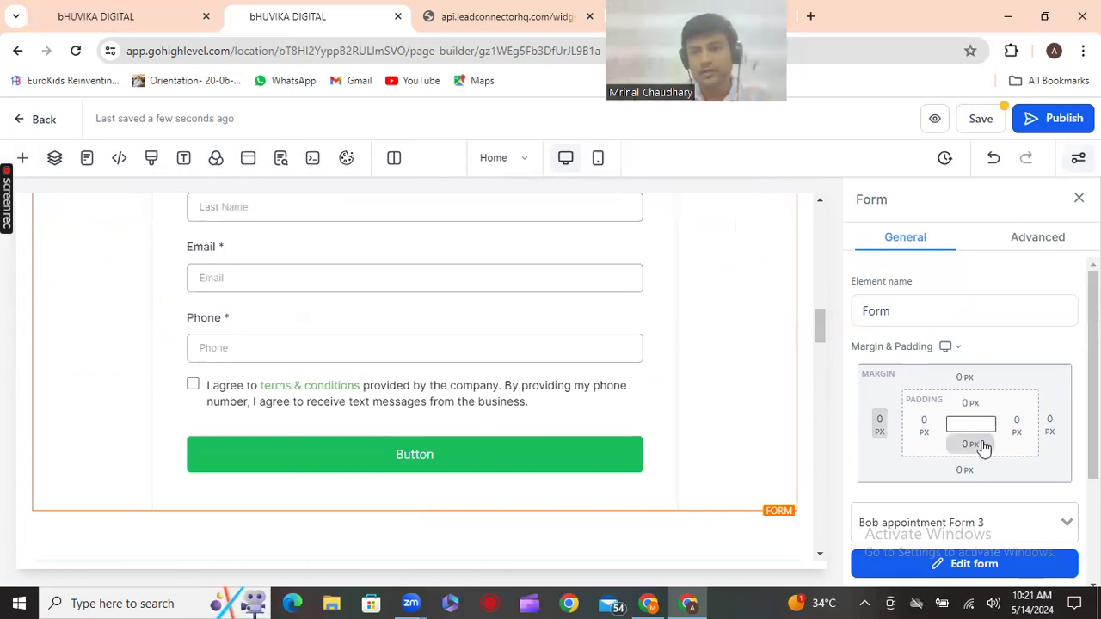
scroll(993, 509, "down", 2)
left_click(990, 513)
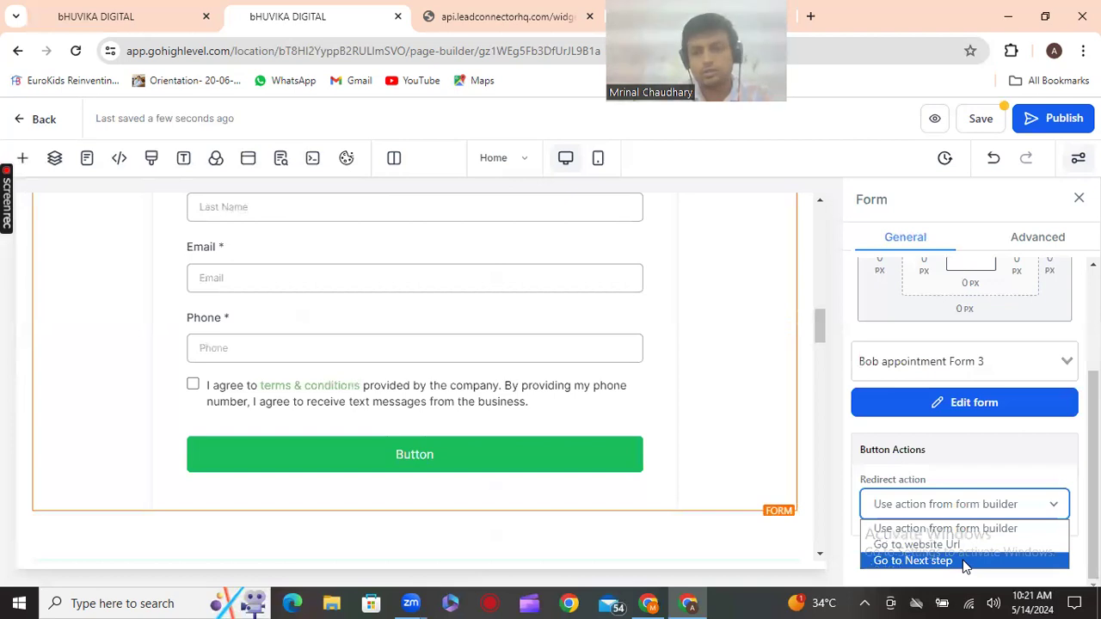
left_click(967, 564)
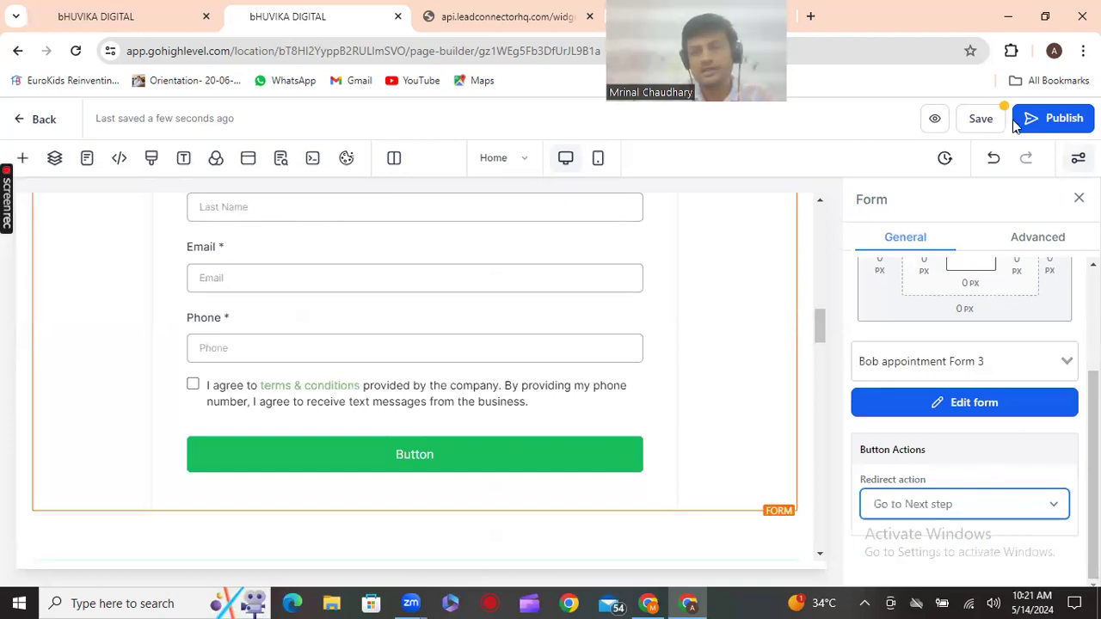
Save the home page and return to the Chiropractic funnel's steps list
left_click(981, 119)
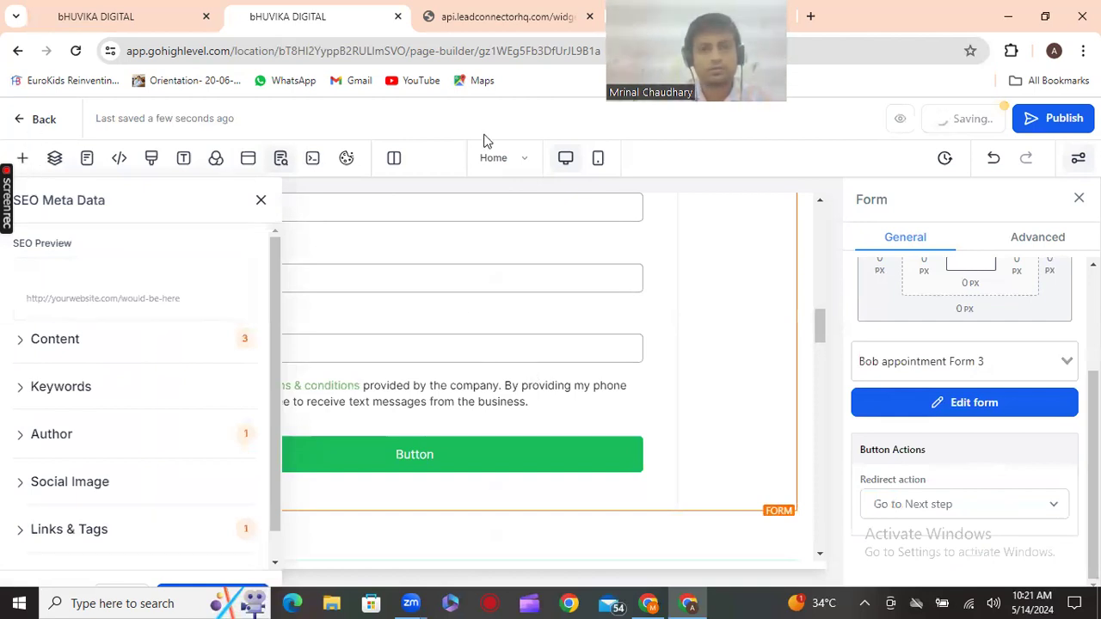
left_click(518, 160)
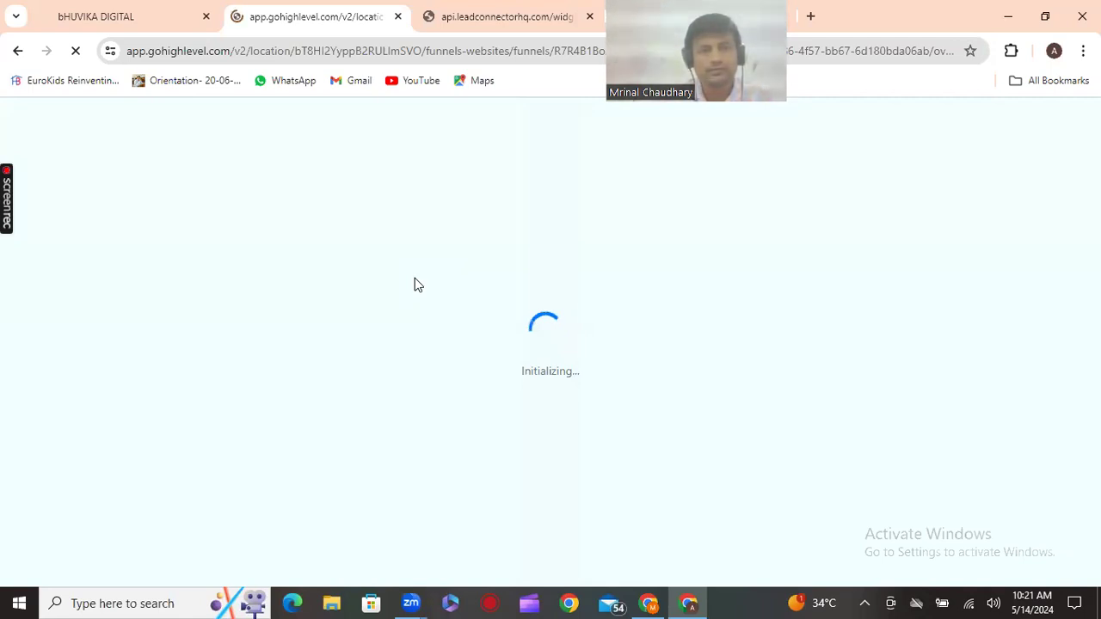
key("alt+a")
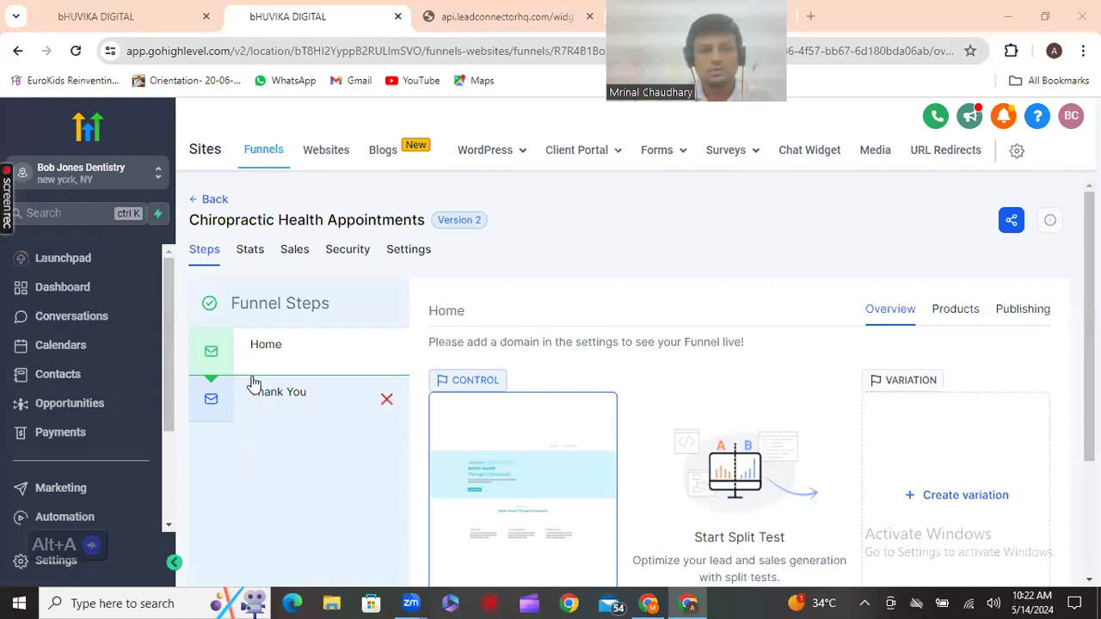
scroll(296, 438, "down", 2)
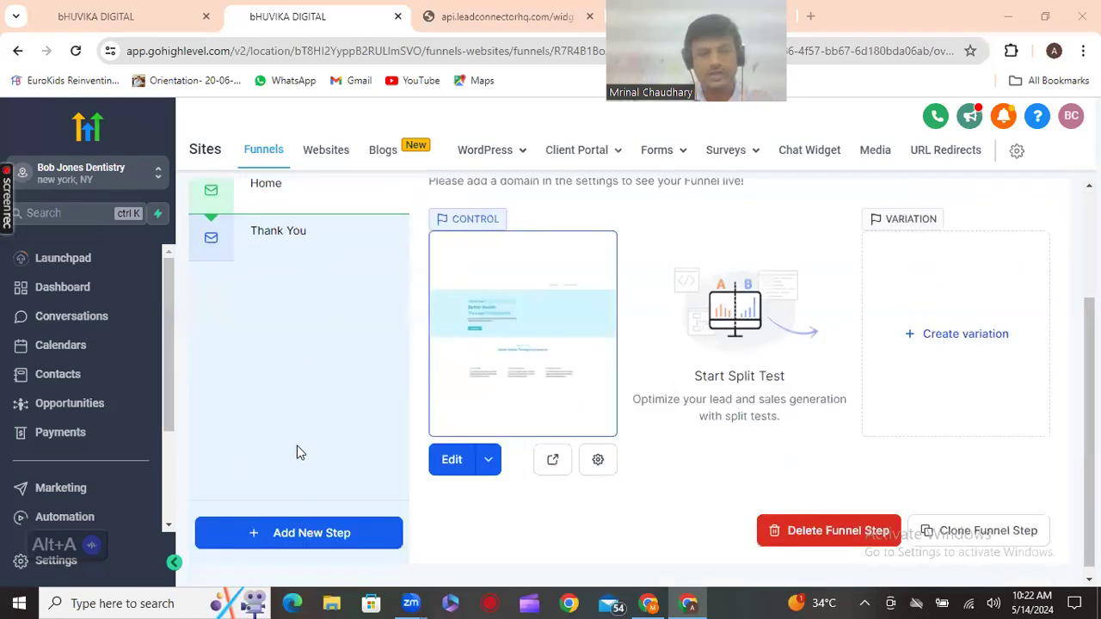
Add a new funnel step whose page is named 'booking appointment'
left_click(302, 537)
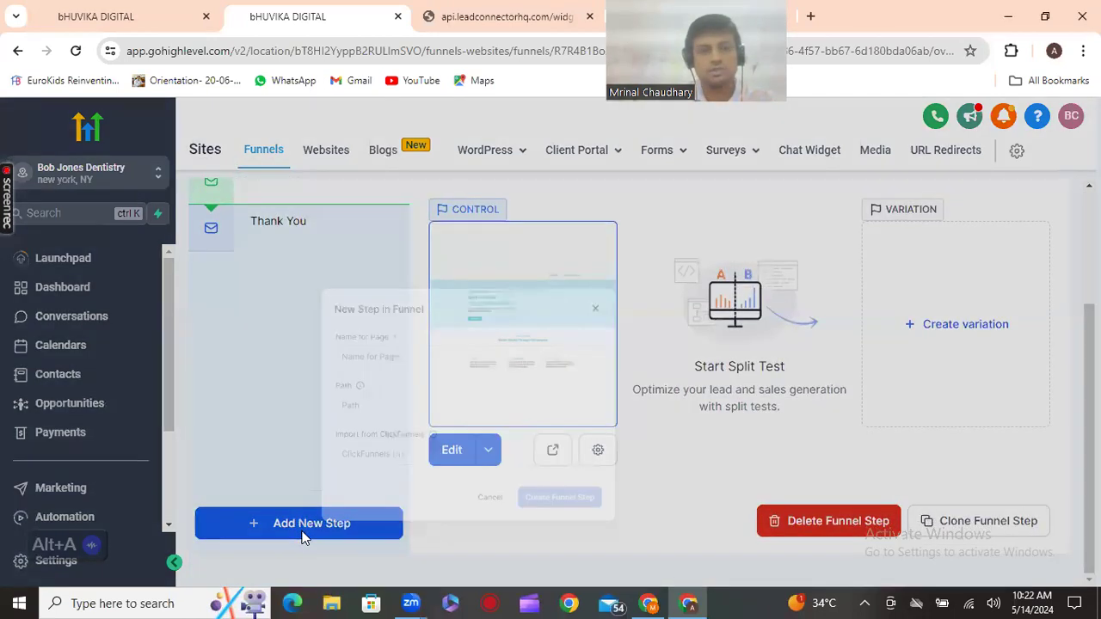
left_click(395, 346)
left_click(416, 277)
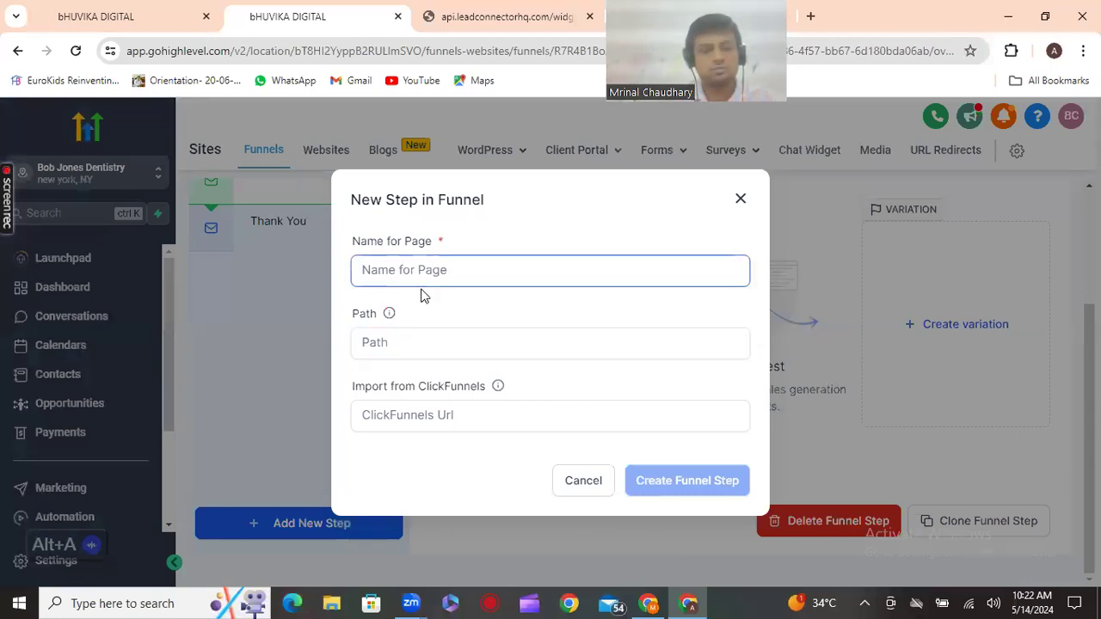
type("booking appointment")
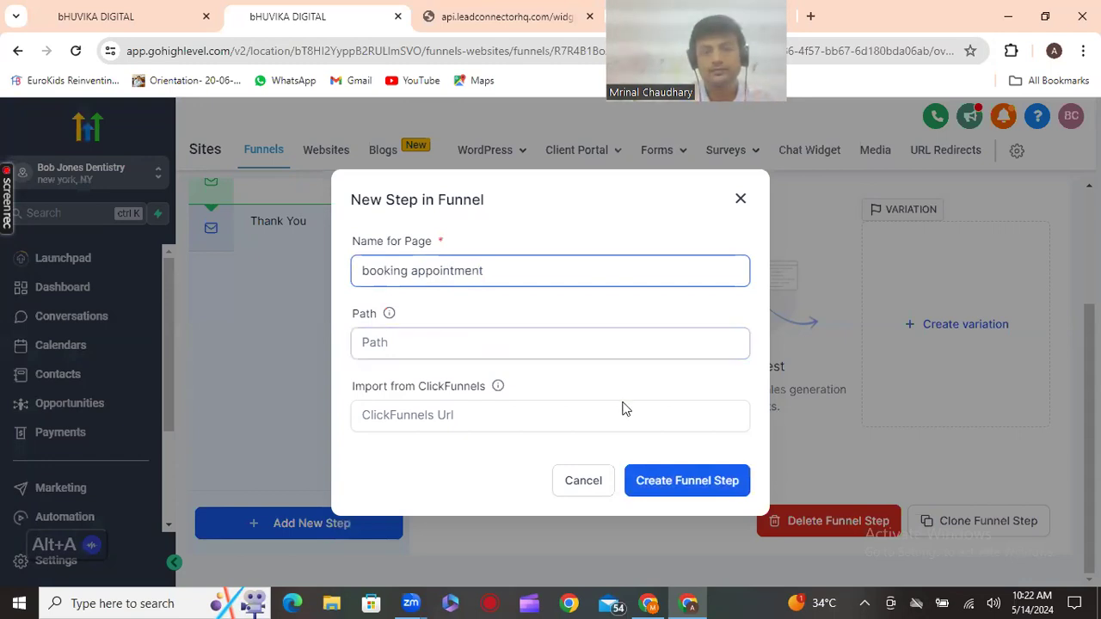
left_click(688, 483)
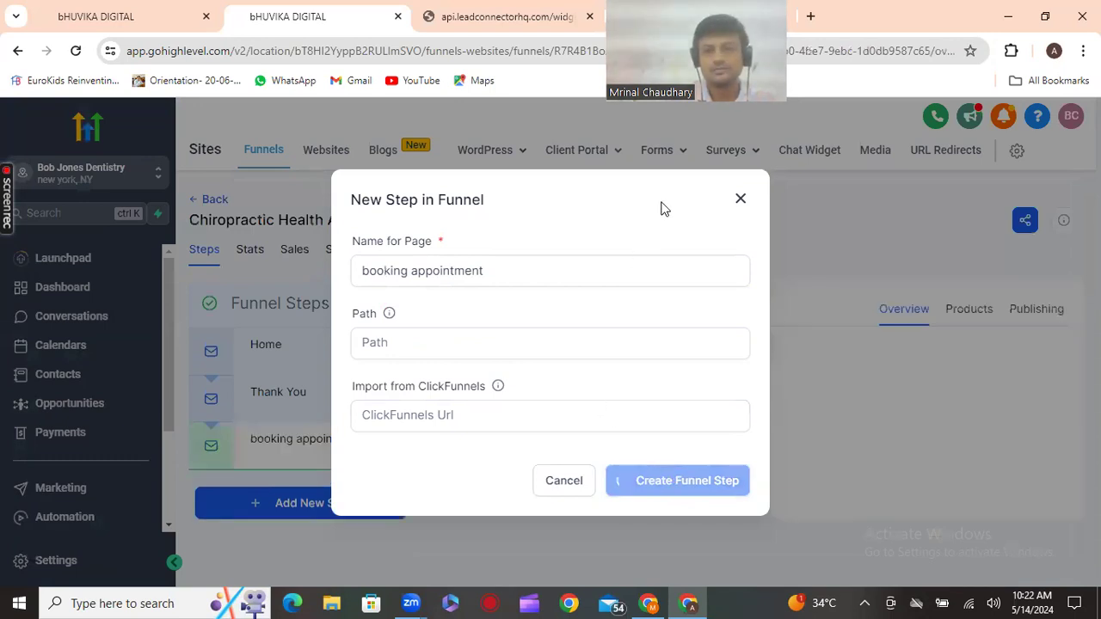
Move booking appointment between Home and Thank You and start it as a blank page
left_click(742, 199)
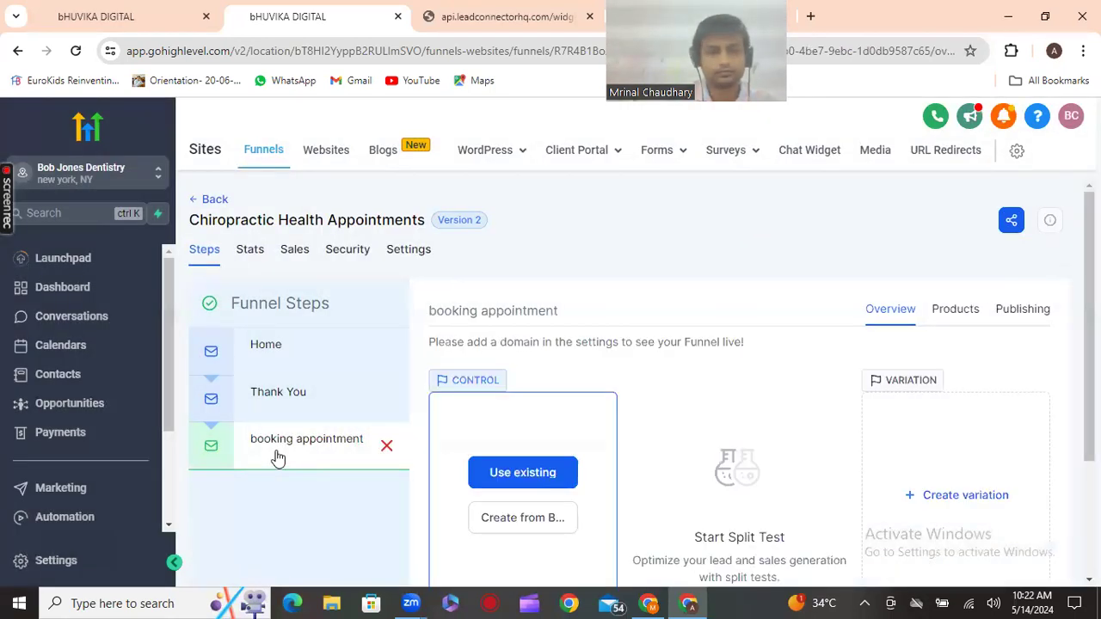
left_click_drag(283, 454, 289, 416)
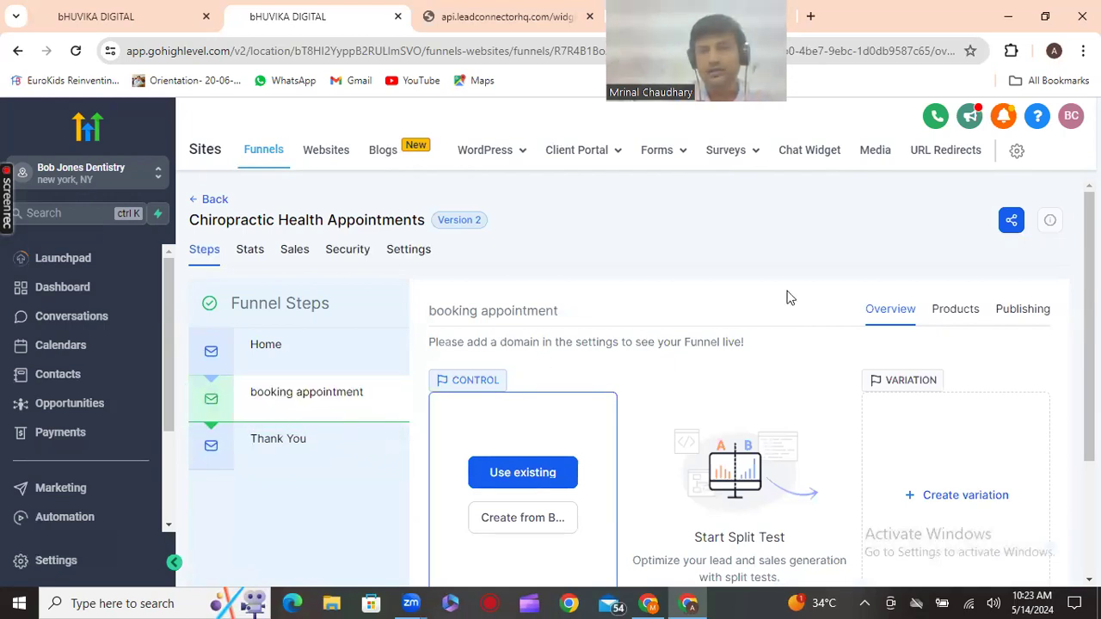
left_click(523, 527)
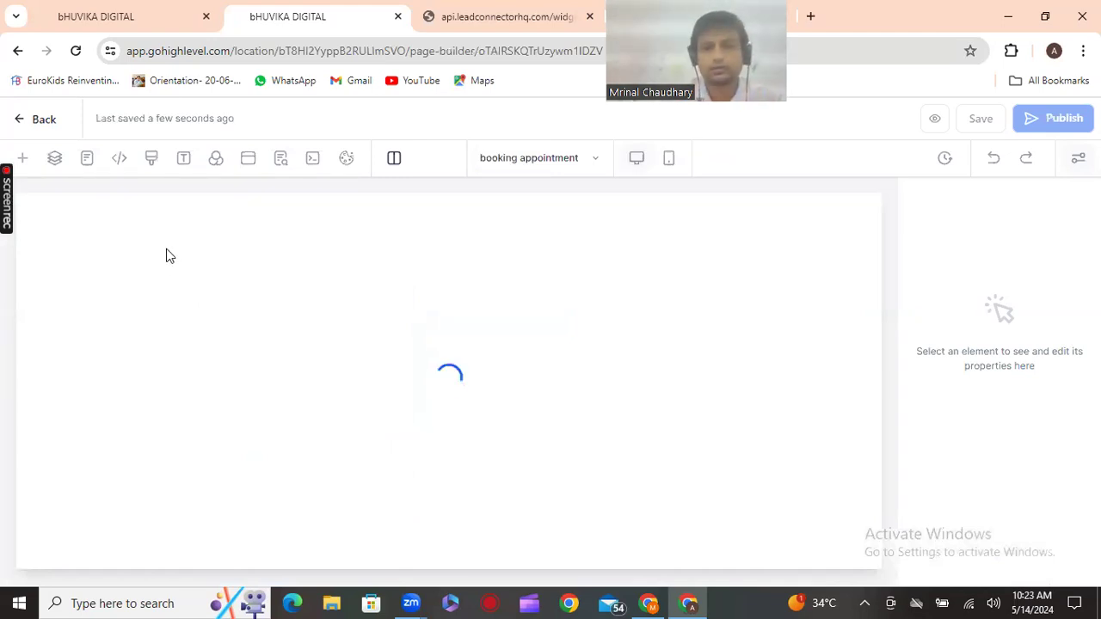
Drop a Small-width section at the top of the blank booking appointment page
left_click(20, 157)
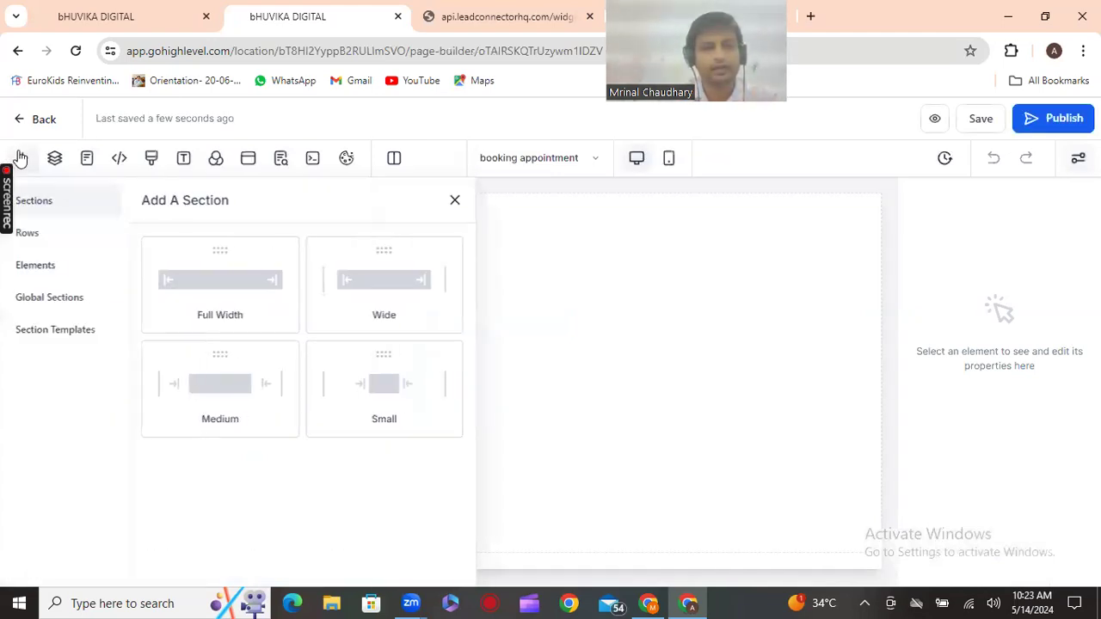
left_click(21, 159)
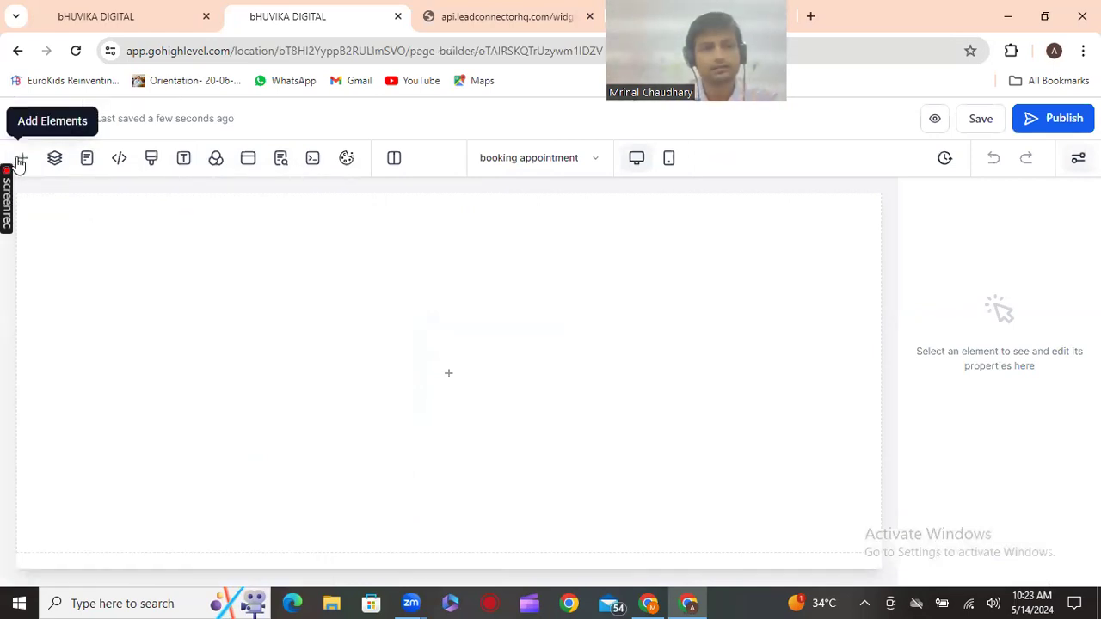
left_click(21, 160)
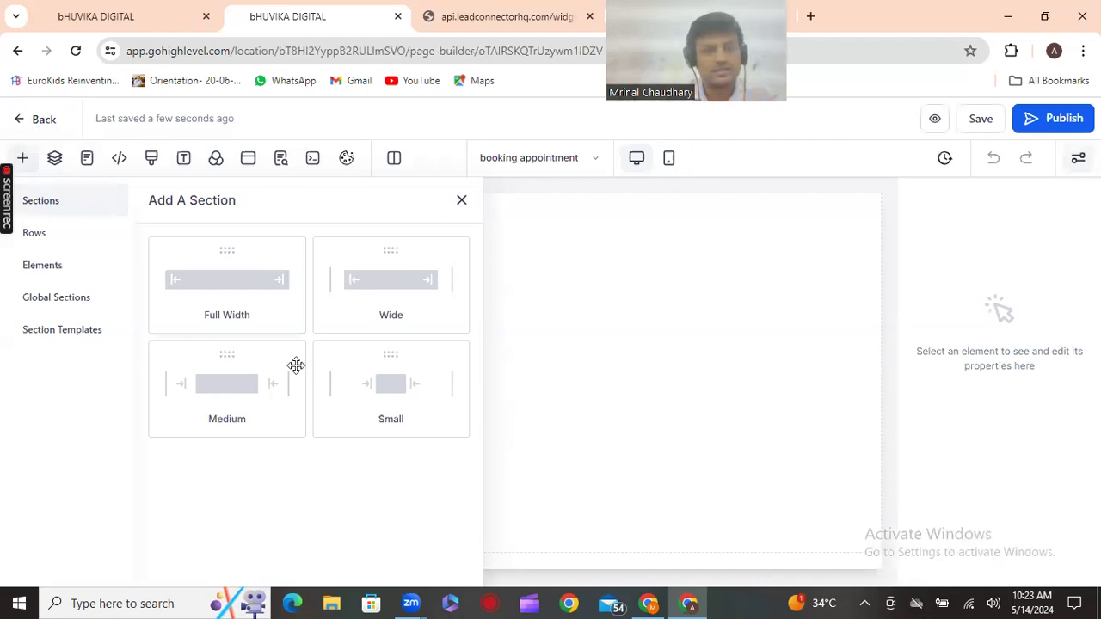
left_click_drag(374, 377, 497, 370)
left_click_drag(638, 364, 474, 338)
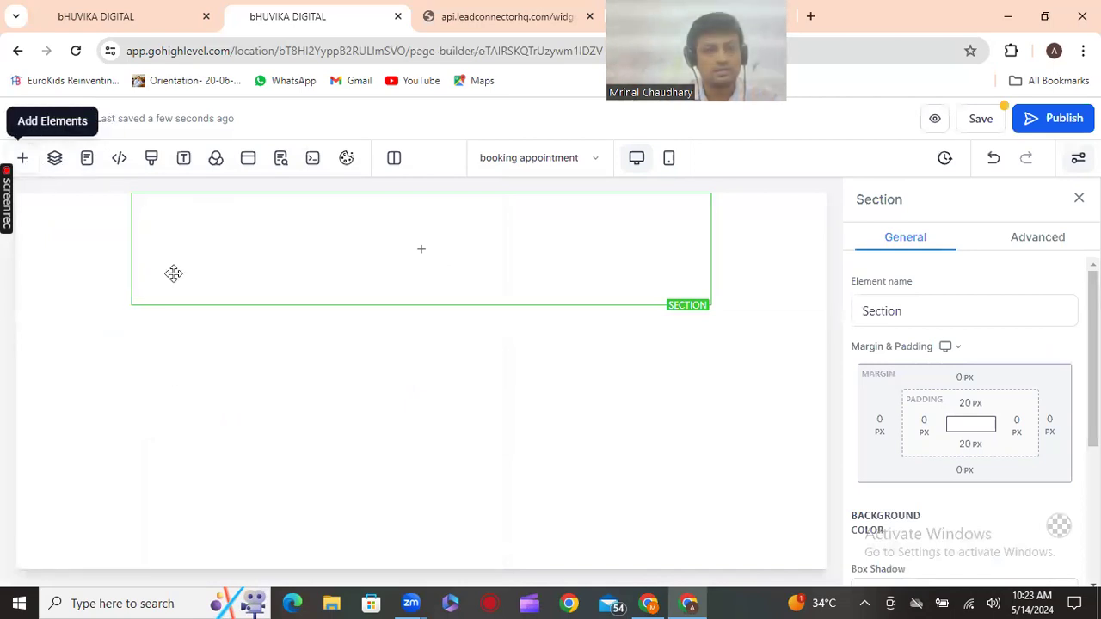
left_click(22, 158)
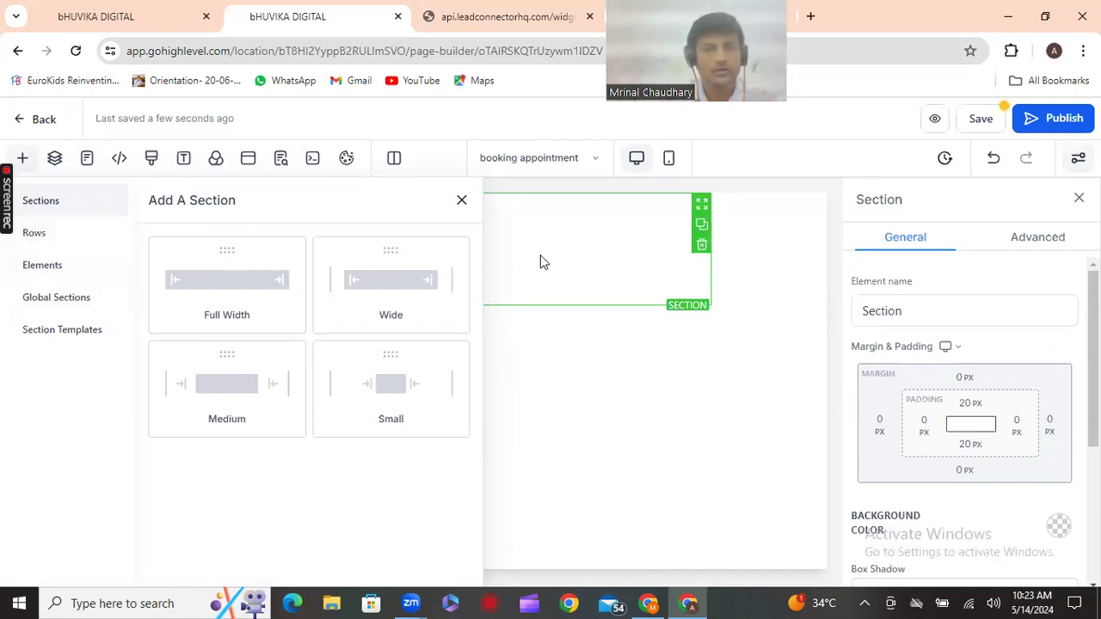
left_click(461, 200)
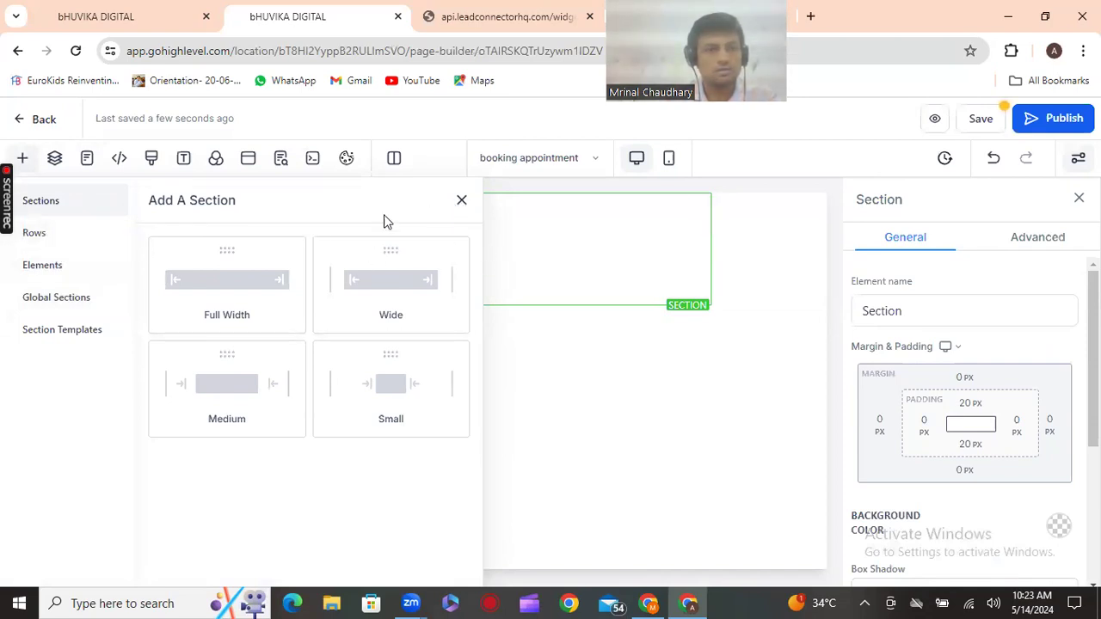
left_click(23, 160)
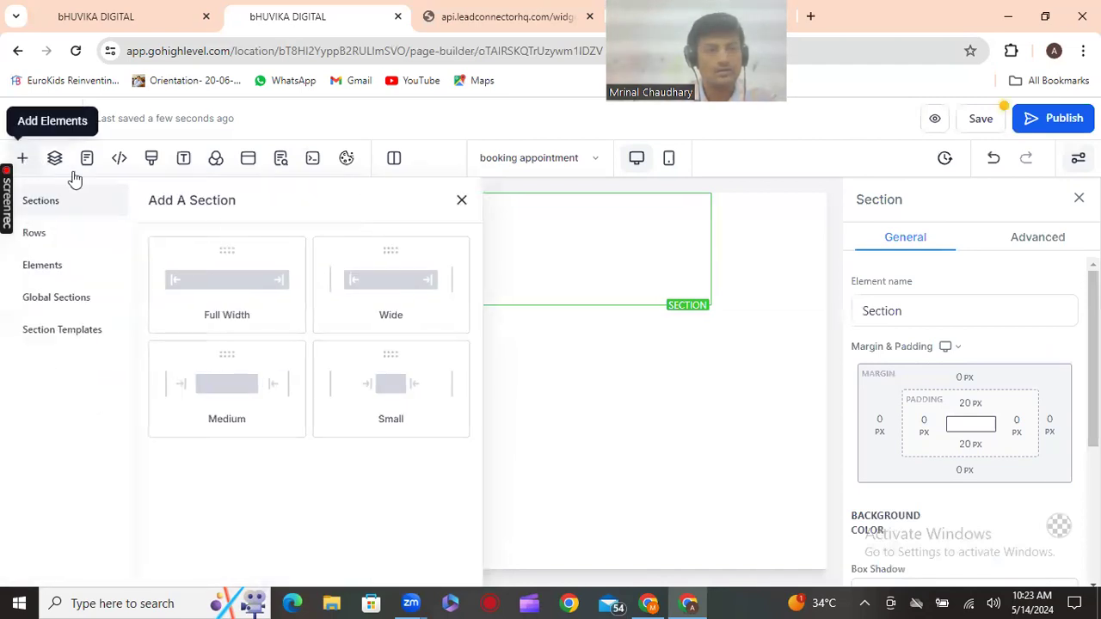
Search elements for 'ca' and try dropping the Calendar element into the new section
left_click(61, 273)
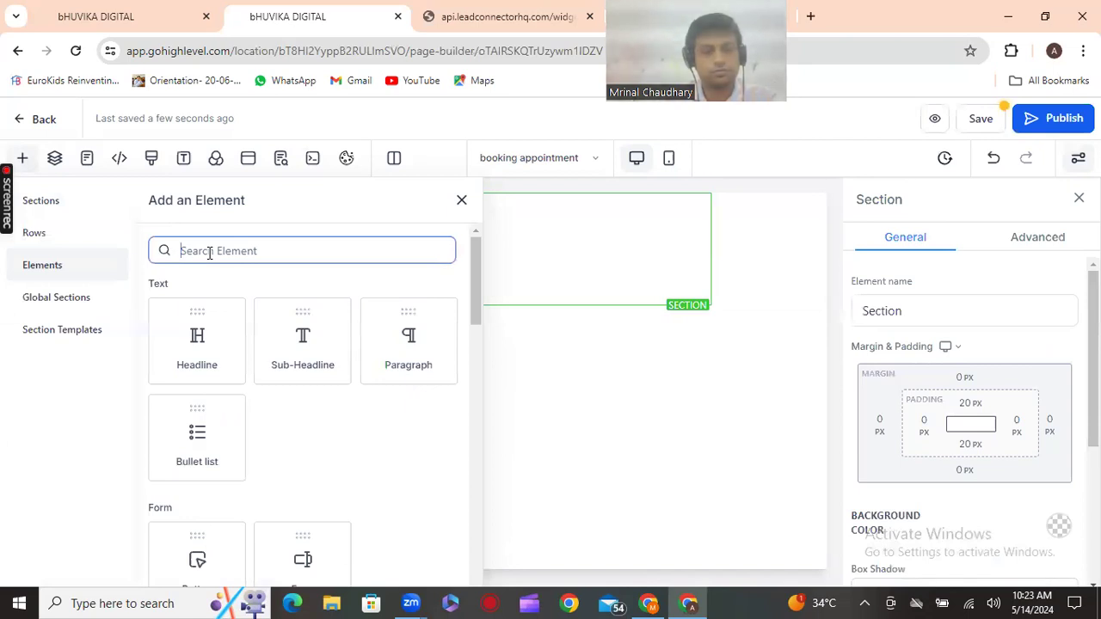
type("ca")
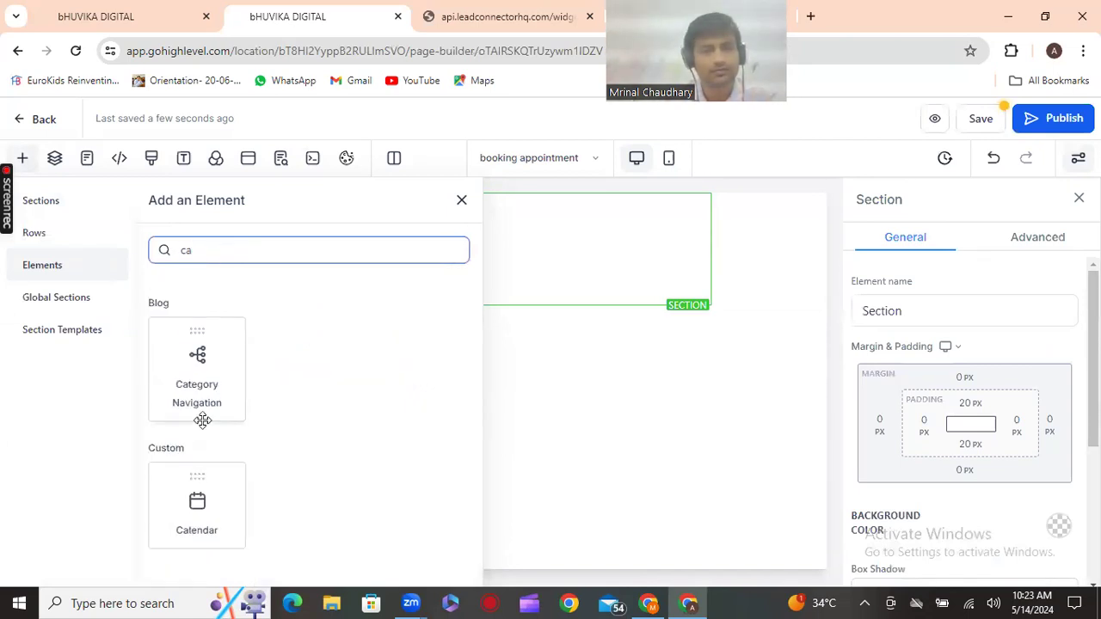
left_click_drag(194, 501, 479, 297)
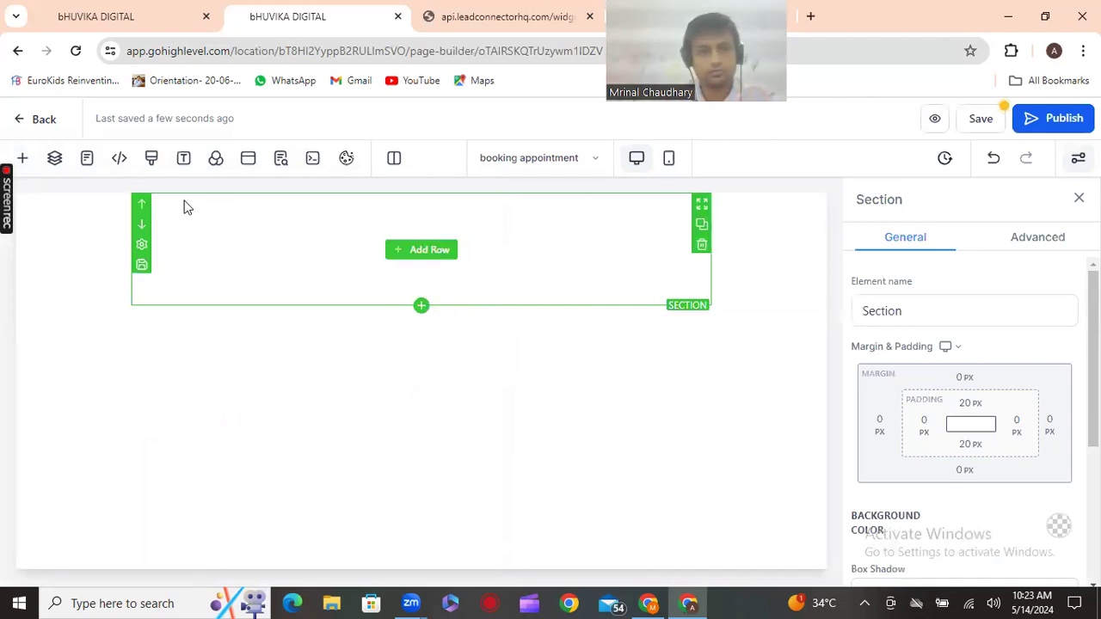
left_click(23, 157)
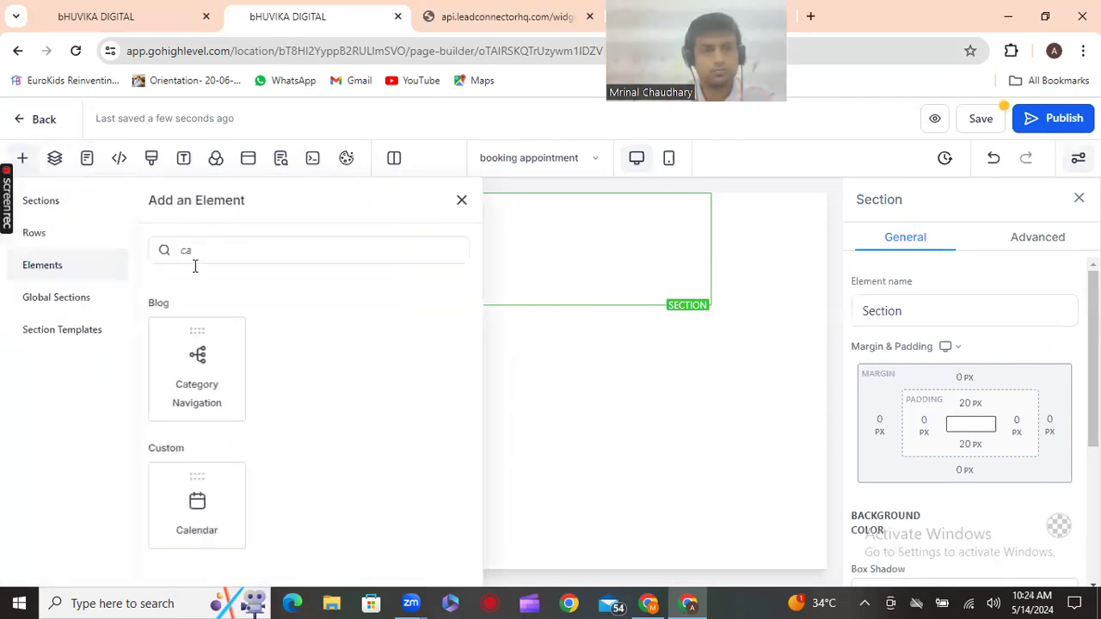
left_click_drag(197, 490, 430, 255)
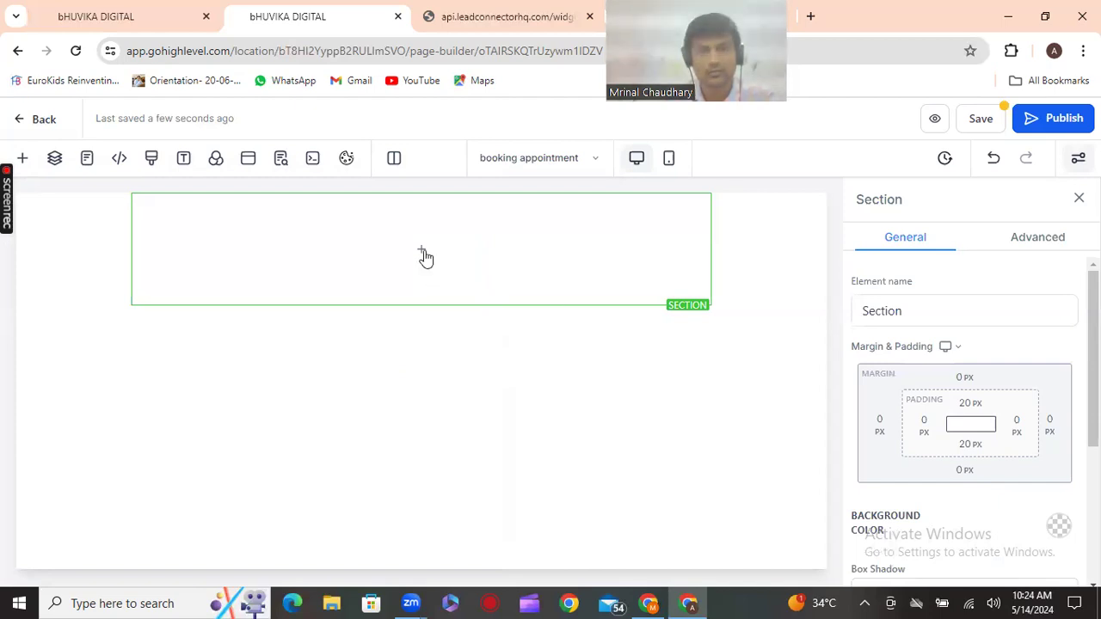
mouse_move(425, 257)
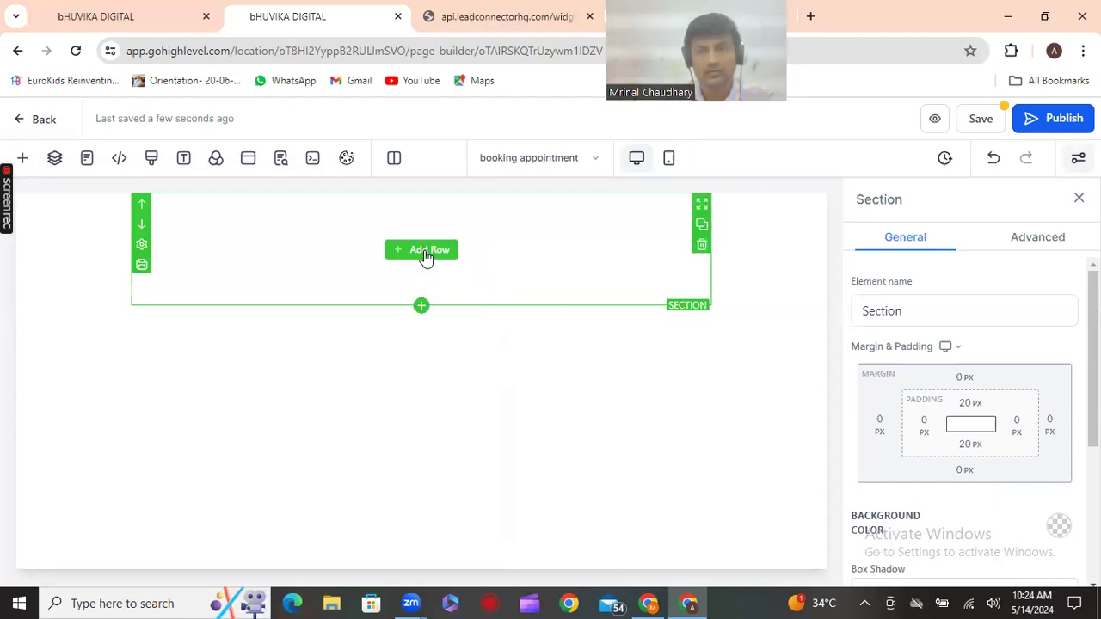
left_click(421, 307)
left_click(53, 265)
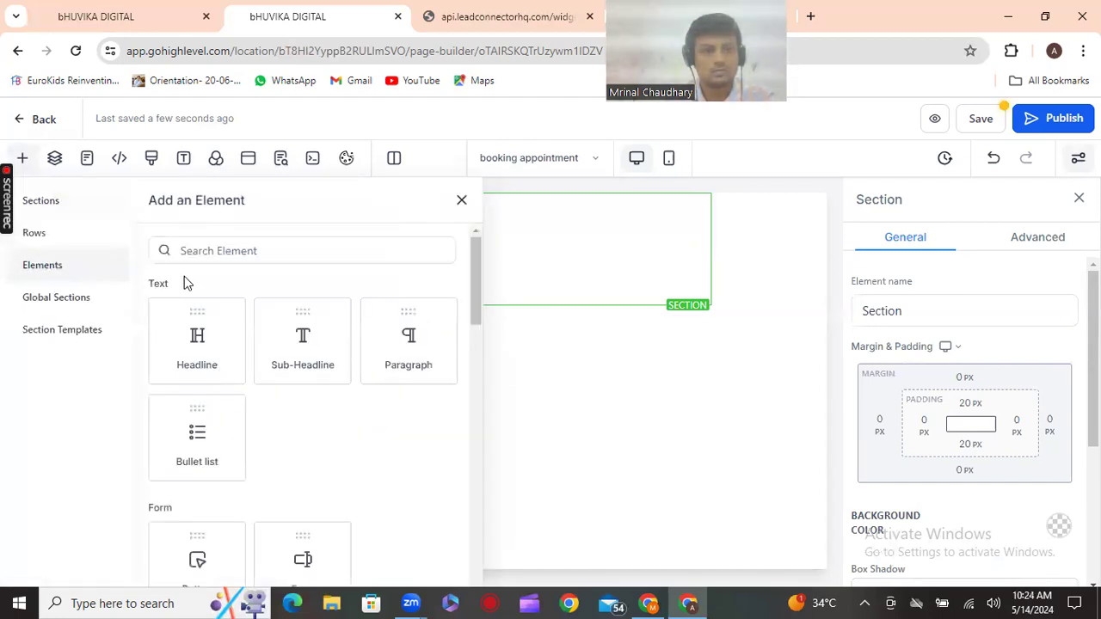
scroll(250, 359, "down", 5)
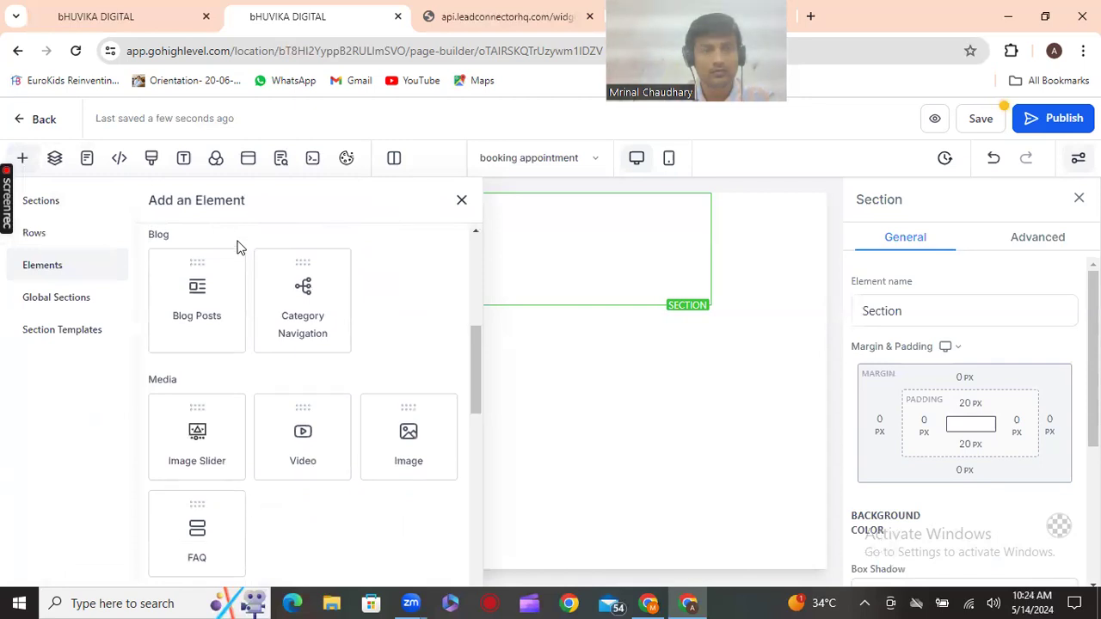
scroll(238, 246, "up", 5)
left_click(239, 251)
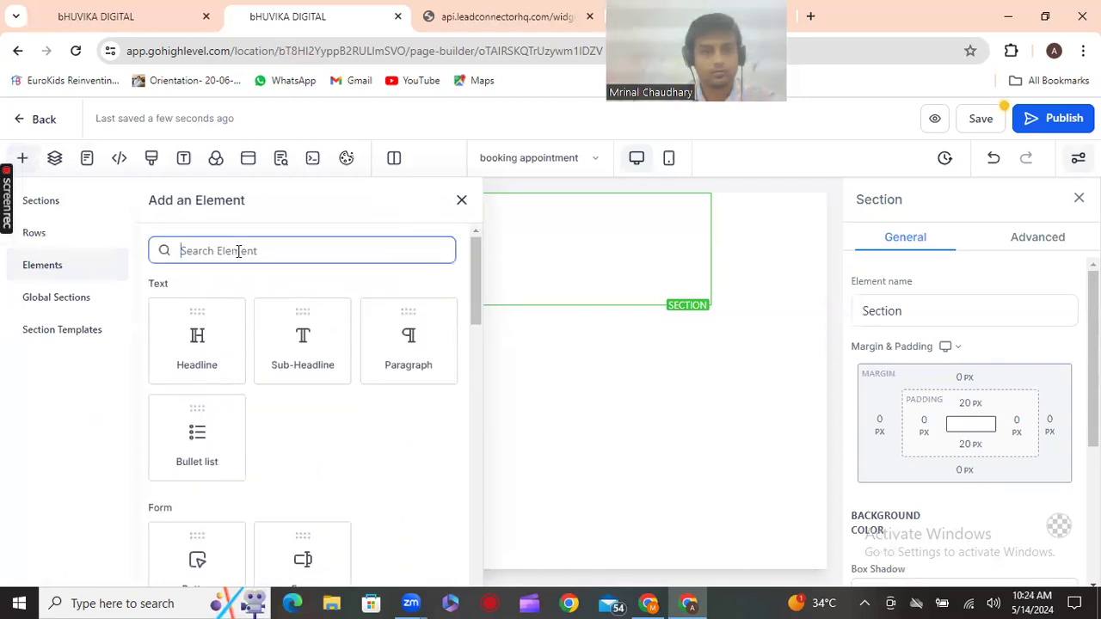
type("ca")
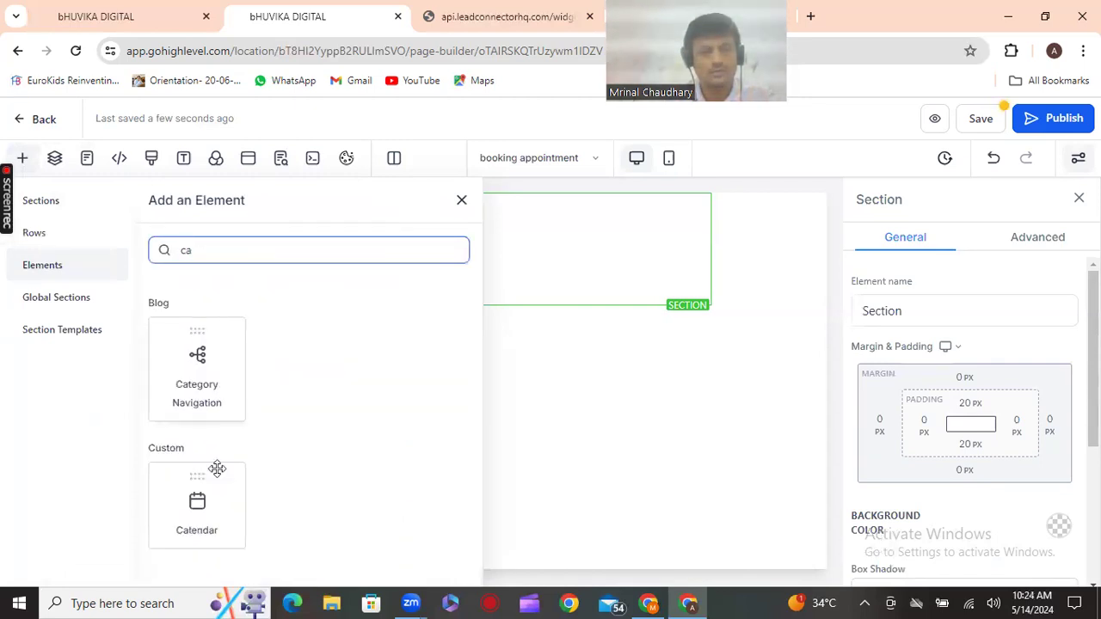
left_click_drag(233, 489, 553, 438)
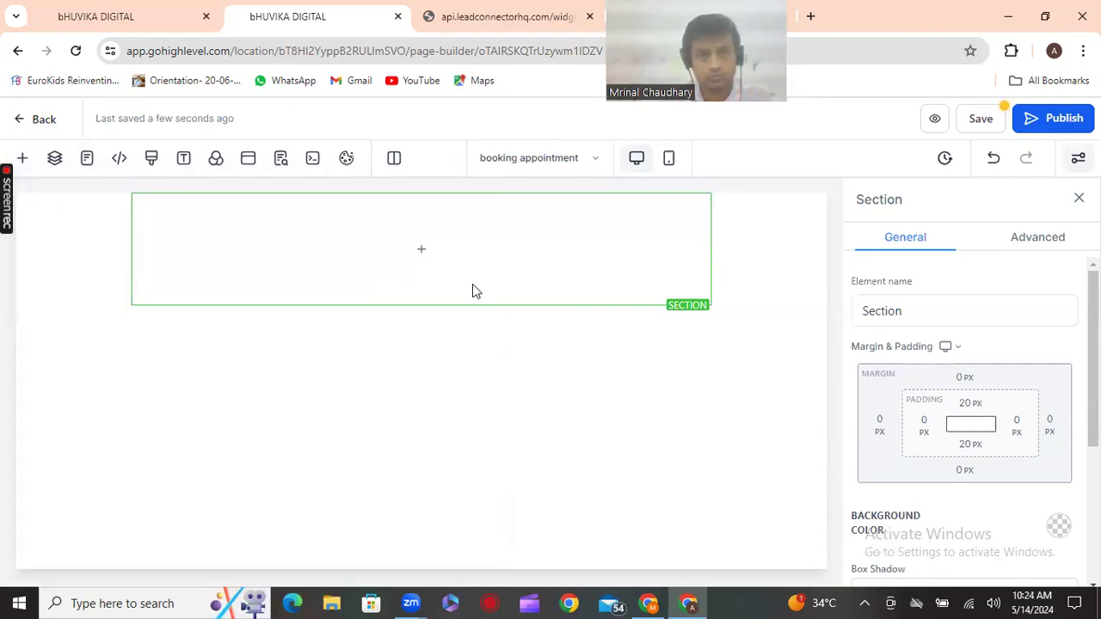
Add a 1 Column row to the section and drop the Calendar element into it
left_click(425, 251)
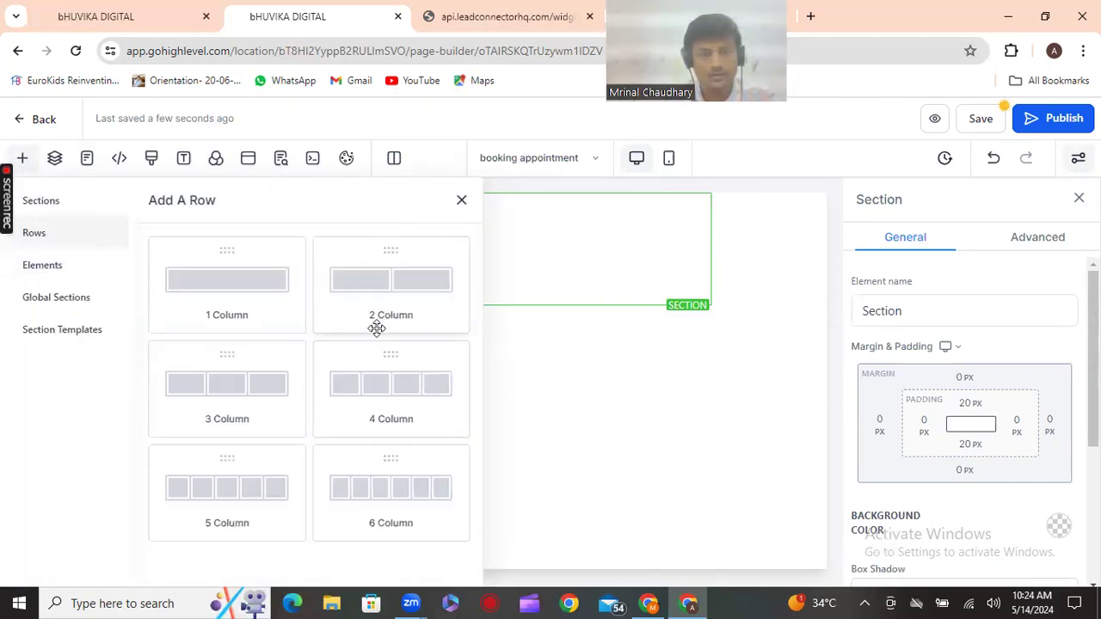
left_click_drag(216, 302, 496, 381)
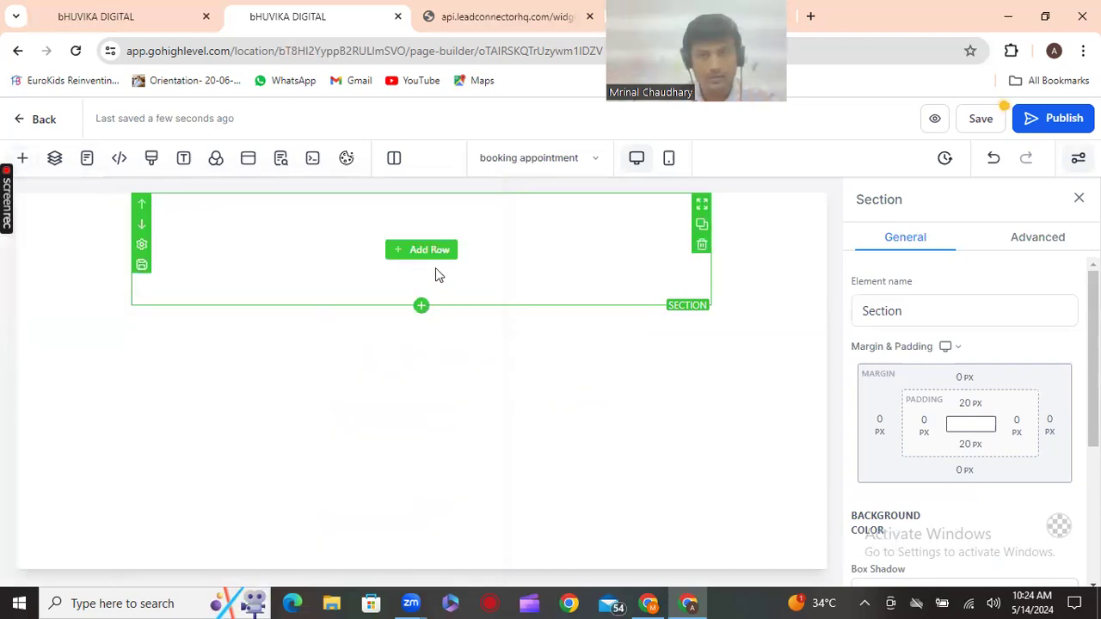
left_click(428, 251)
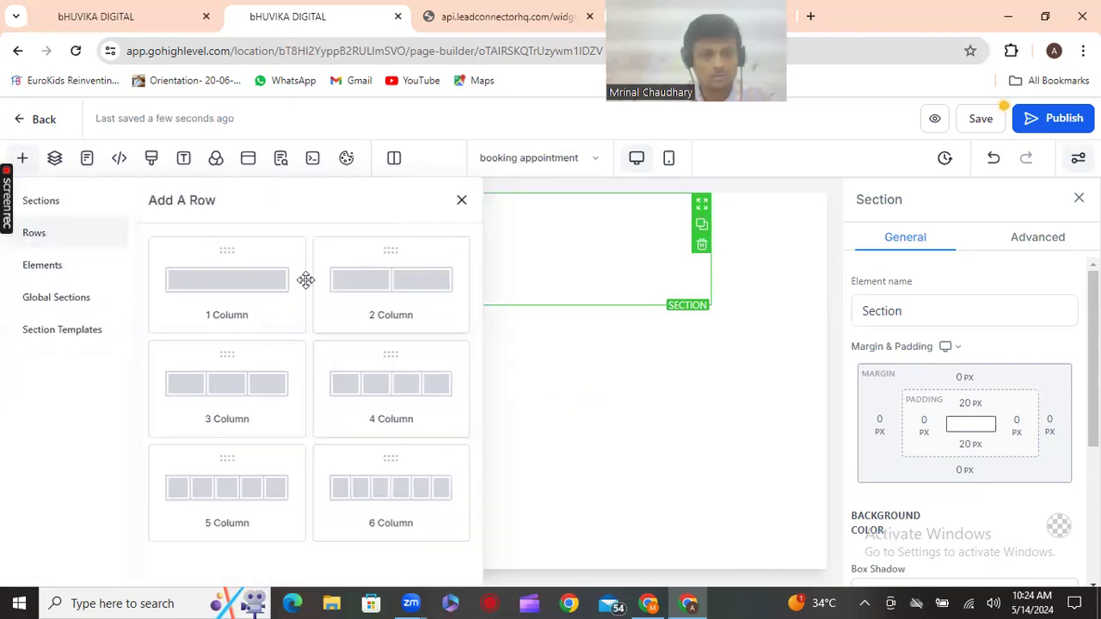
left_click(84, 270)
left_click(231, 252)
type("ca")
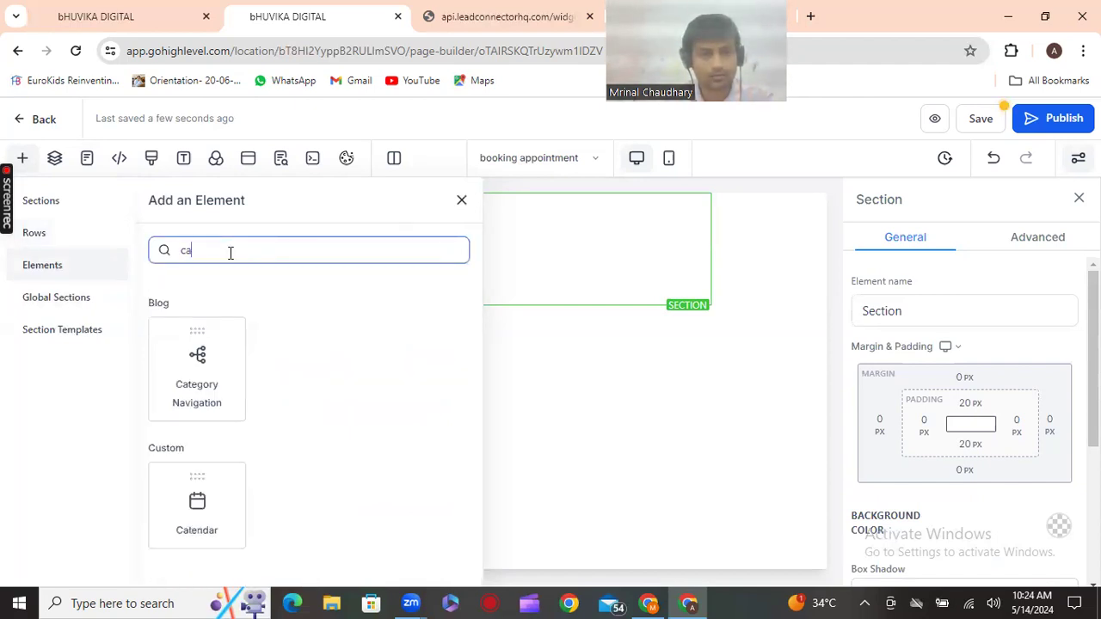
left_click_drag(225, 523, 450, 295)
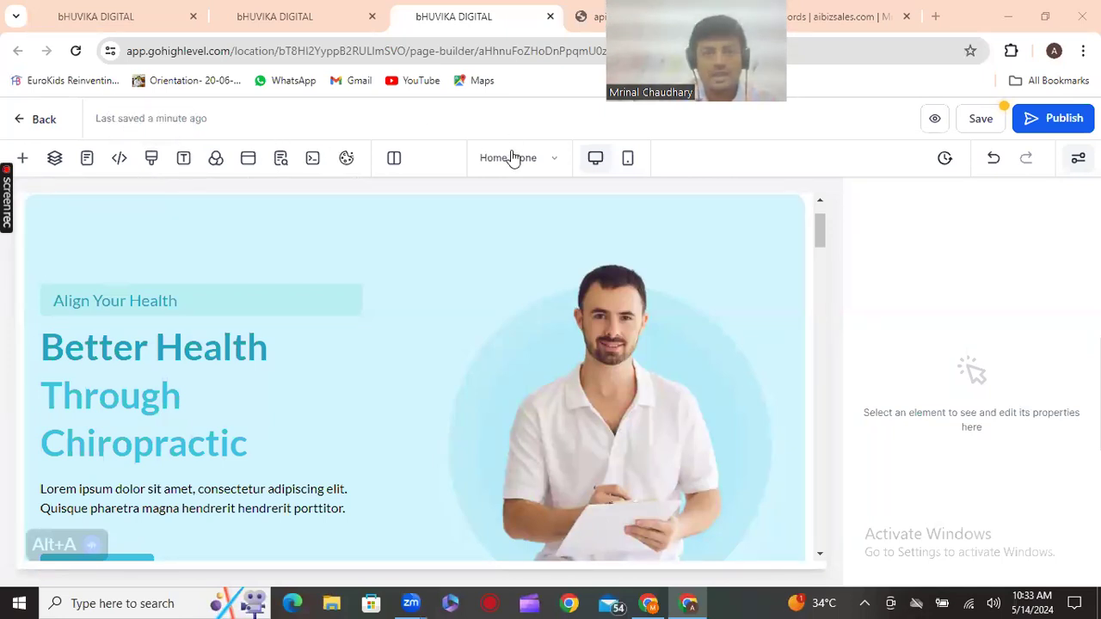
Place a Calendar element at the top of the Home Clone page's hero
left_click(307, 11)
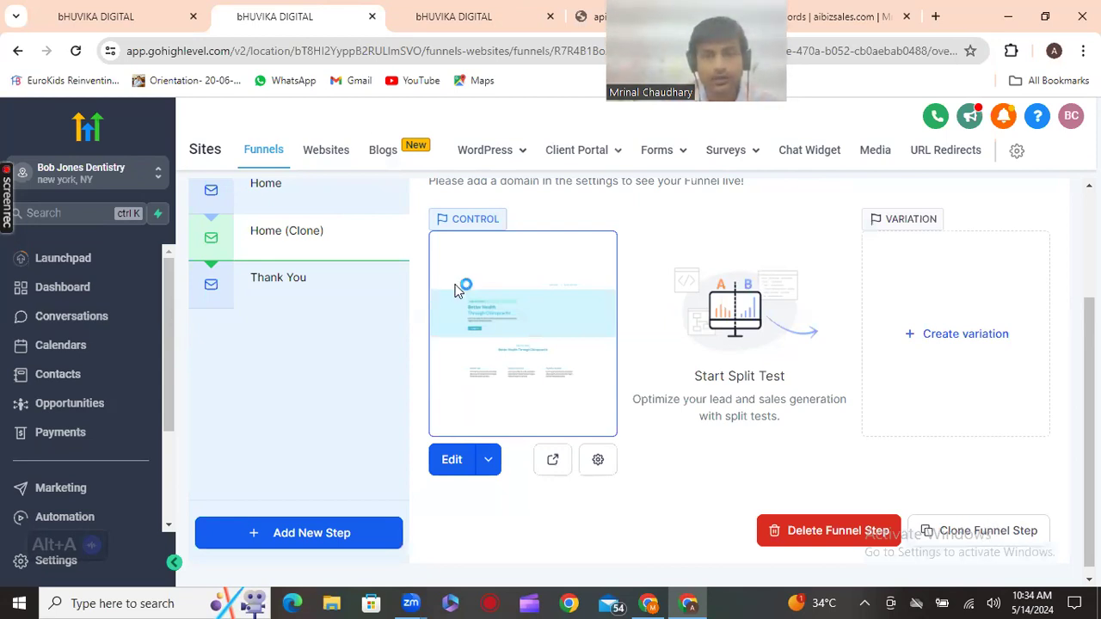
left_click(24, 159)
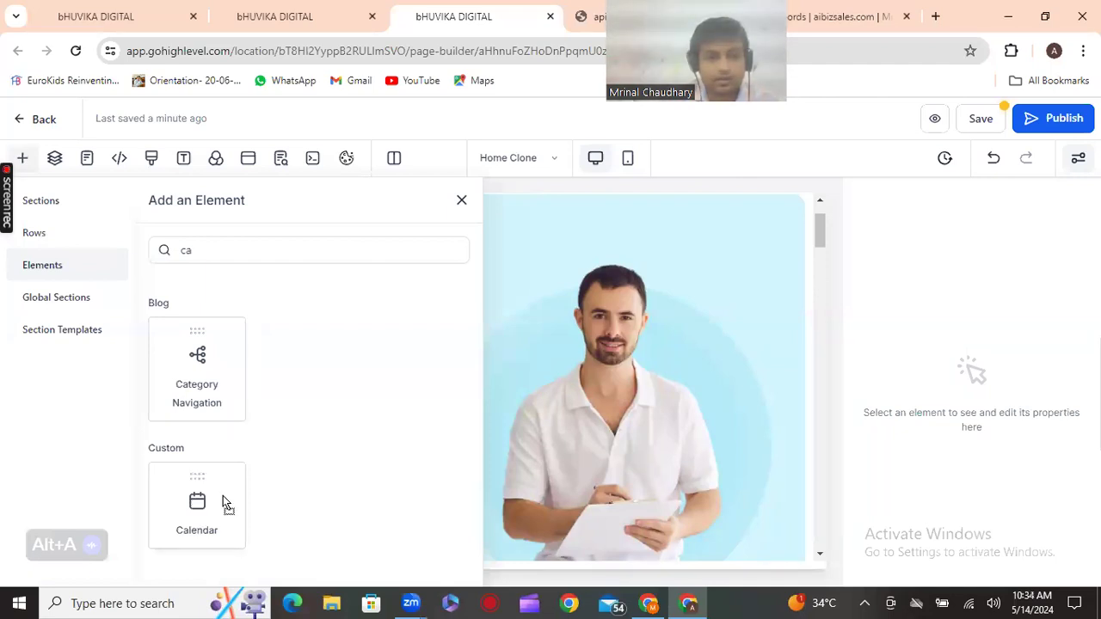
left_click_drag(608, 323, 637, 324)
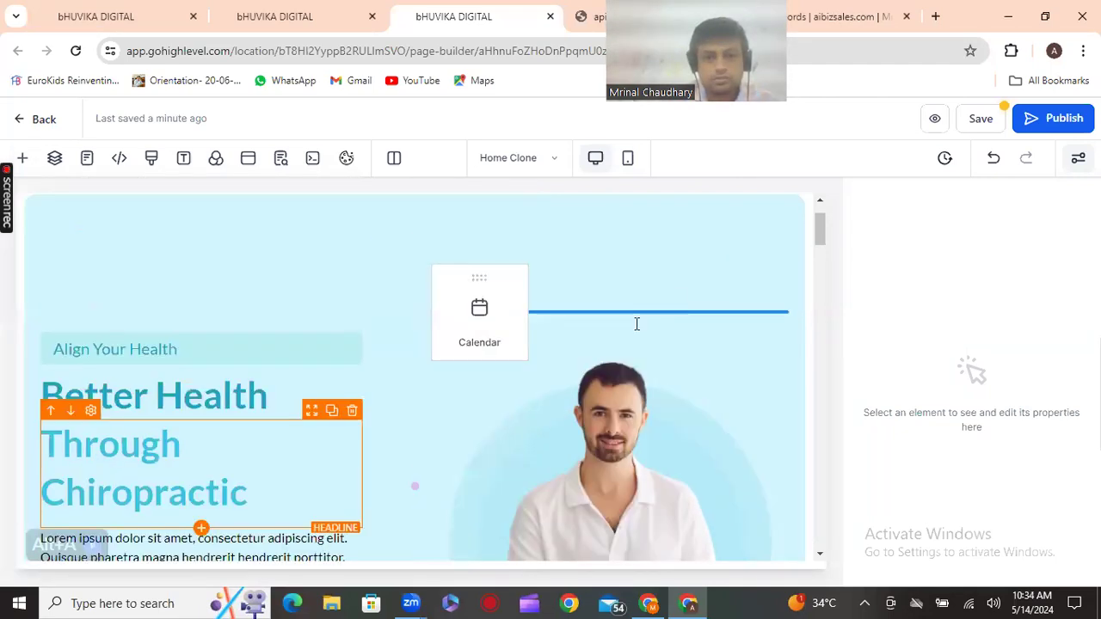
left_click_drag(476, 319, 517, 285)
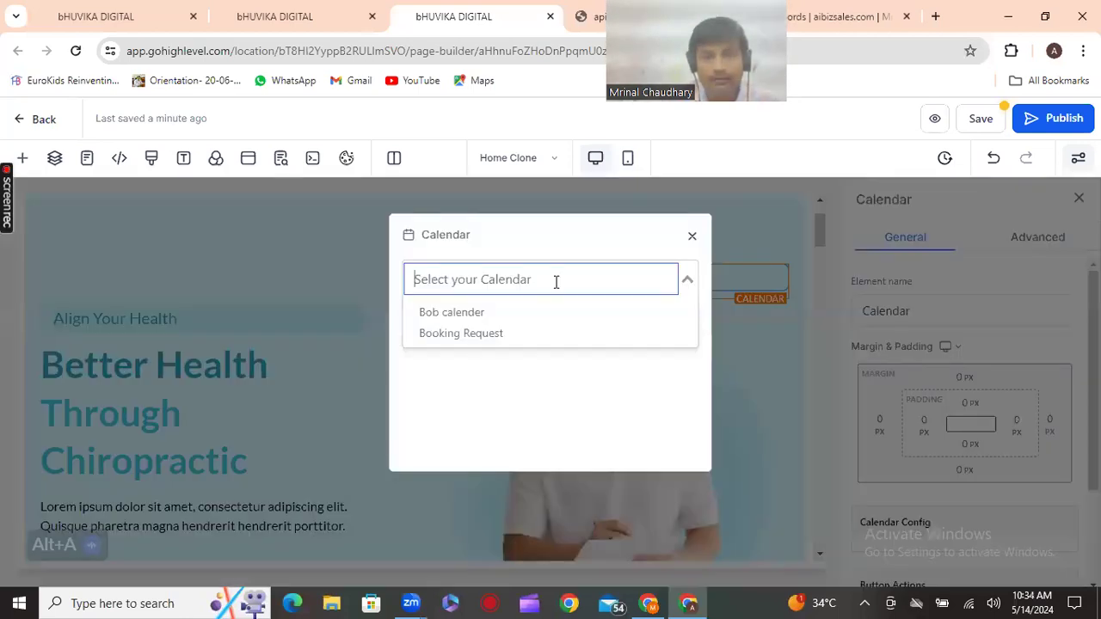
Link the Calendar element to the existing booking calendar and save the Home Clone page
left_click(720, 325)
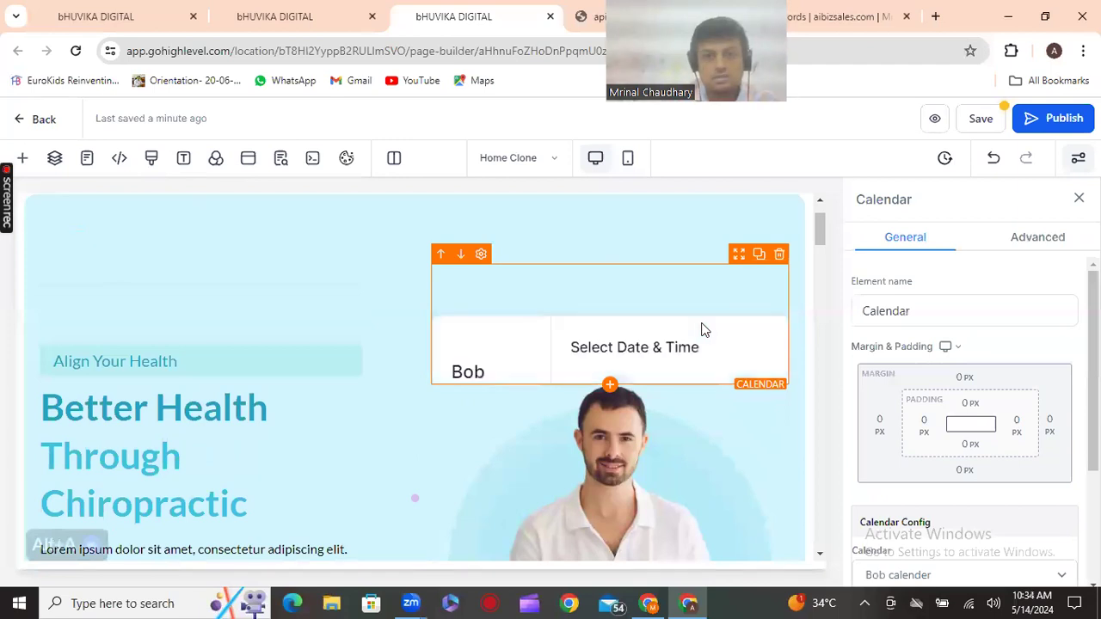
scroll(702, 330, "down", 1)
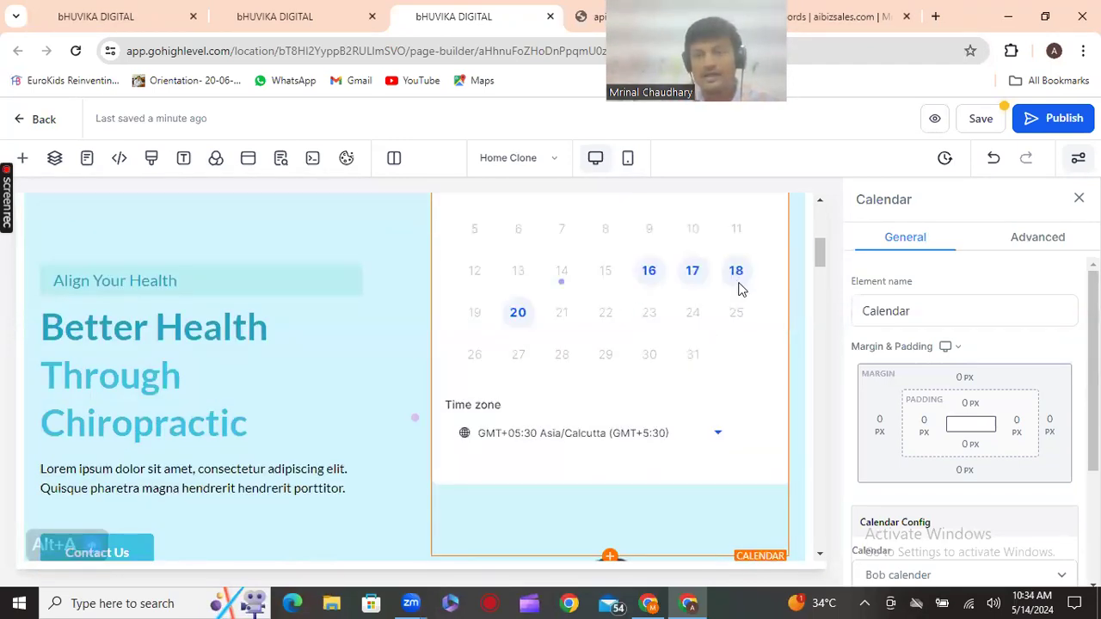
scroll(738, 289, "down", 2)
scroll(738, 289, "down", 3)
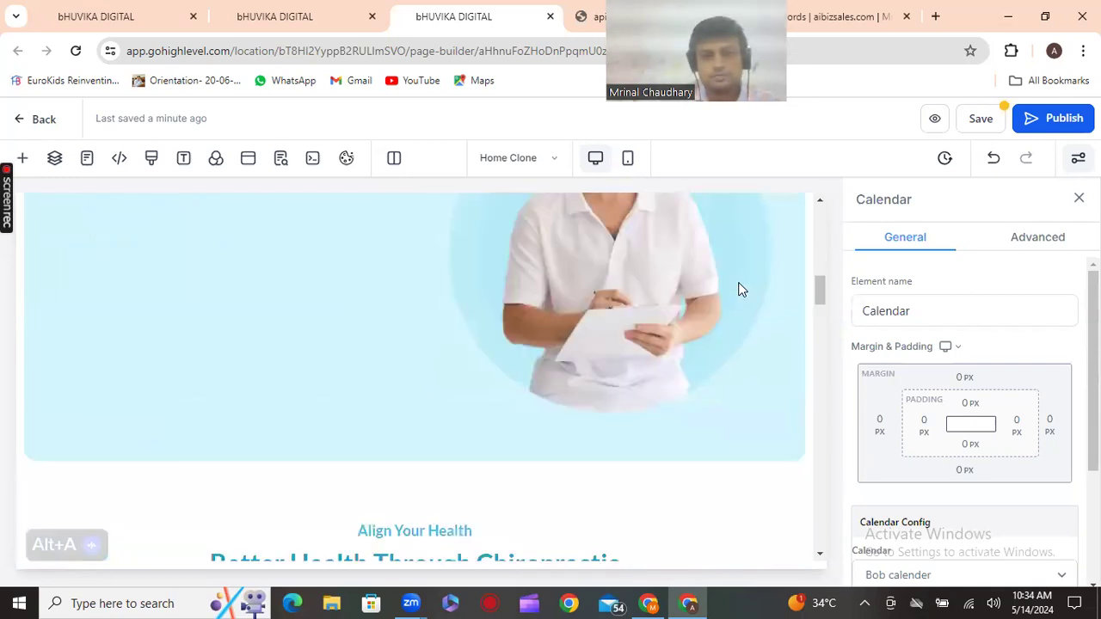
scroll(738, 290, "down", 5)
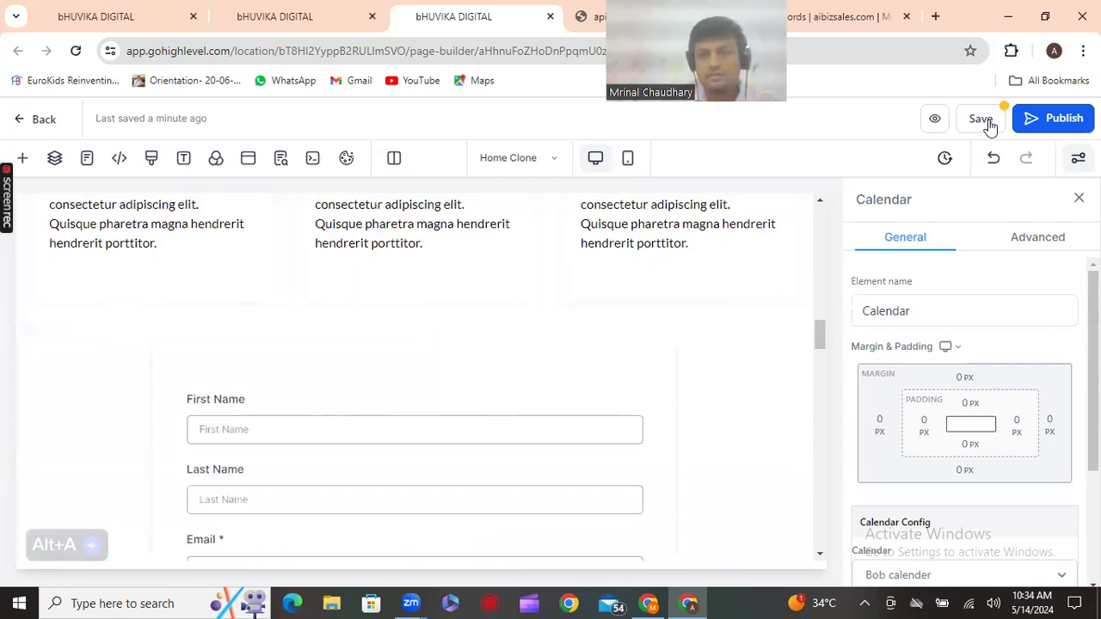
left_click(1037, 133)
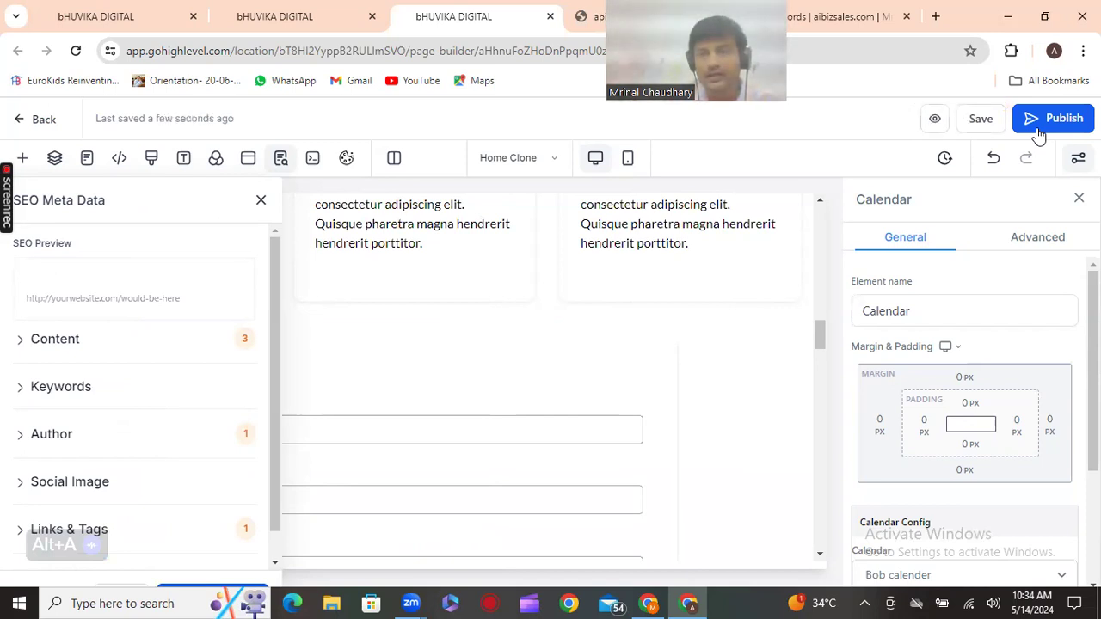
Publish the Home Clone page under the booking.aibizsales.com domain
left_click(1036, 117)
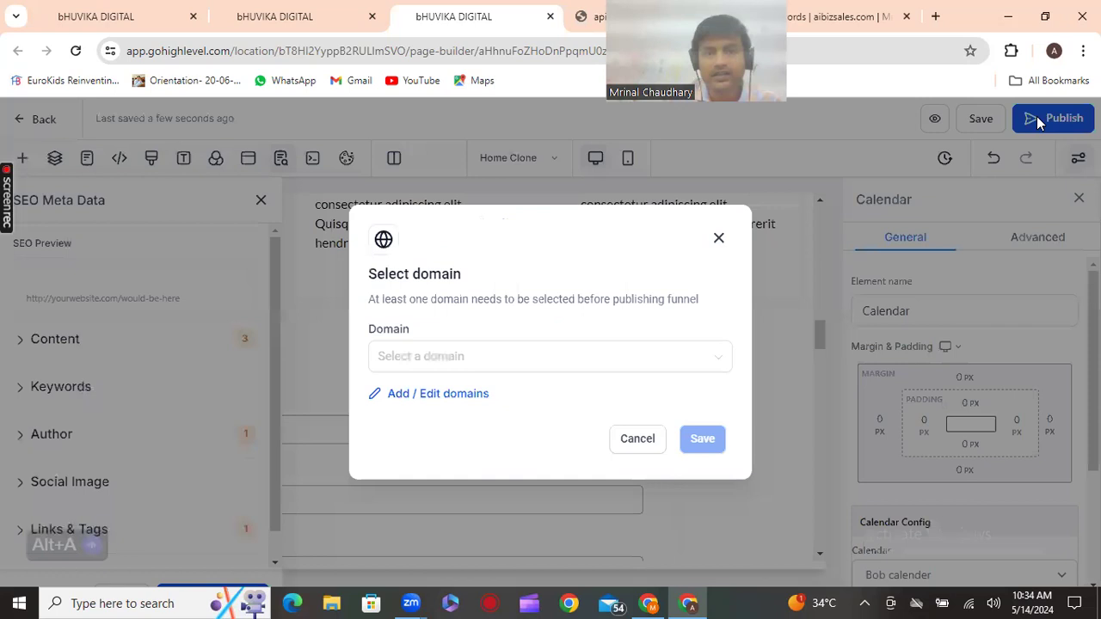
left_click(599, 355)
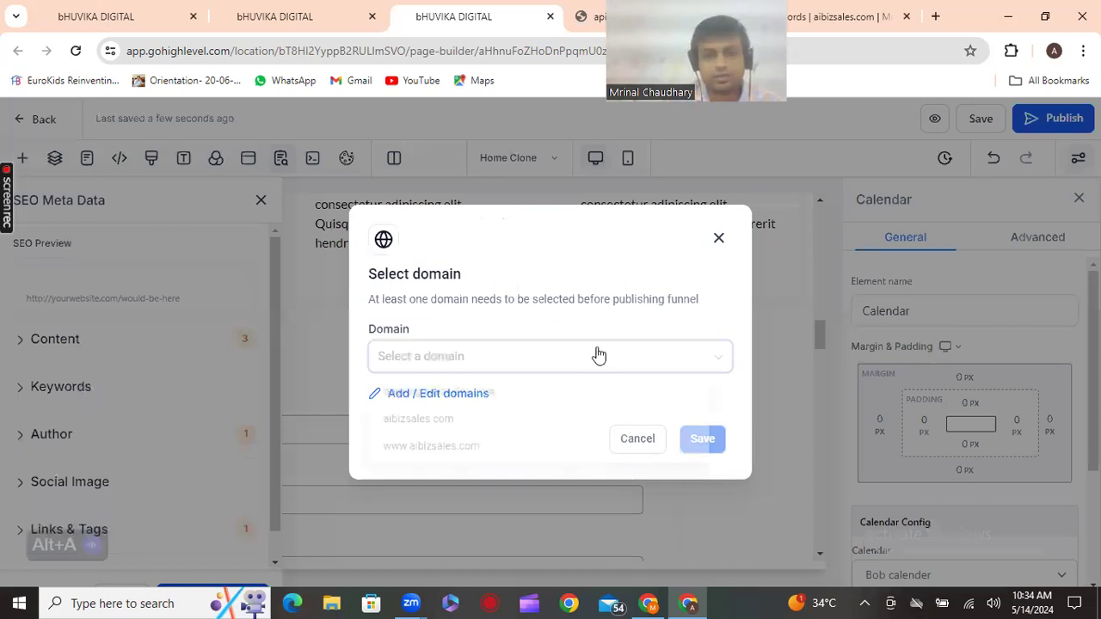
left_click(489, 397)
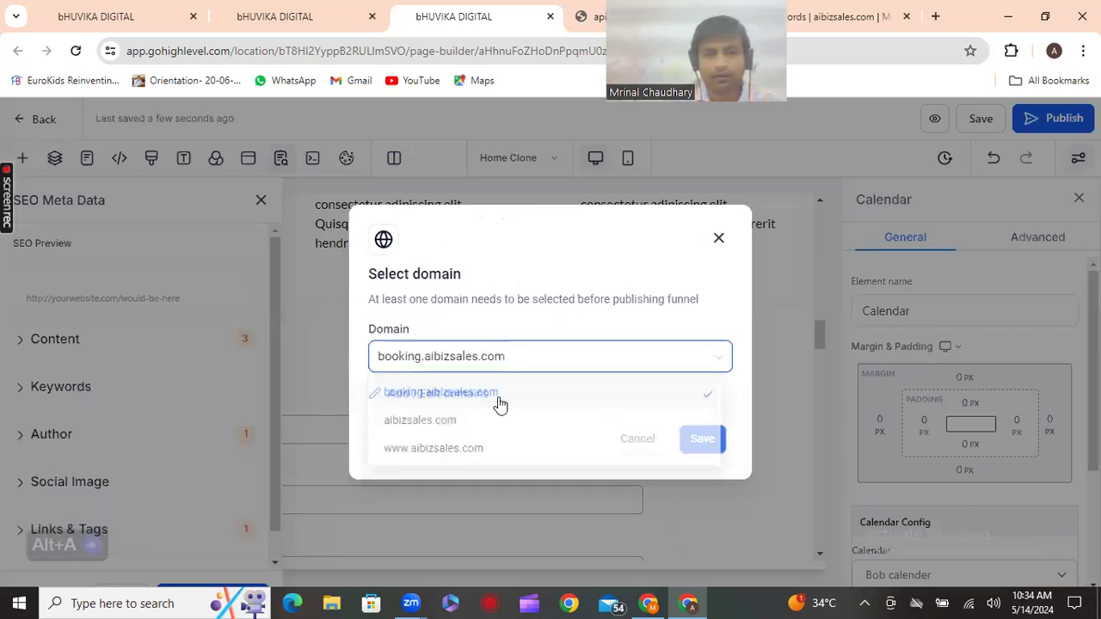
left_click(719, 439)
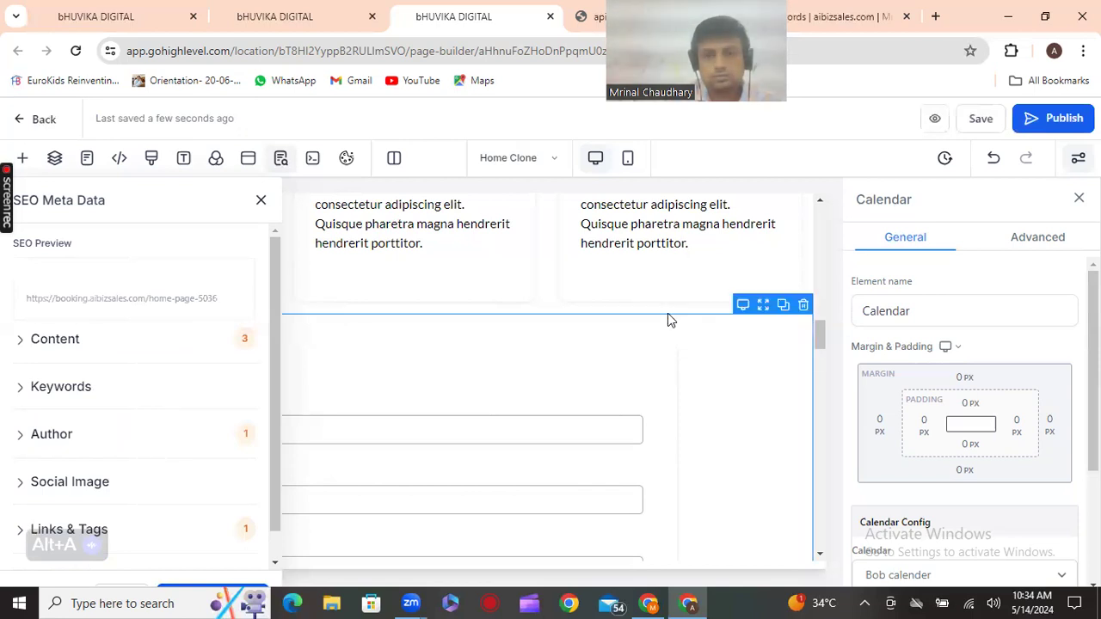
Set the calendar's redirect action to 'Go to Next step', republish, and copy the page address
scroll(936, 389, "down", 3)
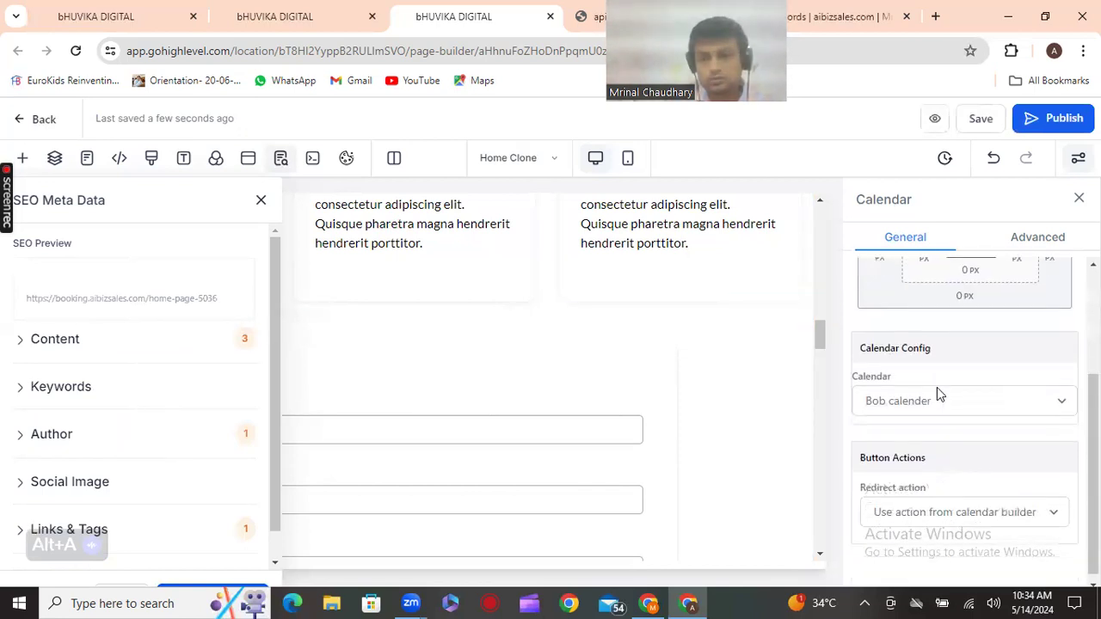
left_click(1011, 517)
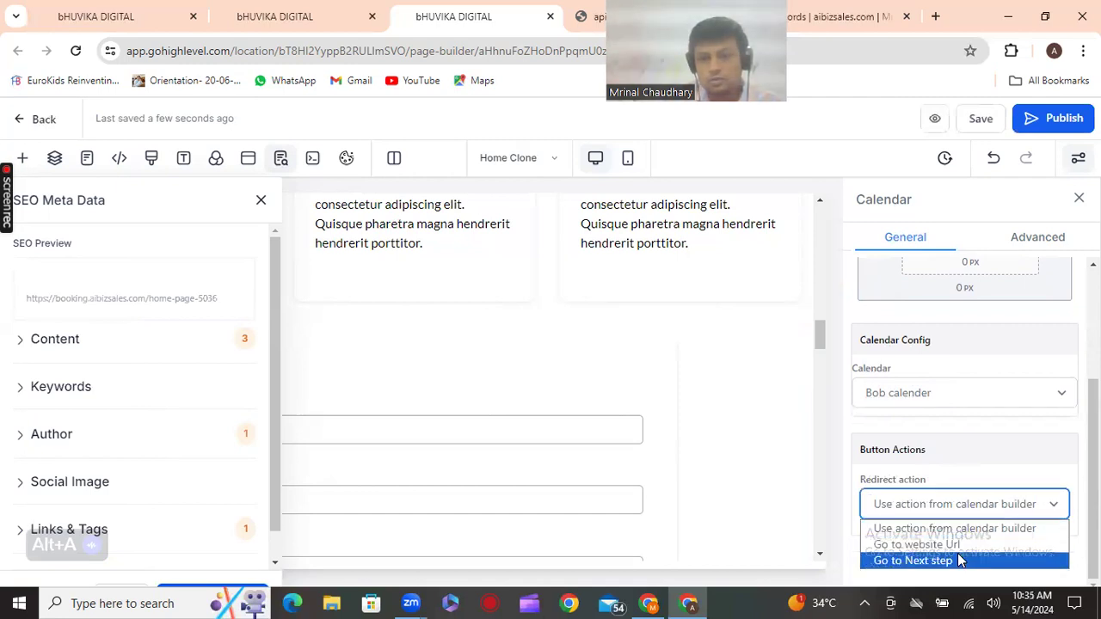
left_click(958, 560)
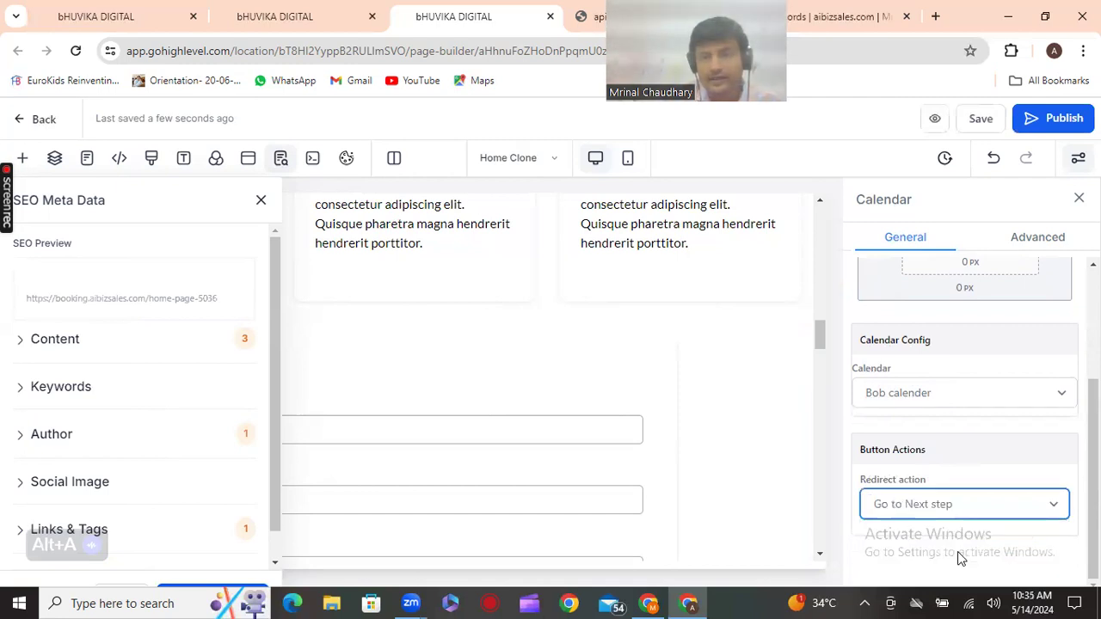
left_click(981, 118)
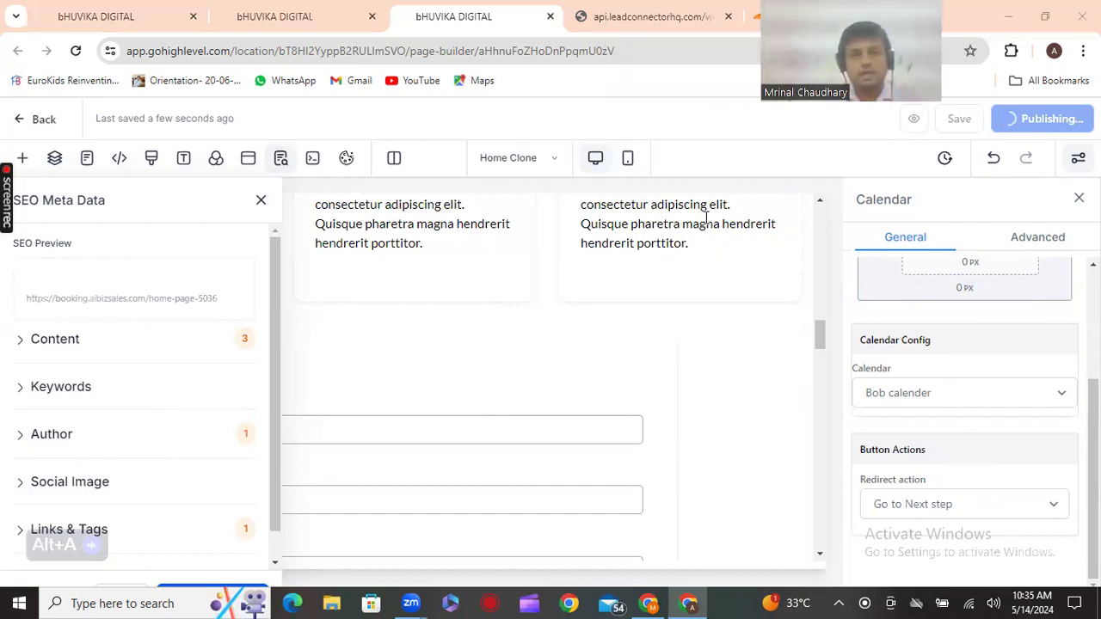
right_click(573, 54)
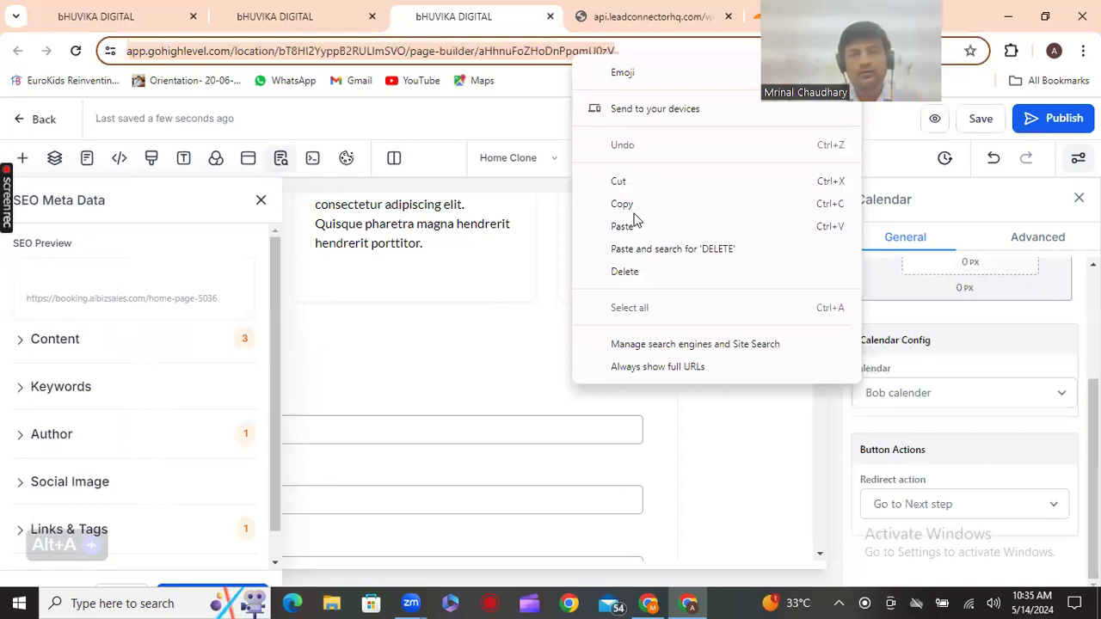
left_click(634, 204)
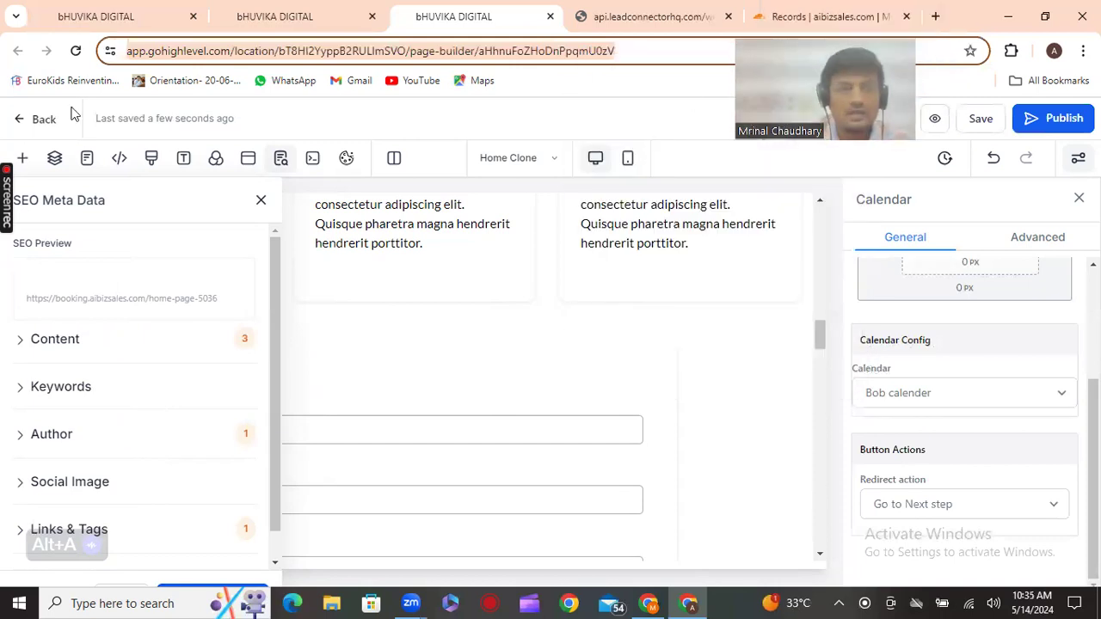
Go from the page builder back to the funnel overview, then into sub-account Settings
left_click(34, 127)
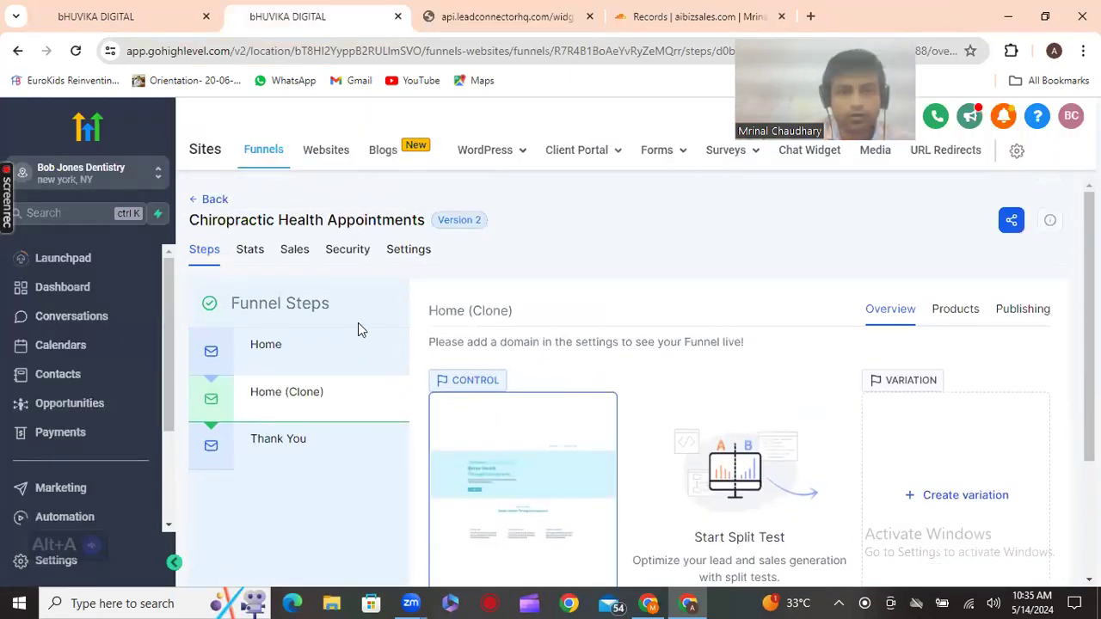
scroll(300, 389, "down", 1)
scroll(93, 510, "down", 2)
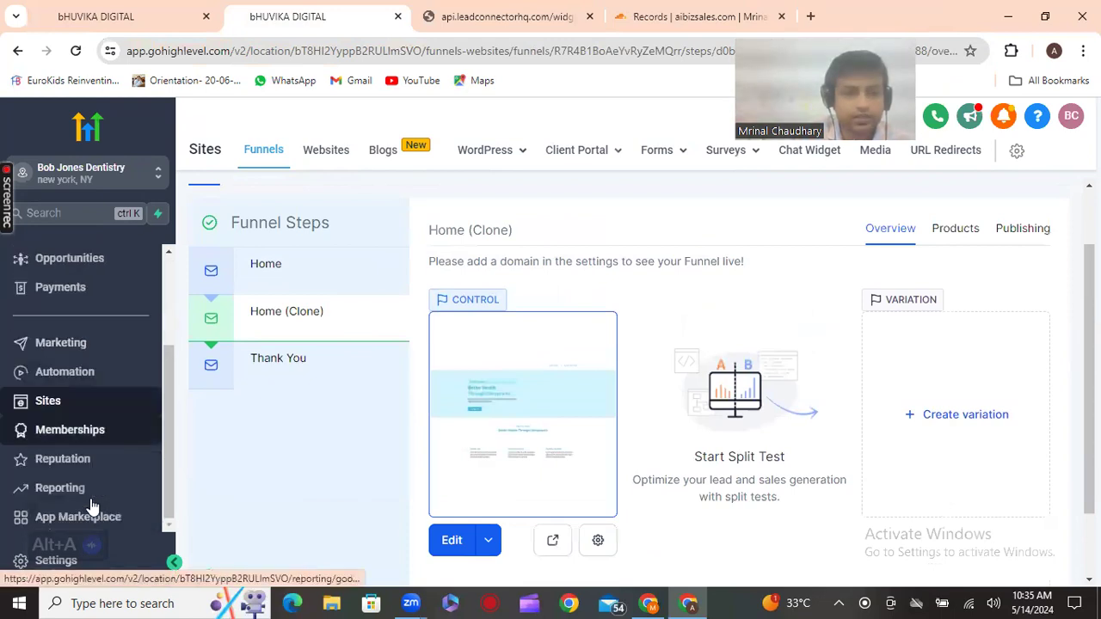
left_click(54, 571)
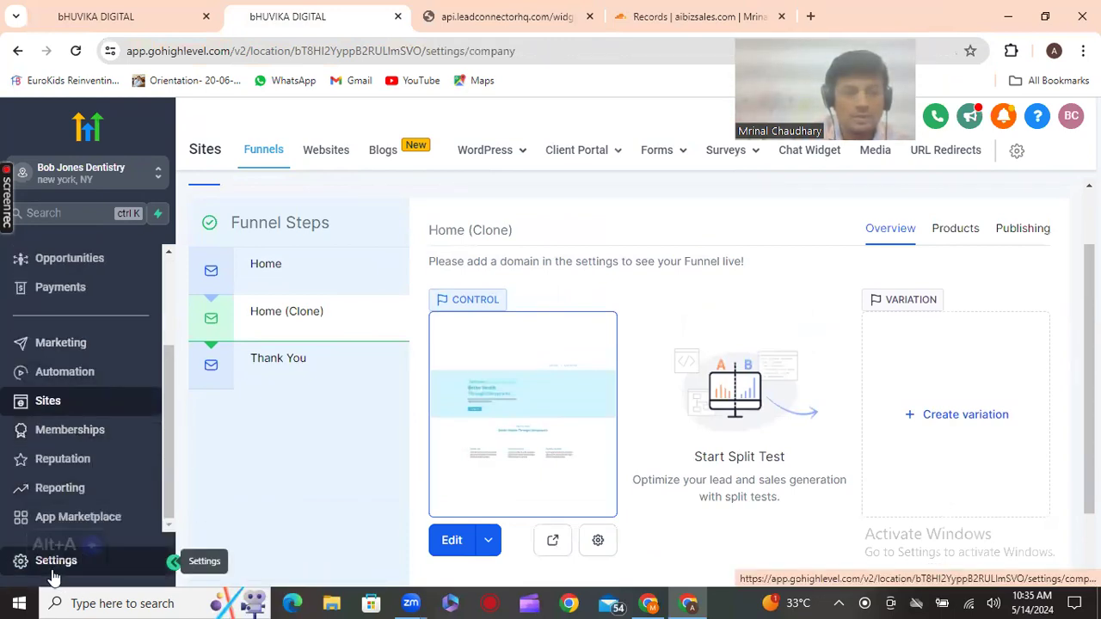
scroll(69, 430, "down", 2)
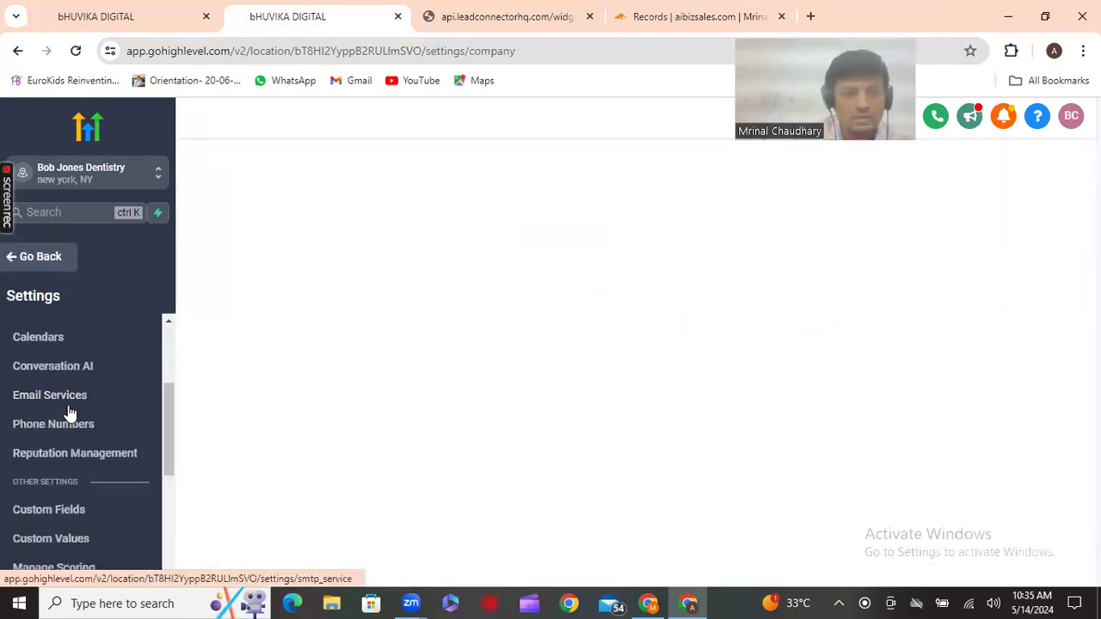
scroll(69, 416, "down", 3)
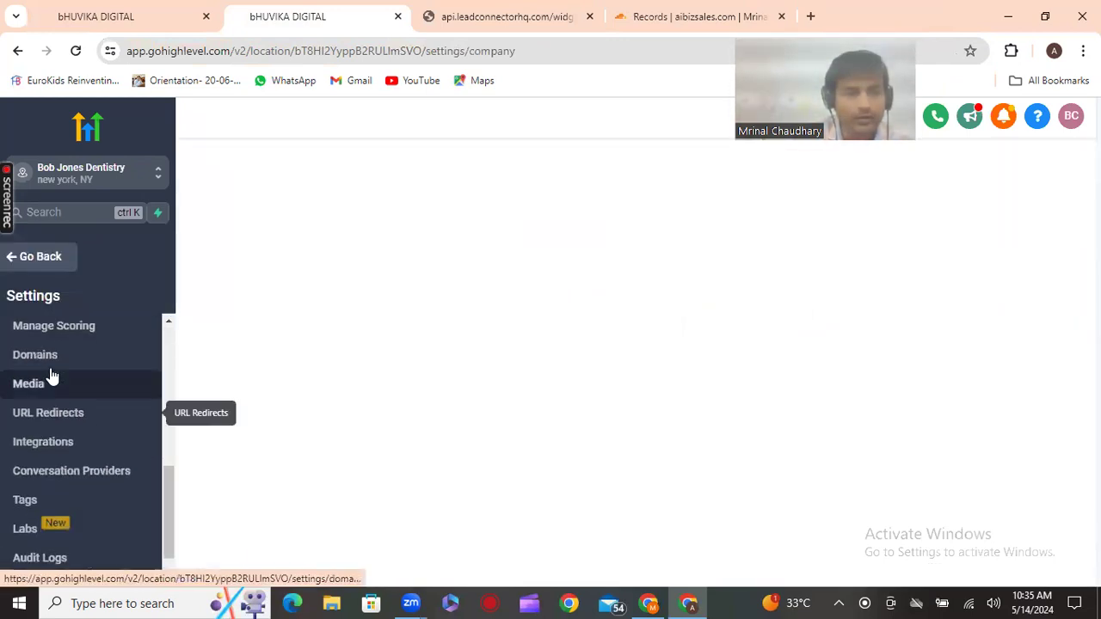
Open Domains settings and begin editing the booking.aibizsales.com domain
left_click(22, 363)
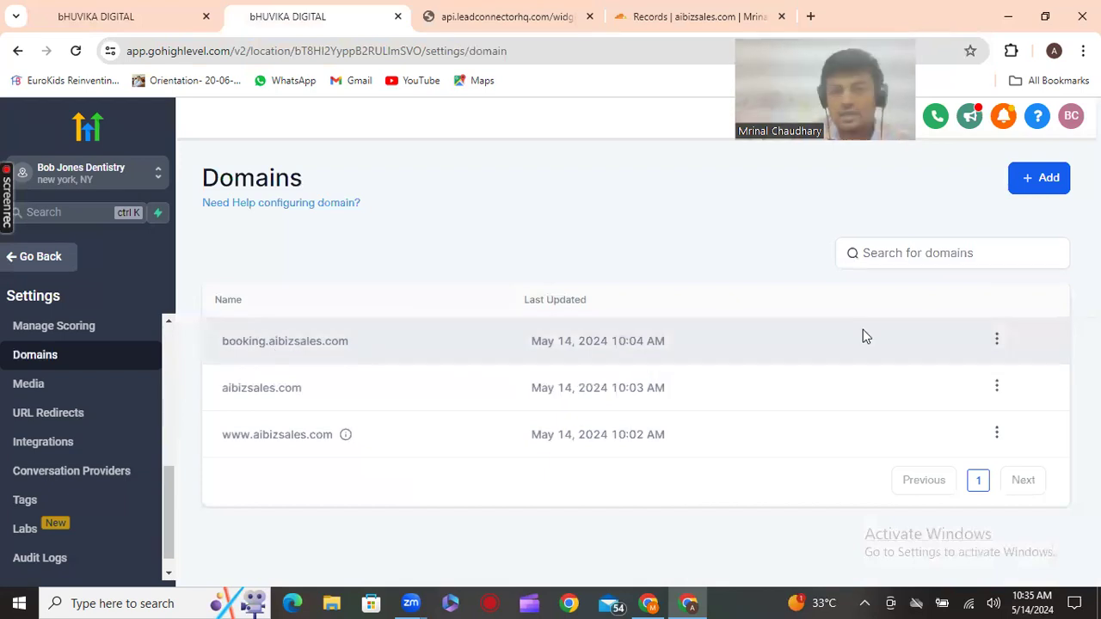
left_click(996, 337)
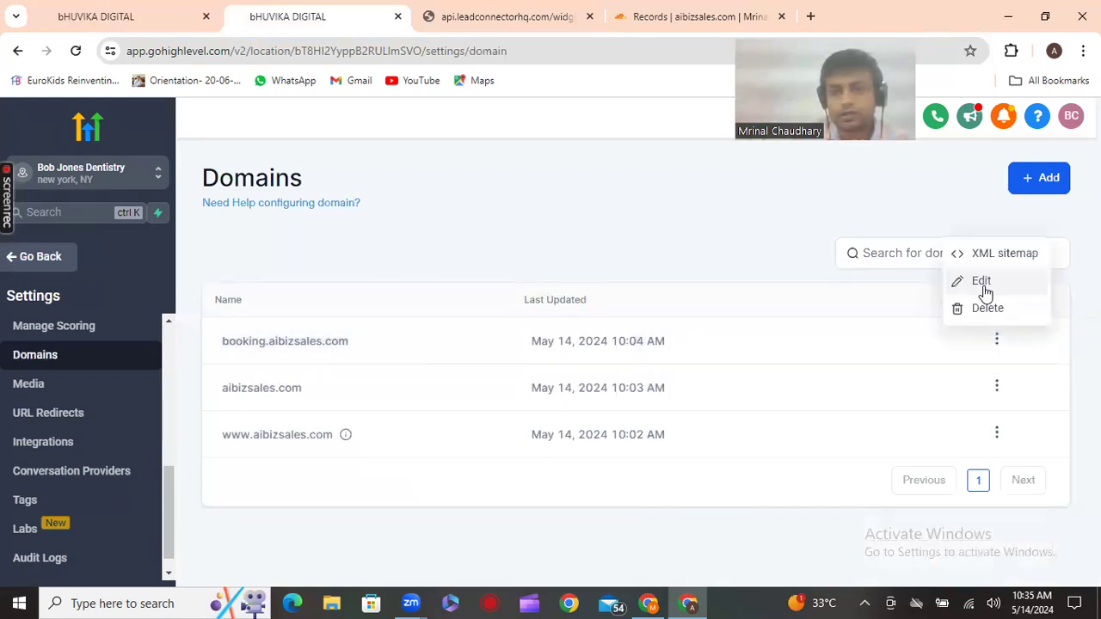
left_click(980, 281)
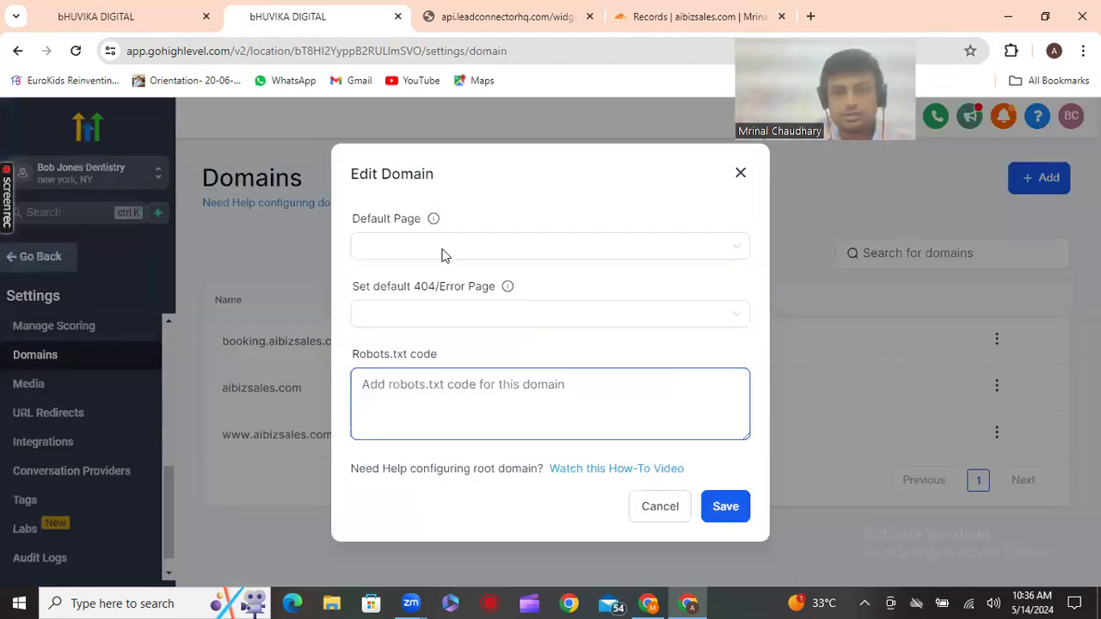
left_click(614, 247)
key("Escape")
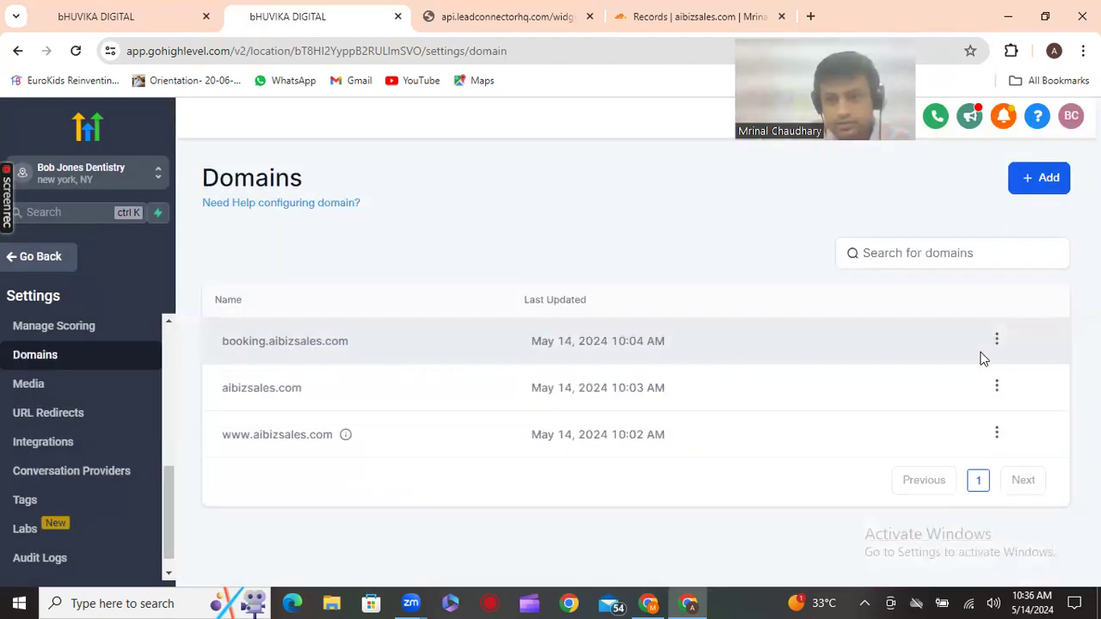
Save 'Chiropractic Health Appointments / Home' as booking.aibizsales.com's default page, then select the domain name
left_click(995, 338)
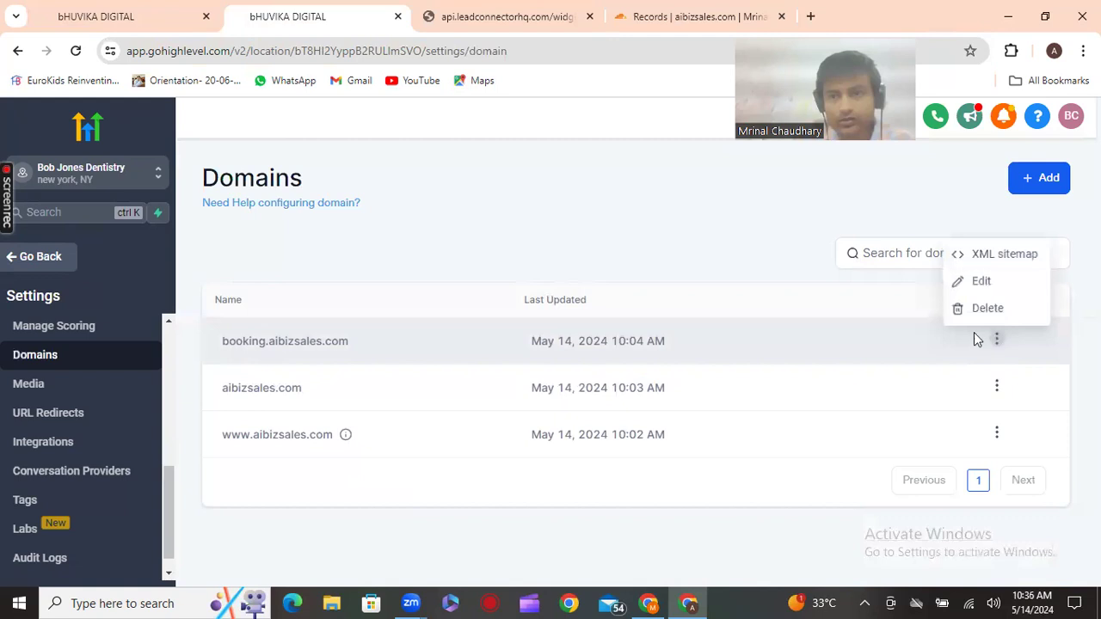
left_click(982, 283)
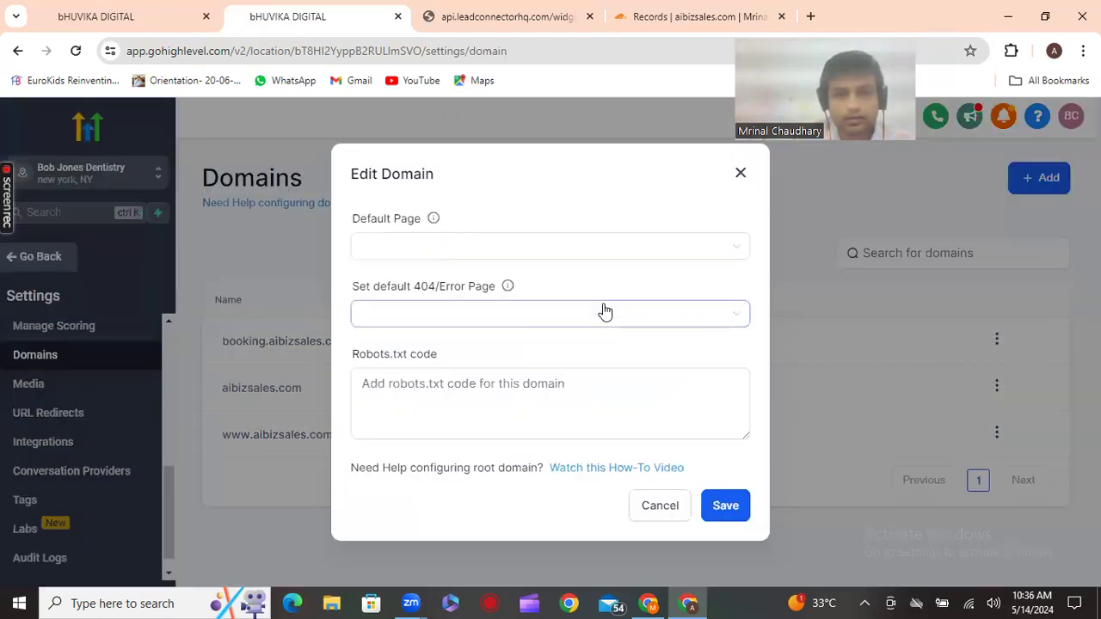
left_click(603, 314)
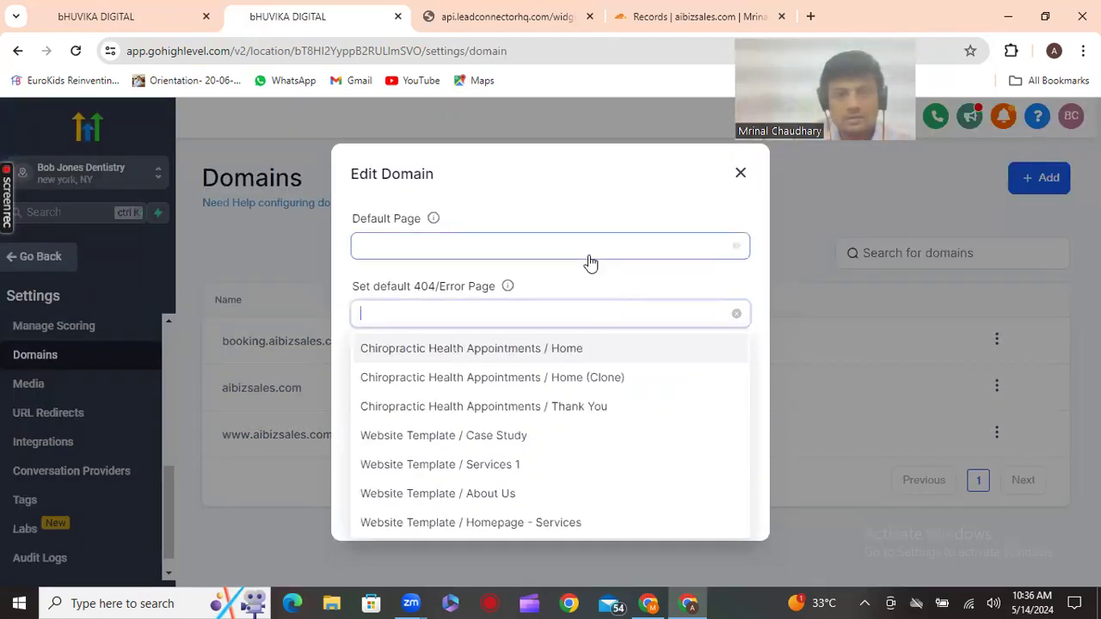
left_click(589, 254)
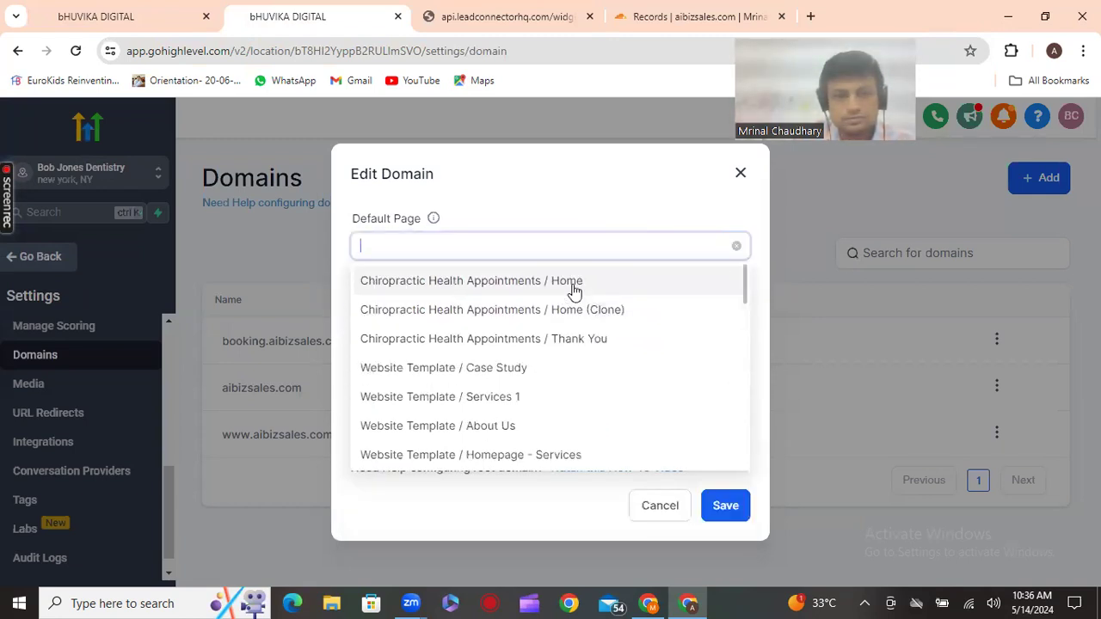
left_click(574, 291)
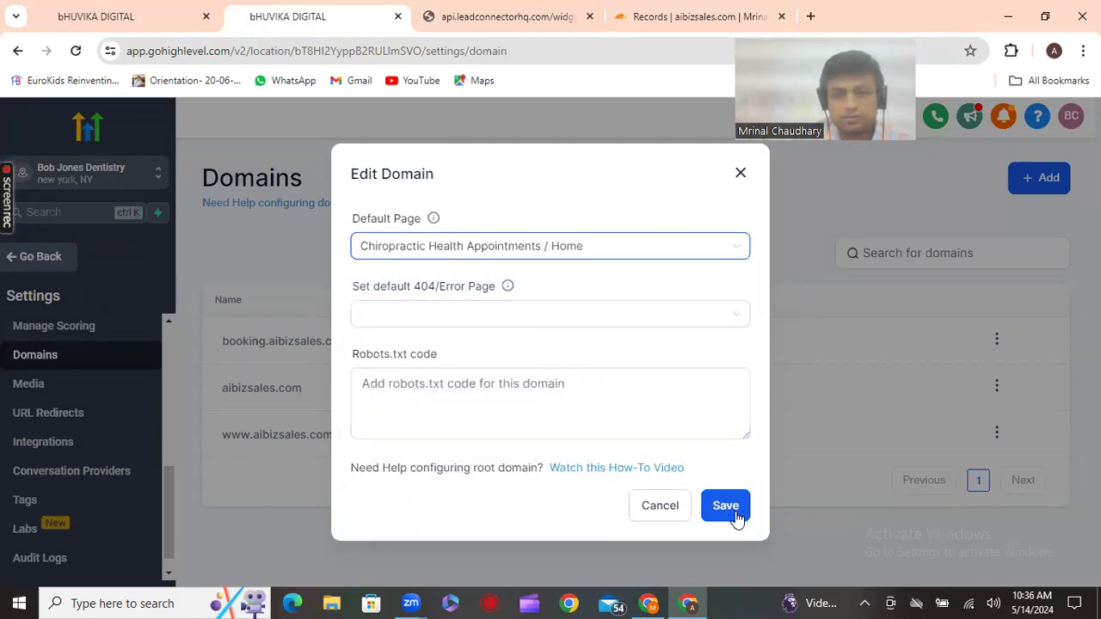
left_click(707, 507)
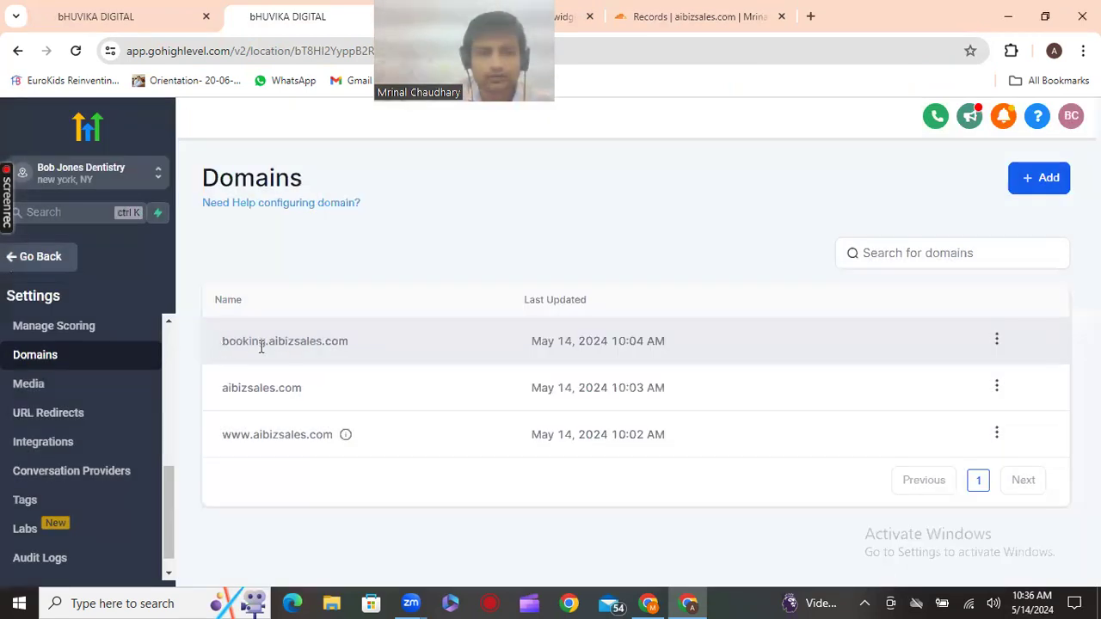
left_click_drag(222, 342, 337, 348)
key("ctrl+c")
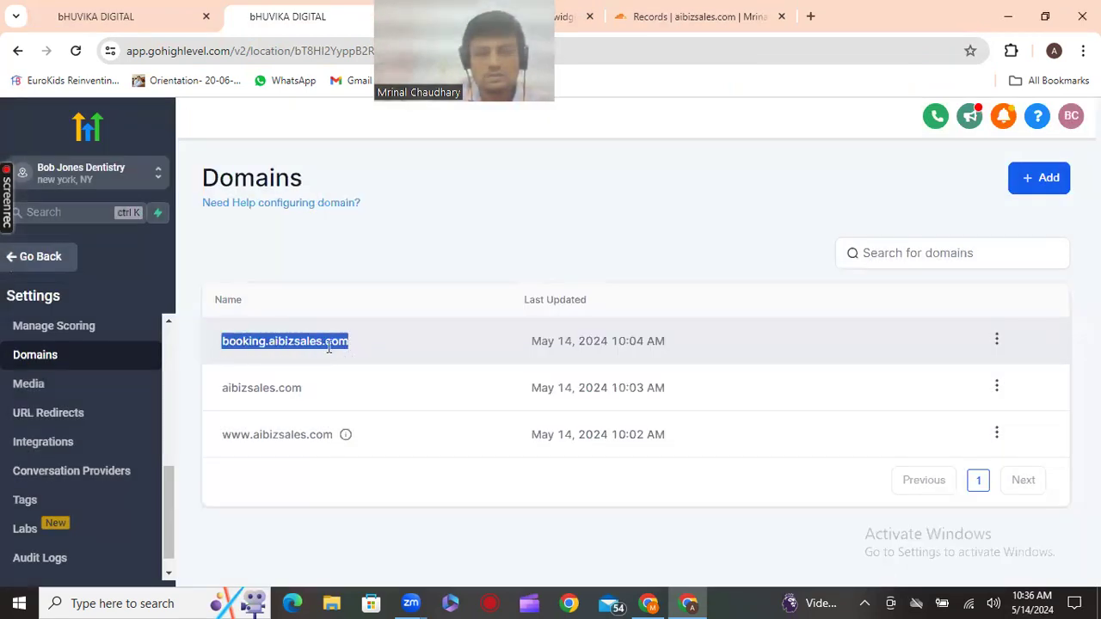
Copy the domain and open booking.aibizsales.com in a new tab
right_click(332, 348)
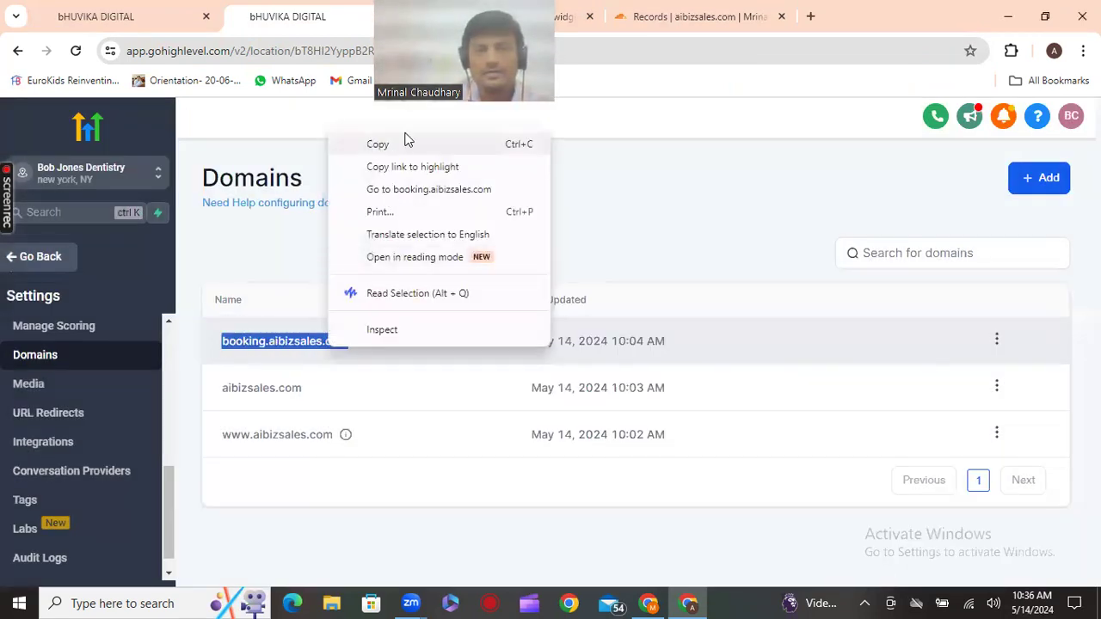
left_click(802, 12)
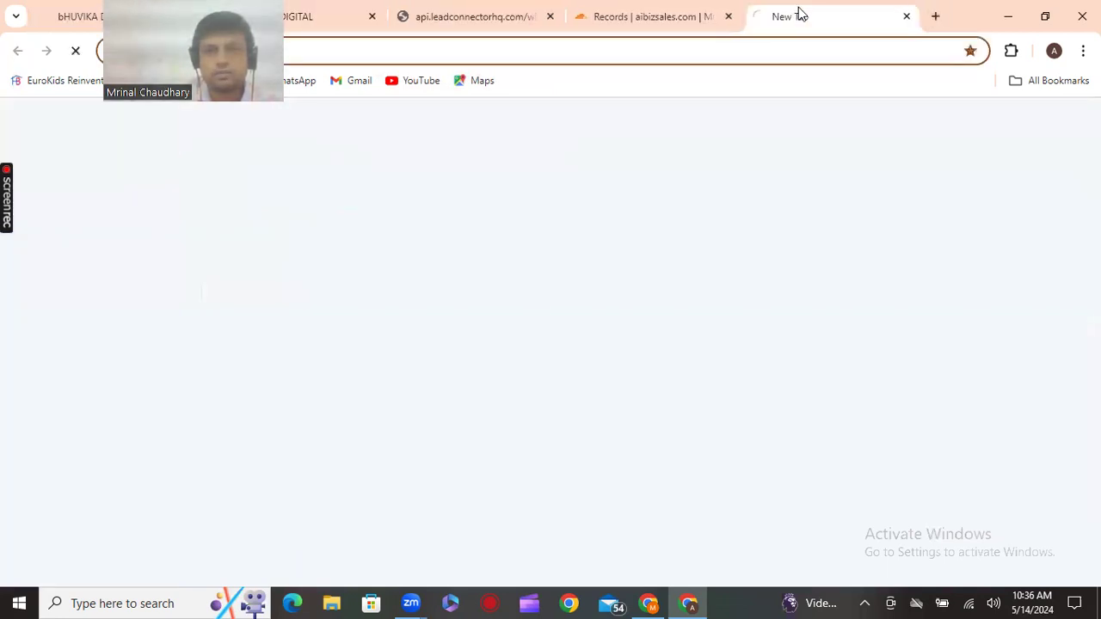
right_click(781, 50)
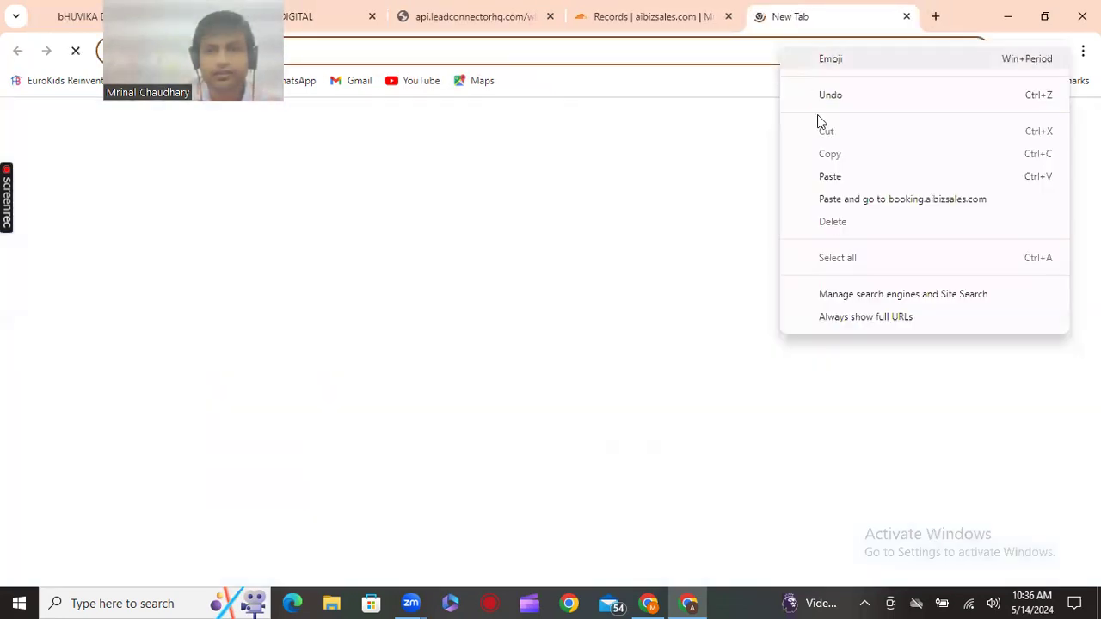
left_click(823, 180)
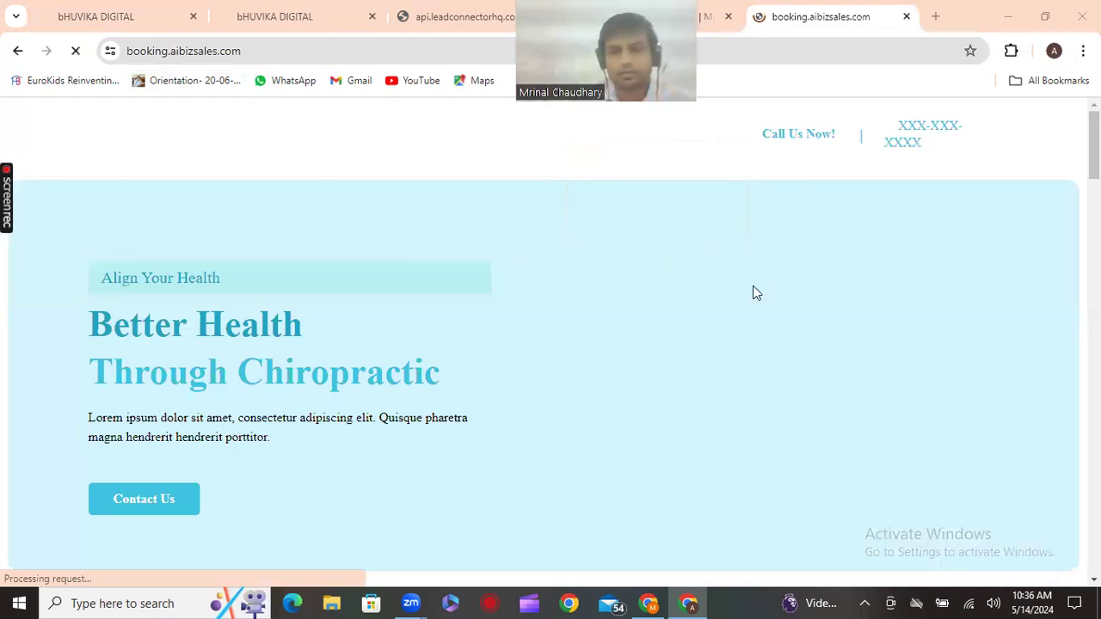
Scroll through the live chiropractic page, then go to the booking calendar tab
scroll(755, 291, "down", 11)
scroll(603, 270, "down", 1)
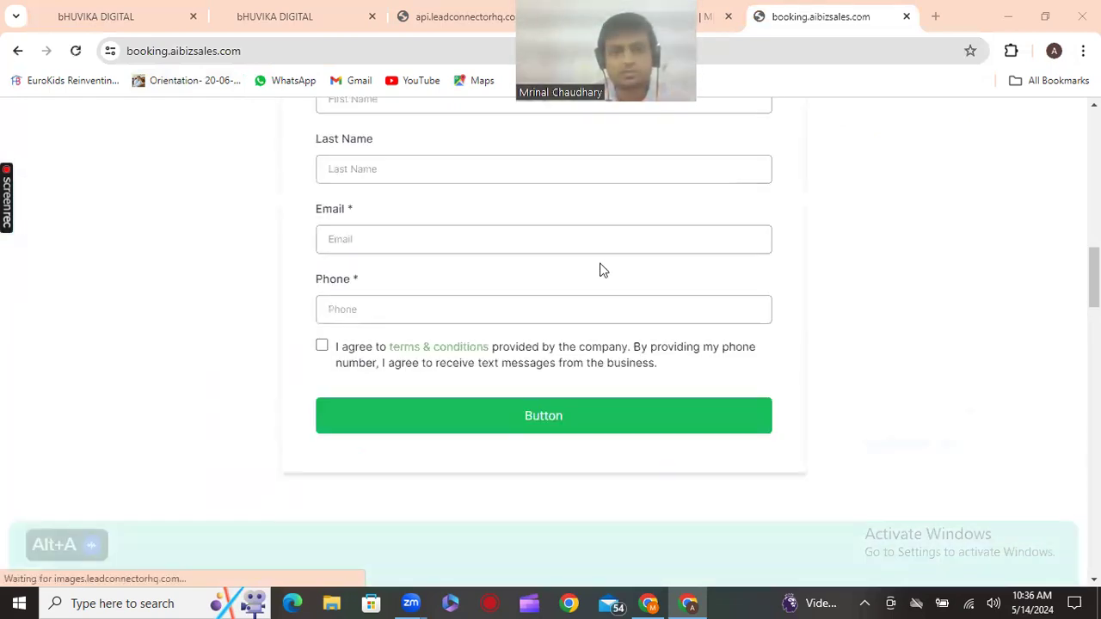
scroll(603, 270, "up", 7)
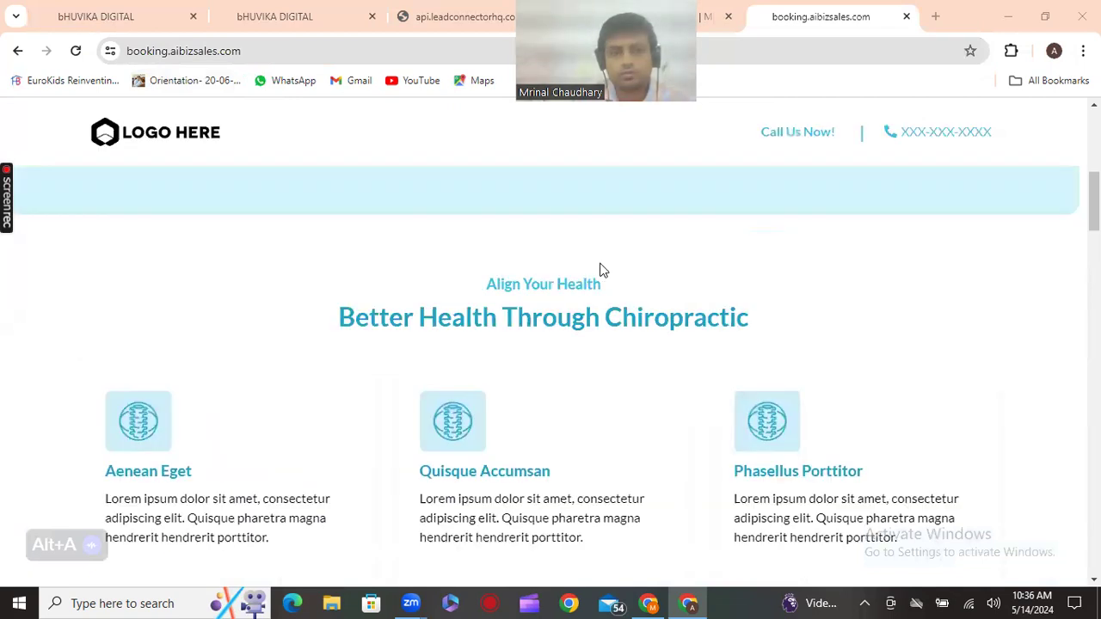
scroll(602, 270, "down", 7)
scroll(523, 193, "down", 1)
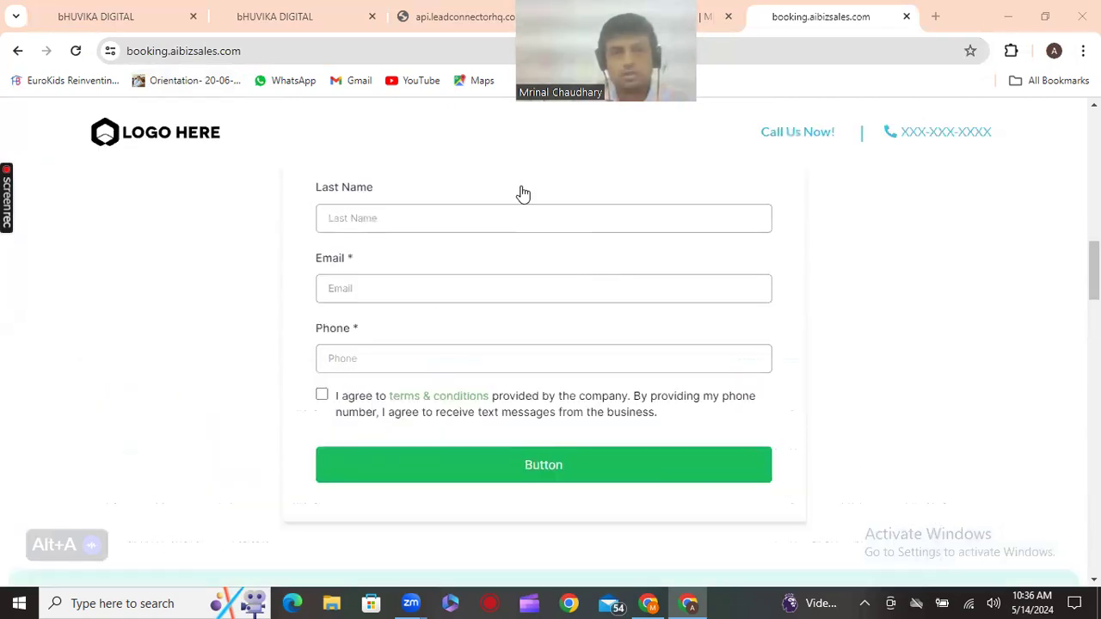
scroll(523, 194, "down", 3)
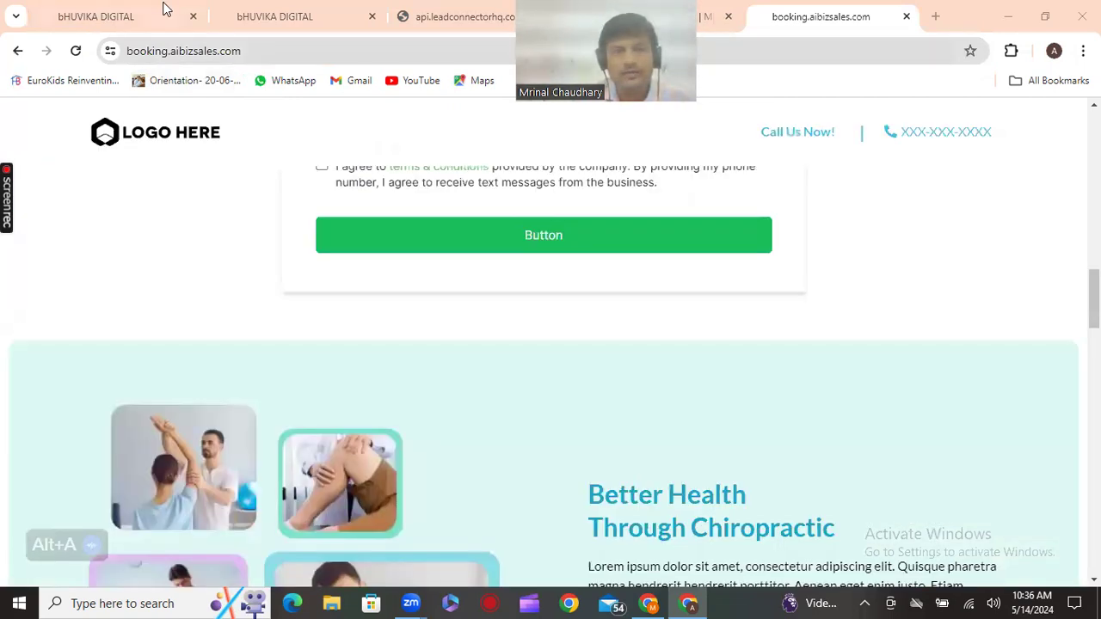
left_click(472, 12)
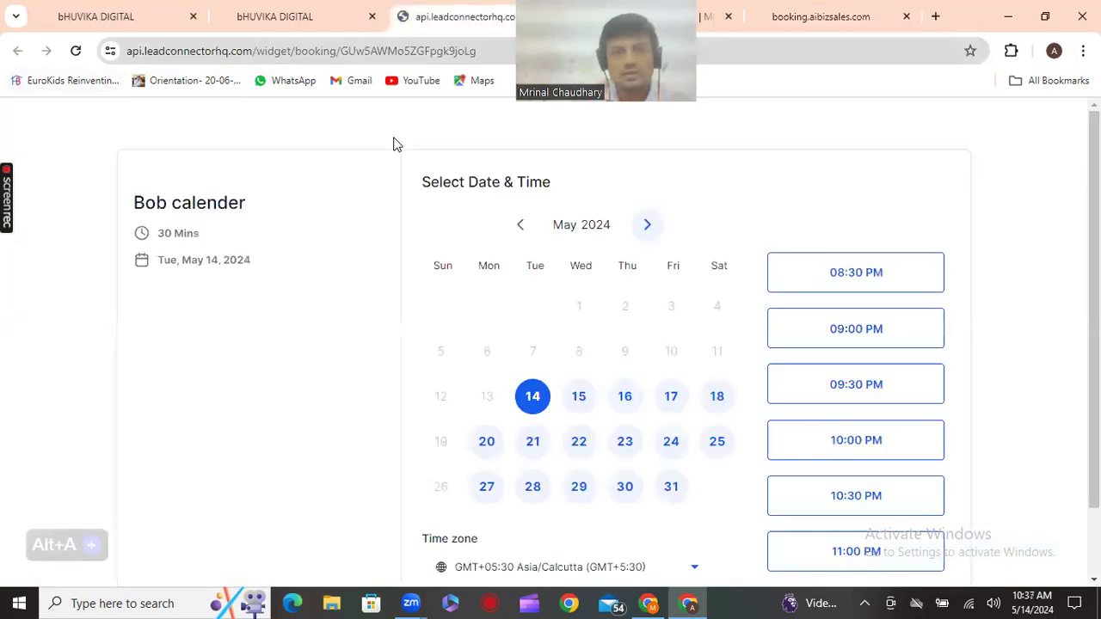
Copy the Bob calender booking page URL and return to the HighLevel funnel tab
left_click(229, 54)
right_click(222, 55)
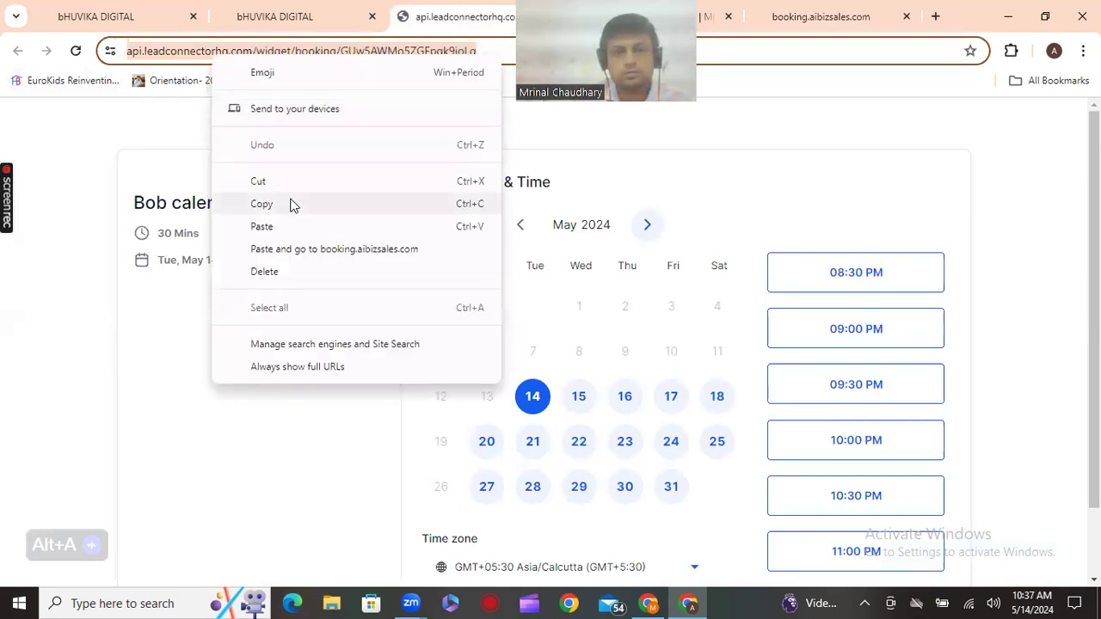
left_click(514, 99)
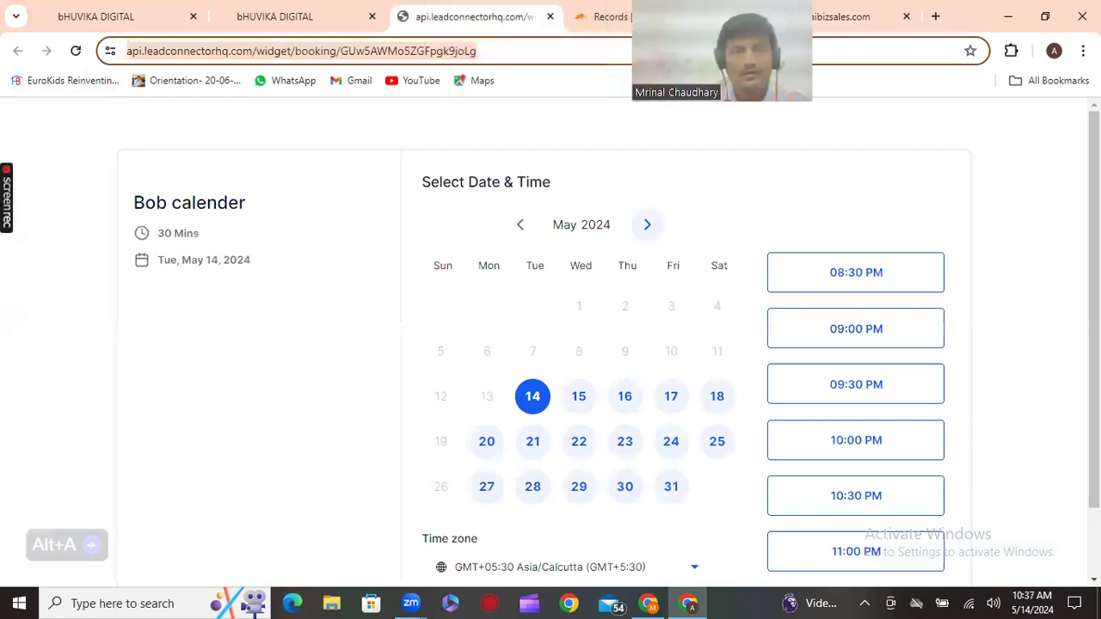
key("ctrl+shift+Tab")
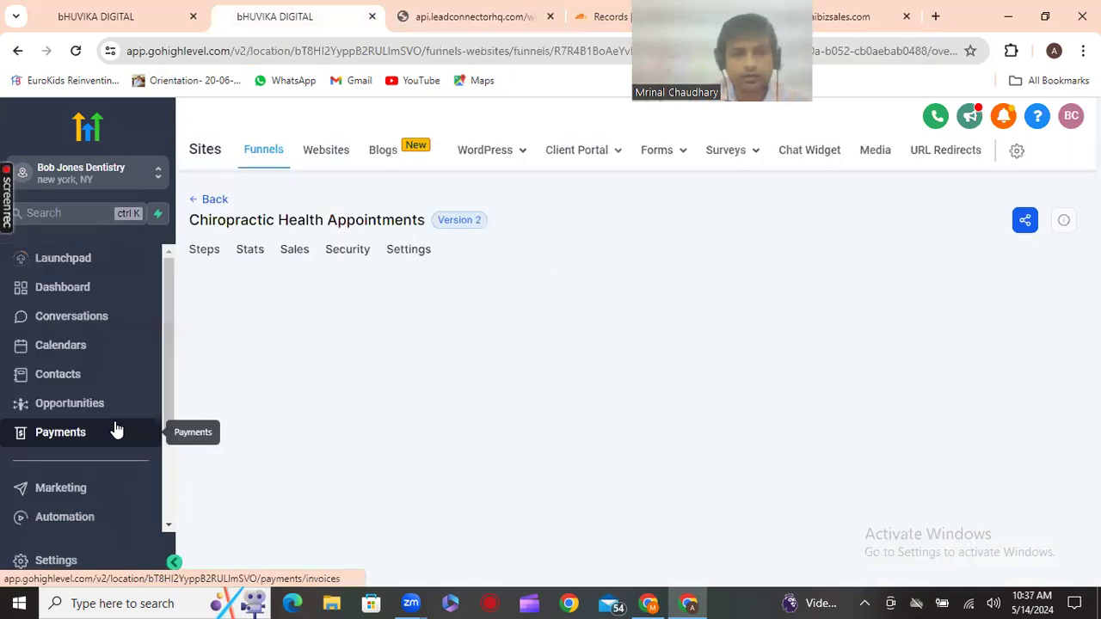
Copy the Home (Clone) step URL, booking.aibizsales.com/home-8385
scroll(118, 430, "down", 2)
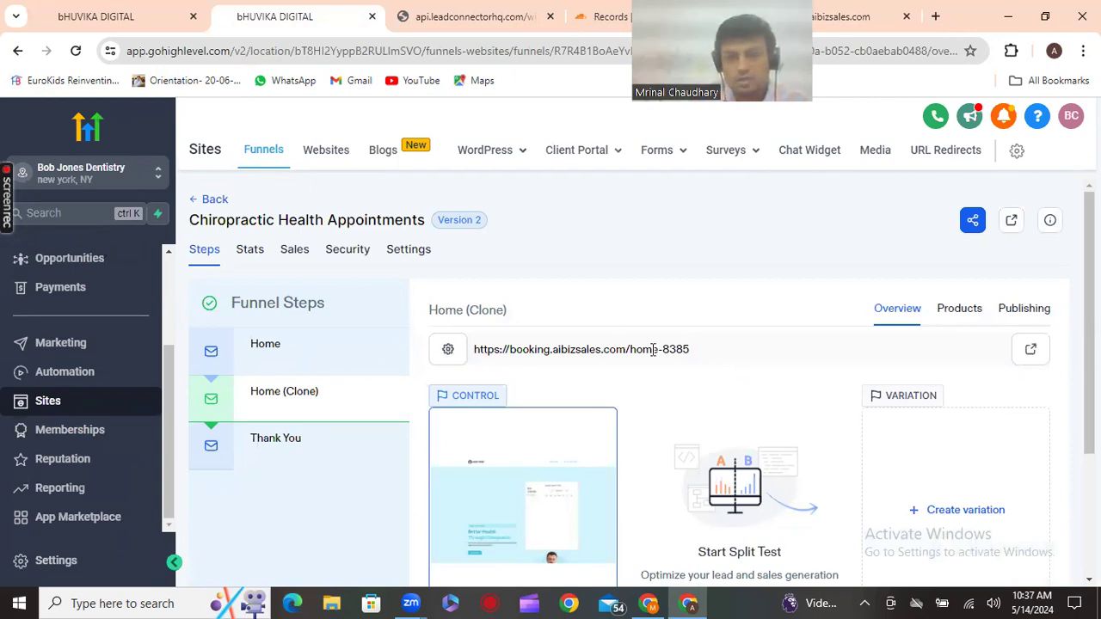
left_click_drag(689, 349, 474, 351)
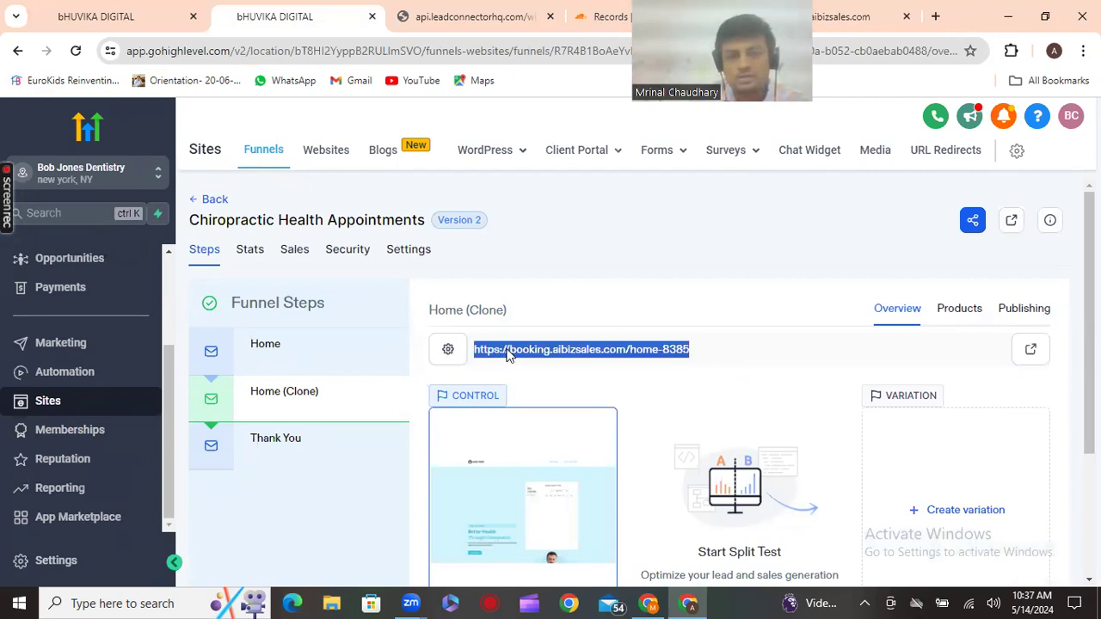
right_click(509, 349)
left_click(557, 150)
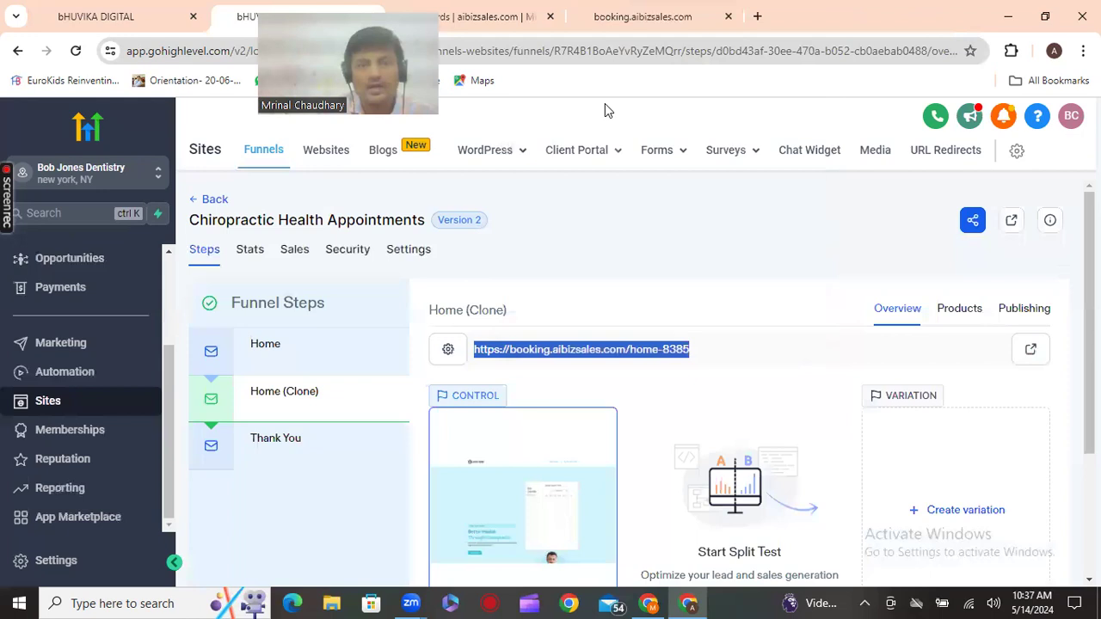
Load booking.aibizsales.com/home-8385 in a new tab and scroll to the Bob calender widget
key("ctrl+t")
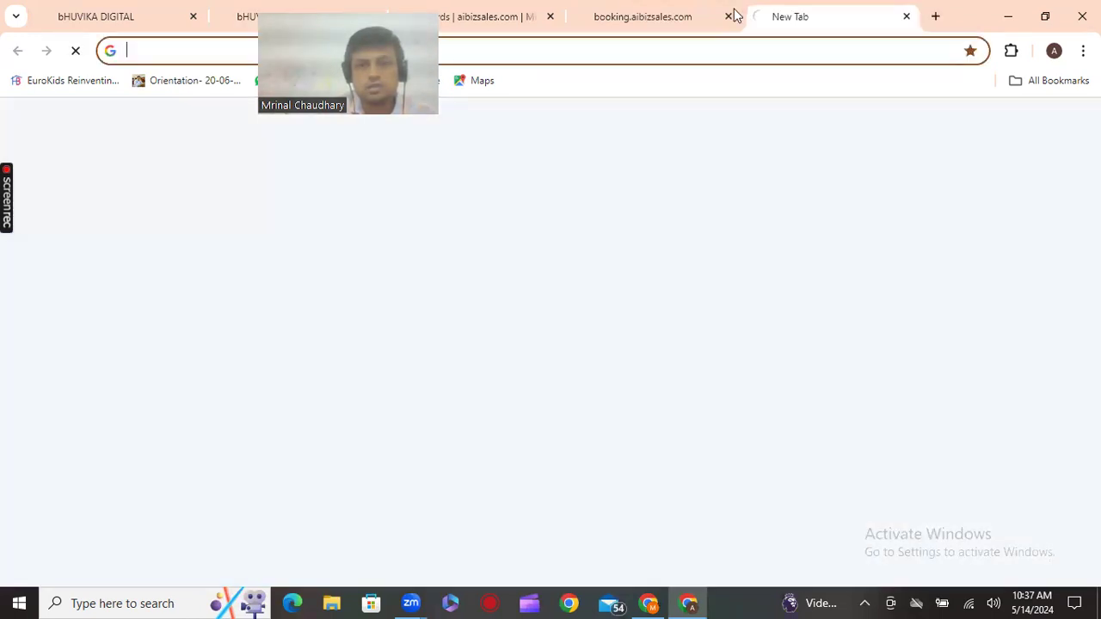
right_click(741, 49)
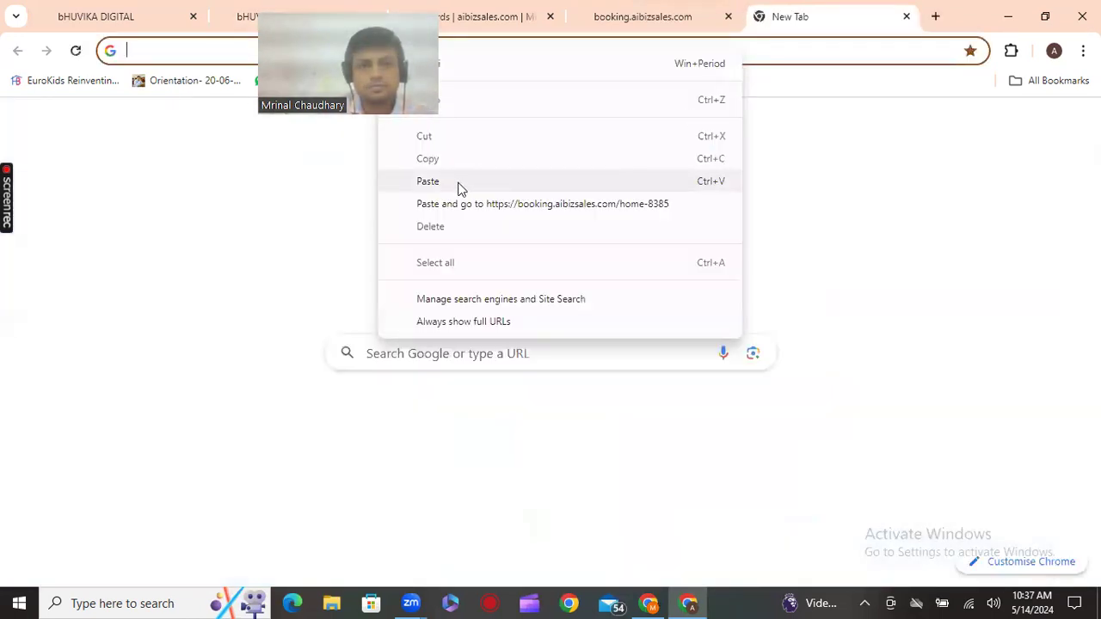
left_click(509, 204)
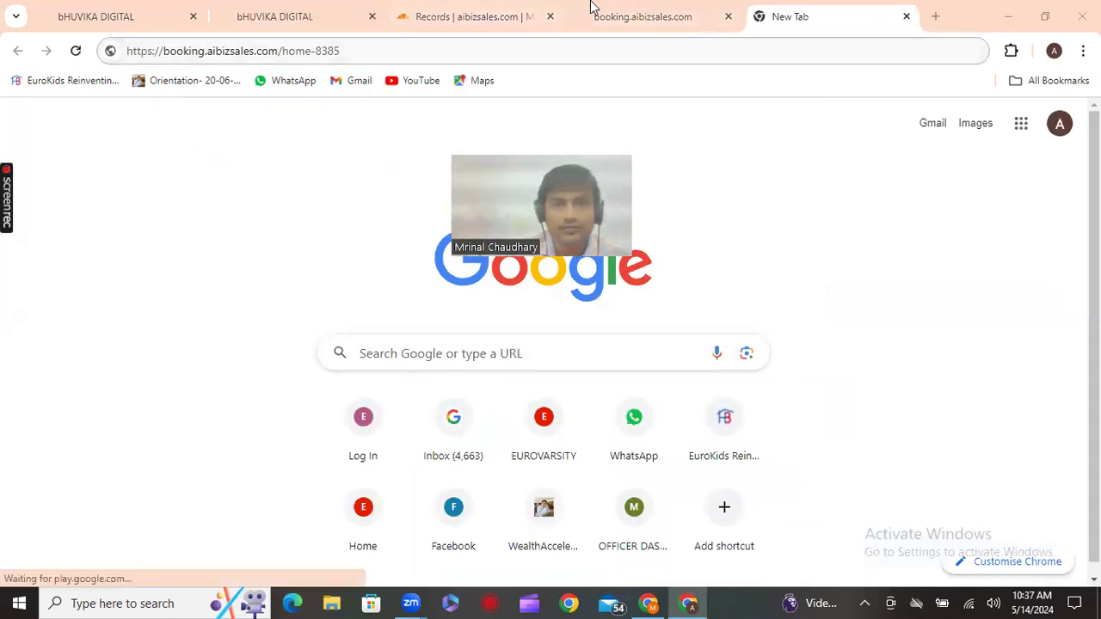
left_click(649, 13)
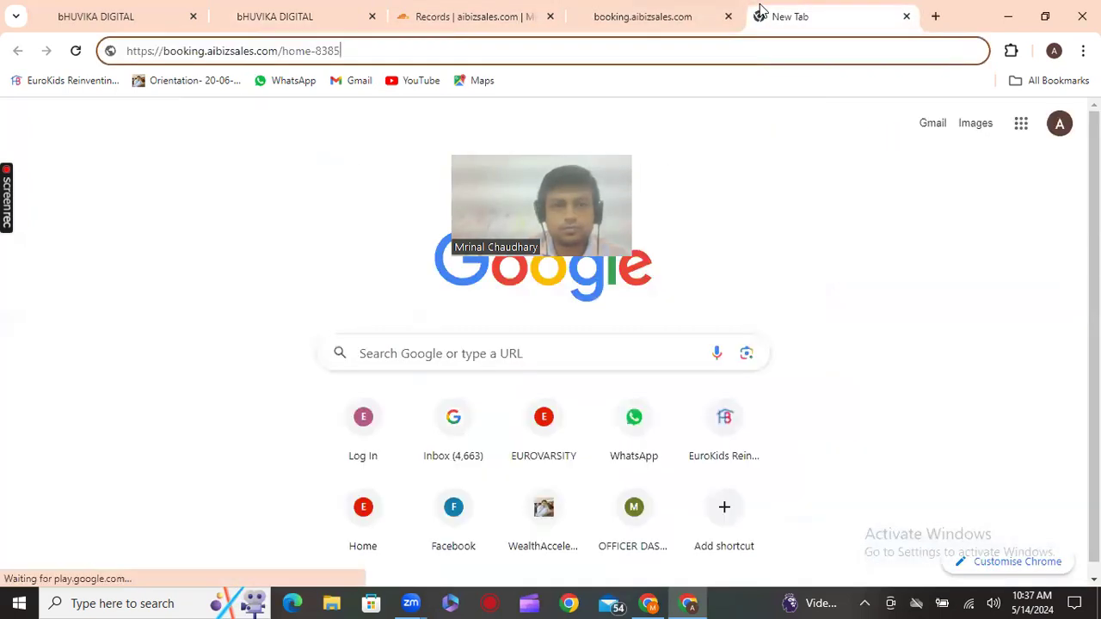
left_click(761, 13)
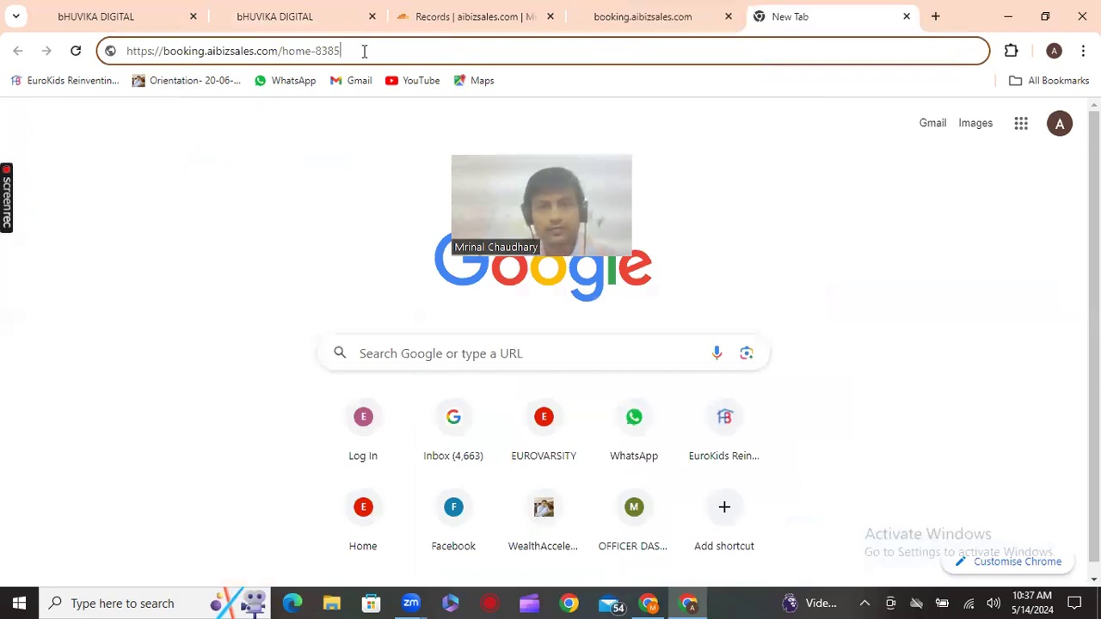
key("Return")
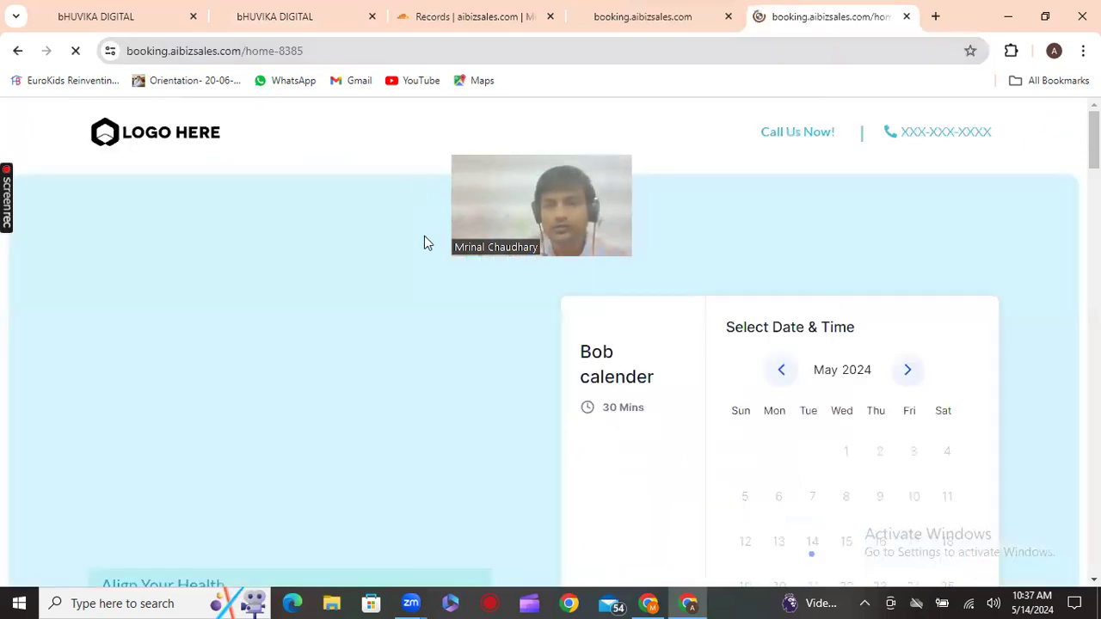
scroll(715, 344, "down", 5)
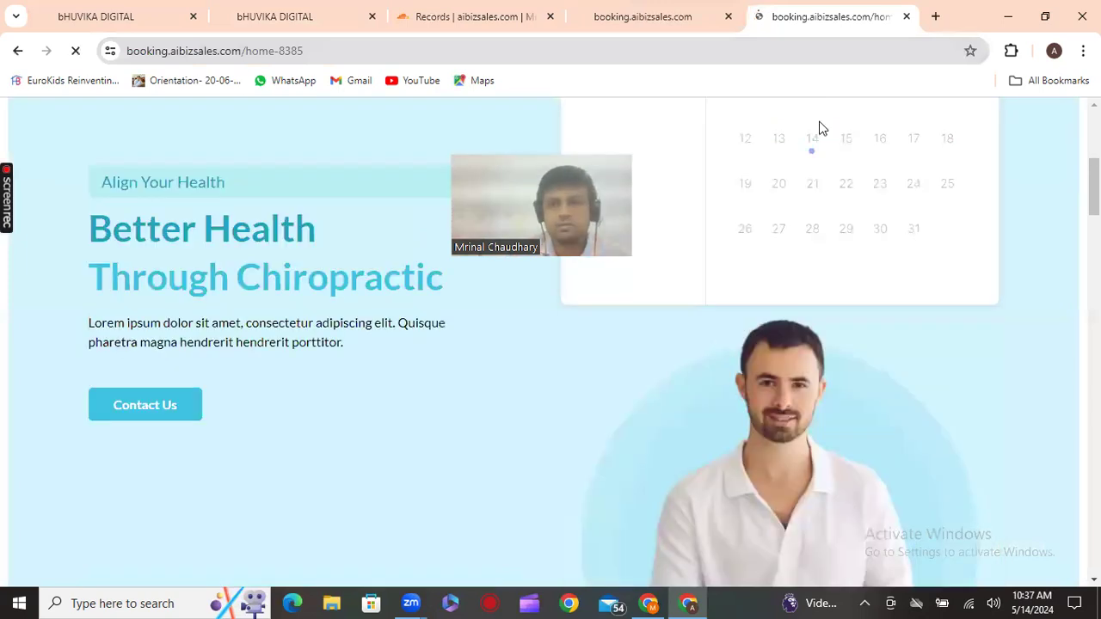
scroll(848, 86, "down", 1)
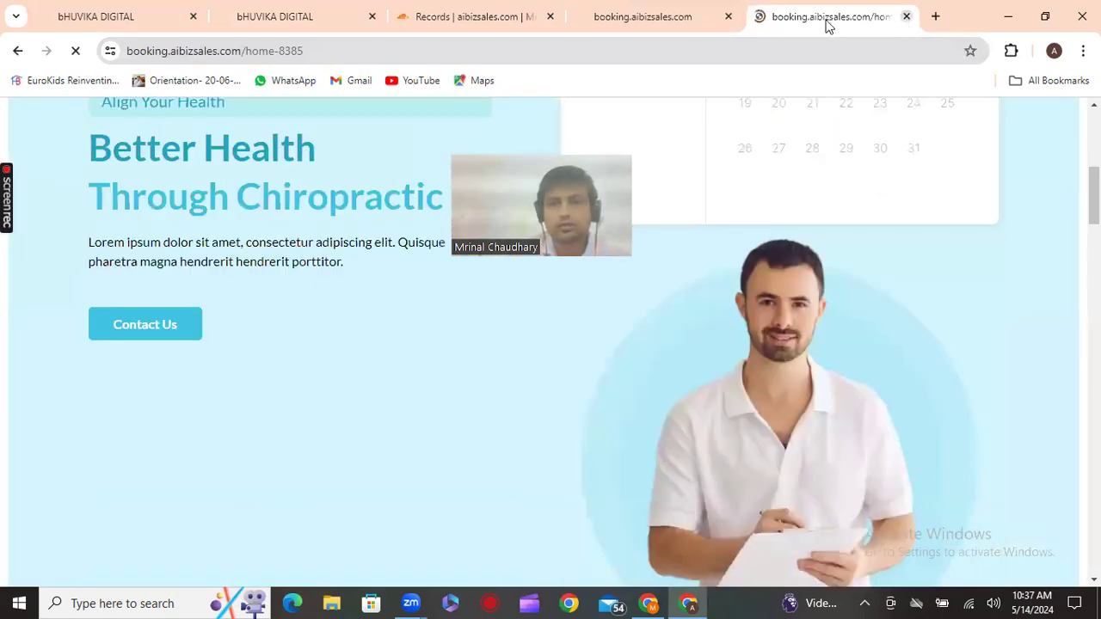
Close the home-8385 preview, booking page and Cloudflare DNS tabs
left_click(907, 17)
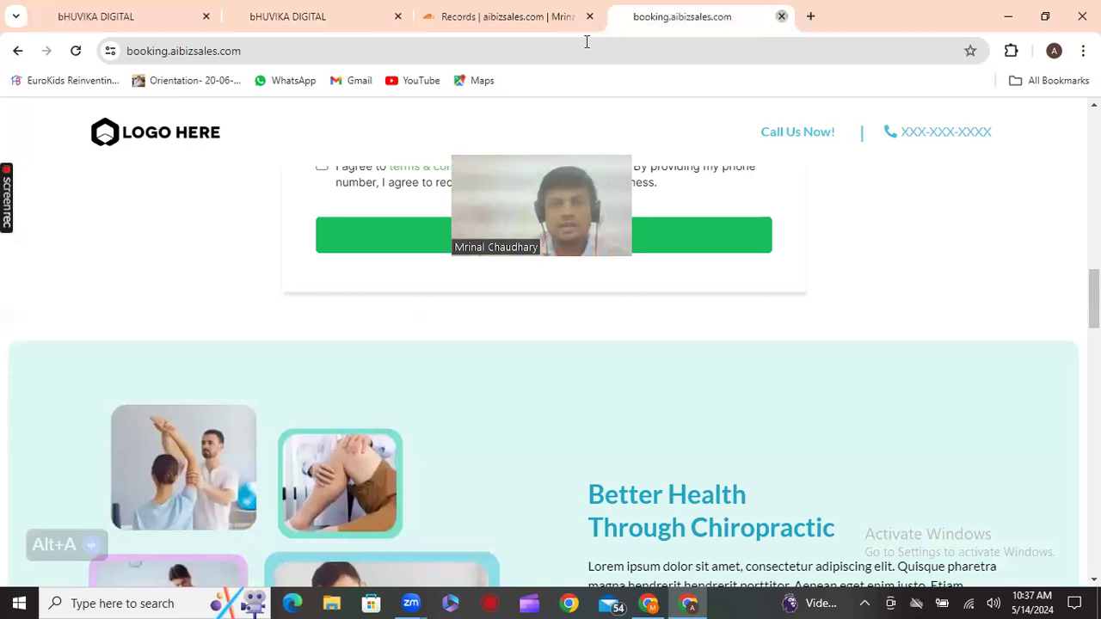
key("ctrl+w")
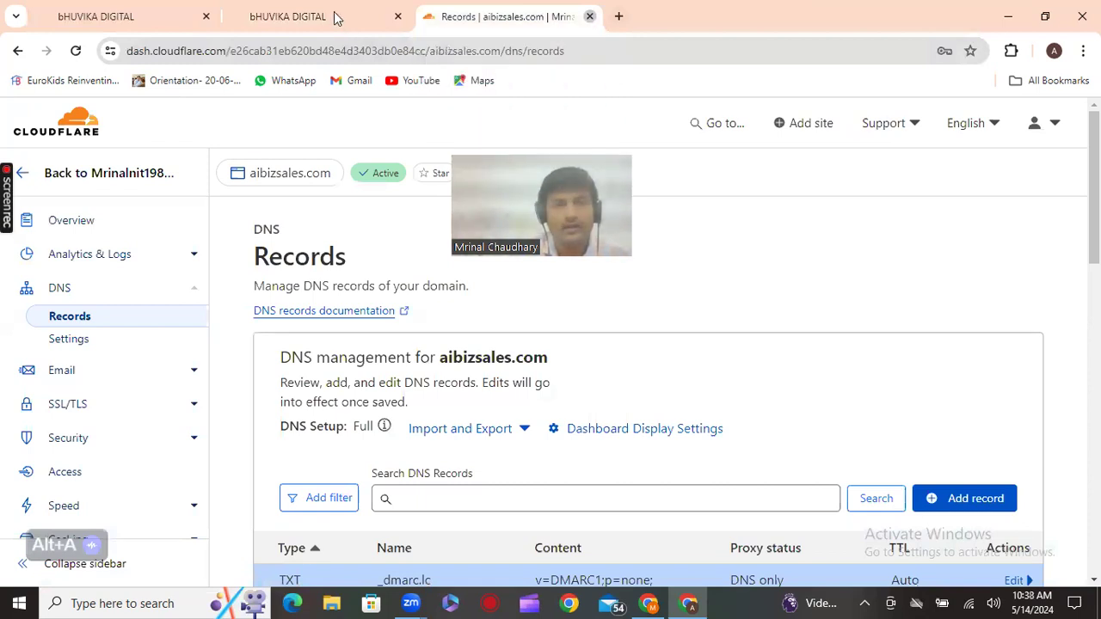
key("ctrl+w")
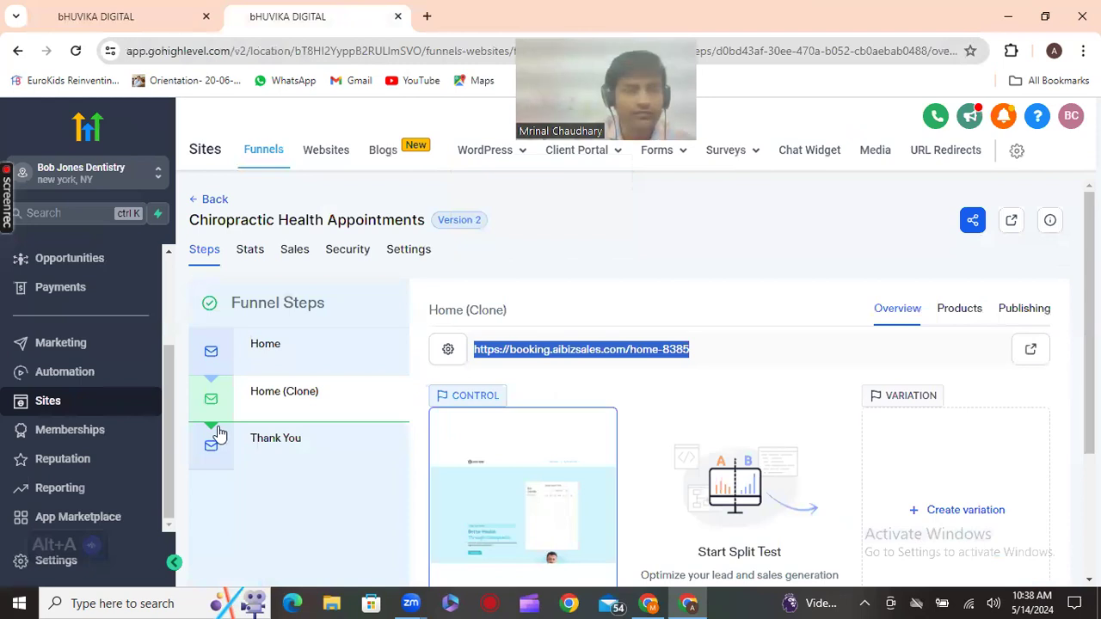
Go to Settings and open Custom Values, reviewing the existing entries
left_click(71, 561)
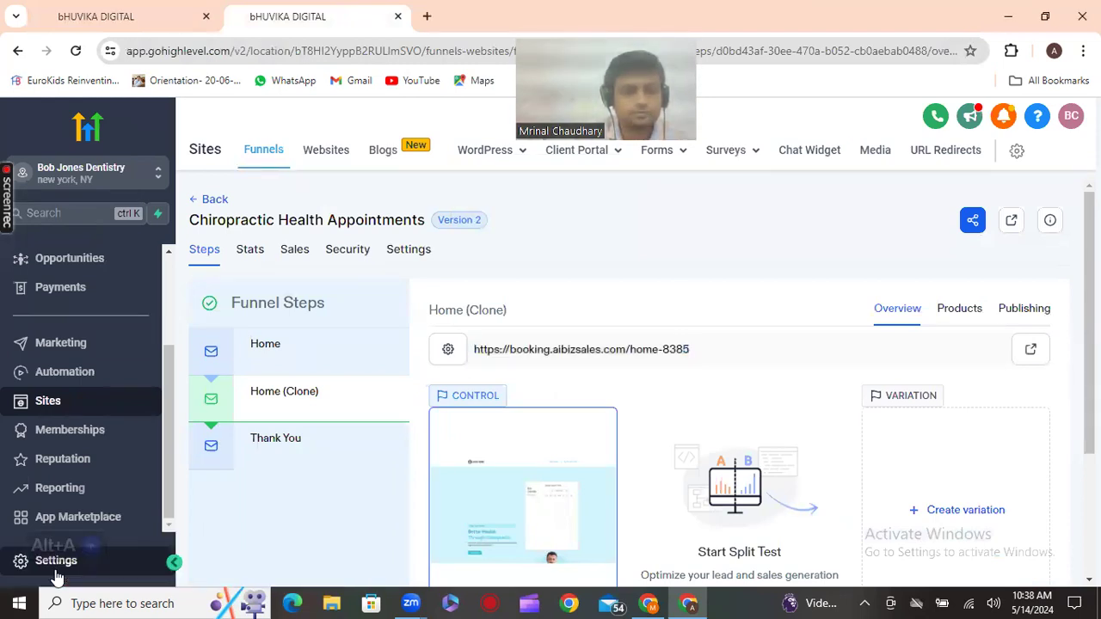
scroll(84, 434, "down", 1)
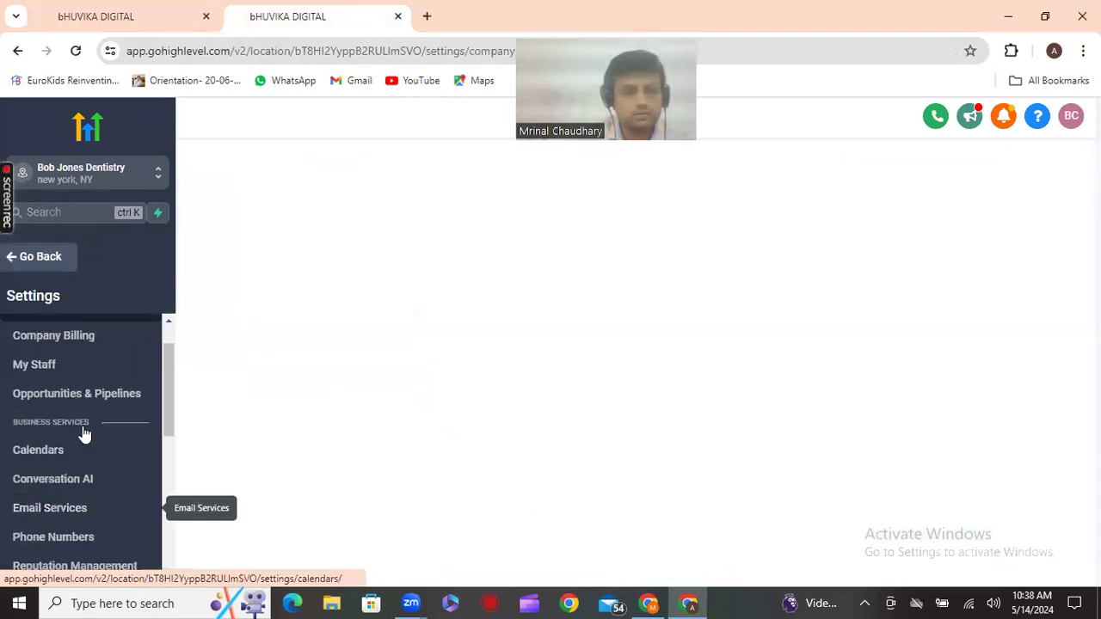
scroll(84, 433, "down", 3)
scroll(82, 440, "down", 2)
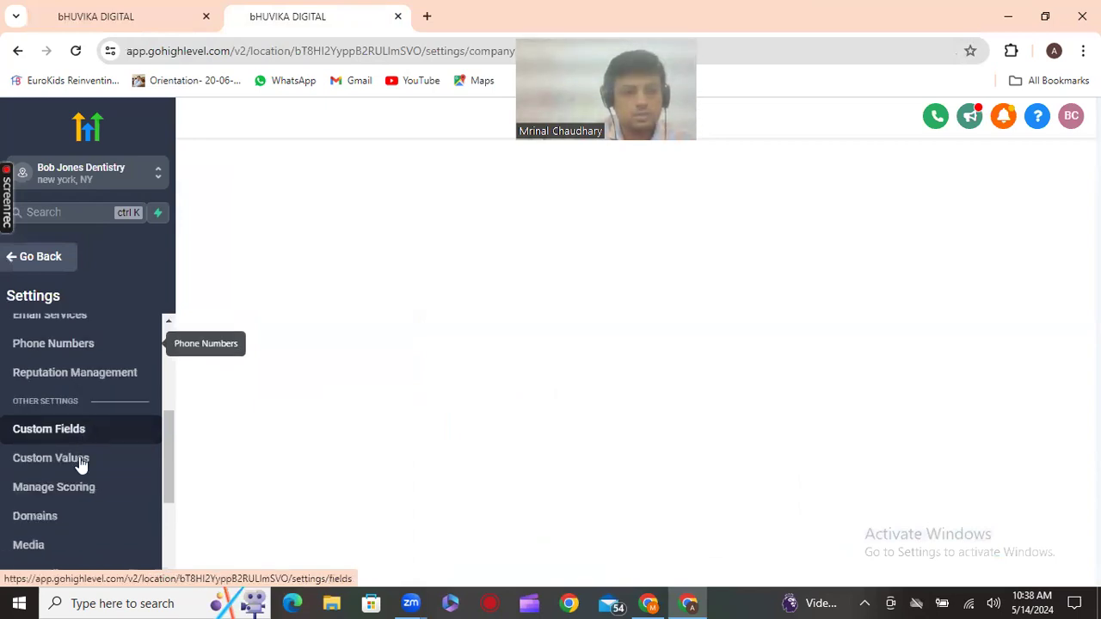
left_click(80, 462)
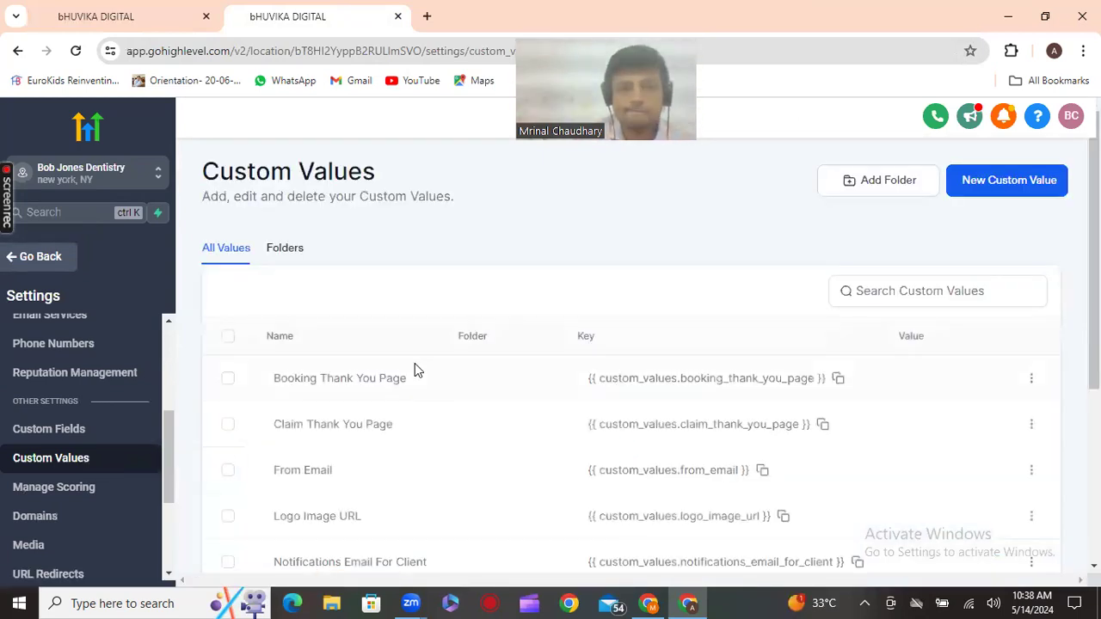
scroll(414, 363, "down", 2)
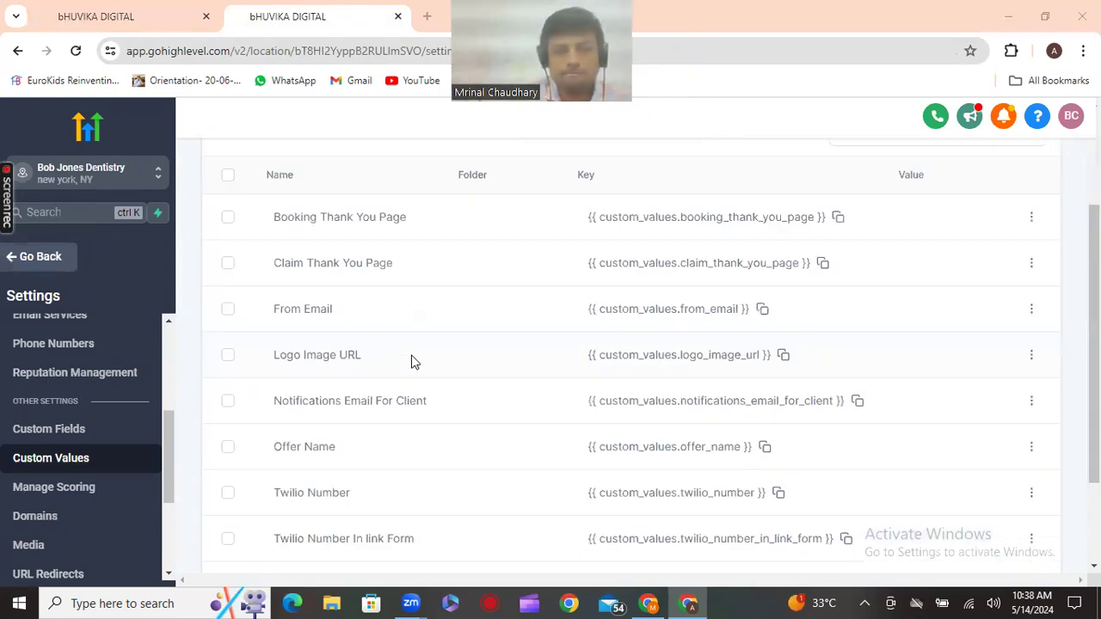
scroll(411, 362, "down", 1)
scroll(411, 362, "up", 2)
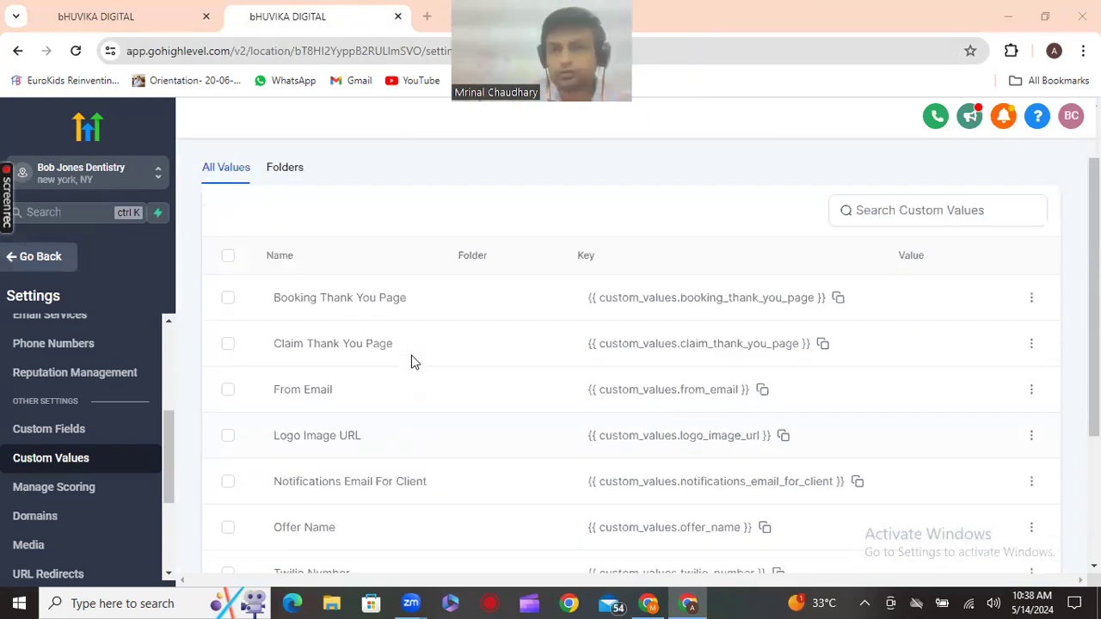
scroll(981, 204, "up", 1)
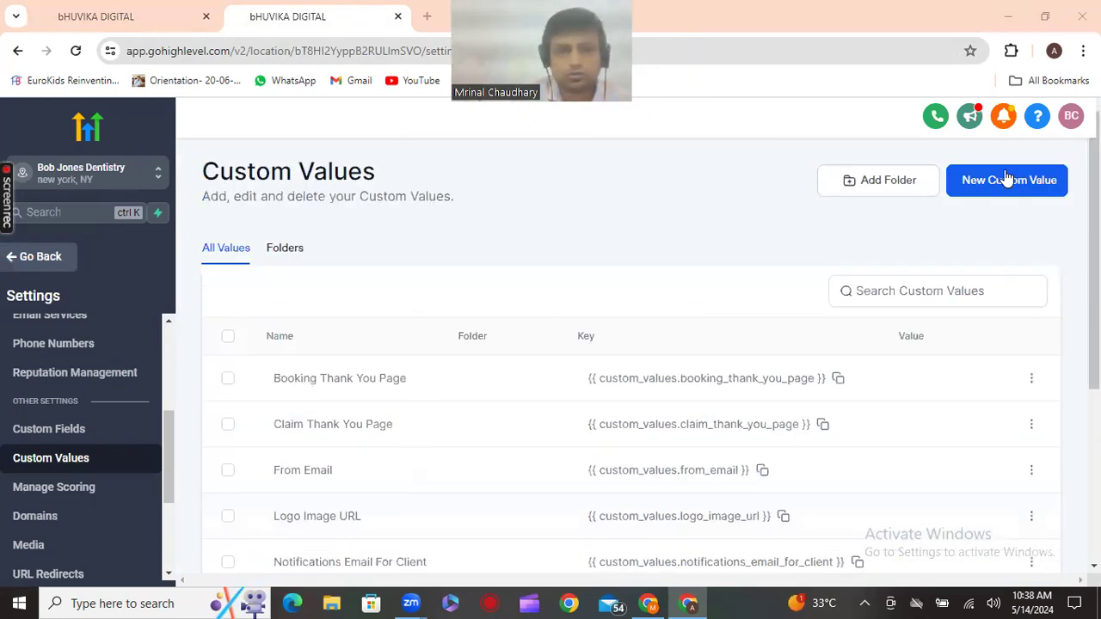
left_click(1002, 183)
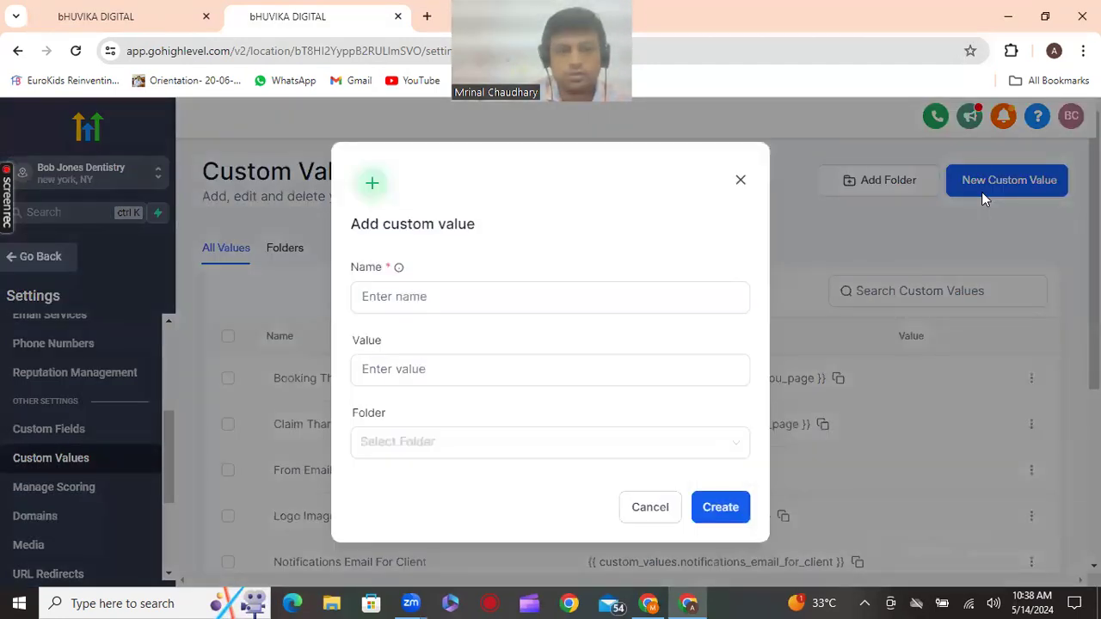
left_click(447, 287)
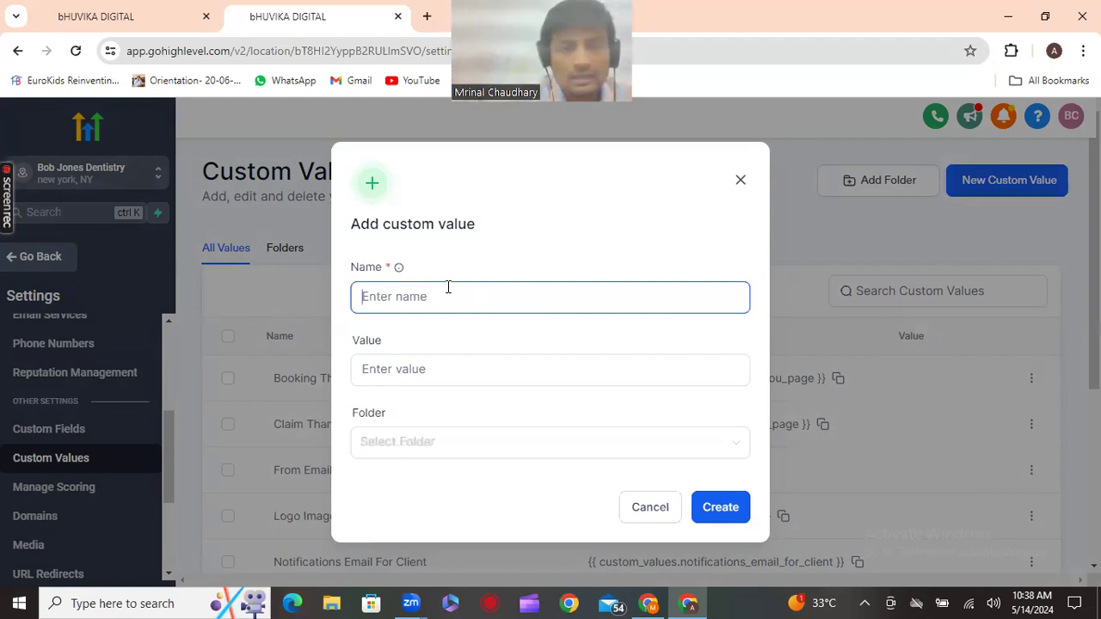
type("booking link appointment")
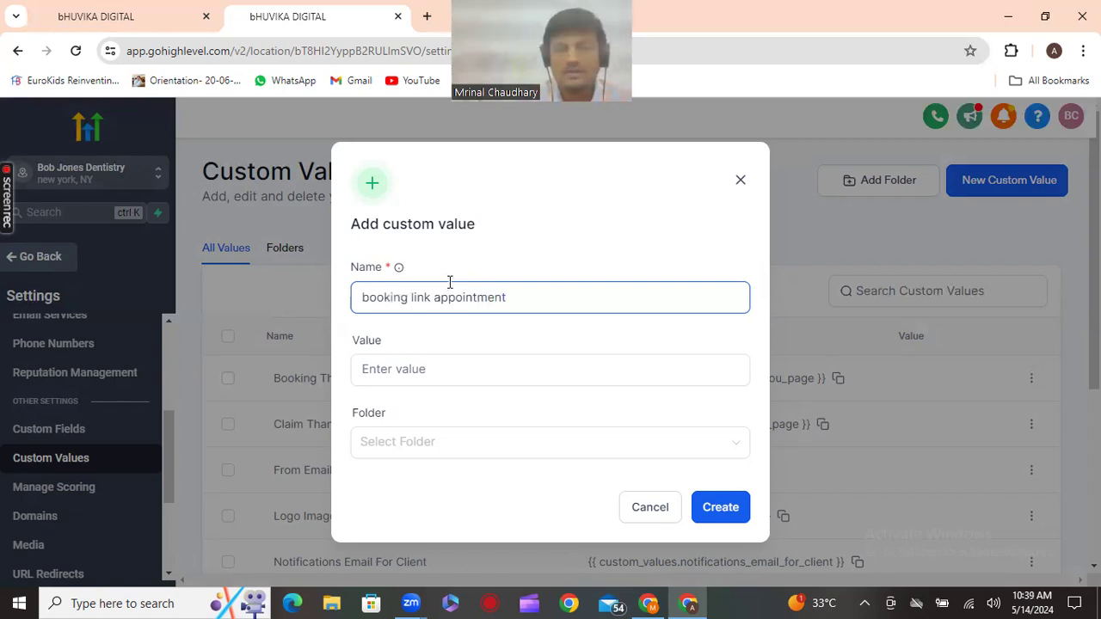
left_click(443, 363)
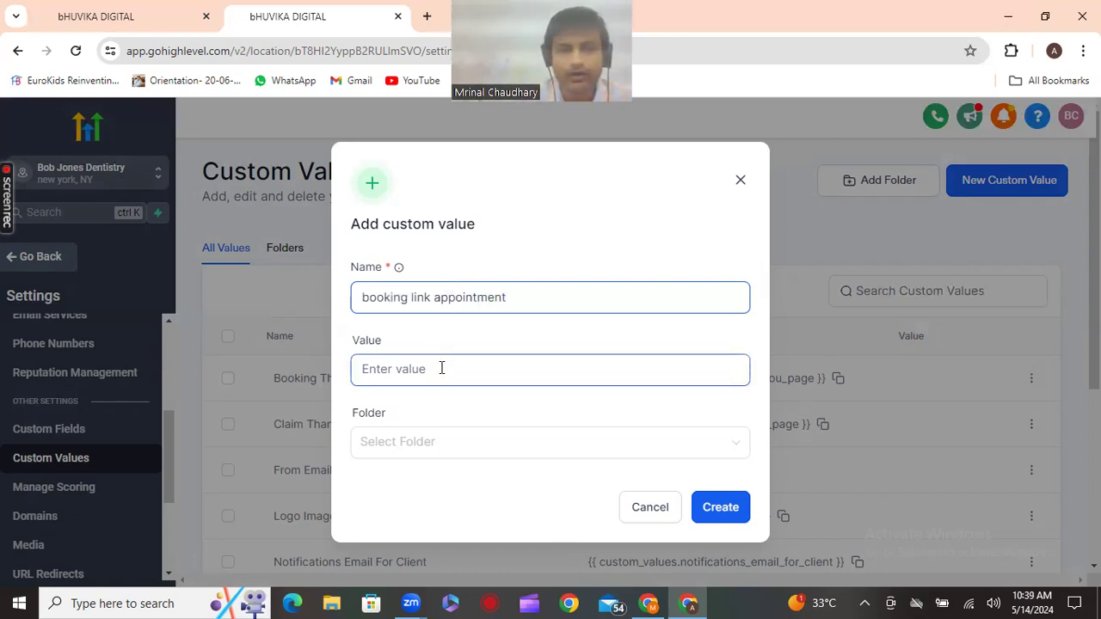
type("https://booking.aibizsales.com/home-8385")
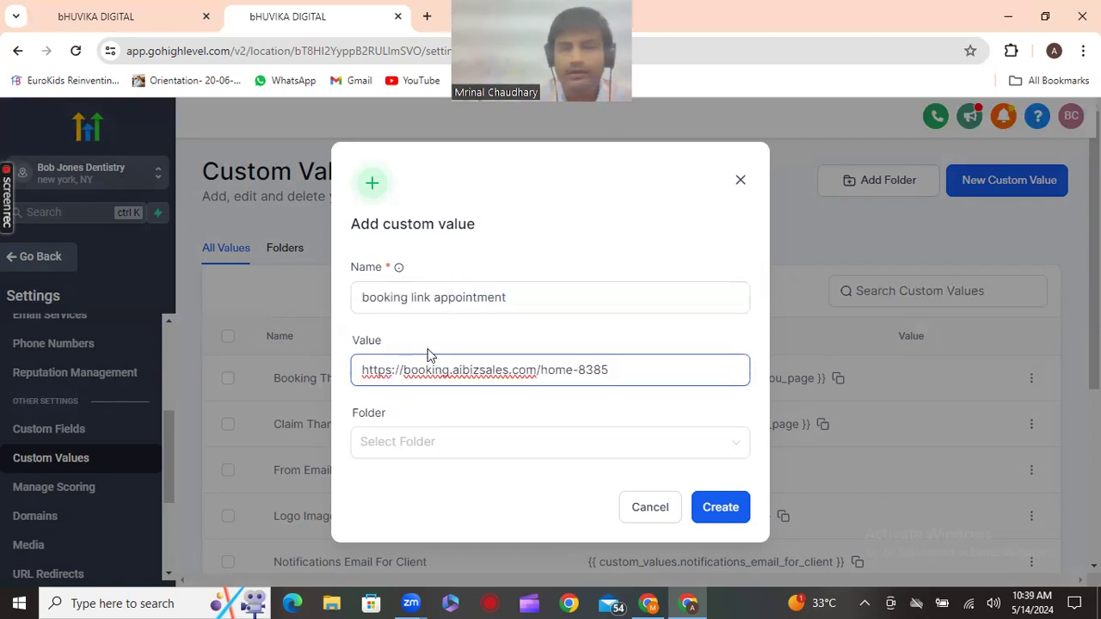
left_click(723, 510)
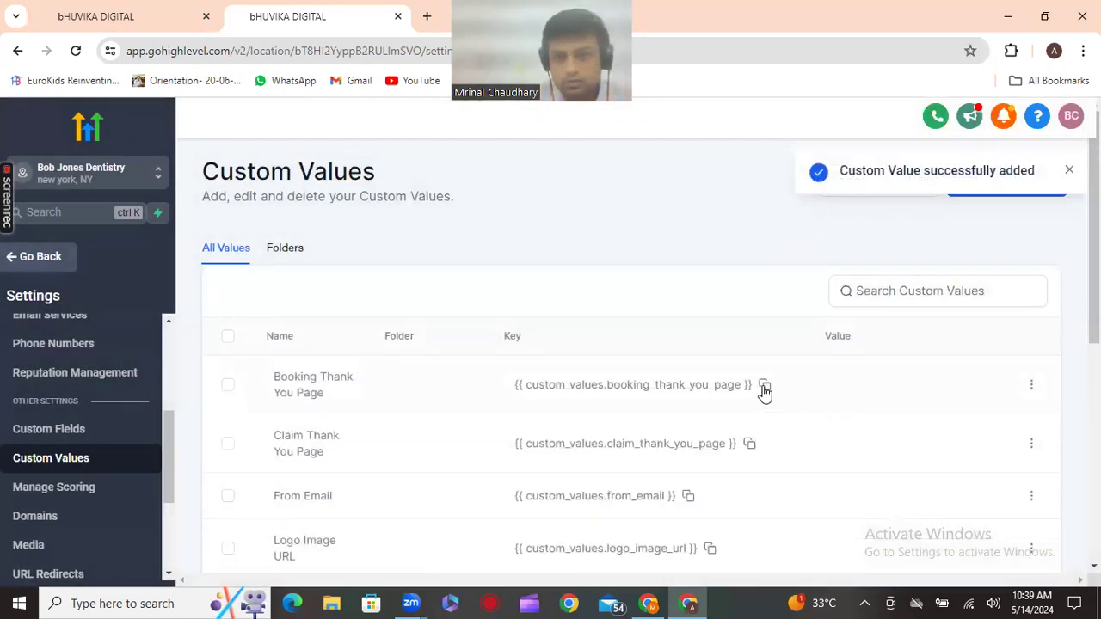
scroll(762, 396, "down", 3)
scroll(763, 396, "down", 3)
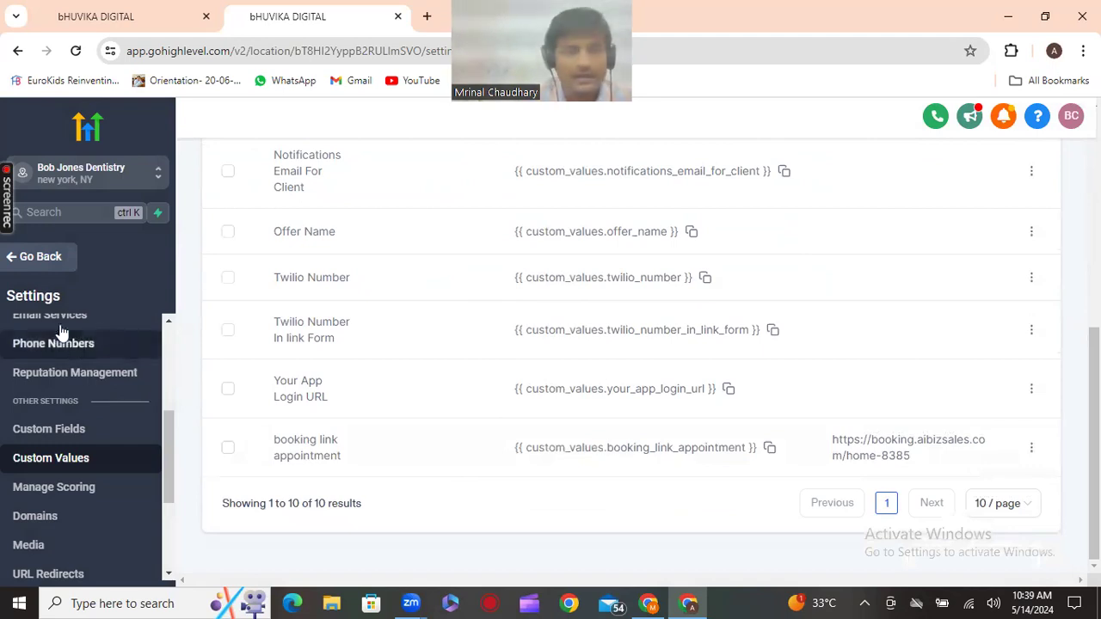
Leave settings and go to Marketing > Emails > Templates
left_click(26, 260)
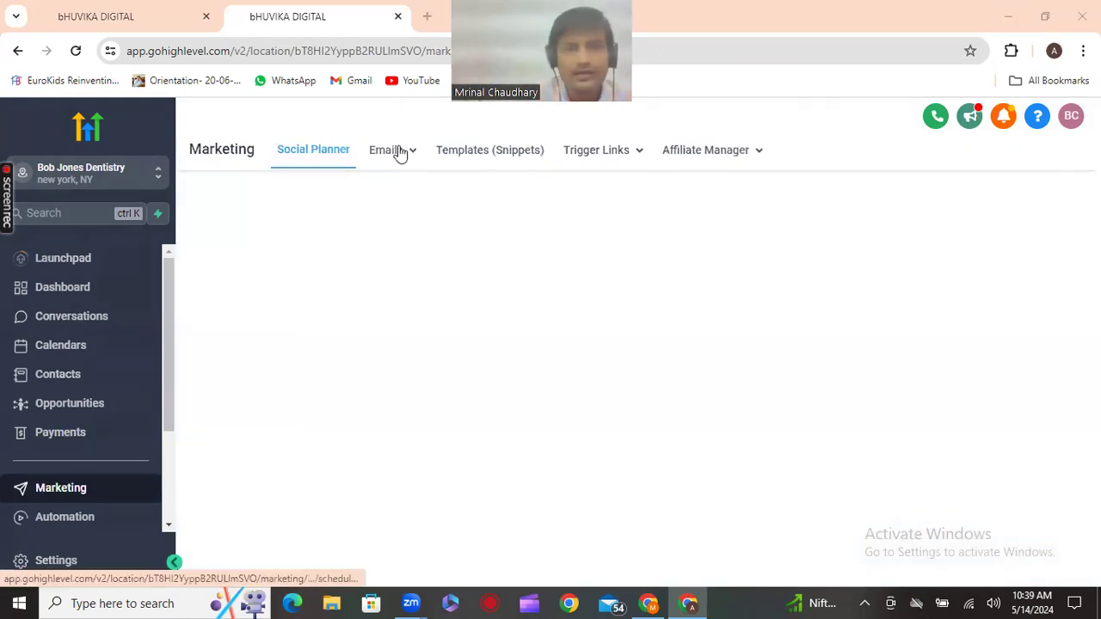
mouse_move(400, 151)
left_click(390, 215)
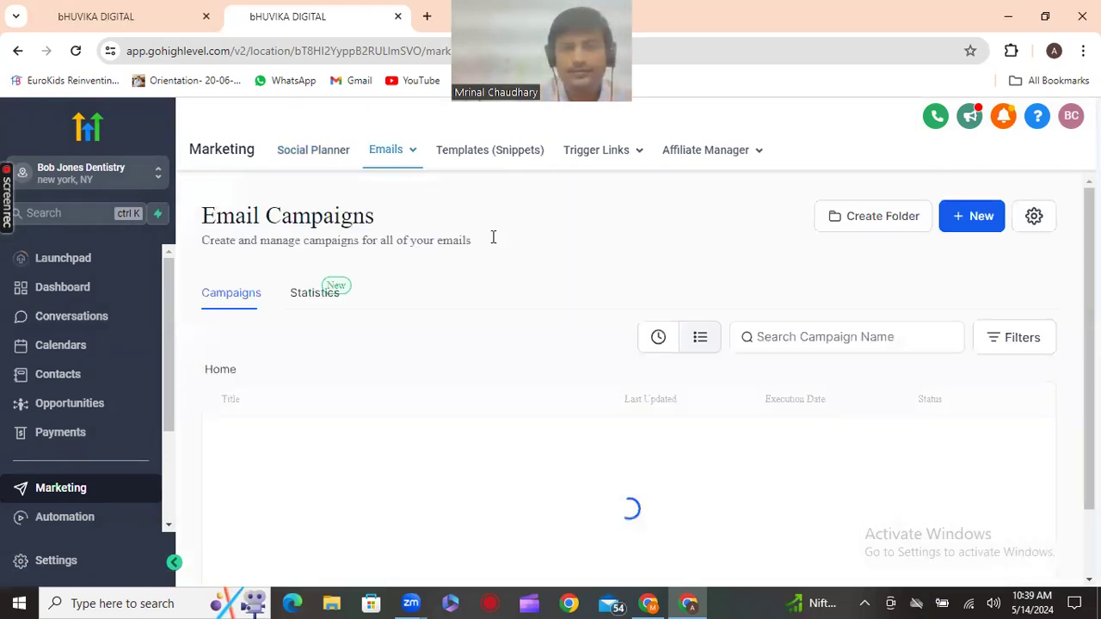
Show the New template options on the empty Email Templates page
scroll(489, 249, "down", 1)
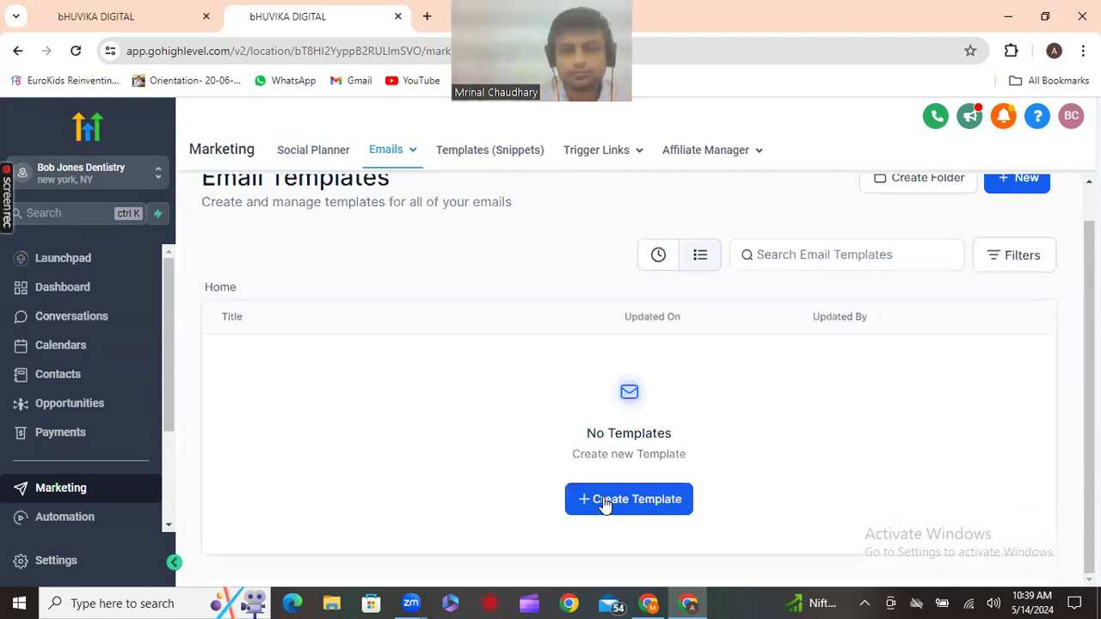
left_click(607, 507)
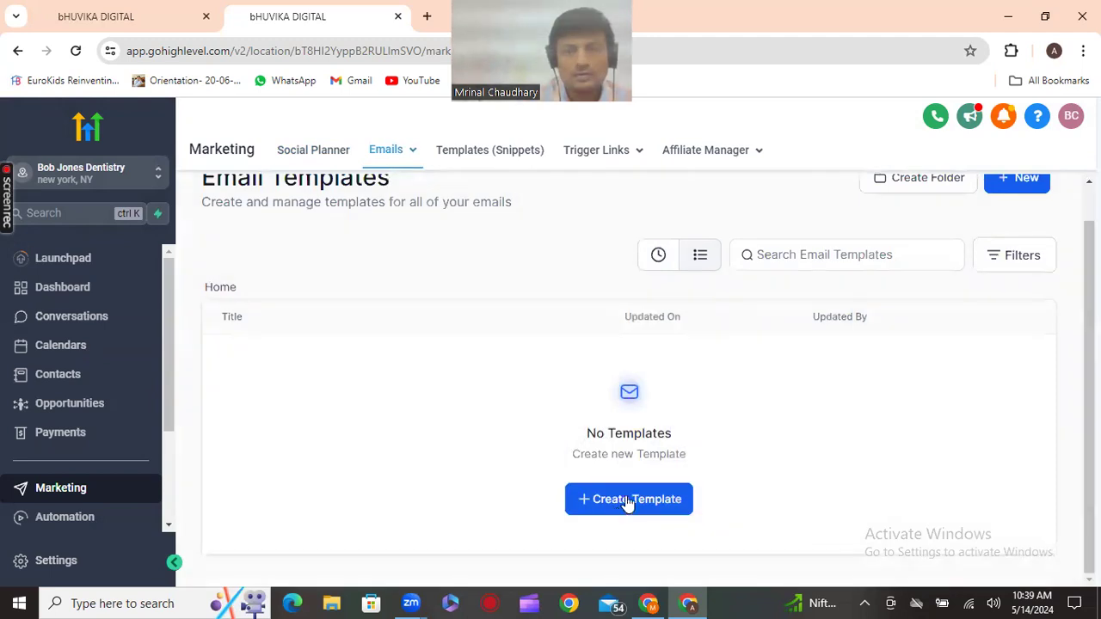
scroll(989, 284, "up", 1)
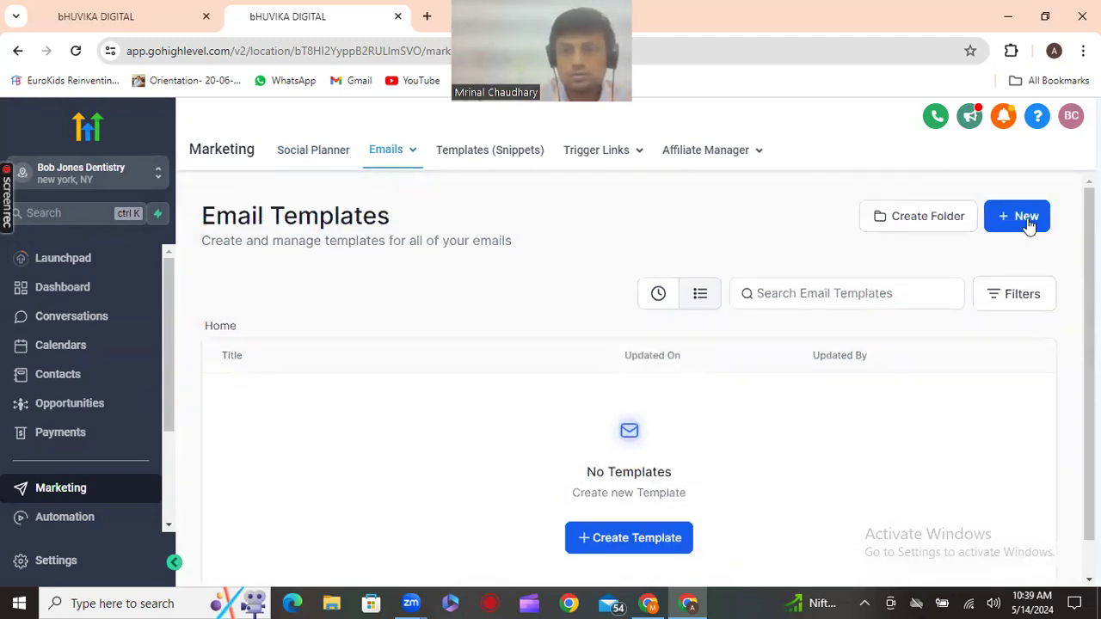
left_click(1018, 216)
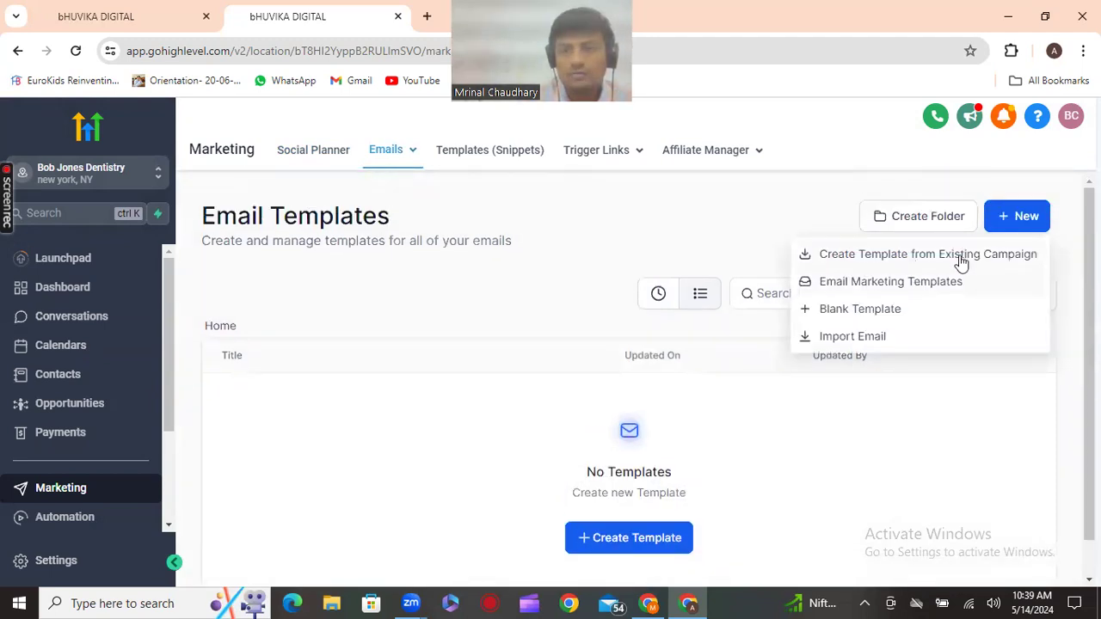
Search the Email Marketing Templates library for 'dent' and preview Dentist Generic 6
left_click(860, 286)
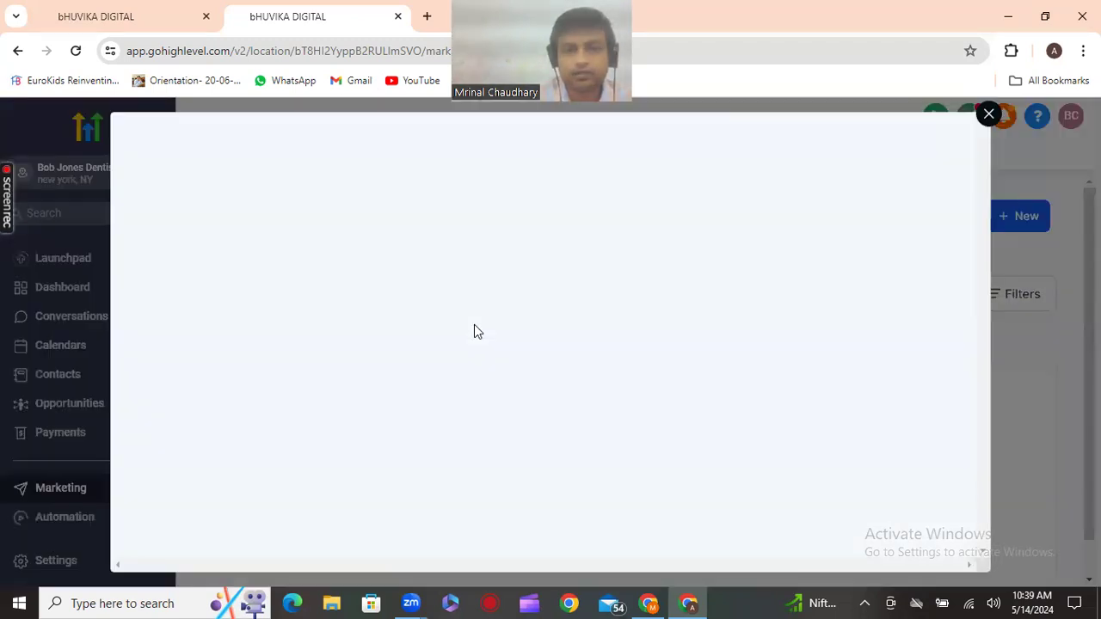
left_click(800, 225)
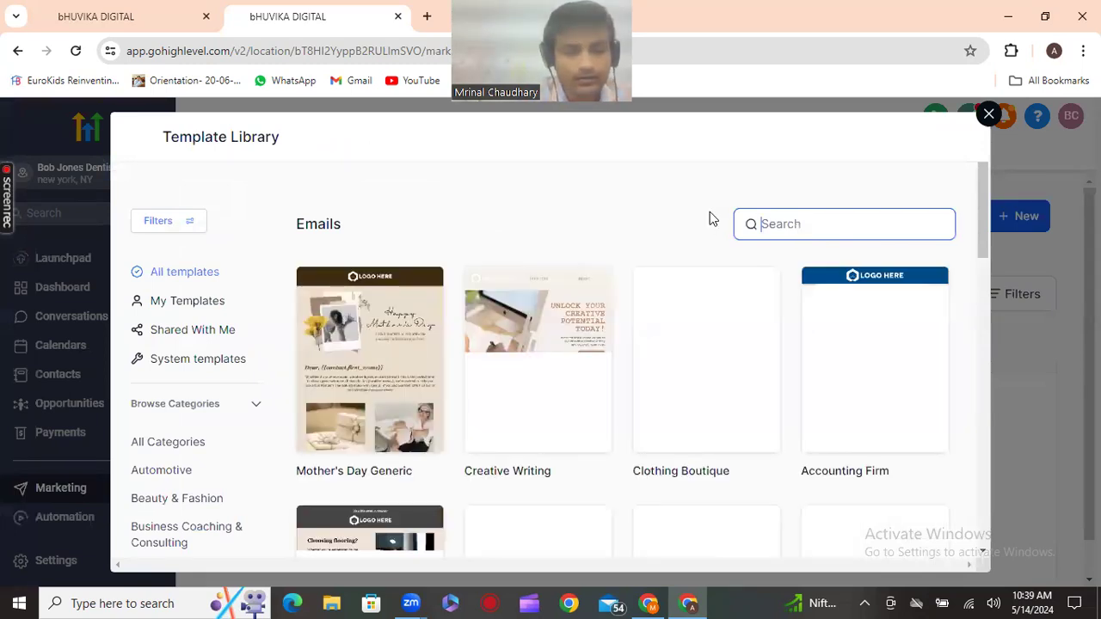
type("dent")
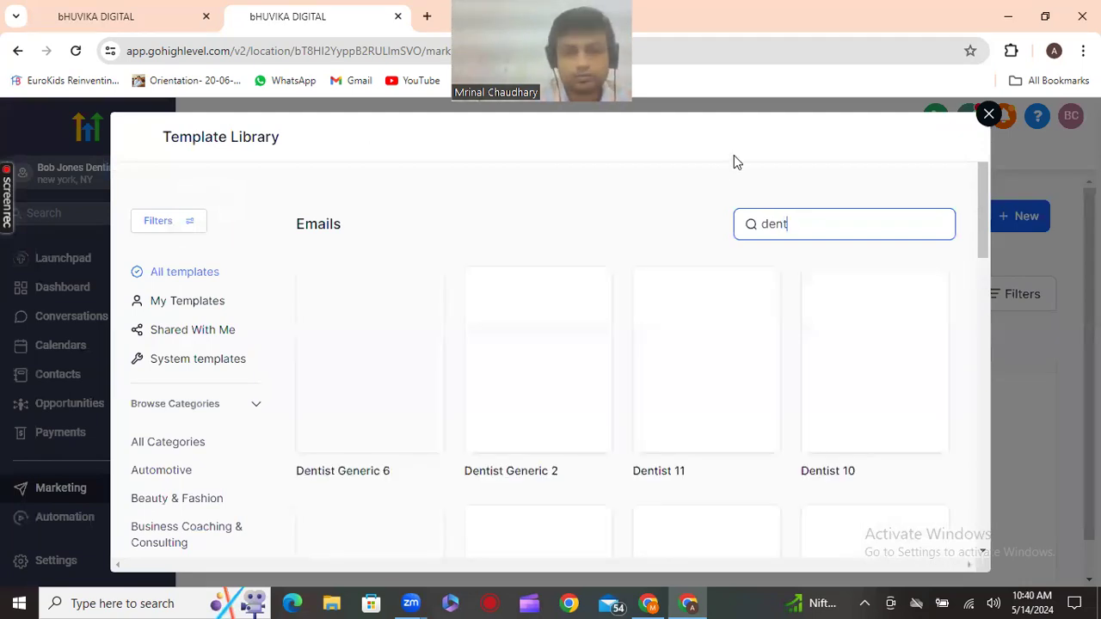
mouse_move(533, 376)
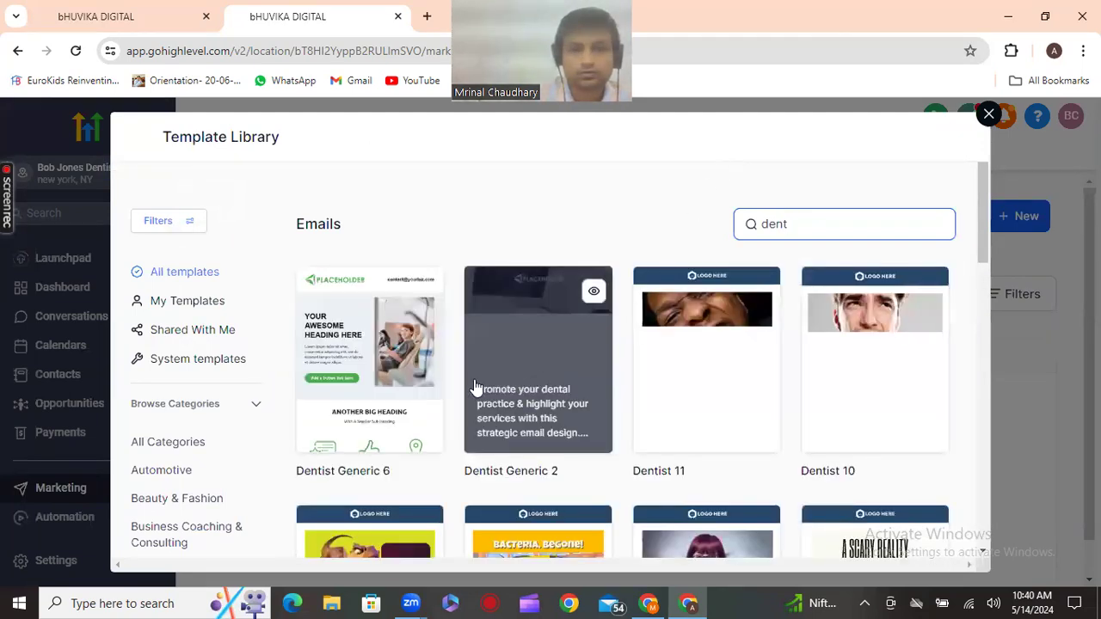
left_click(399, 374)
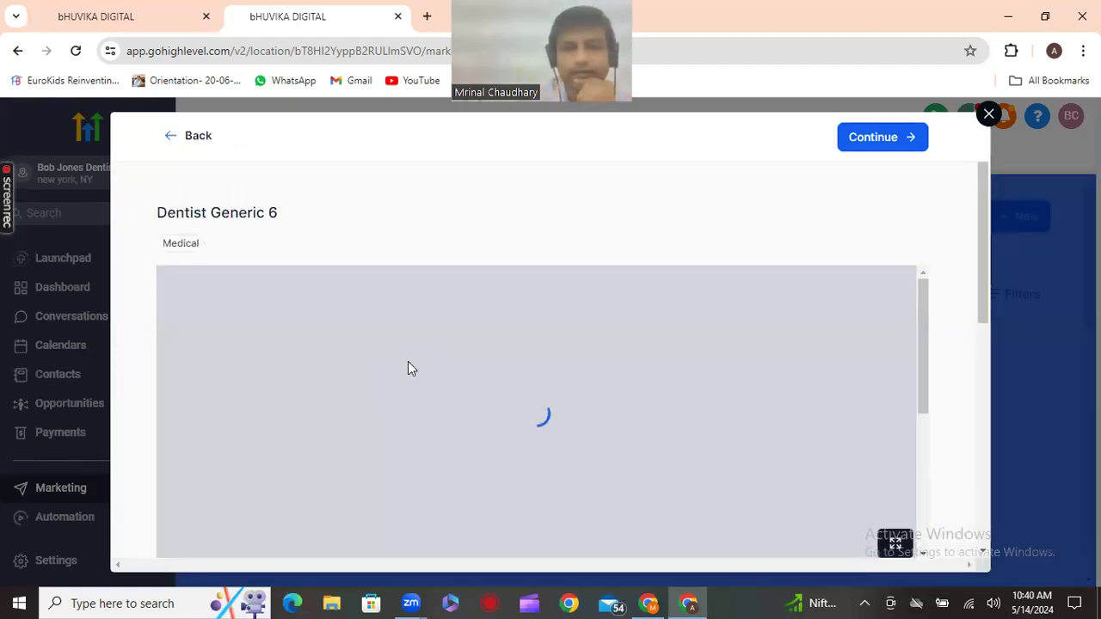
Scroll through the Dentist Generic 6 Medical template preview to review its content
scroll(408, 368, "down", 2)
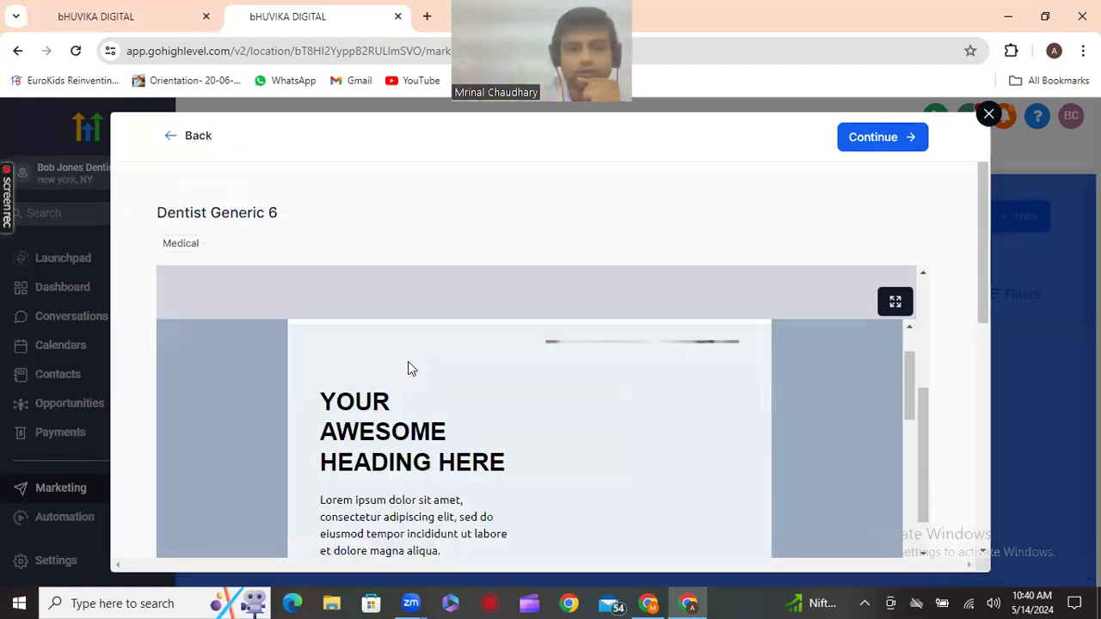
scroll(410, 368, "down", 2)
scroll(409, 366, "down", 5)
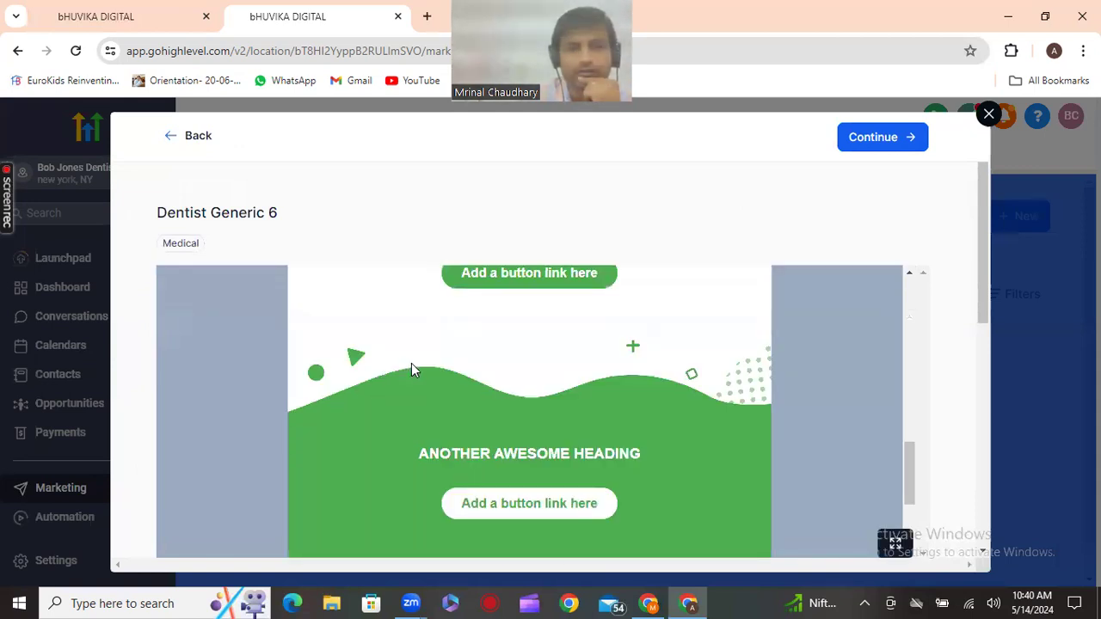
scroll(506, 453, "down", 2)
scroll(506, 453, "up", 5)
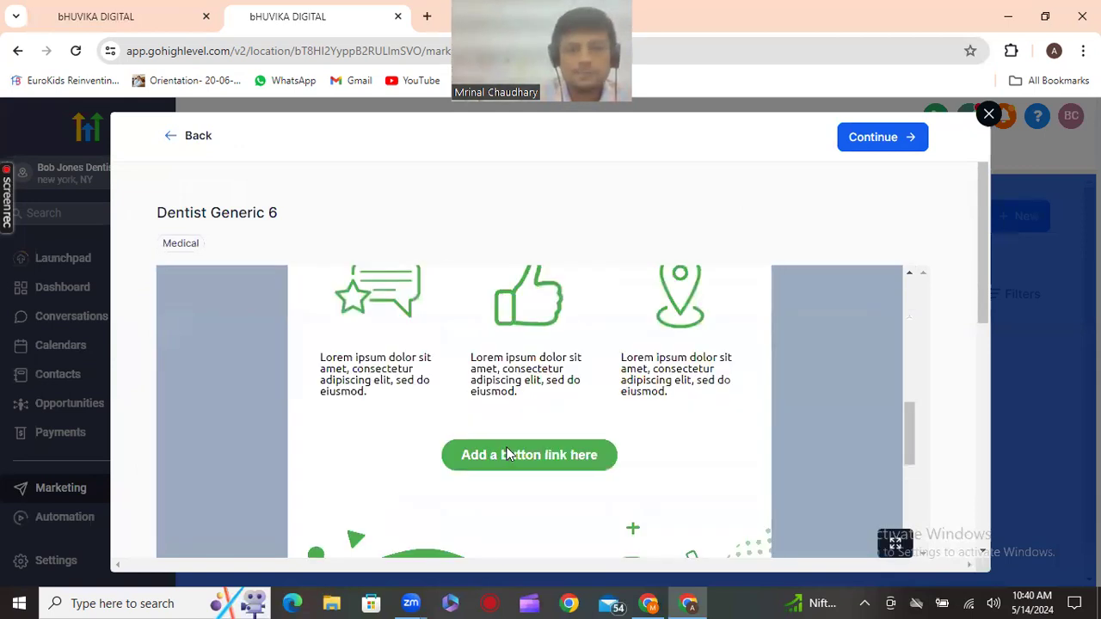
scroll(506, 454, "up", 3)
scroll(507, 453, "up", 2)
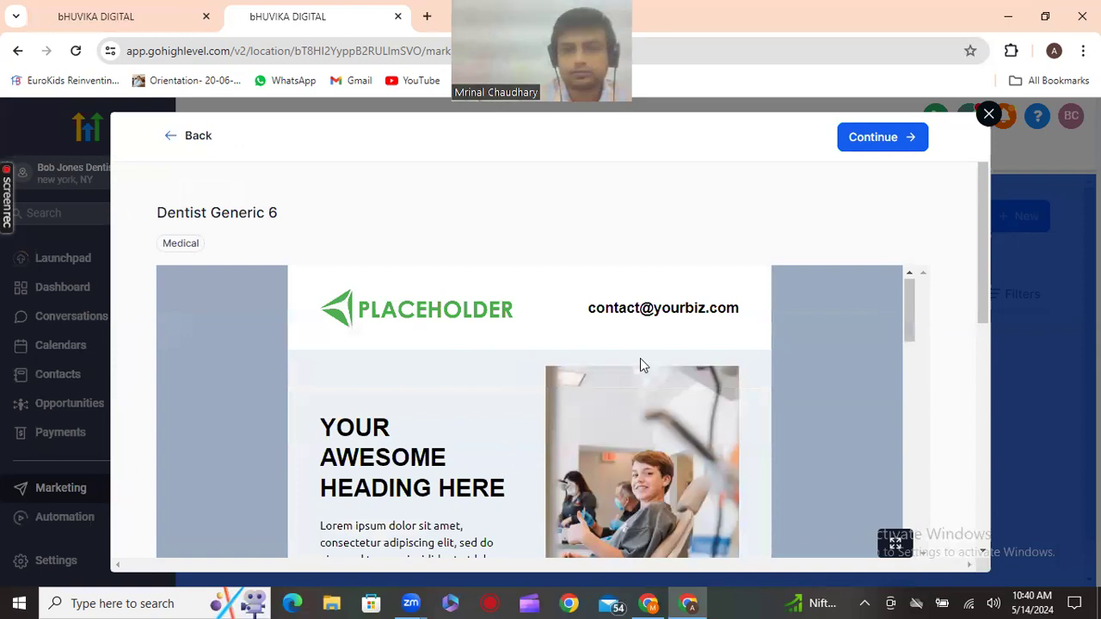
scroll(640, 356, "down", 5)
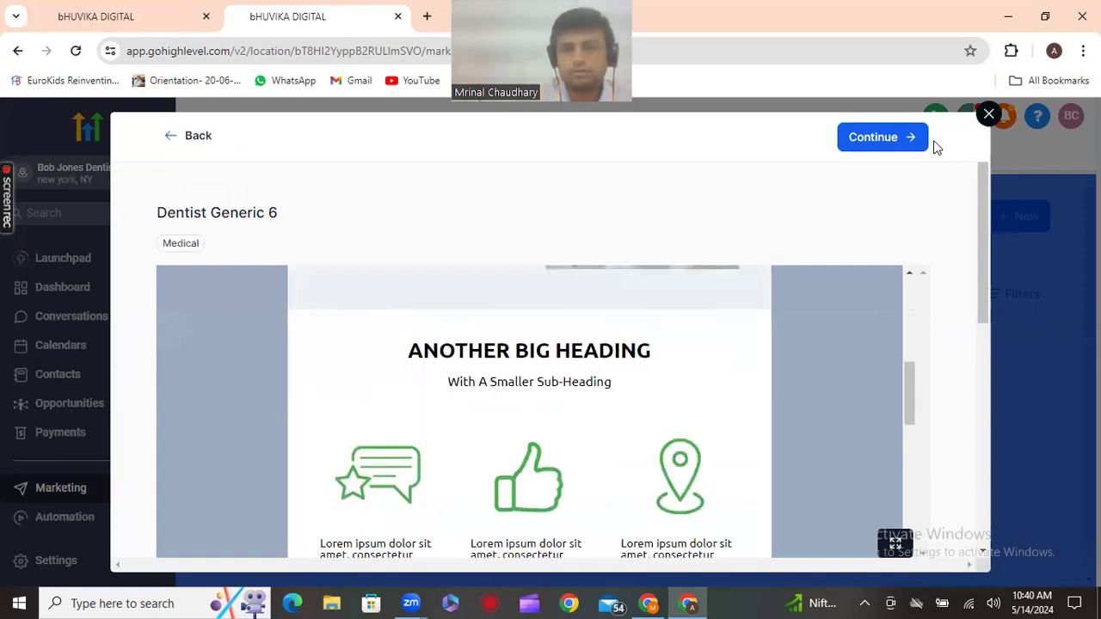
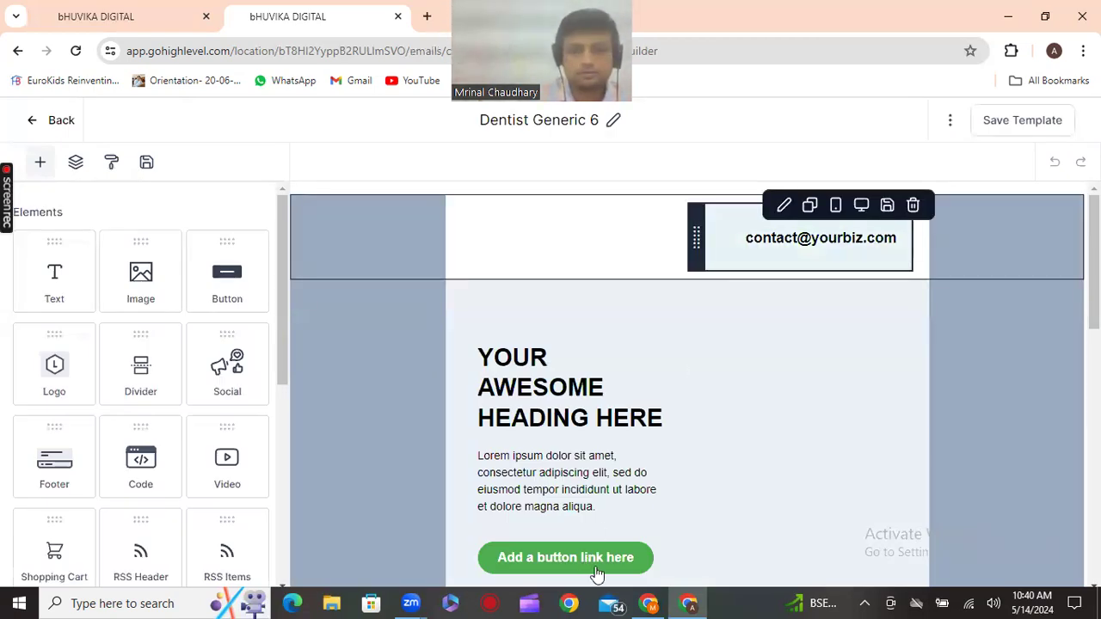
Open the green button's settings and browse the merge field list for its Button Text
left_click(599, 572)
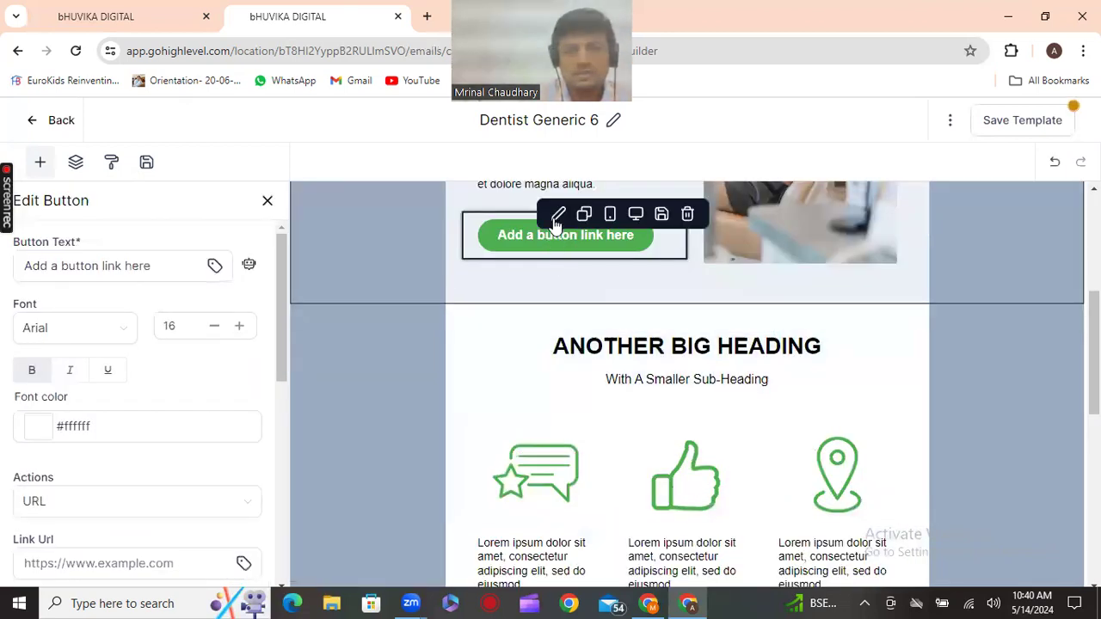
left_click(215, 266)
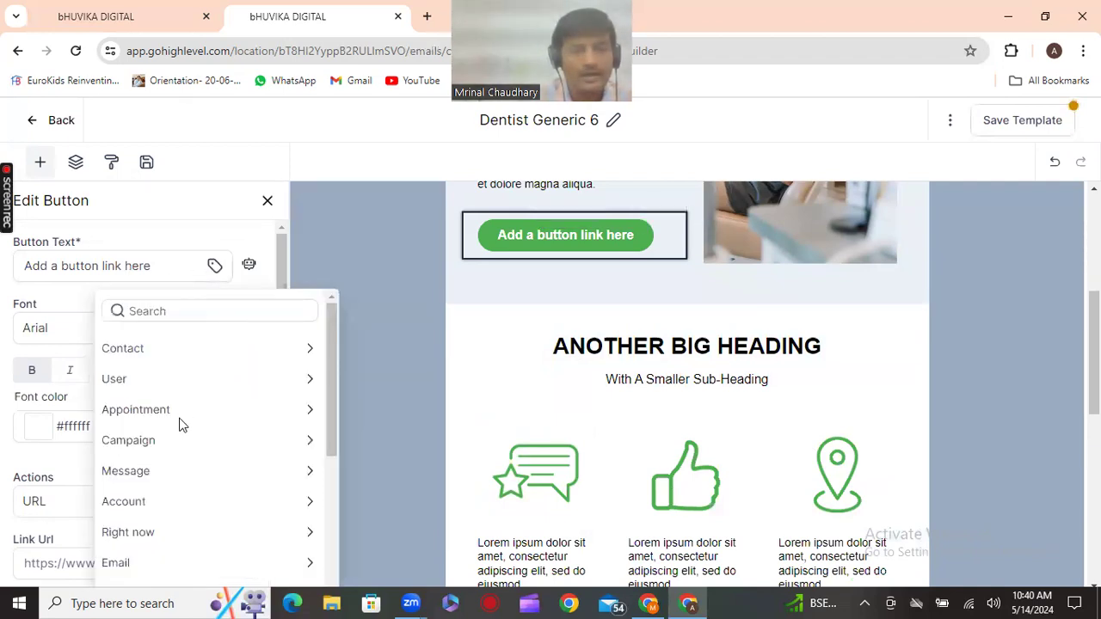
left_click(195, 311)
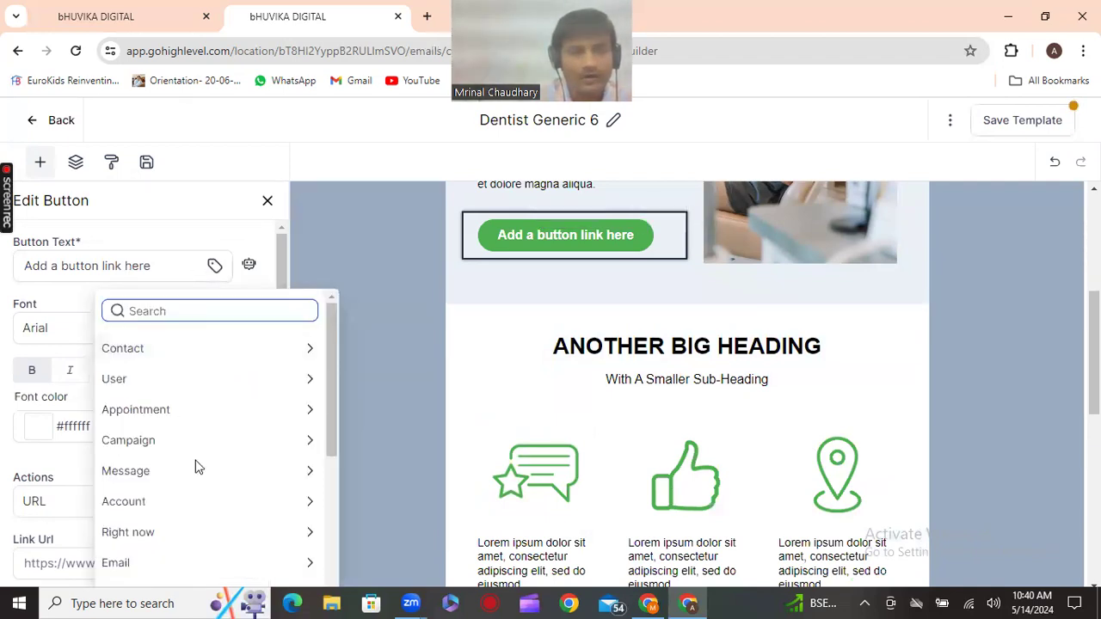
scroll(195, 468, "down", 3)
scroll(204, 448, "down", 1)
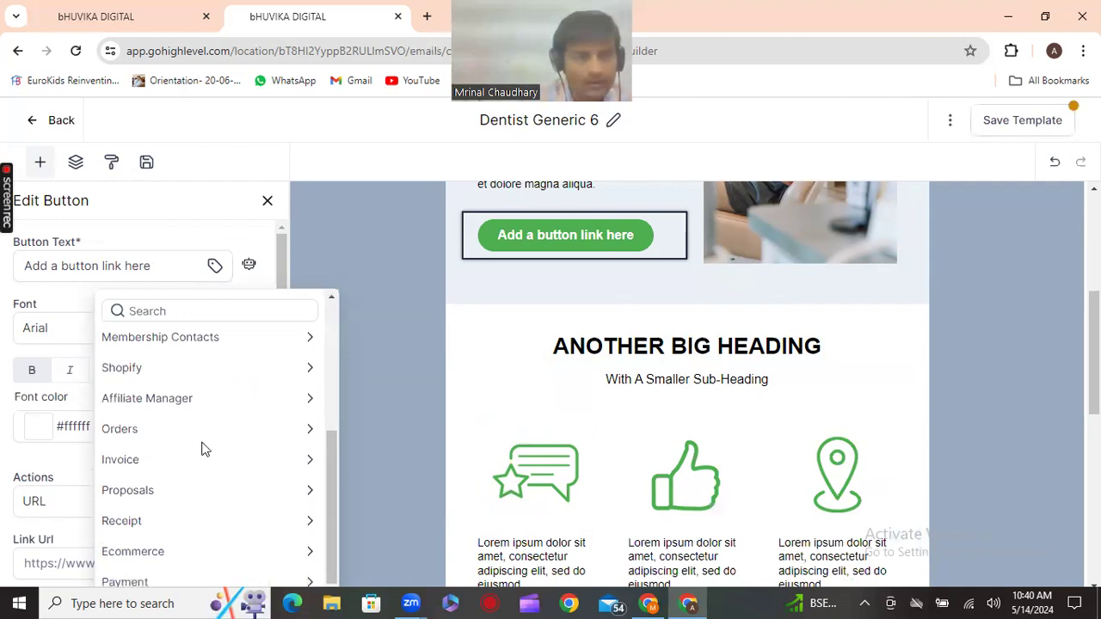
scroll(204, 448, "up", 4)
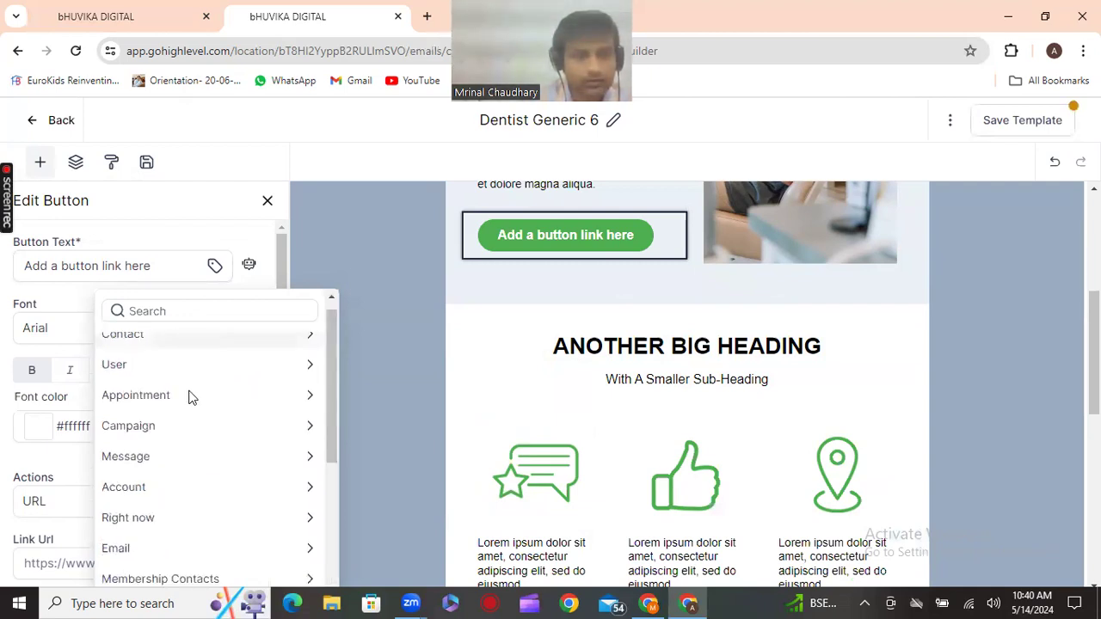
scroll(191, 398, "down", 1)
scroll(191, 398, "down", 4)
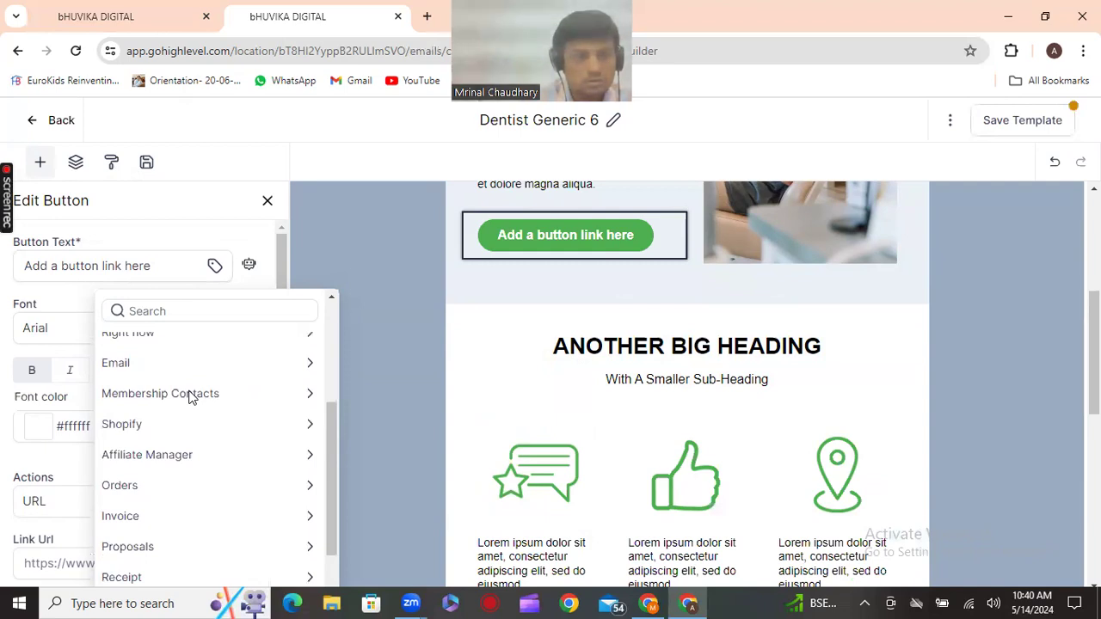
scroll(209, 332, "down", 2)
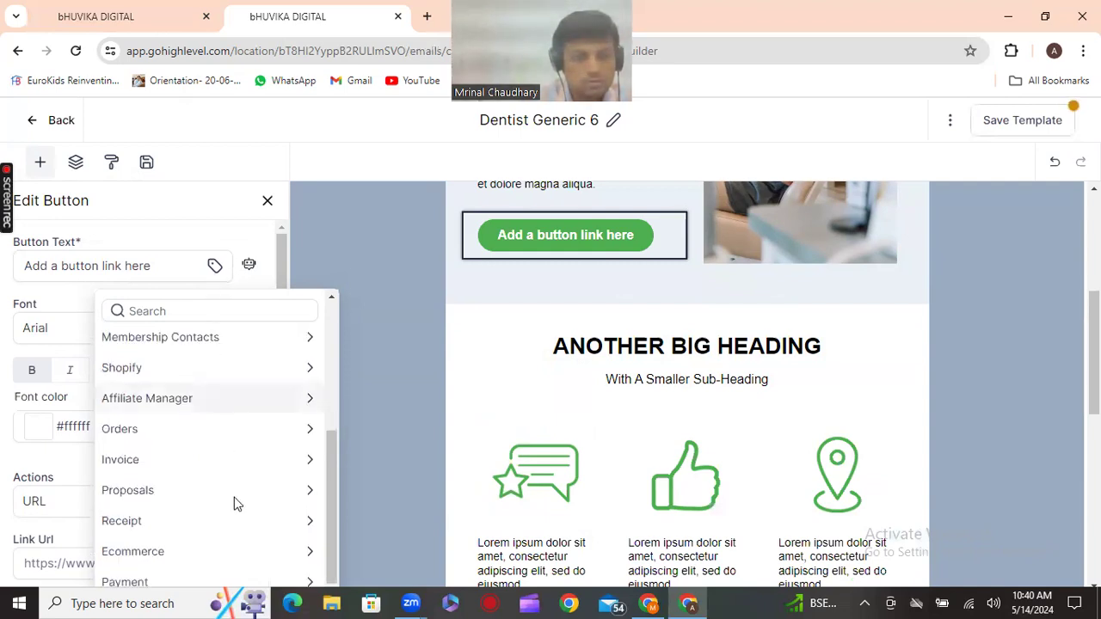
scroll(238, 504, "up", 2)
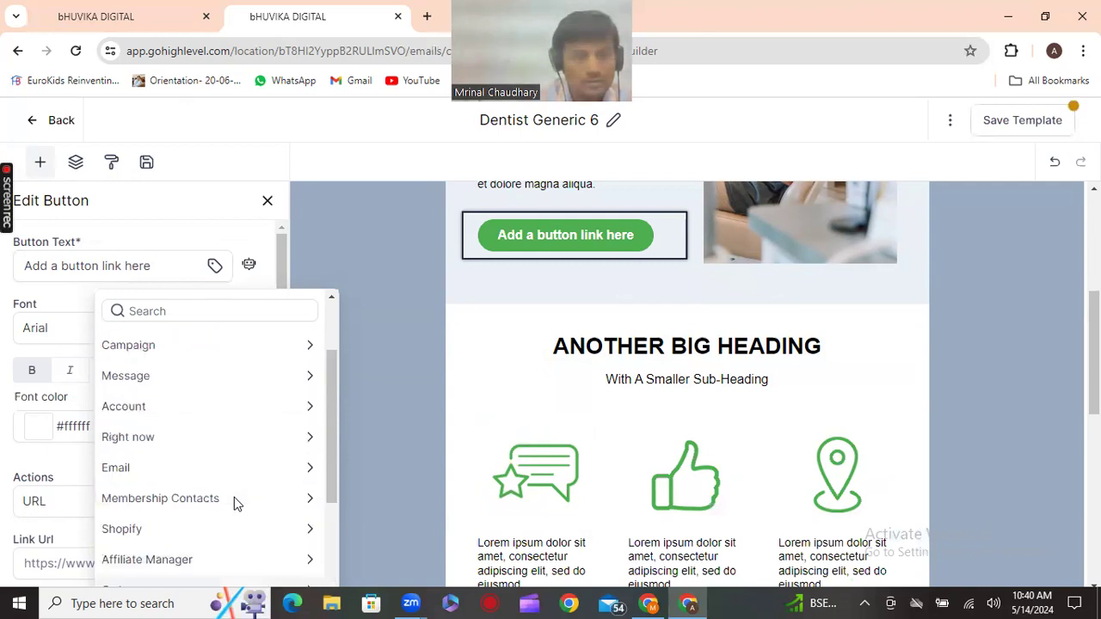
scroll(238, 504, "up", 1)
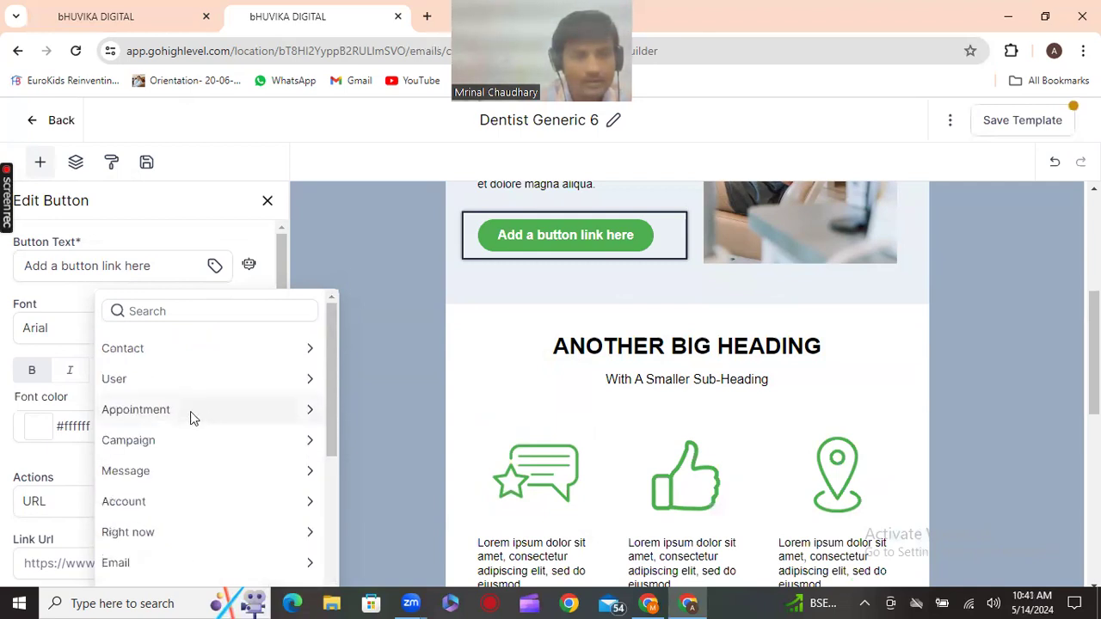
Look through the Appointment merge fields, then return to the categories and close the list
left_click(232, 413)
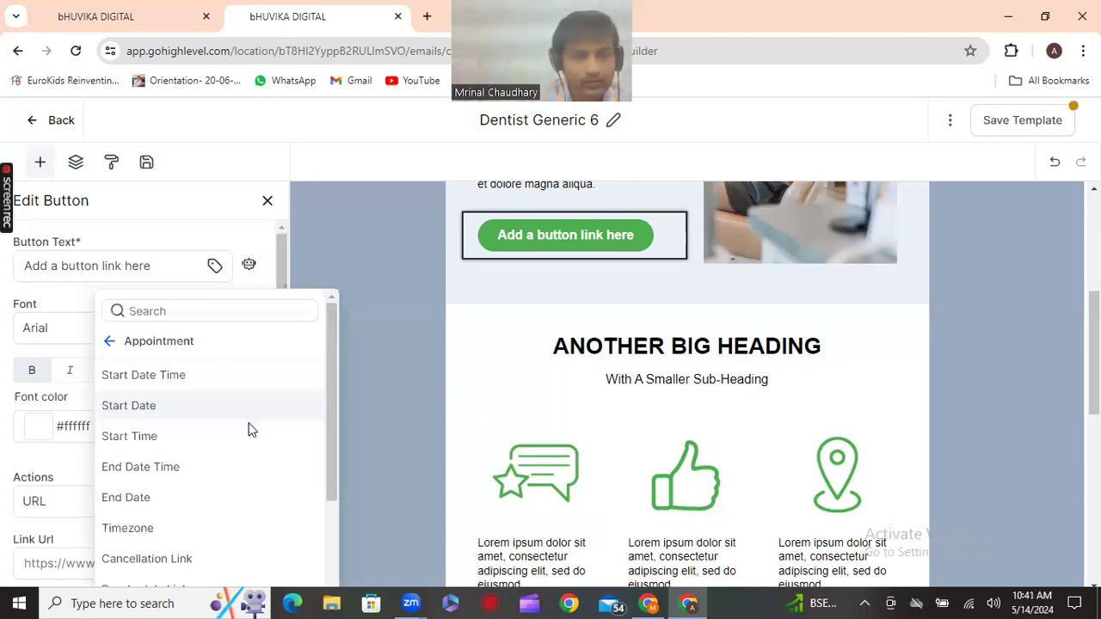
scroll(252, 430, "down", 2)
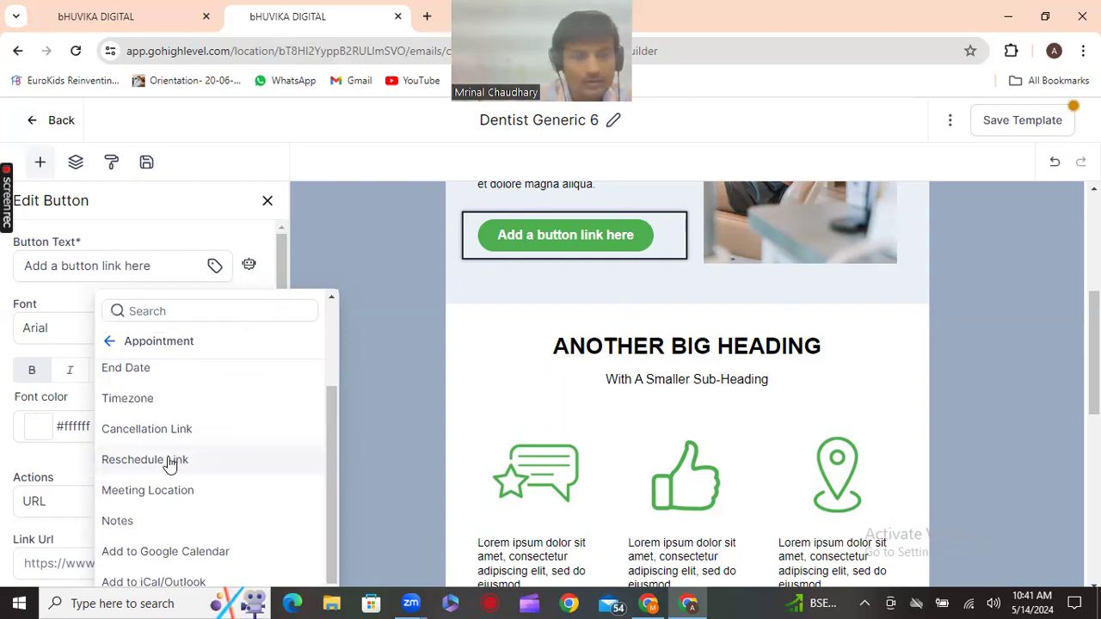
scroll(169, 464, "up", 1)
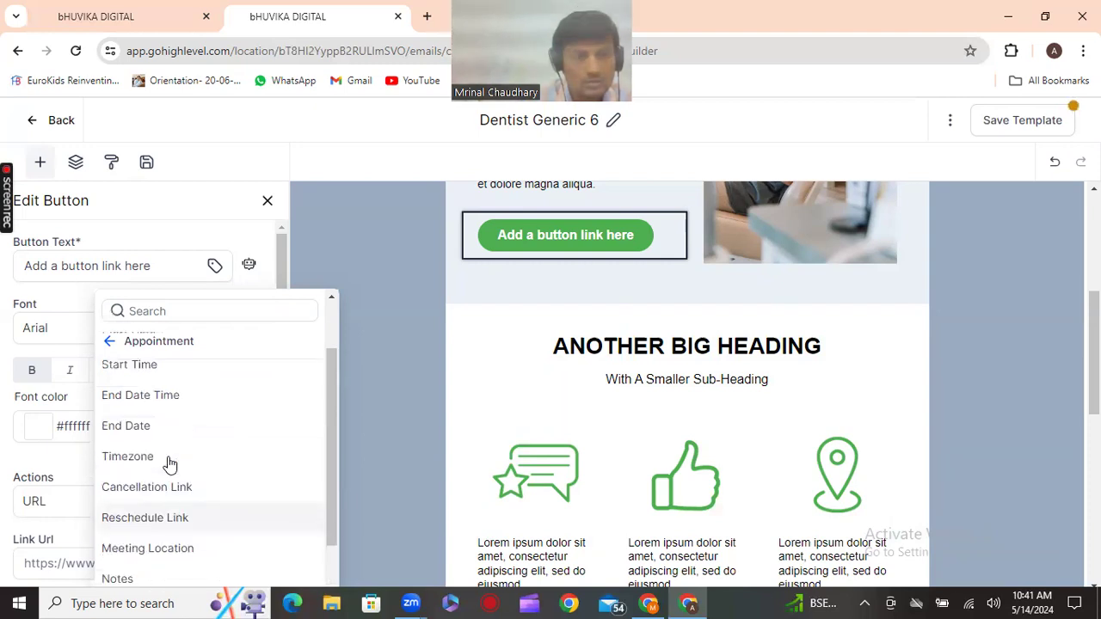
scroll(192, 422, "up", 2)
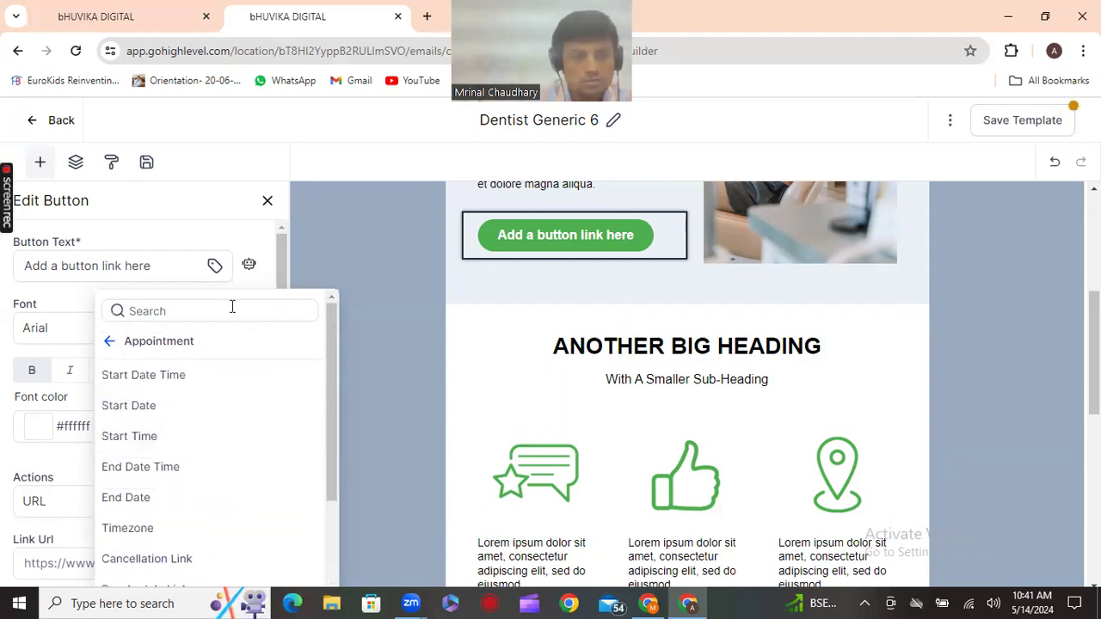
left_click(276, 240)
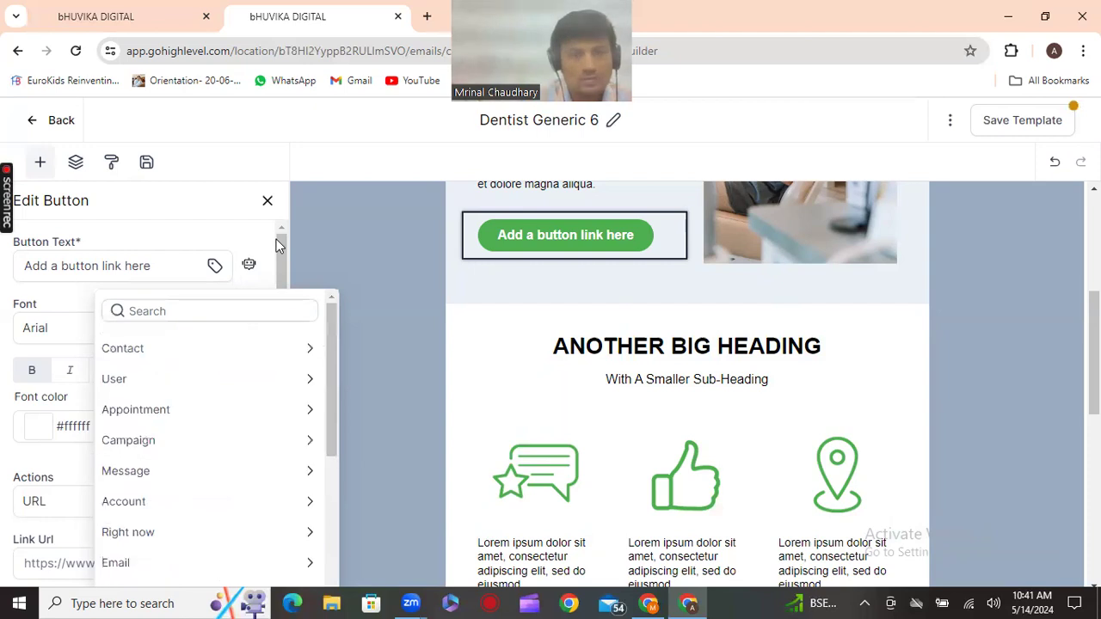
left_click(171, 270)
Reopen the Button Text merge fields and search them for 'boo'
left_click(215, 268)
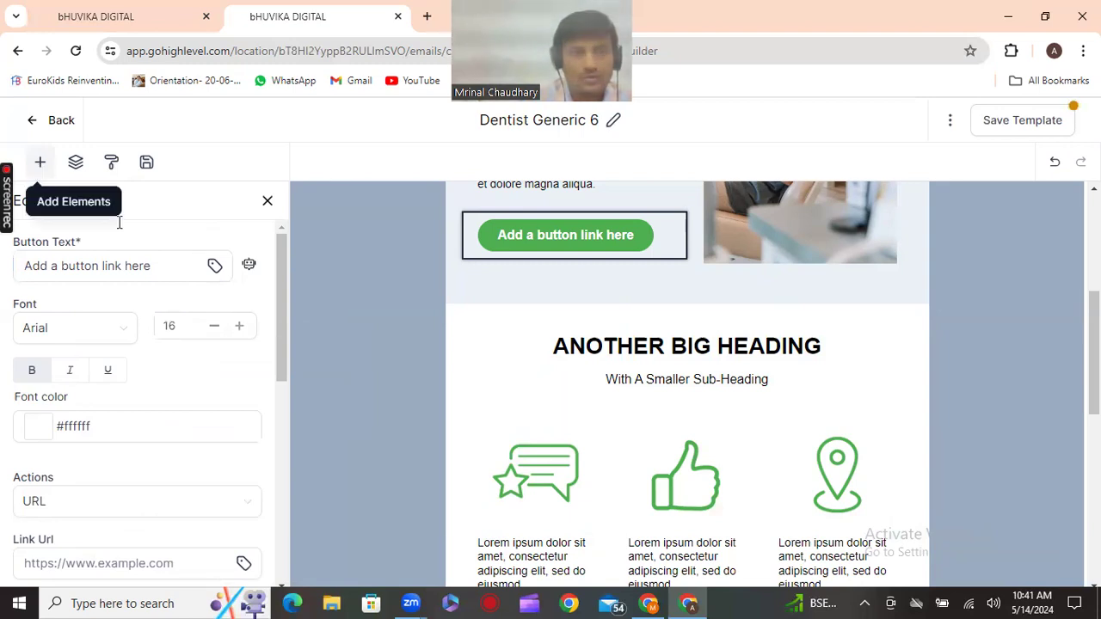
left_click(216, 267)
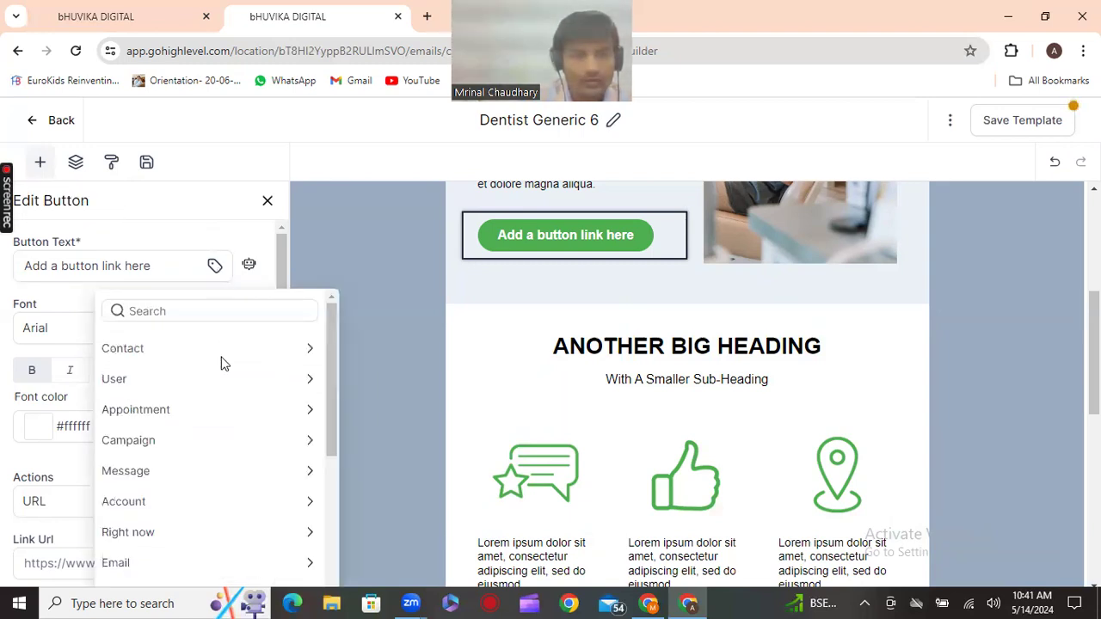
left_click(200, 310)
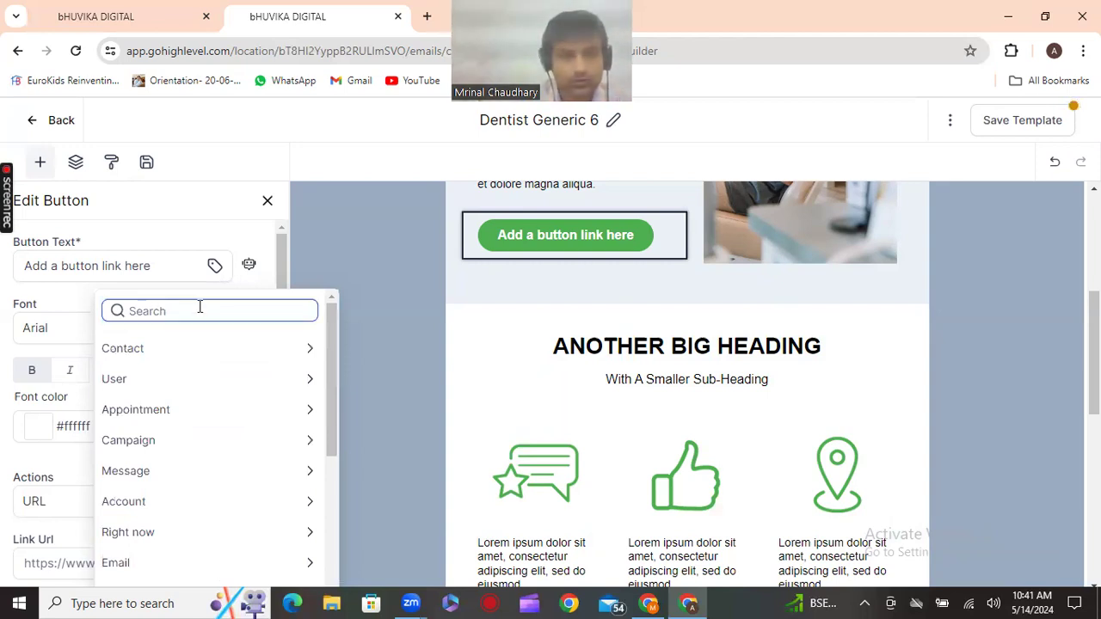
type("b")
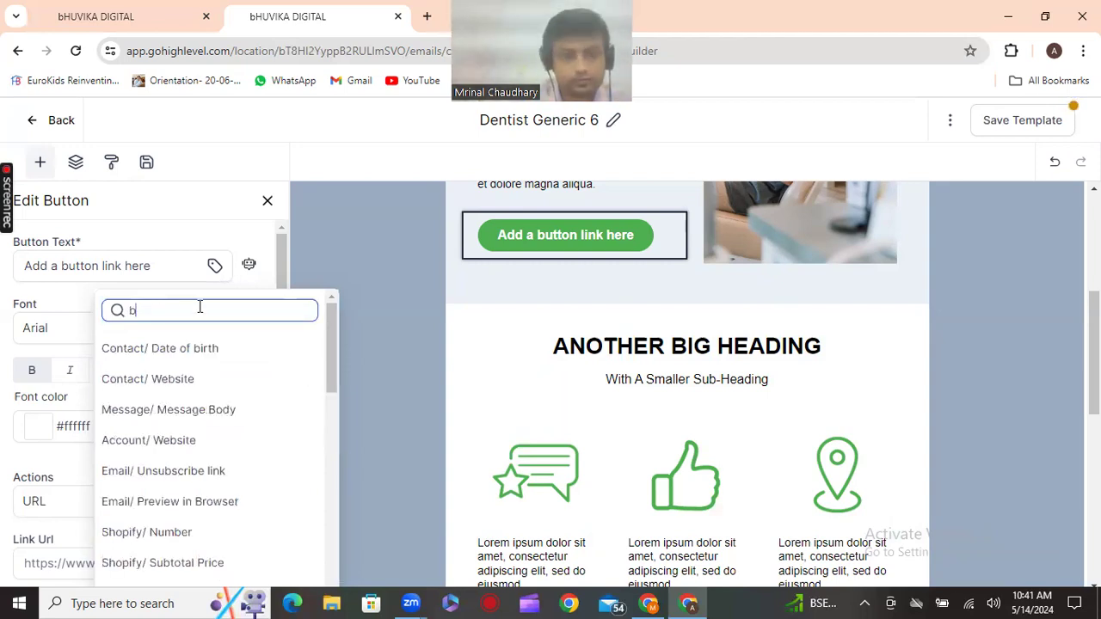
type("oo")
key("BackSpace")
key("BackSpace")
key("BackSpace")
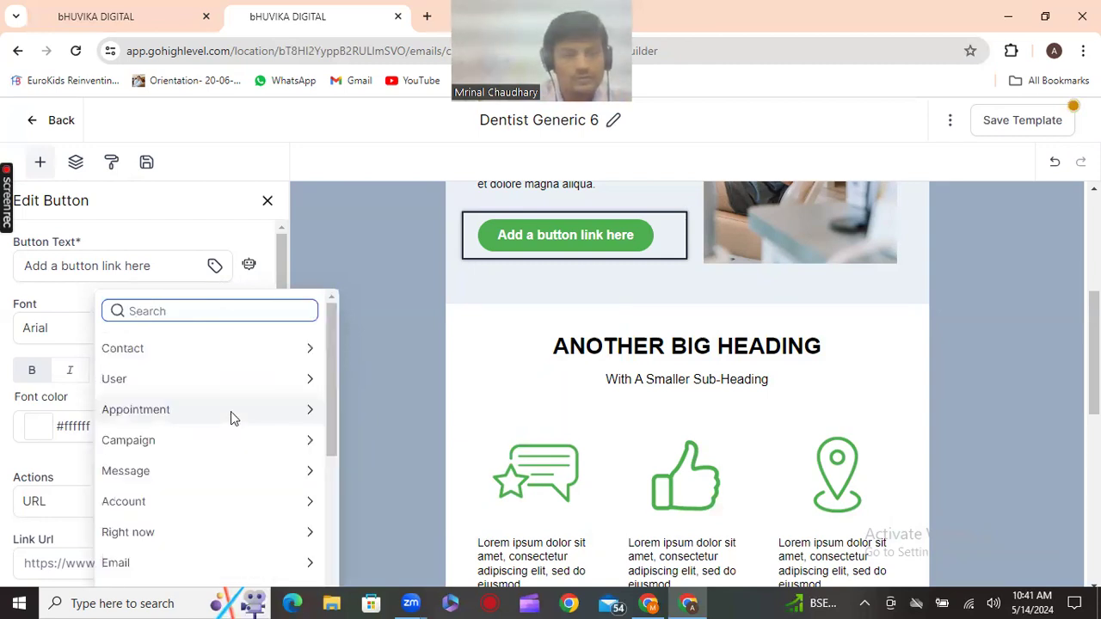
scroll(230, 411, "down", 5)
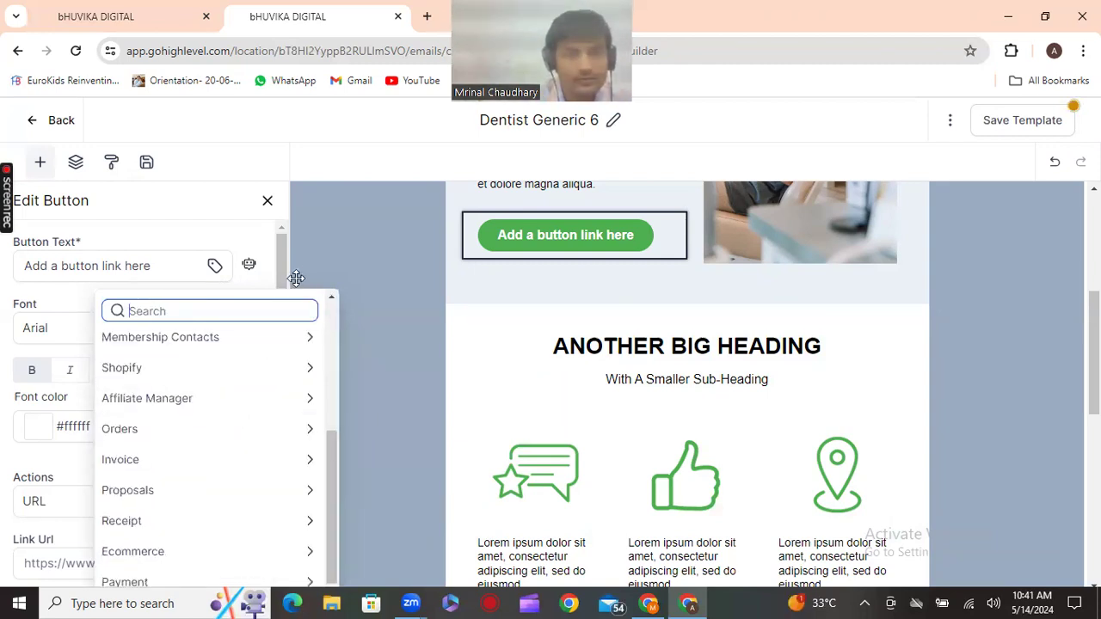
left_click(261, 280)
Browse the merge fields available for the button's Link Url
left_click(253, 320)
scroll(232, 387, "down", 2)
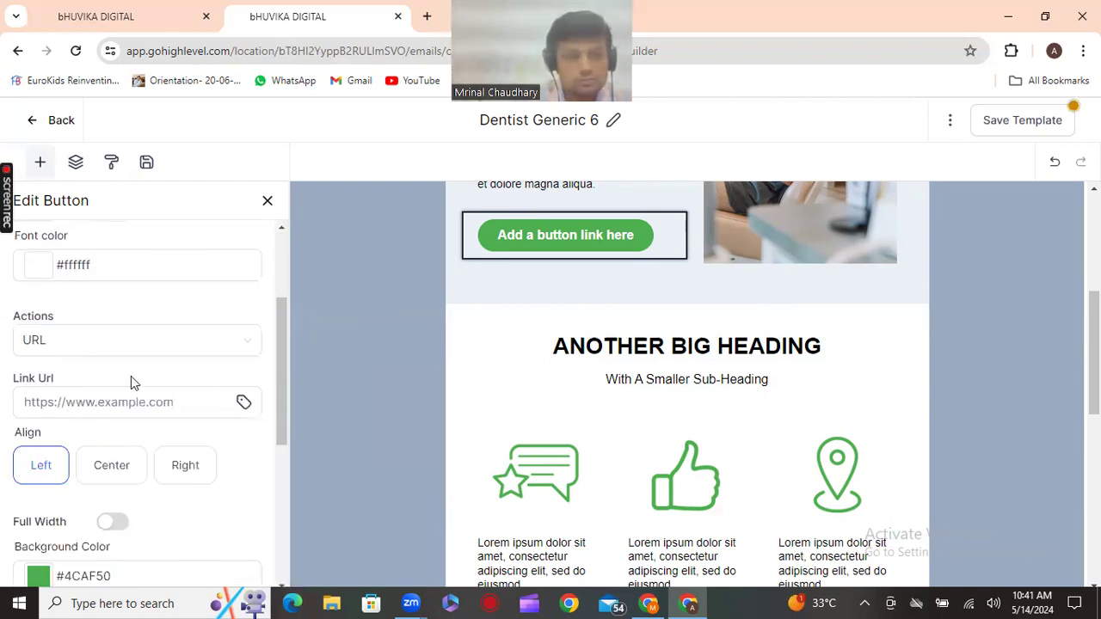
left_click(243, 403)
scroll(185, 349, "down", 1)
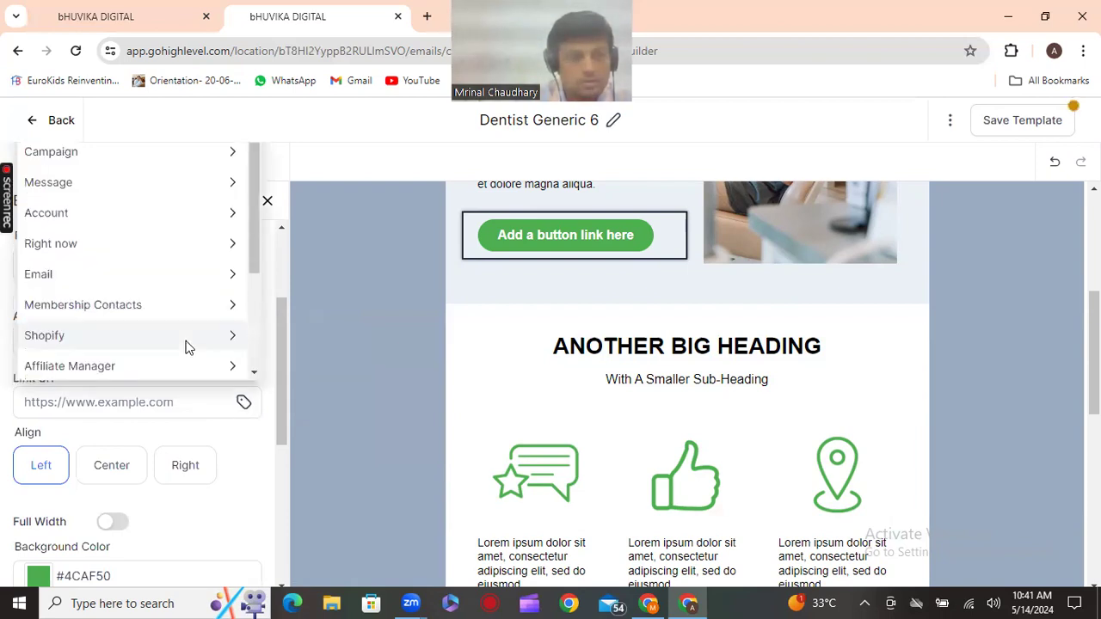
scroll(186, 347, "down", 2)
scroll(186, 347, "up", 3)
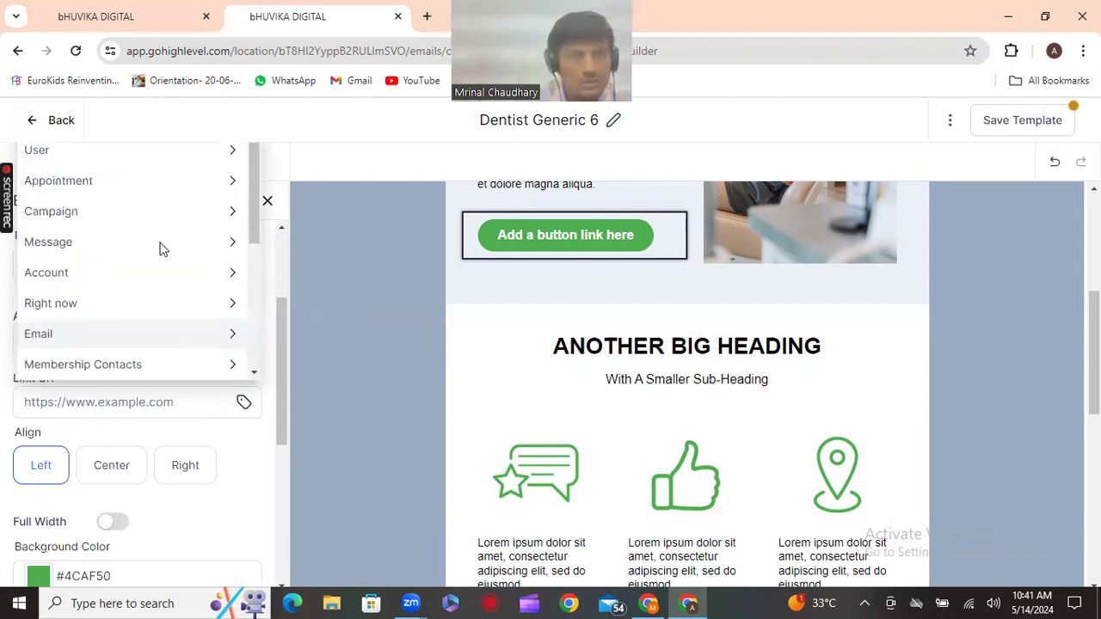
Paste the booking.aibizsales.com booking page address as the button's link URL
left_click(148, 411)
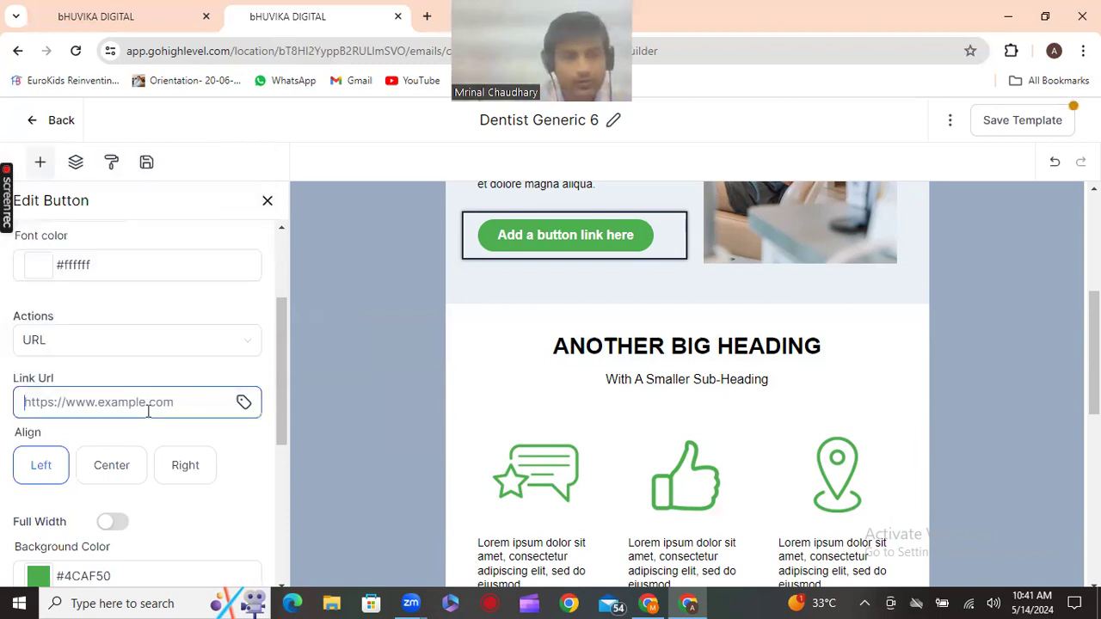
key("ctrl+v")
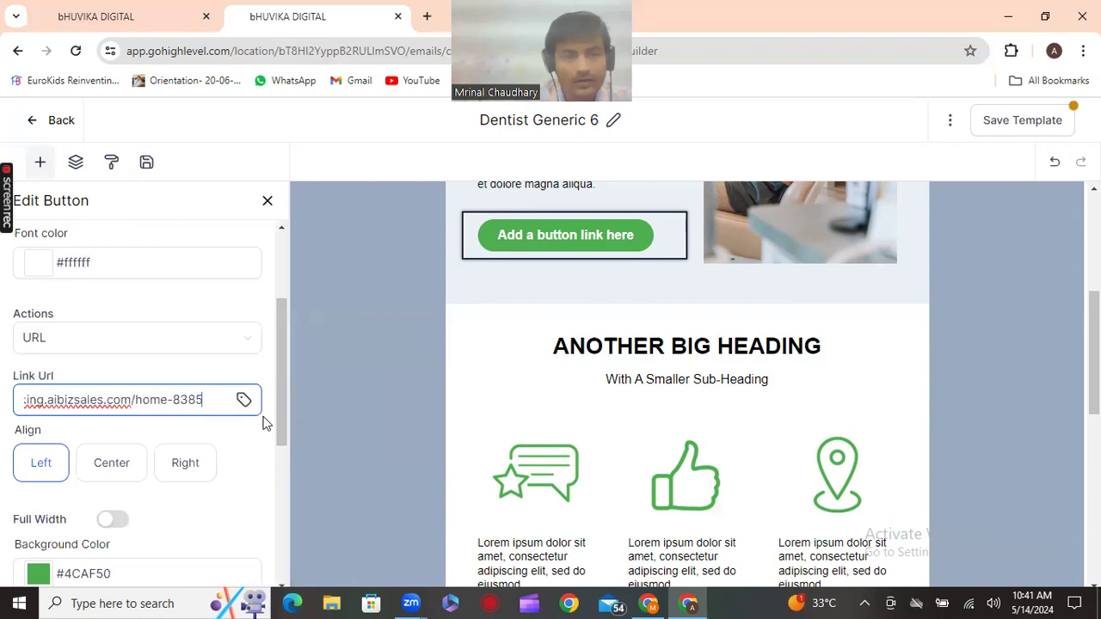
scroll(263, 424, "down", 4)
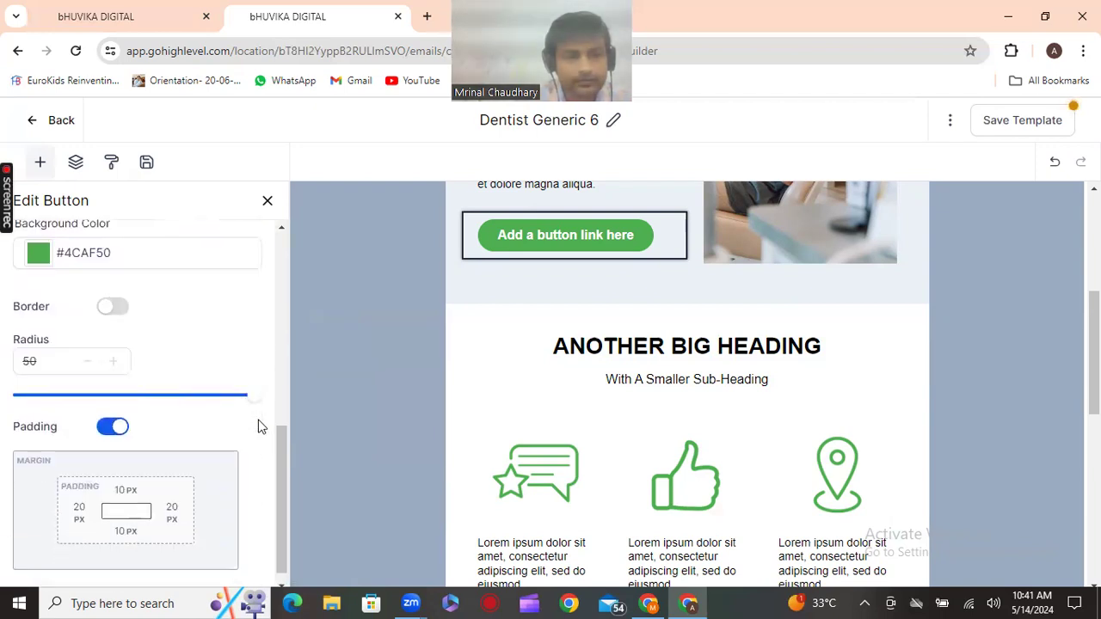
scroll(260, 422, "up", 4)
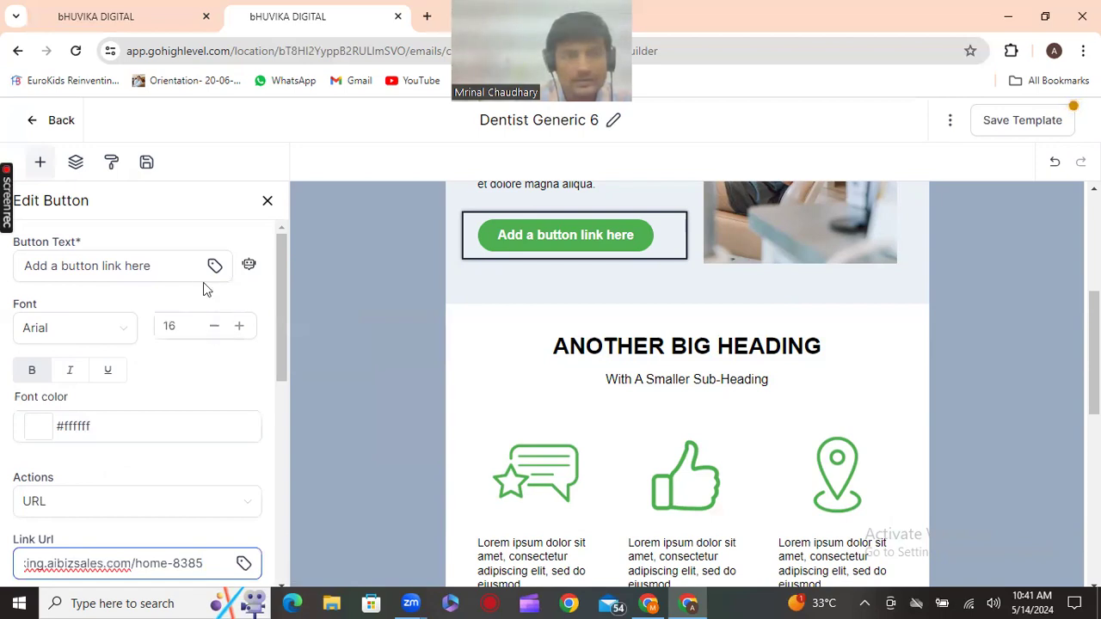
scroll(561, 353, "up", 2)
Replace 'Add a button link here' with 'book appointment' as the button text
left_click(170, 264)
left_click_drag(151, 266, 3, 238)
type("b")
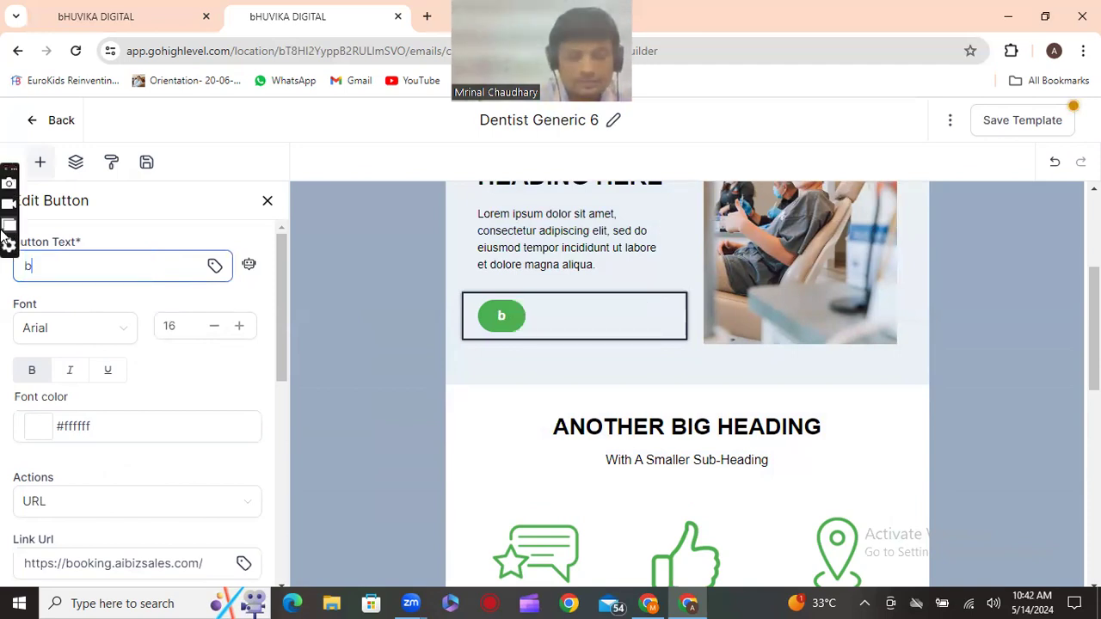
type("ook")
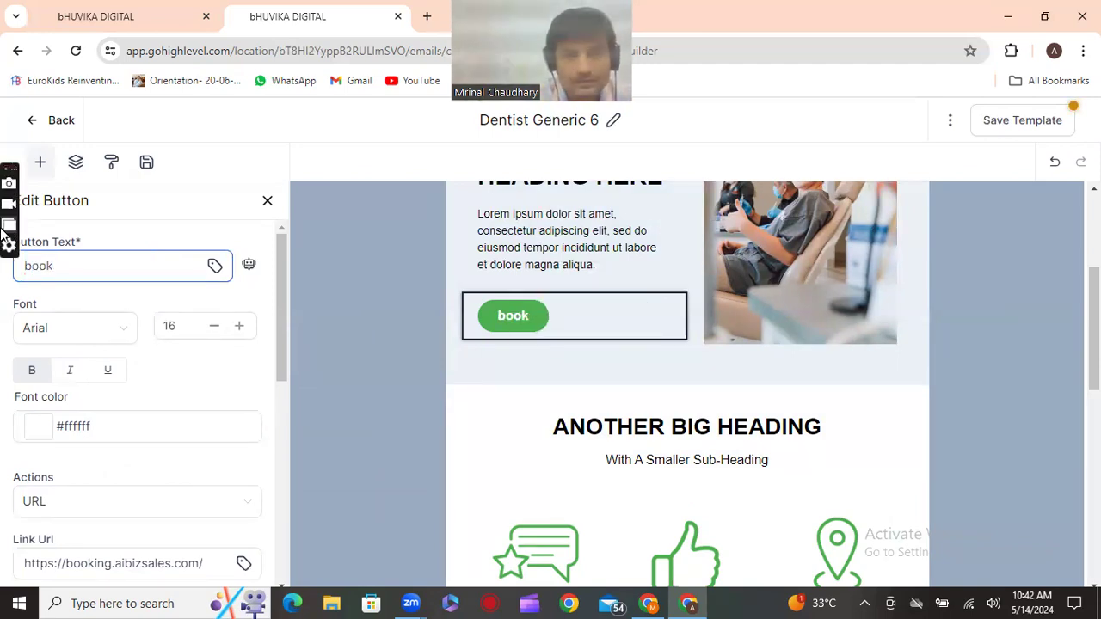
type(" appoi")
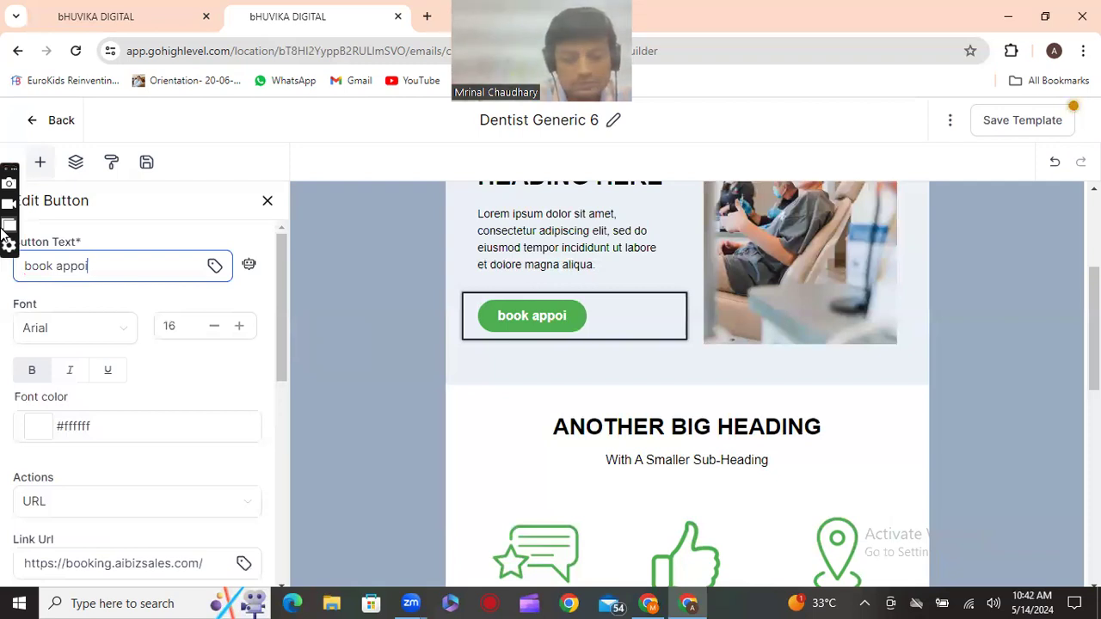
type("ntmen")
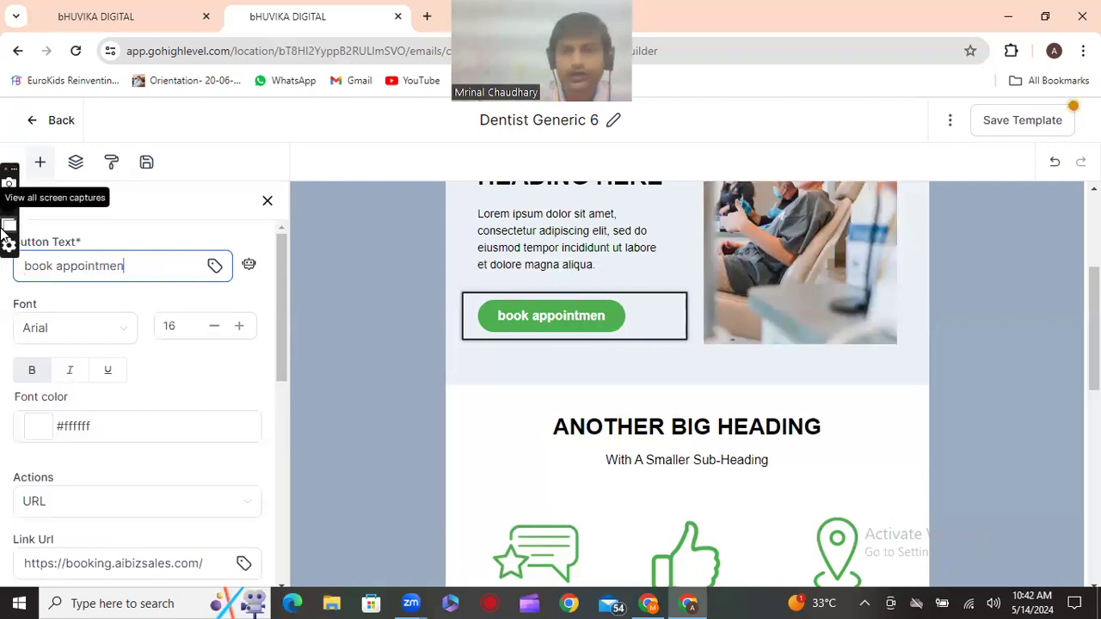
type("t")
Save the Dentist Generic 6 template with its 'book appointment' booking button
left_click(1045, 120)
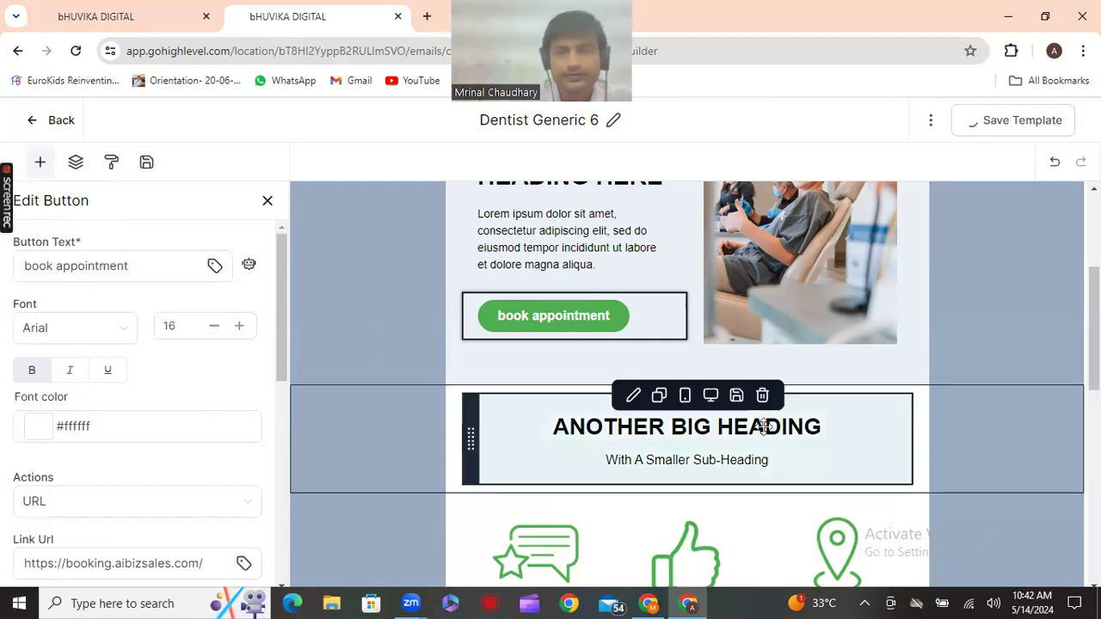
scroll(764, 427, "down", 4)
scroll(767, 435, "down", 1)
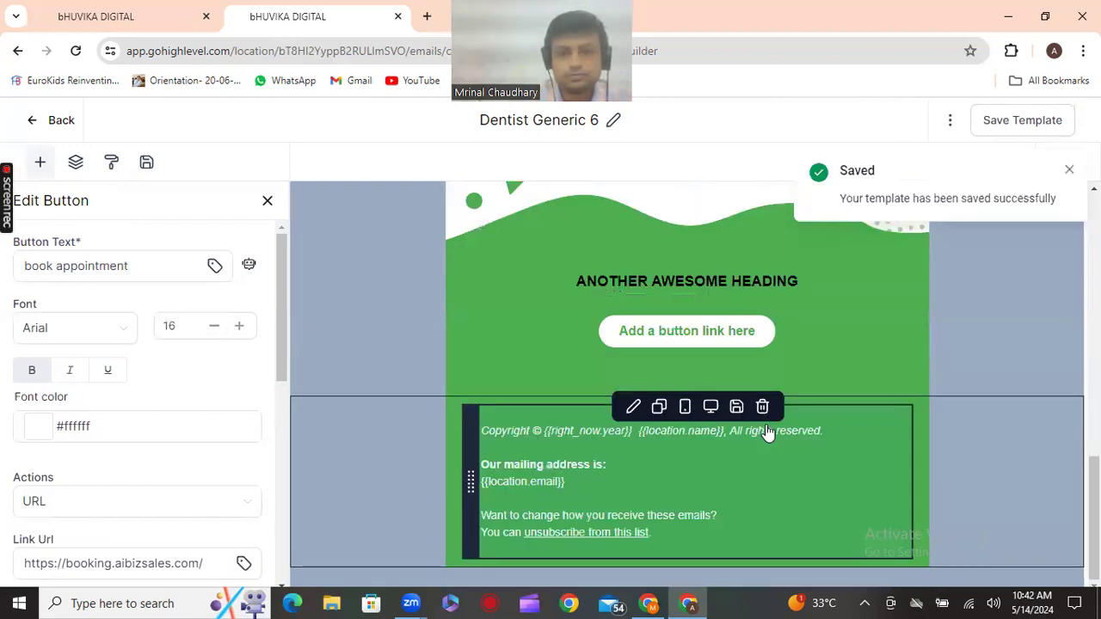
scroll(765, 426, "up", 10)
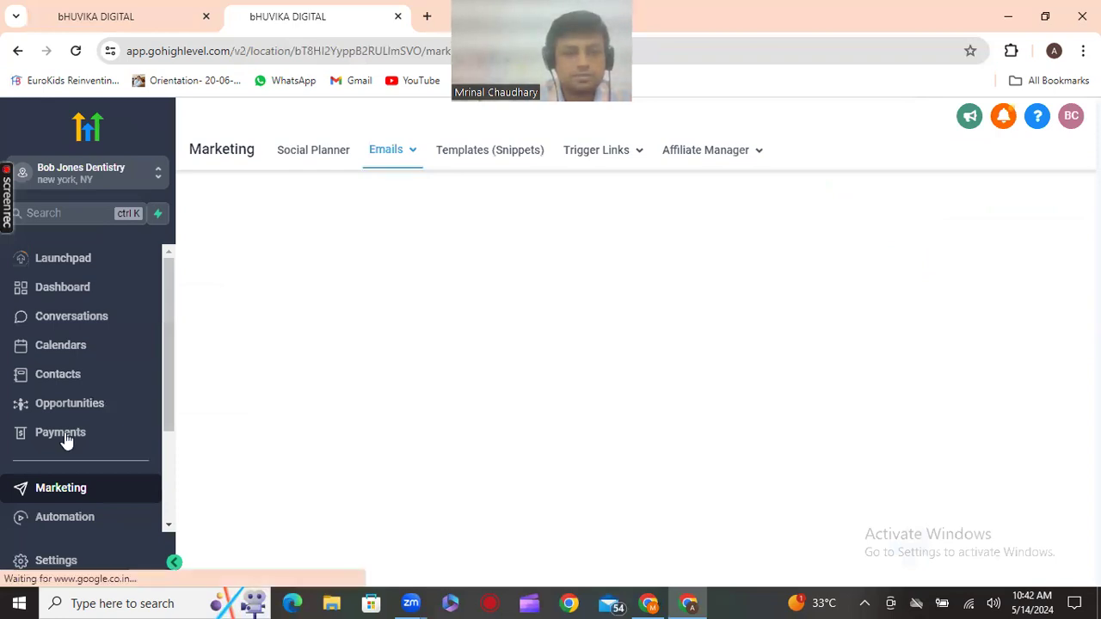
From Automation's Workflow List, edit the '[Virtual] Appointment Confirmation + Reminder' workflow
scroll(67, 441, "down", 1)
scroll(76, 447, "down", 1)
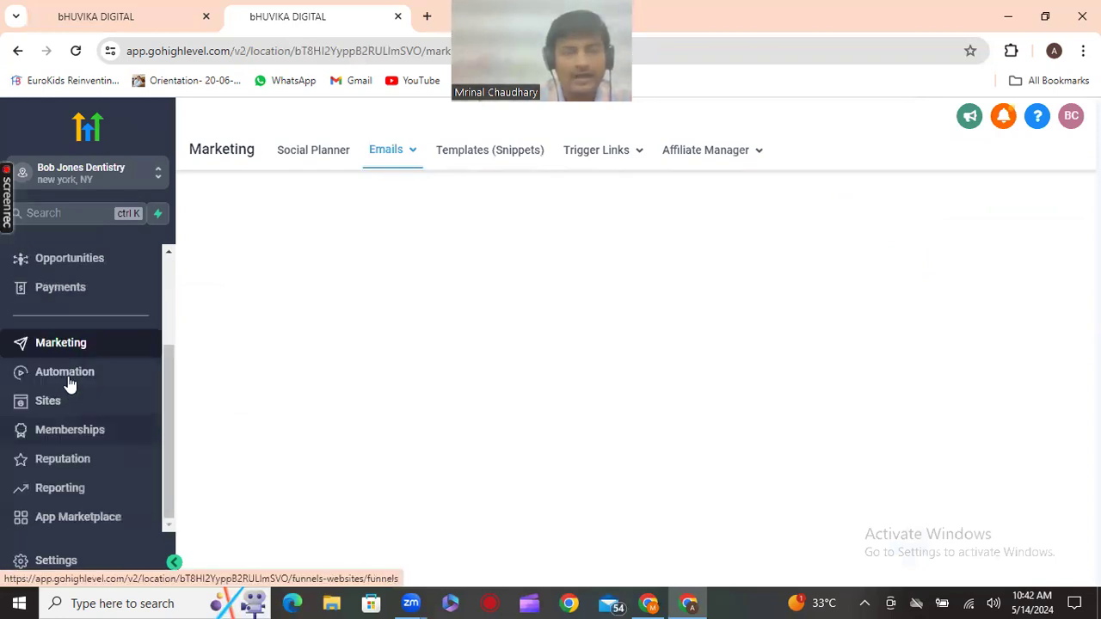
left_click(73, 384)
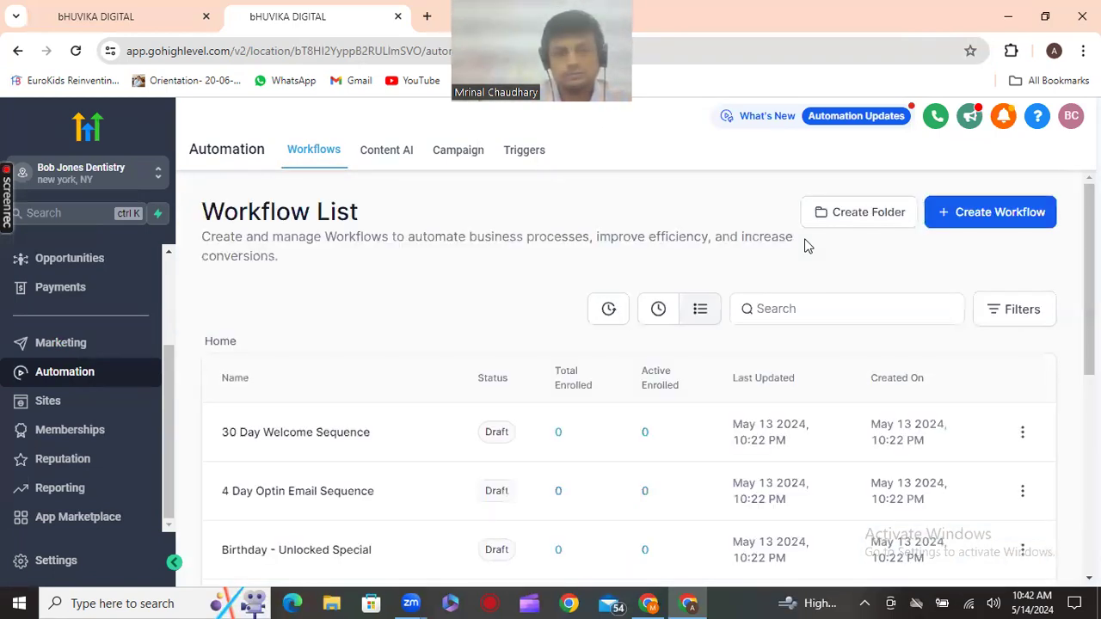
scroll(807, 246, "down", 1)
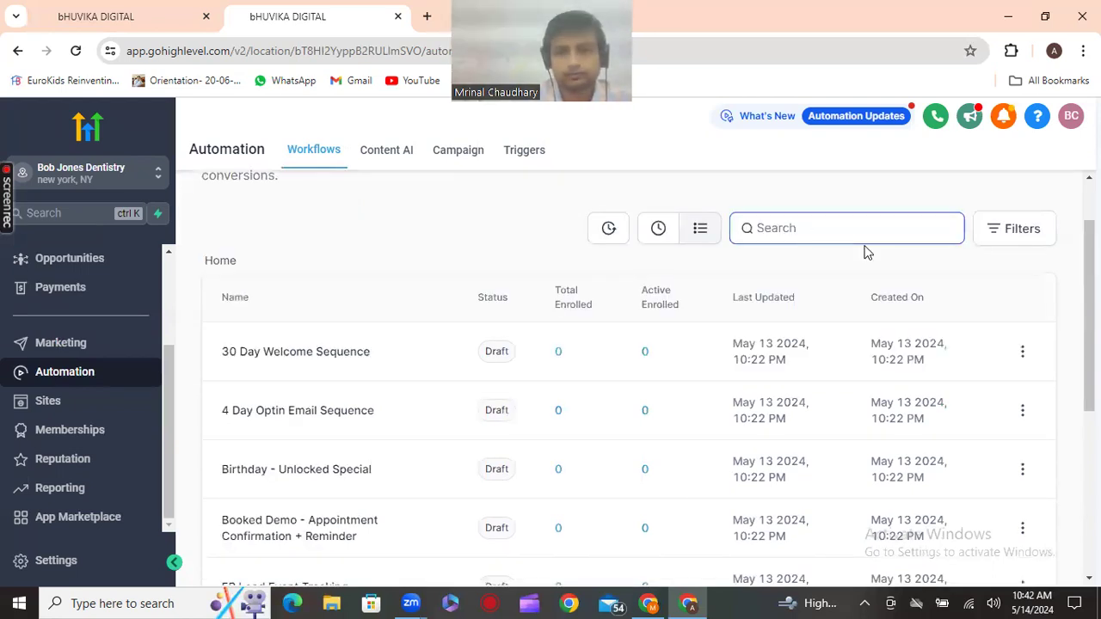
scroll(868, 252, "down", 2)
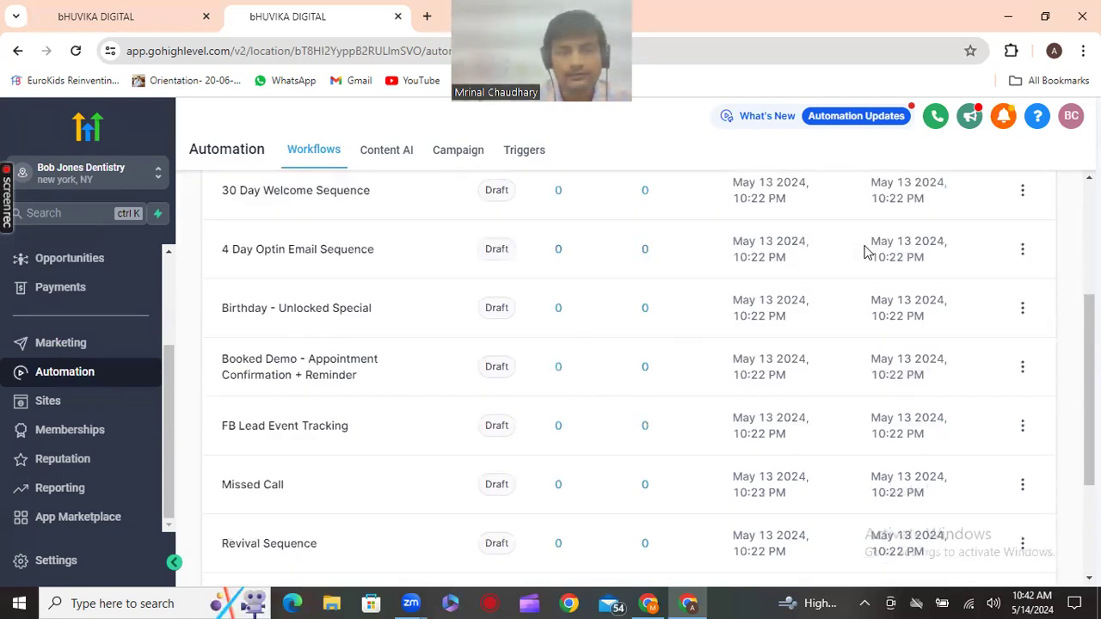
scroll(868, 252, "down", 2)
scroll(867, 252, "down", 1)
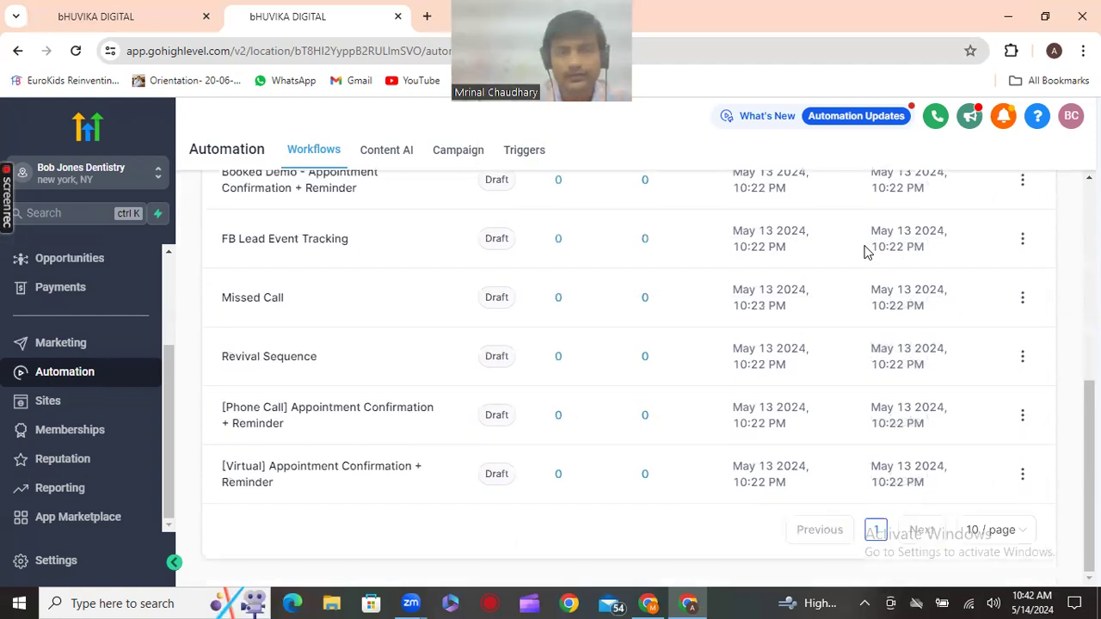
scroll(867, 250, "up", 1)
scroll(867, 248, "up", 5)
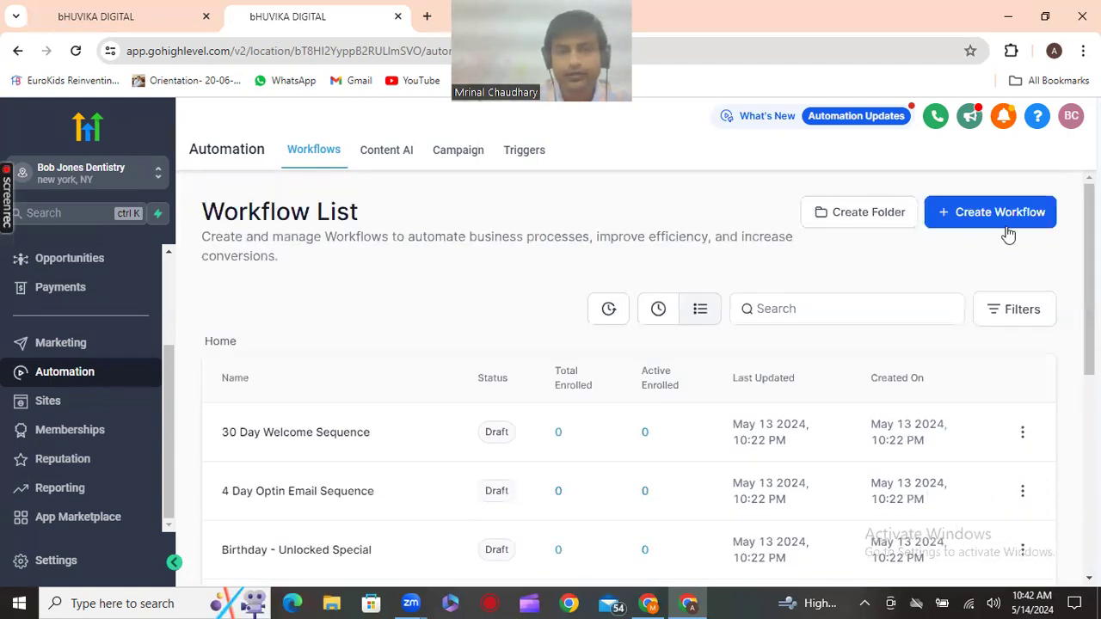
scroll(1009, 234, "down", 6)
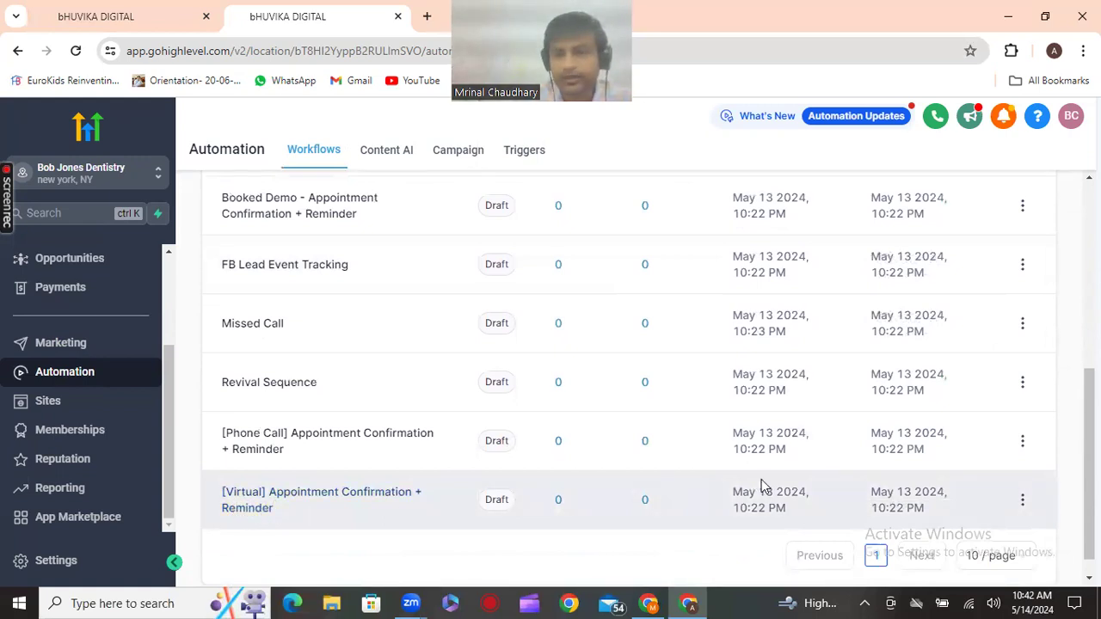
left_click(1022, 502)
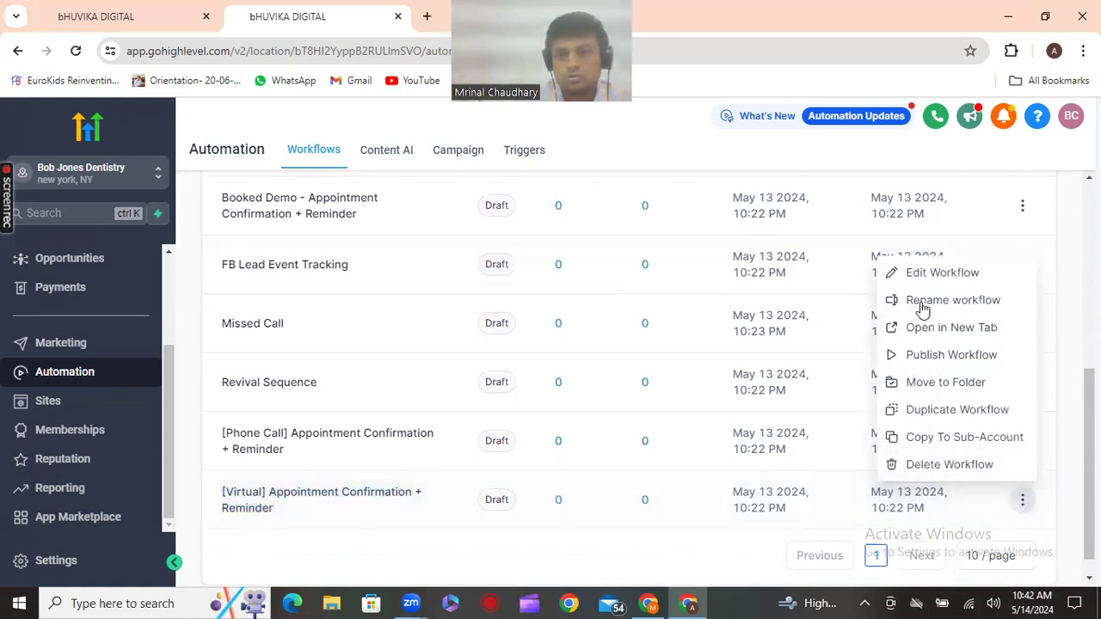
left_click(924, 275)
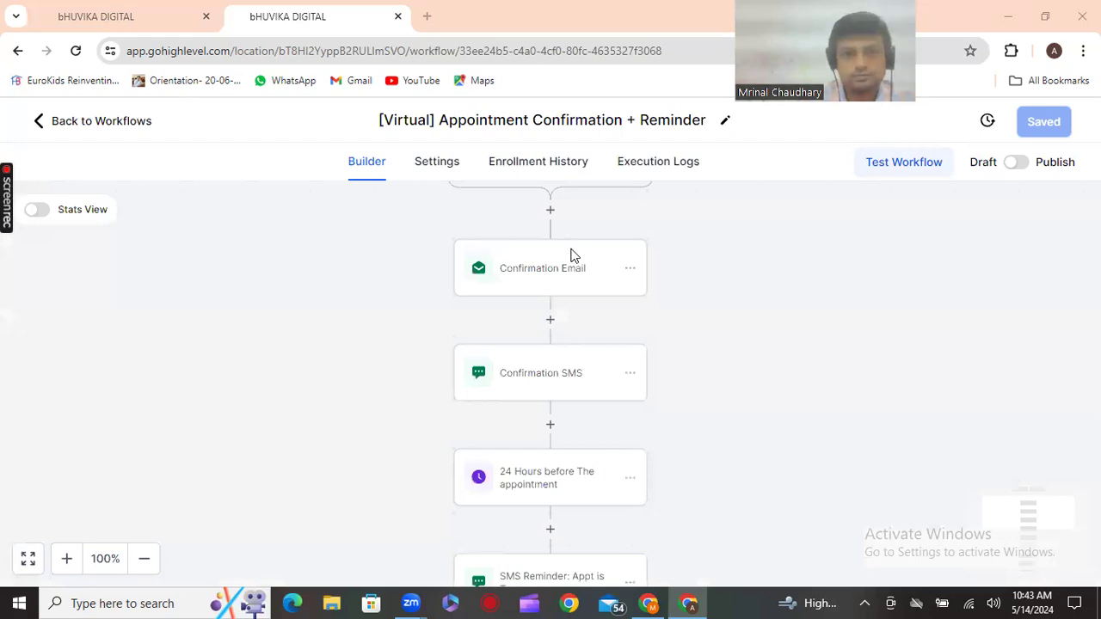
Add an 'In calendar' filter for a chosen calendar to the Appointment trigger and save it
left_click(409, 286)
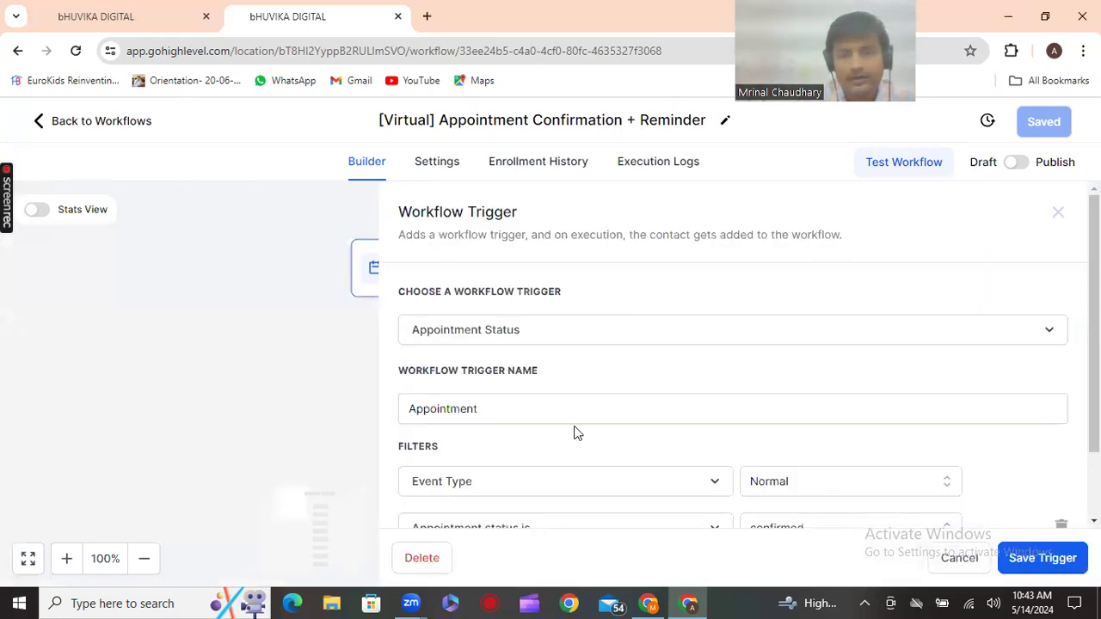
scroll(585, 430, "down", 1)
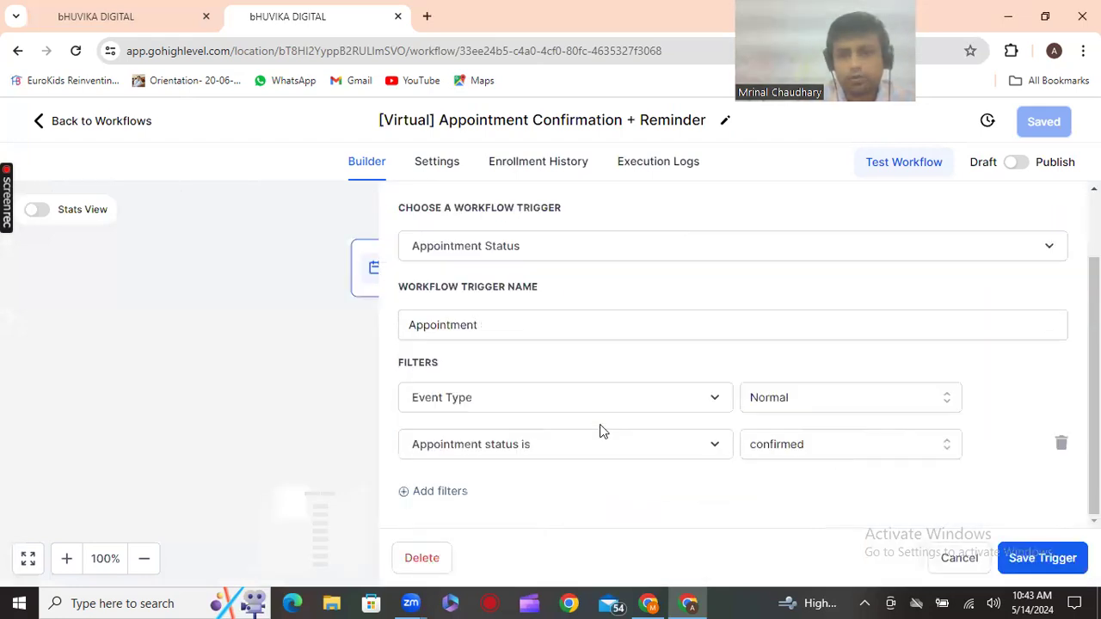
left_click(428, 496)
left_click(497, 492)
scroll(492, 484, "down", 2)
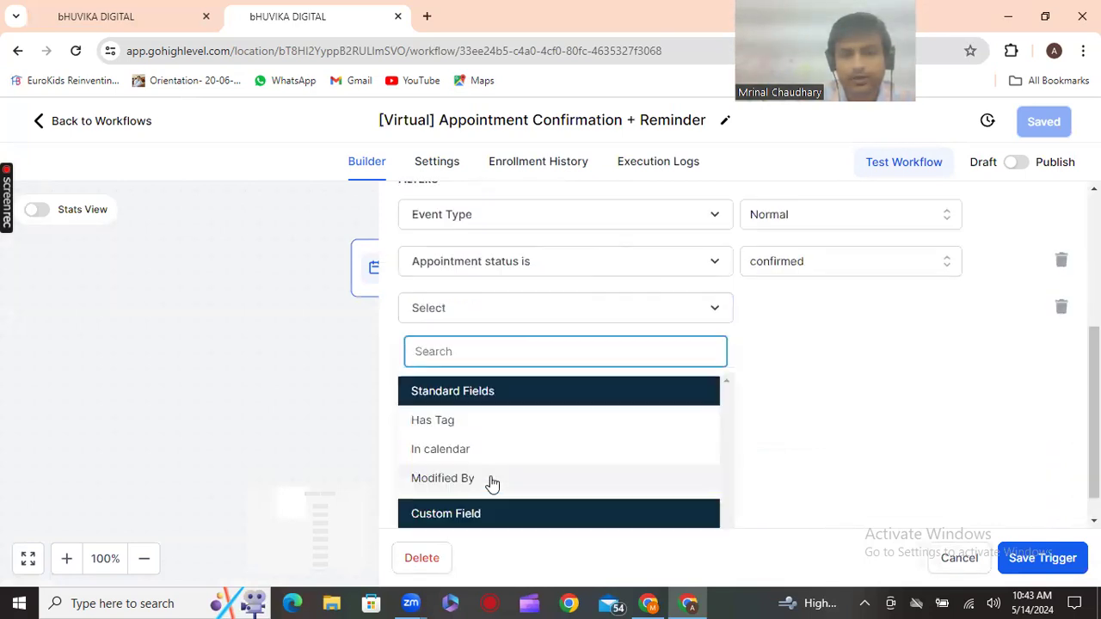
left_click(477, 417)
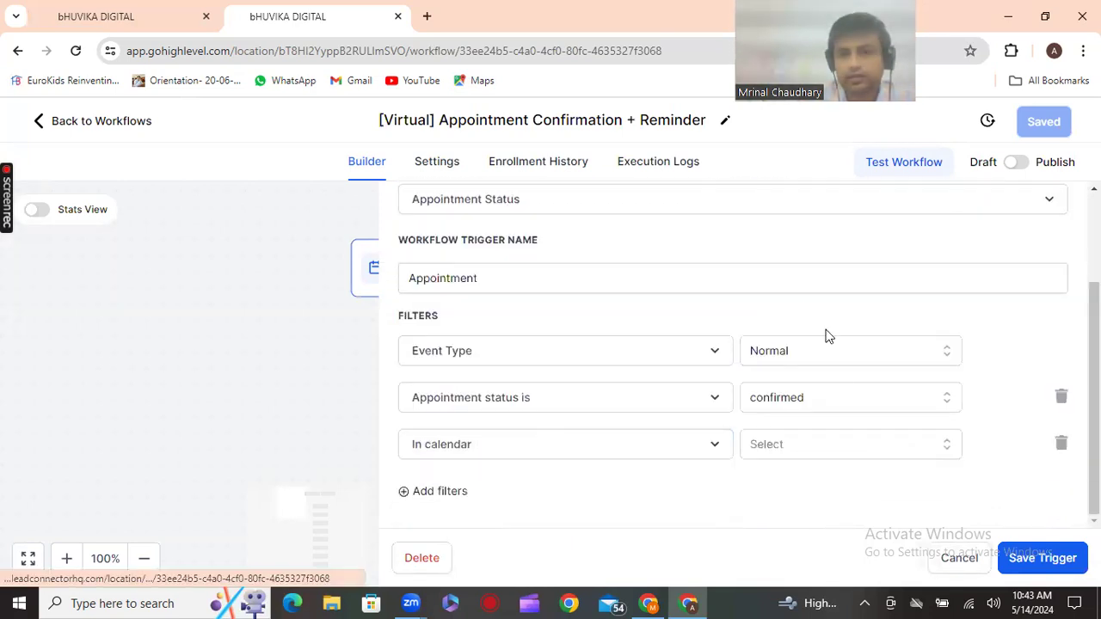
left_click(831, 454)
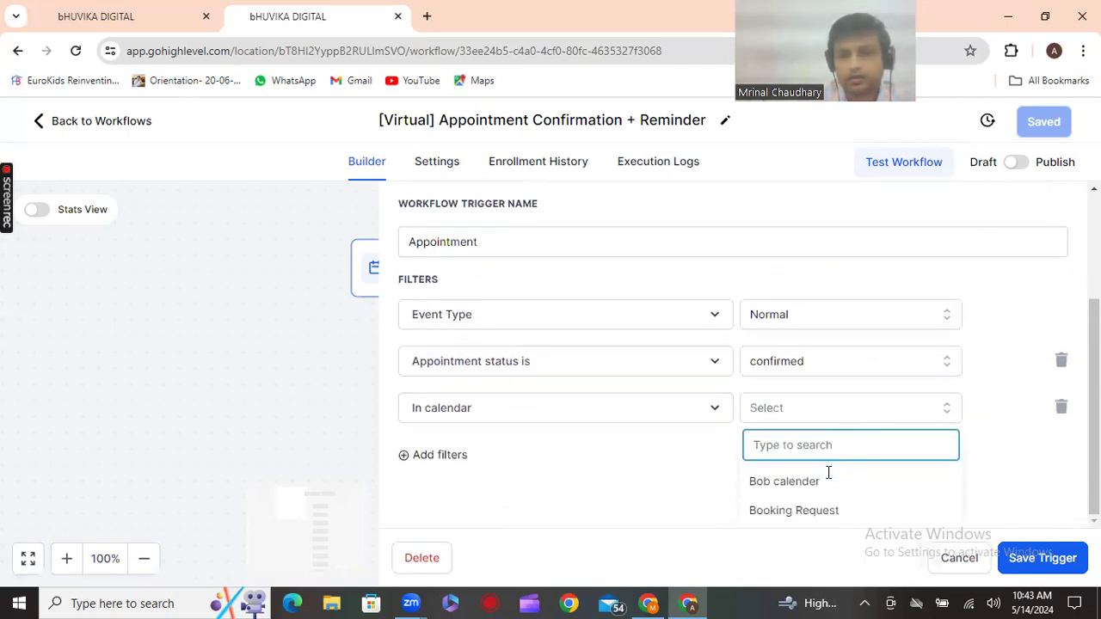
left_click(810, 483)
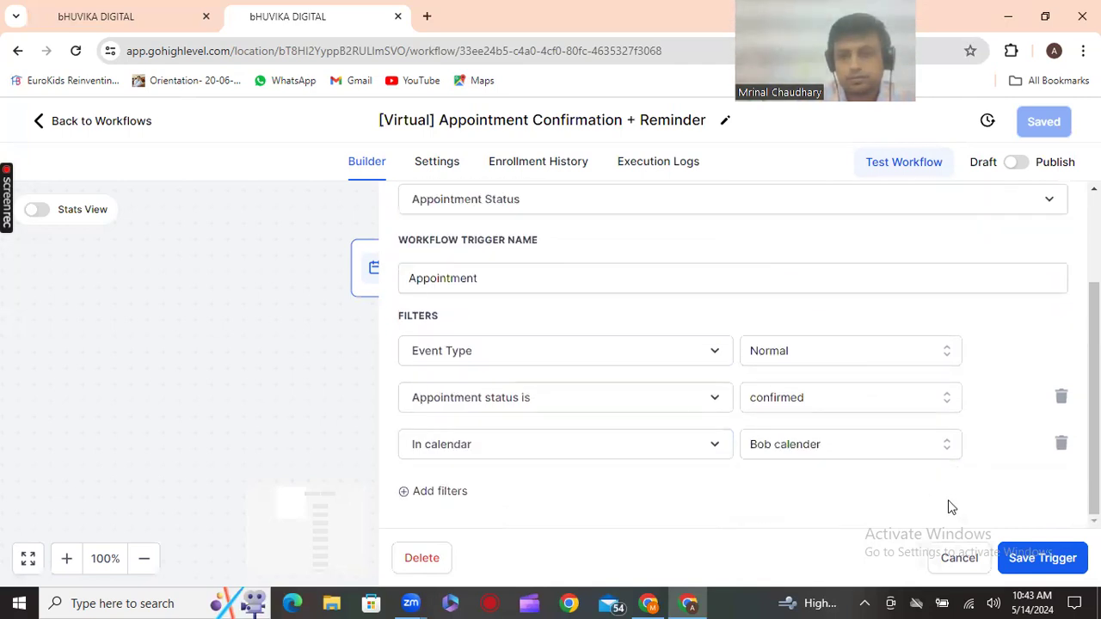
left_click(1041, 558)
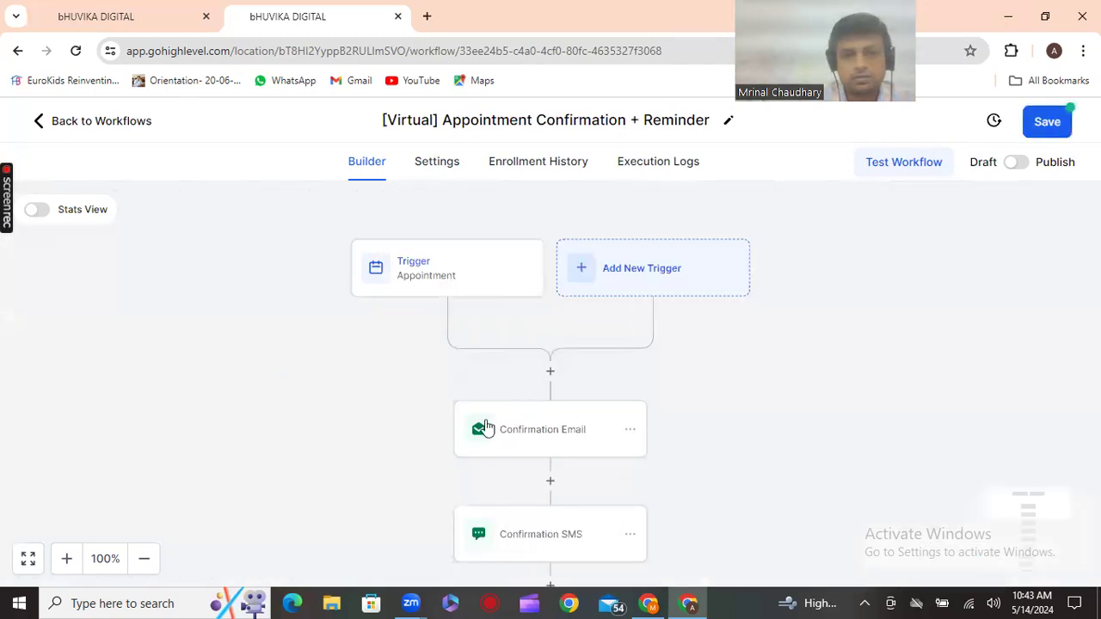
In the Confirmation Email, replace [INSERT ZOOM LINK] with the booking link appointment custom value
left_click(529, 434)
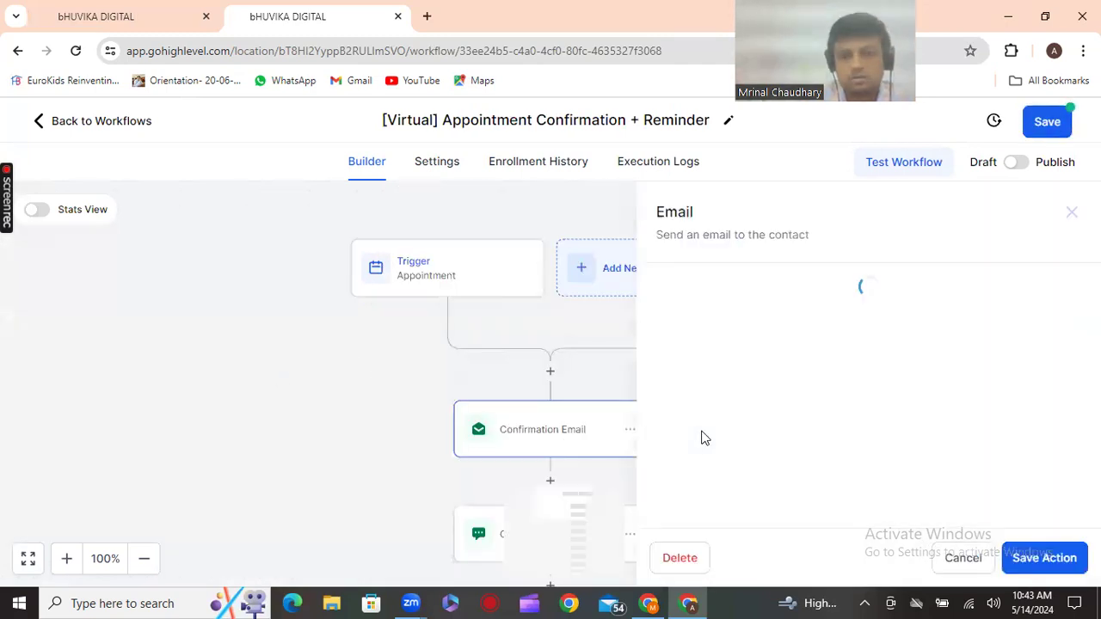
scroll(703, 434, "down", 3)
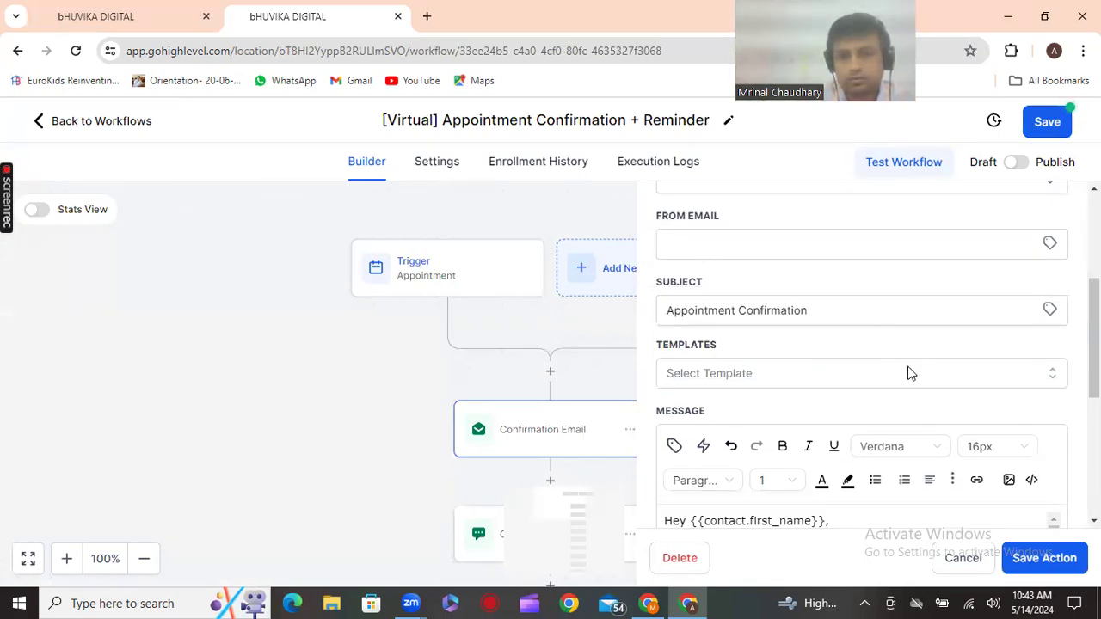
scroll(911, 373, "down", 1)
scroll(911, 373, "down", 2)
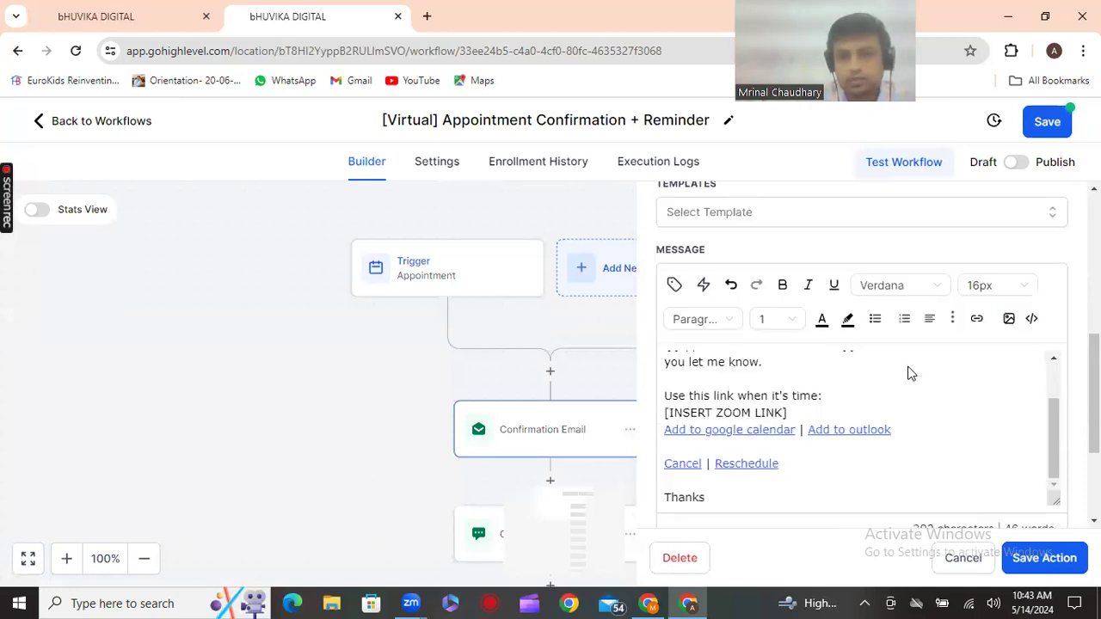
scroll(905, 374, "up", 2)
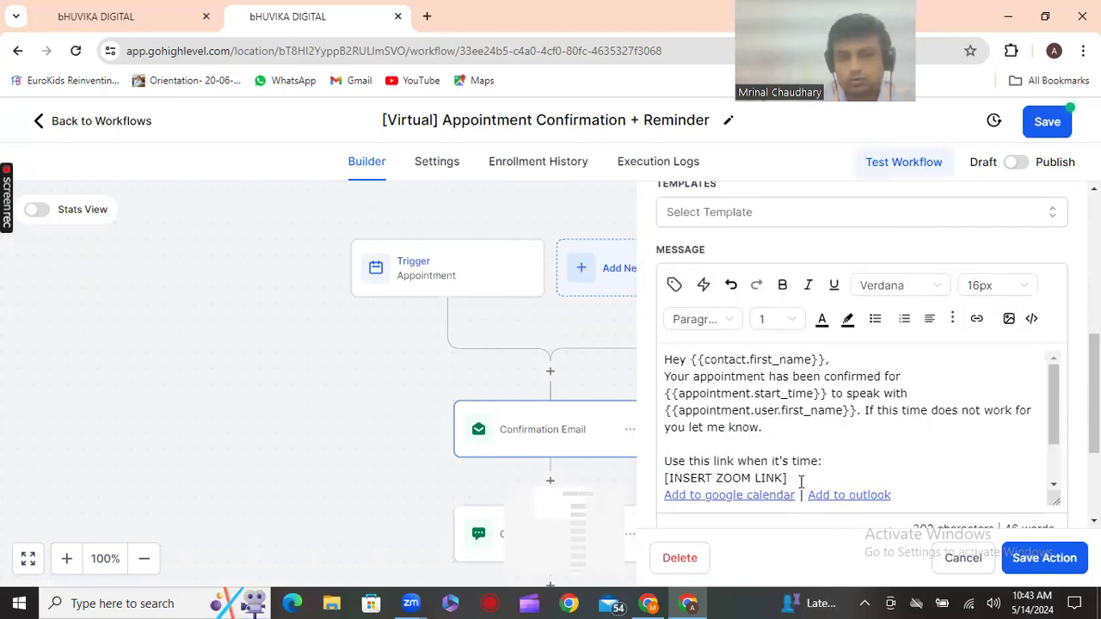
left_click_drag(787, 479, 661, 488)
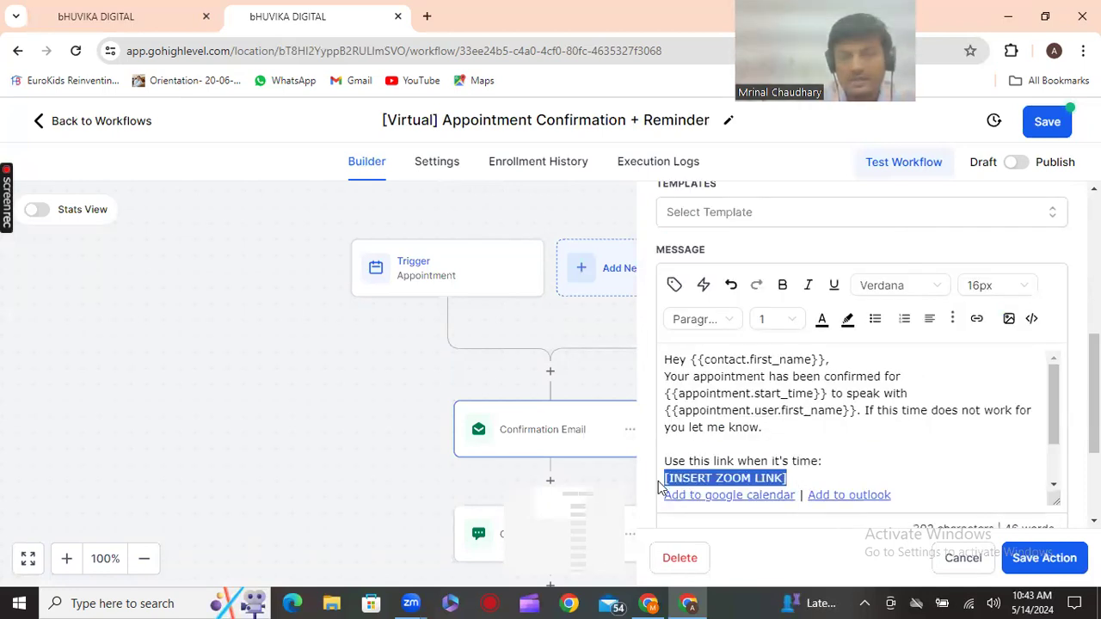
key("BackSpace")
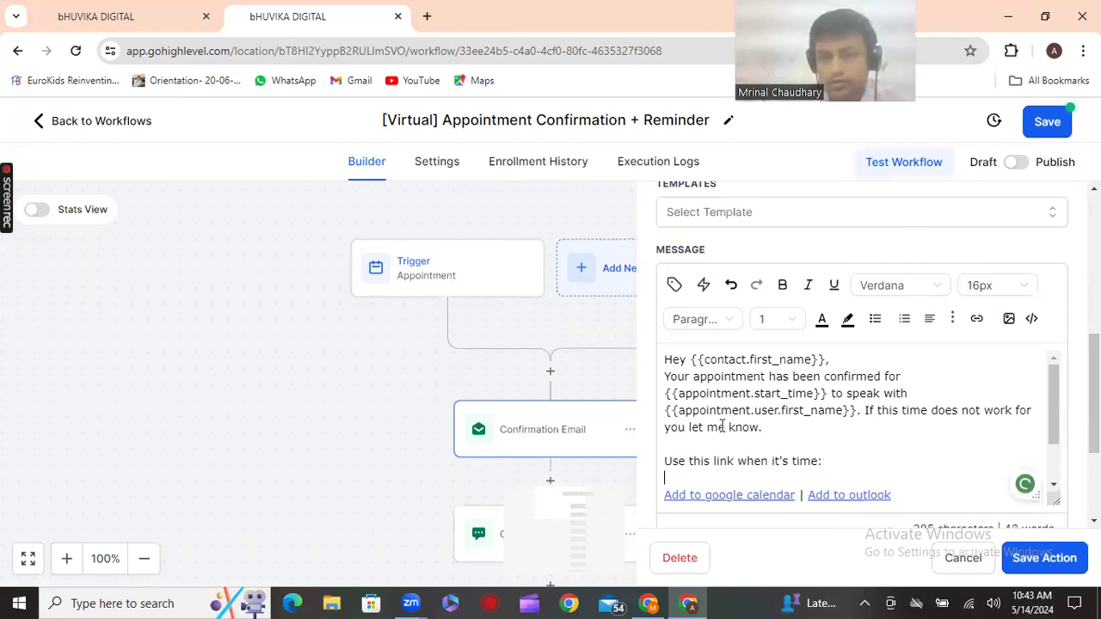
left_click(672, 288)
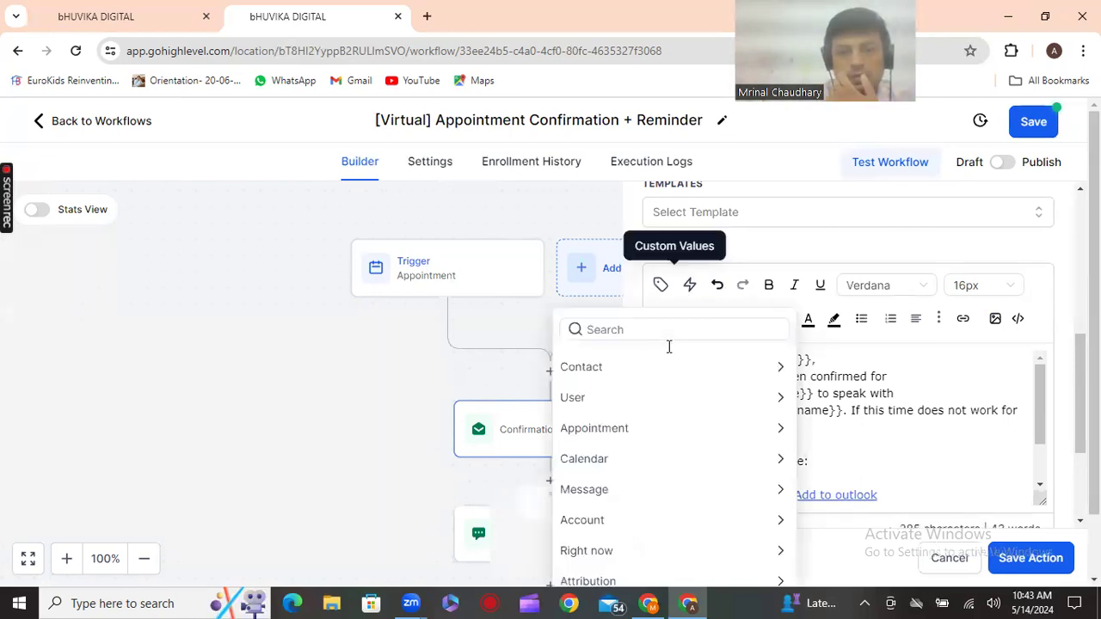
scroll(650, 480, "down", 1)
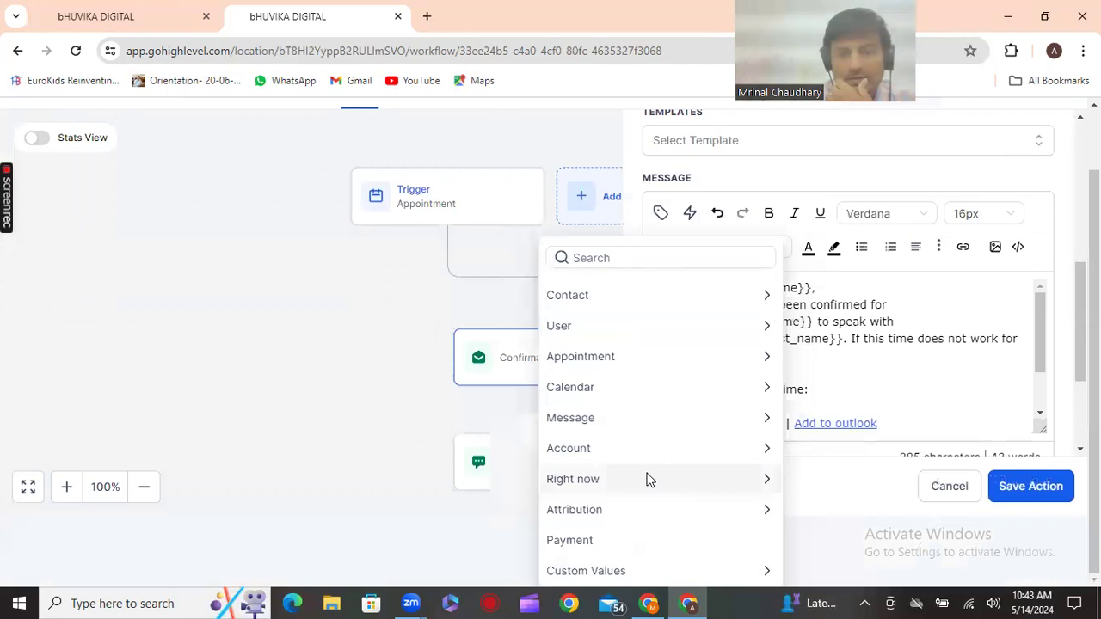
left_click(621, 571)
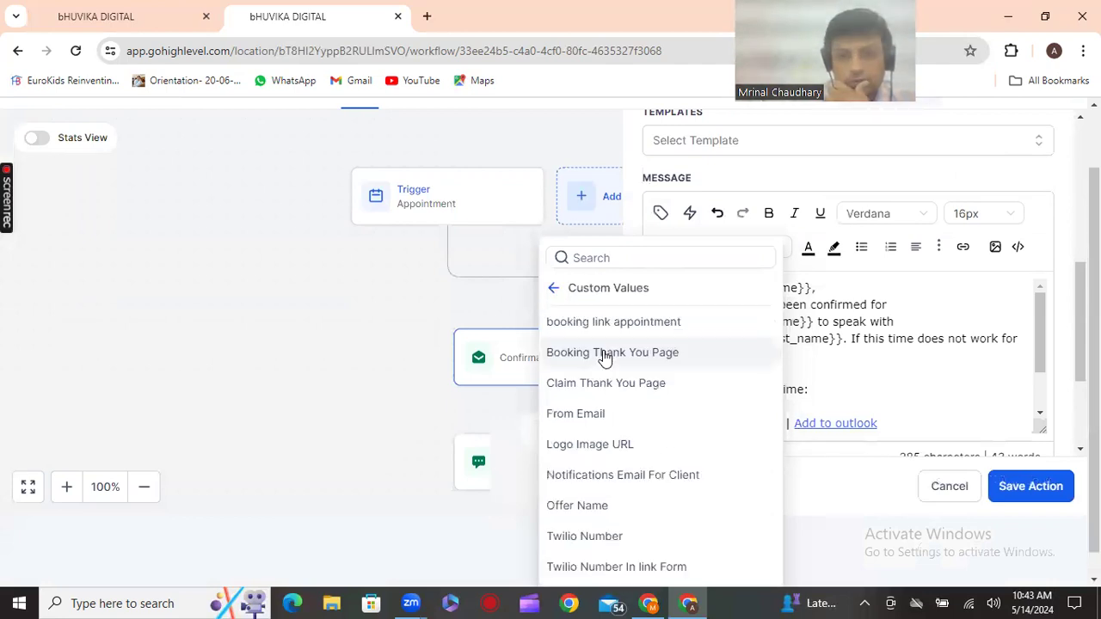
left_click(637, 340)
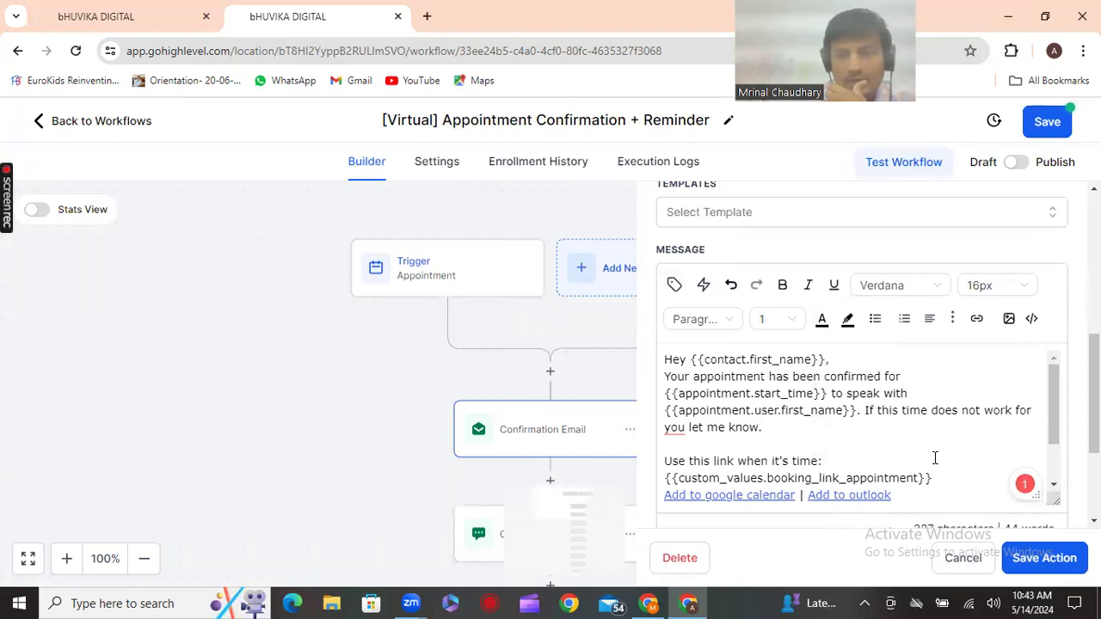
Swap that booking link for {{appointment.meeting_location}} and save the email step
left_click_drag(919, 480, 649, 485)
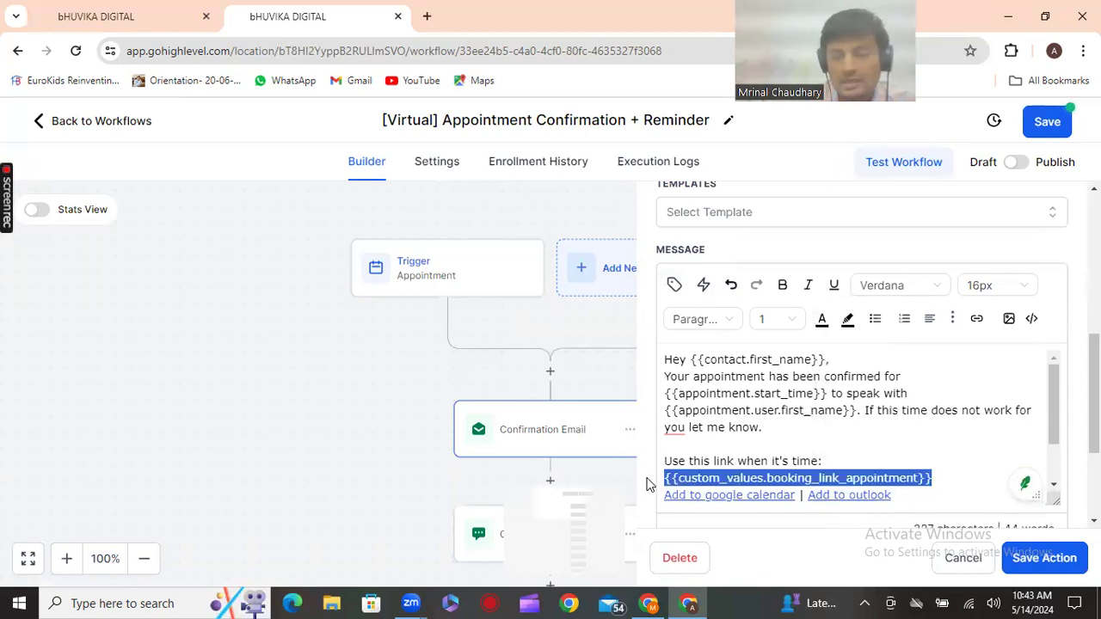
key("BackSpace")
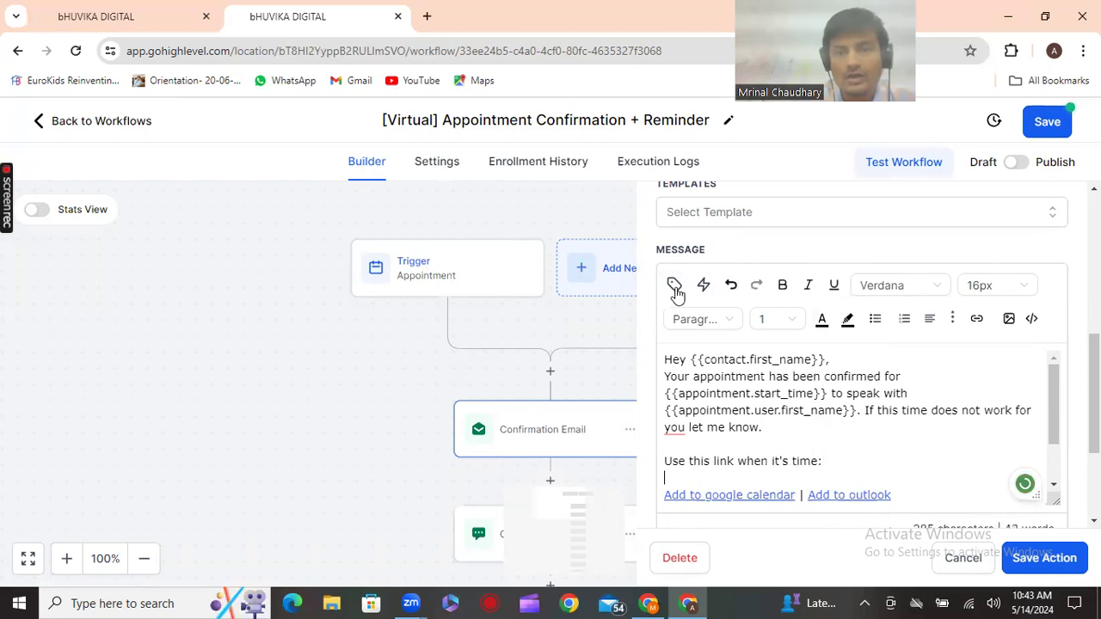
left_click(674, 288)
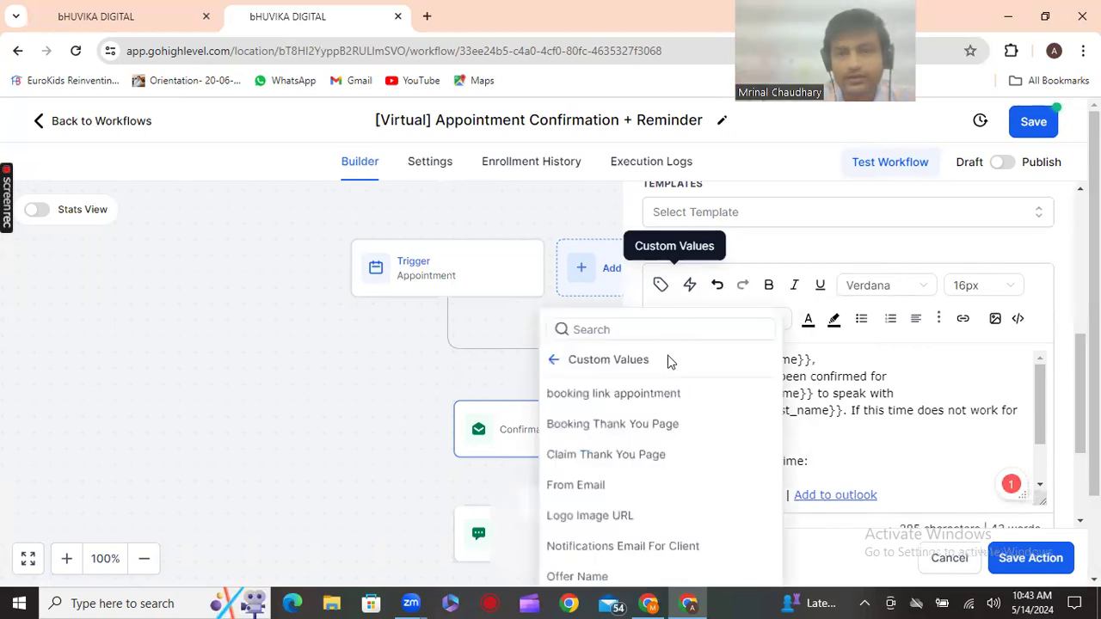
left_click(578, 361)
left_click(627, 430)
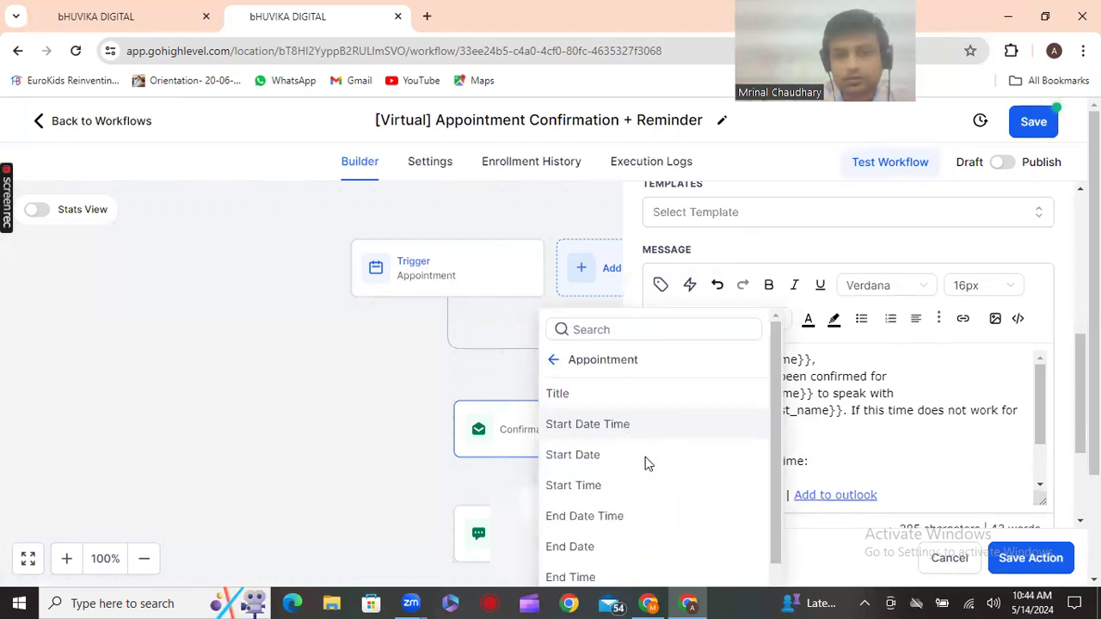
scroll(645, 457, "down", 5)
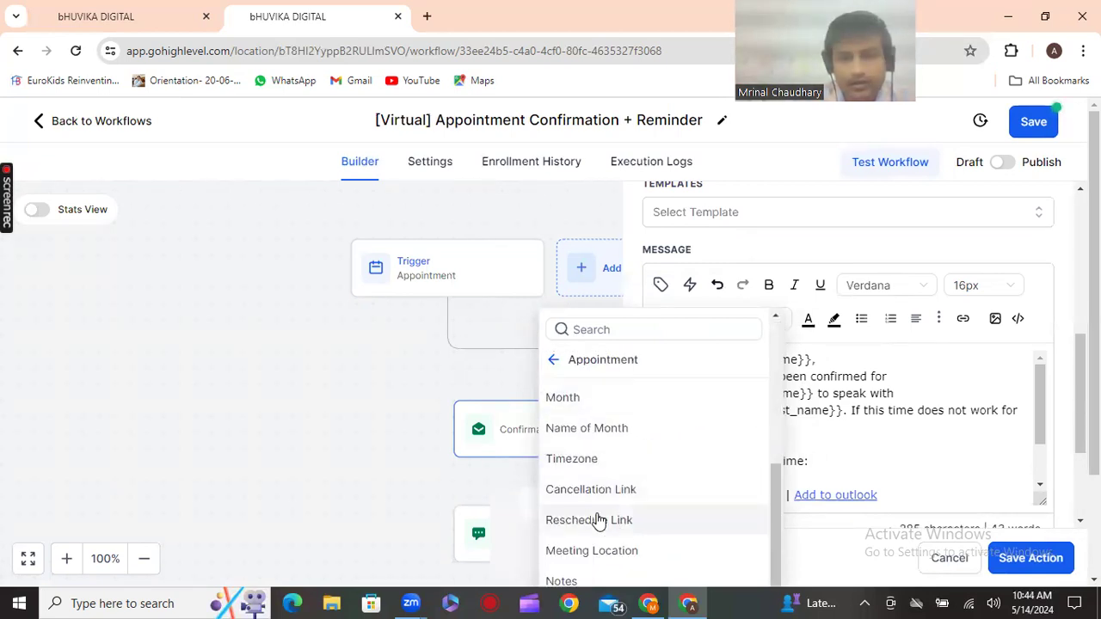
scroll(625, 504, "down", 1)
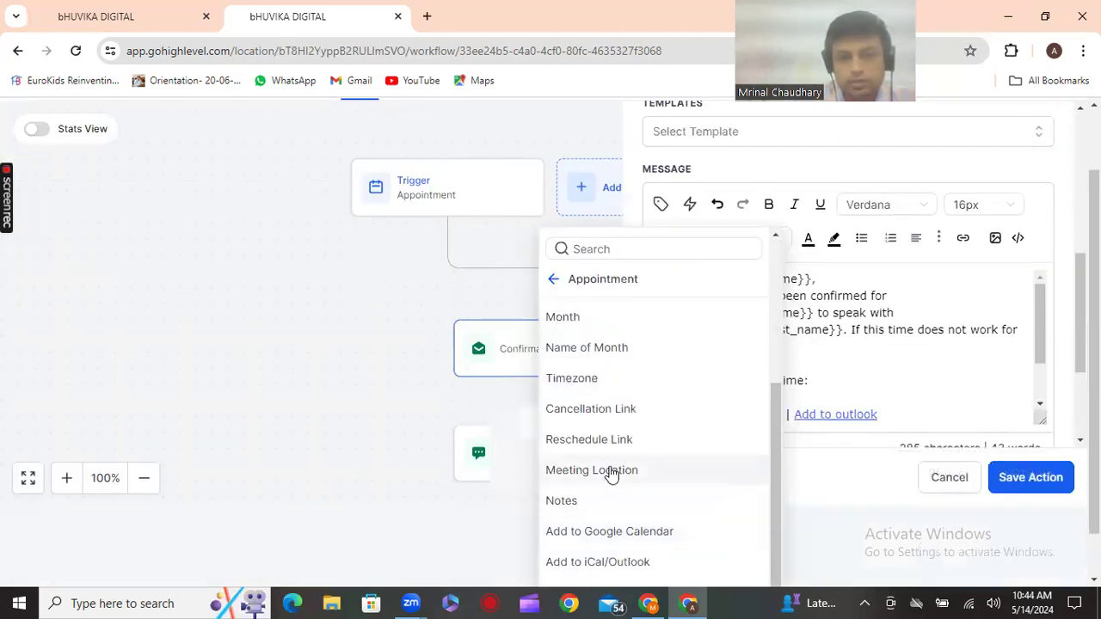
left_click(611, 473)
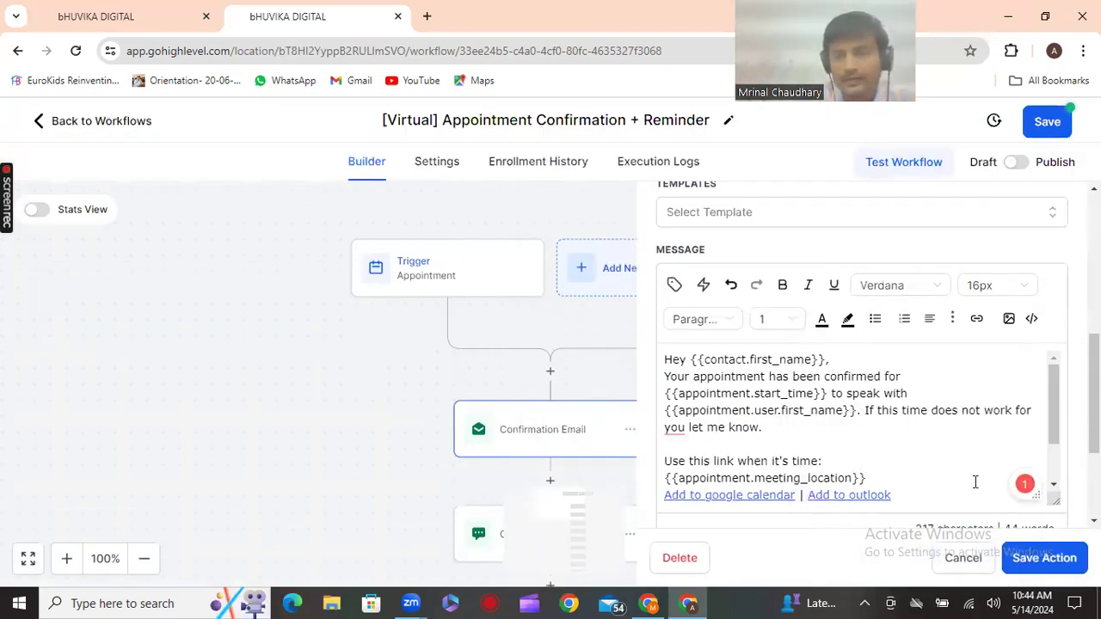
scroll(976, 480, "down", 1)
scroll(903, 482, "down", 2)
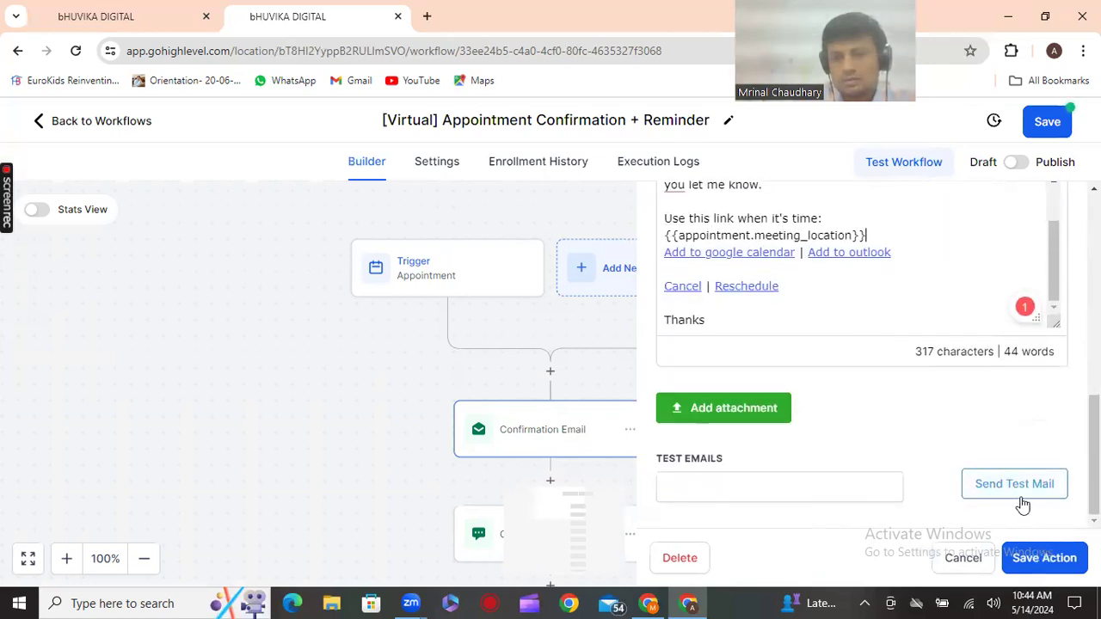
left_click(1044, 559)
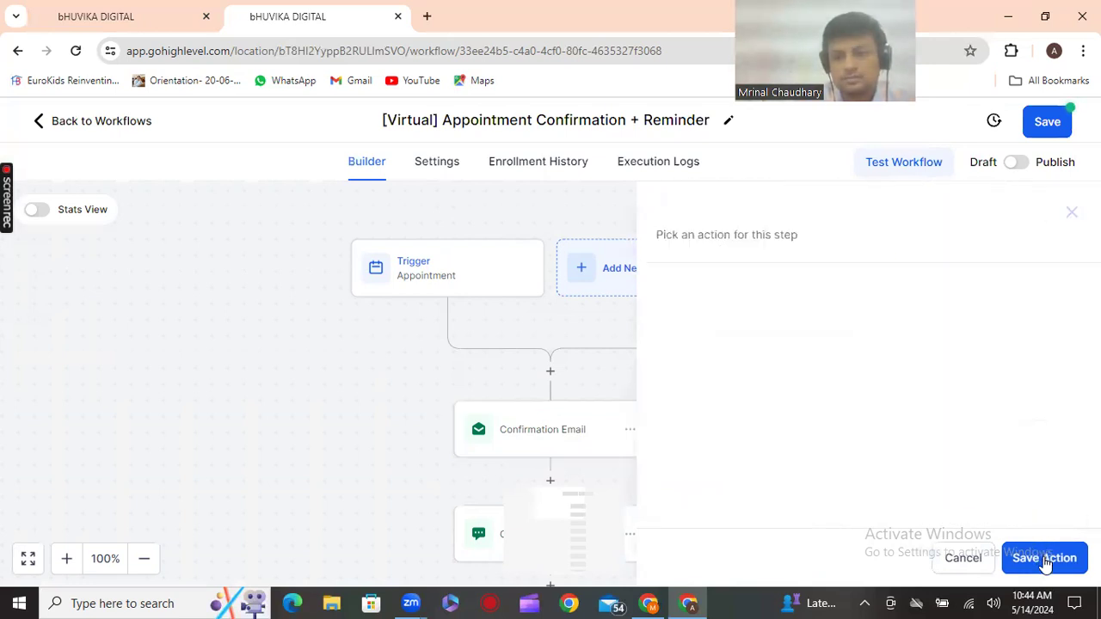
Review the Confirmation SMS step's template list, close it unchanged, and open its step menu
scroll(671, 457, "down", 2)
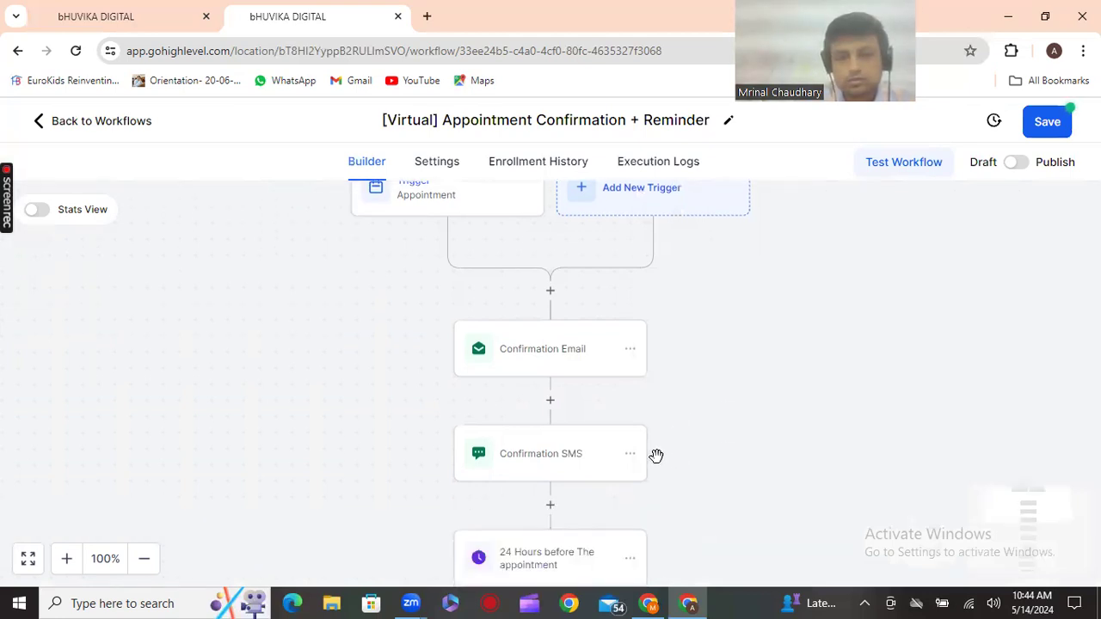
scroll(564, 457, "down", 1)
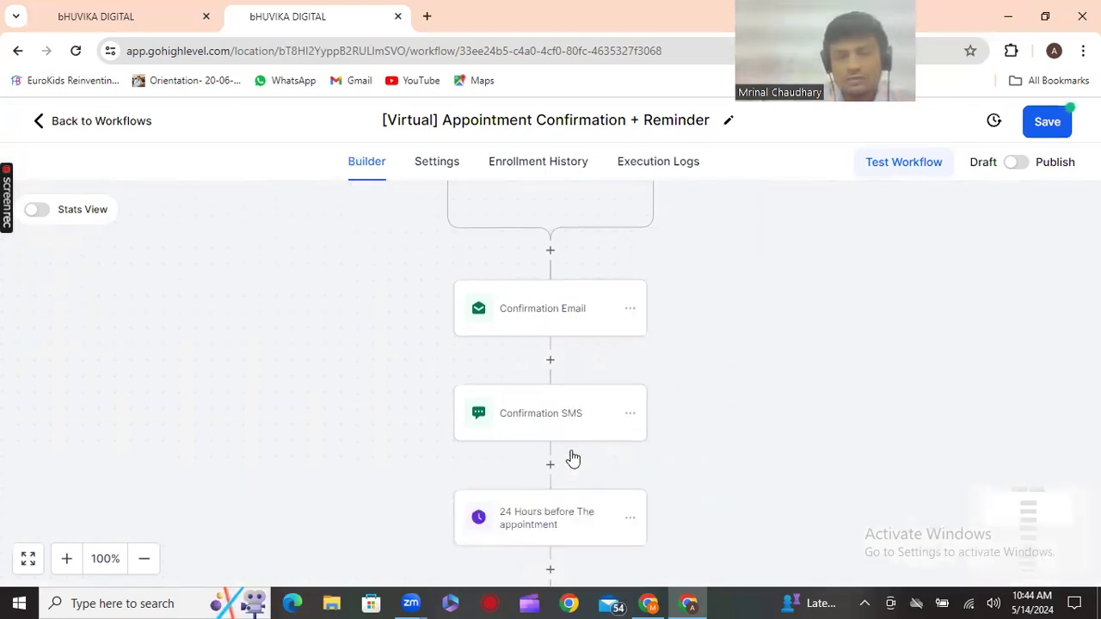
left_click(546, 413)
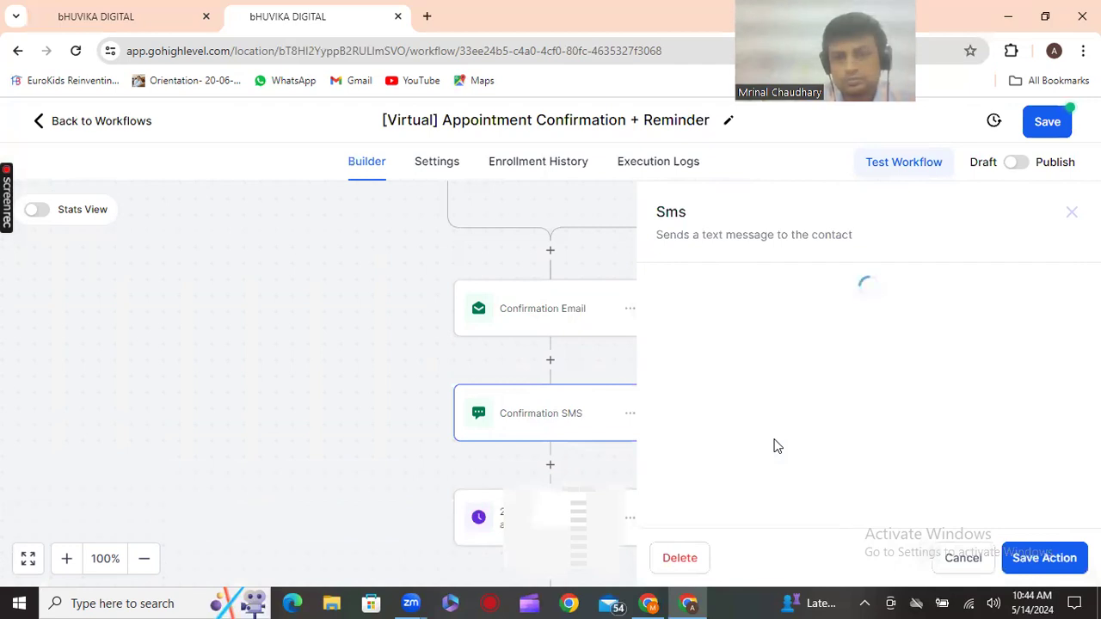
scroll(766, 444, "down", 4)
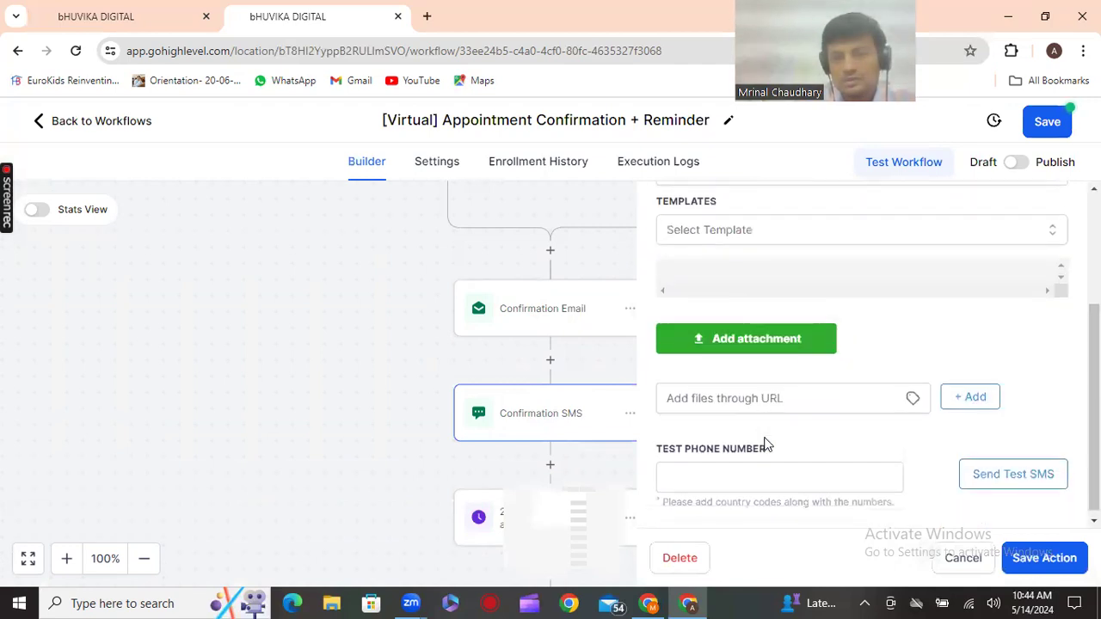
scroll(766, 444, "up", 4)
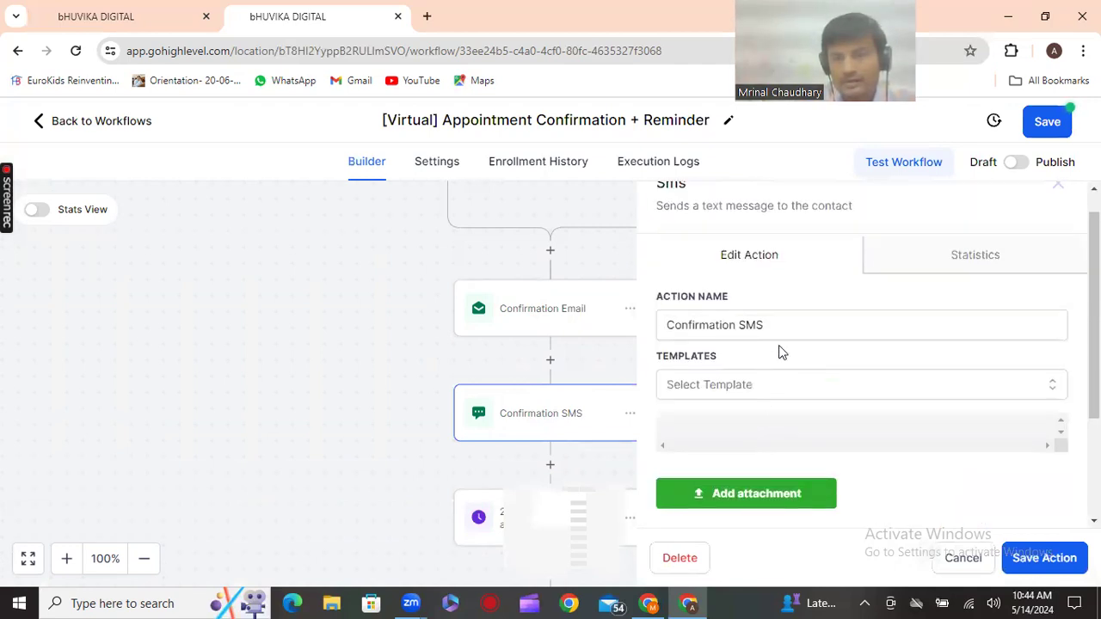
left_click(804, 386)
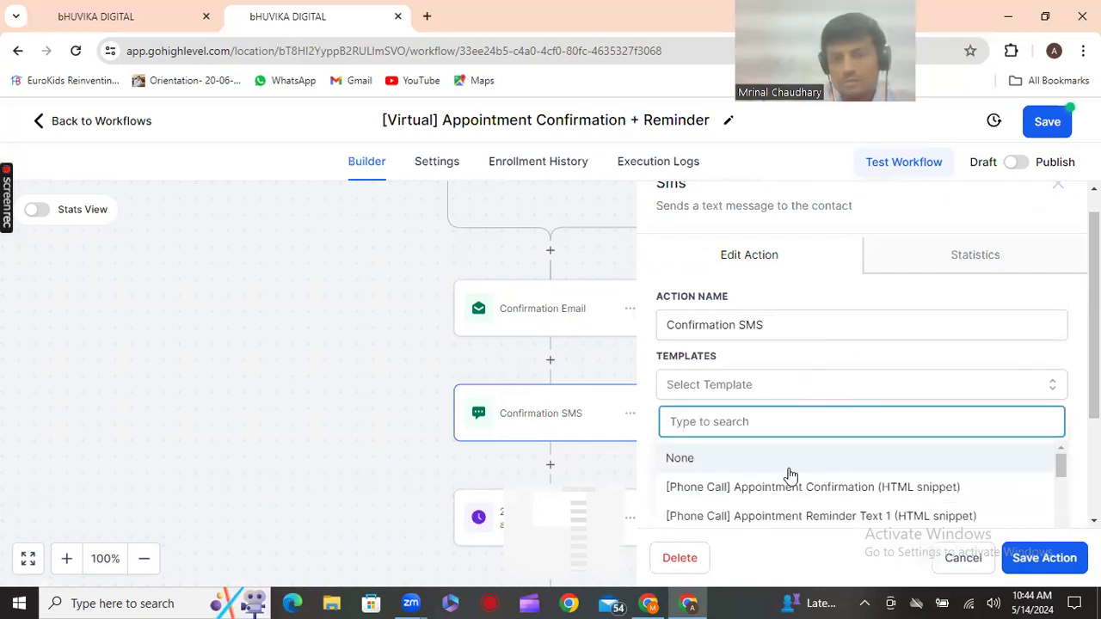
scroll(790, 476, "down", 8)
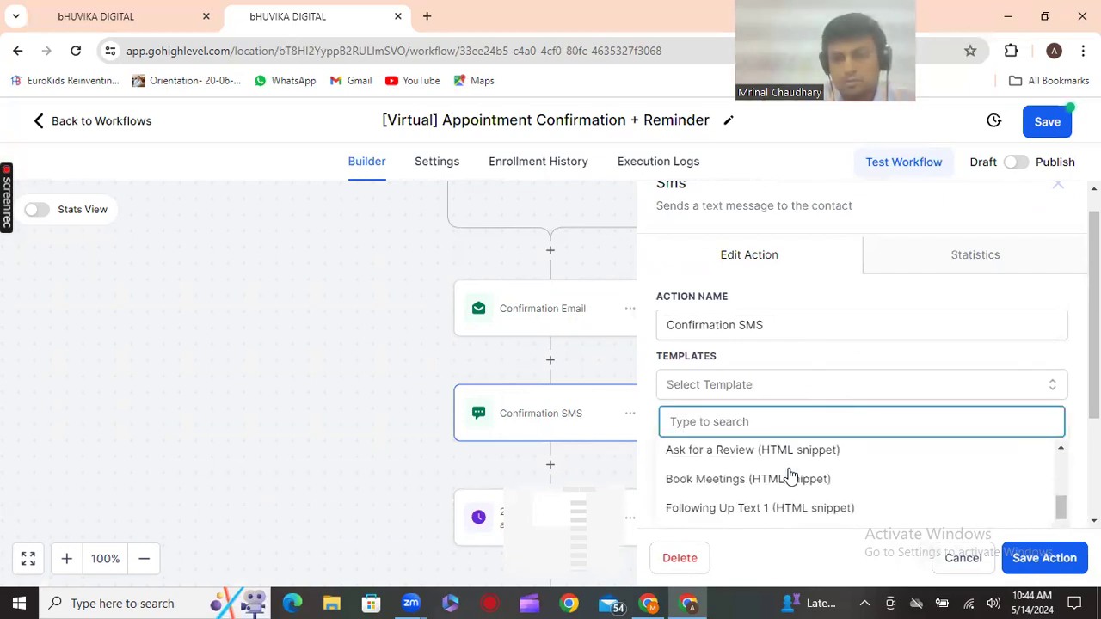
left_click(582, 377)
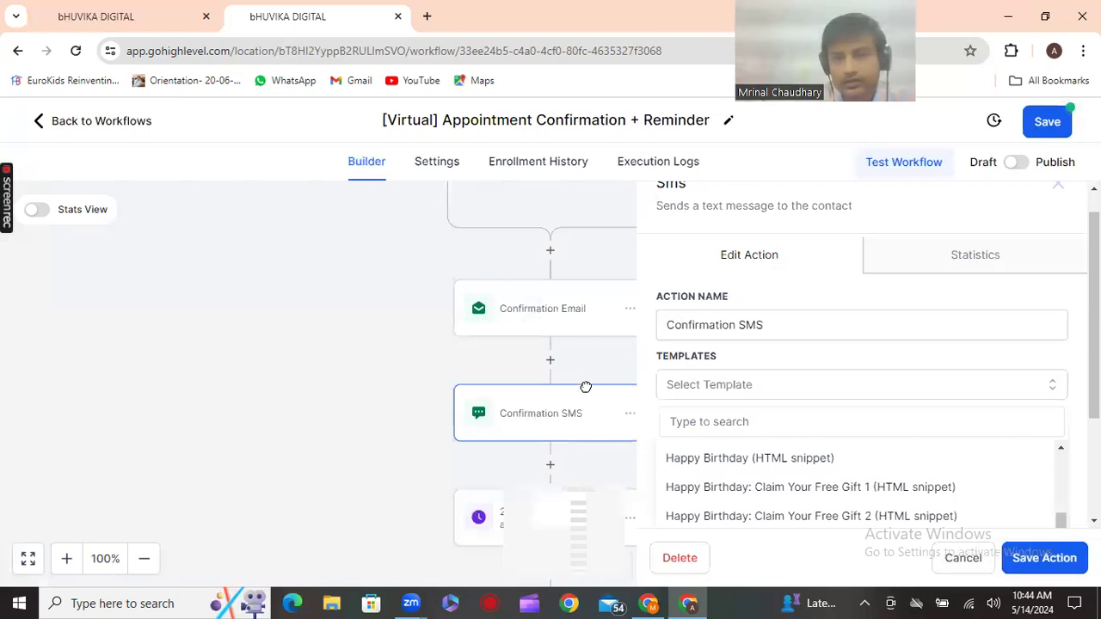
left_click(627, 416)
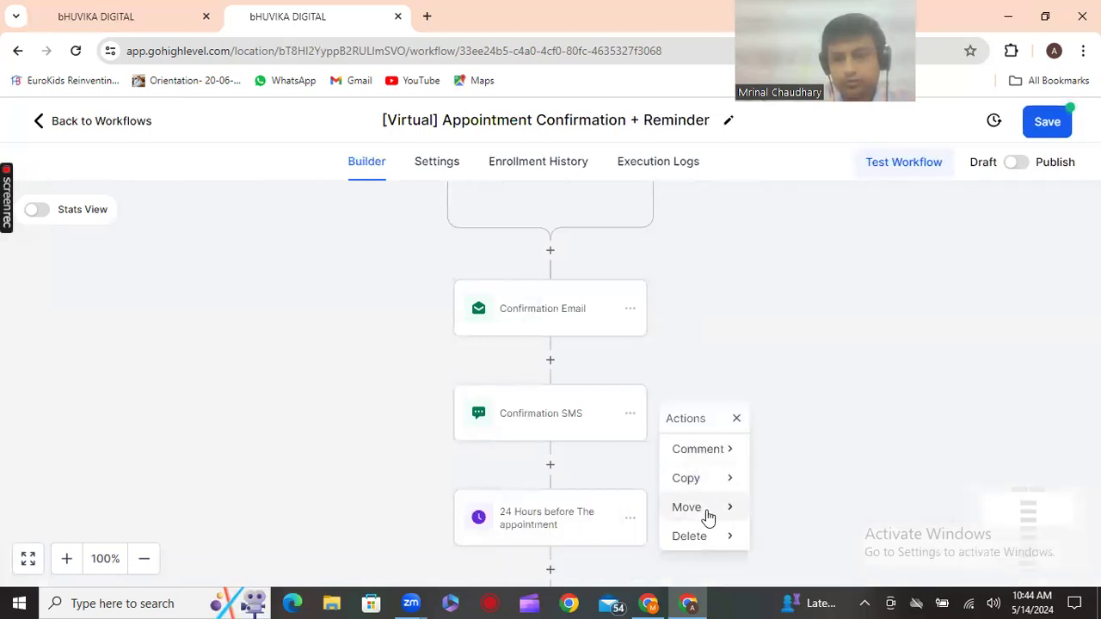
Delete the Confirmation SMS step from the workflow
left_click(711, 544)
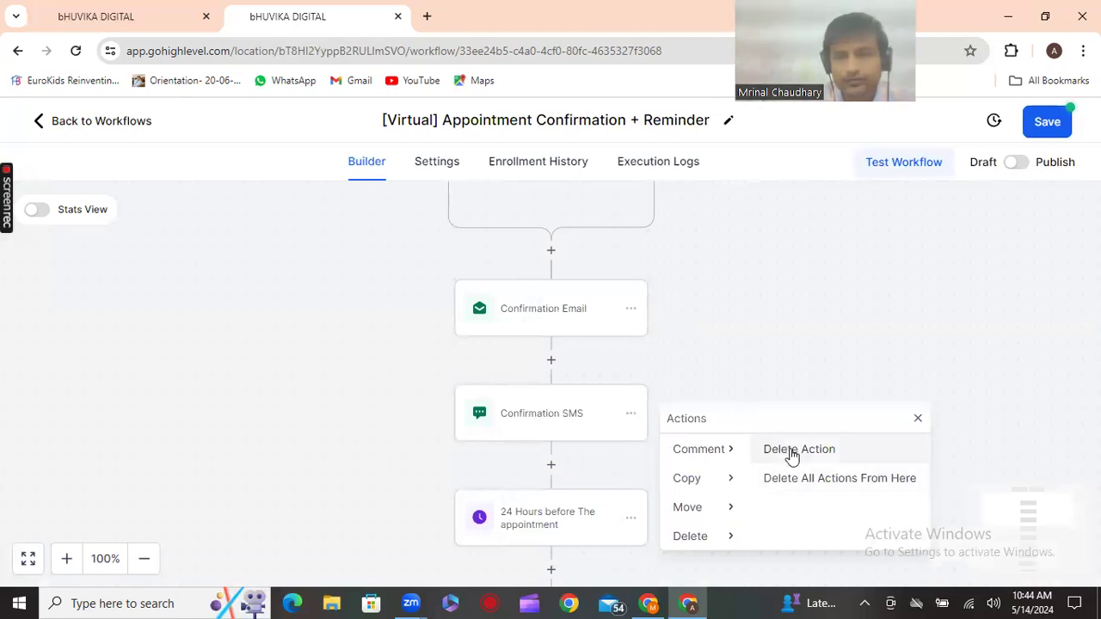
left_click(792, 451)
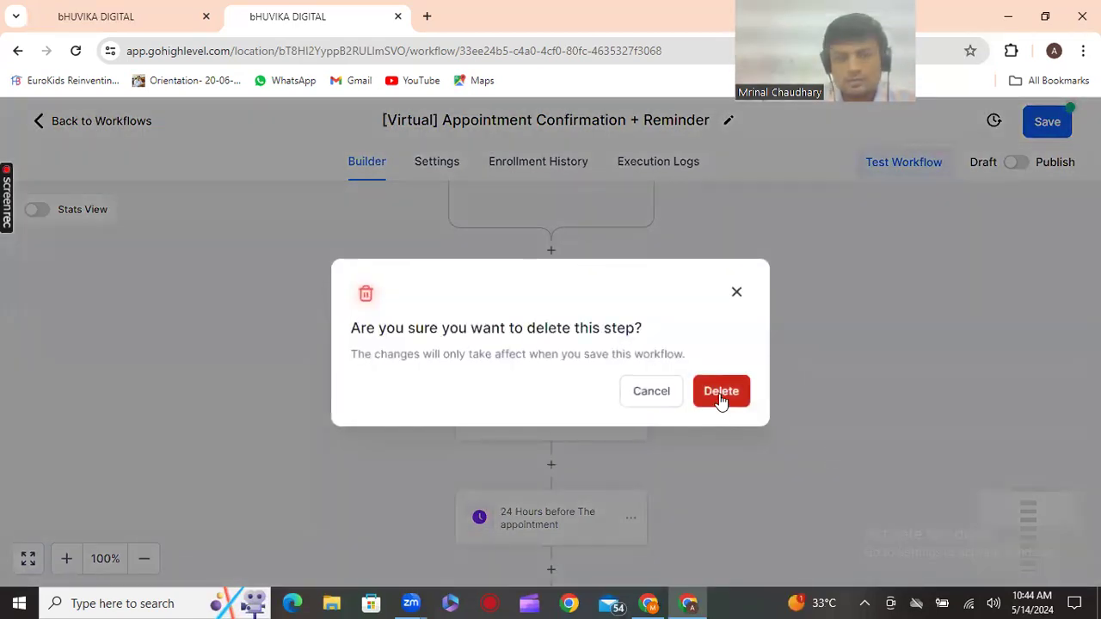
left_click(721, 392)
scroll(708, 447, "down", 2)
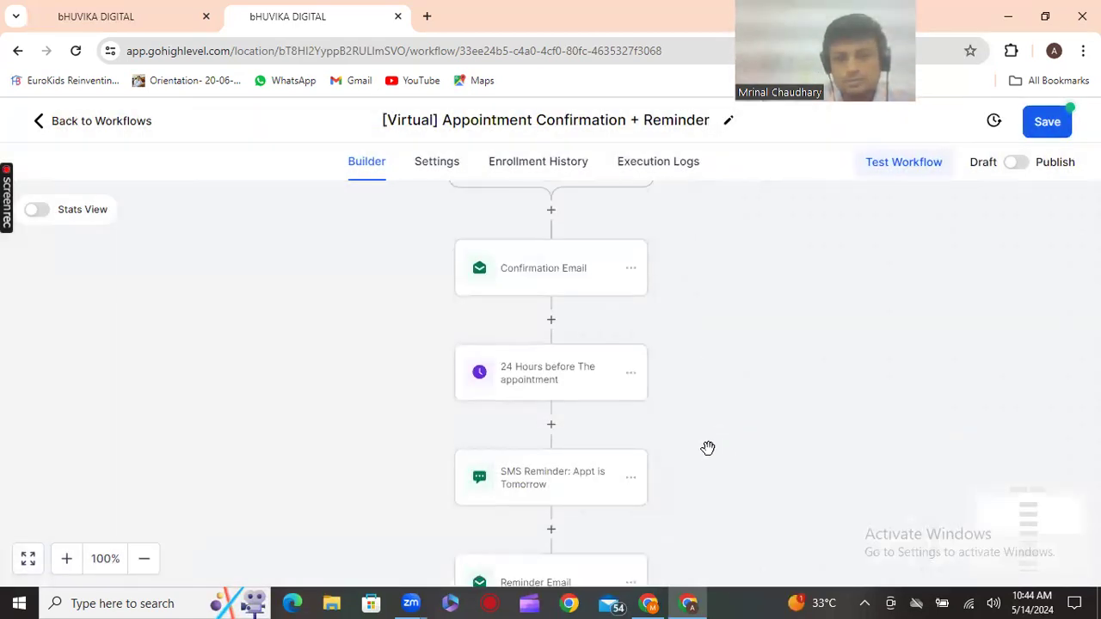
scroll(704, 445, "down", 1)
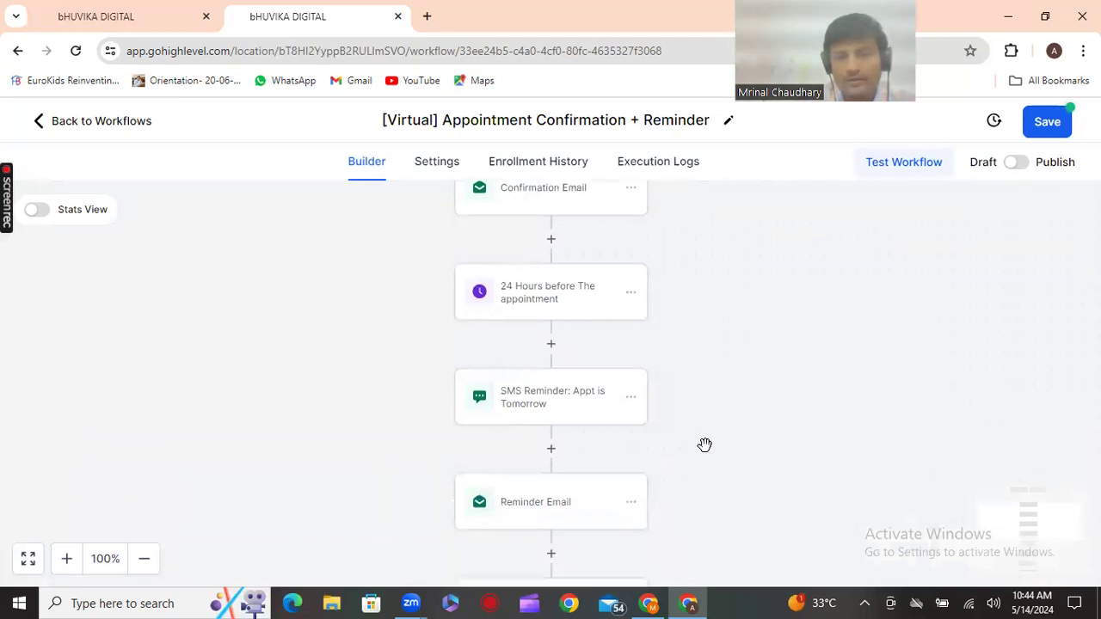
Delete the 'SMS Reminder: Appt is Tomorrow' step as well
left_click(631, 401)
left_click(711, 521)
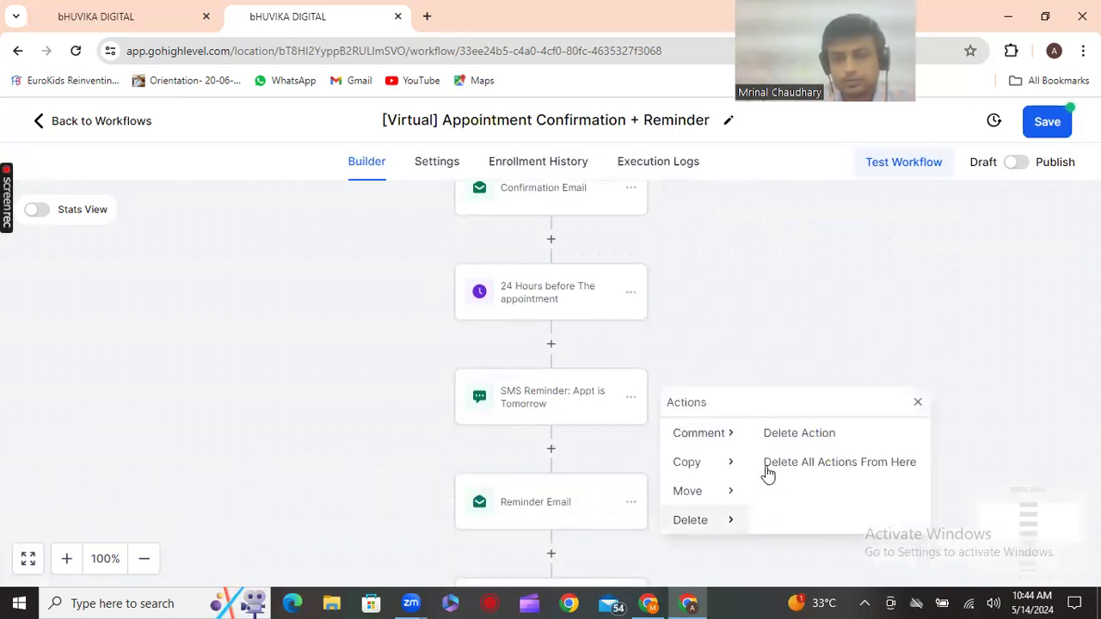
left_click(826, 441)
left_click(717, 406)
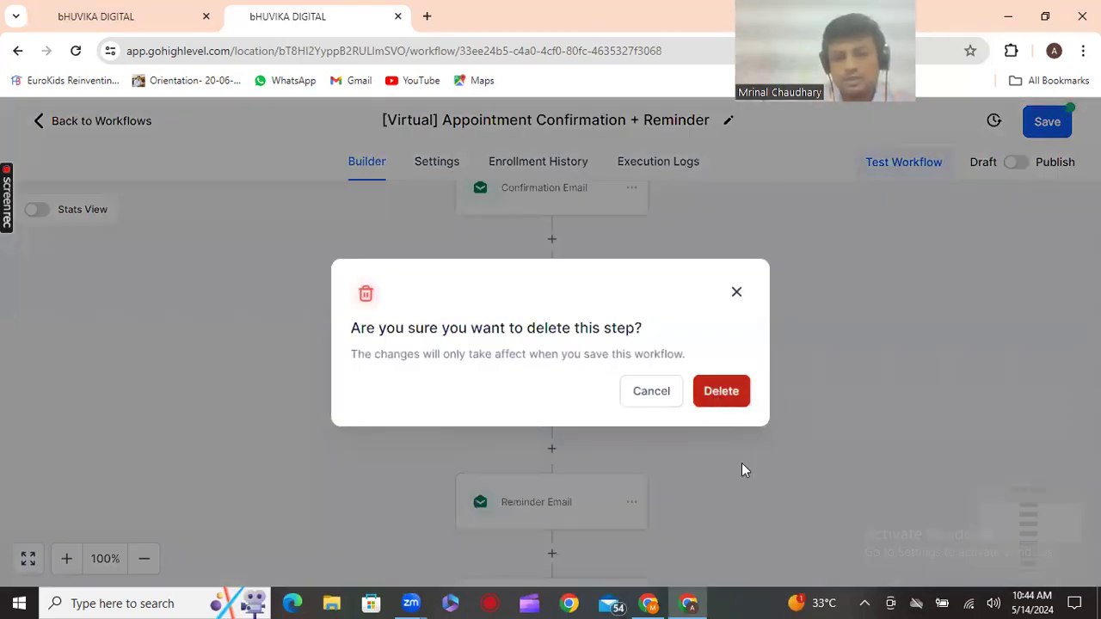
scroll(740, 462, "down", 3)
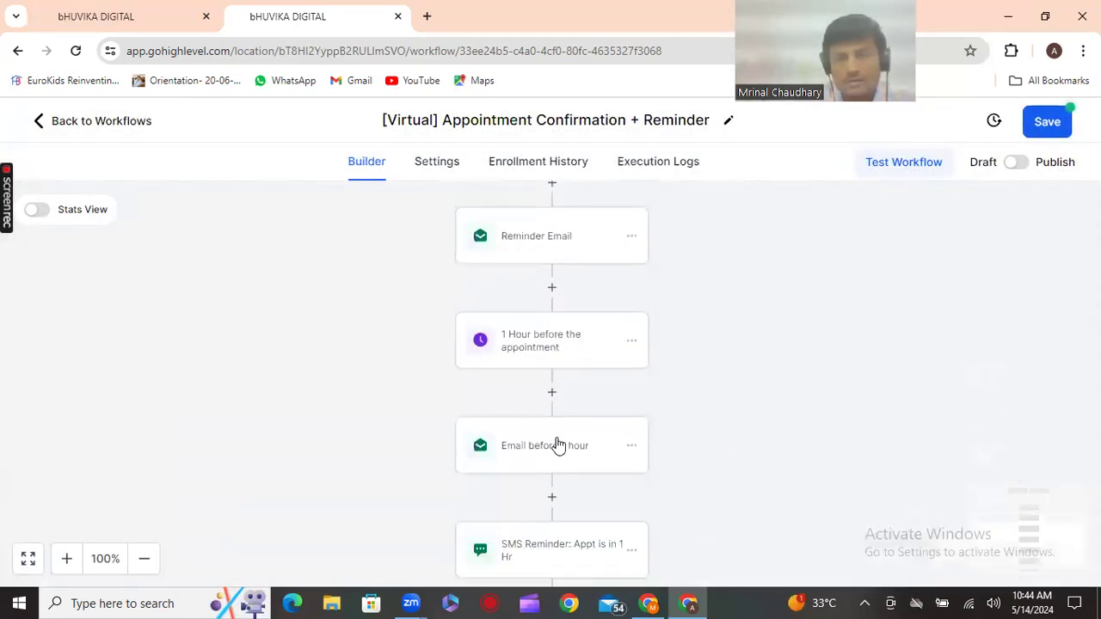
Replace [INSERT ZOOM LINK] in 'Email before 1 hour' with the Meeting Location field and save
scroll(841, 465, "down", 1)
scroll(842, 465, "down", 5)
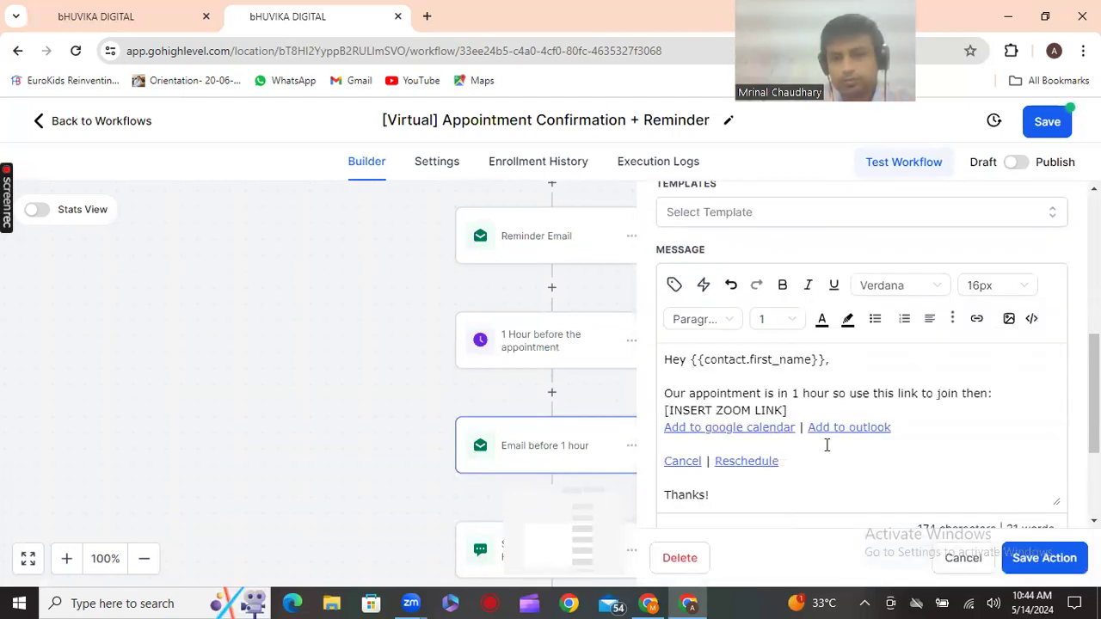
triple_click(702, 409)
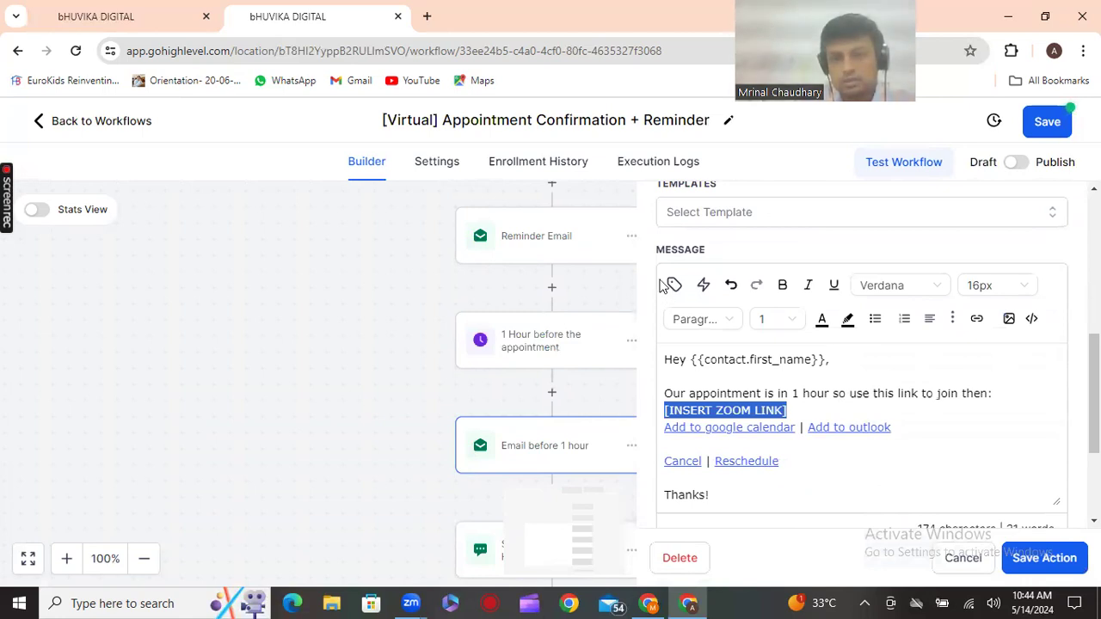
left_click(673, 287)
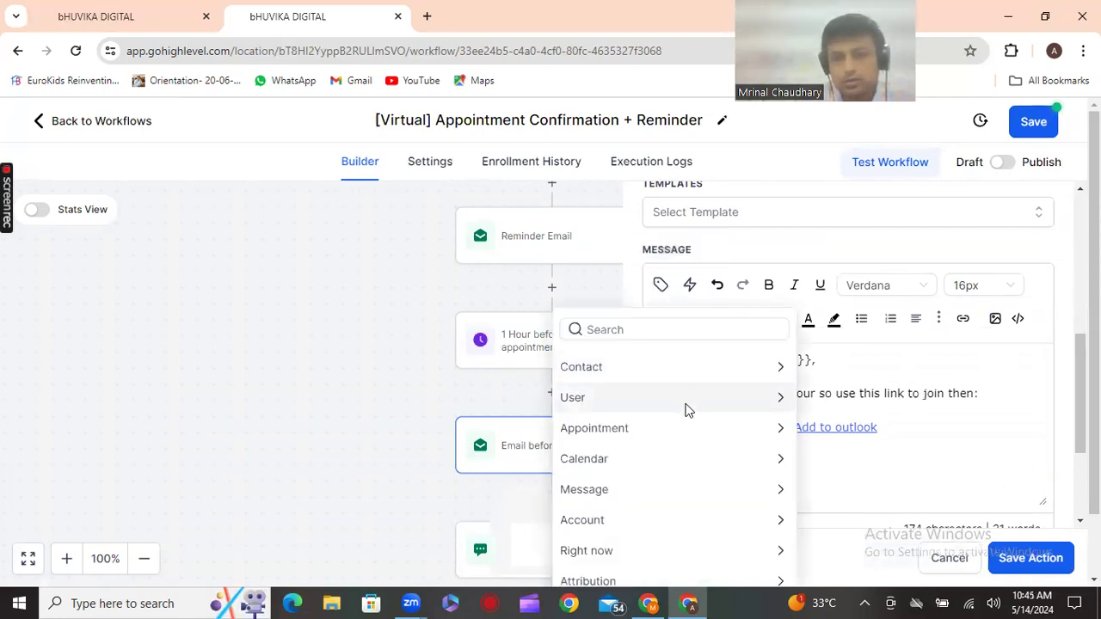
left_click(672, 429)
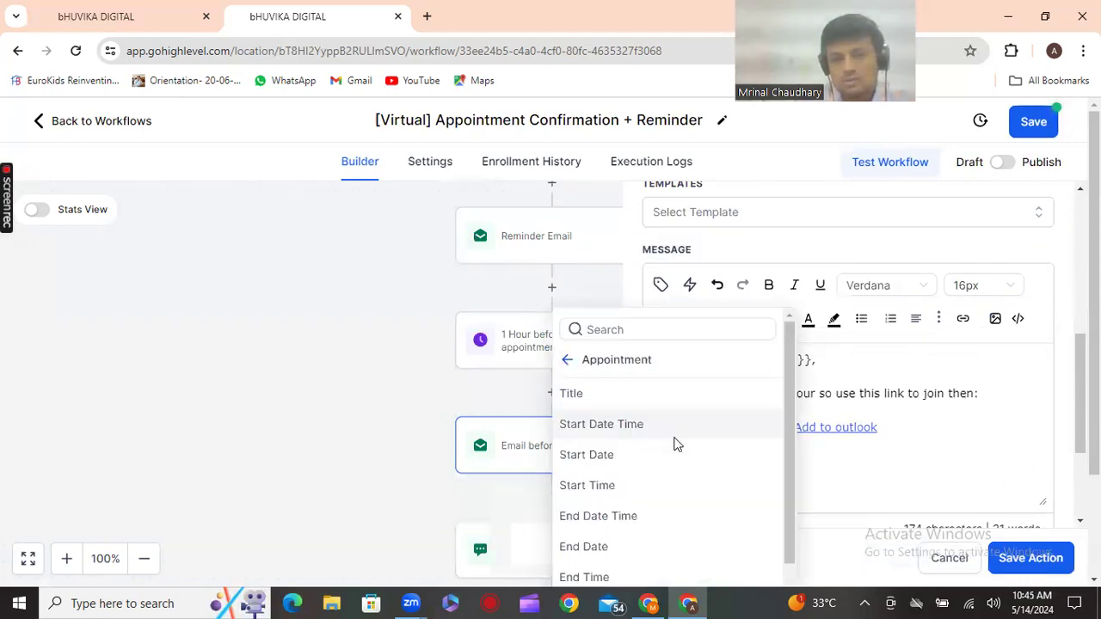
scroll(675, 443, "down", 5)
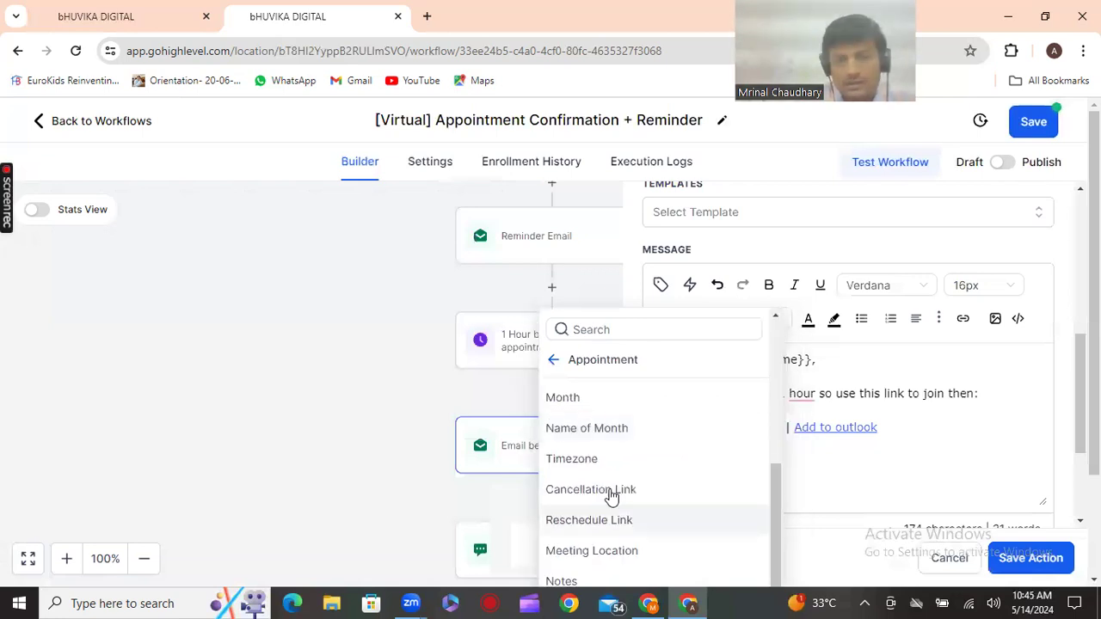
left_click(607, 551)
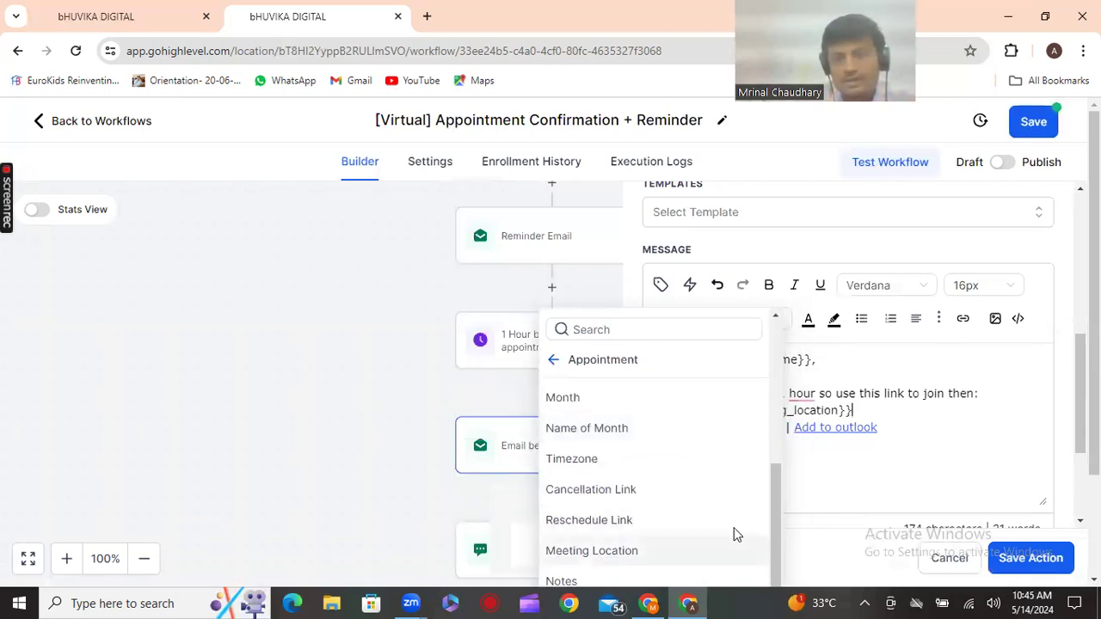
left_click(969, 544)
Save the reminder email step, then save the whole [Virtual] Appointment Confirmation + Reminder workflow
left_click(1032, 558)
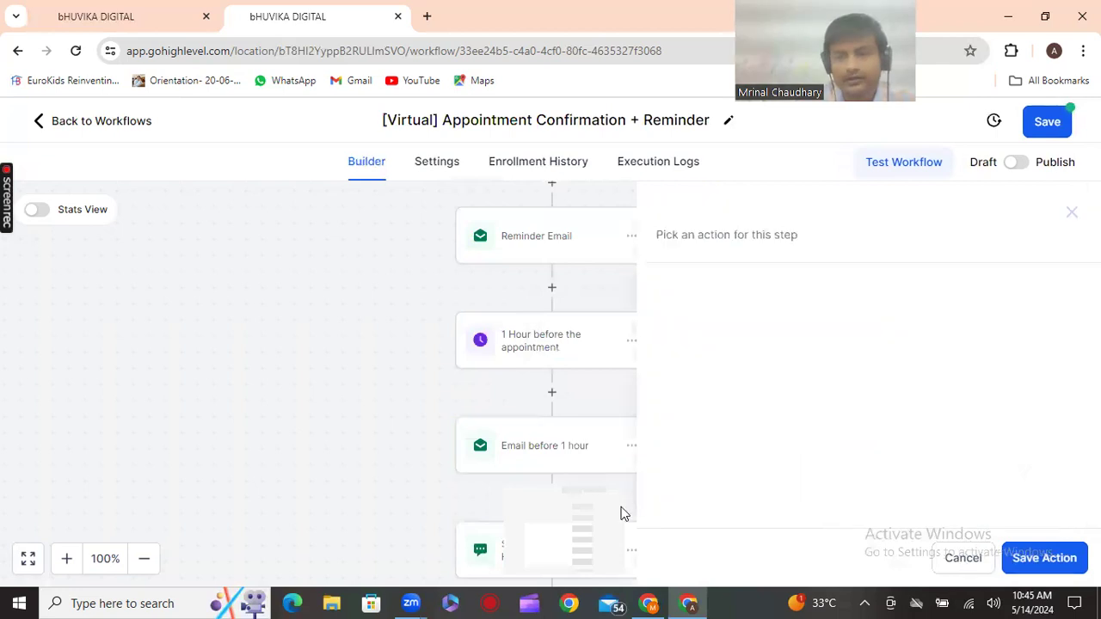
scroll(594, 500, "down", 2)
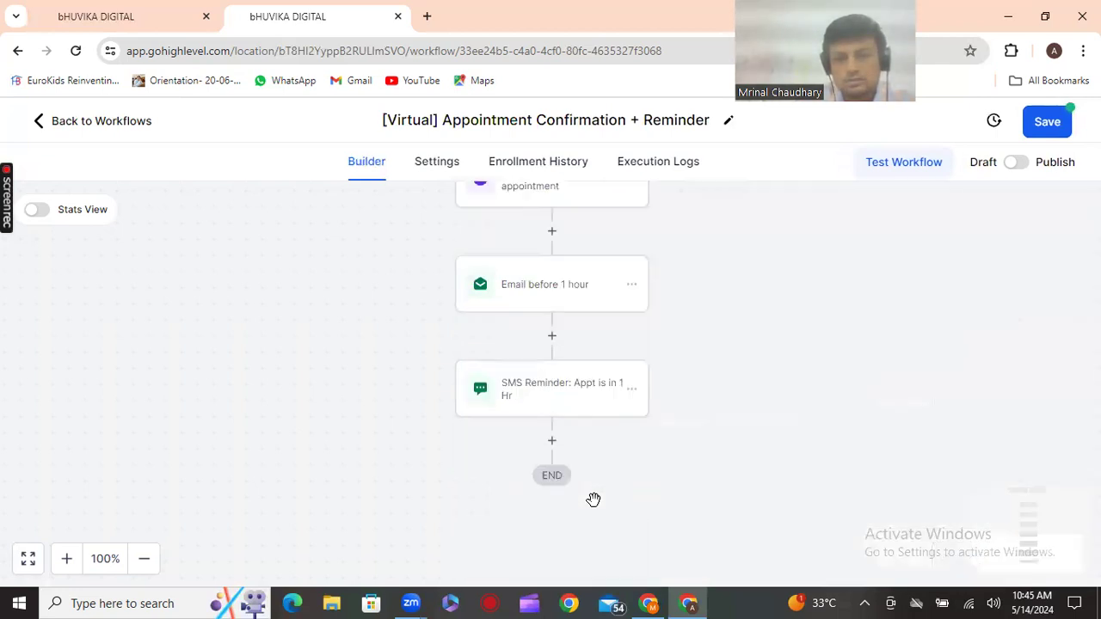
scroll(593, 494, "up", 3)
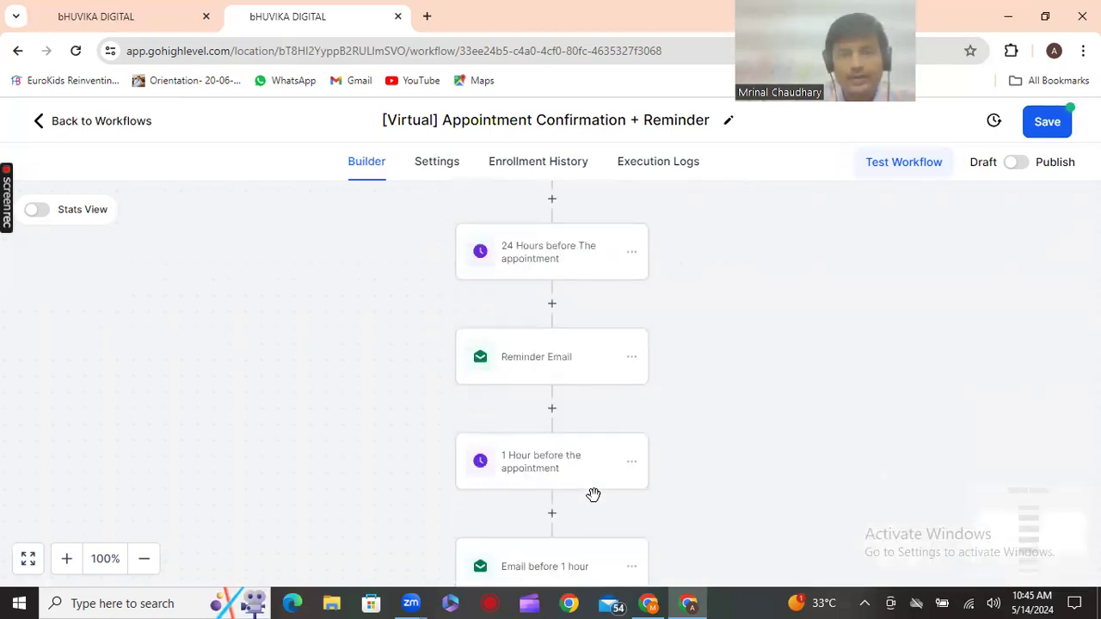
scroll(592, 494, "up", 2)
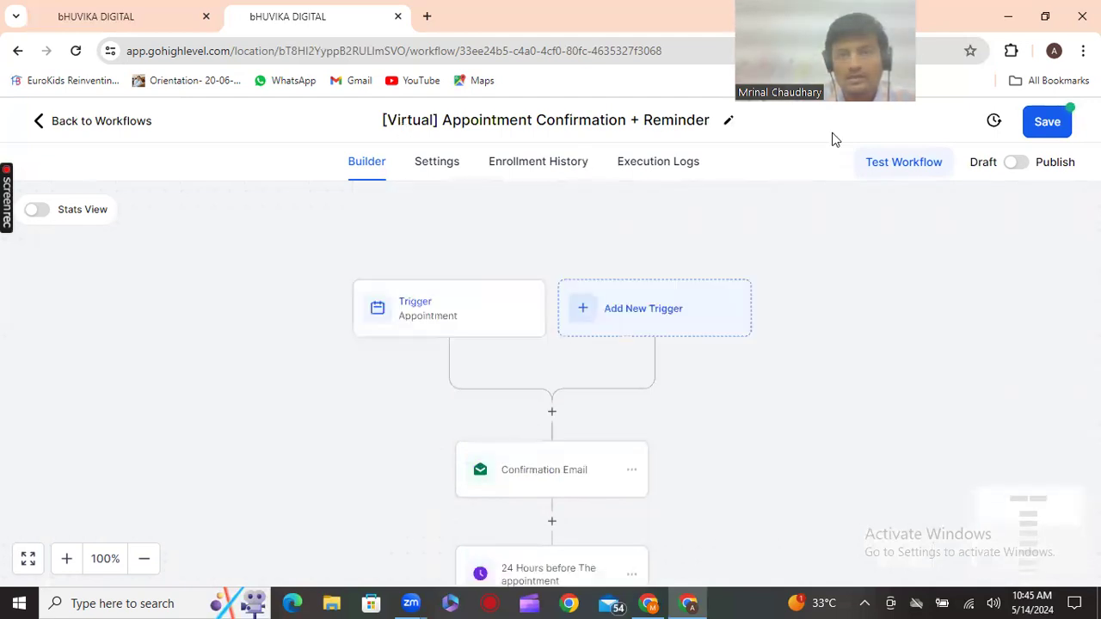
left_click(1058, 123)
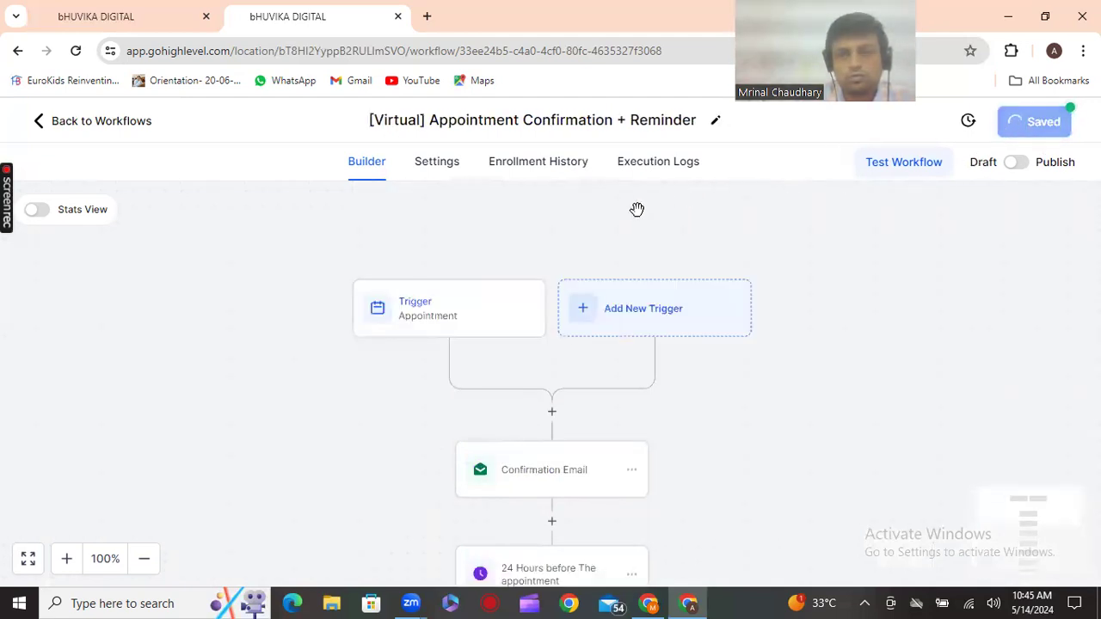
Return to the workflow list and create a new workflow from the 'Recipe: No-Show Nurture' template
left_click(49, 123)
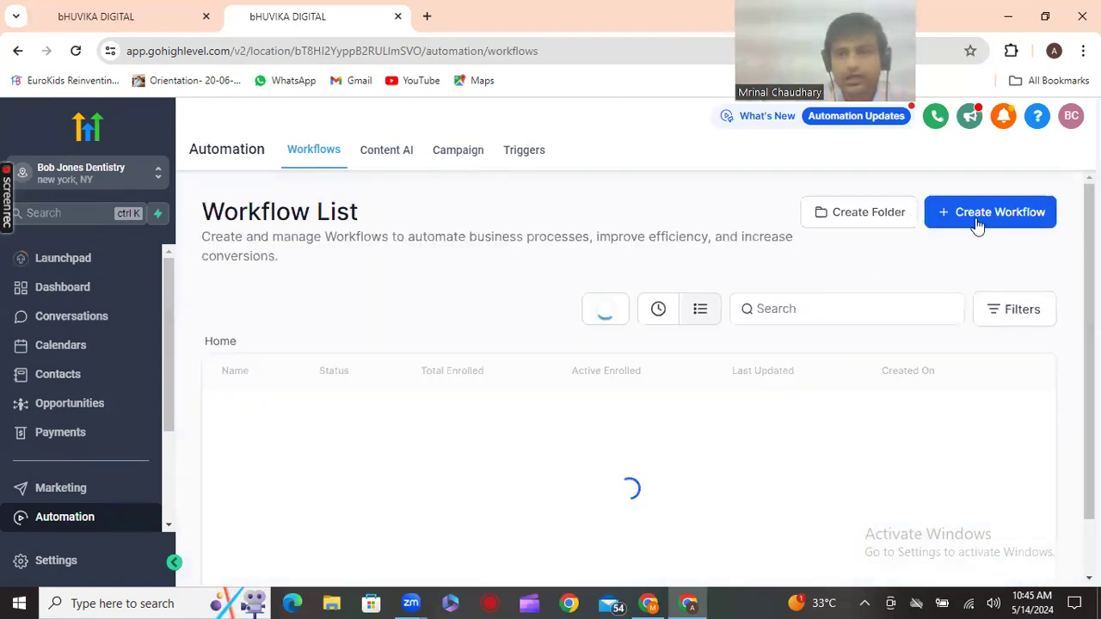
left_click(984, 221)
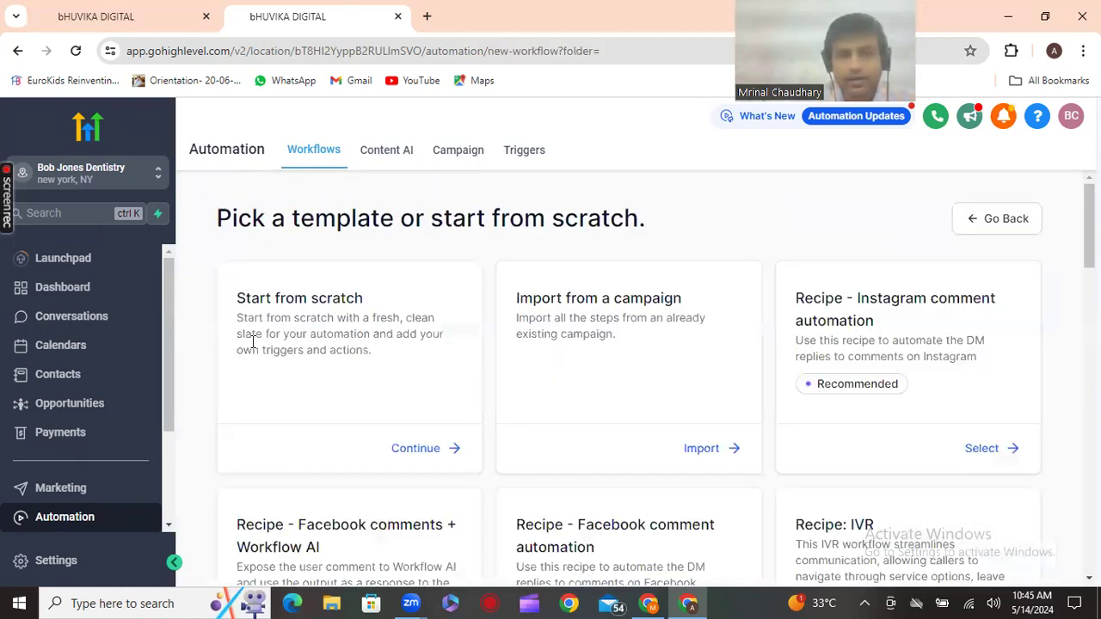
scroll(469, 339, "down", 1)
scroll(469, 339, "down", 2)
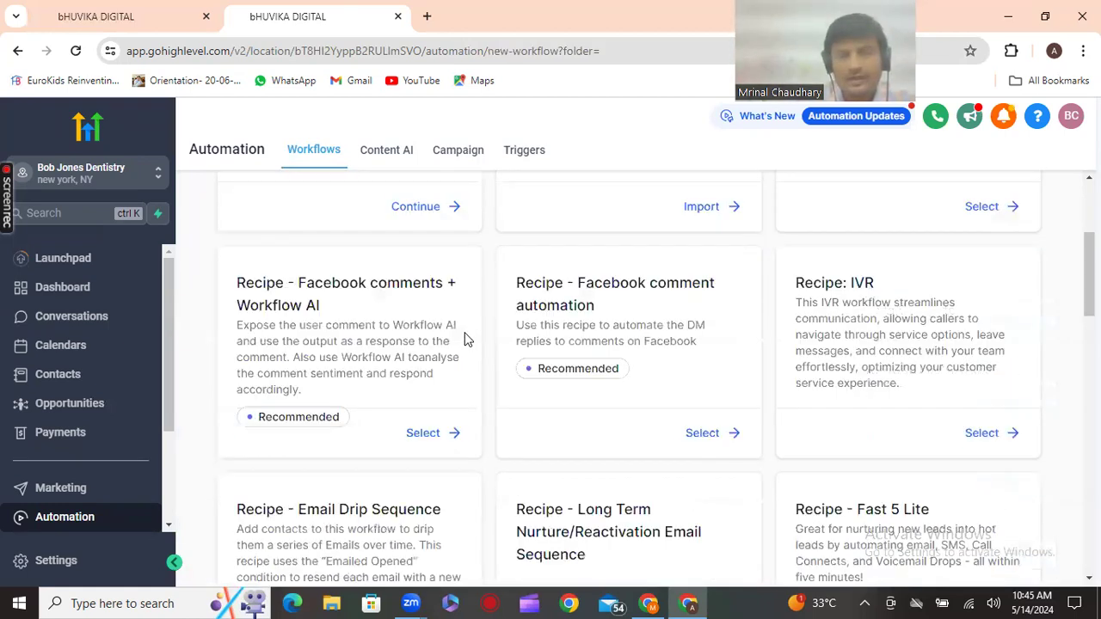
scroll(684, 286, "down", 1)
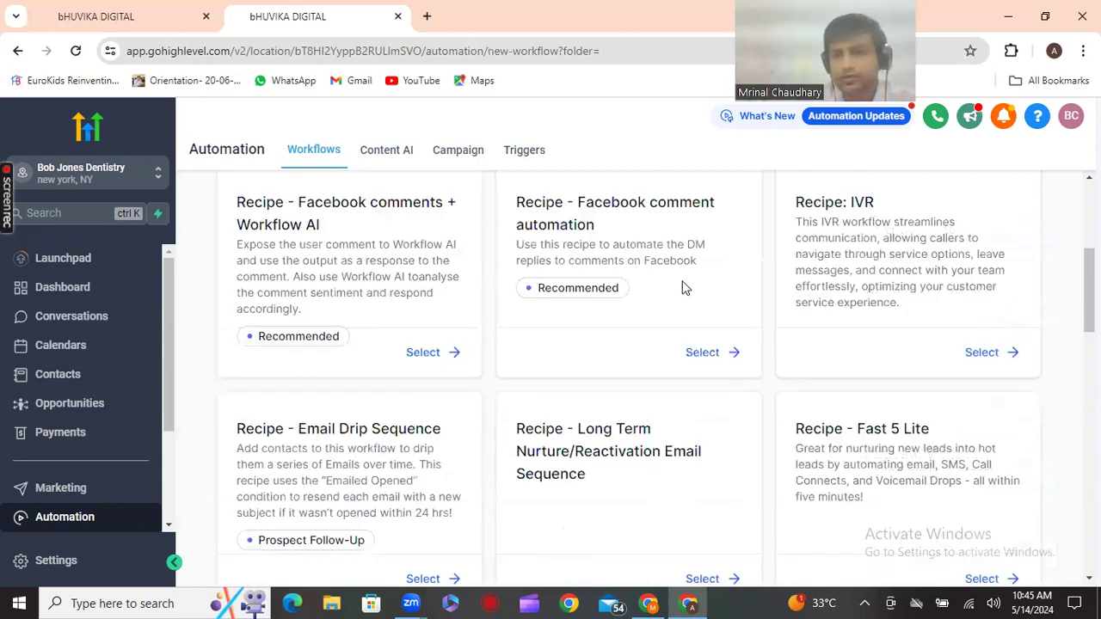
scroll(686, 286, "down", 2)
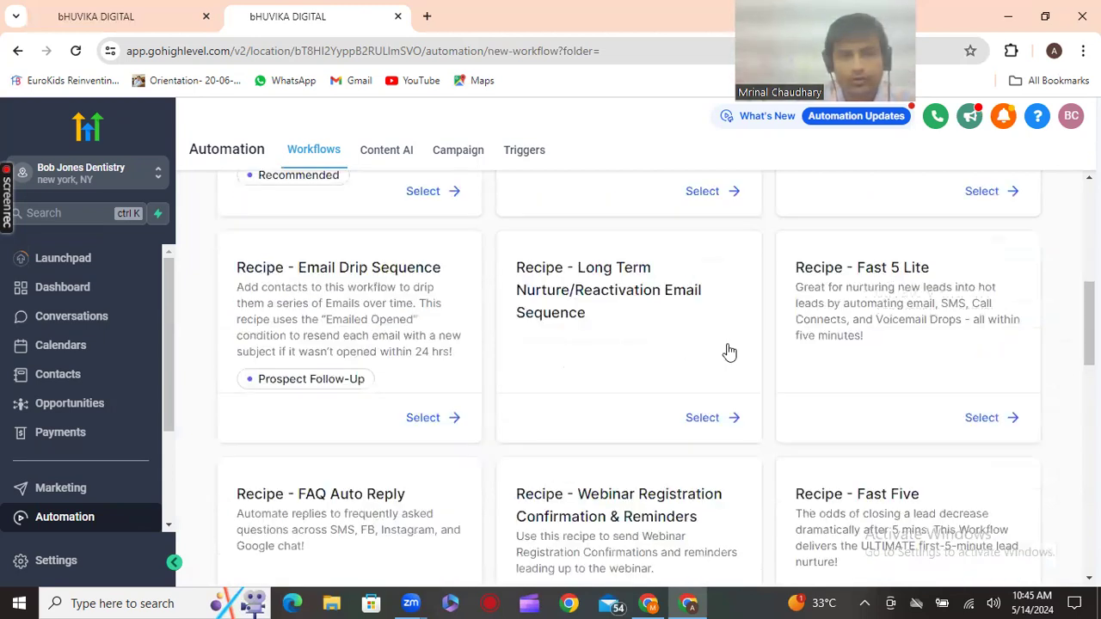
scroll(673, 355, "down", 3)
scroll(673, 354, "down", 1)
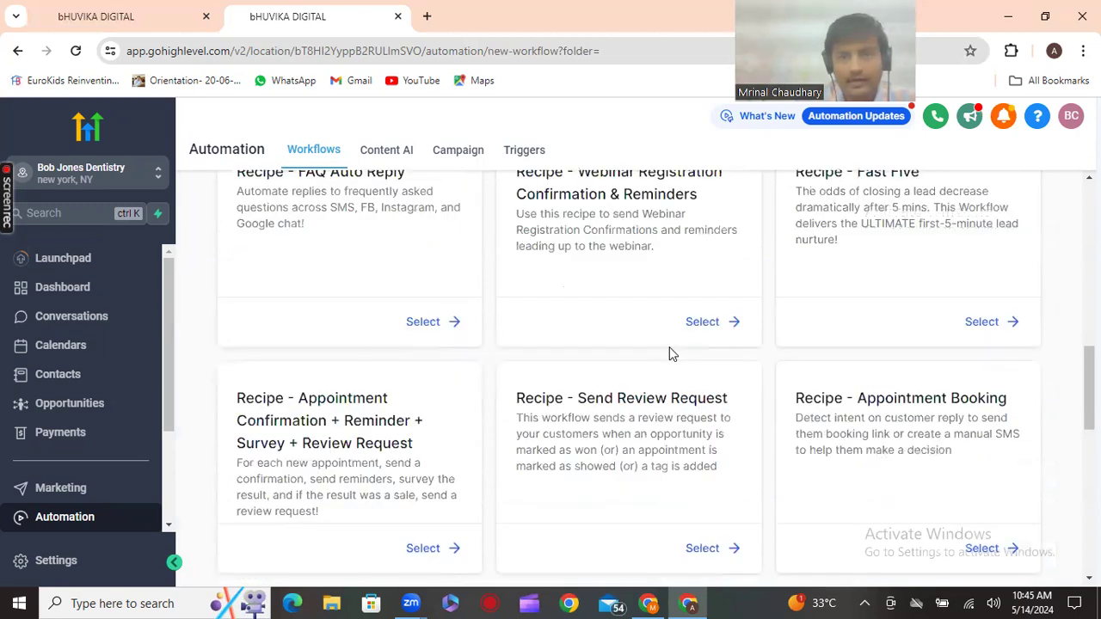
scroll(663, 342, "up", 1)
scroll(663, 343, "down", 4)
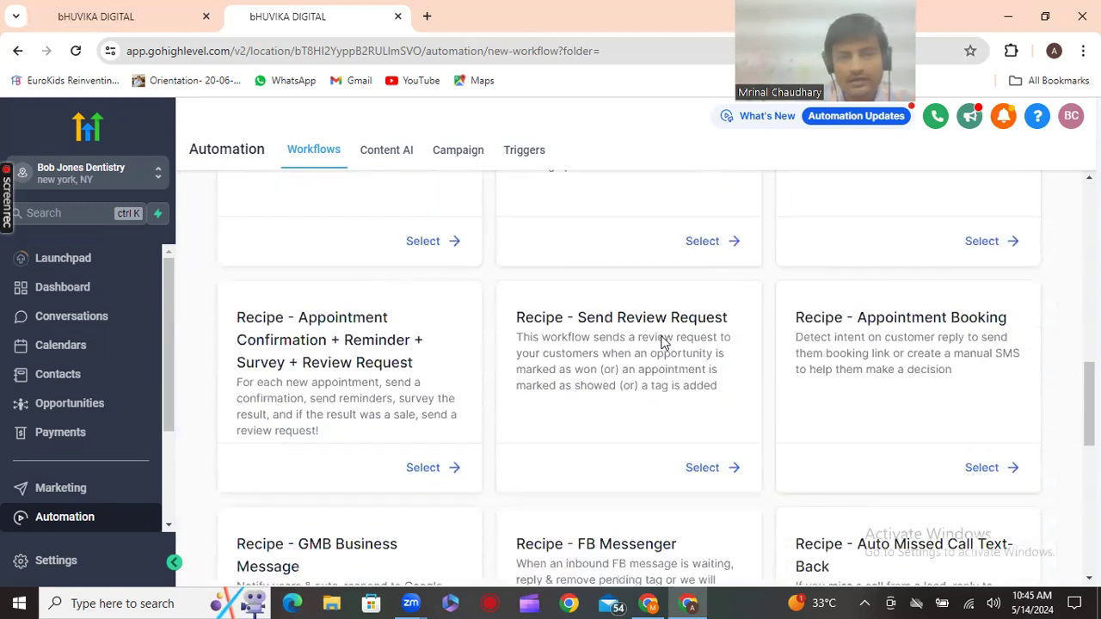
scroll(637, 345, "up", 1)
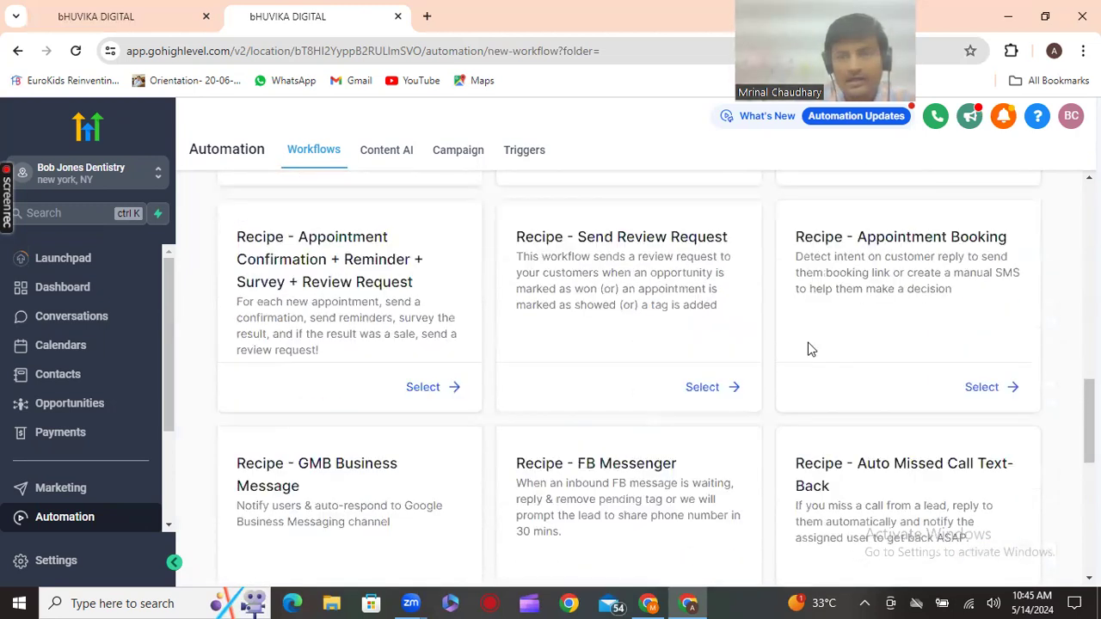
scroll(808, 348, "down", 1)
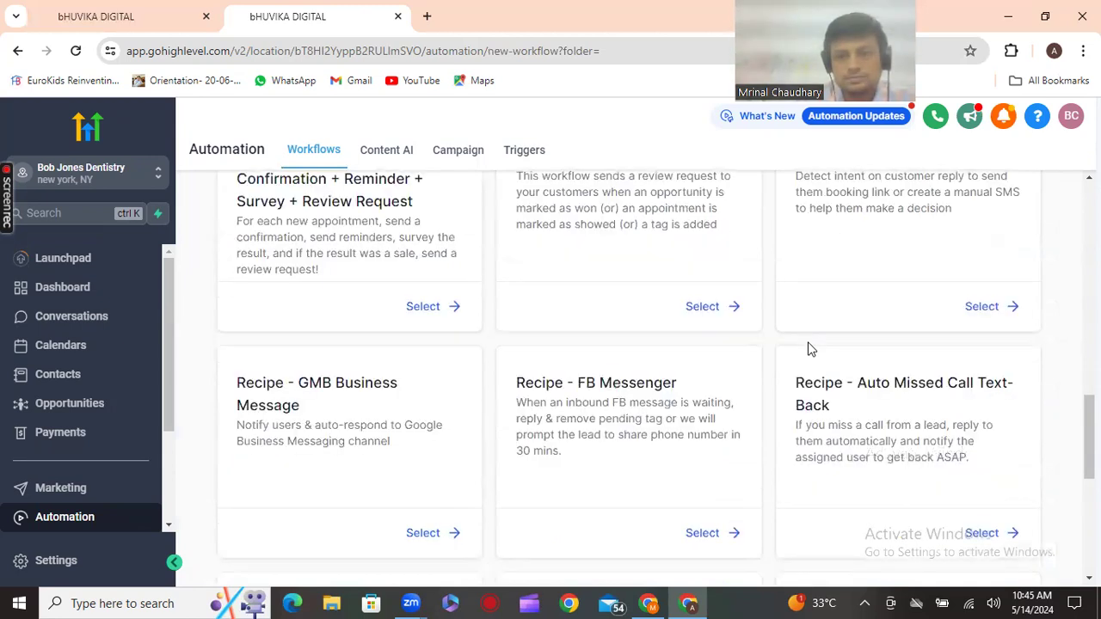
scroll(809, 348, "down", 1)
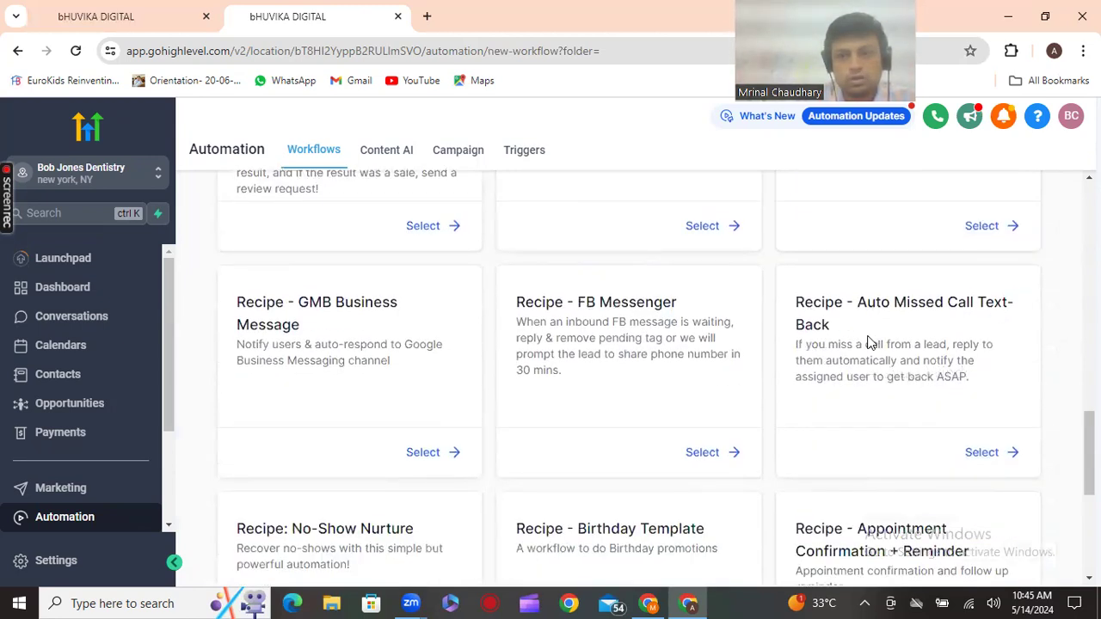
scroll(542, 399, "down", 3)
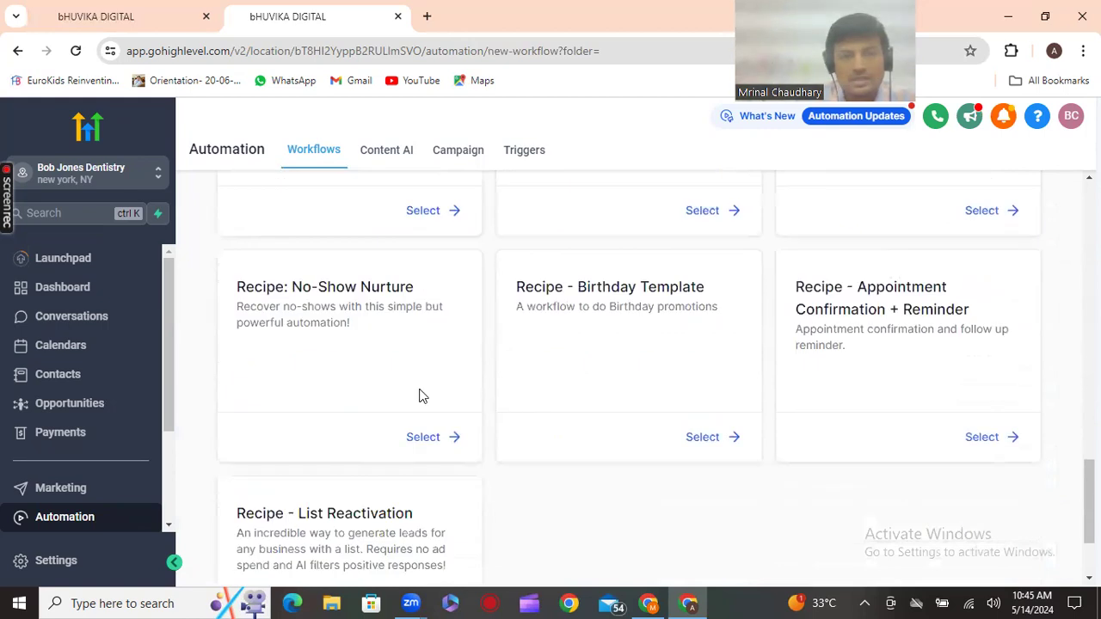
left_click(422, 441)
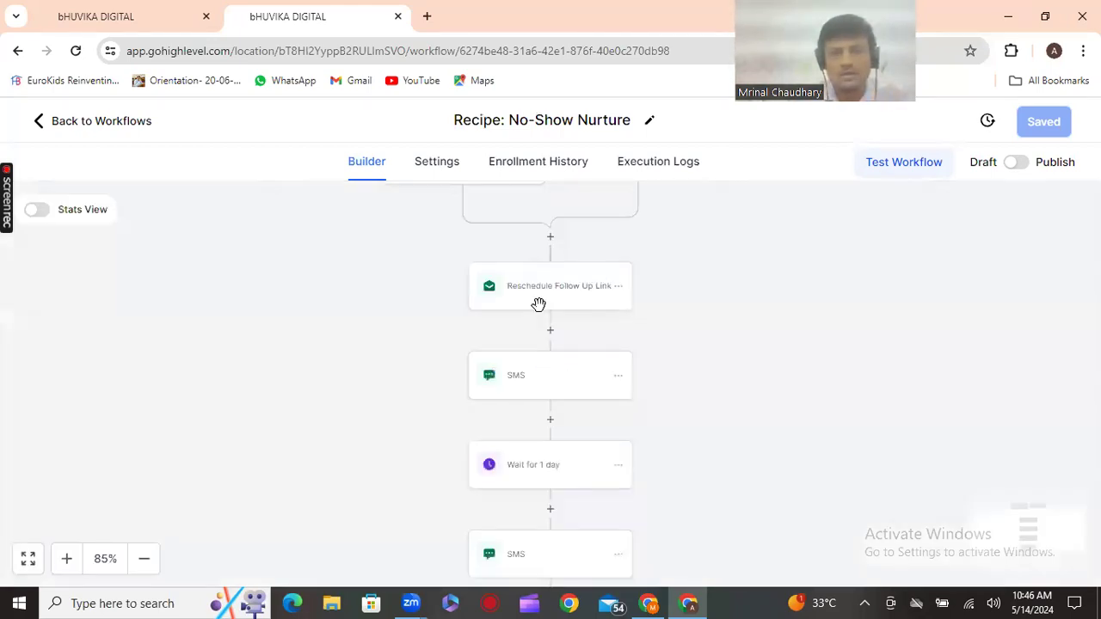
Add an In calendar filter limiting the no-show trigger to one specific calendar, and save it
scroll(491, 276, "up", 1)
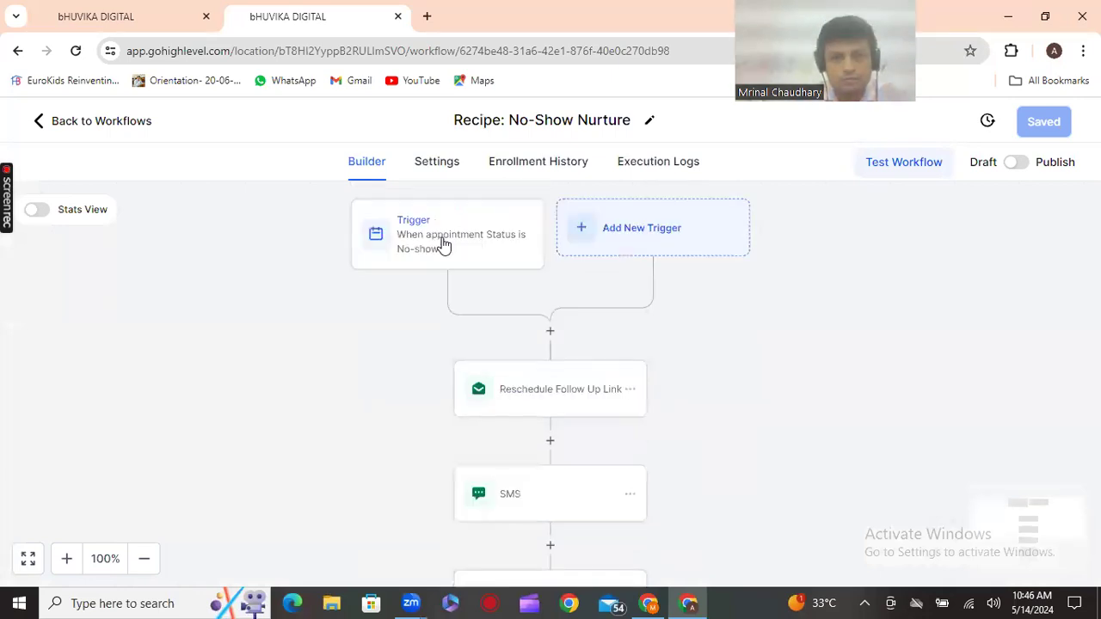
left_click(508, 254)
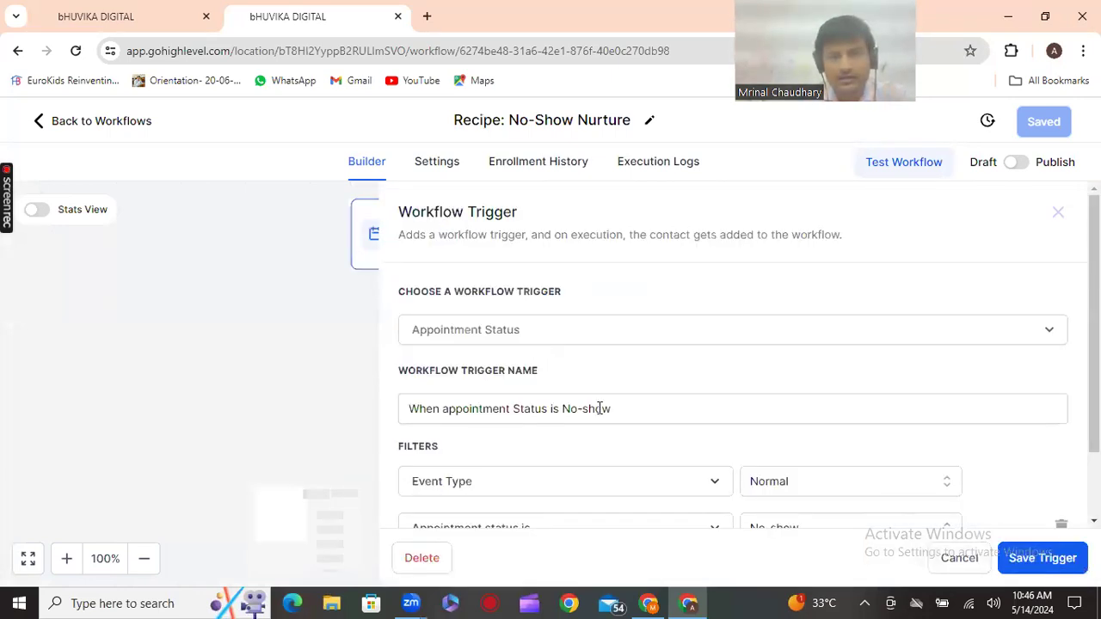
scroll(633, 415, "down", 1)
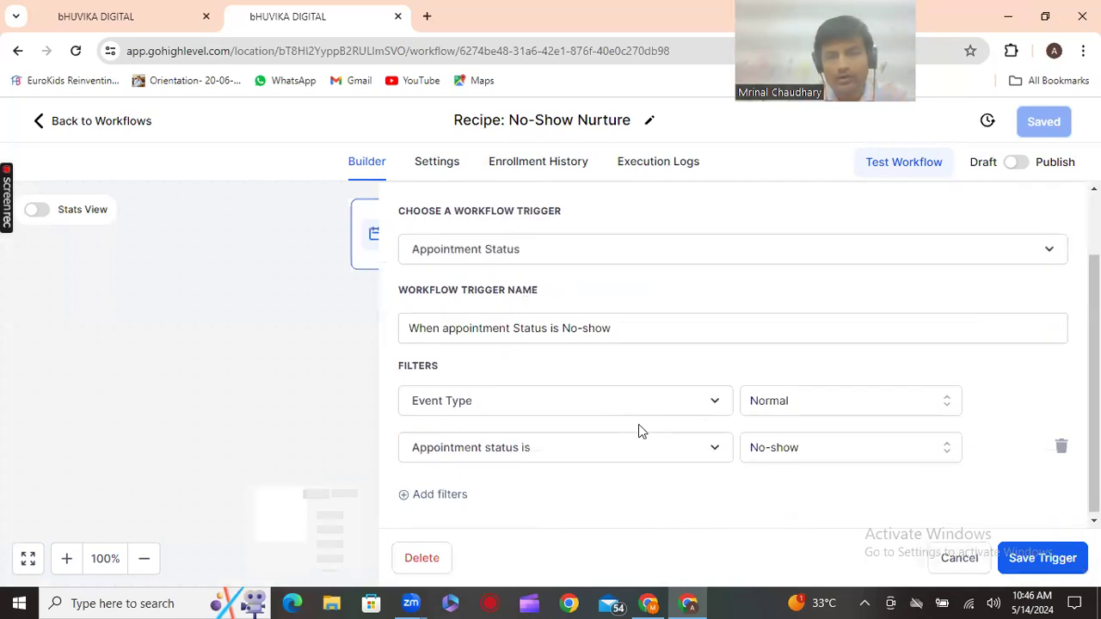
left_click(437, 498)
left_click(509, 494)
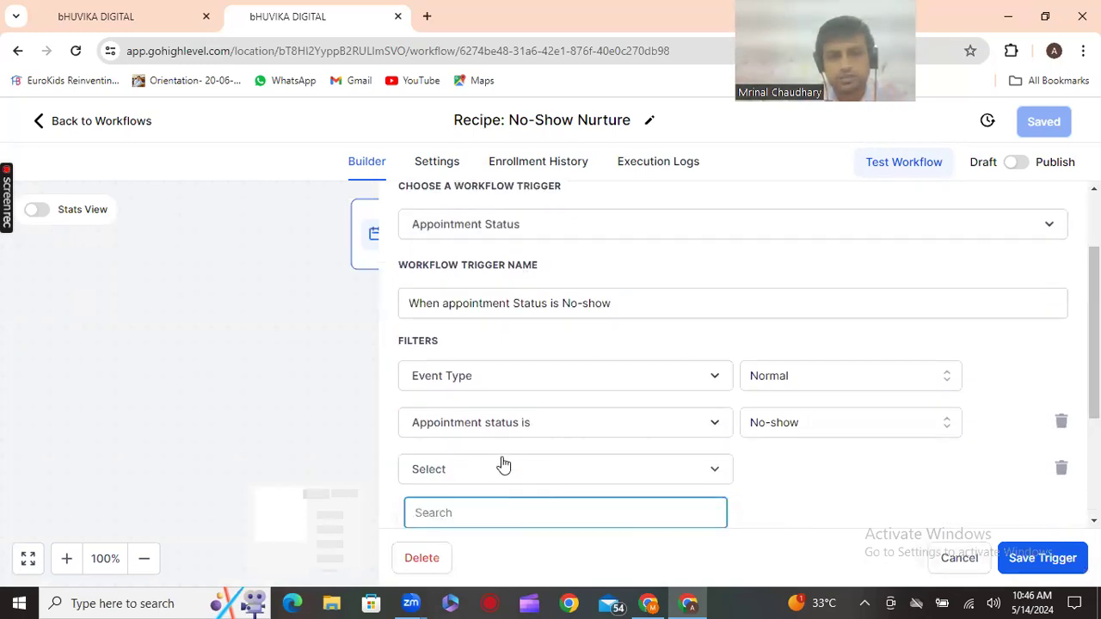
left_click(456, 453)
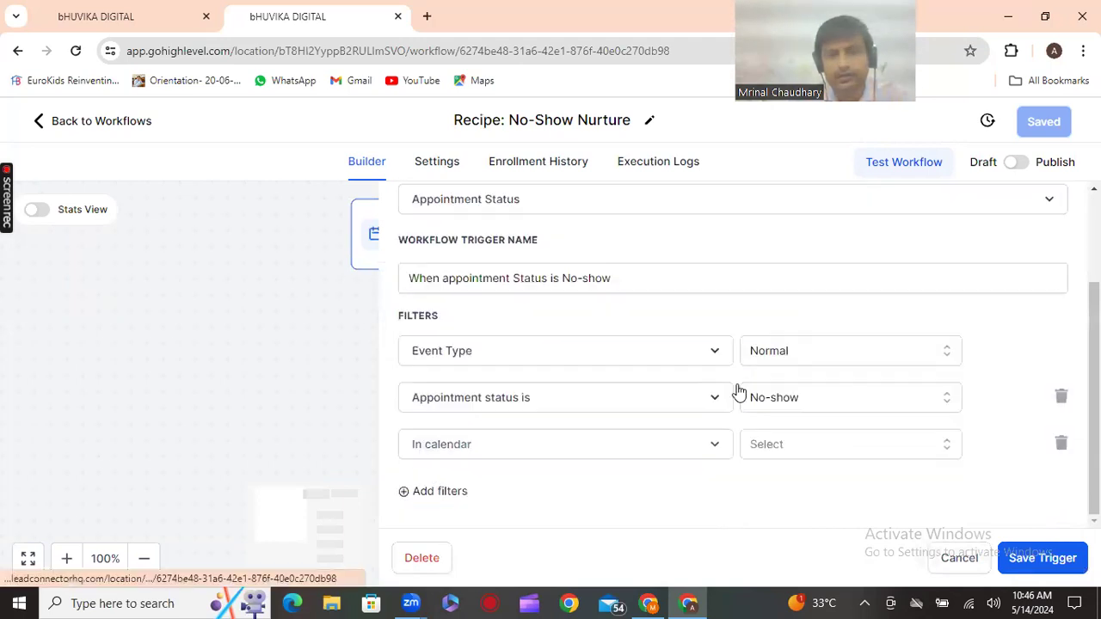
left_click(841, 444)
left_click(811, 484)
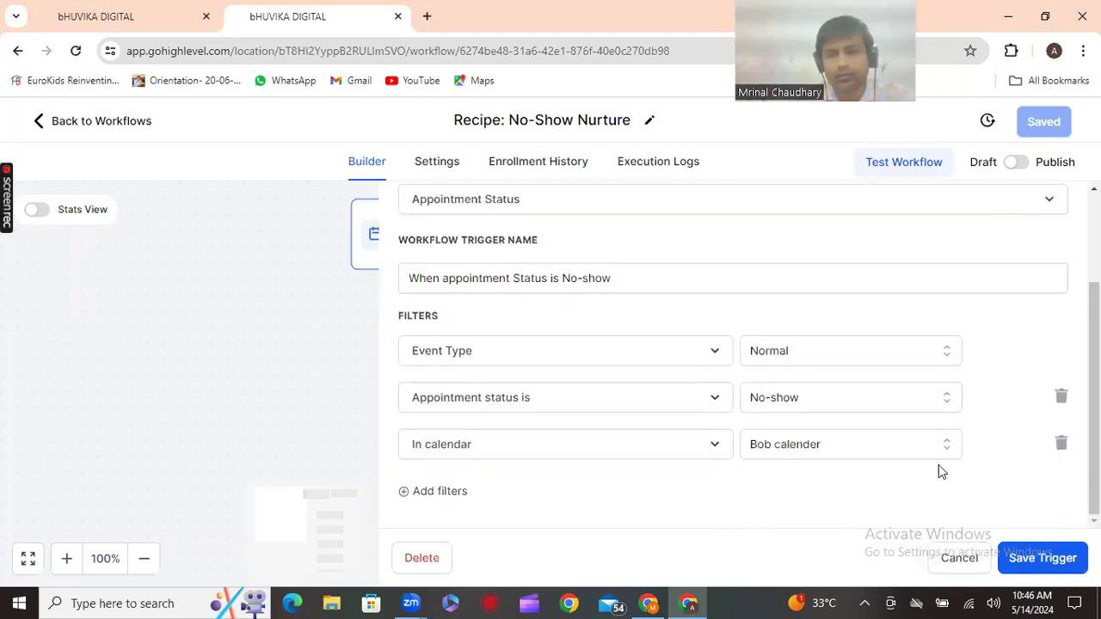
left_click(260, 388)
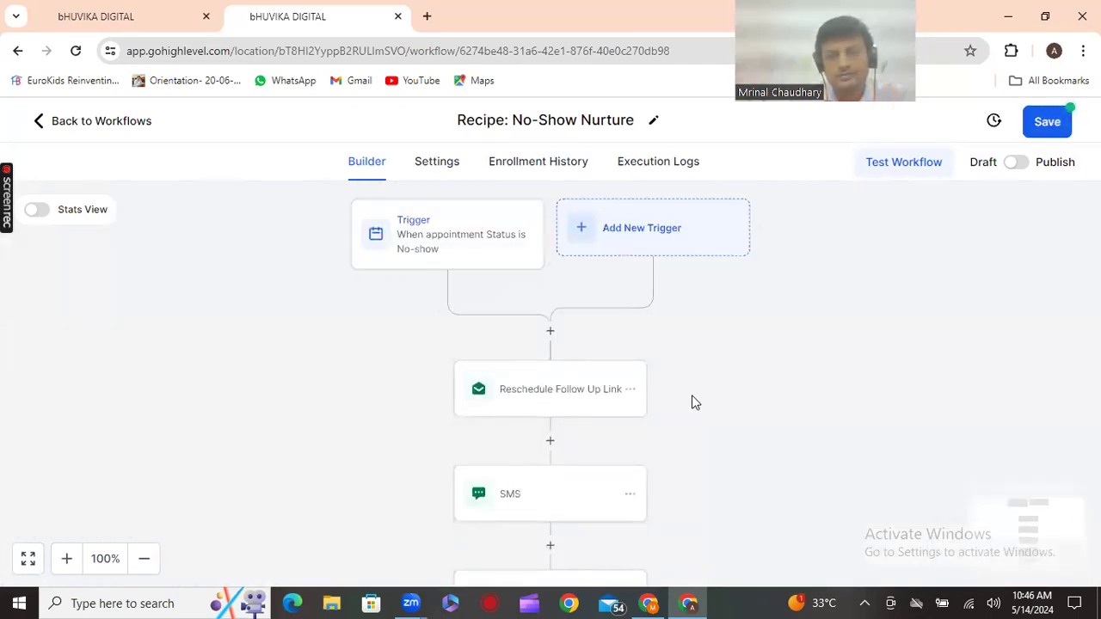
left_click(637, 398)
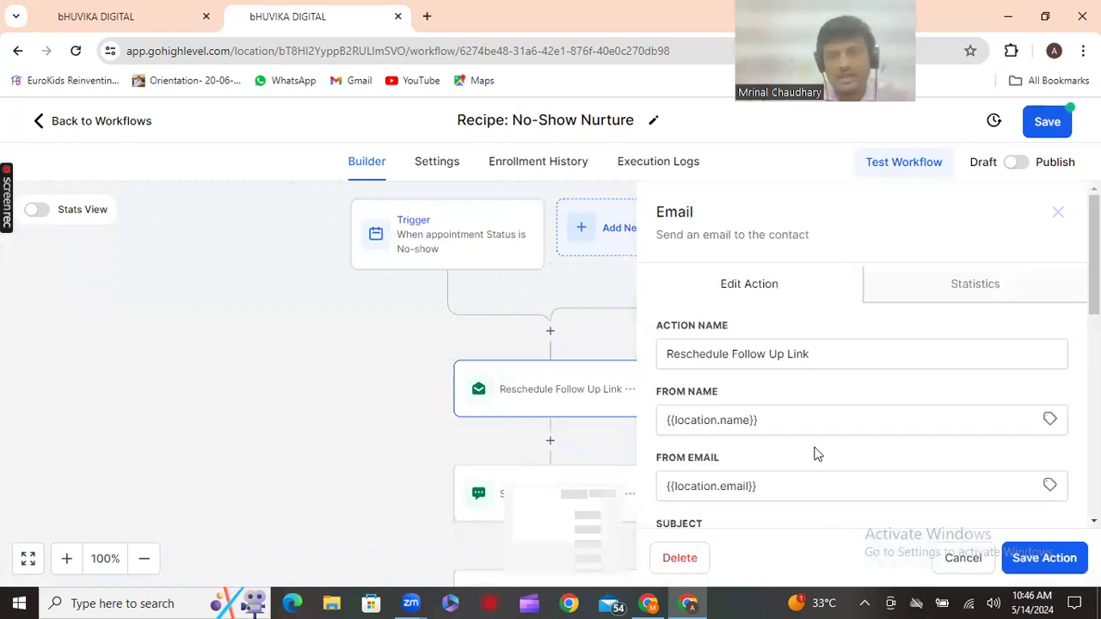
Delete the '(Insert Calendar Link Here!)' placeholder from the Reschedule Follow Up Link email body
scroll(817, 454, "down", 2)
scroll(818, 455, "down", 1)
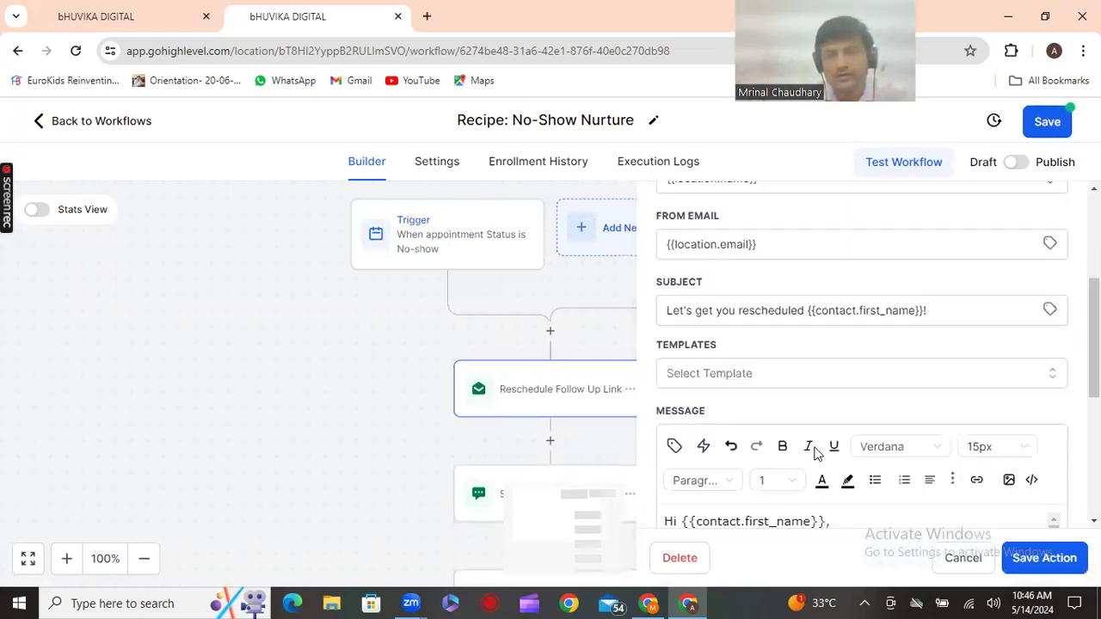
scroll(817, 454, "down", 1)
scroll(815, 448, "down", 1)
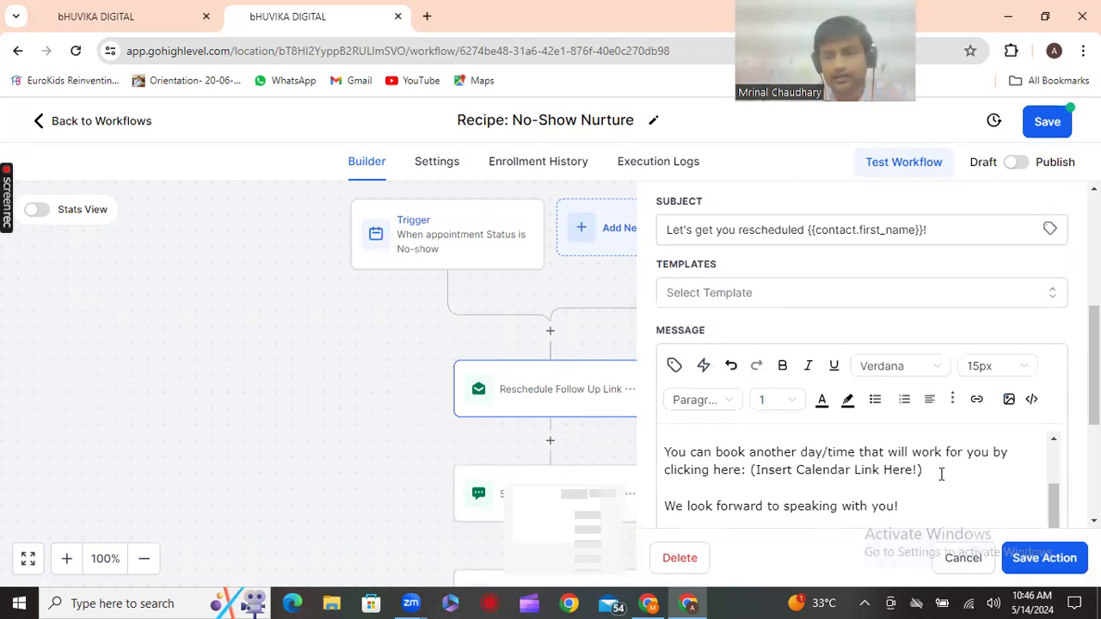
left_click_drag(926, 471, 754, 476)
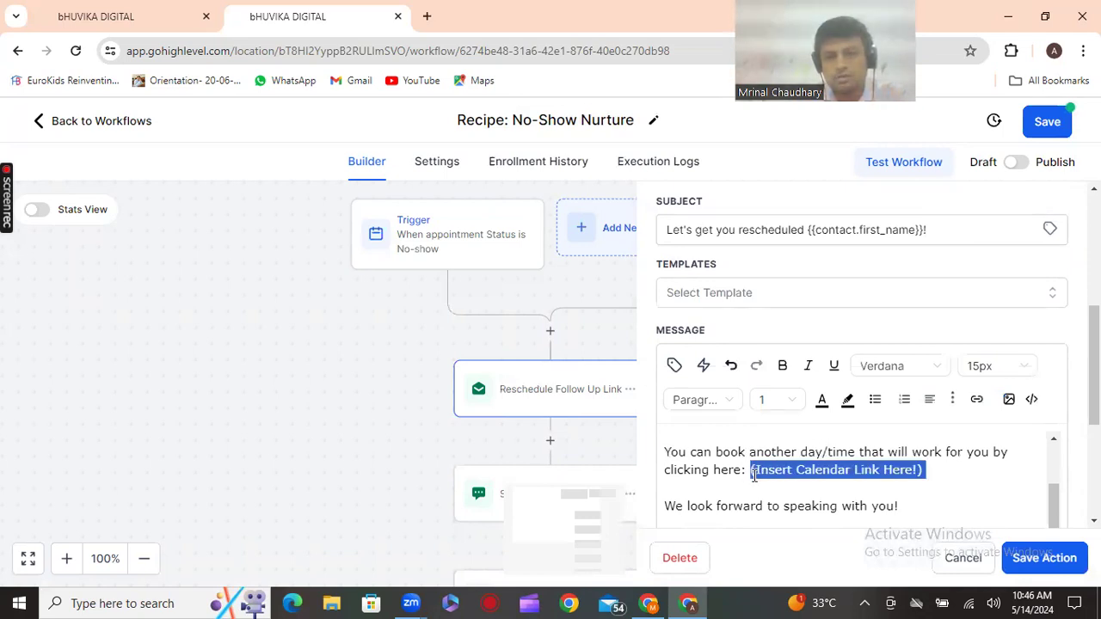
left_click(674, 365)
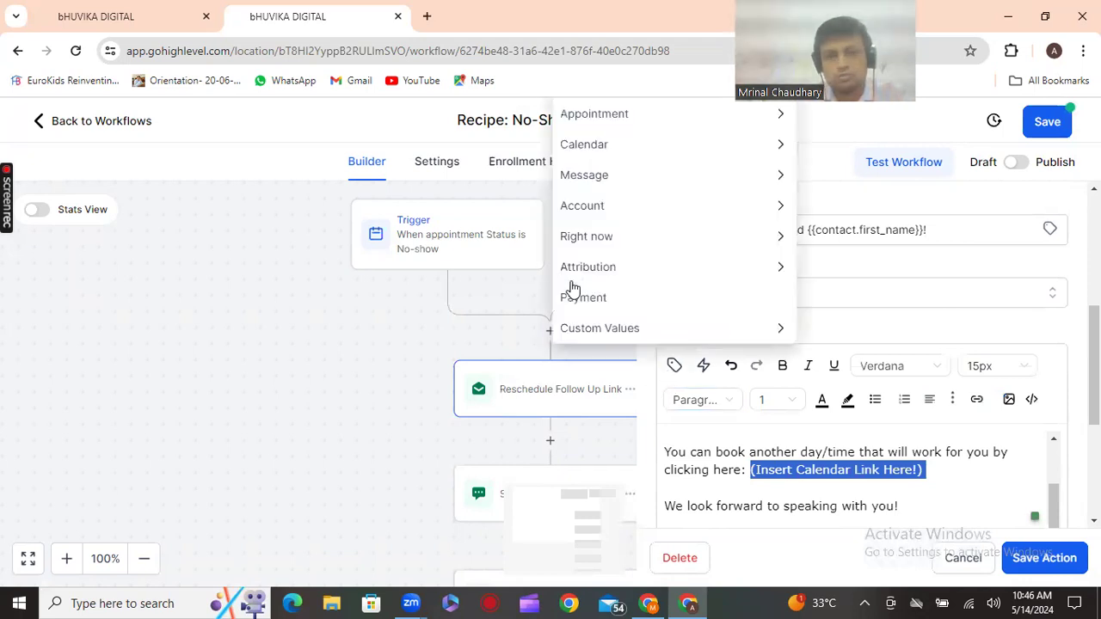
left_click(600, 328)
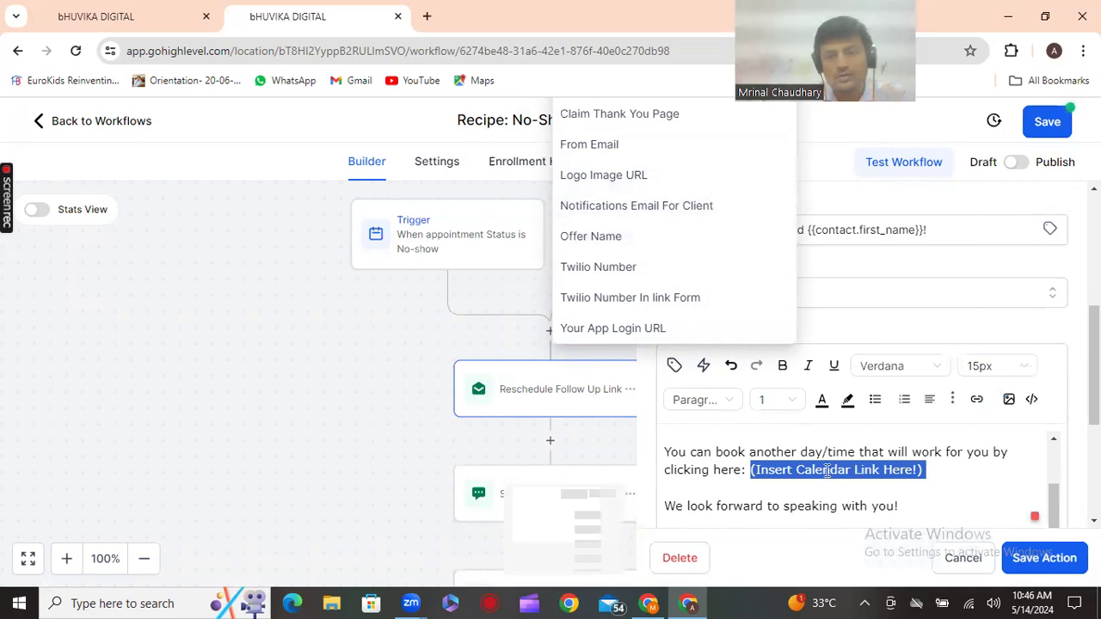
left_click(675, 366)
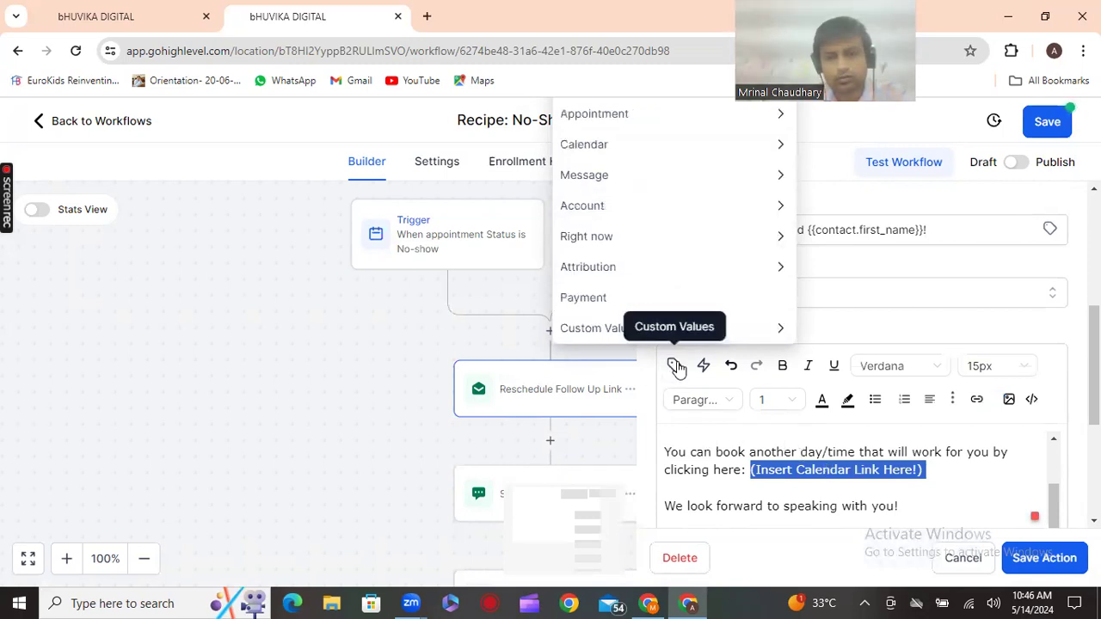
left_click(657, 328)
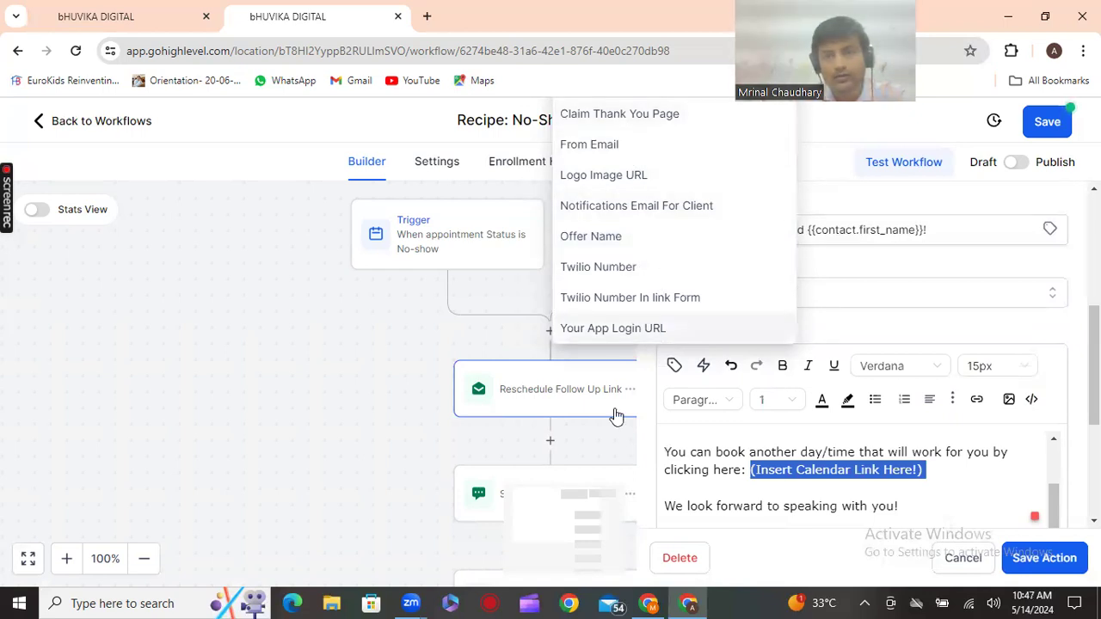
left_click(790, 469)
left_click_drag(1000, 473, 749, 478)
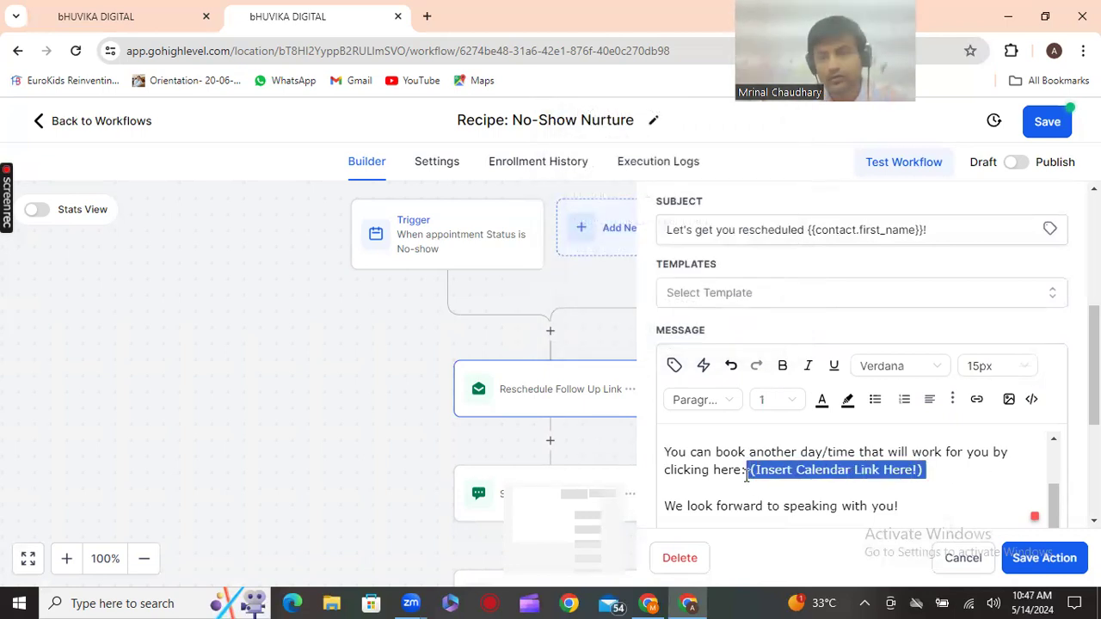
key("BackSpace")
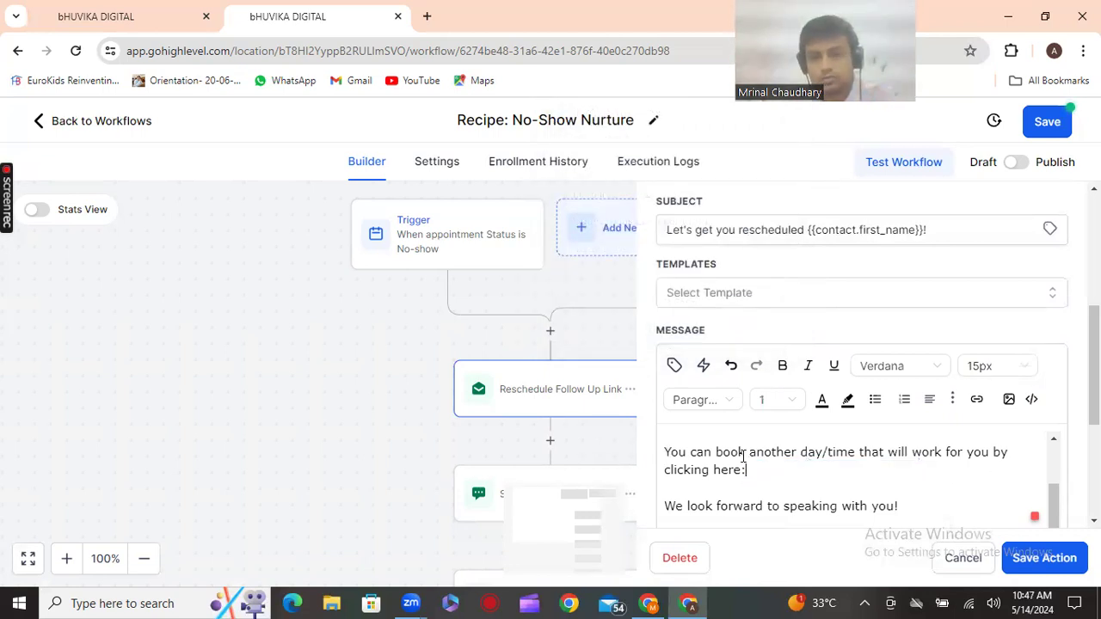
Insert the Notifications Email For Client custom value, then delete it again
left_click(674, 366)
left_click(664, 325)
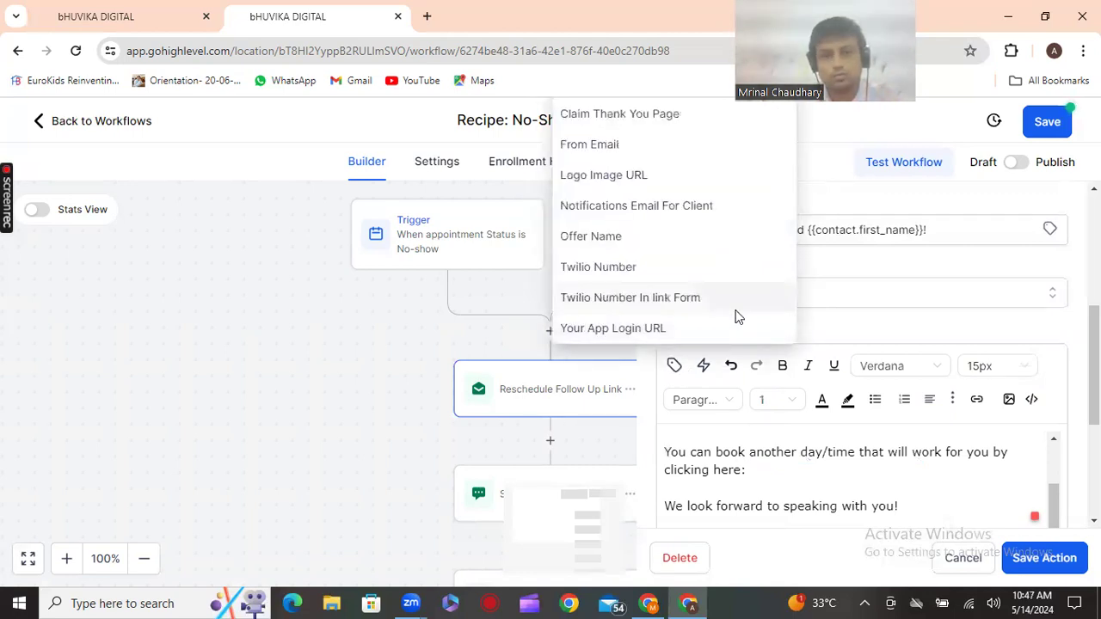
left_click(753, 204)
key("shift+Left")
key("shift+Left")
key("shift+Left")
key("shift+Left")
key("Right")
left_click(675, 489, "shift")
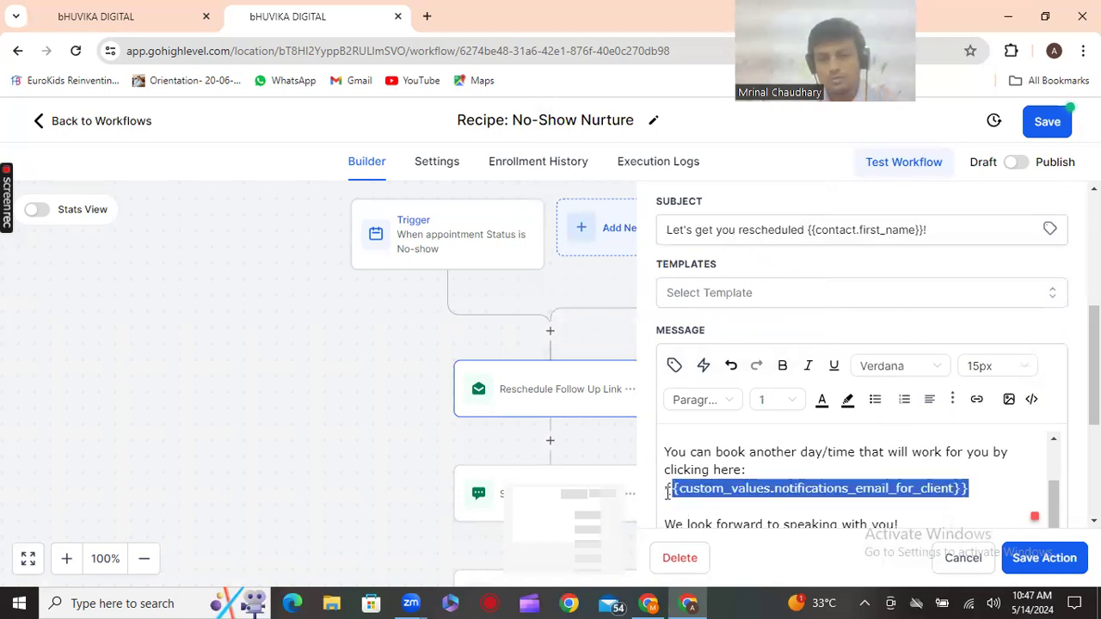
left_click_drag(975, 490, 661, 497)
key("BackSpace")
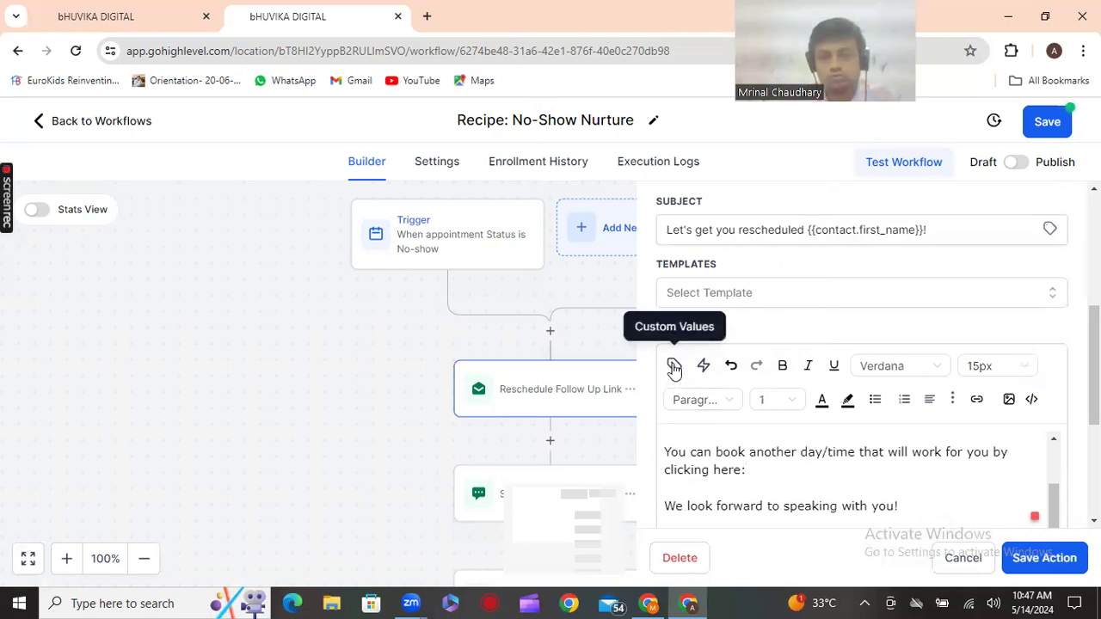
Apply a saved email template from the Select Template list to the email
left_click(896, 297)
scroll(834, 401, "down", 10)
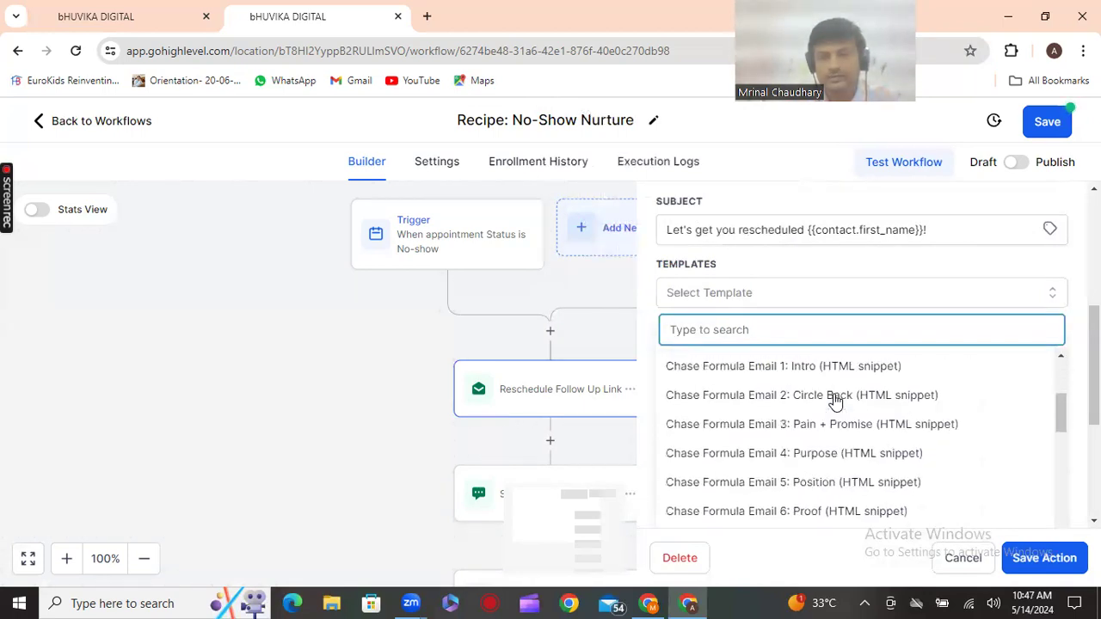
scroll(832, 397, "down", 8)
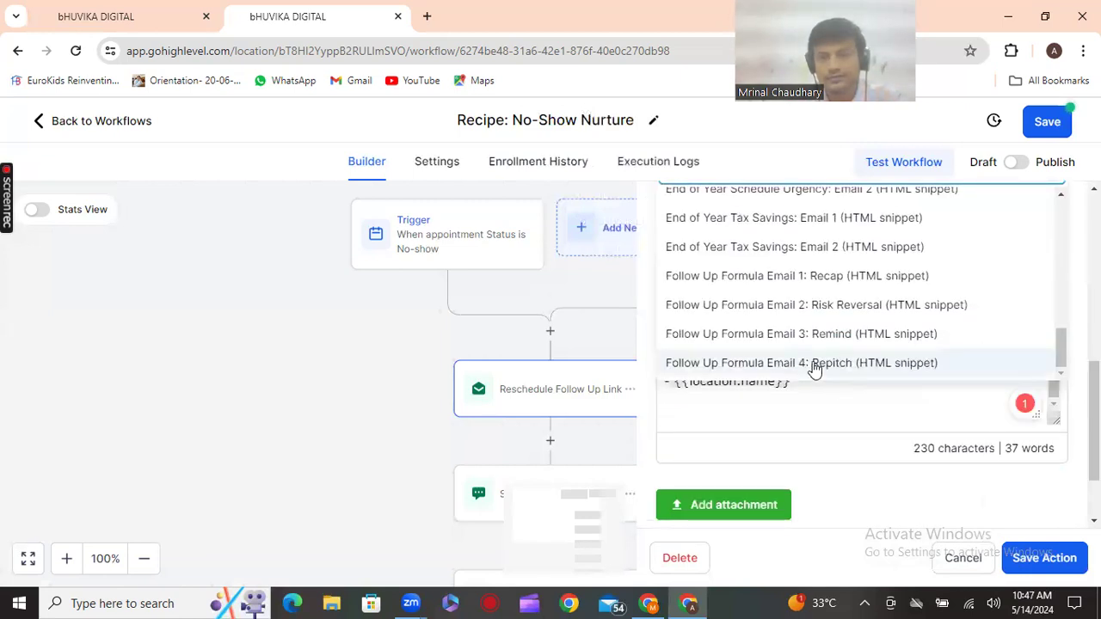
scroll(819, 371, "up", 8)
scroll(814, 369, "up", 2)
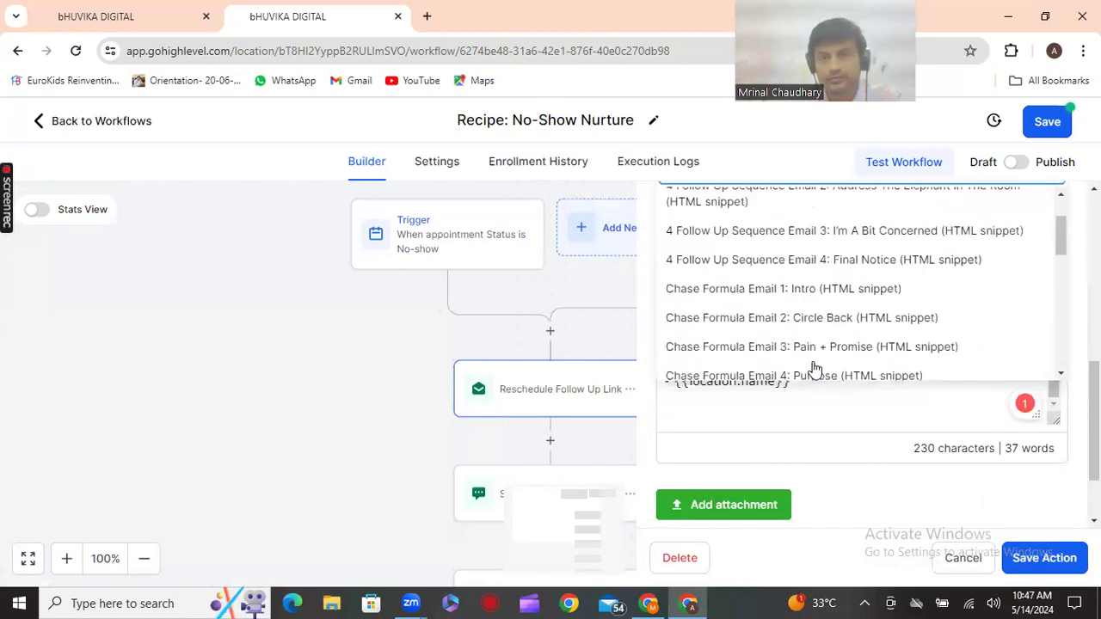
scroll(815, 368, "up", 2)
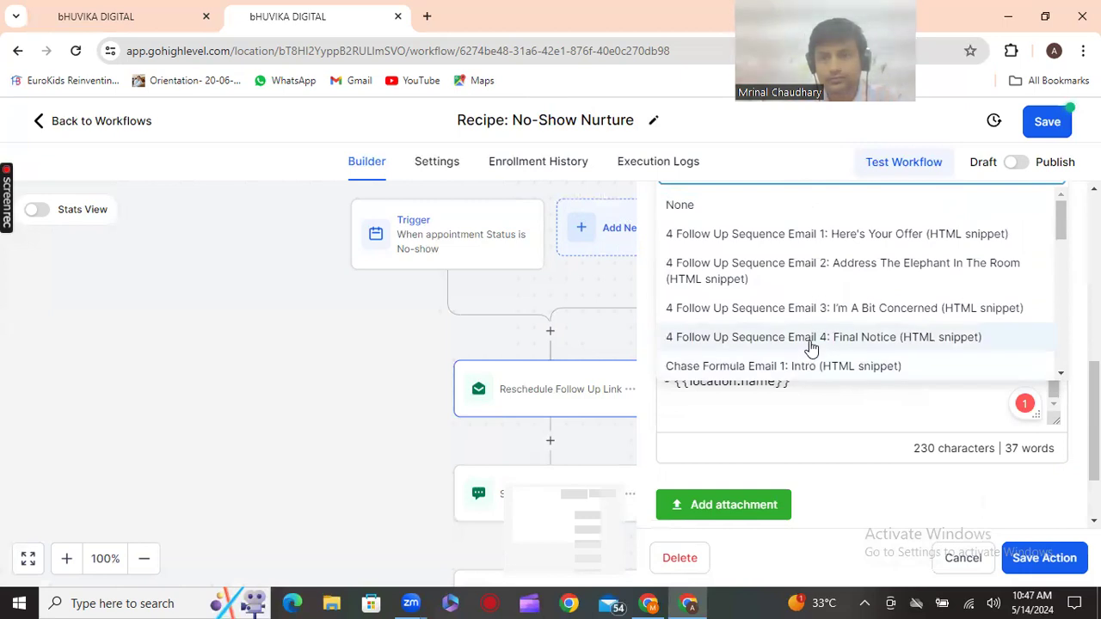
scroll(811, 353, "down", 2)
scroll(811, 347, "down", 5)
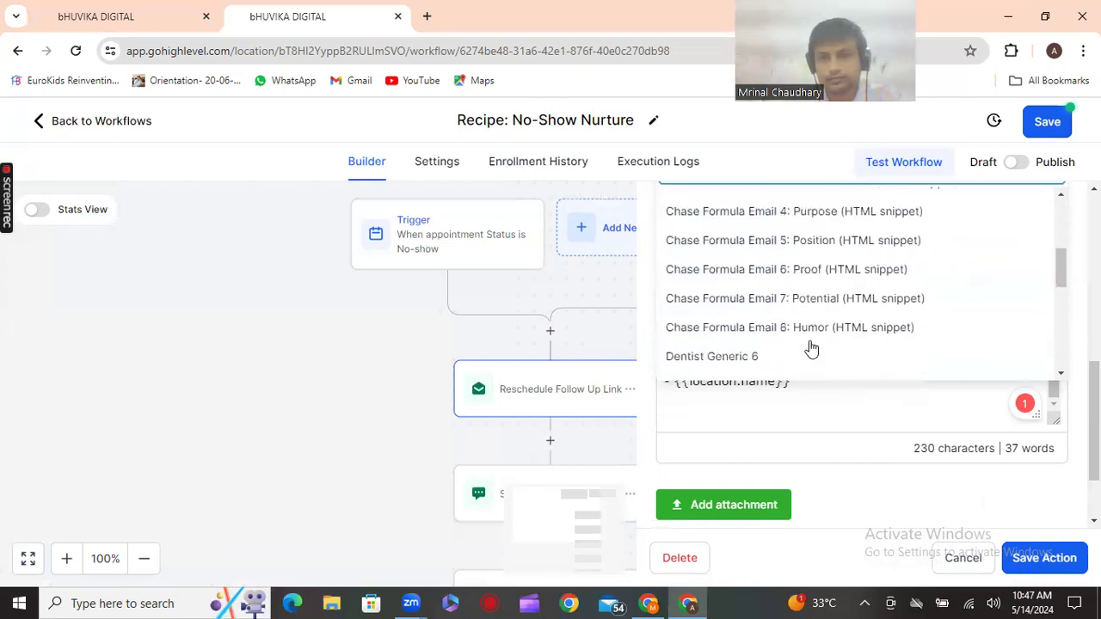
left_click(918, 364)
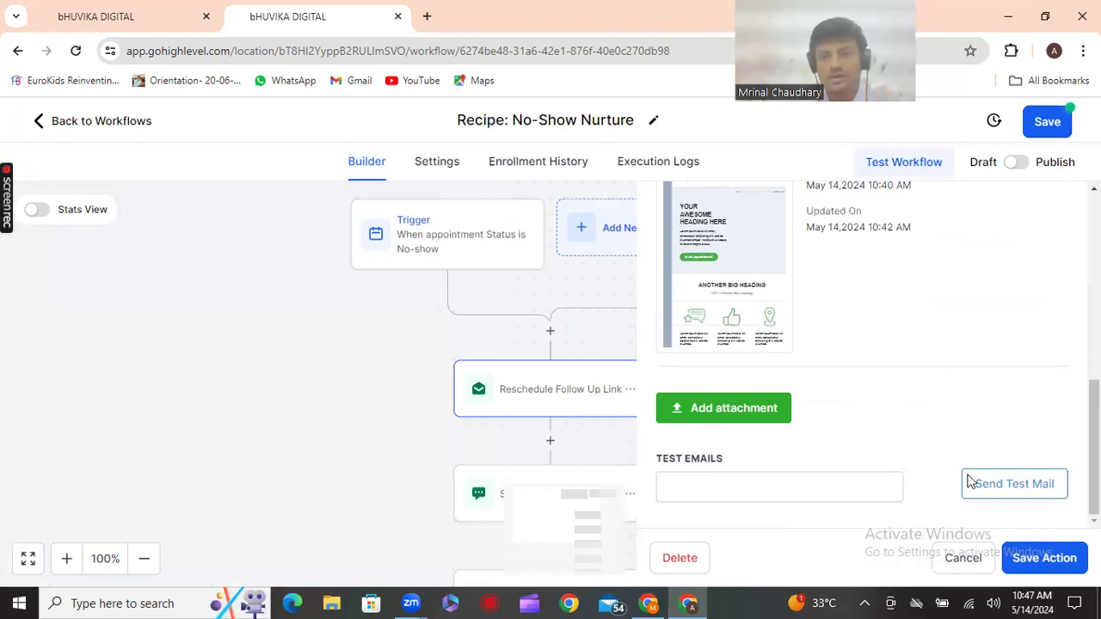
Close the email action and delete the SMS step with all actions after it
left_click(1042, 568)
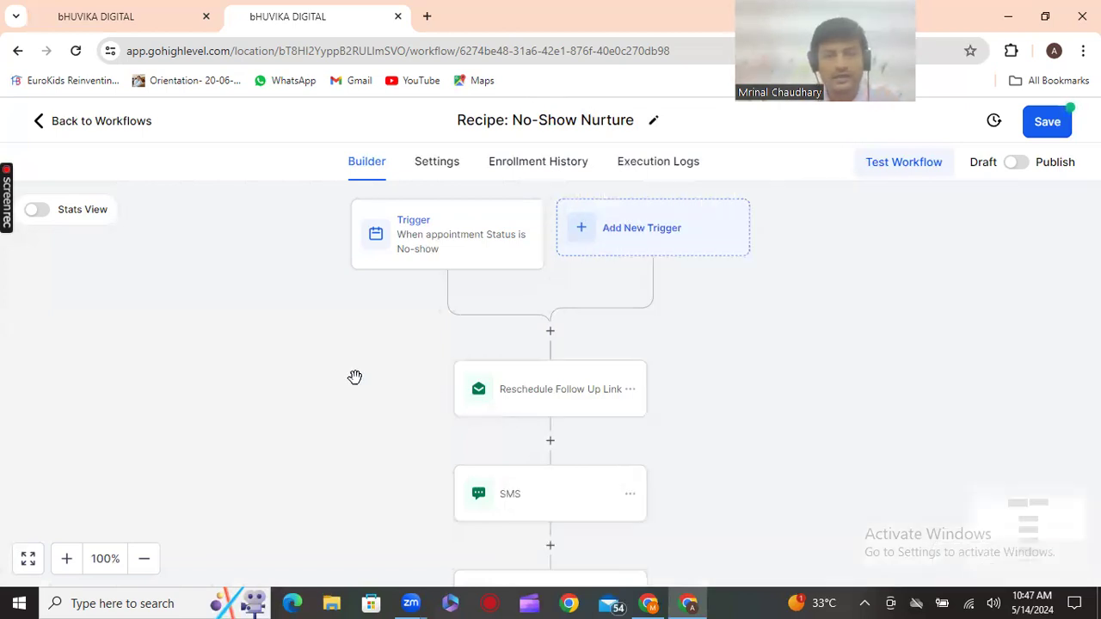
scroll(336, 389, "down", 5)
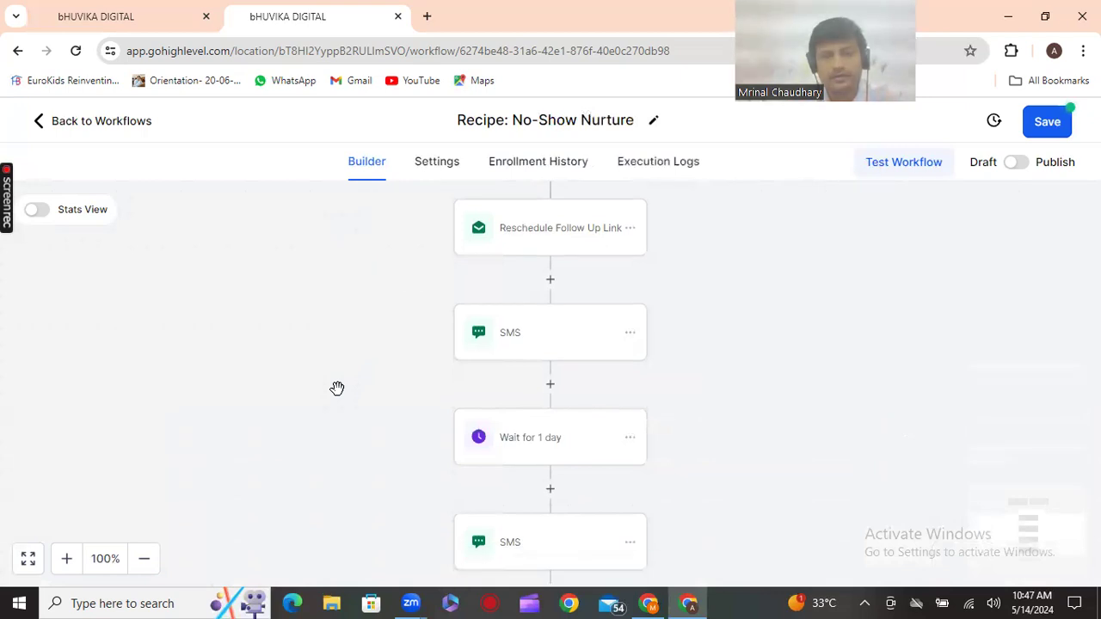
scroll(336, 388, "down", 1)
scroll(337, 389, "down", 1)
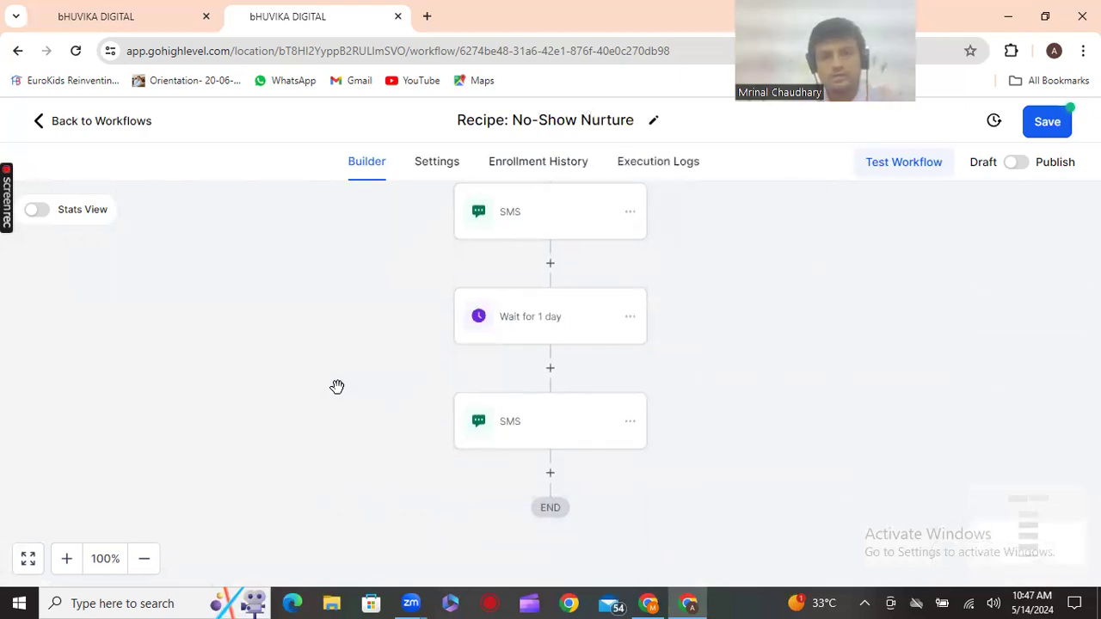
scroll(337, 387, "up", 2)
scroll(635, 348, "up", 1)
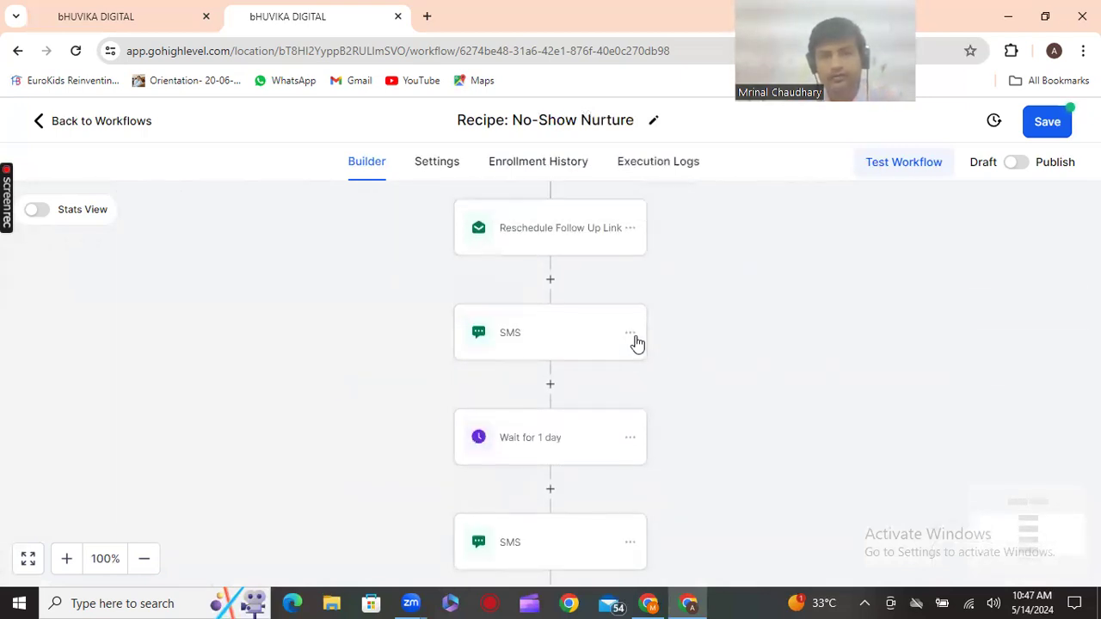
left_click(630, 333)
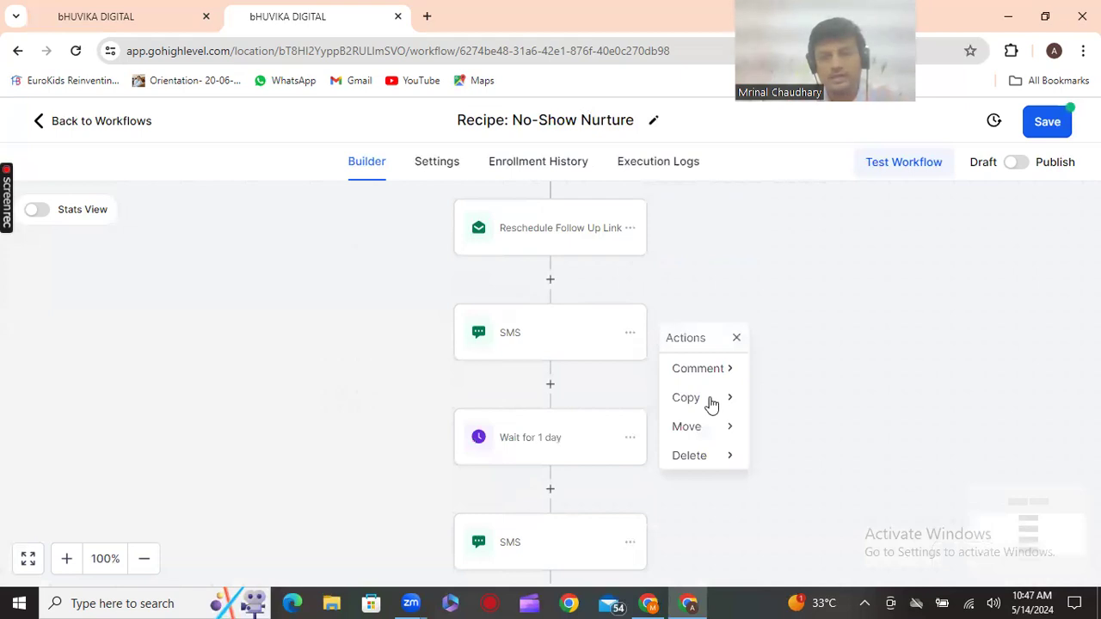
left_click(745, 461)
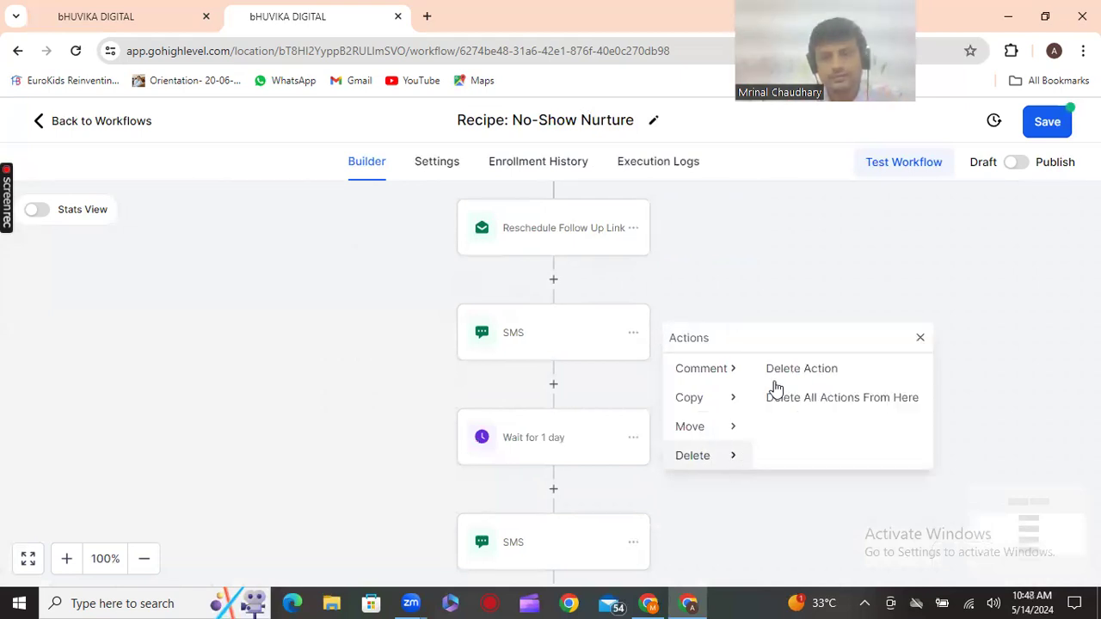
left_click(831, 399)
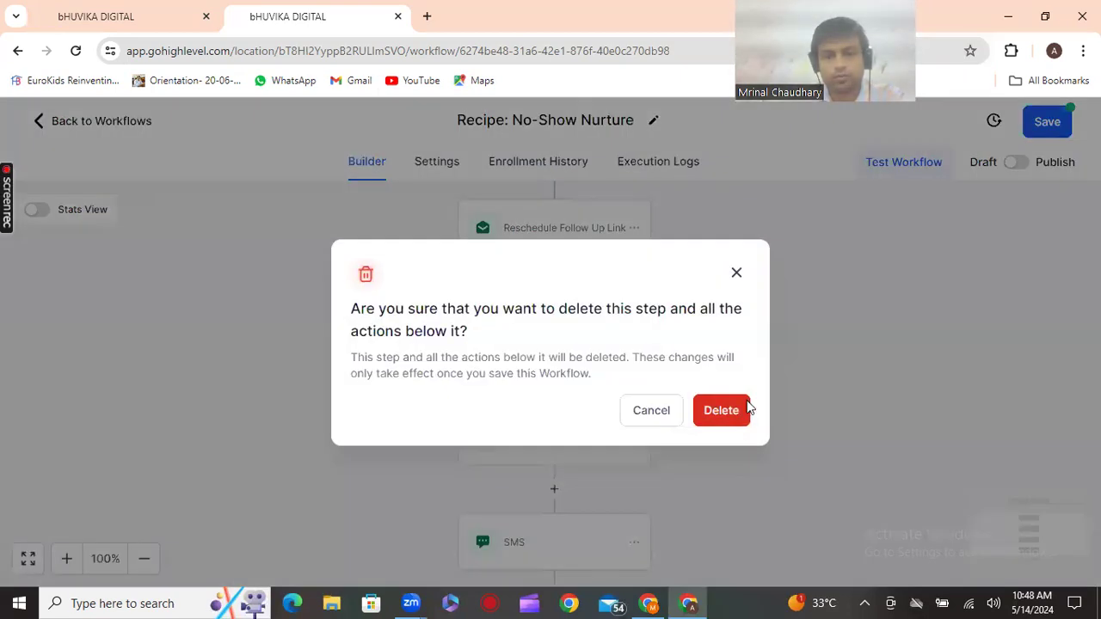
left_click(729, 411)
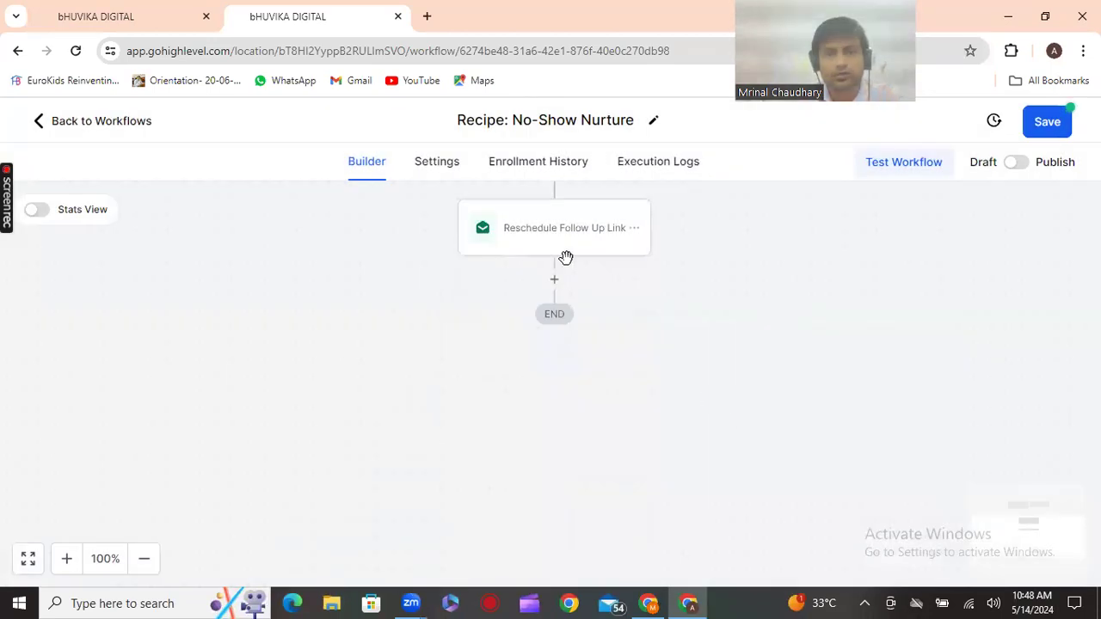
Save the trimmed No-Show Nurture workflow
scroll(657, 338, "up", 5)
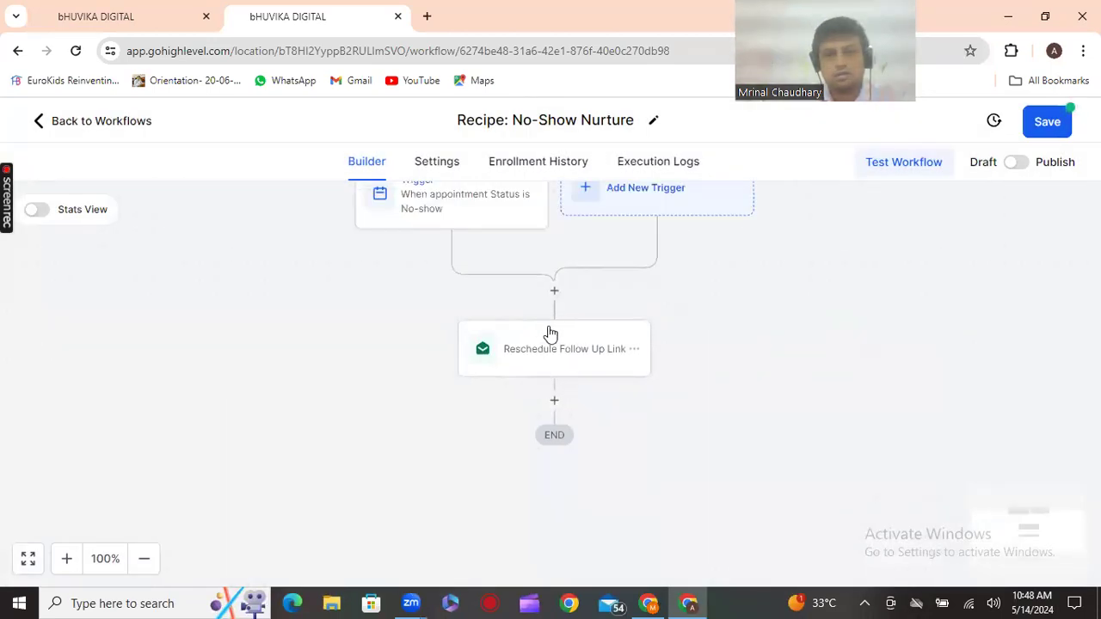
scroll(590, 405, "down", 1)
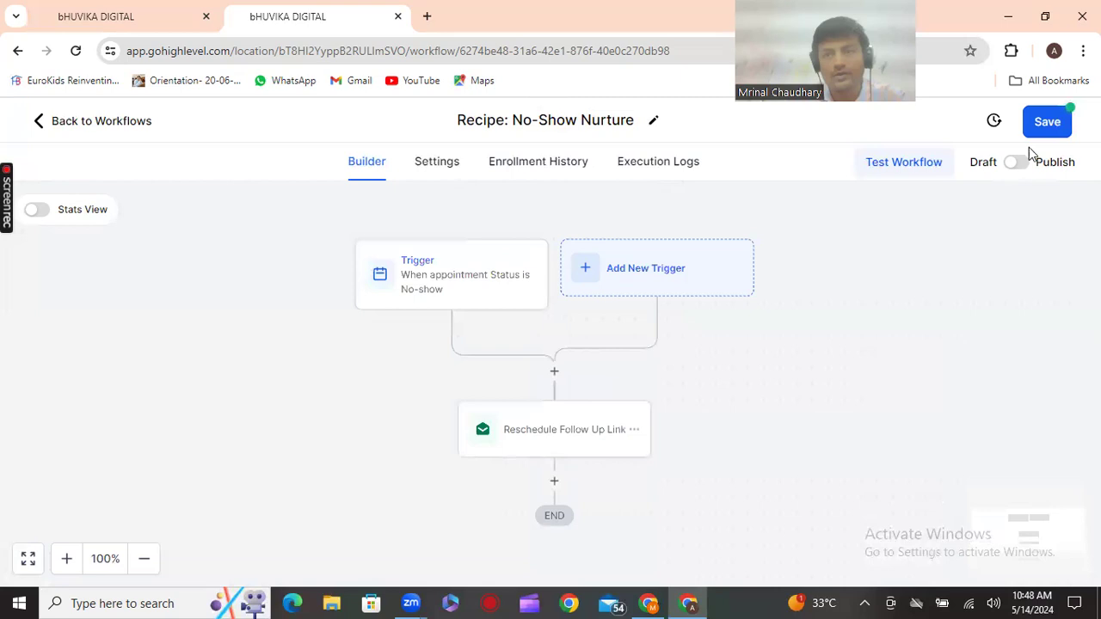
left_click(1044, 122)
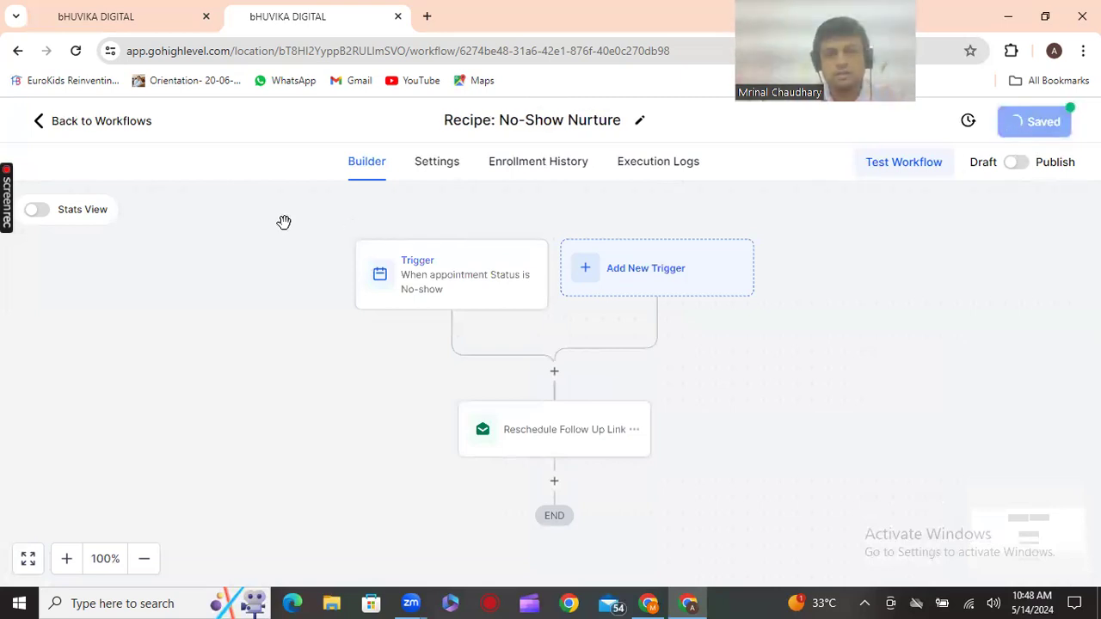
Go back to the Workflows list and choose Edit Workflow on 30 Day Welcome Sequence
left_click(80, 132)
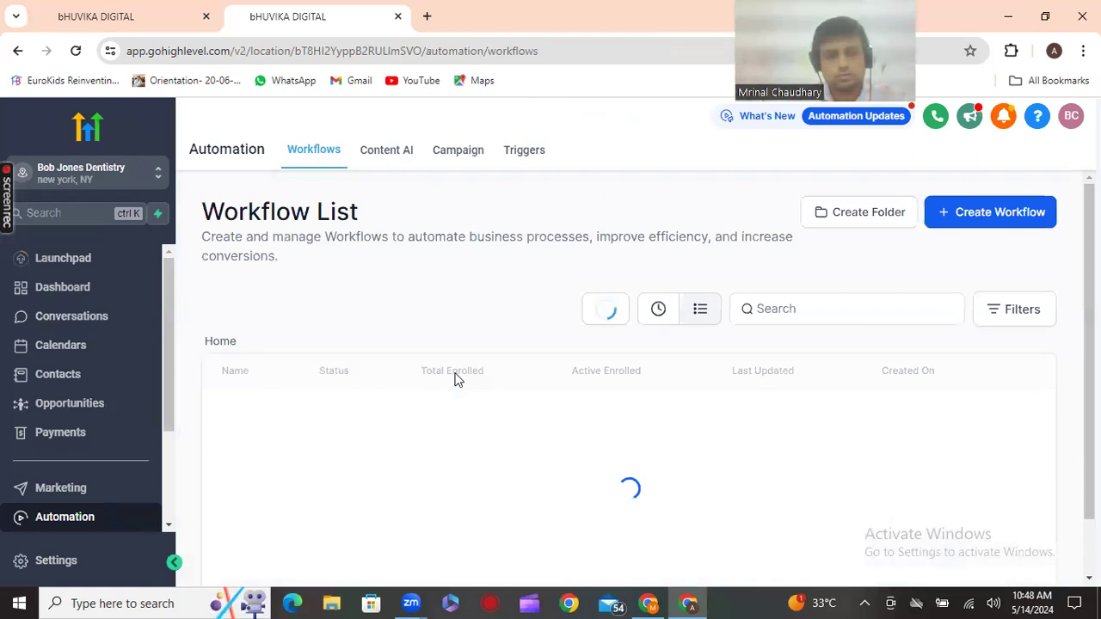
scroll(456, 379, "down", 1)
scroll(456, 379, "down", 3)
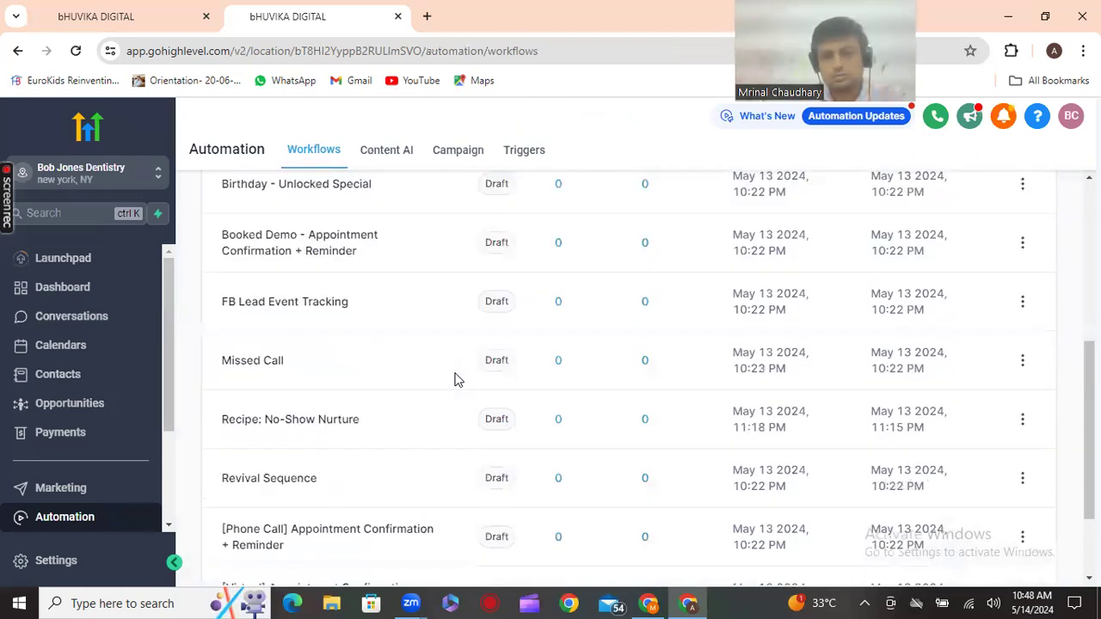
scroll(456, 380, "down", 2)
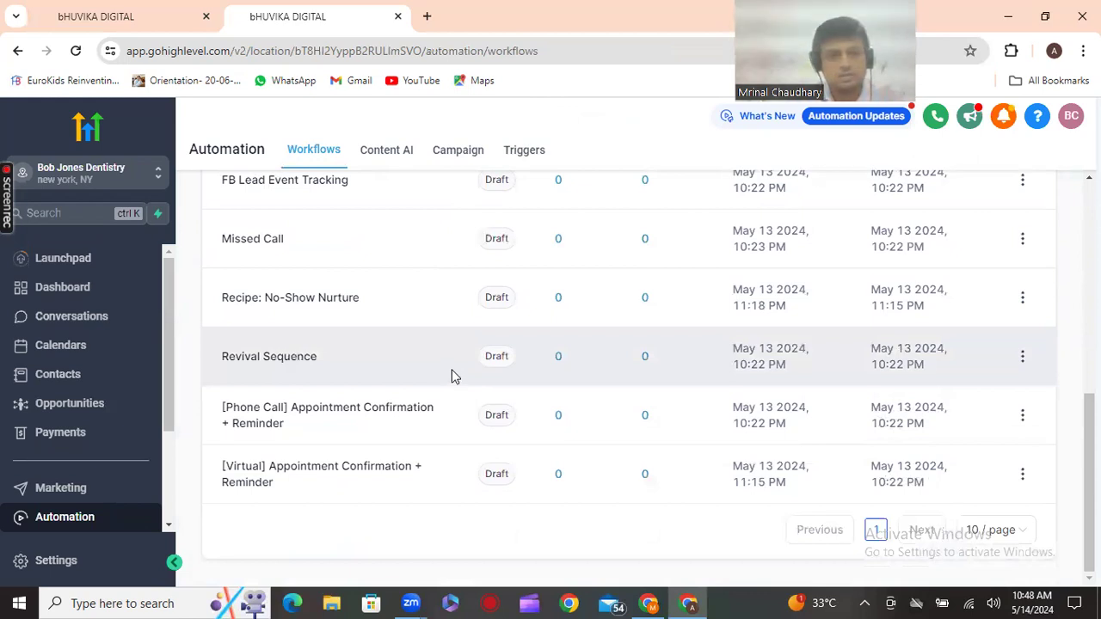
scroll(451, 373, "up", 4)
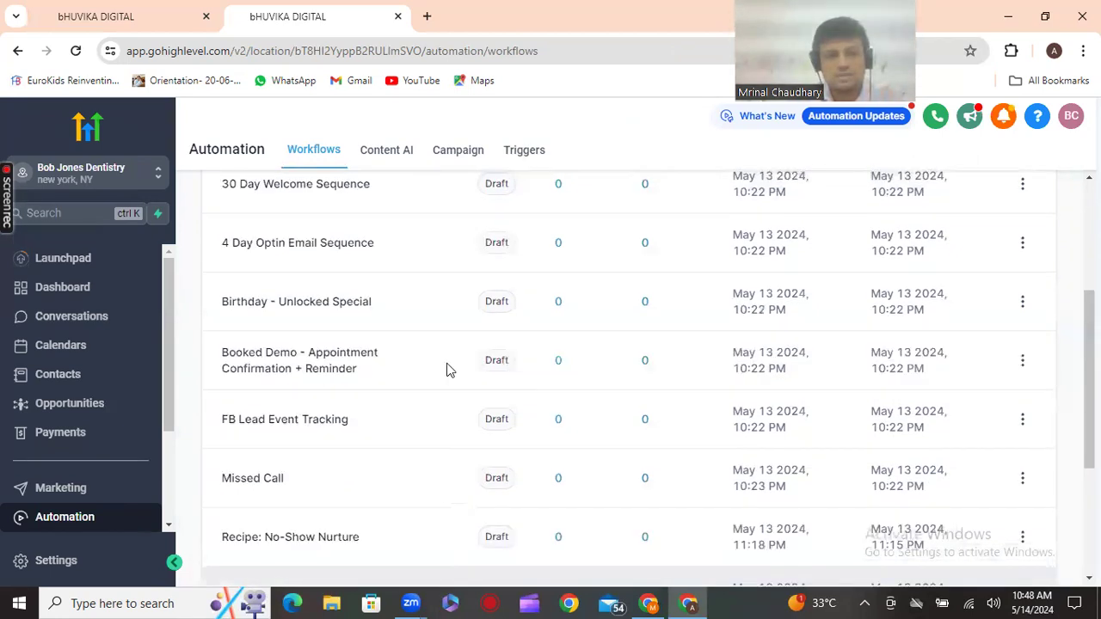
scroll(446, 370, "up", 3)
scroll(447, 370, "down", 1)
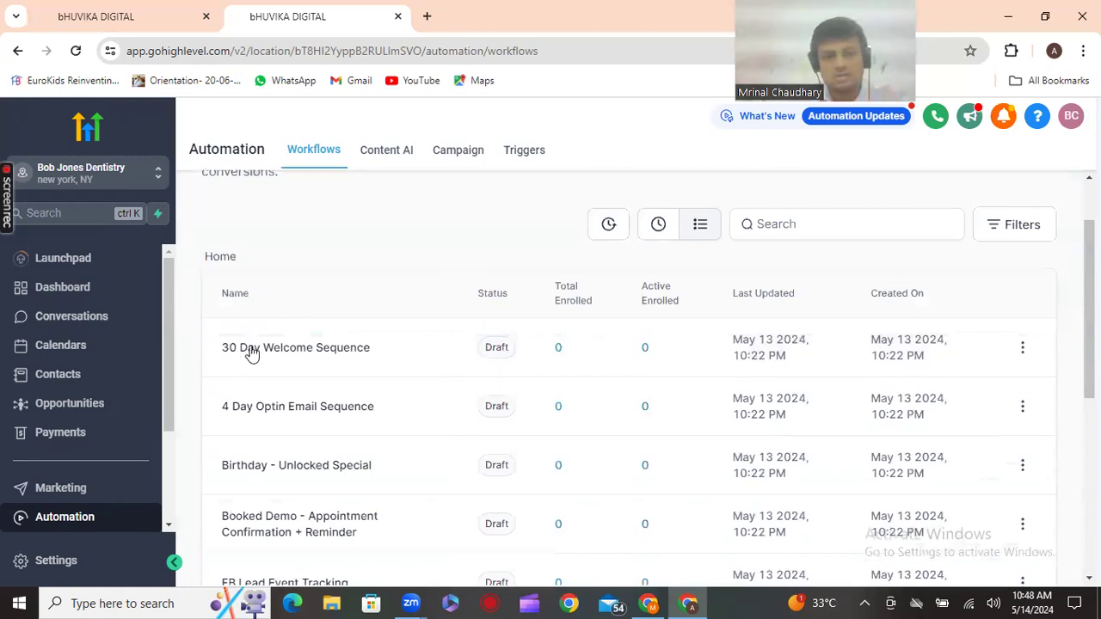
left_click(1023, 348)
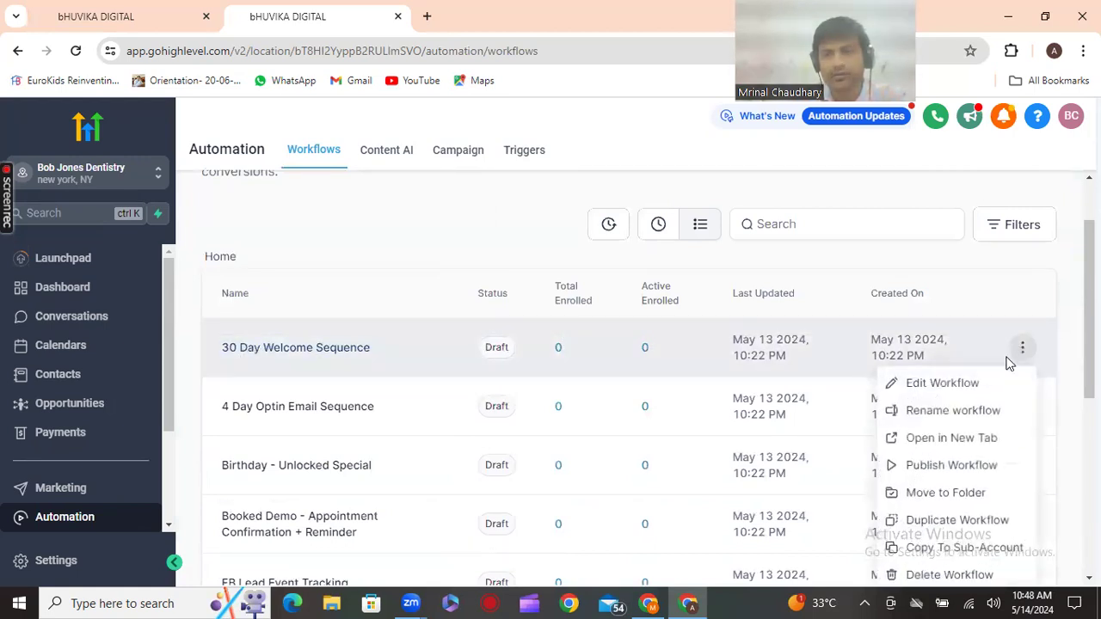
left_click(949, 384)
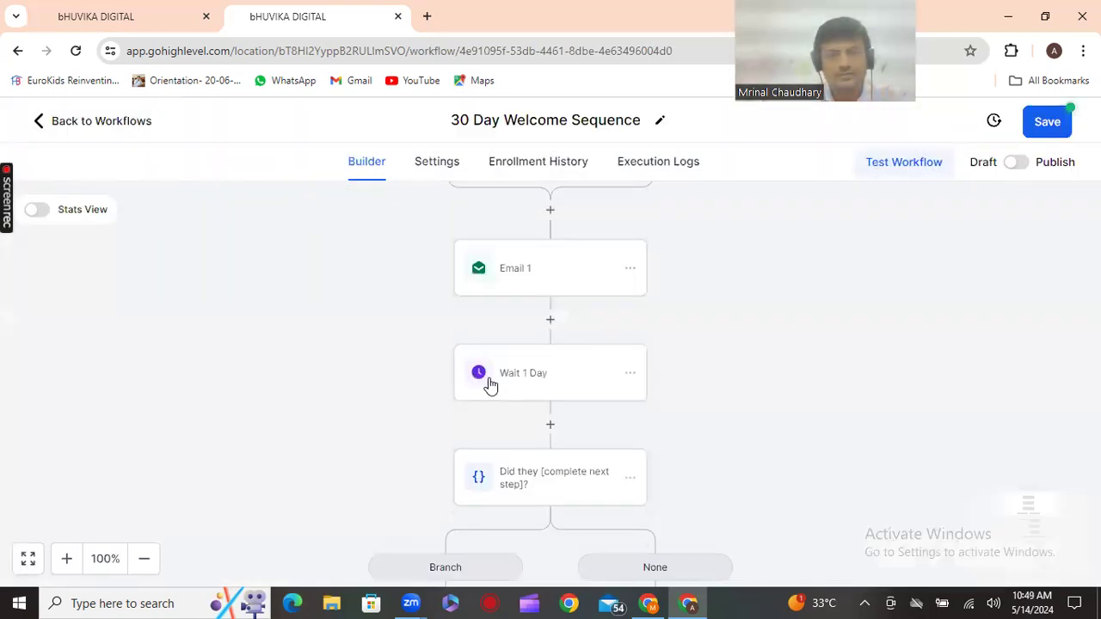
Change the trigger's Form is filter from Optin Funnel Template Form to Bob appointment Form 3 and save
scroll(487, 376, "up", 3)
left_click(482, 331)
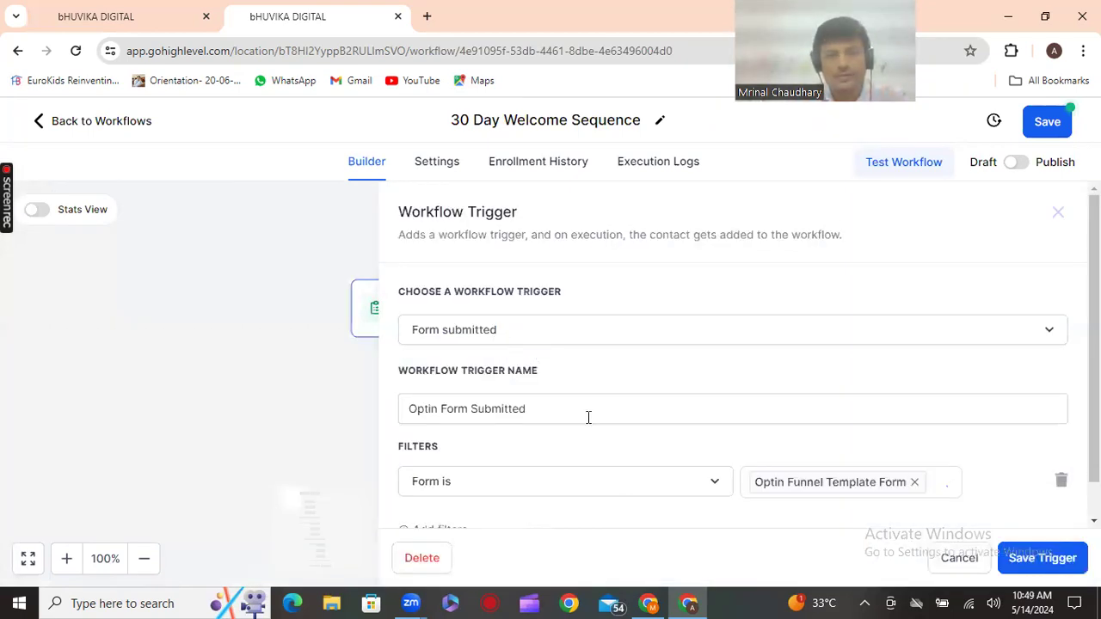
left_click(588, 419)
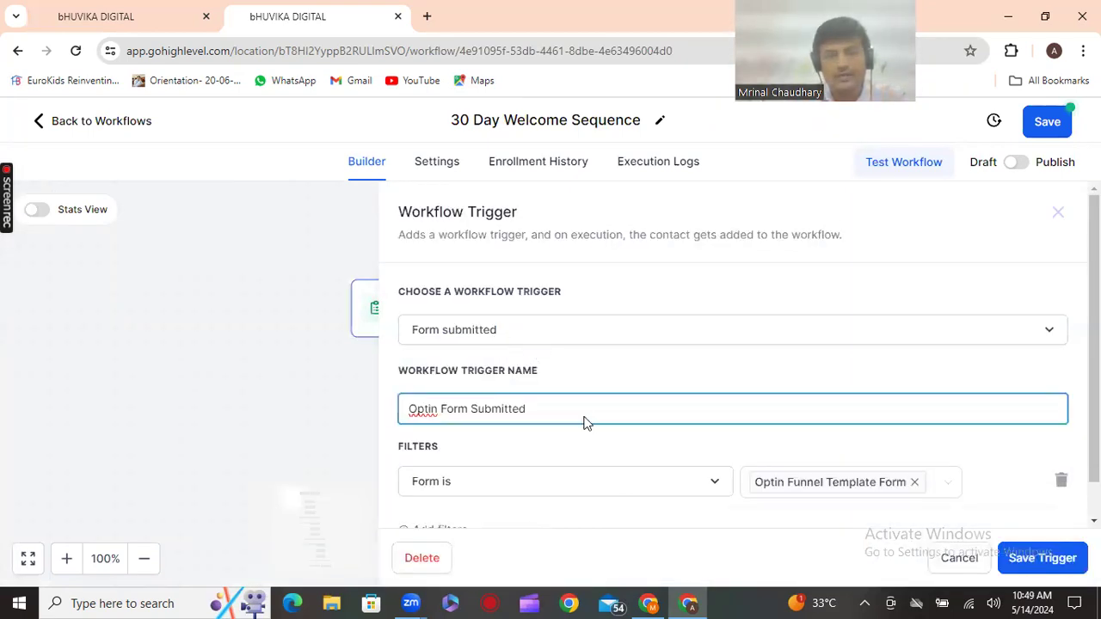
scroll(584, 422, "down", 1)
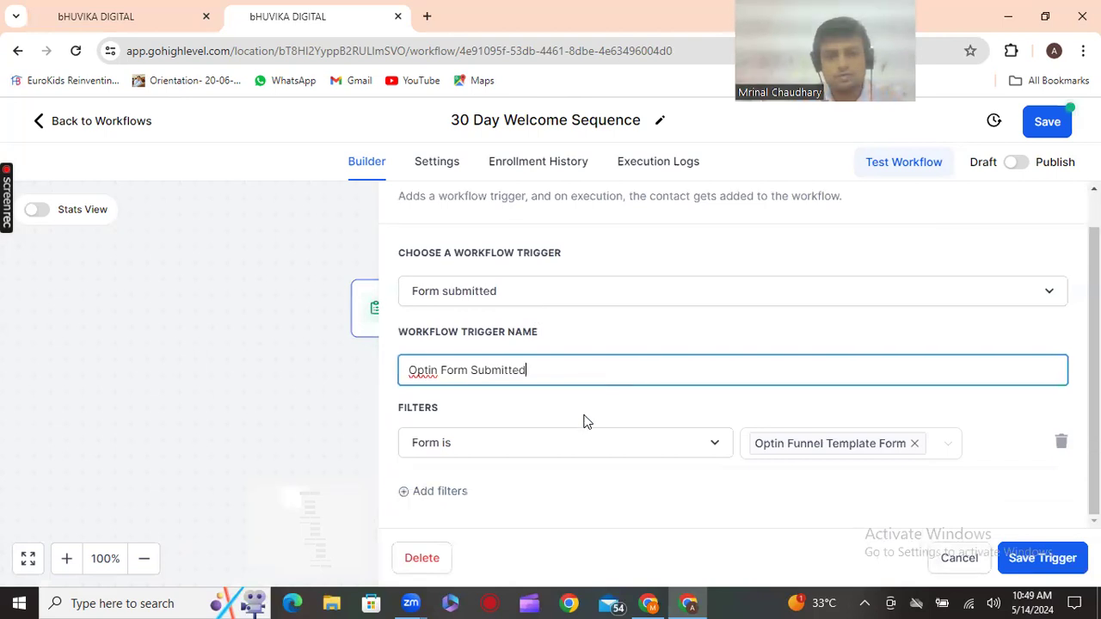
left_click(885, 448)
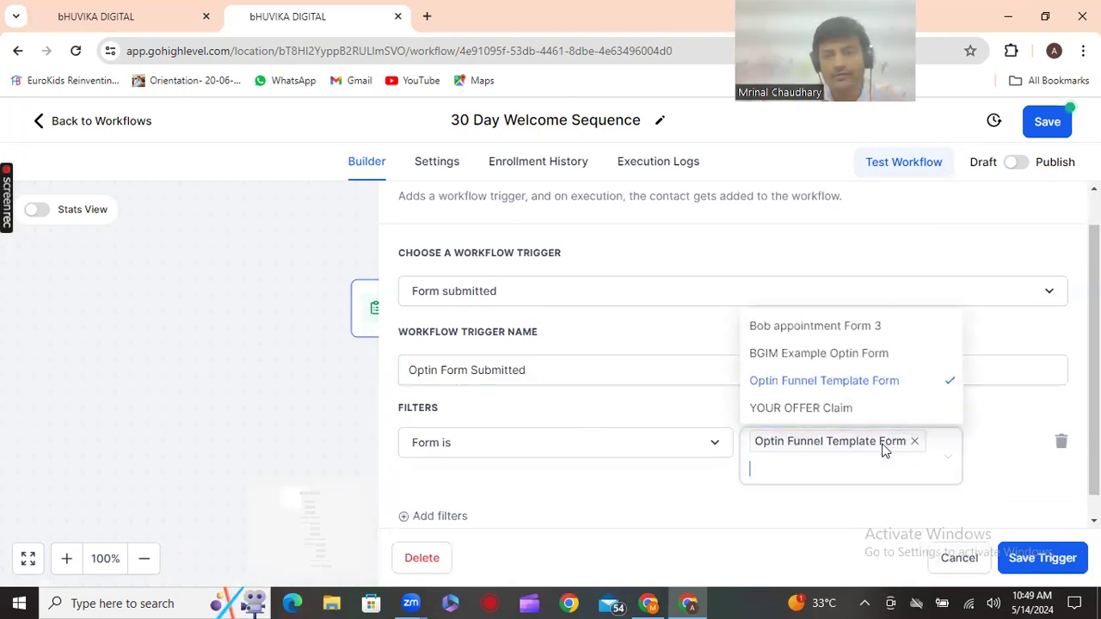
left_click(857, 331)
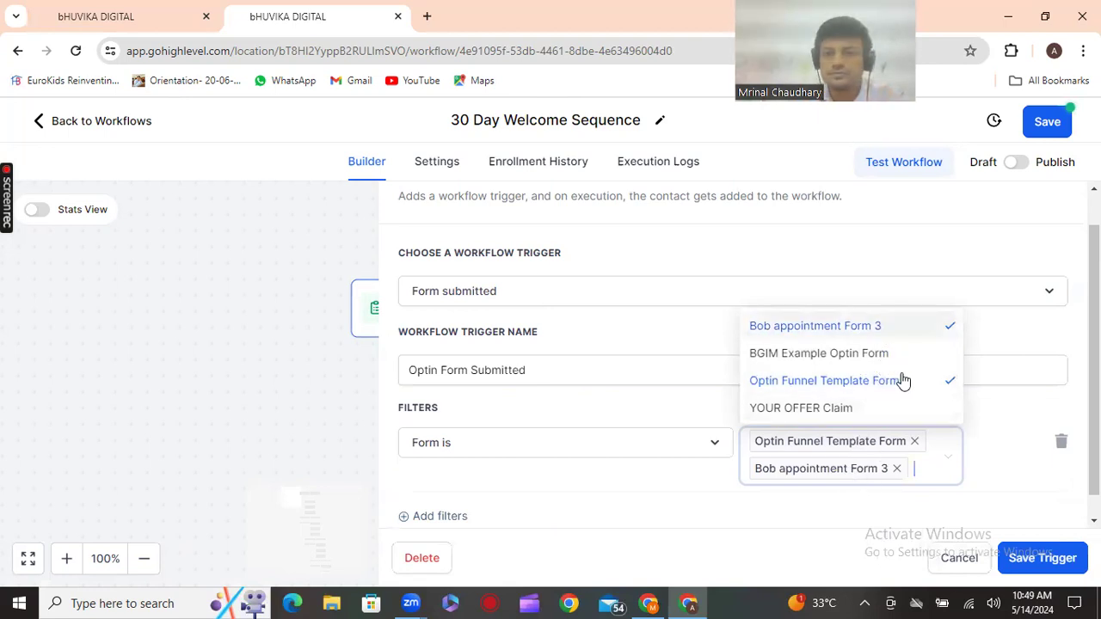
left_click(944, 389)
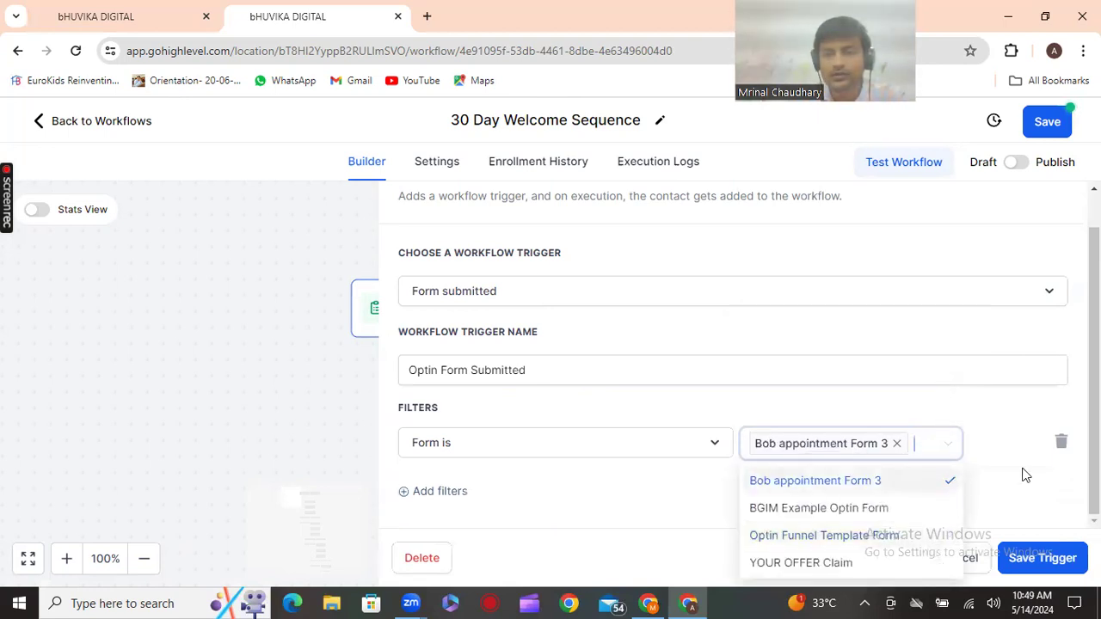
left_click(1026, 485)
left_click(1033, 561)
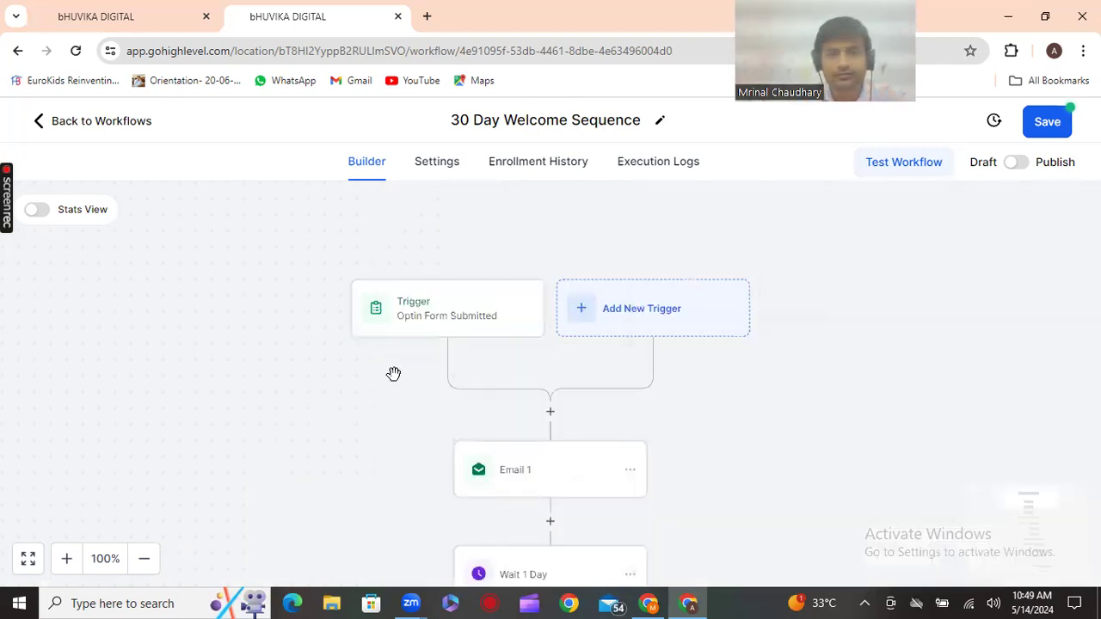
left_click(462, 335)
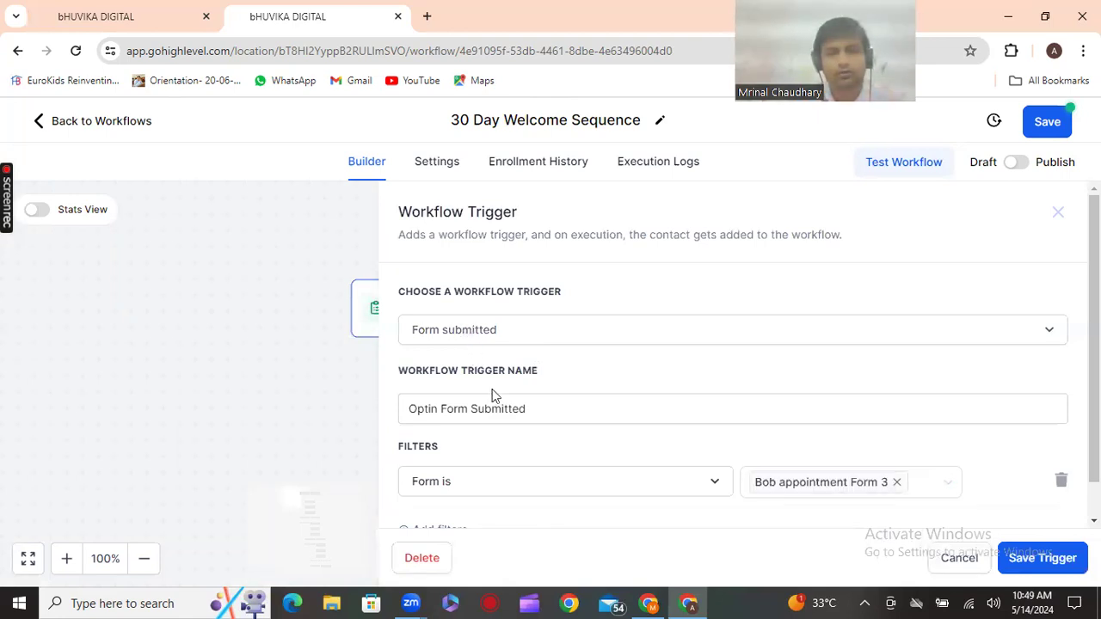
scroll(535, 464, "down", 1)
left_click(1066, 561)
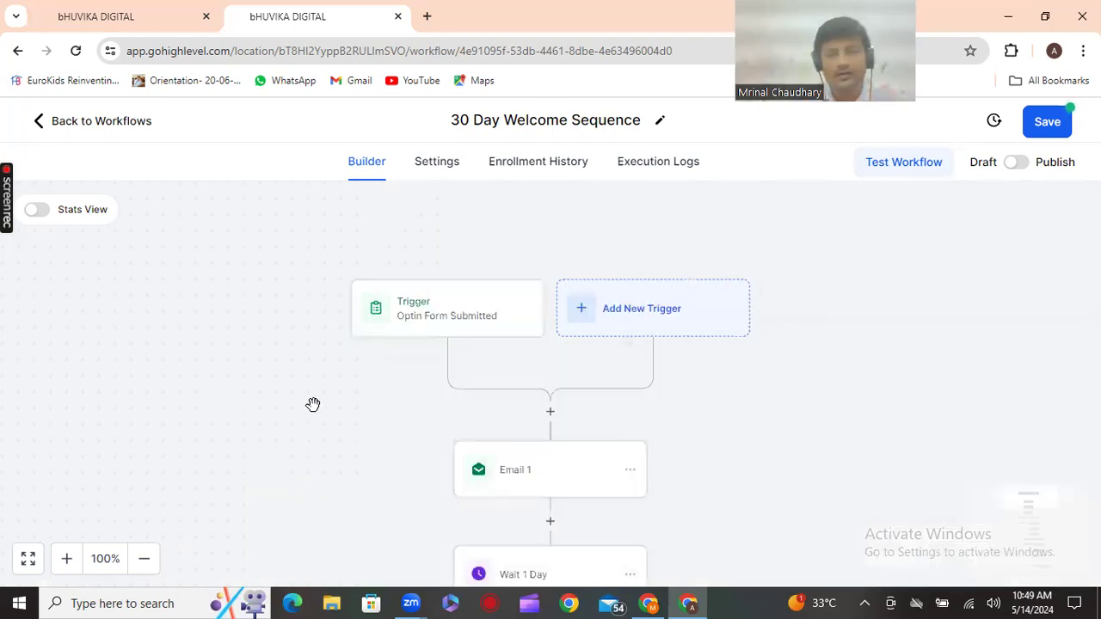
Give Email 1 the Dentist Generic 6 template and save the action
left_click(514, 473)
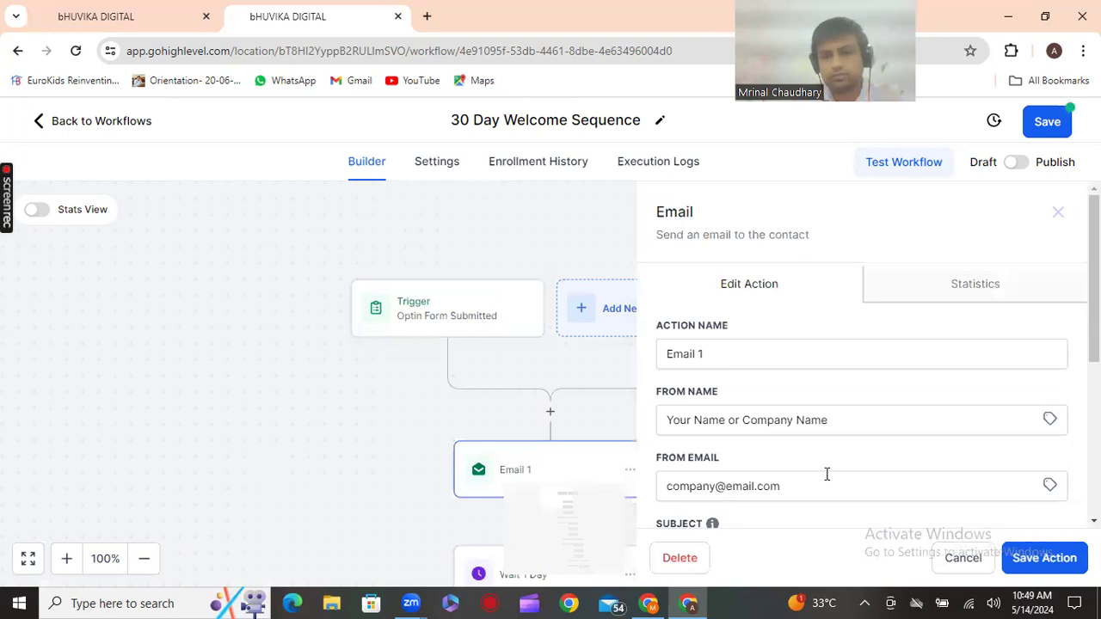
scroll(827, 478, "down", 2)
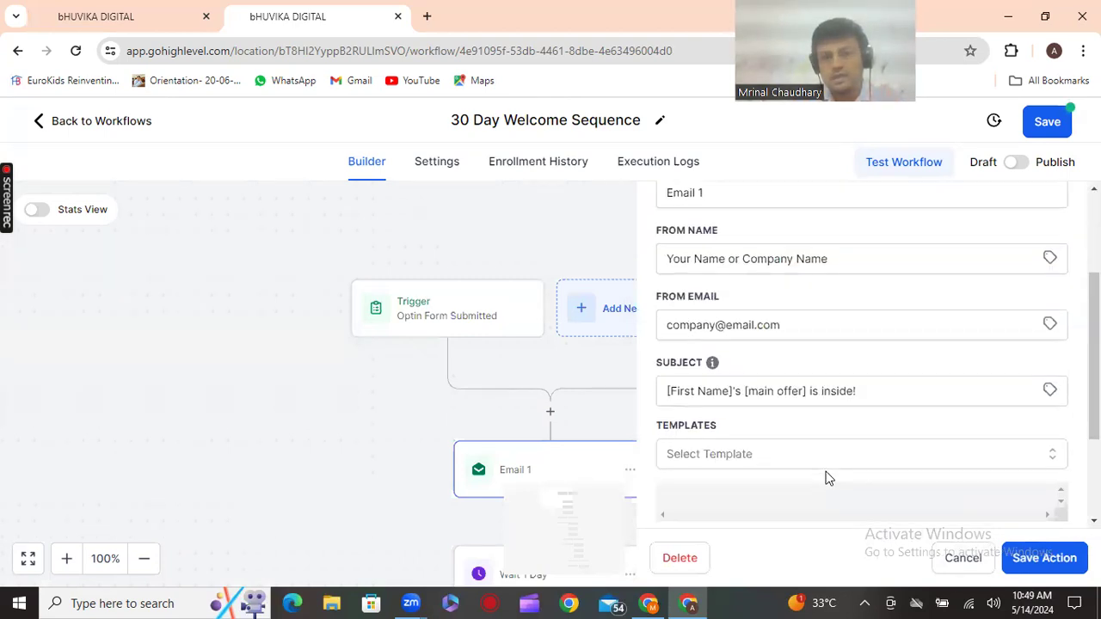
left_click(825, 457)
scroll(805, 447, "down", 2)
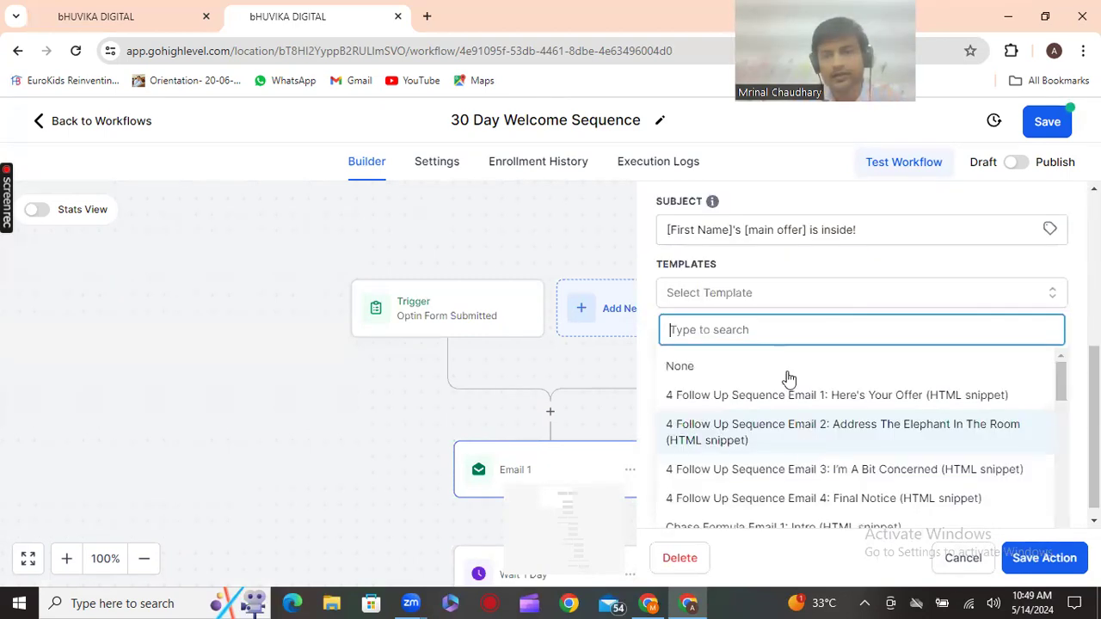
type("de")
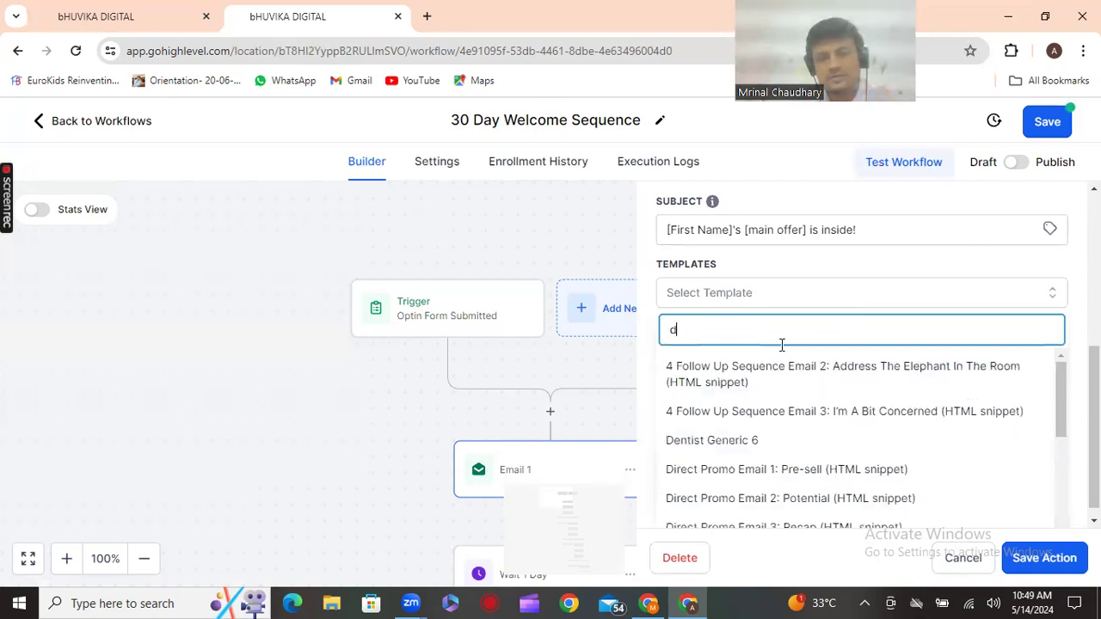
key("Return")
left_click(1044, 559)
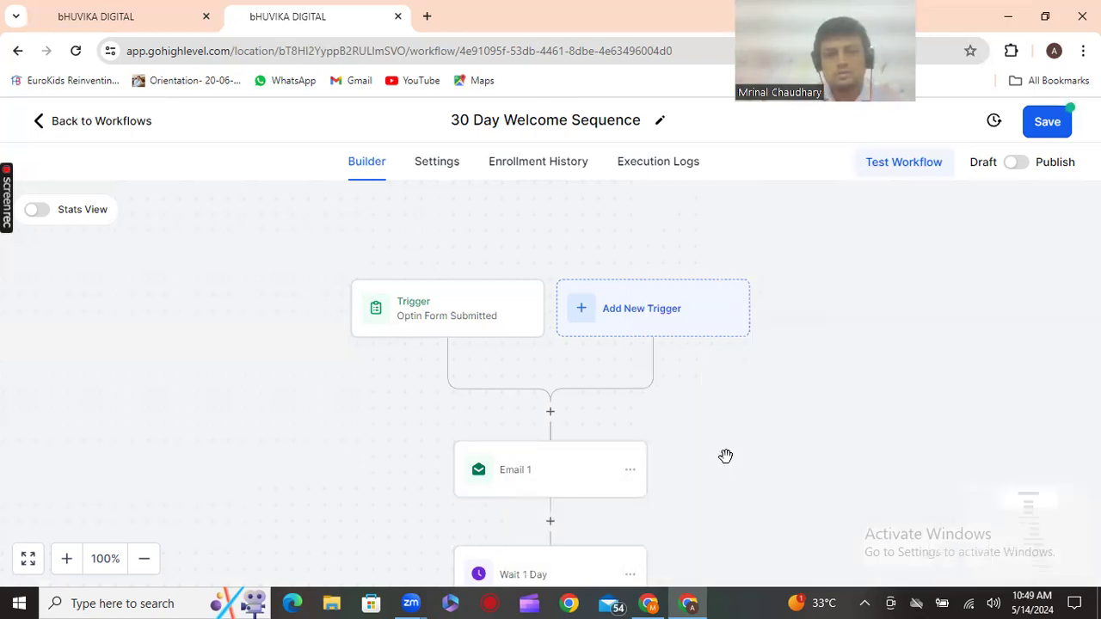
Review Email 2's settings, then bring up the Preparation Tips Google Doc
scroll(727, 456, "down", 3)
scroll(726, 456, "down", 3)
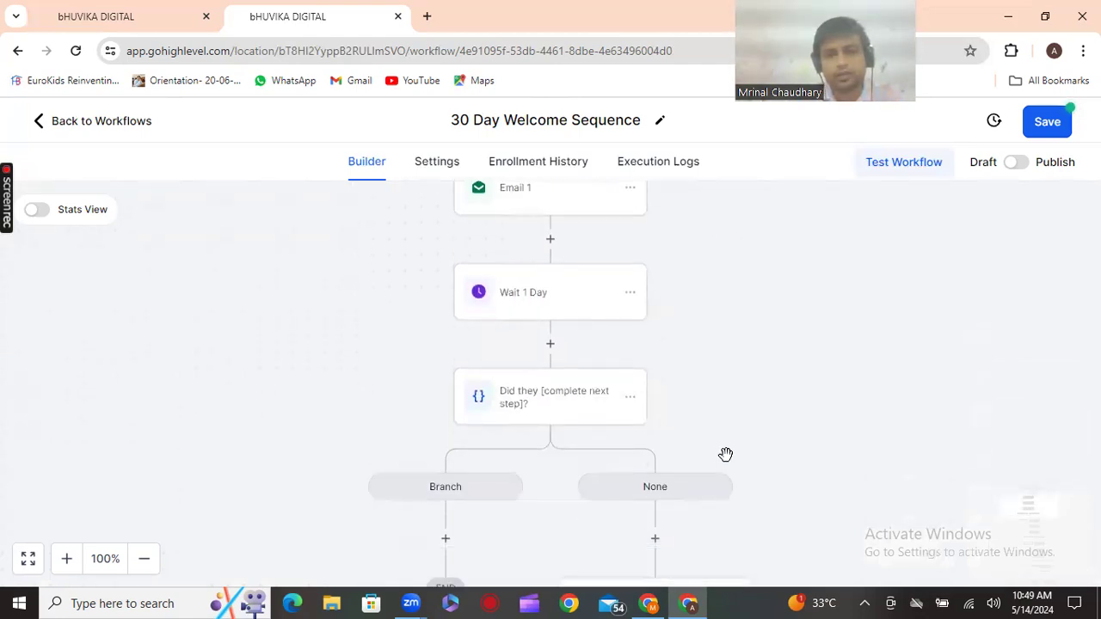
left_click(699, 422)
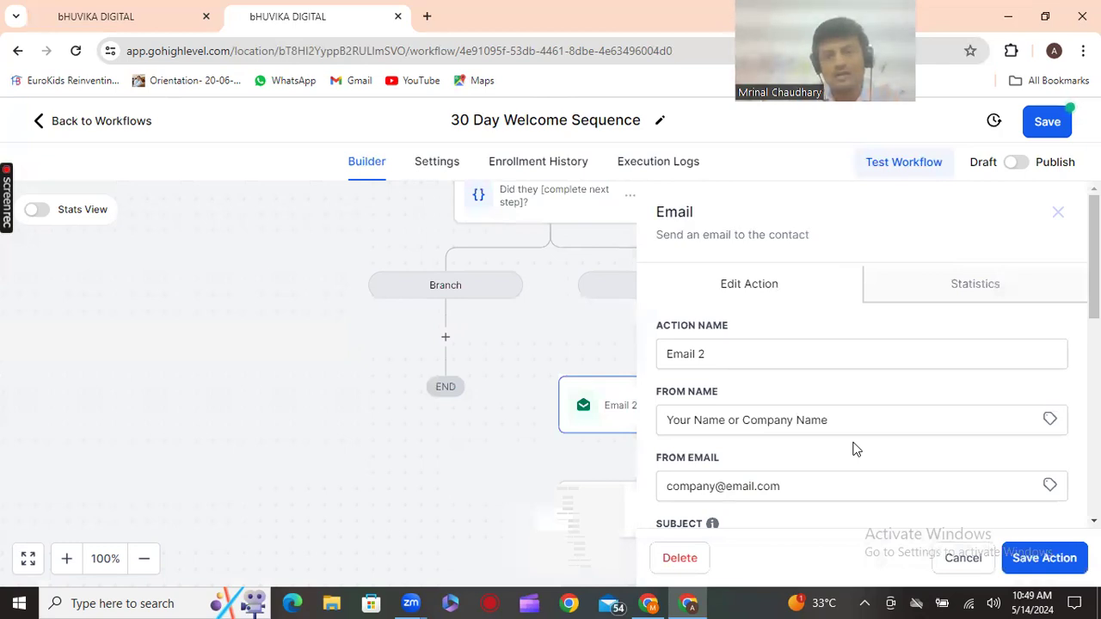
scroll(857, 449, "down", 1)
scroll(856, 449, "down", 2)
scroll(854, 448, "down", 4)
scroll(854, 448, "down", 3)
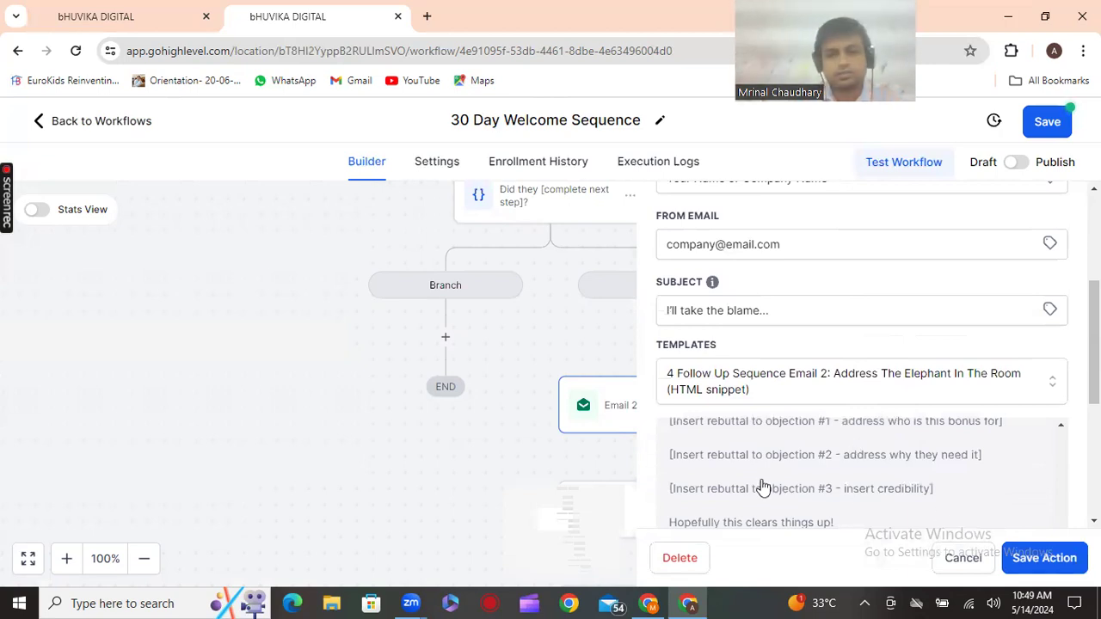
left_click(605, 459)
scroll(740, 506, "down", 2)
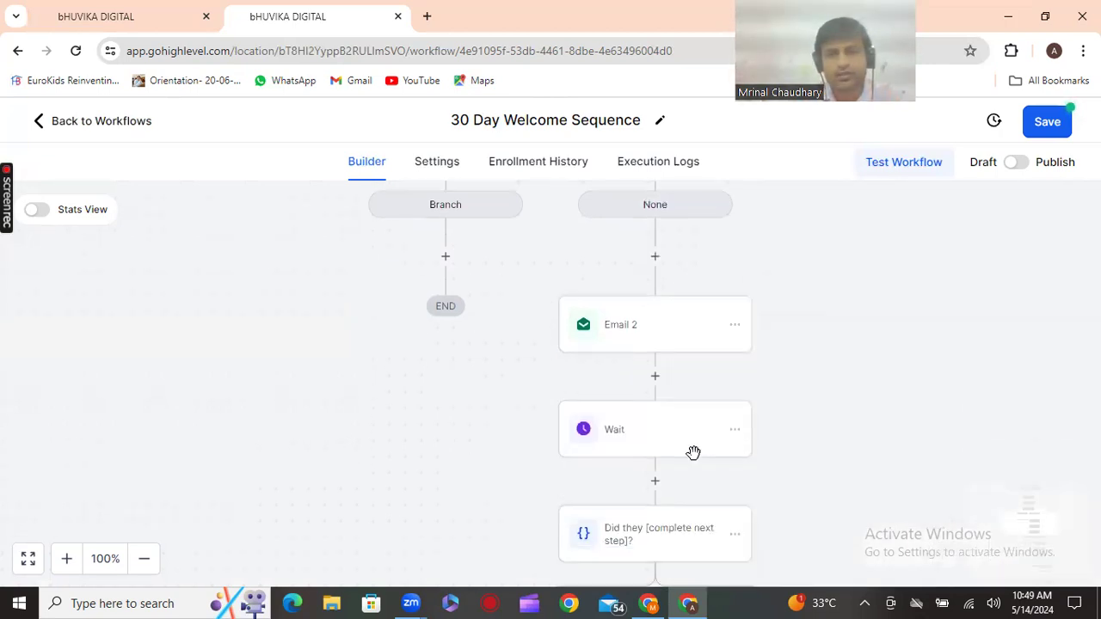
left_click(645, 329)
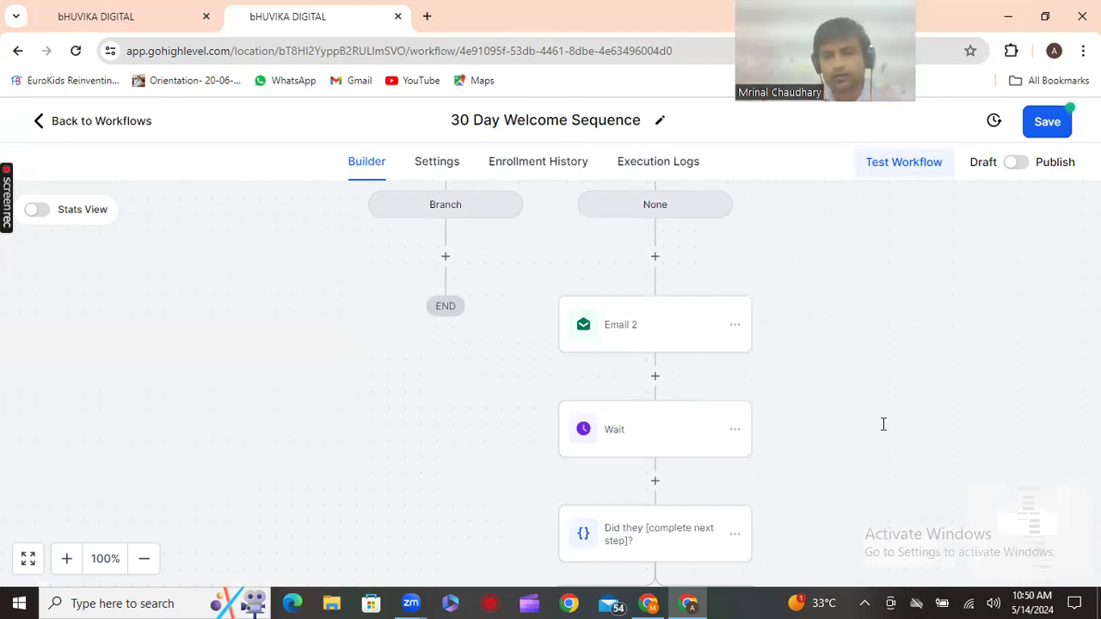
scroll(883, 426, "down", 5)
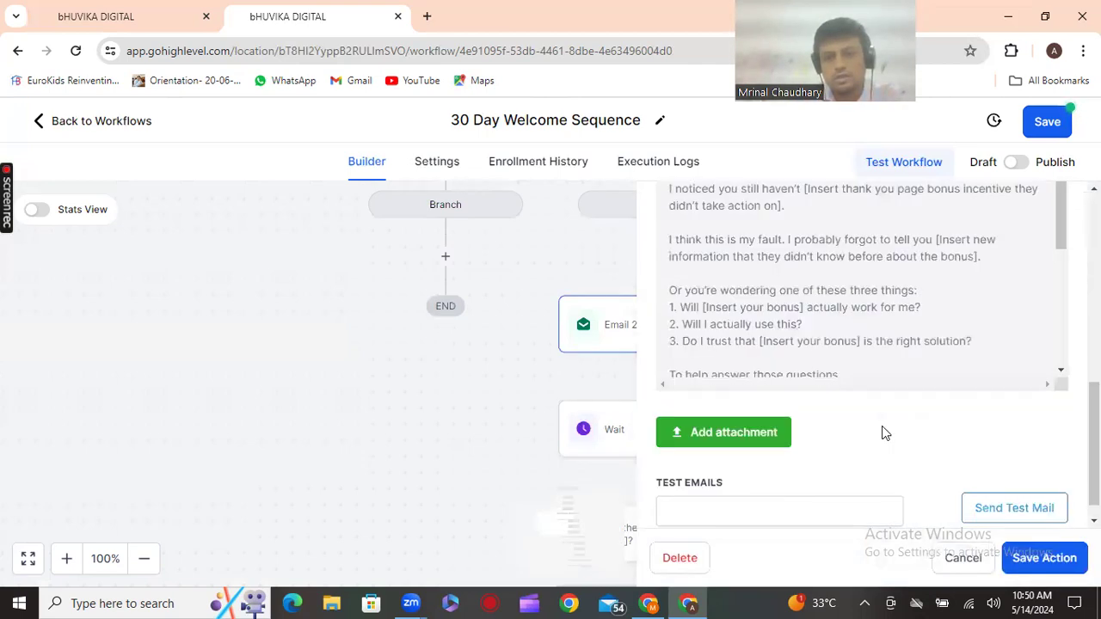
scroll(791, 344, "down", 1)
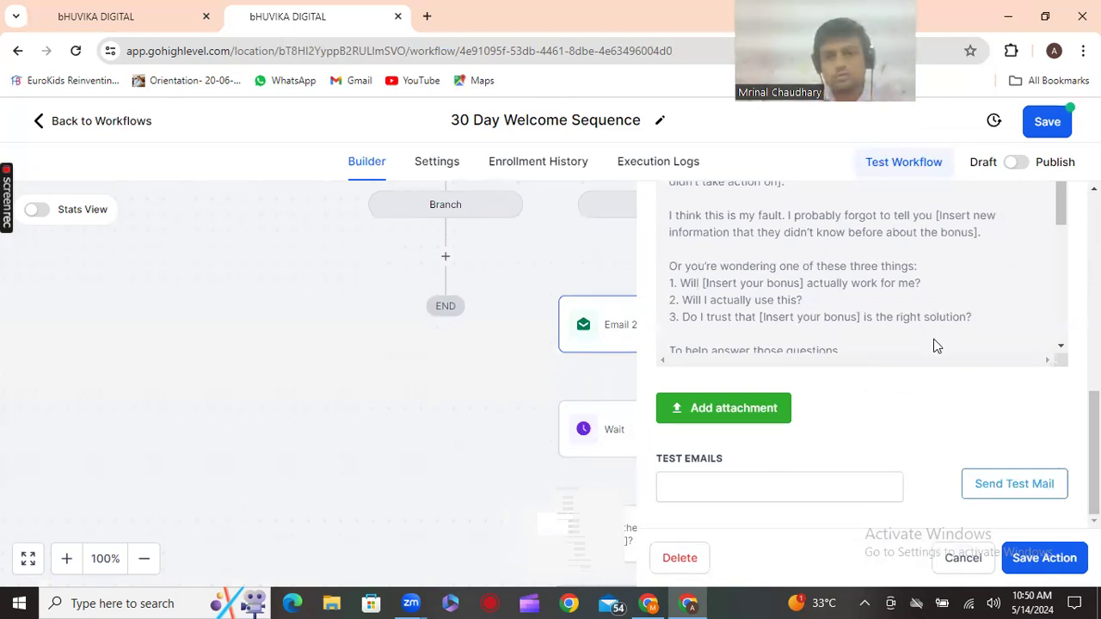
scroll(936, 346, "down", 3)
scroll(671, 339, "up", 3)
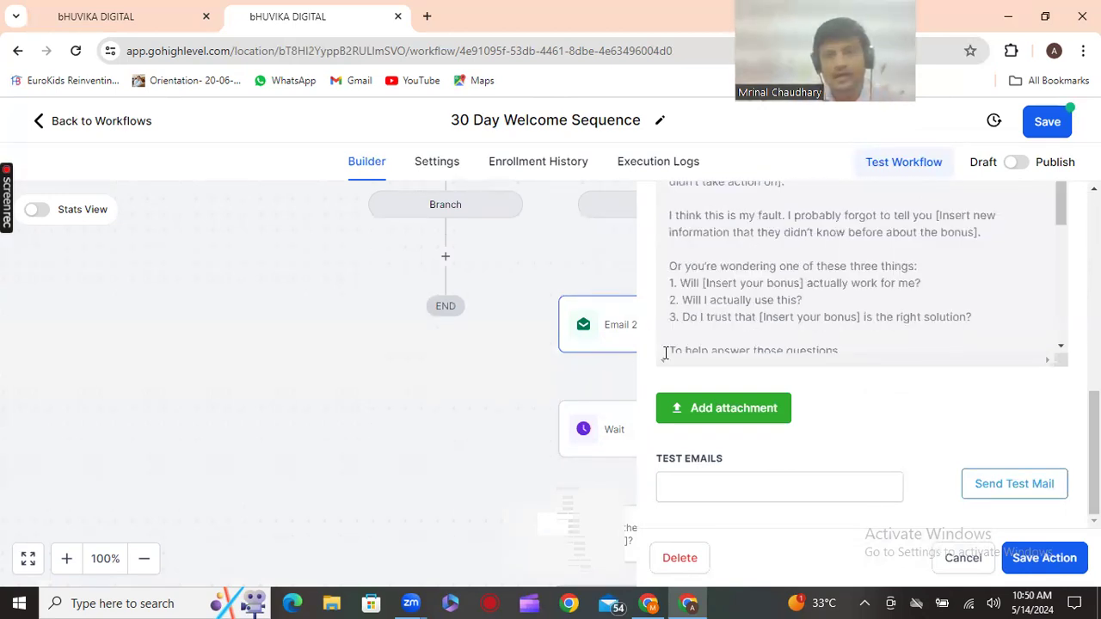
scroll(706, 378, "up", 10)
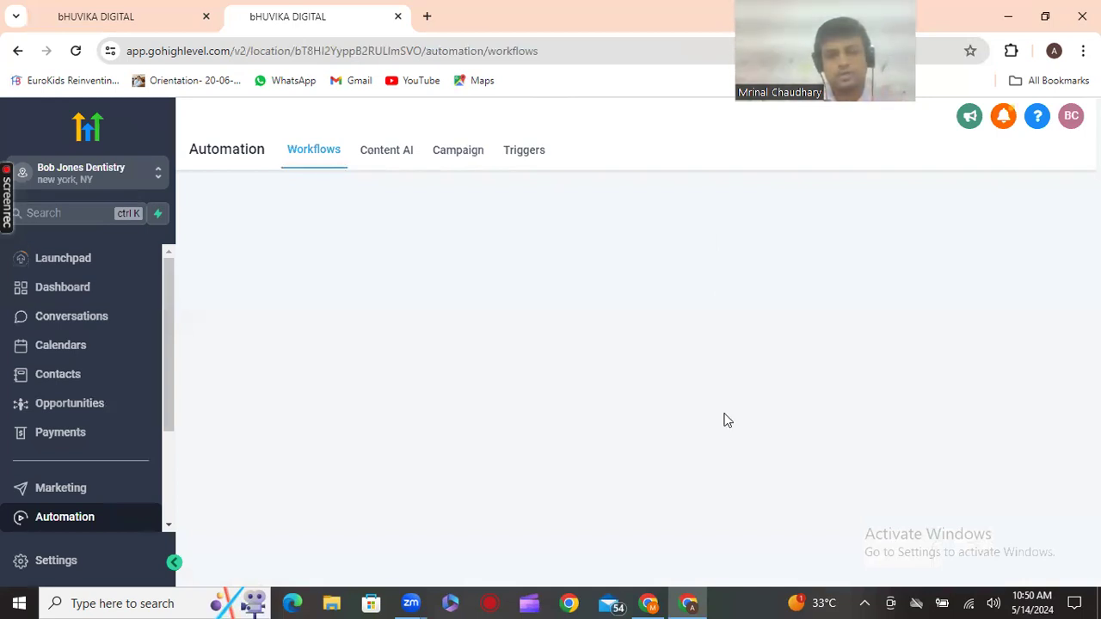
left_click(649, 603)
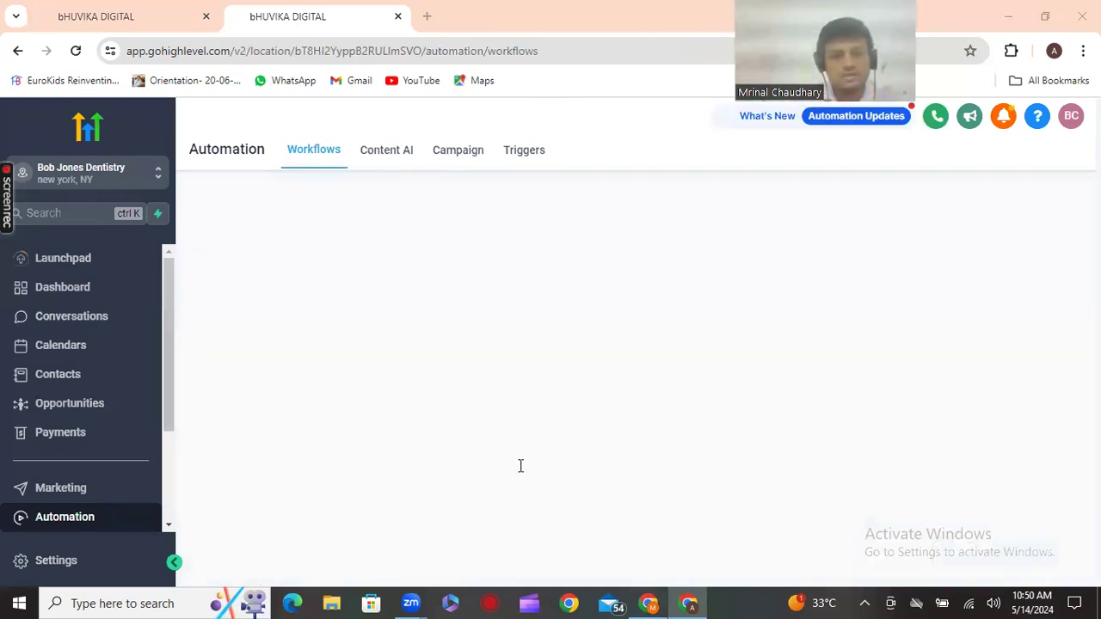
scroll(521, 464, "down", 2)
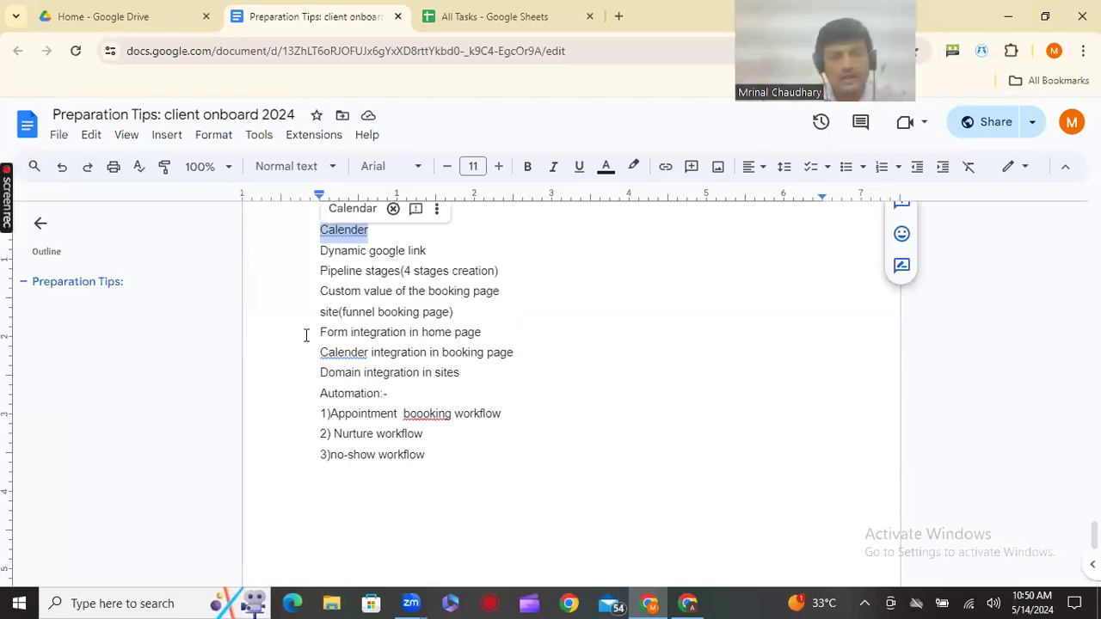
Highlight the checklist lines from the funnel booking page item through Email and Domain
left_click_drag(321, 314, 433, 455)
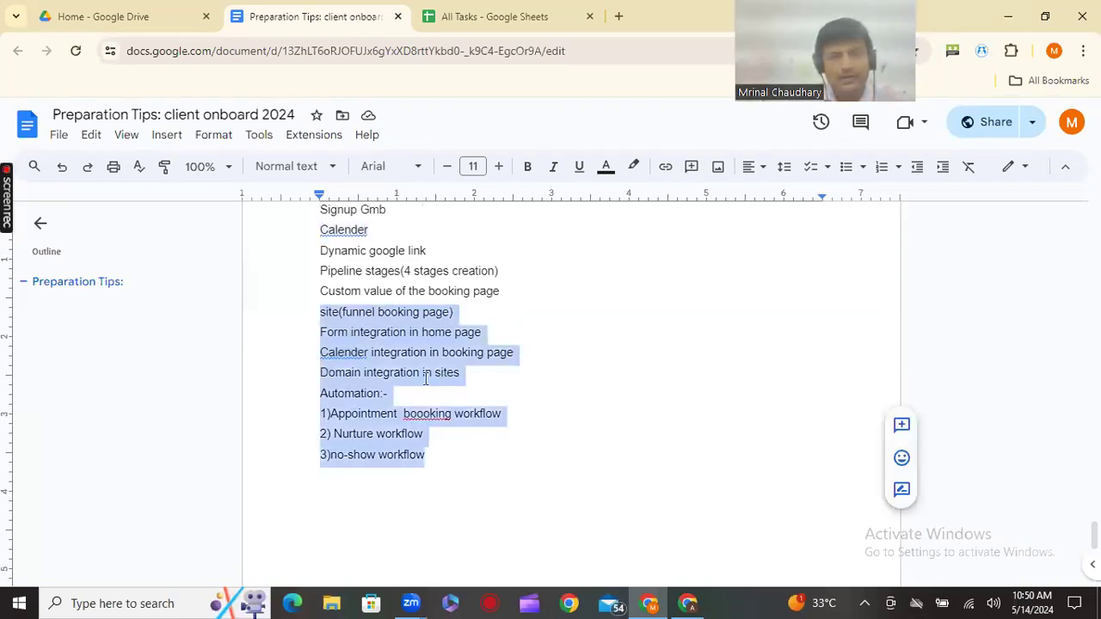
scroll(425, 378, "up", 2)
scroll(370, 335, "down", 5)
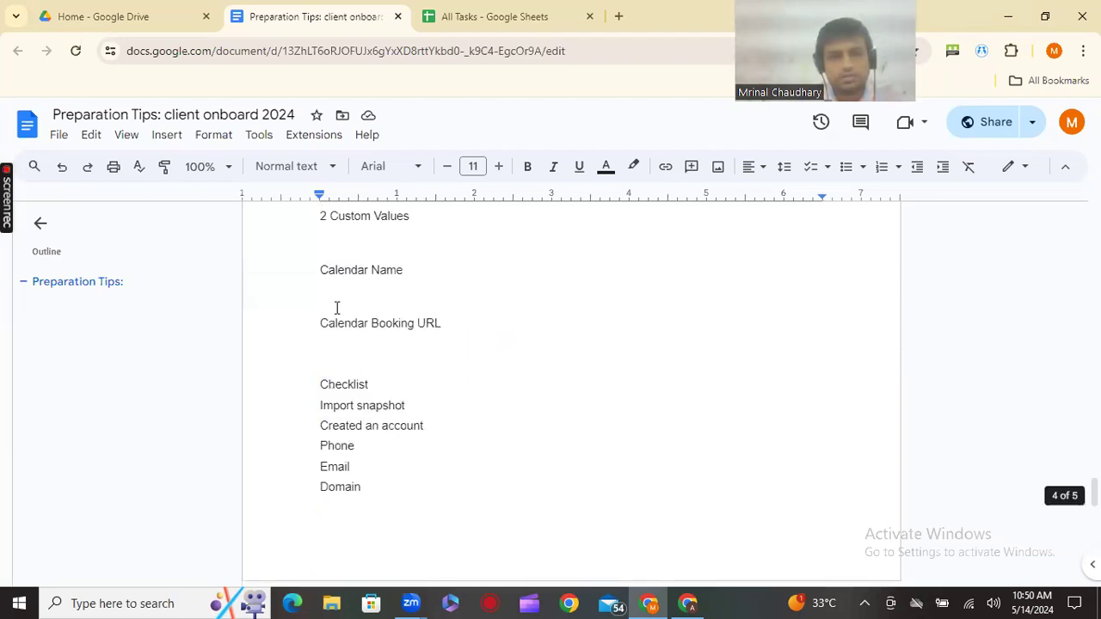
scroll(336, 308, "up", 2)
scroll(337, 308, "down", 2)
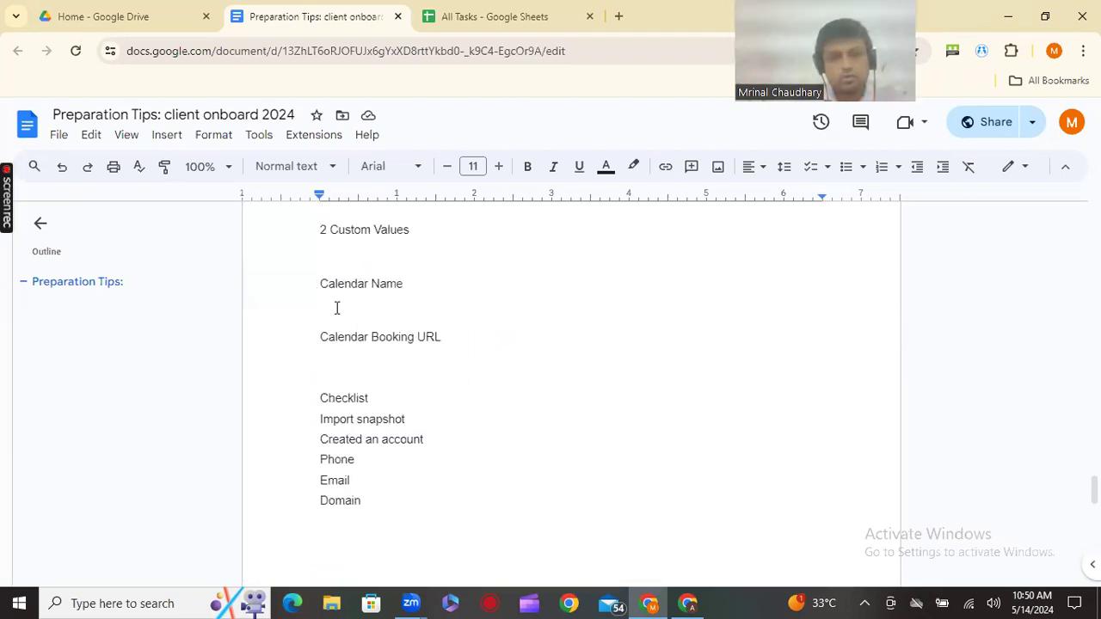
scroll(337, 308, "down", 1)
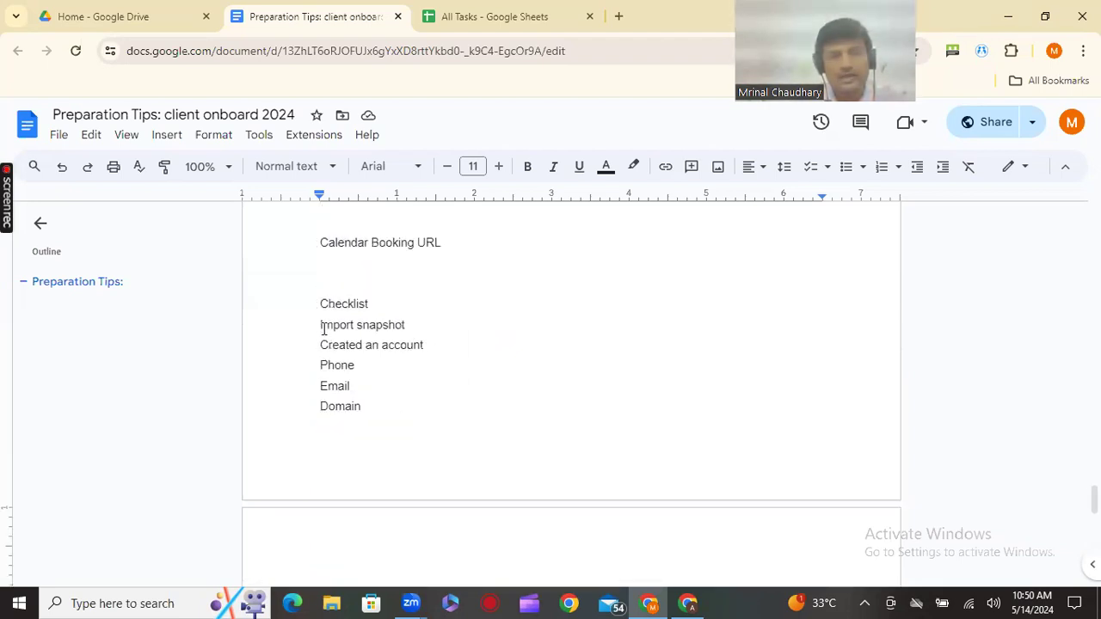
left_click(404, 348, "shift")
left_click(413, 392, "shift")
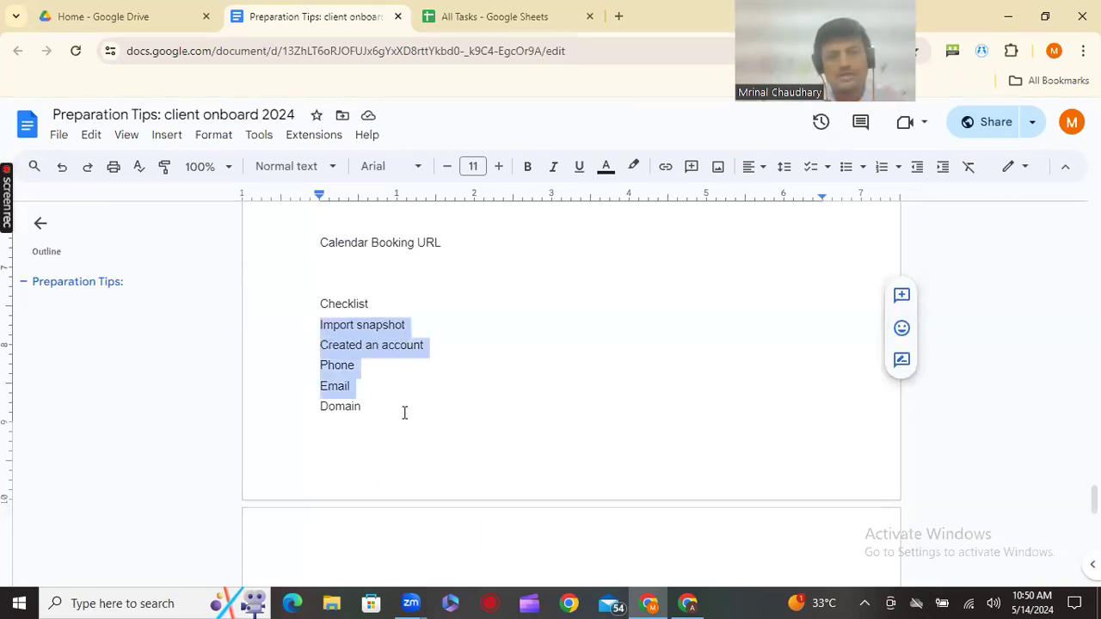
left_click(404, 413, "shift")
Highlight the setup tasks from Signup google account to the booking page line, then return to HighLevel
scroll(401, 433, "down", 2)
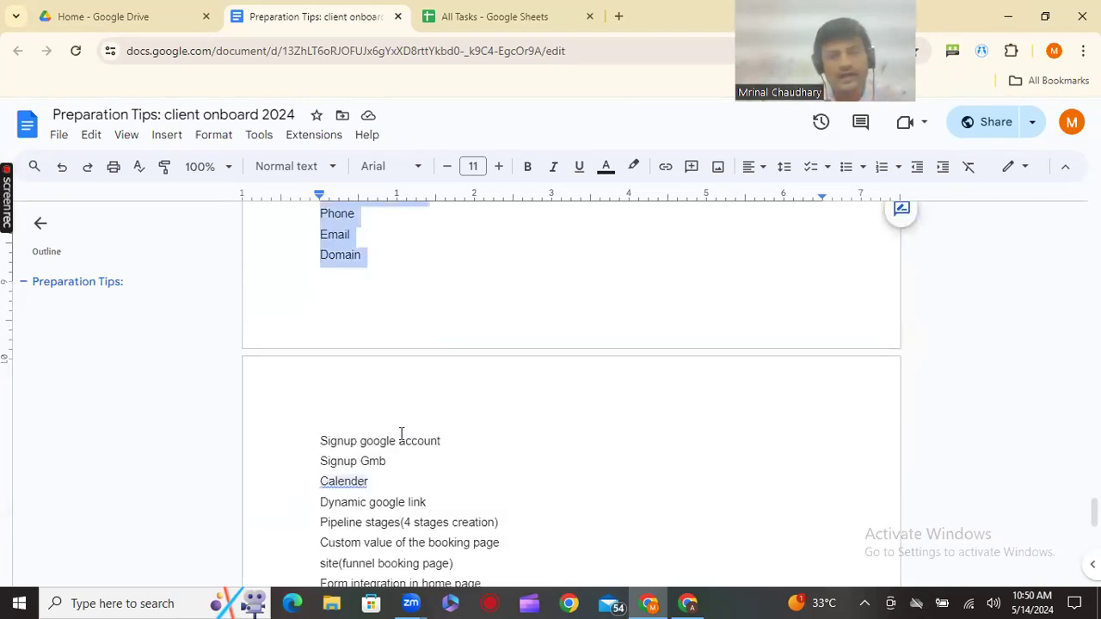
scroll(401, 433, "down", 1)
left_click(393, 410, "shift")
scroll(393, 410, "down", 1)
left_click_drag(395, 411, 486, 371)
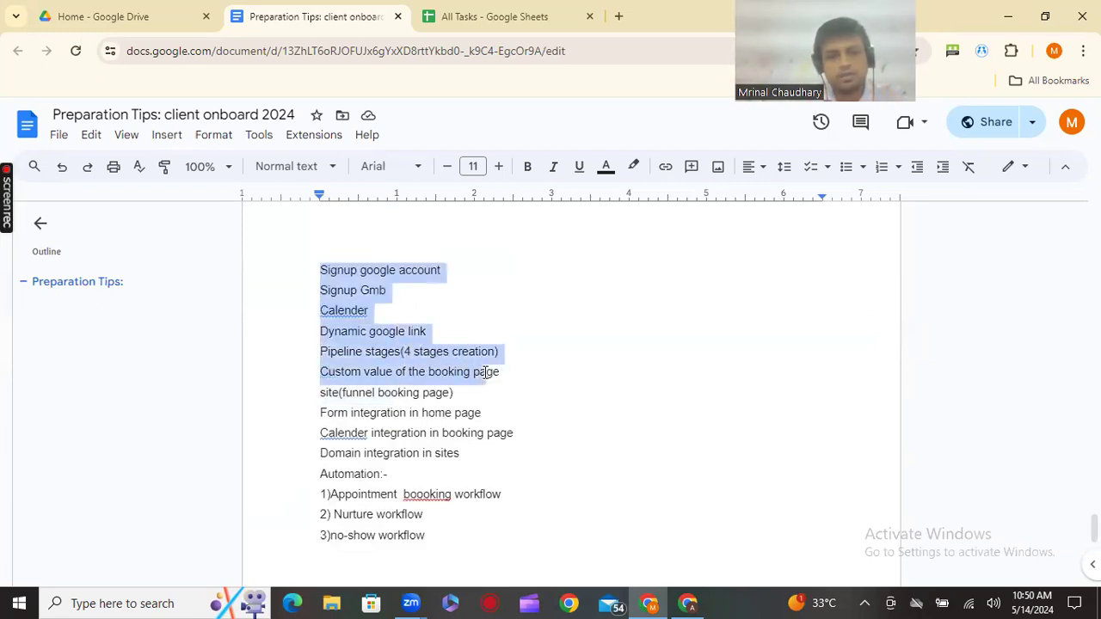
left_click(524, 345)
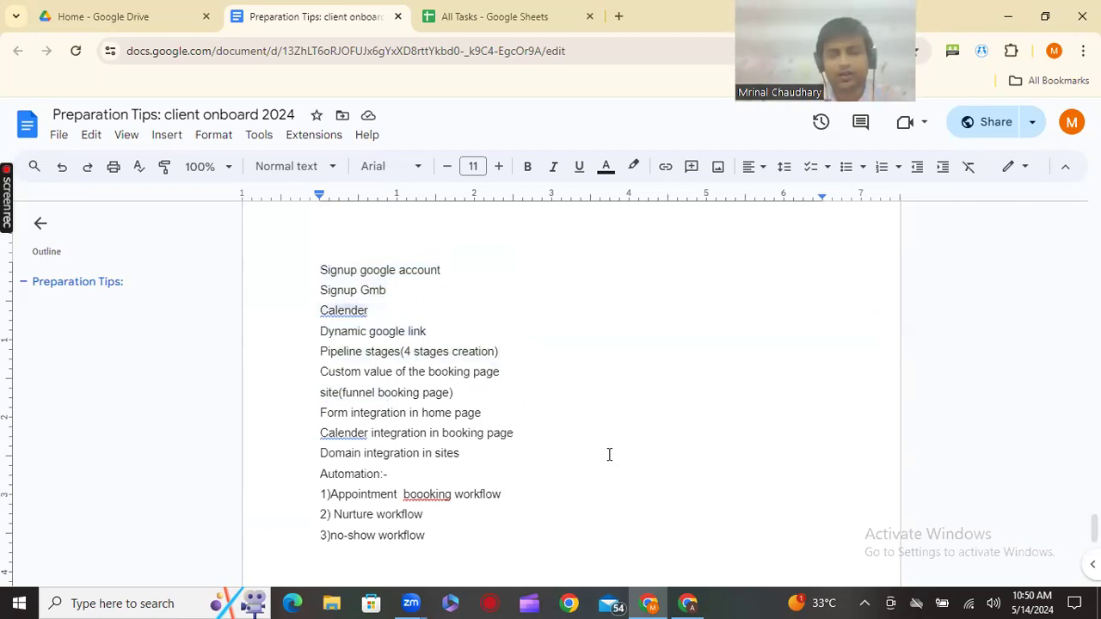
left_click(688, 603)
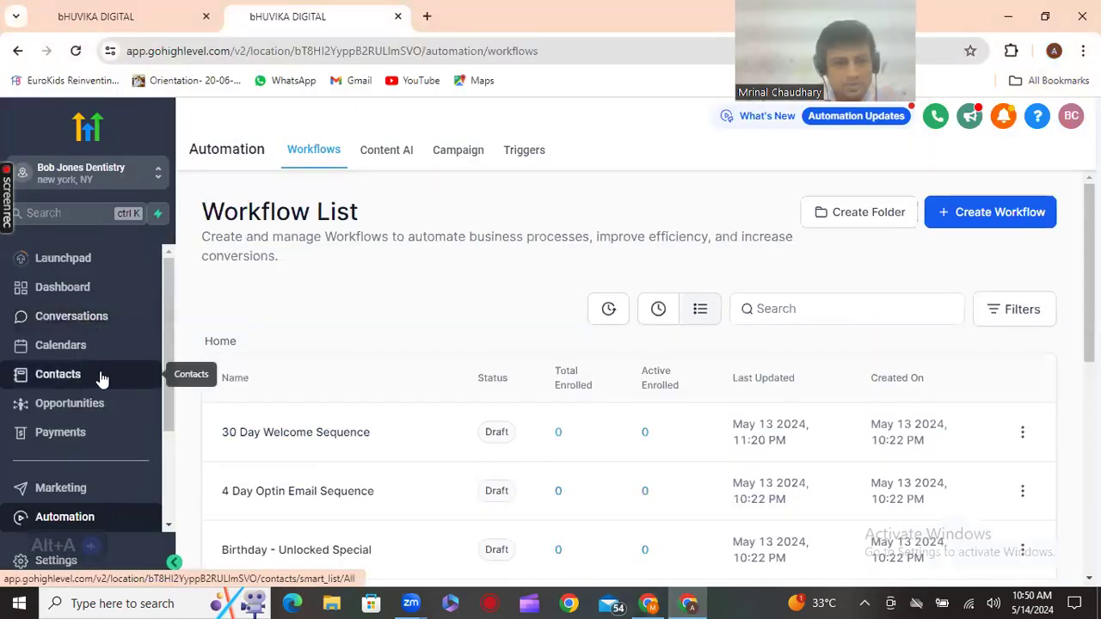
View the YOUR PROMOTION Pipeline board in Opportunities, then switch to the Pipelines list
scroll(102, 376, "down", 2)
scroll(100, 376, "up", 3)
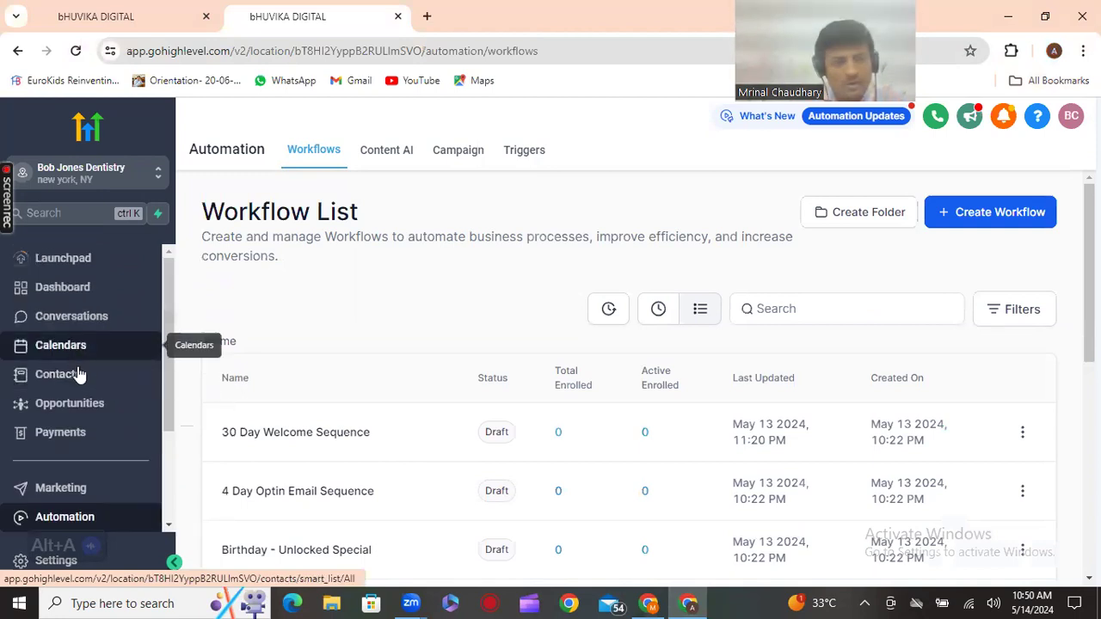
left_click(83, 411)
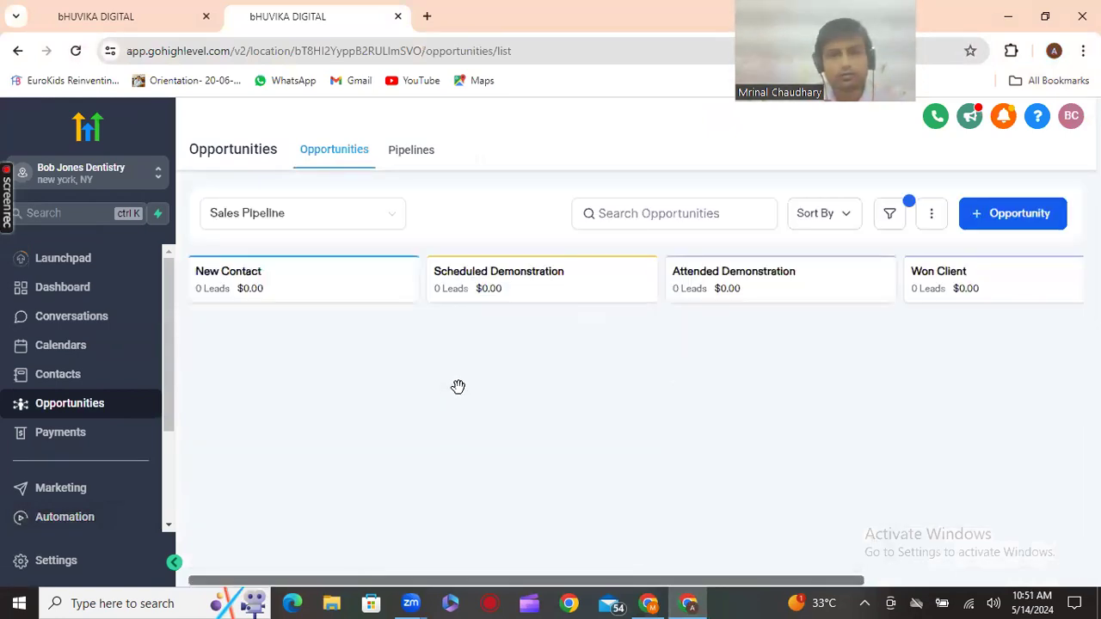
left_click(336, 226)
left_click(327, 278)
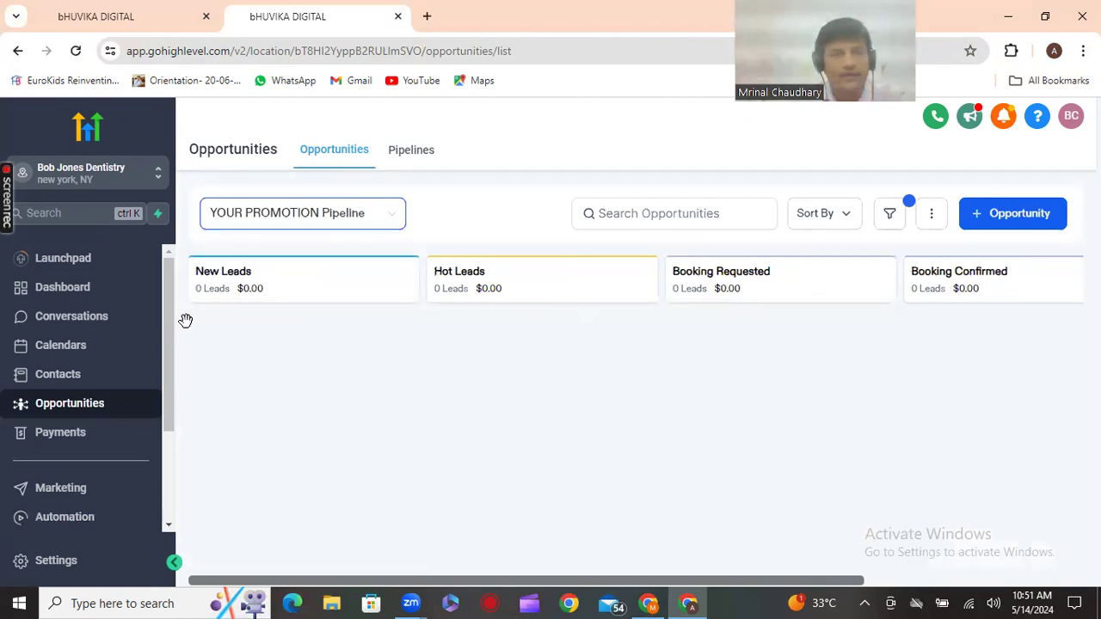
scroll(95, 456, "down", 2)
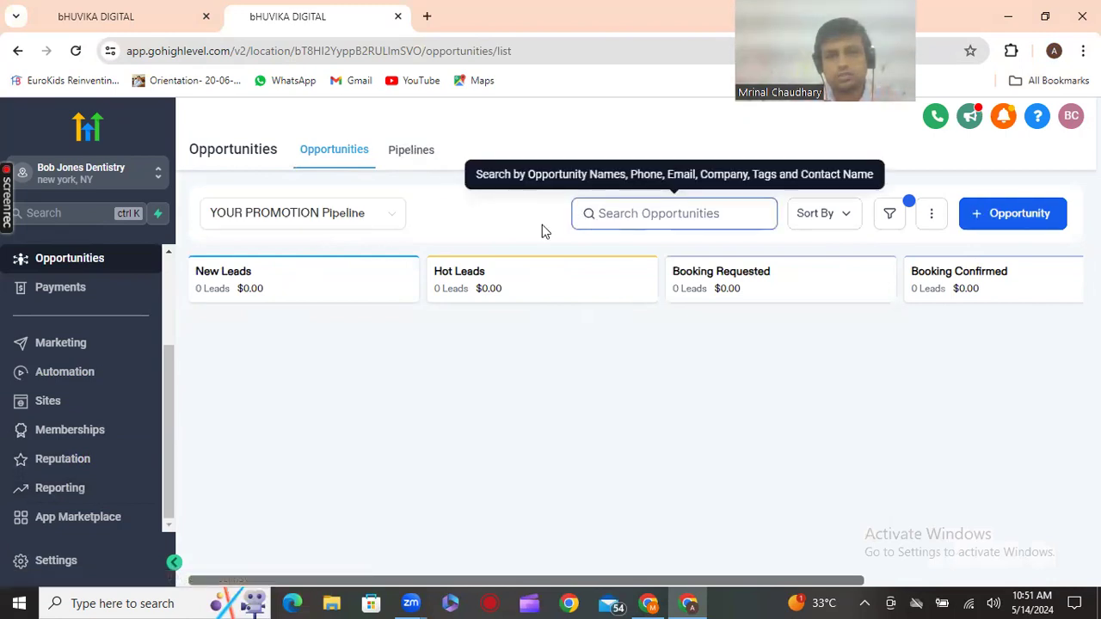
left_click(408, 153)
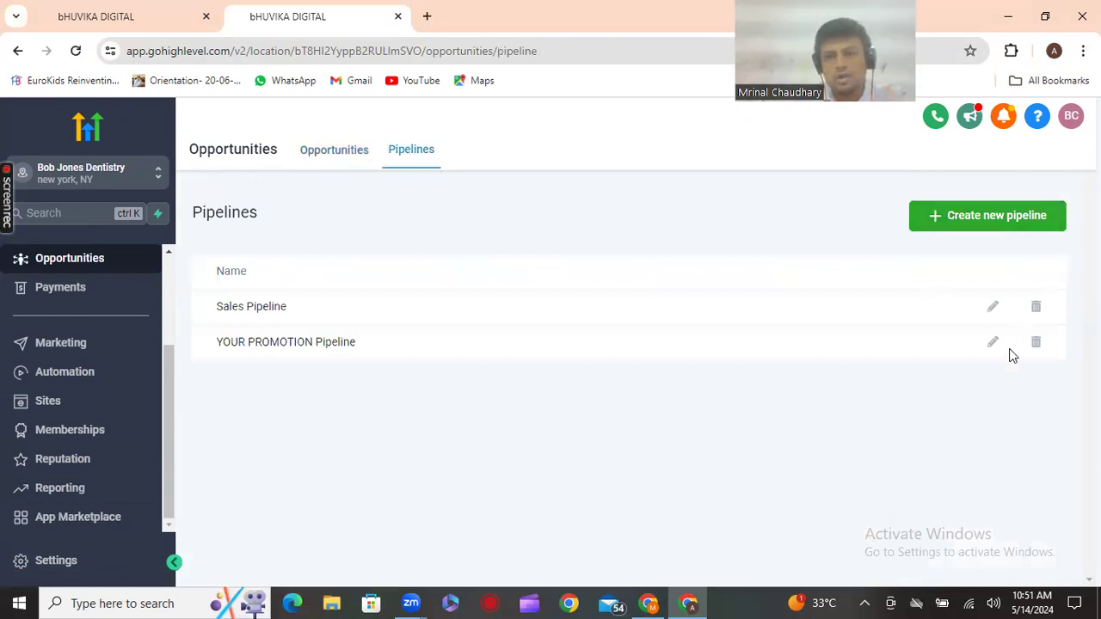
Edit YOUR PROMOTION Pipeline, change its New Leads stage to 'New opportunity', and save
left_click(993, 344)
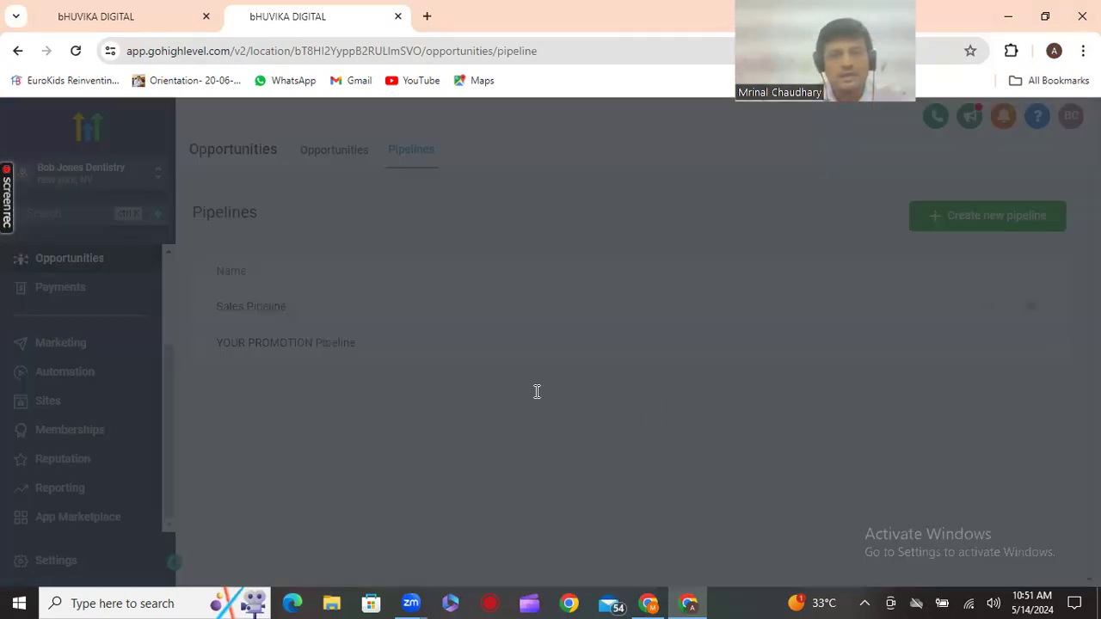
left_click(410, 316)
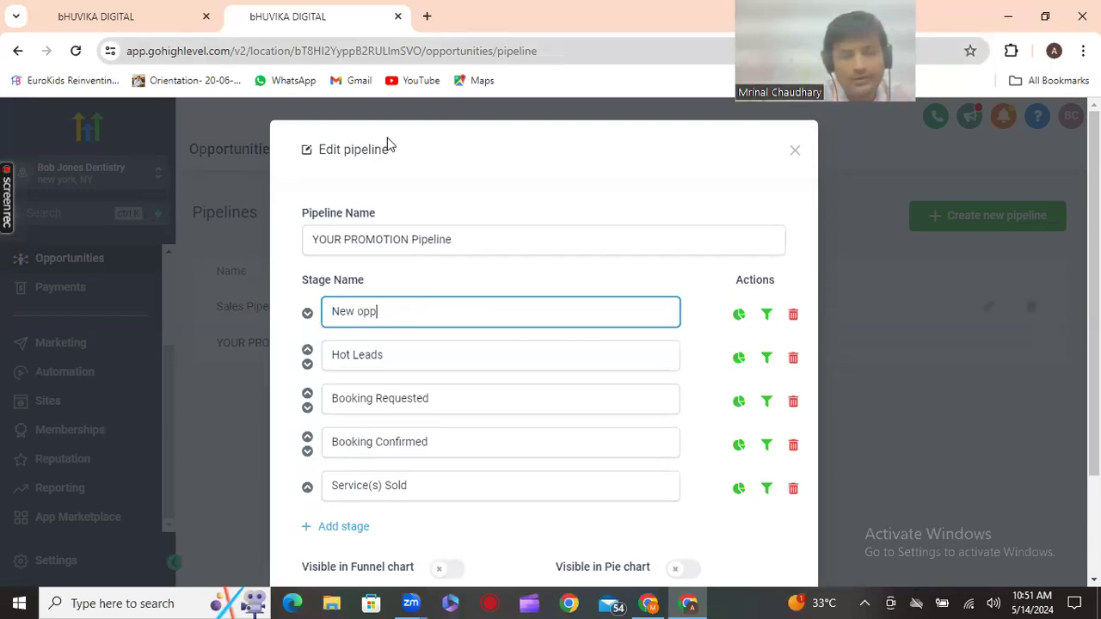
type("opportunity")
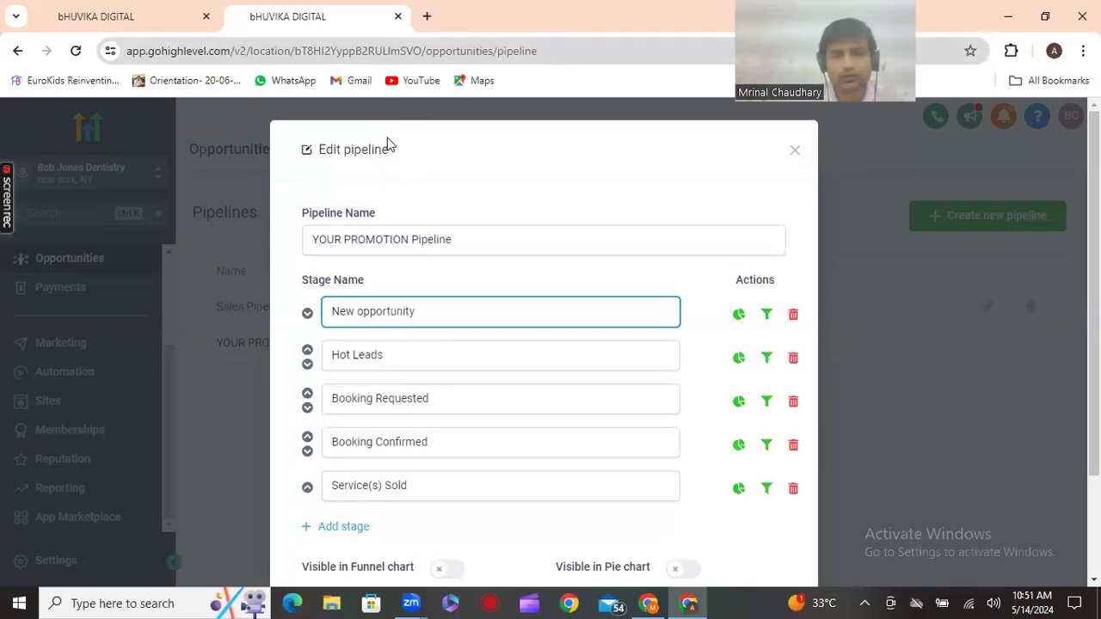
scroll(662, 456, "down", 3)
left_click(754, 525)
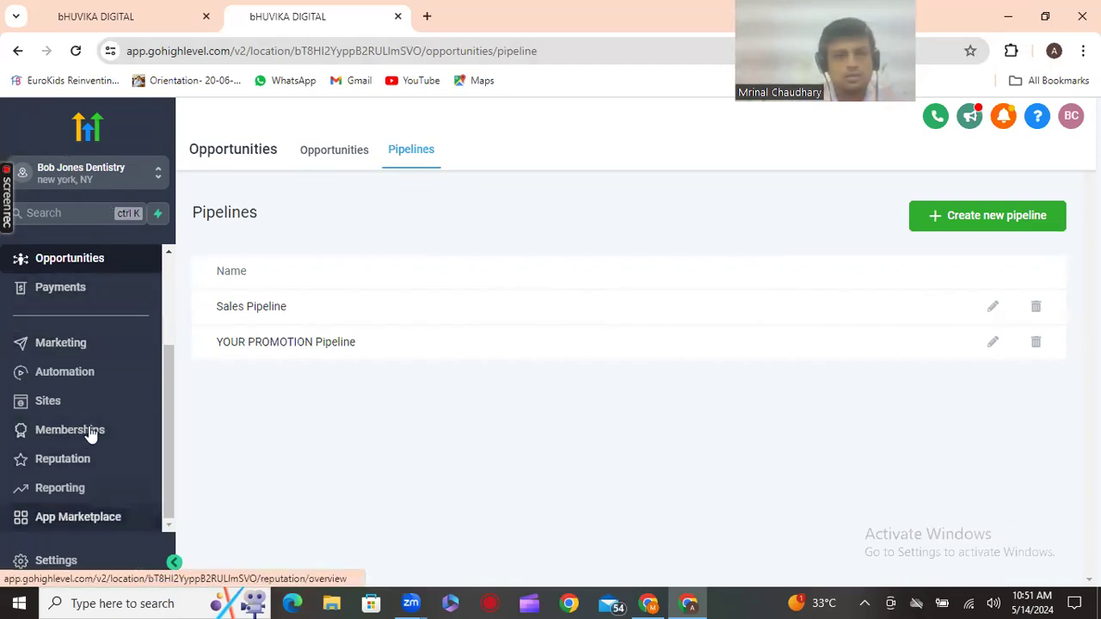
scroll(51, 432, "up", 3)
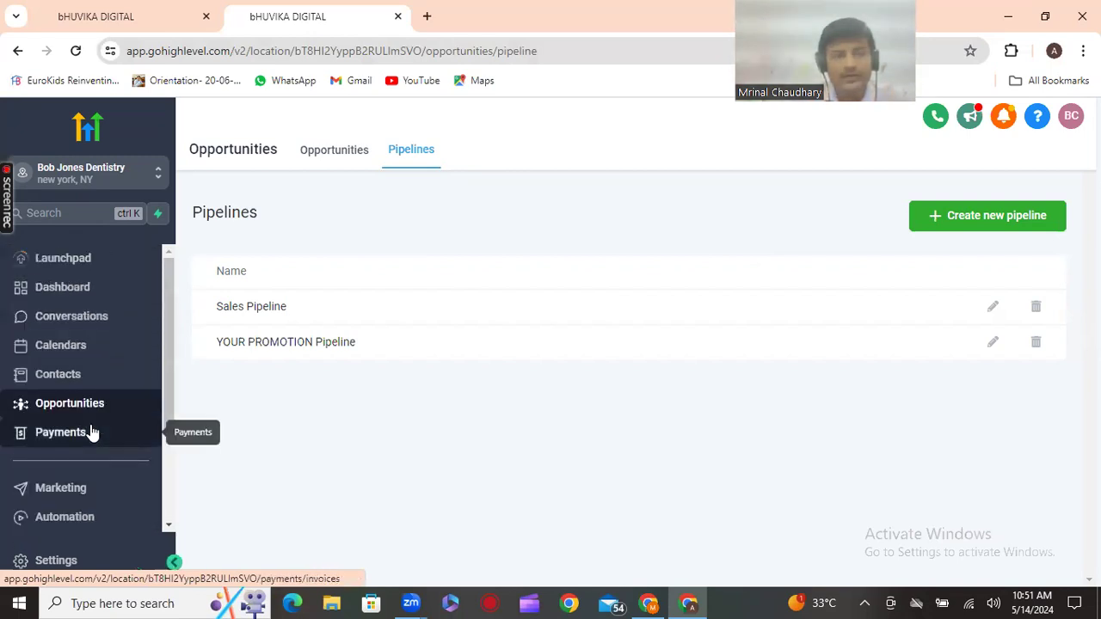
scroll(92, 432, "down", 3)
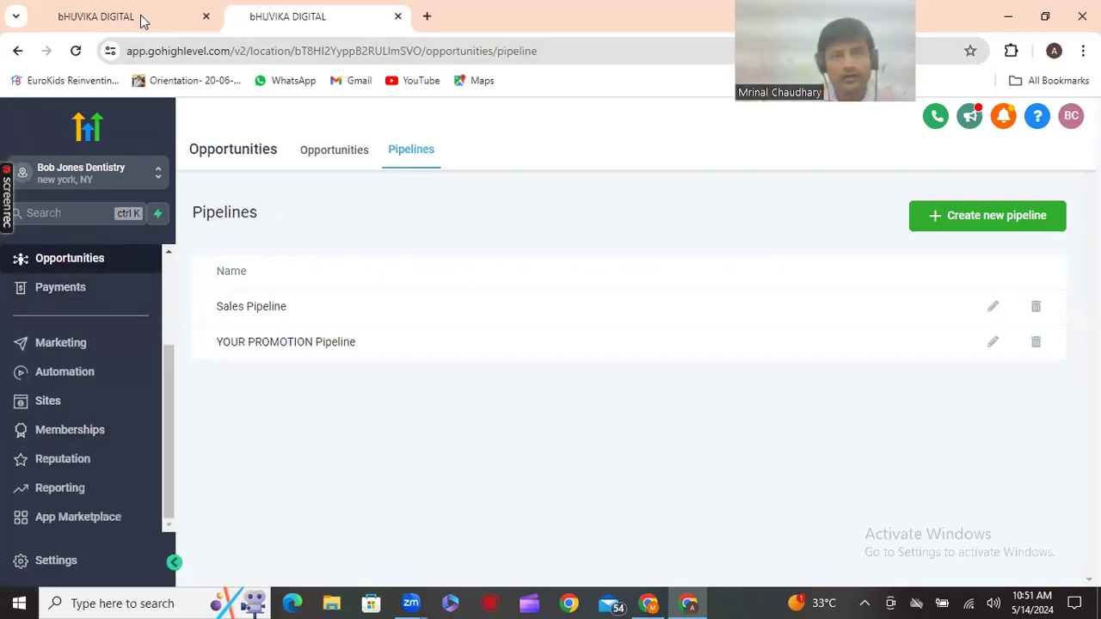
Switch to the Google Doc and scroll up to the Preparation Tips heading
left_click(656, 602)
scroll(508, 467, "down", 5)
scroll(508, 467, "up", 20)
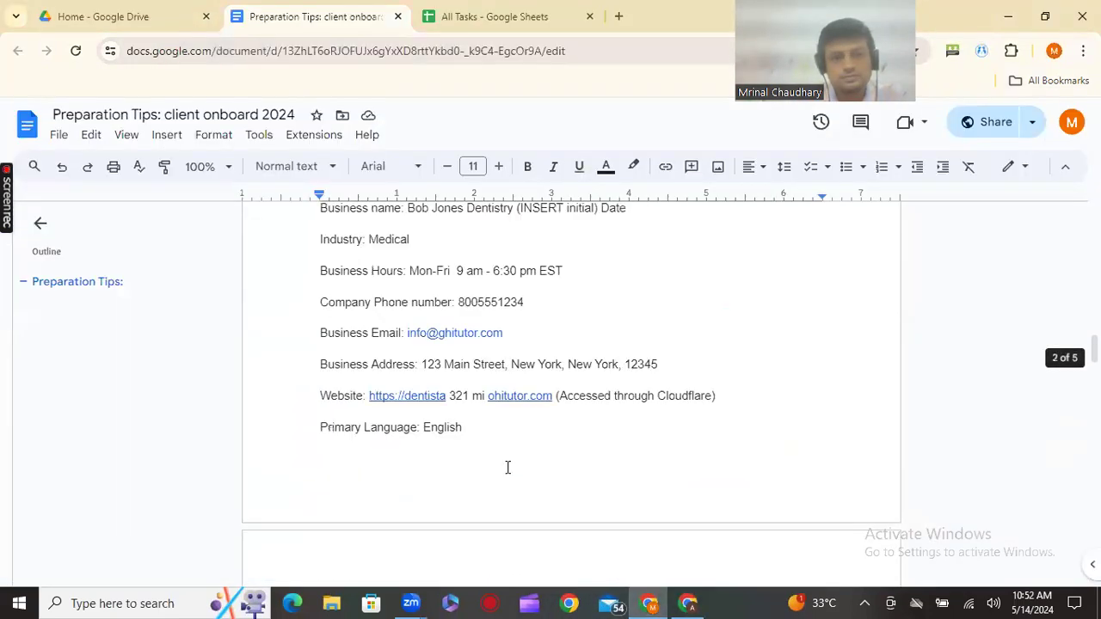
scroll(508, 467, "up", 1)
scroll(507, 467, "down", 10)
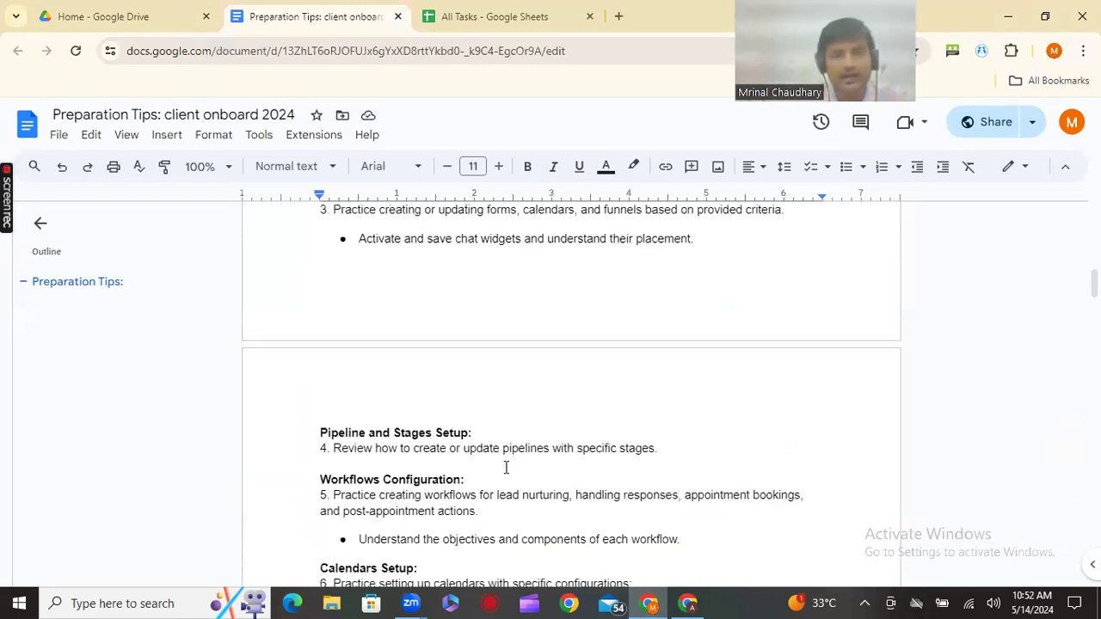
scroll(506, 467, "up", 9)
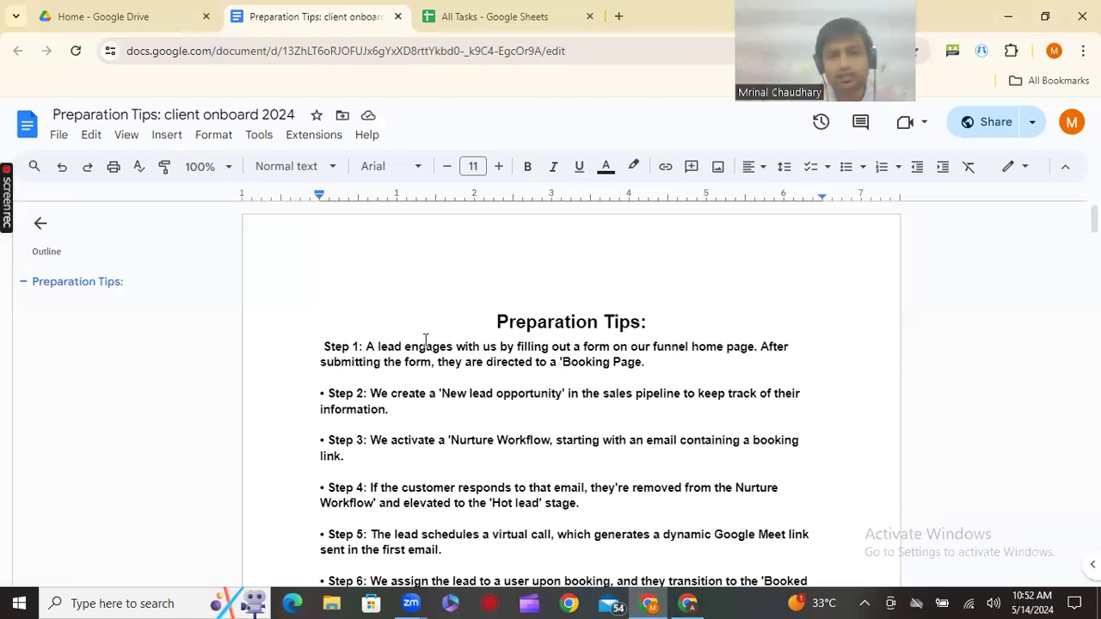
left_click(500, 329)
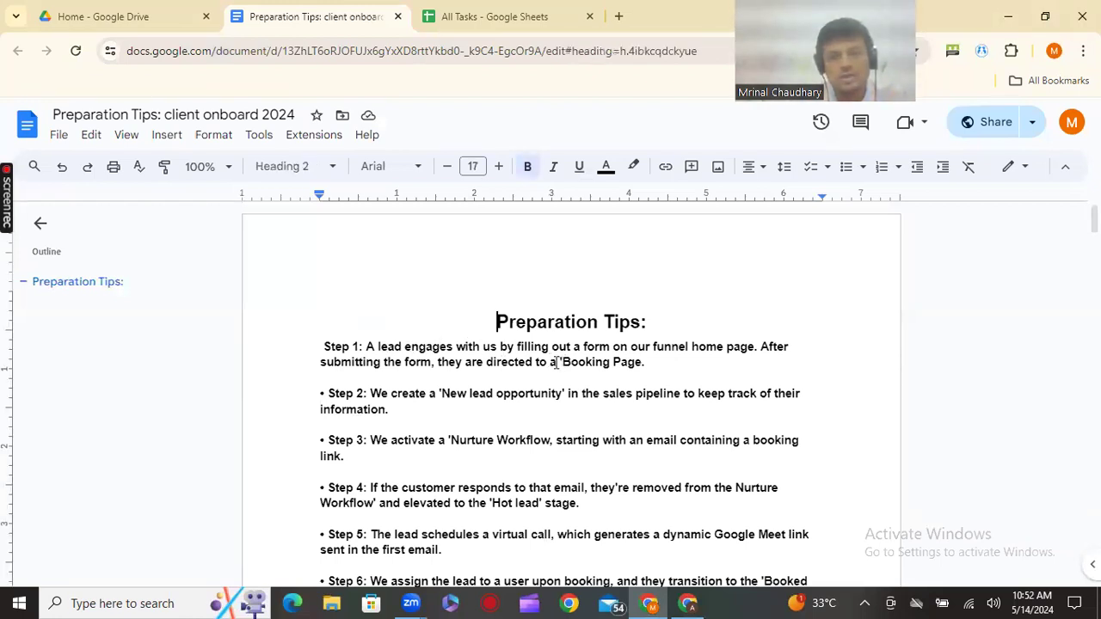
Highlight 'New lead opportunity' in Step 2 and 'Nurture Workflow' in Step 3, then return to HighLevel
left_click_drag(440, 393, 566, 394)
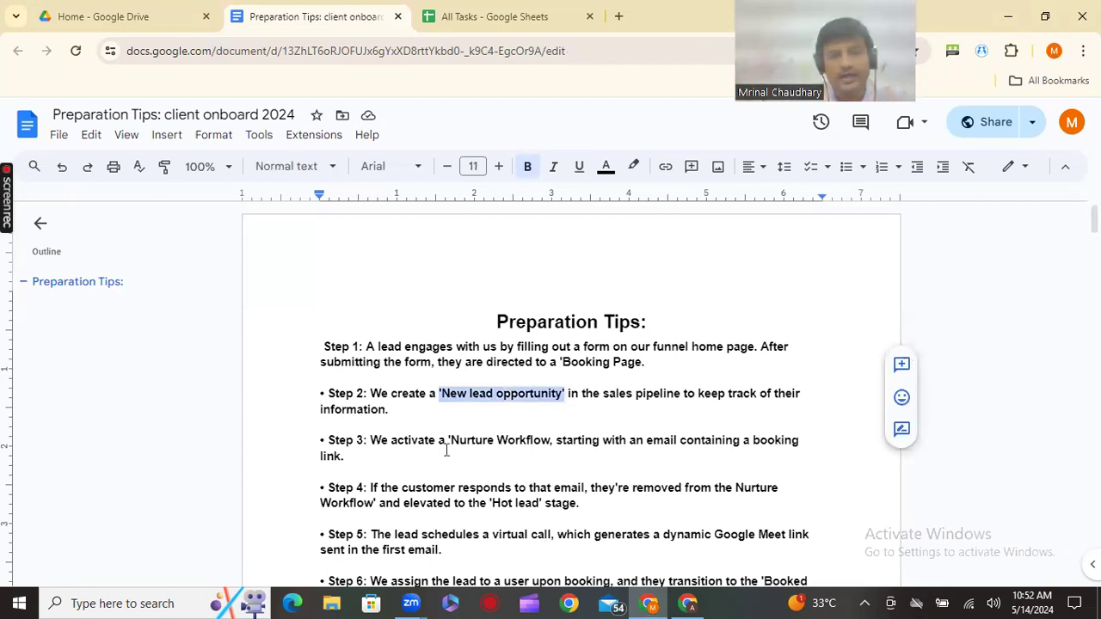
left_click_drag(447, 440, 550, 440)
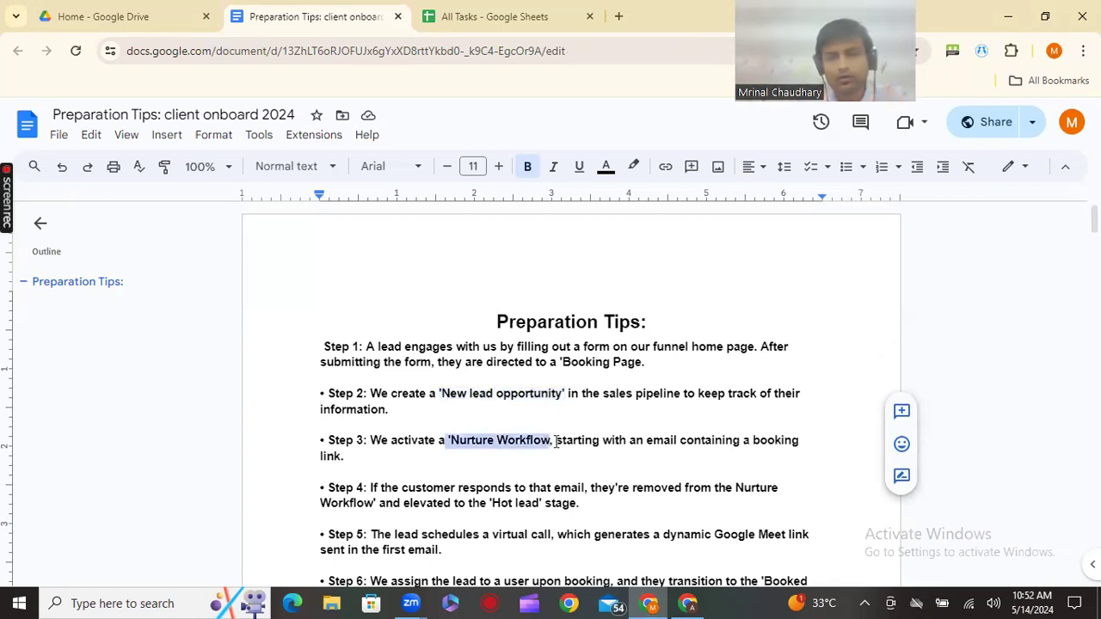
scroll(556, 442, "down", 1)
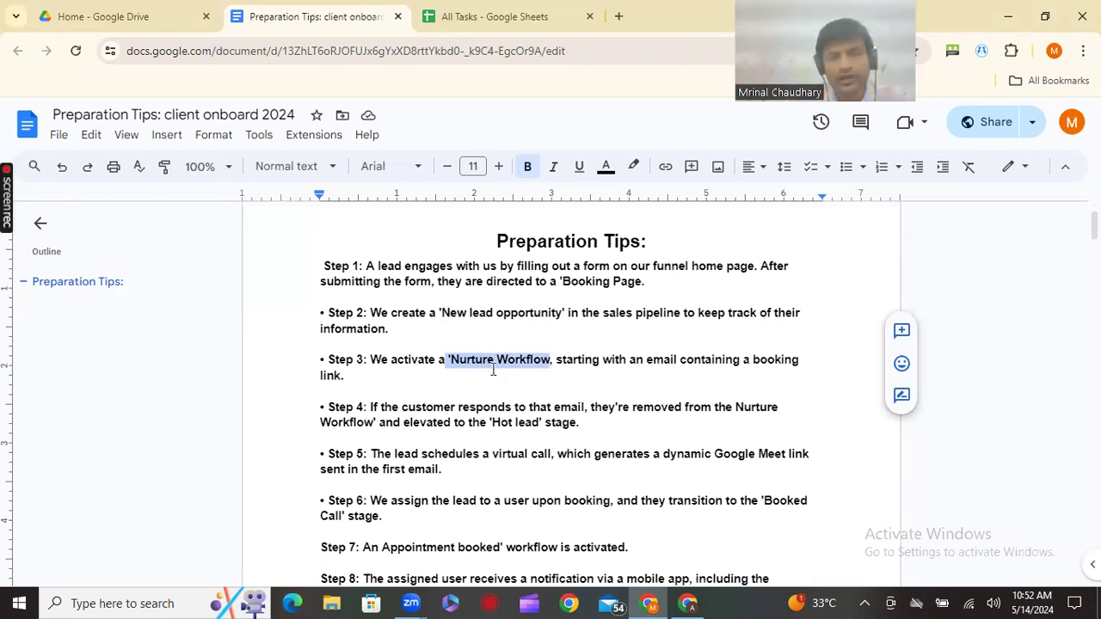
scroll(526, 405, "down", 1)
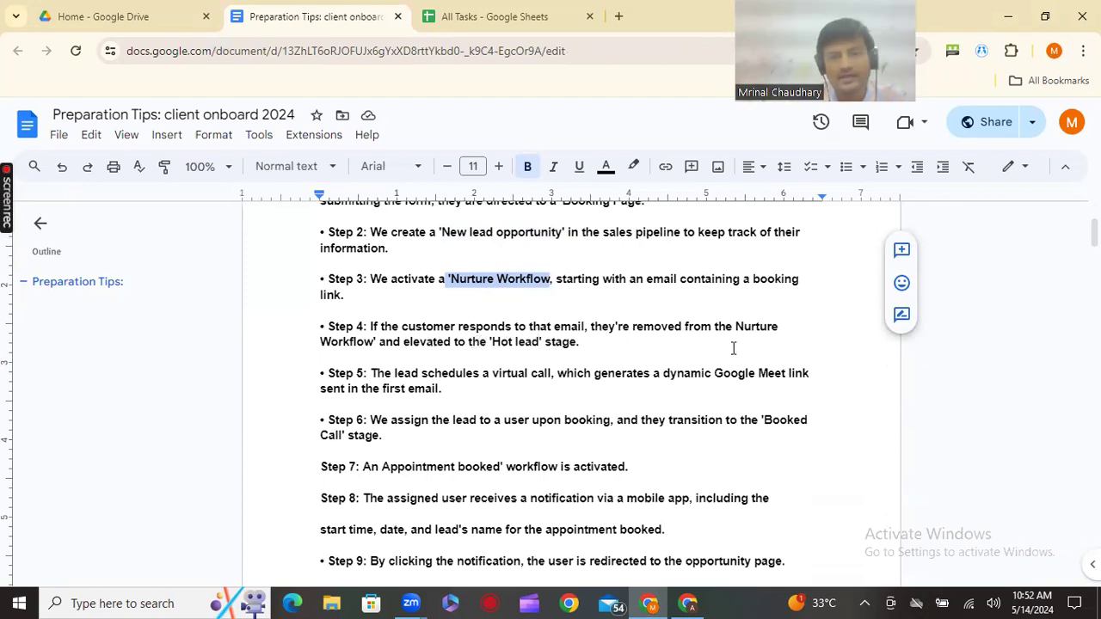
left_click(688, 604)
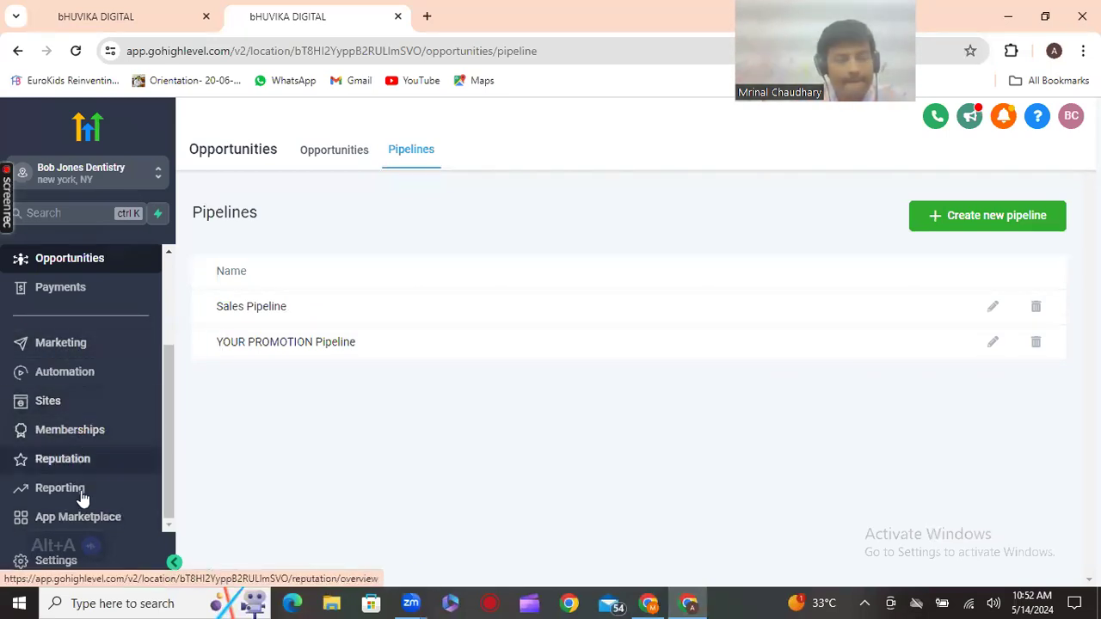
From the Automation workflow list, open 30 Day Welcome Sequence with Edit Workflow
left_click(71, 378)
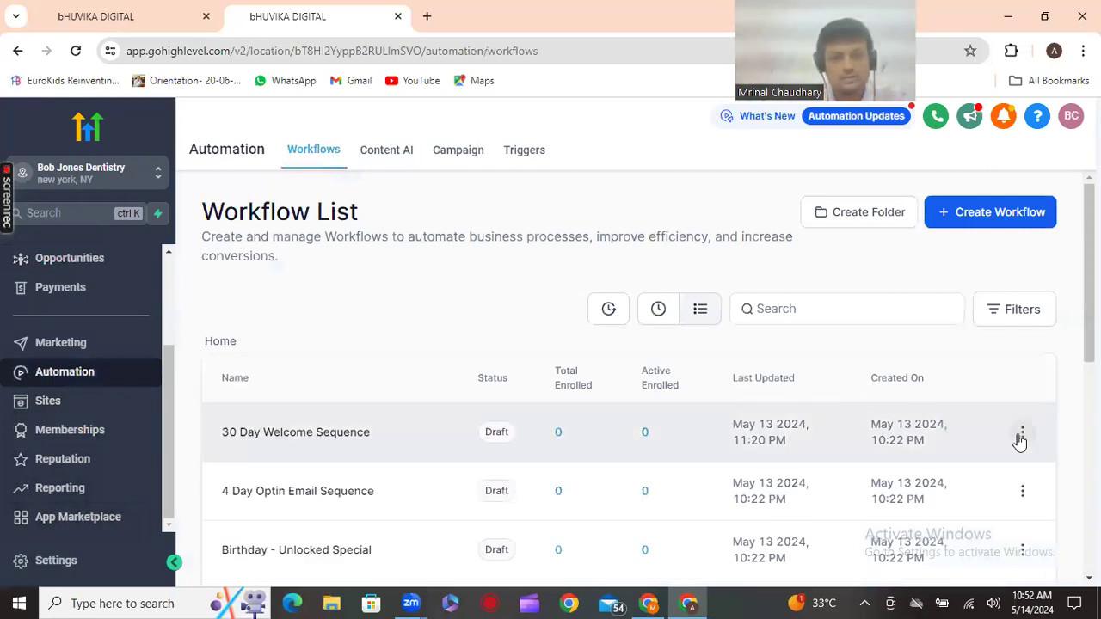
left_click(1022, 434)
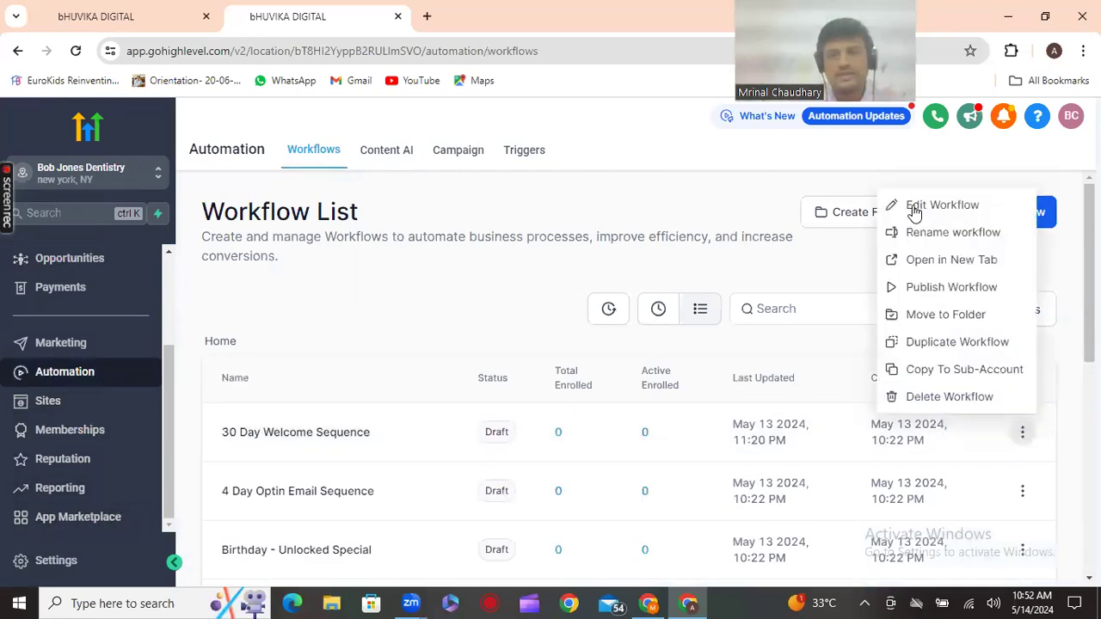
left_click(914, 211)
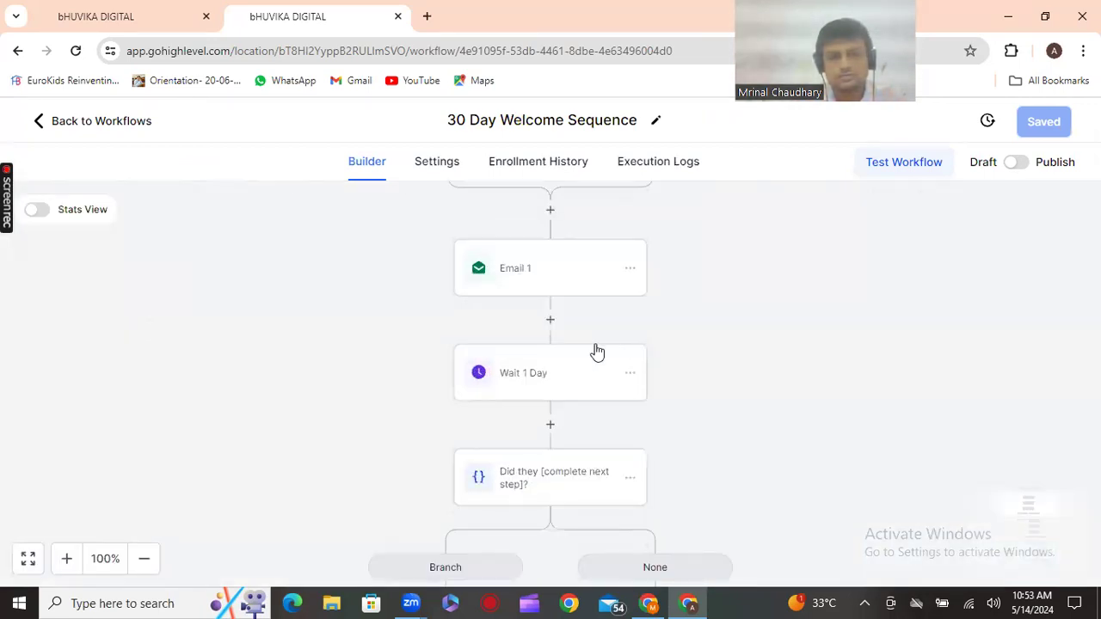
Add a Create Or Update Opportunity action before Email 1: YOUR PROMOTION Pipeline, New opportunity stage
left_click(551, 292)
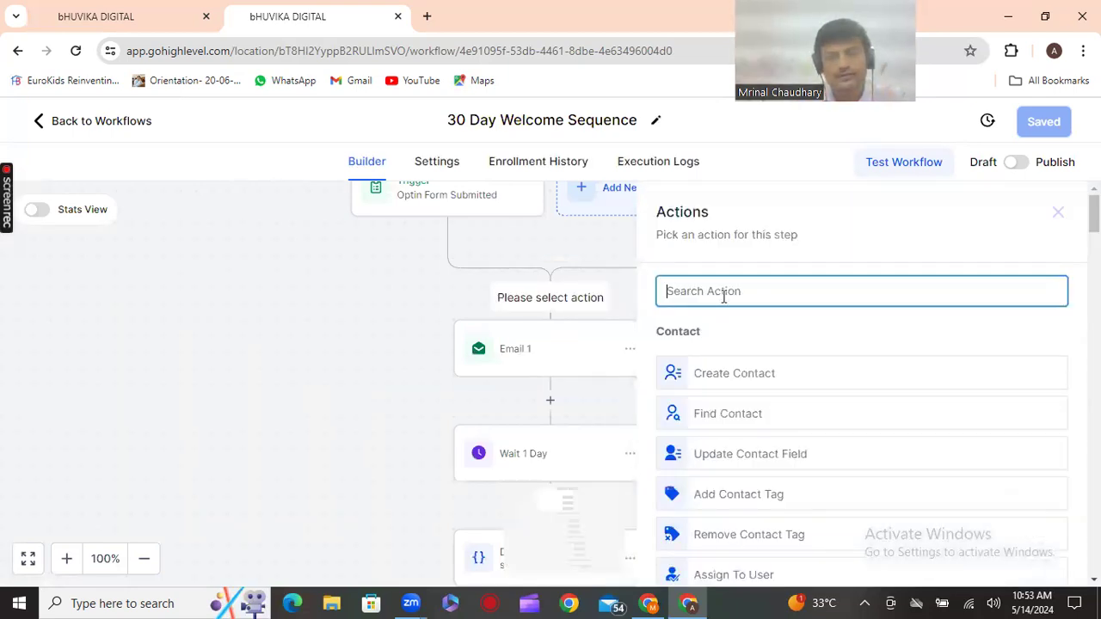
type("op")
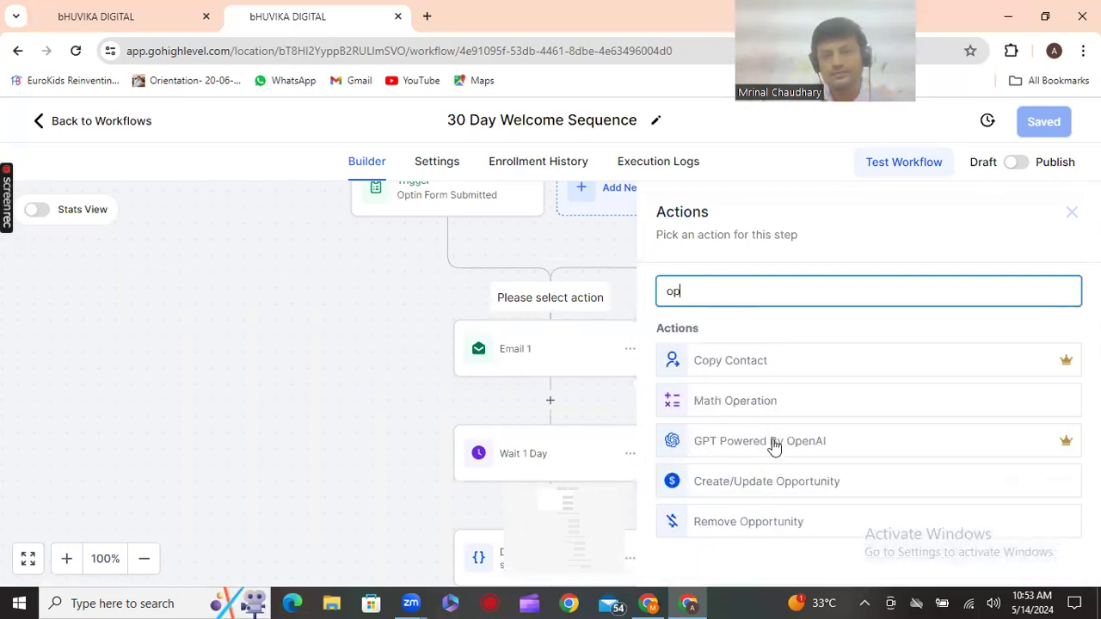
left_click(781, 481)
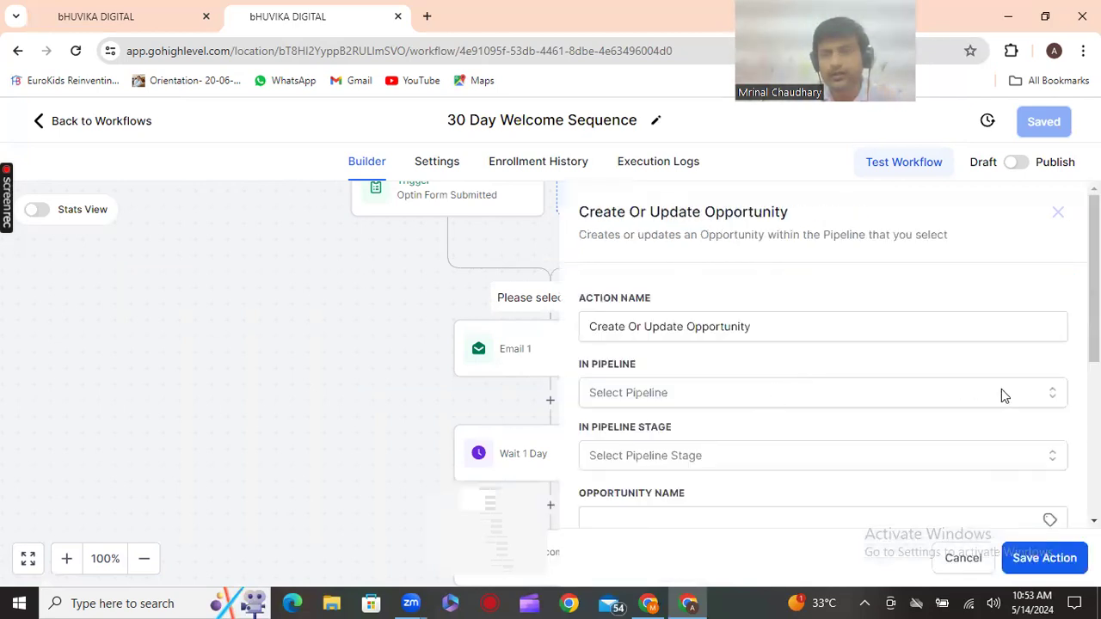
left_click(1011, 395)
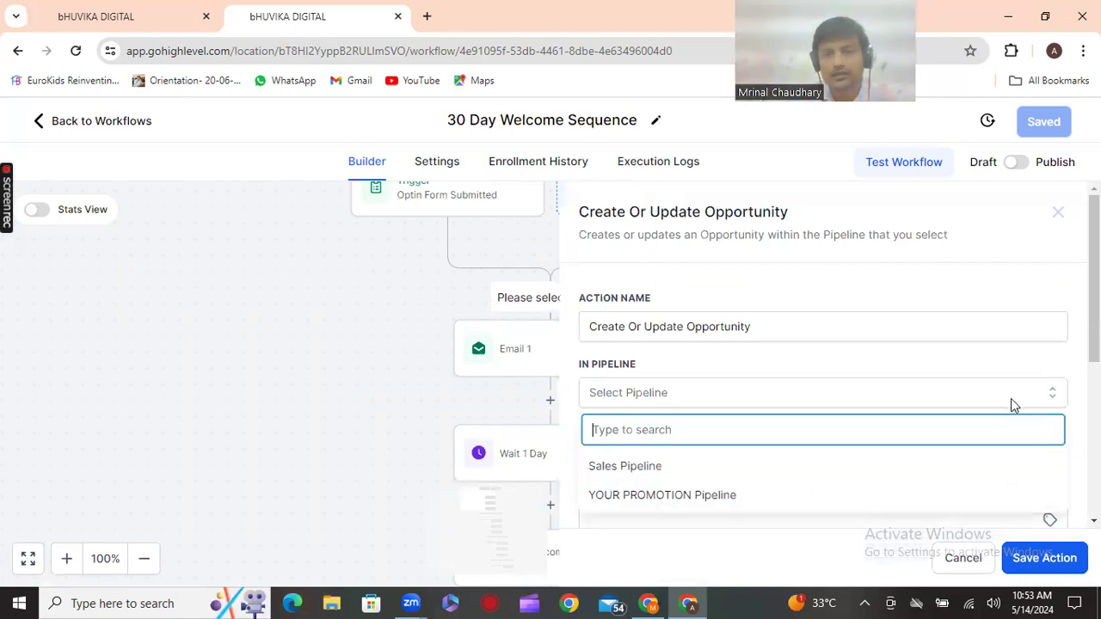
left_click(659, 494)
left_click(746, 455)
scroll(688, 430, "down", 2)
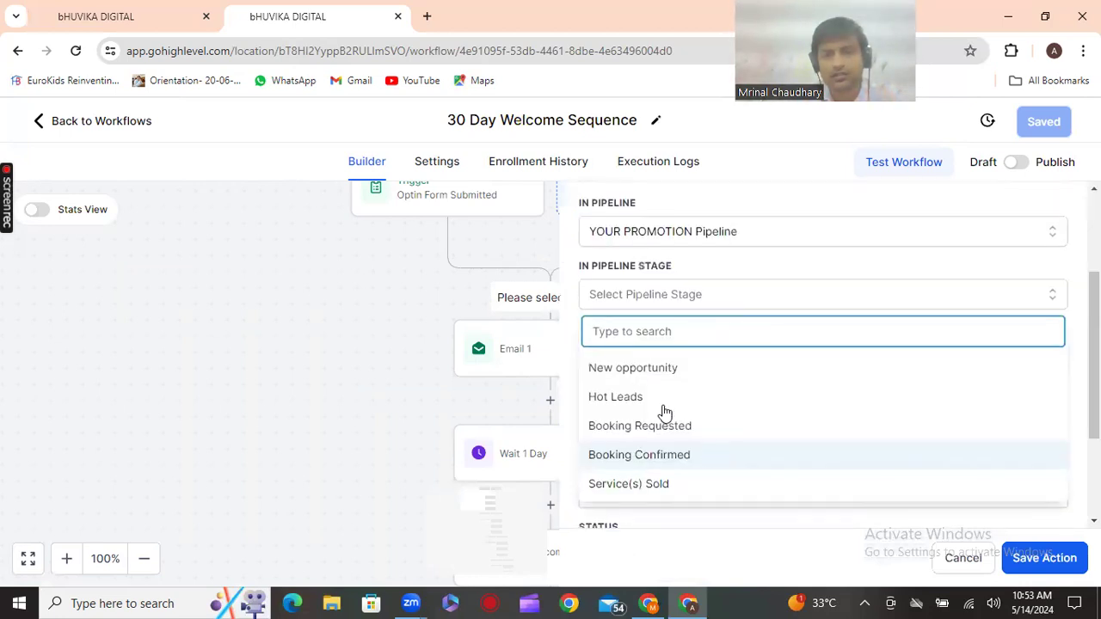
left_click(654, 370)
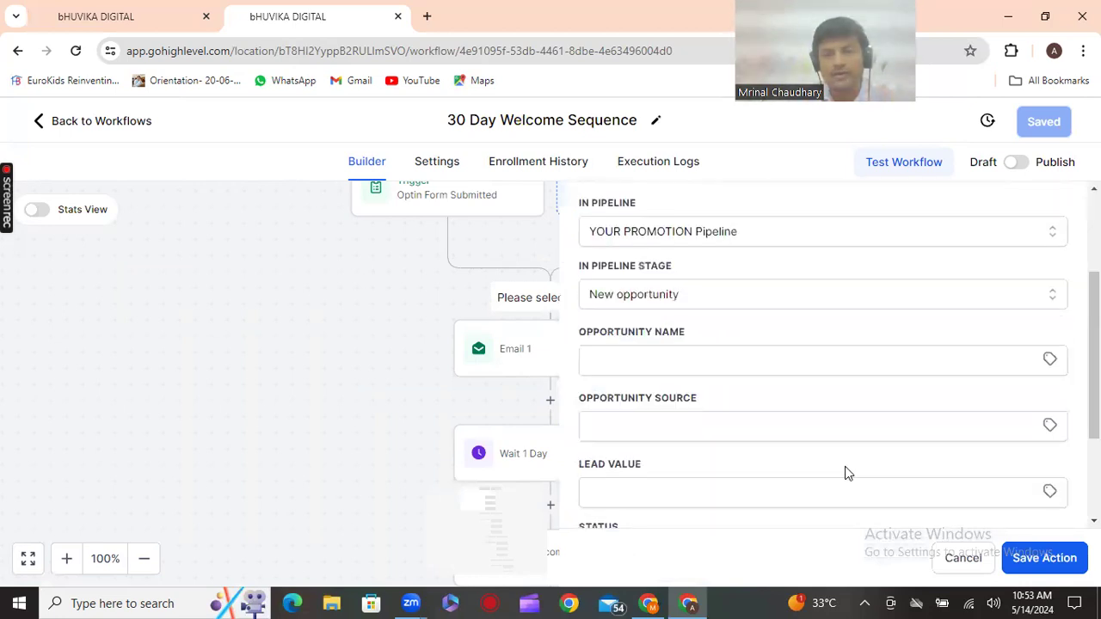
Set the opportunity name to {{contact.name}} and the source to {{calendar.name}}
left_click(873, 359)
left_click(1049, 359)
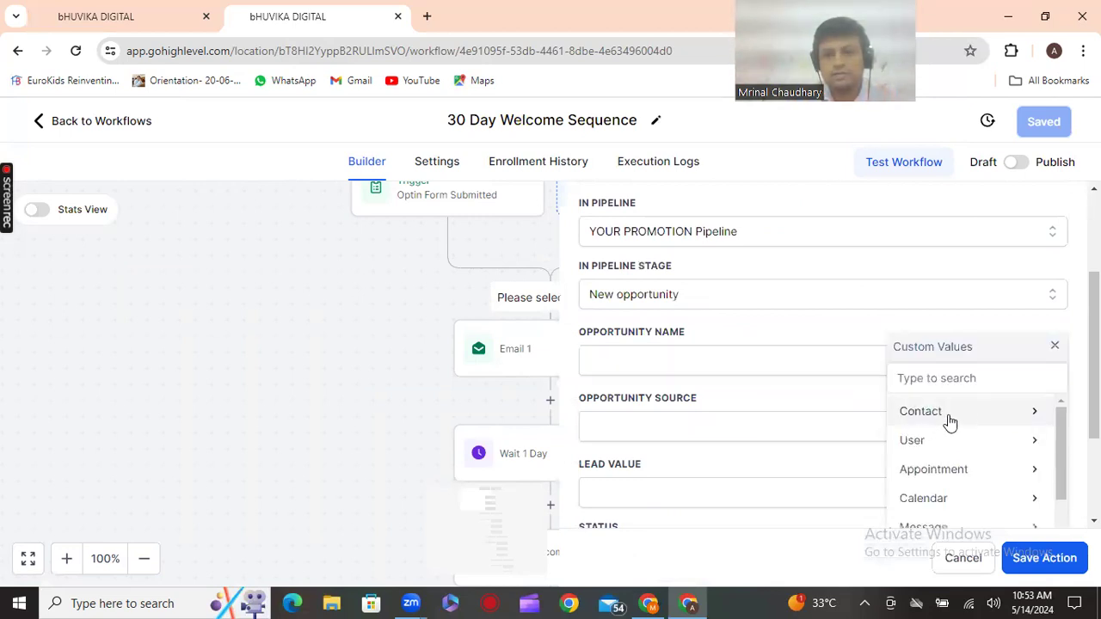
left_click(950, 421)
left_click(944, 416)
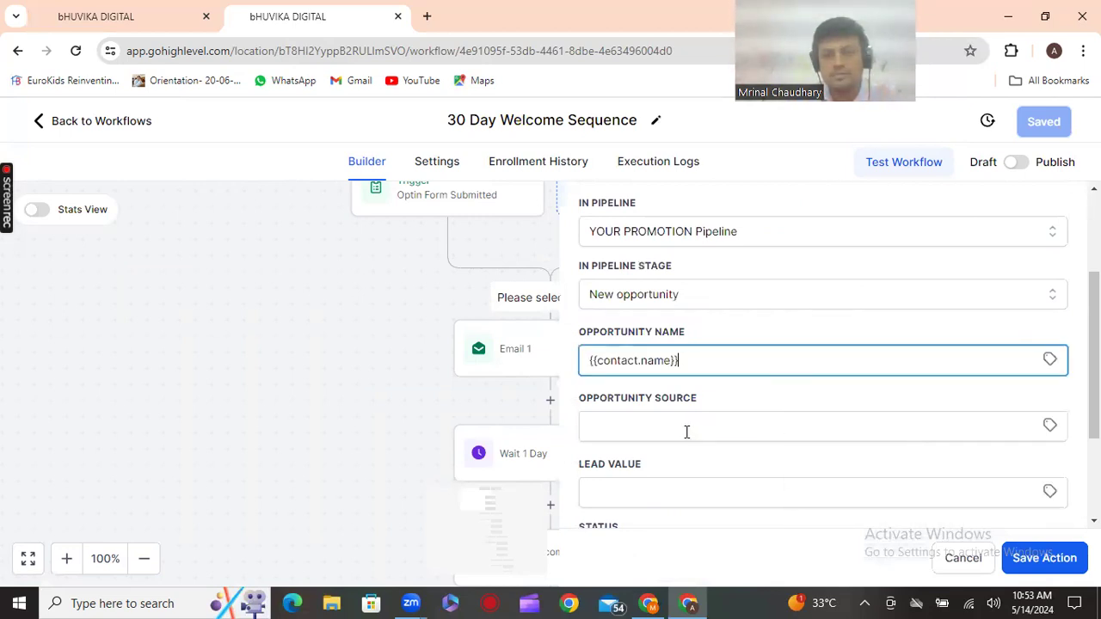
left_click(1049, 426)
scroll(944, 497, "down", 5)
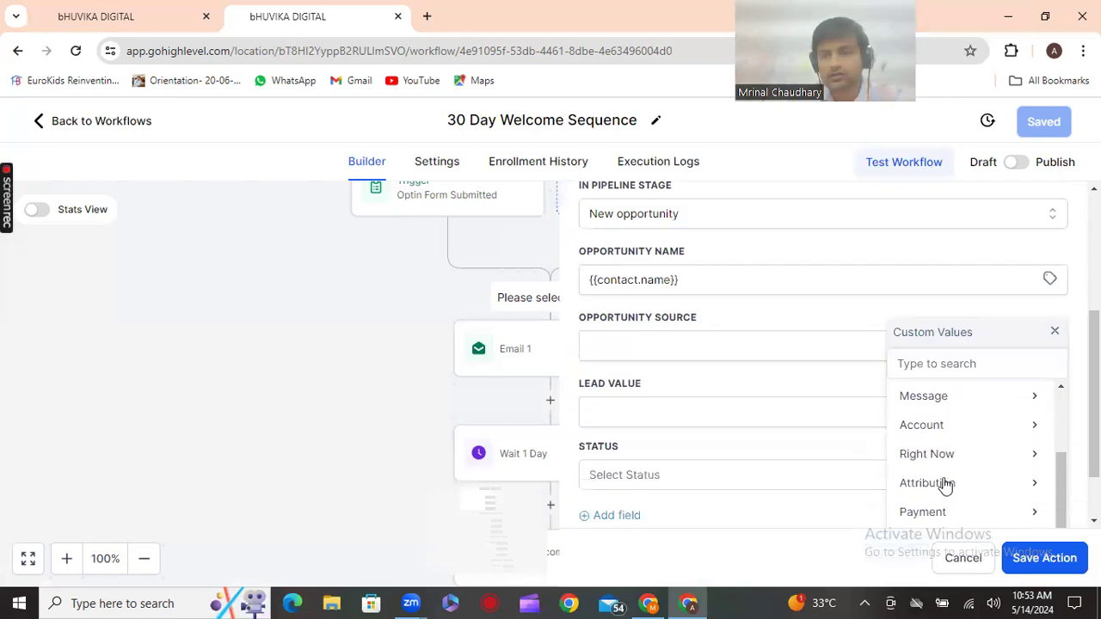
scroll(944, 484, "up", 5)
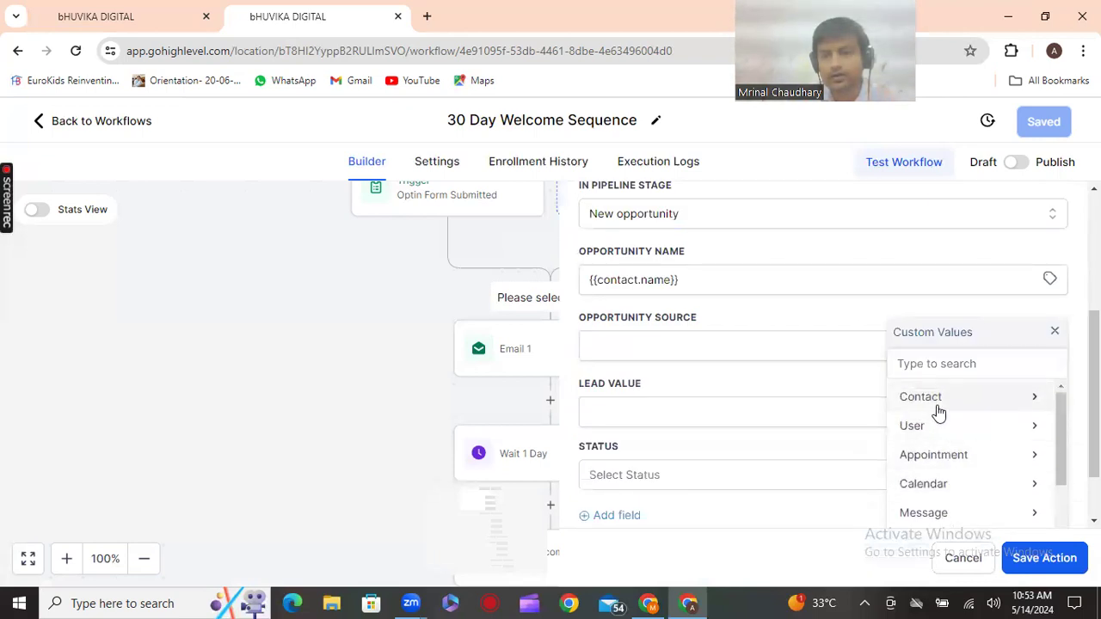
left_click(904, 485)
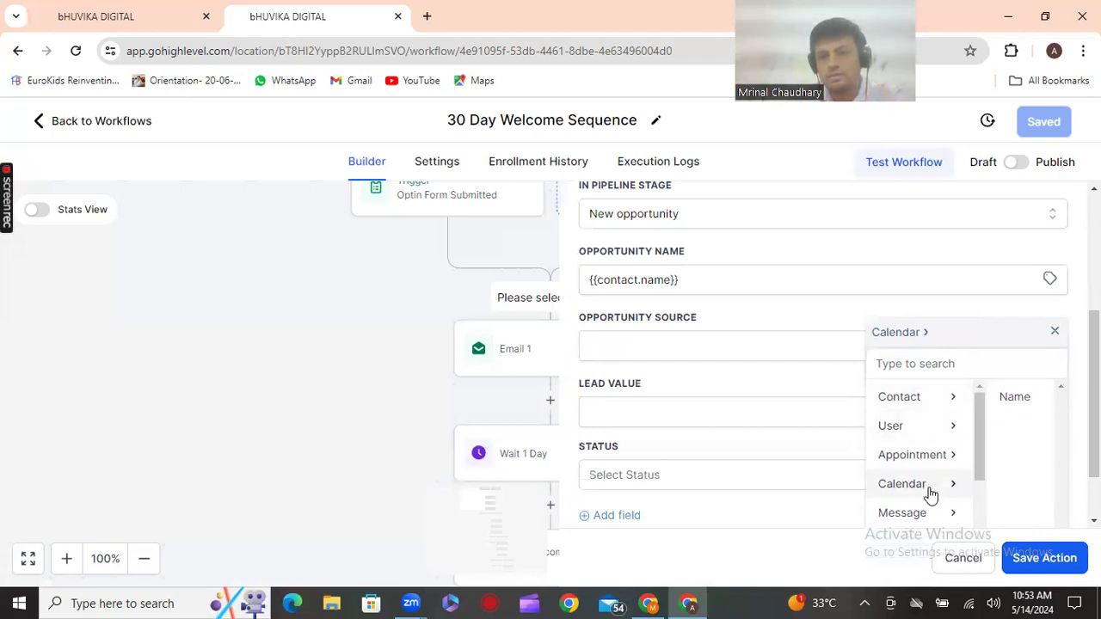
left_click(1024, 406)
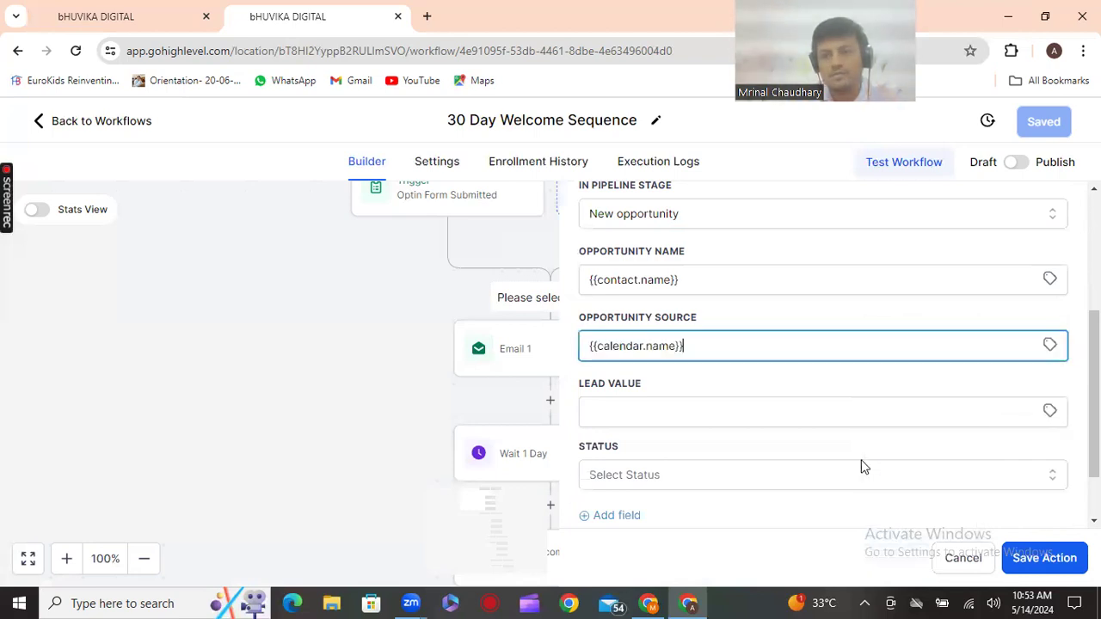
Set the lead value to 50000 and the opportunity status to open
left_click(1048, 414)
left_click(769, 413)
type("50000")
left_click(754, 489)
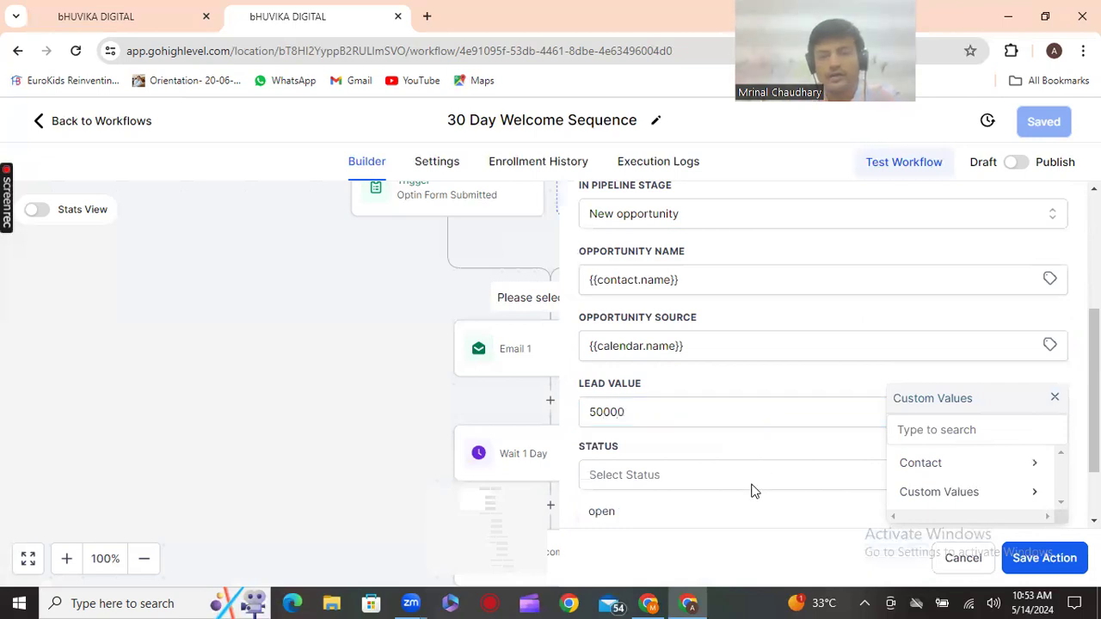
left_click(602, 513)
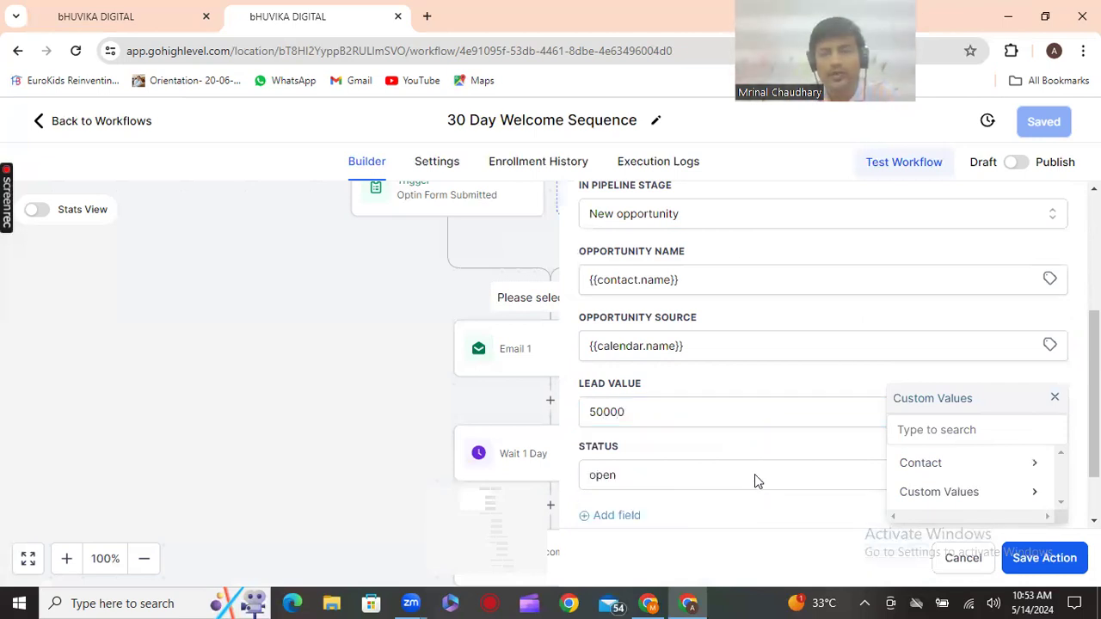
scroll(755, 479, "down", 2)
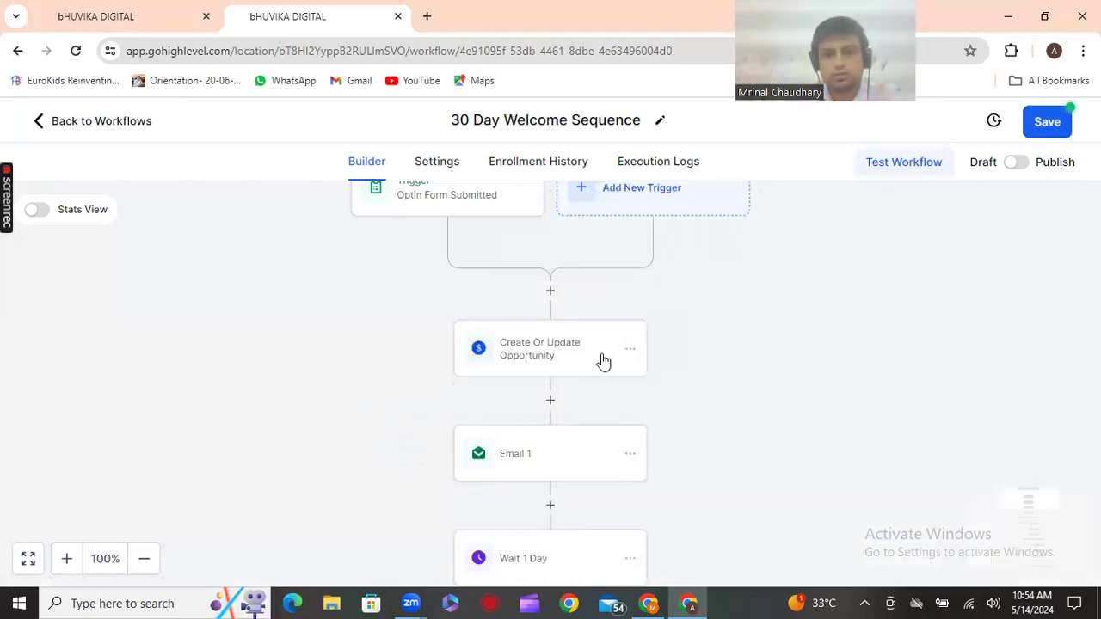
Save the workflow and add a Wait step after Email 1
left_click(1038, 127)
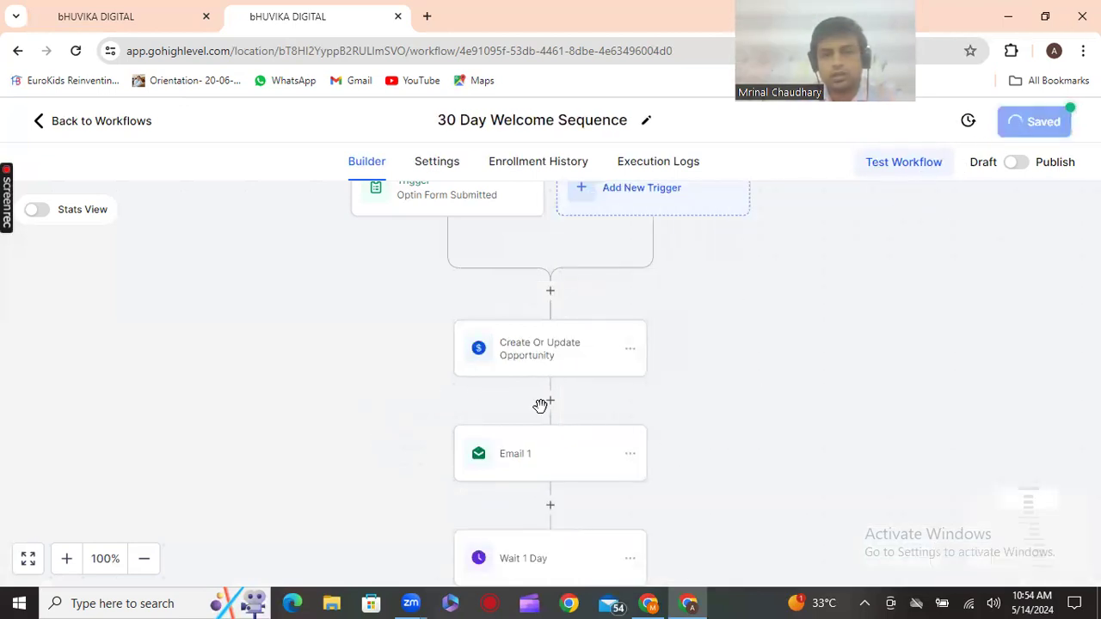
left_click(551, 508)
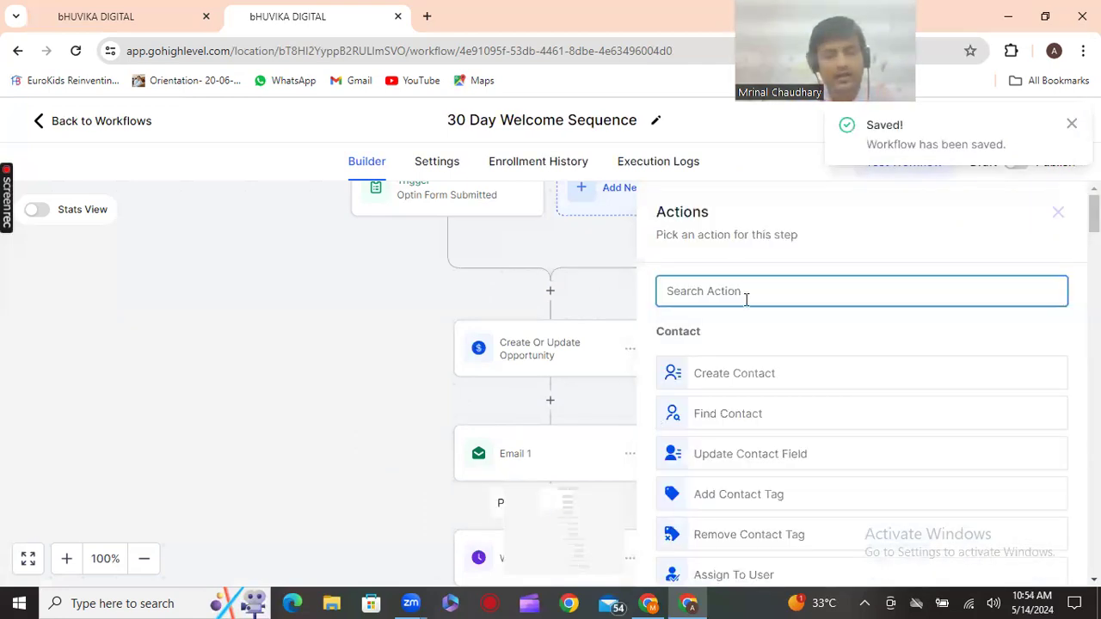
type("wa")
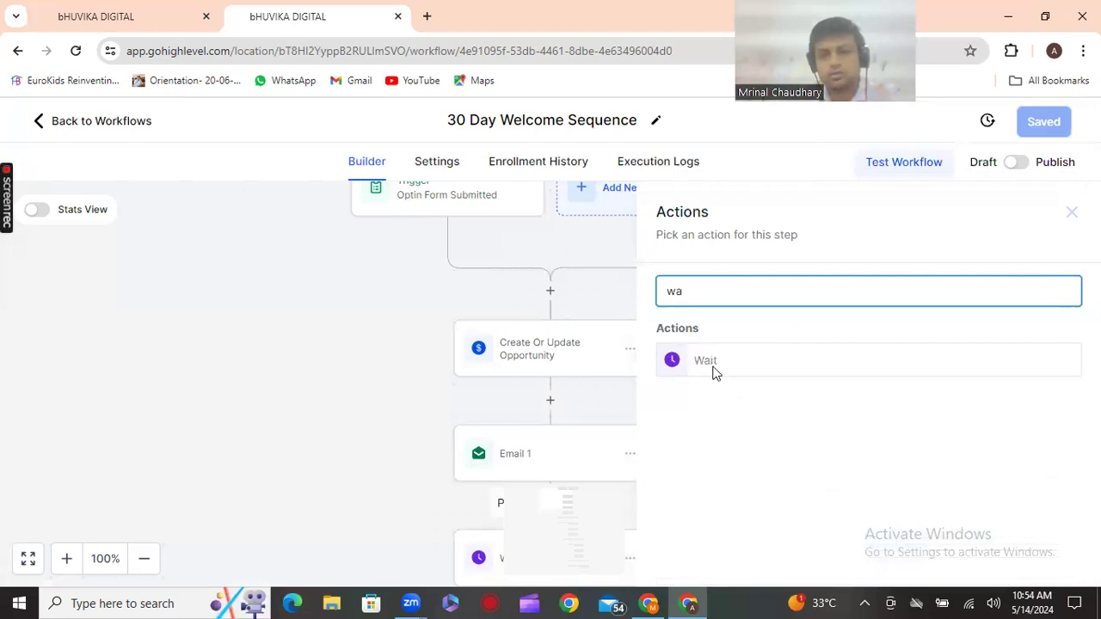
left_click(714, 365)
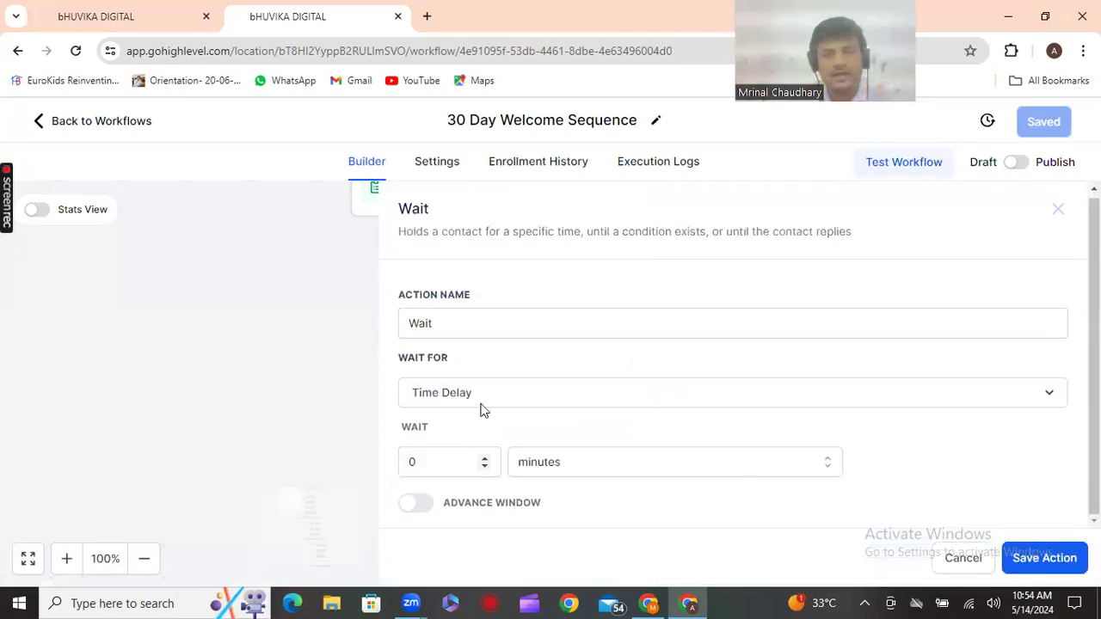
Set the Wait to hold until a Contact Reply to Email 1
left_click(508, 402)
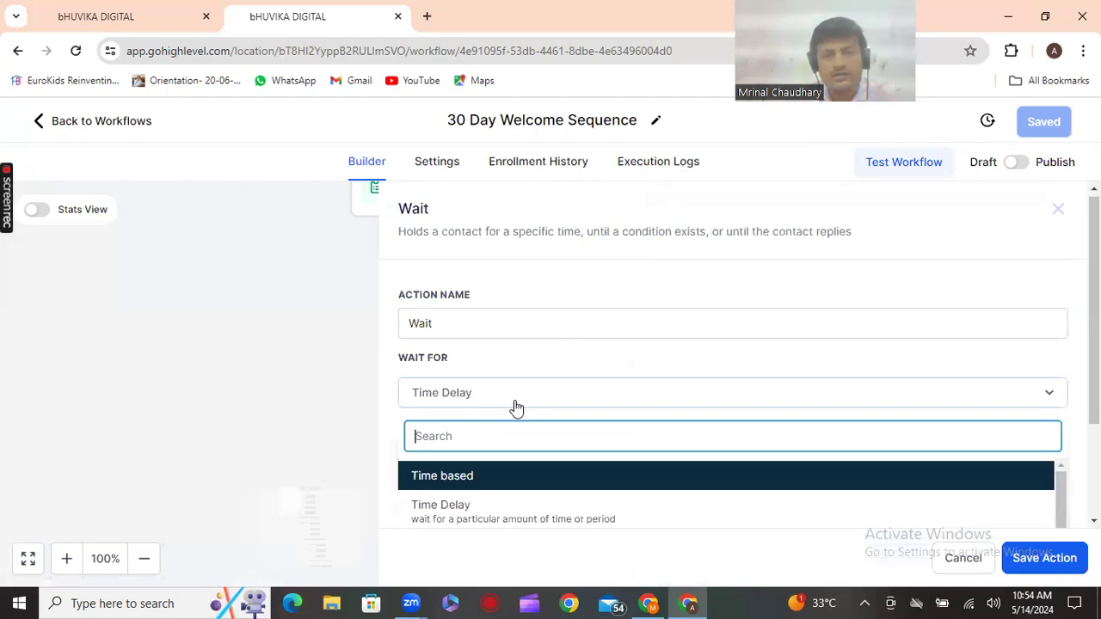
scroll(504, 494, "down", 3)
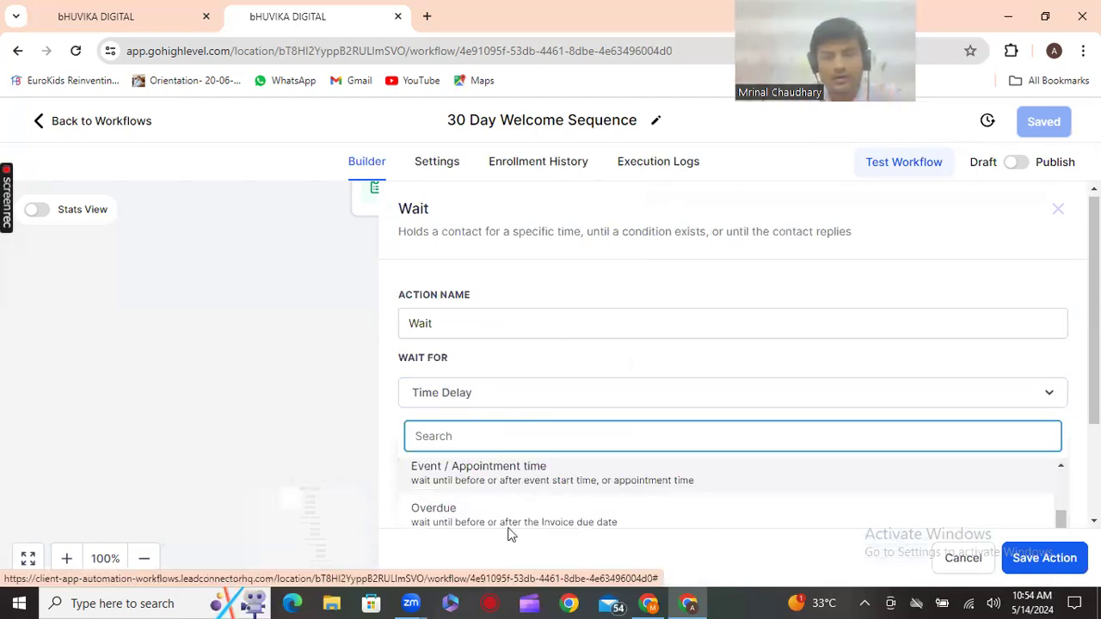
scroll(516, 520, "down", 2)
scroll(516, 516, "down", 2)
scroll(517, 503, "up", 1)
scroll(517, 503, "down", 1)
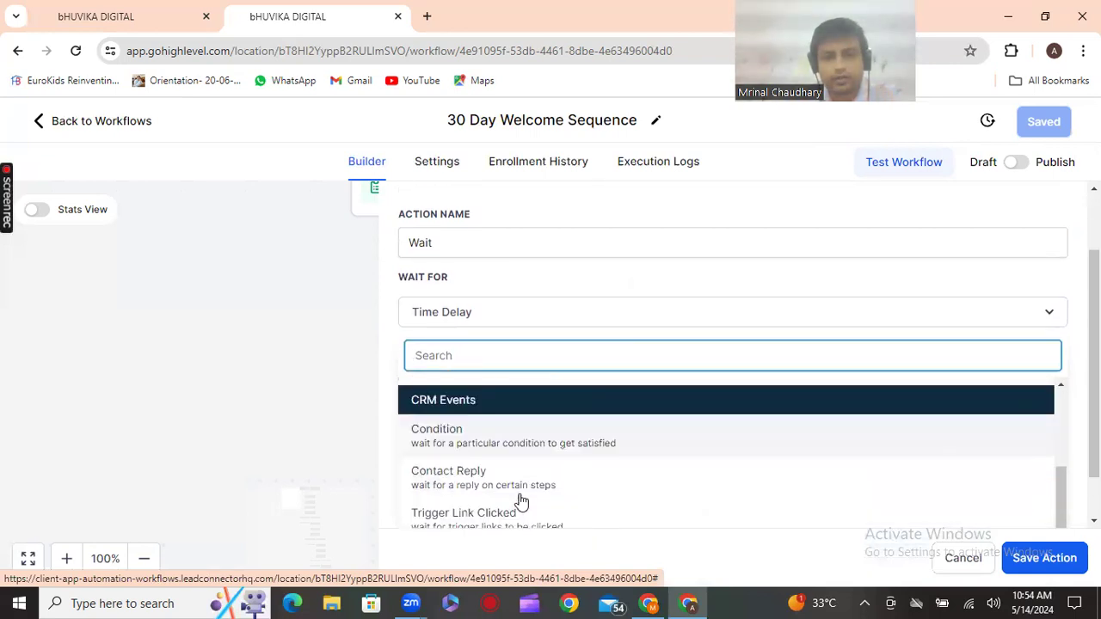
left_click(474, 482)
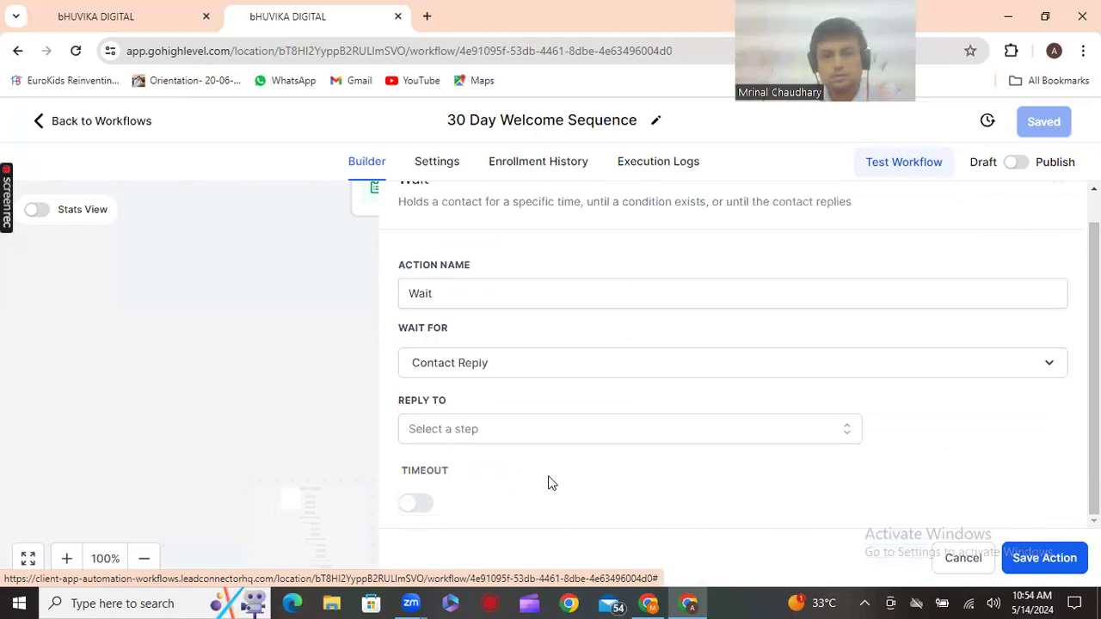
left_click(521, 437)
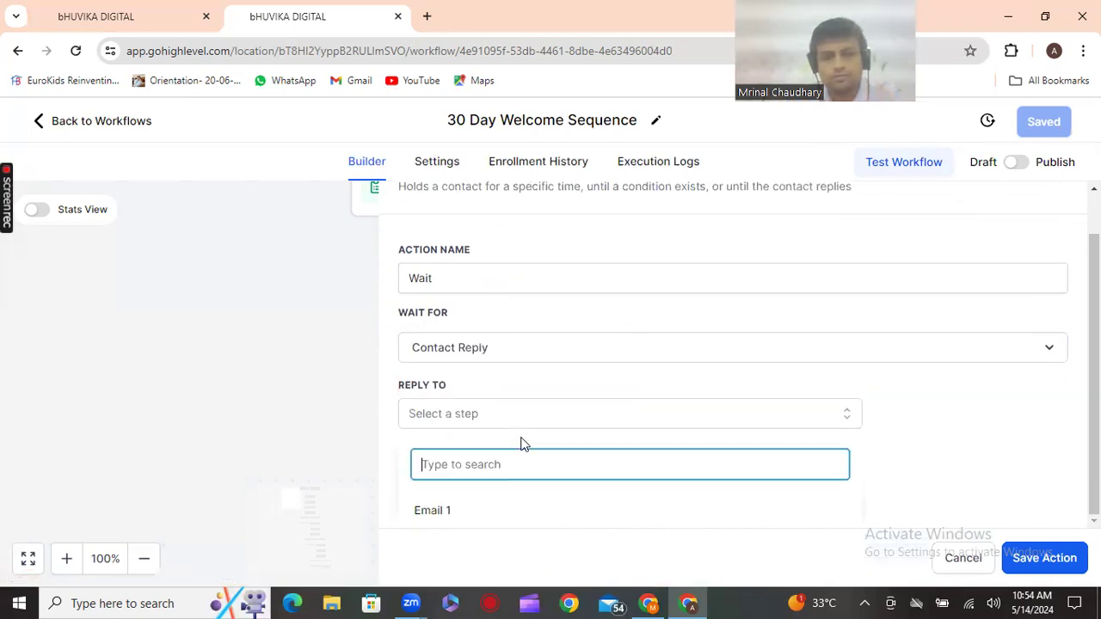
left_click(451, 516)
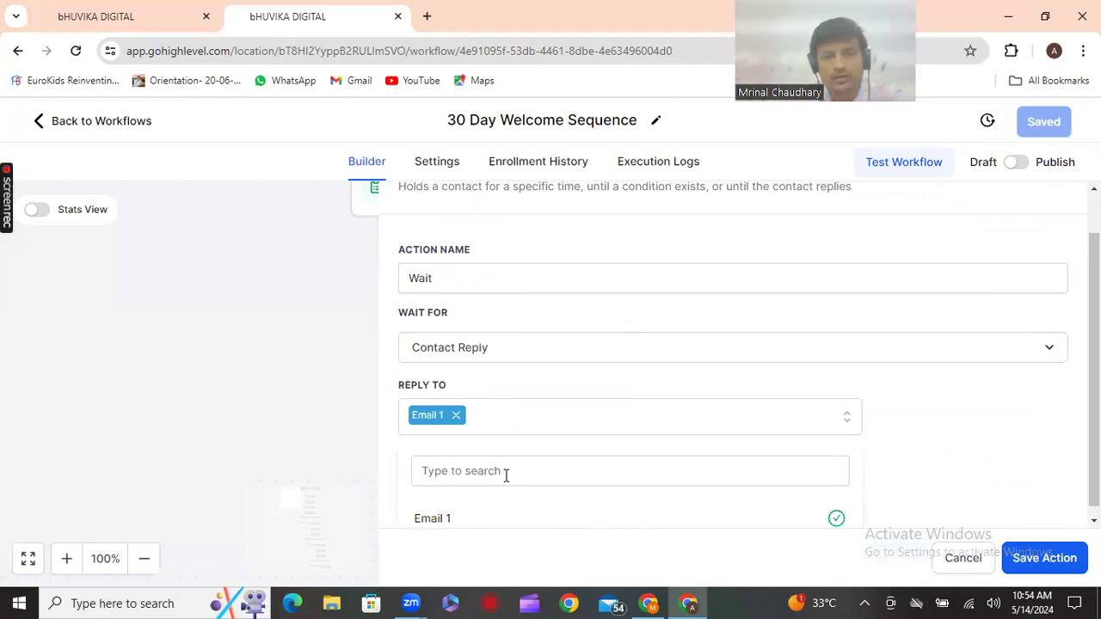
scroll(506, 476, "down", 1)
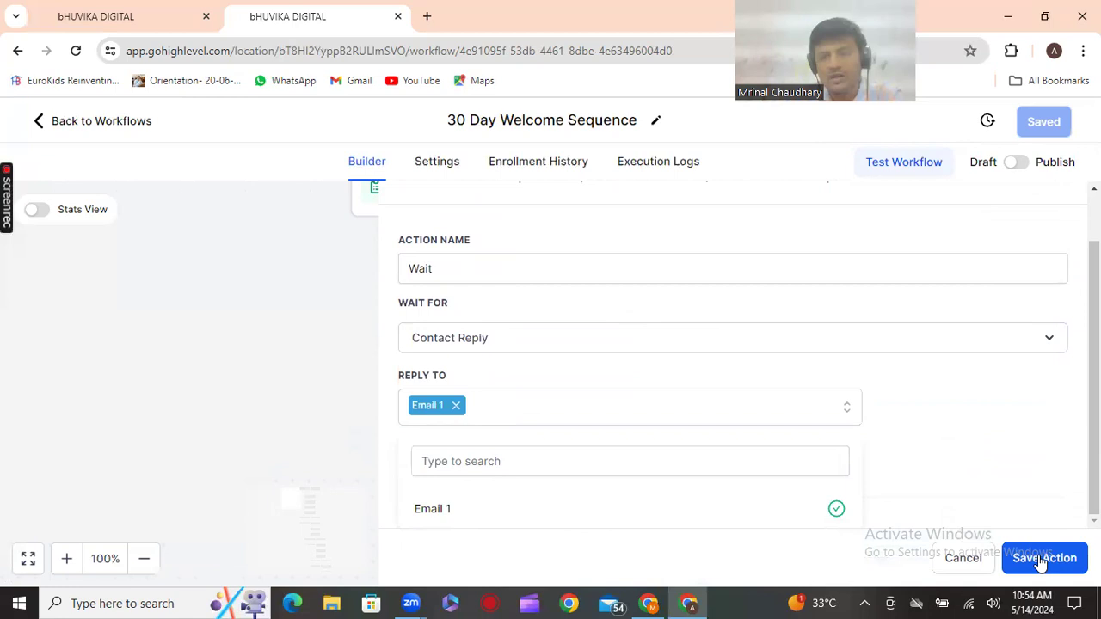
Save the Wait action into the workflow
left_click(273, 419)
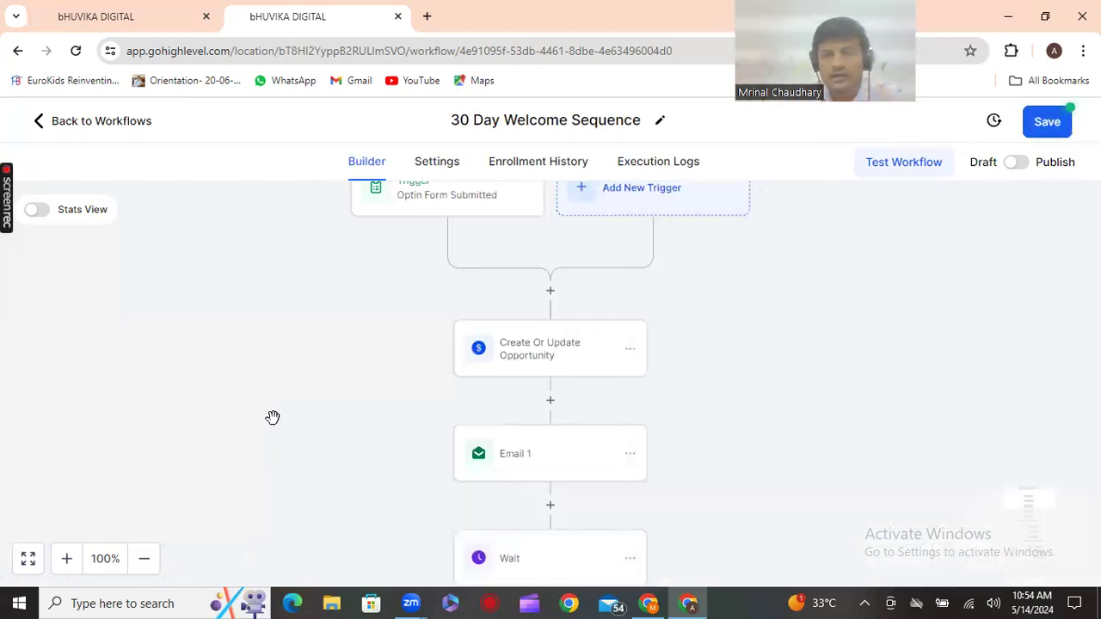
scroll(293, 413, "down", 3)
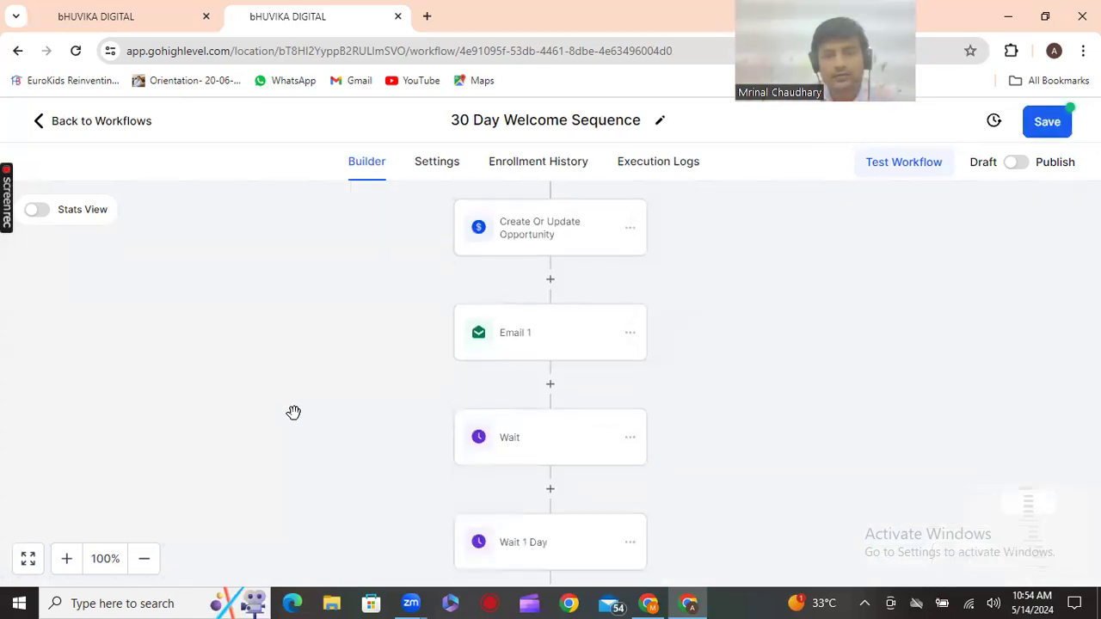
scroll(293, 413, "down", 1)
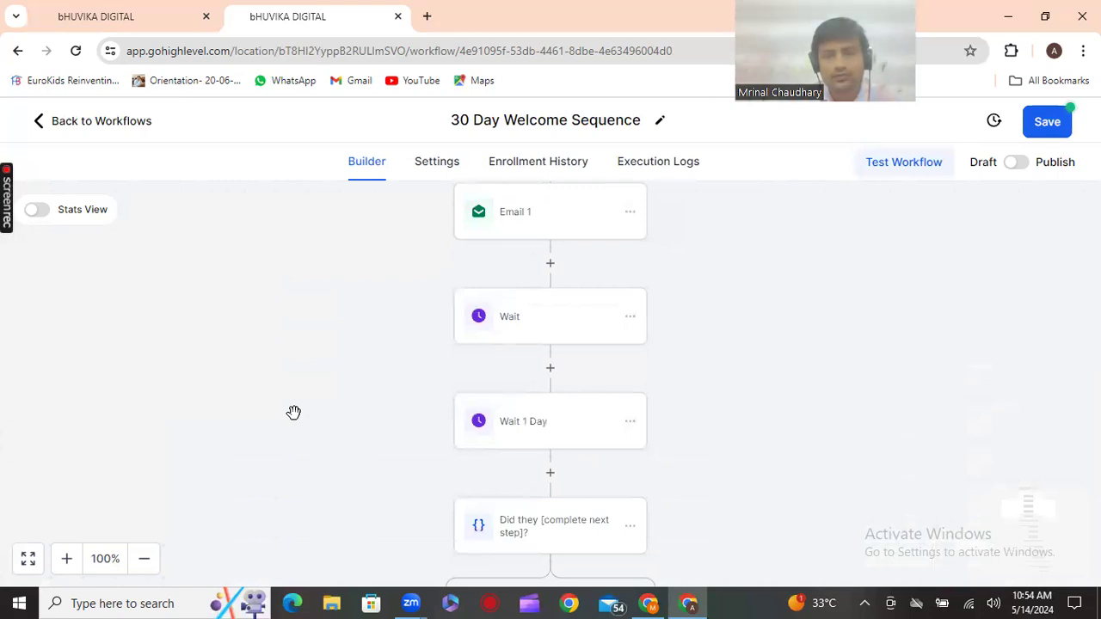
scroll(294, 413, "down", 1)
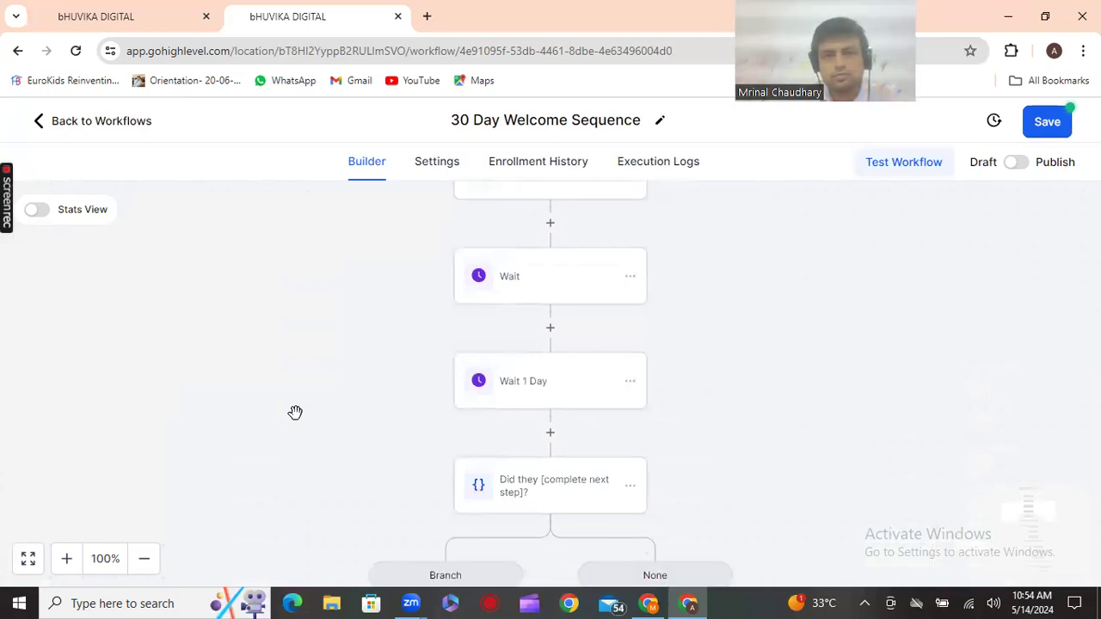
scroll(295, 413, "up", 1)
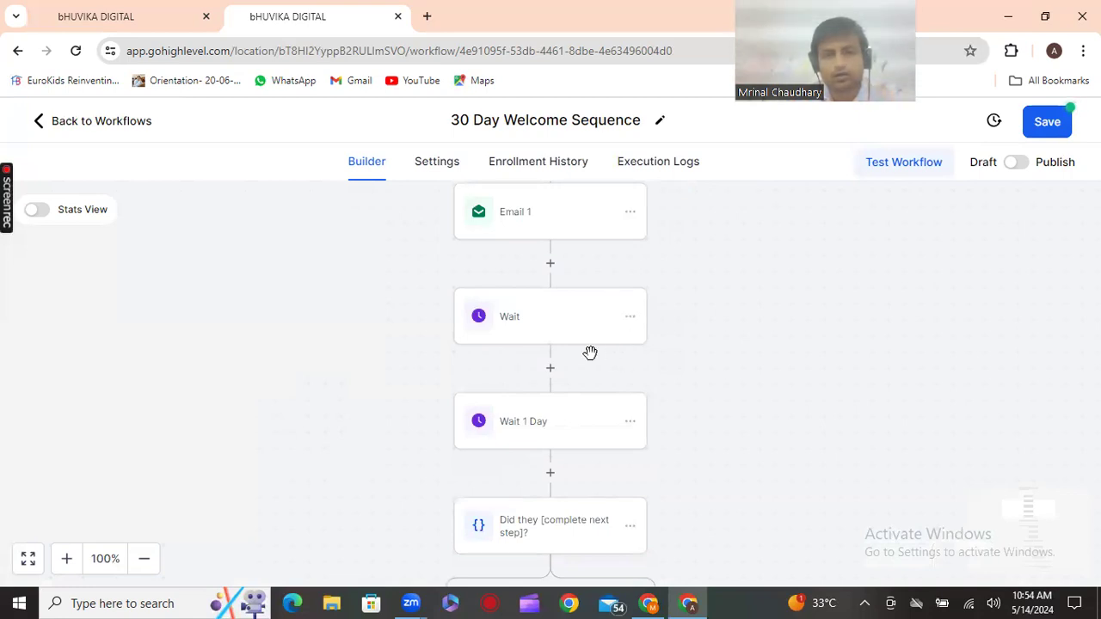
Add an Add To Workflow step after the Wait that enrolls contacts into 4 Day Optin Email Sequence
left_click(550, 366)
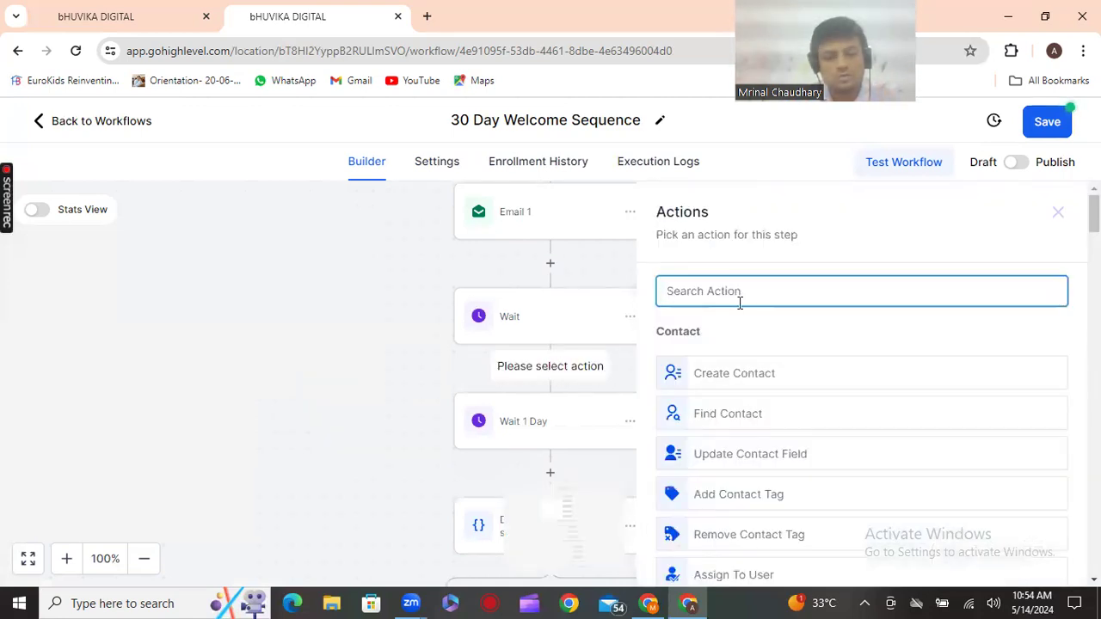
type("add")
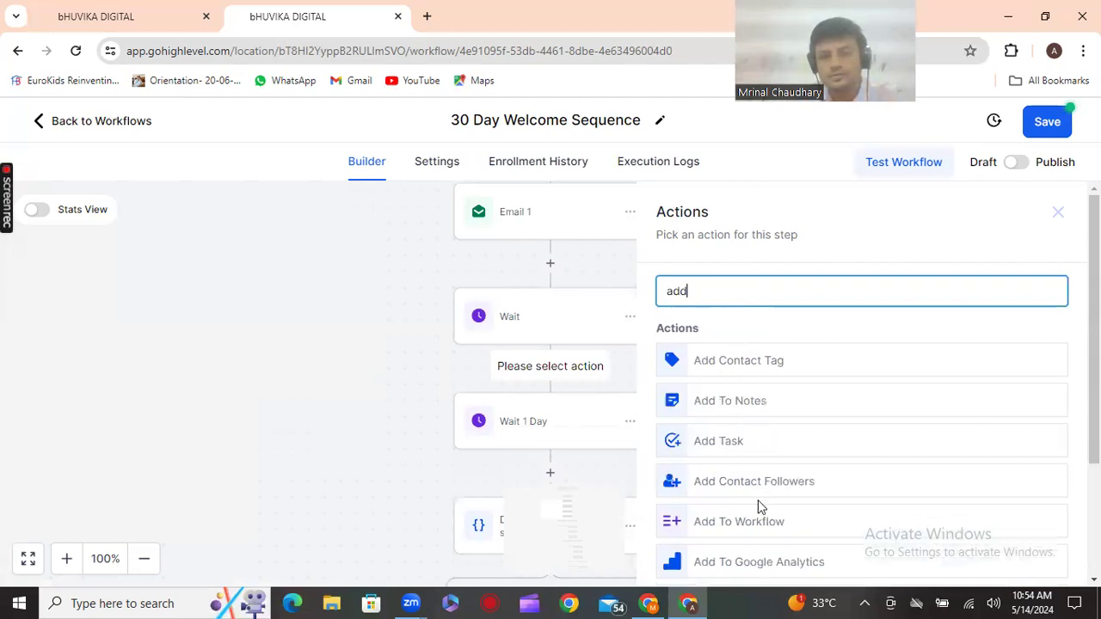
left_click(763, 524)
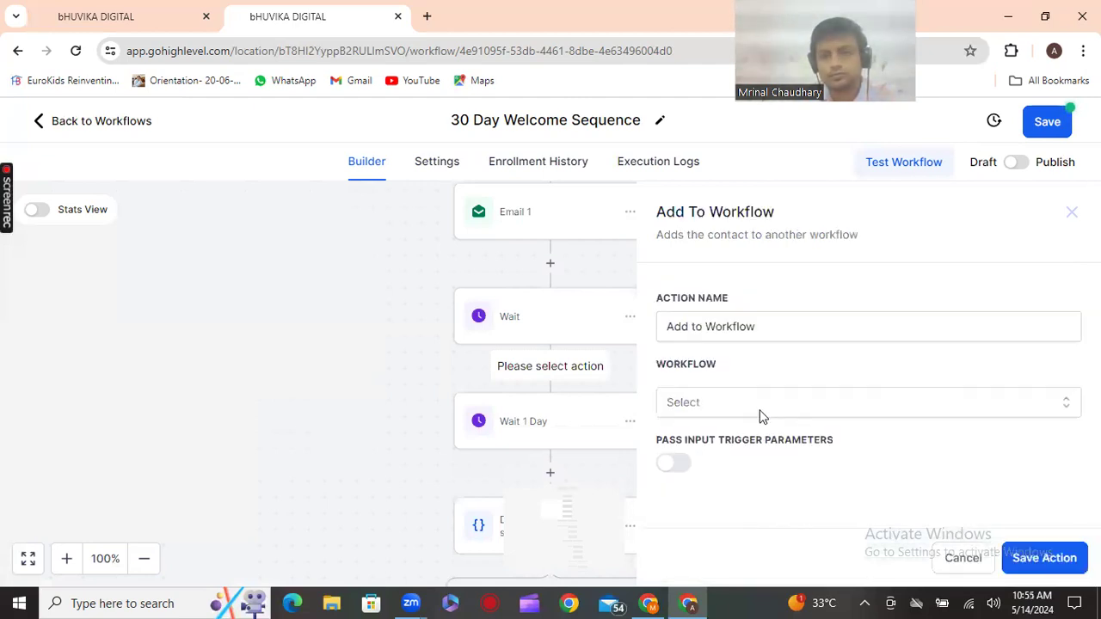
left_click(760, 413)
scroll(763, 463, "down", 5)
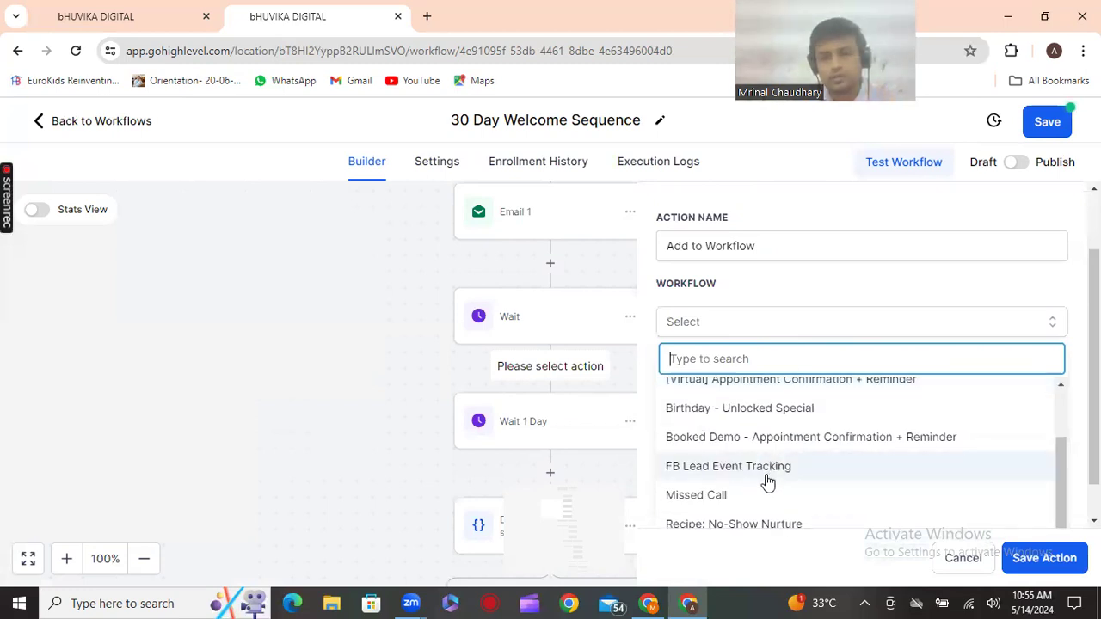
scroll(769, 478, "up", 3)
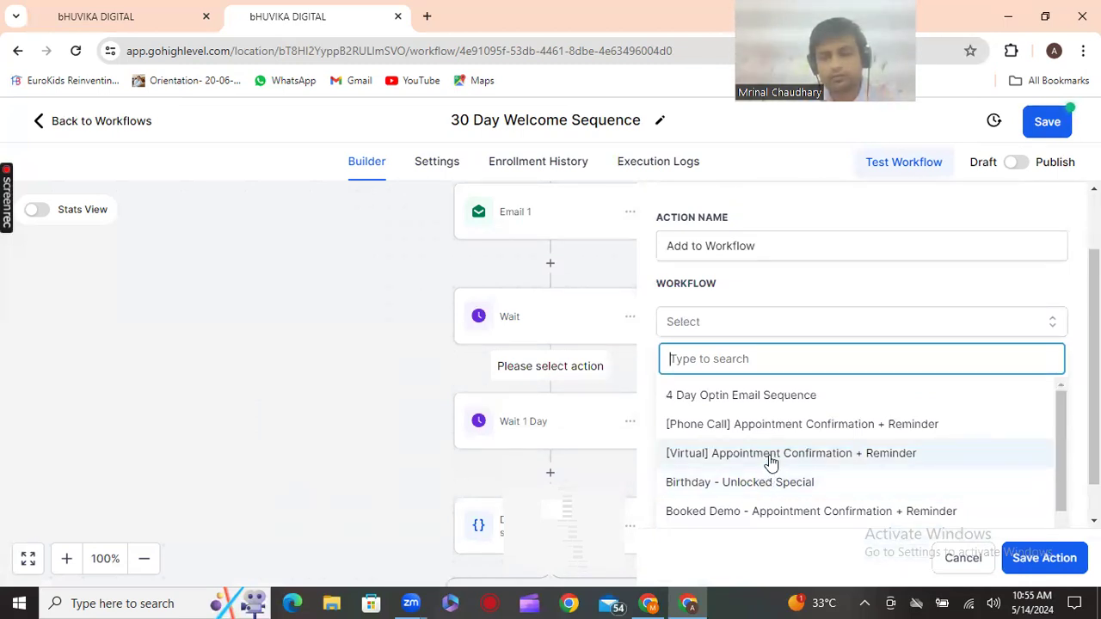
left_click(771, 455)
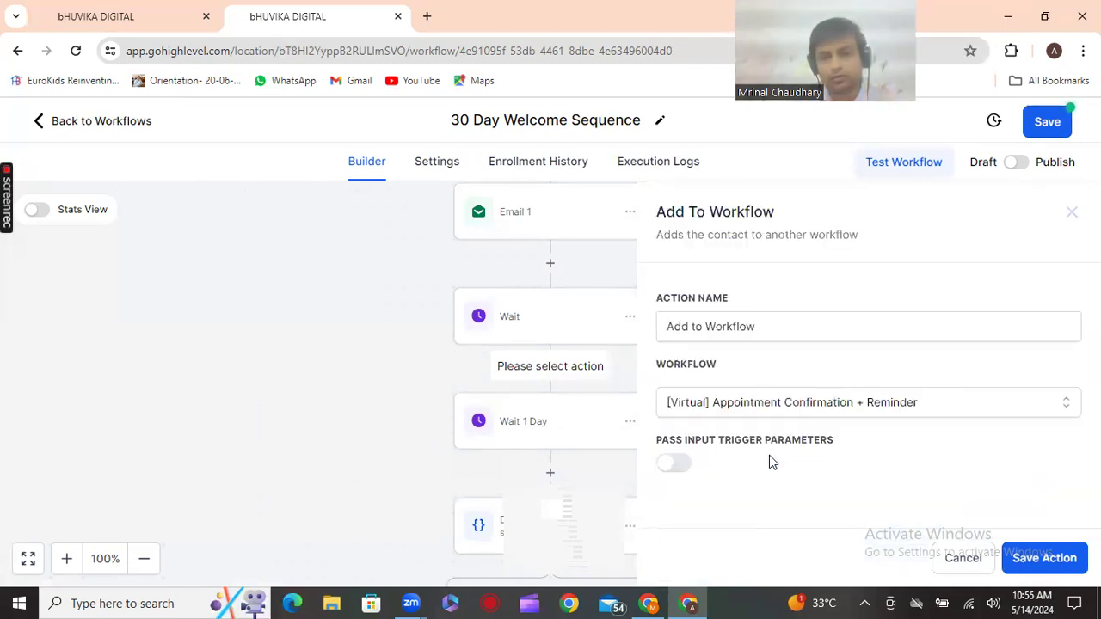
left_click(854, 403)
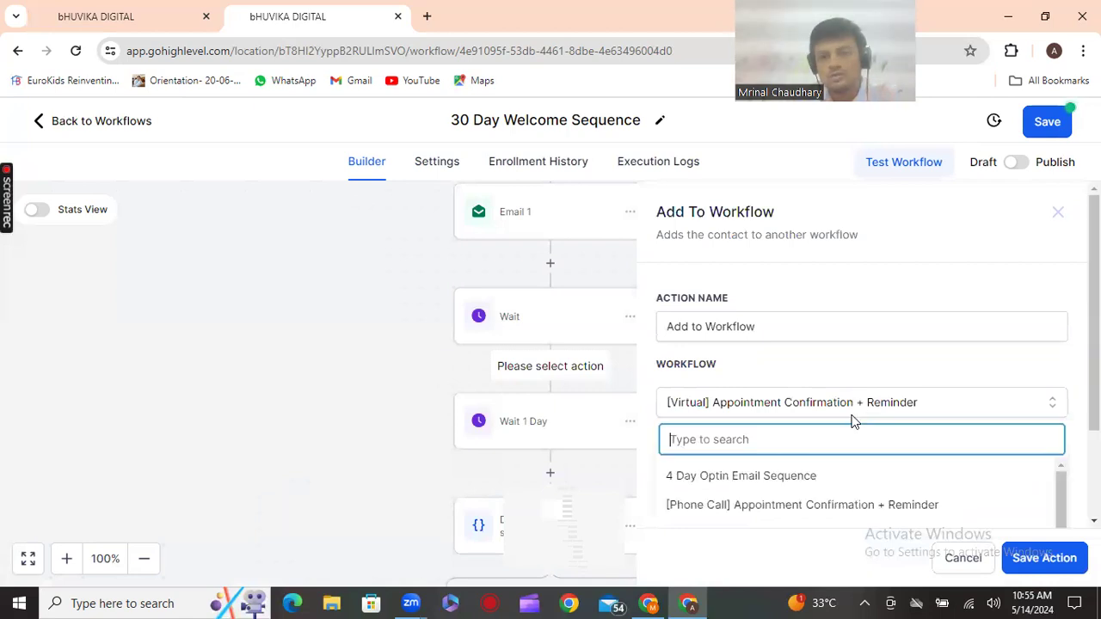
left_click(793, 478)
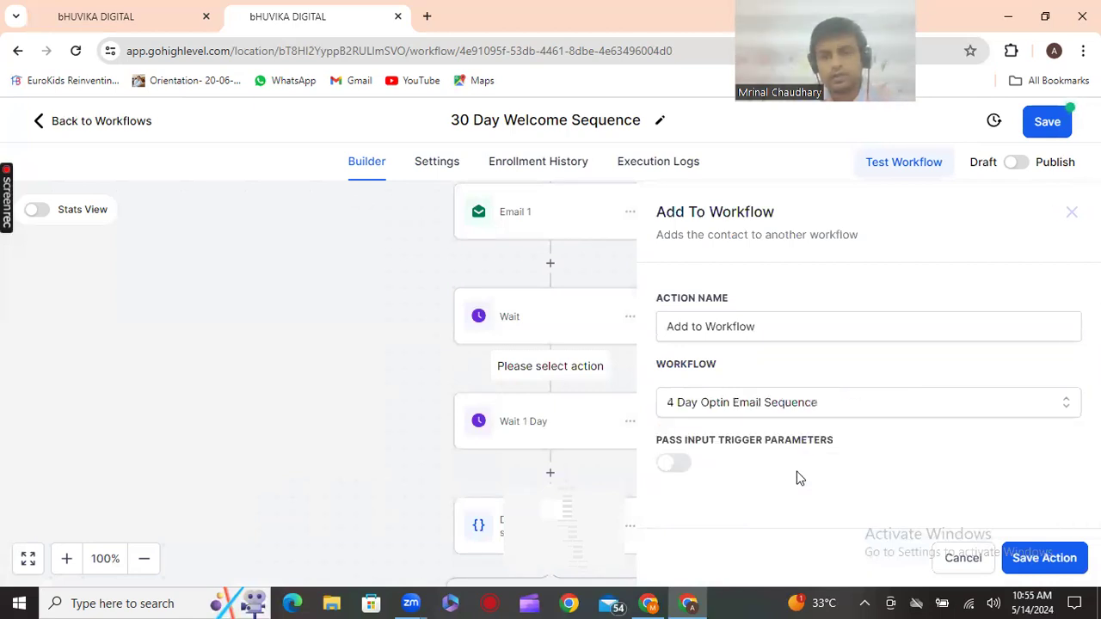
left_click(1045, 558)
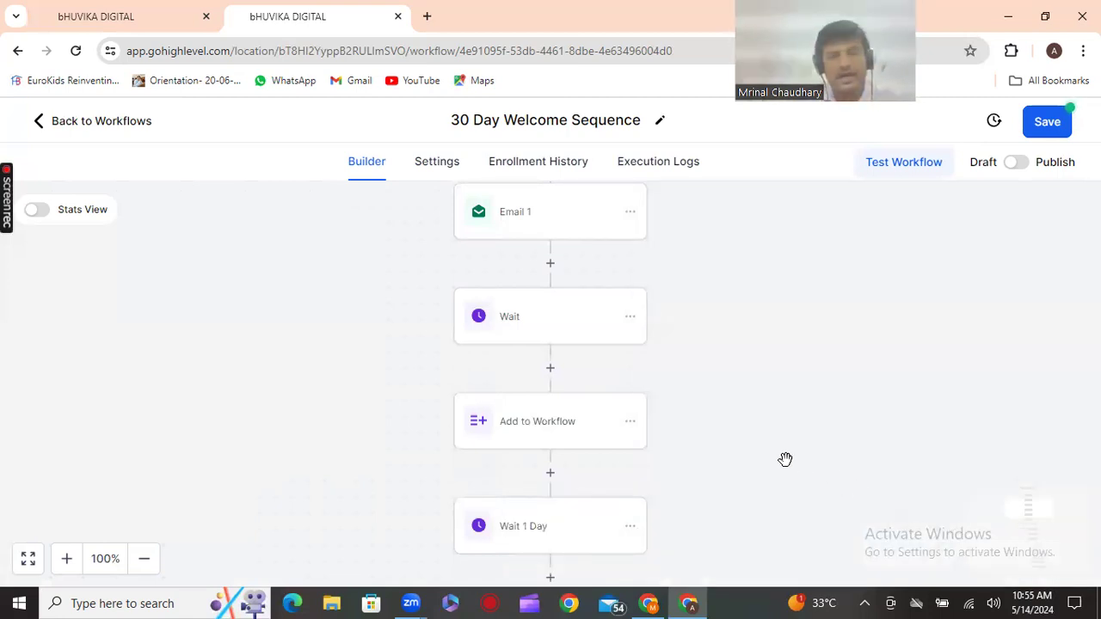
scroll(786, 459, "down", 5)
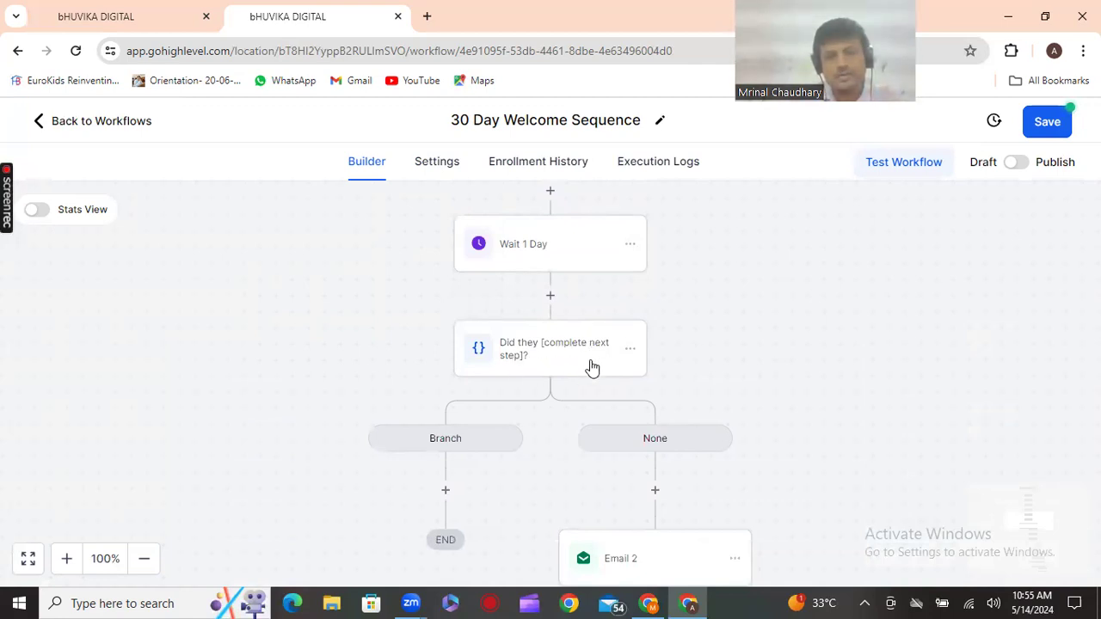
scroll(689, 408, "down", 5)
scroll(696, 411, "down", 9)
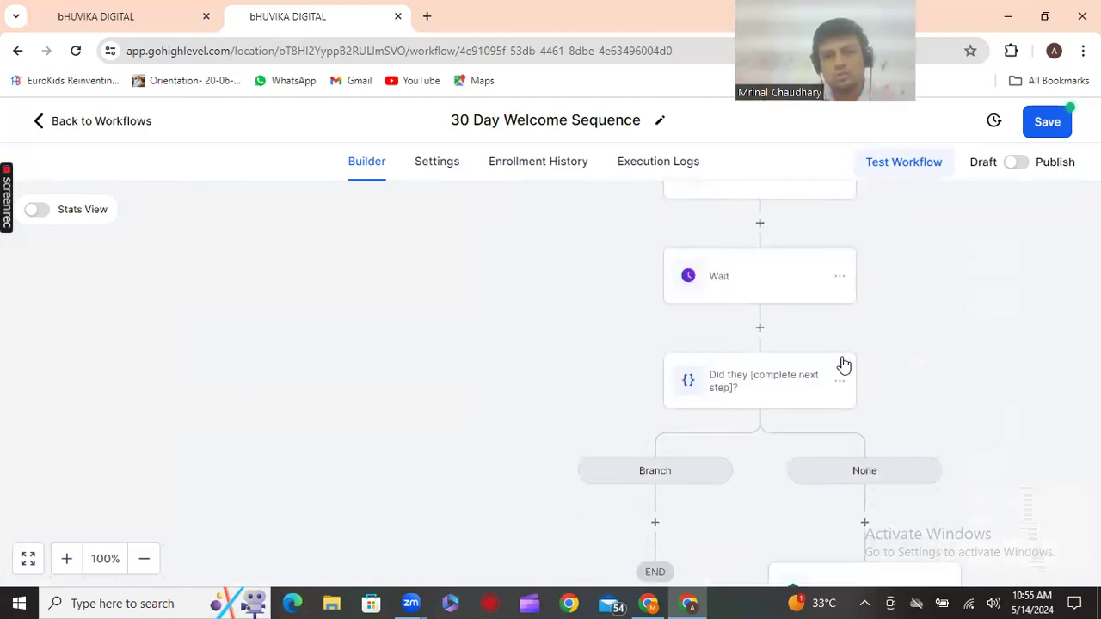
scroll(823, 364, "up", 10)
scroll(619, 340, "up", 5)
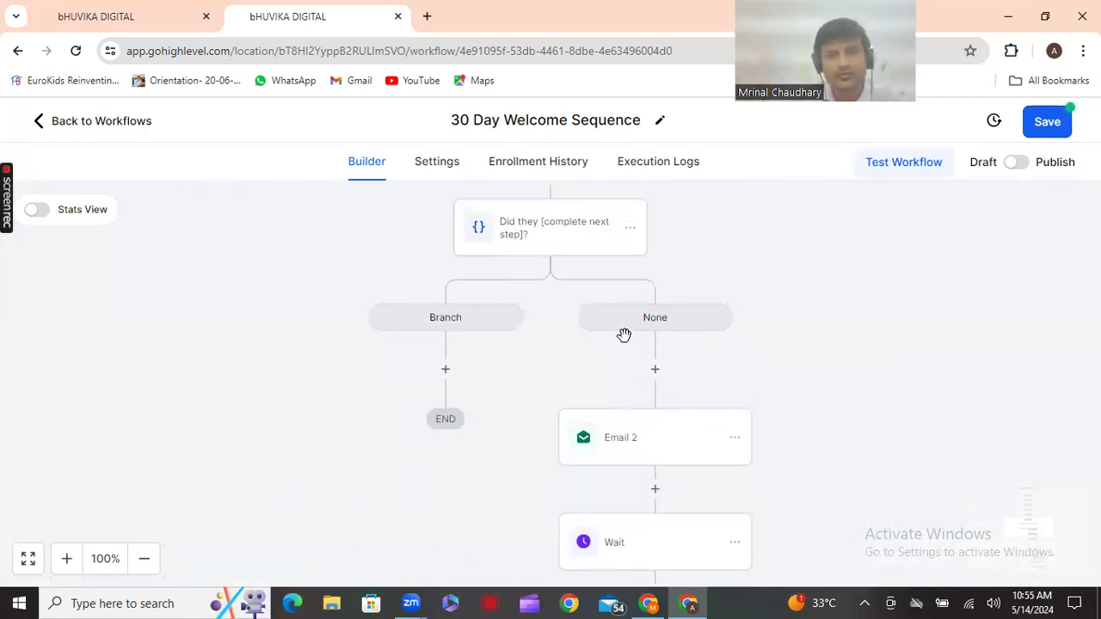
scroll(590, 335, "up", 1)
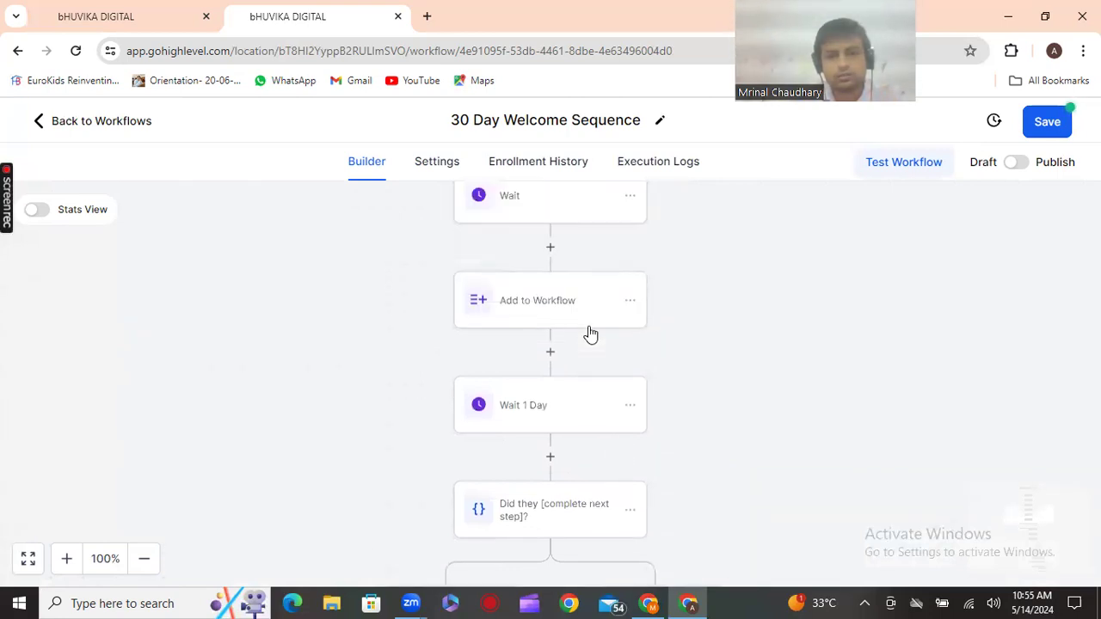
scroll(590, 334, "up", 1)
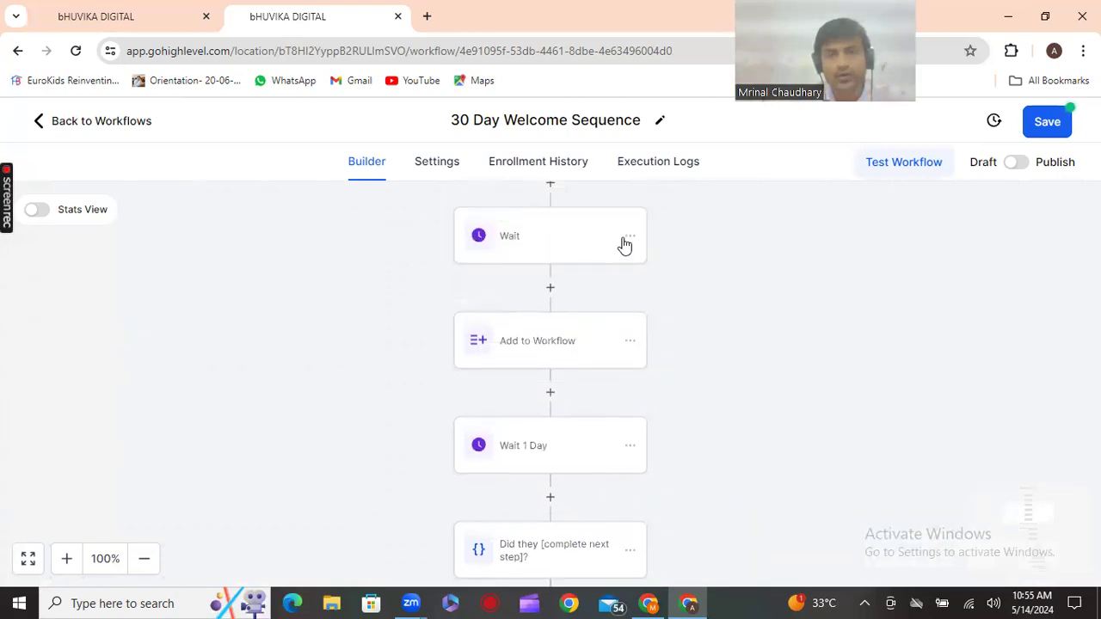
right_click(626, 245)
key("Escape")
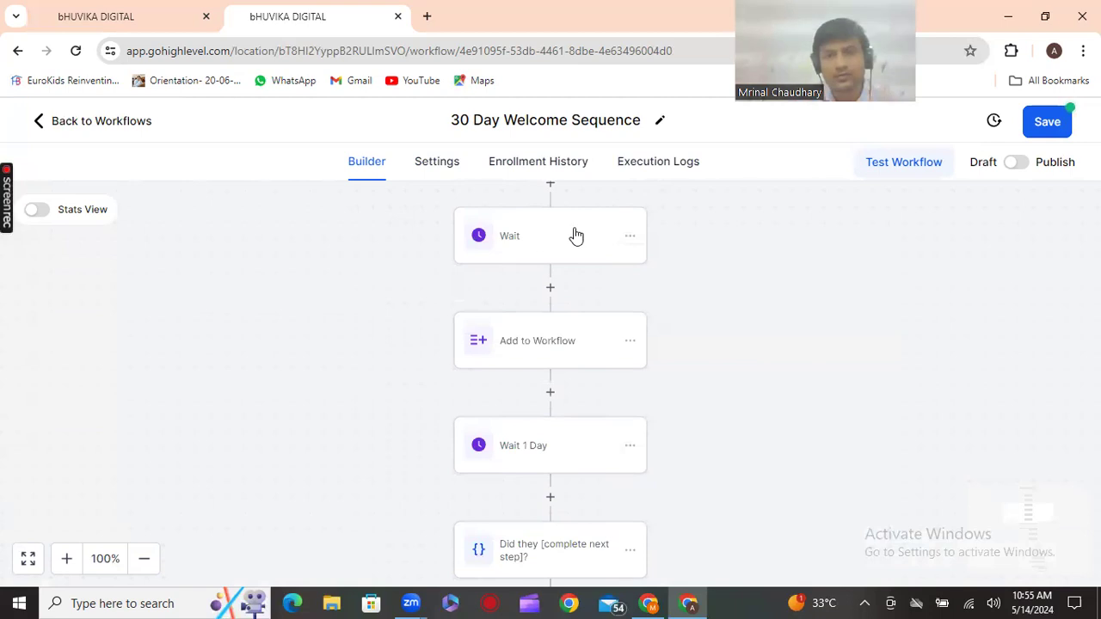
left_click(632, 234)
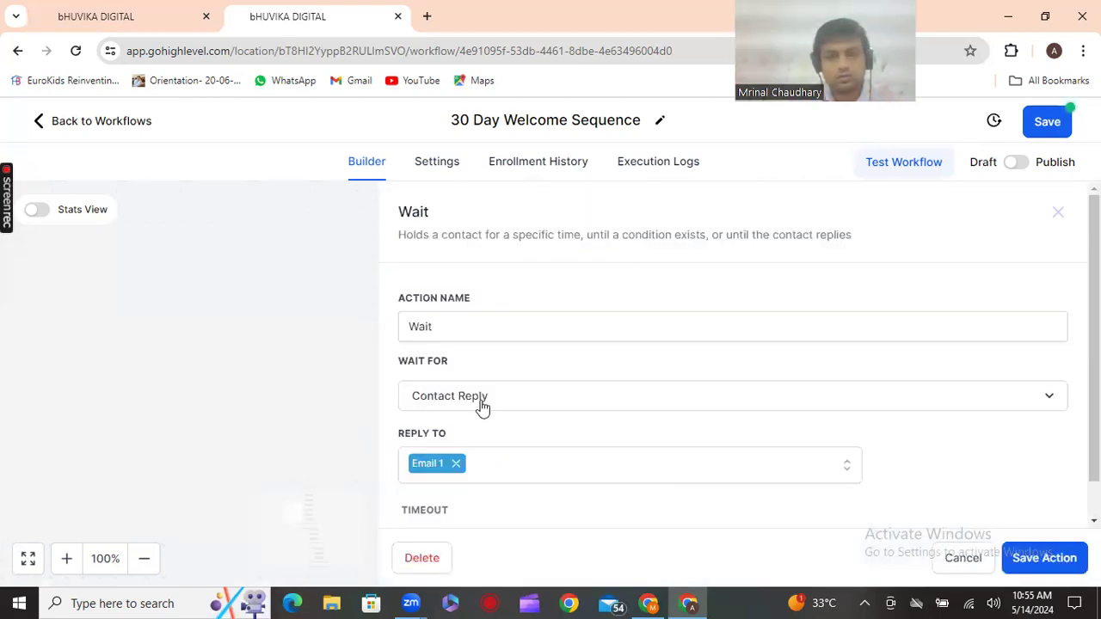
left_click(326, 344)
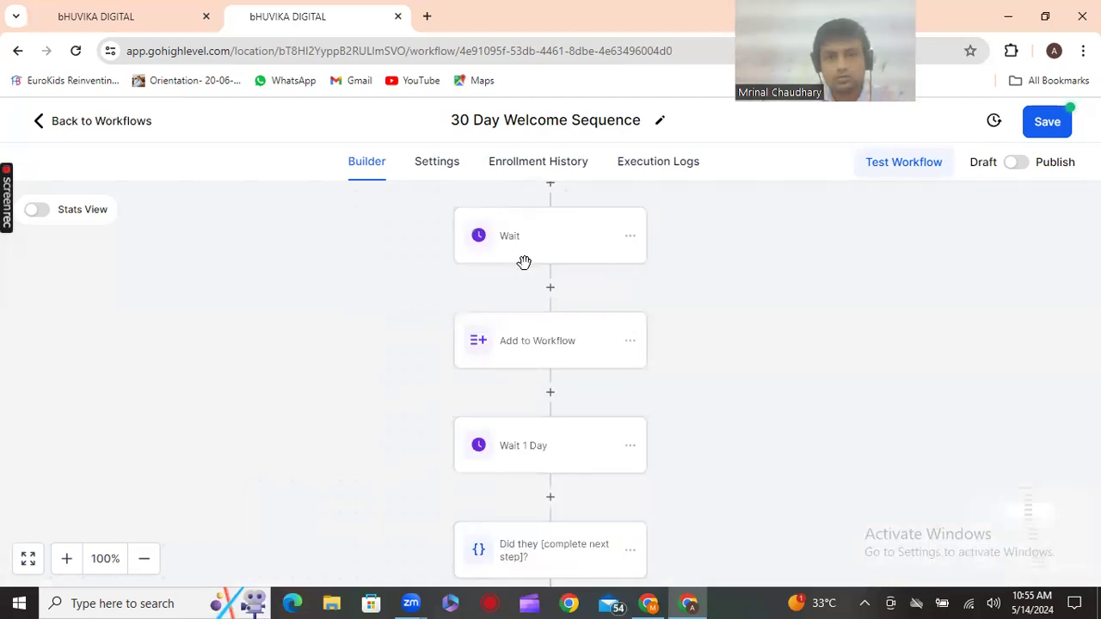
left_click(629, 235)
mouse_move(699, 303)
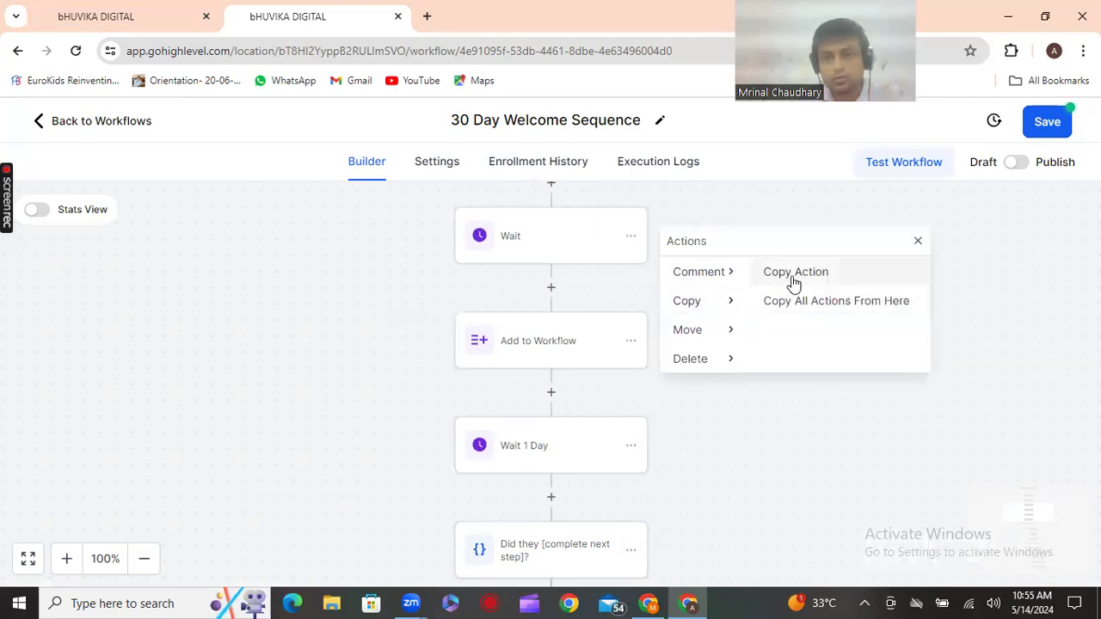
scroll(787, 406, "down", 1)
scroll(787, 406, "down", 8)
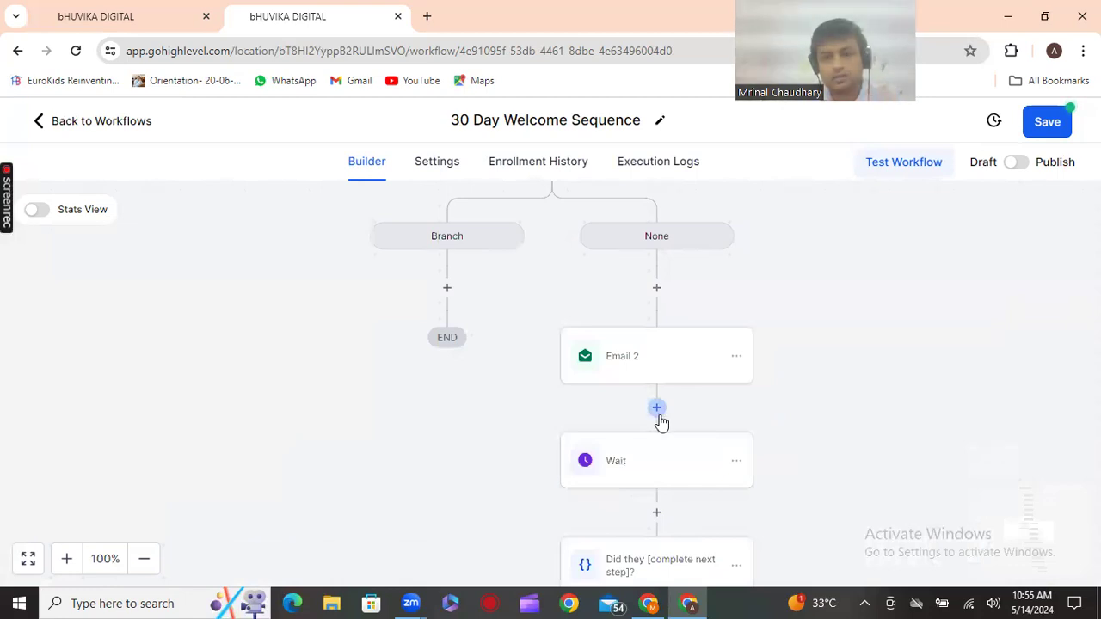
left_click(658, 410)
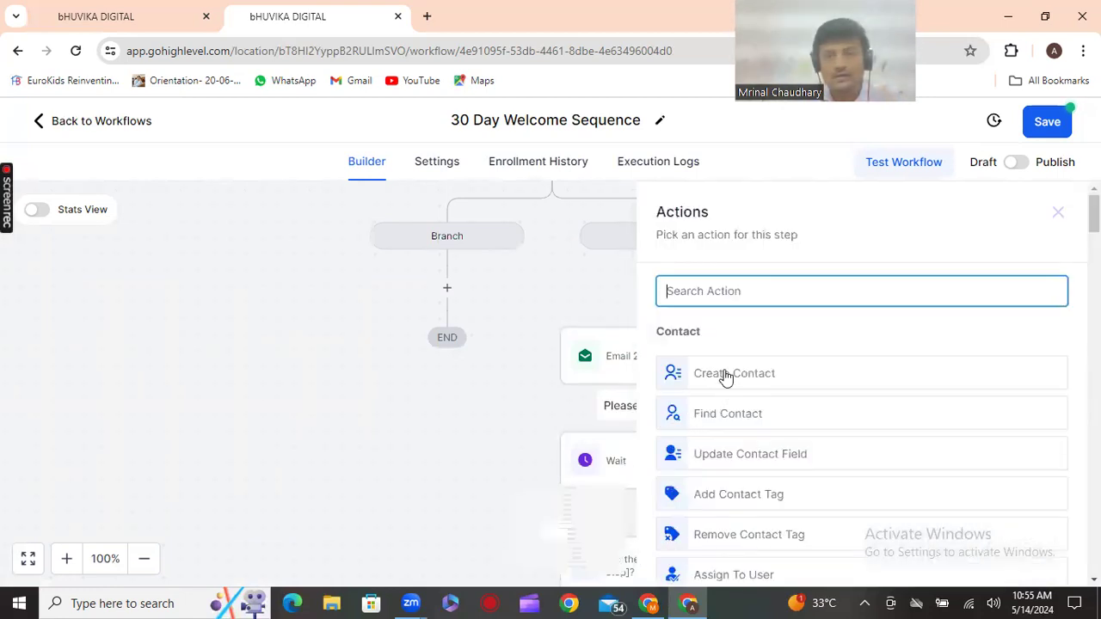
left_click(503, 402)
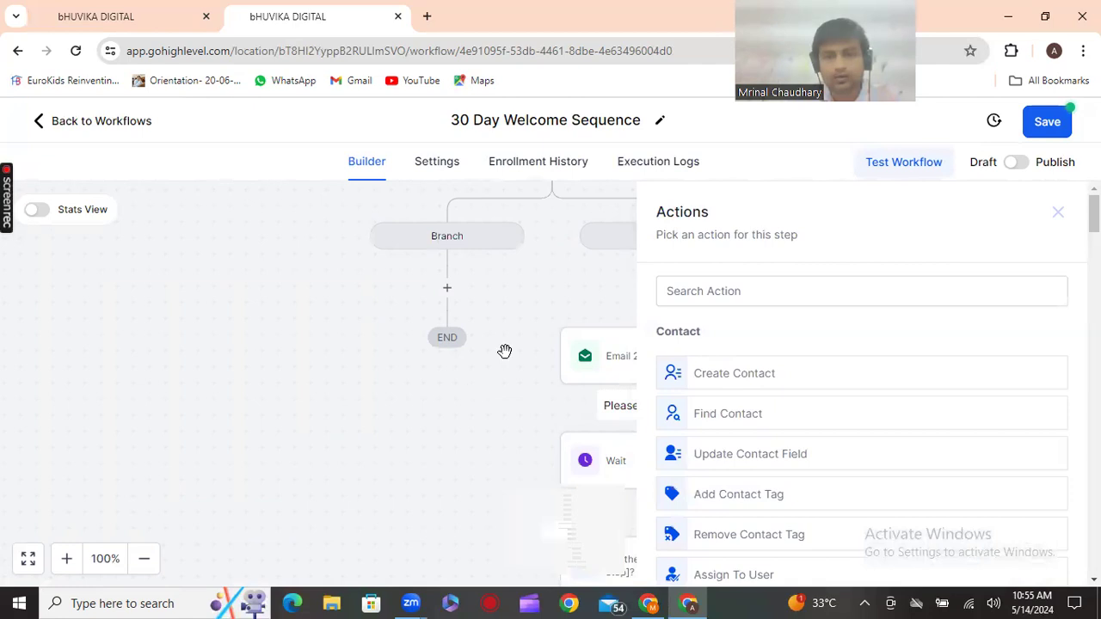
left_click(1059, 212)
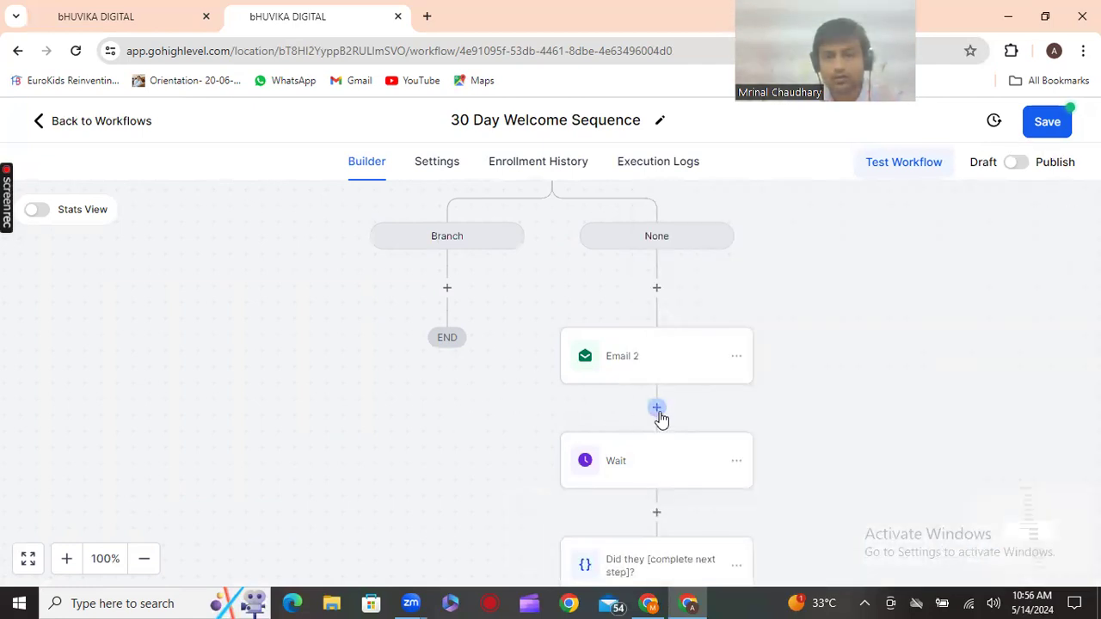
left_click(656, 410)
left_click(481, 417)
left_click(461, 413)
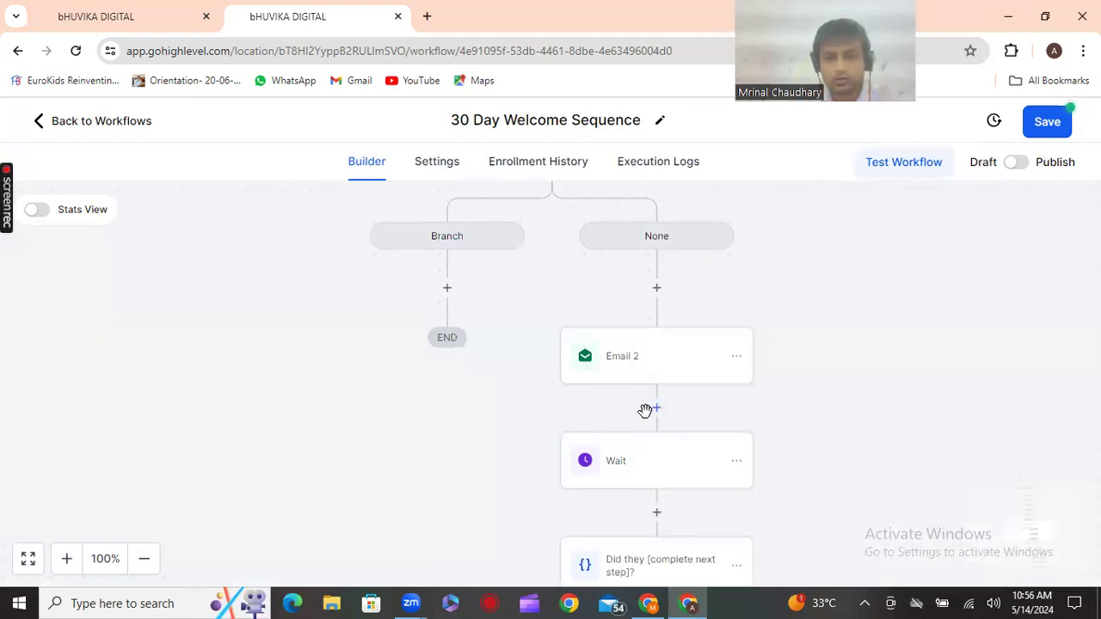
scroll(589, 409, "up", 5)
scroll(581, 407, "up", 3)
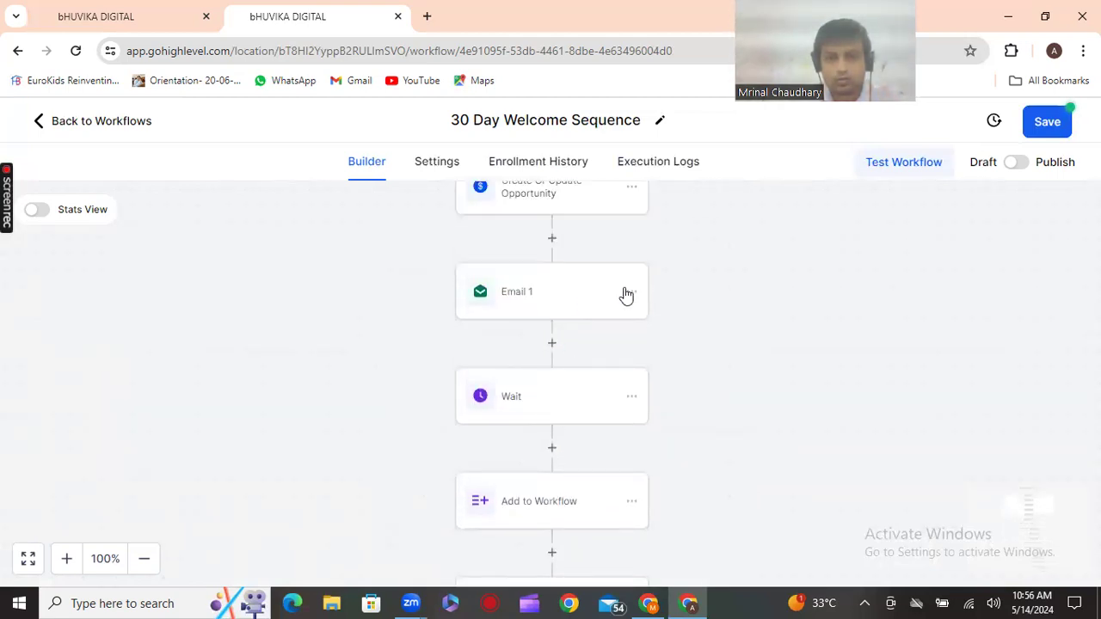
left_click(632, 293)
left_click(712, 358)
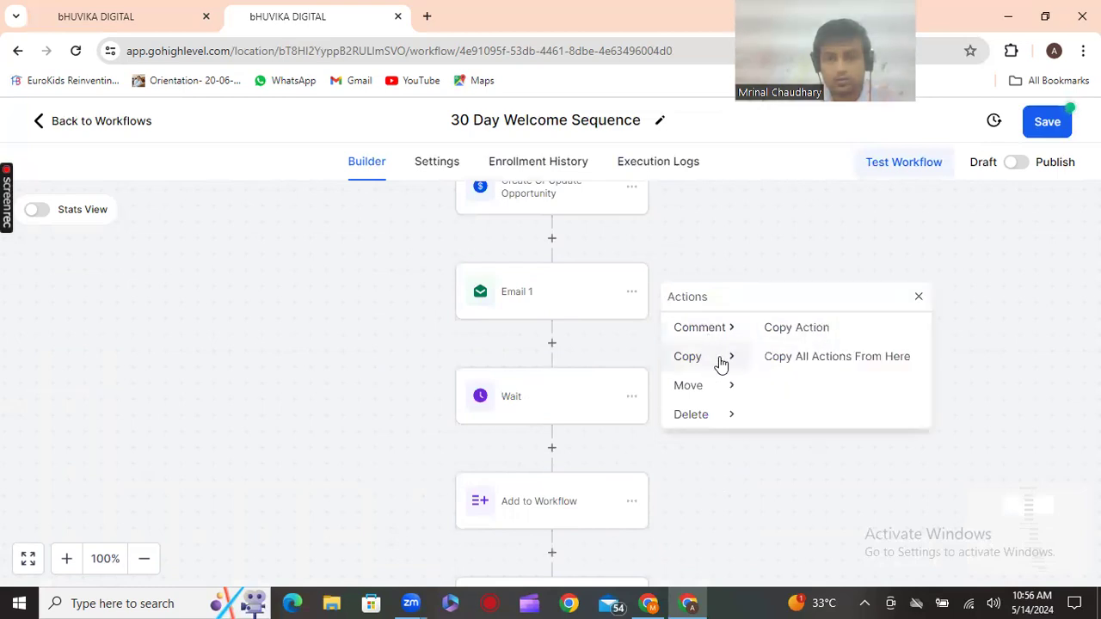
left_click(789, 334)
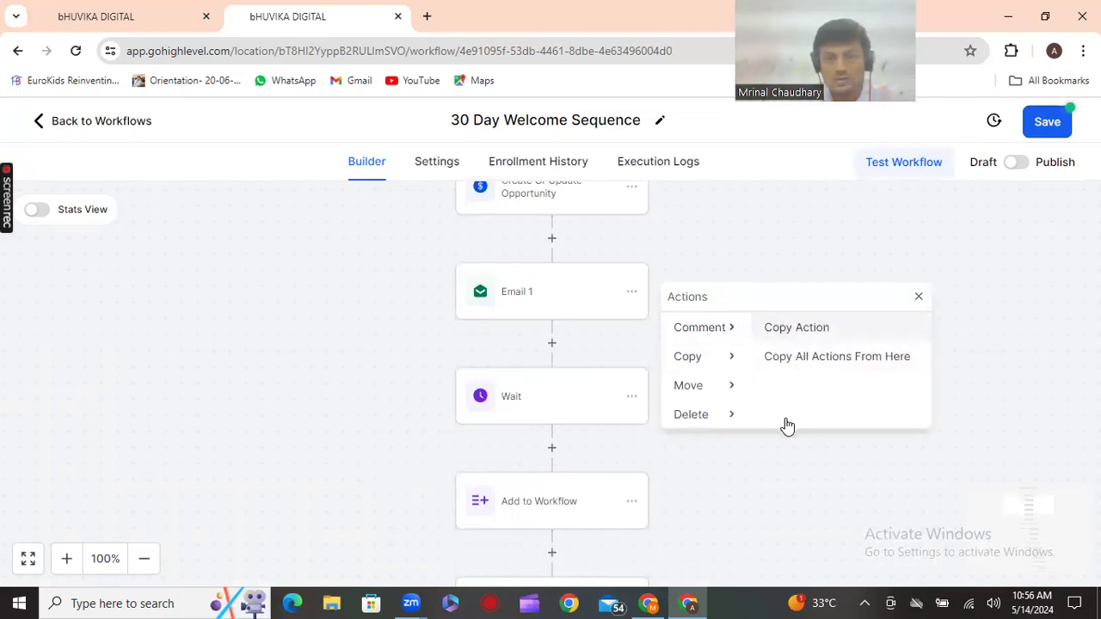
scroll(721, 471, "down", 5)
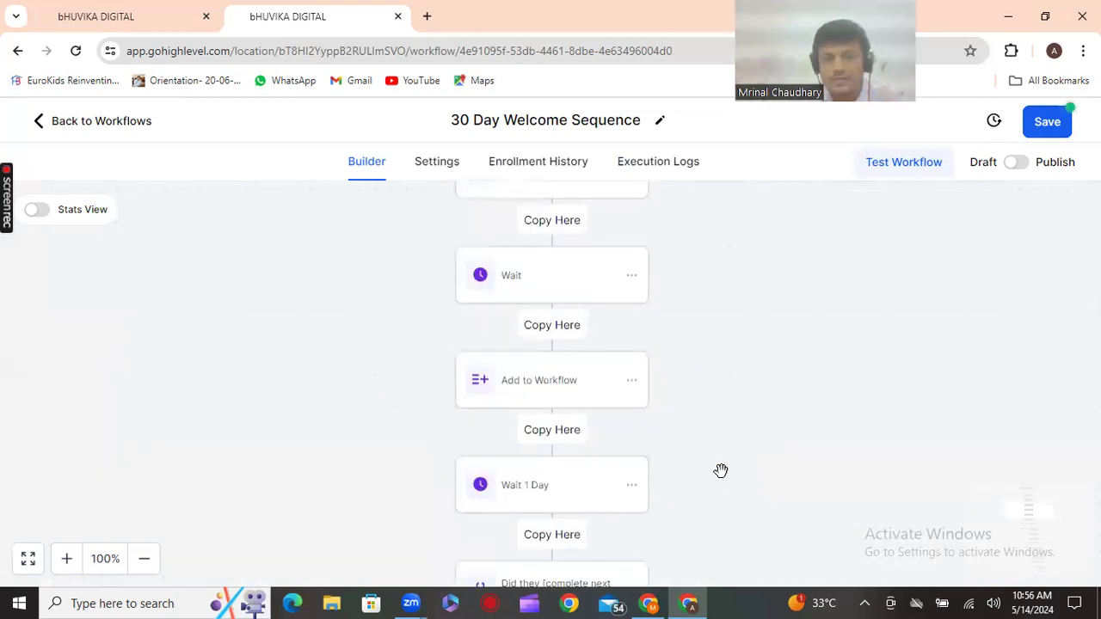
scroll(721, 471, "down", 2)
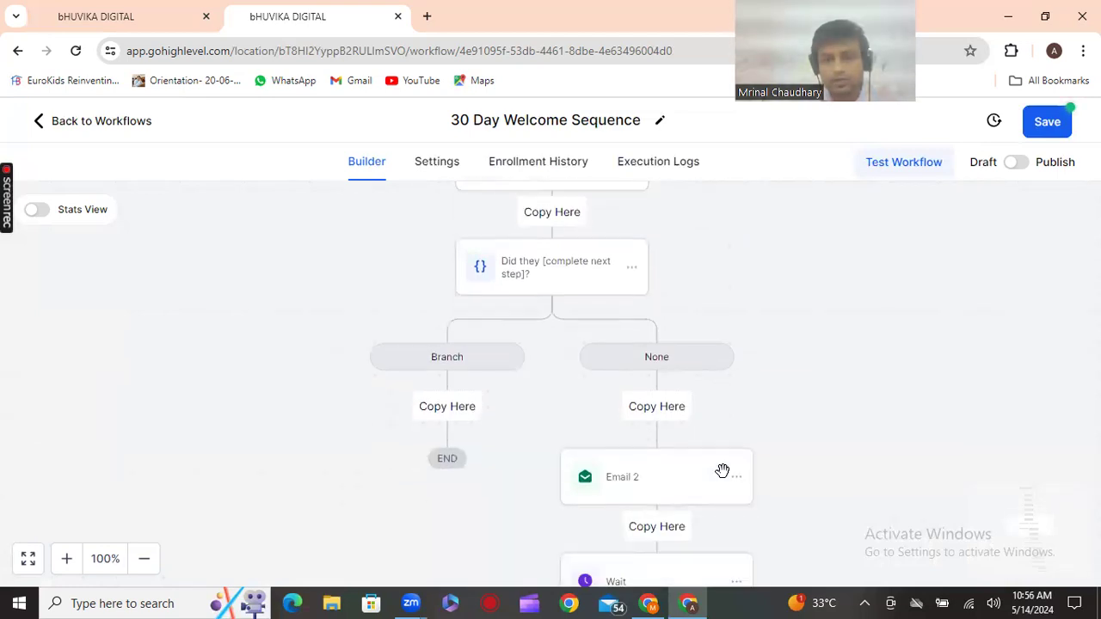
scroll(685, 425, "down", 1)
left_click(661, 448)
scroll(782, 461, "down", 5)
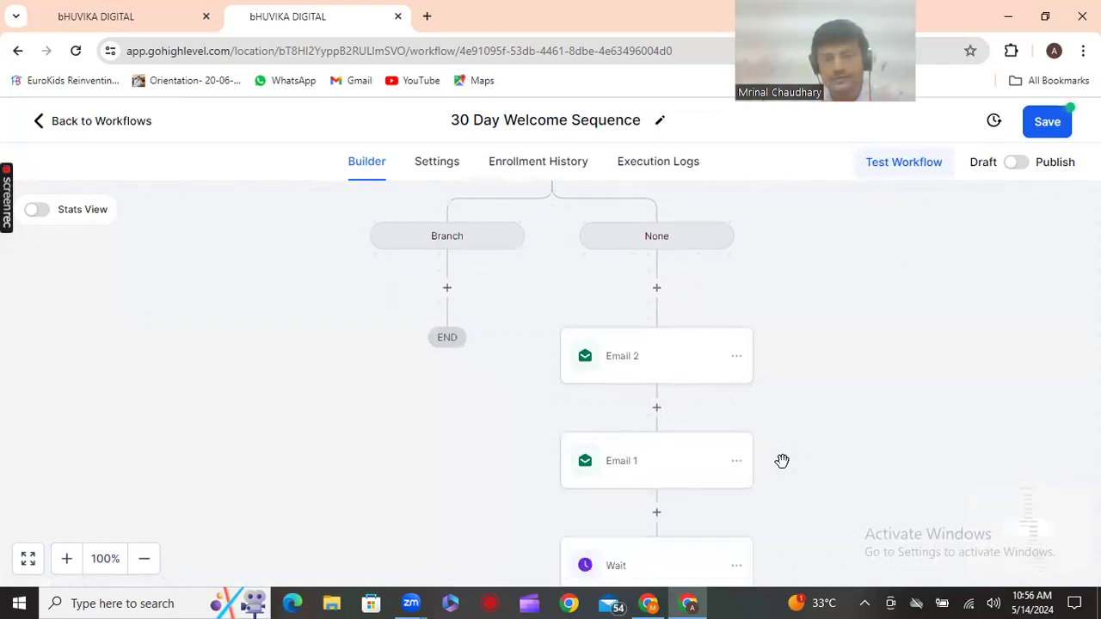
scroll(782, 462, "down", 1)
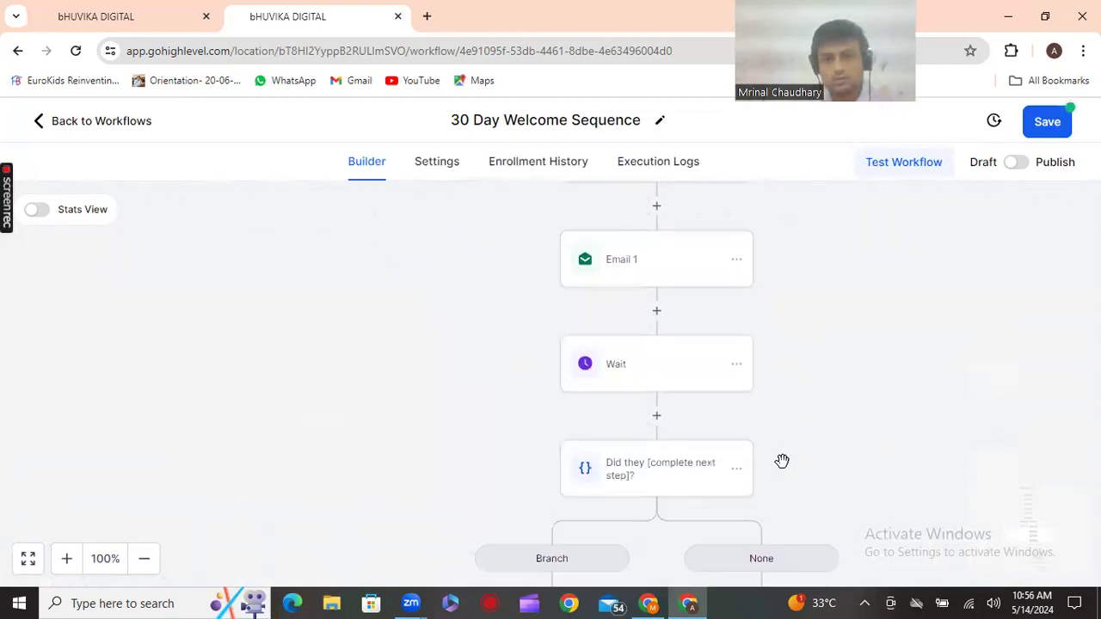
scroll(782, 461, "up", 3)
scroll(783, 461, "up", 3)
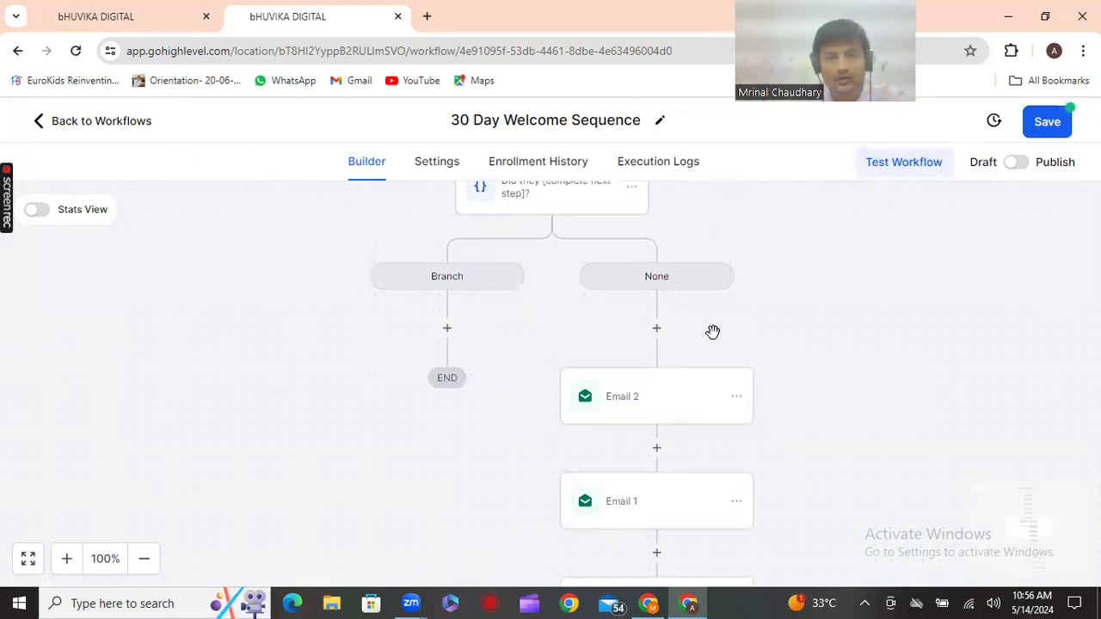
scroll(713, 333, "down", 3)
scroll(713, 333, "down", 15)
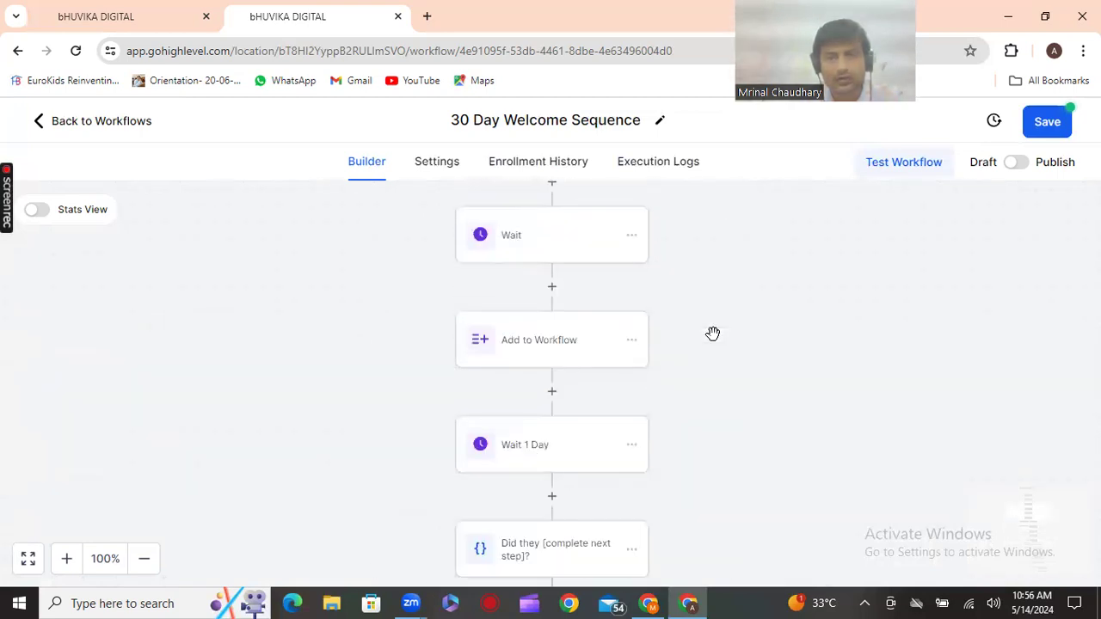
Copy the Wait step's action from its actions menu
left_click(632, 239)
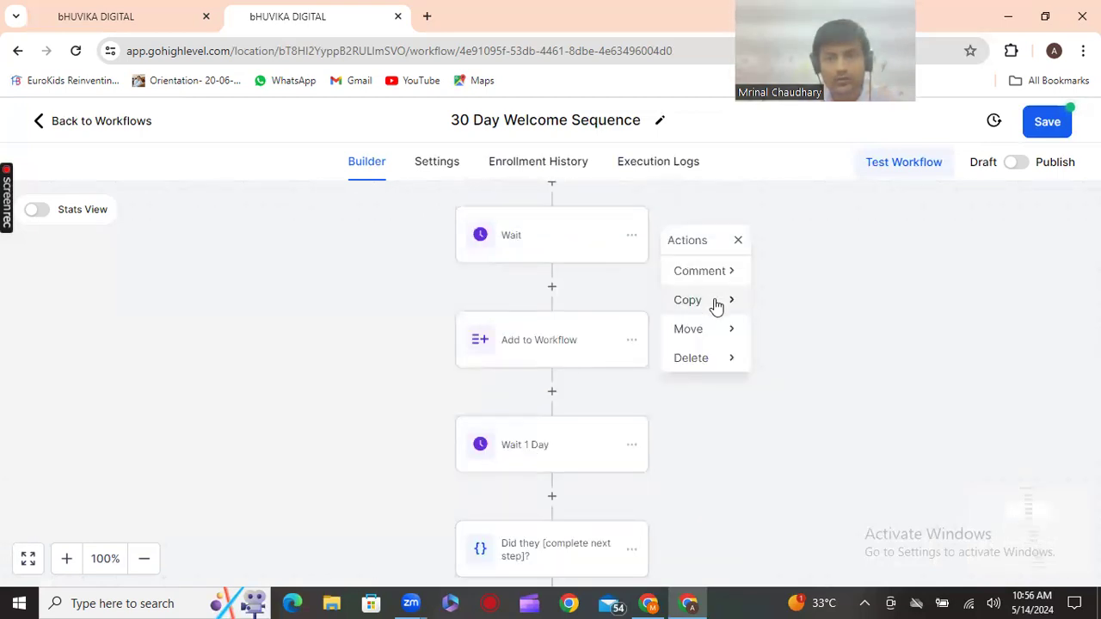
mouse_move(745, 308)
left_click(793, 274)
scroll(813, 348, "down", 5)
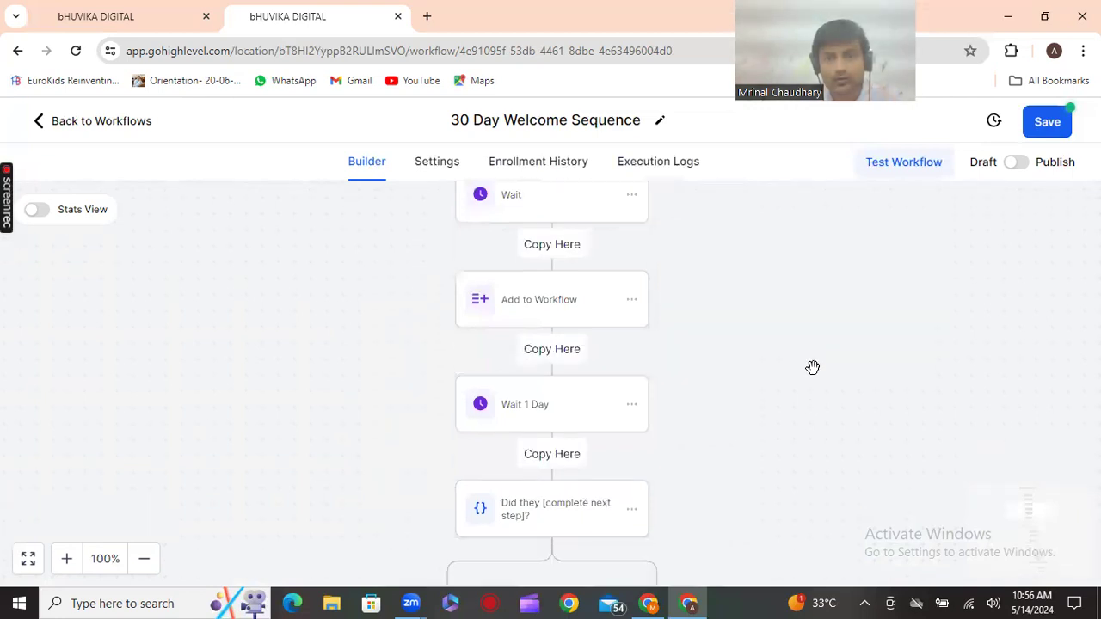
scroll(801, 371, "down", 1)
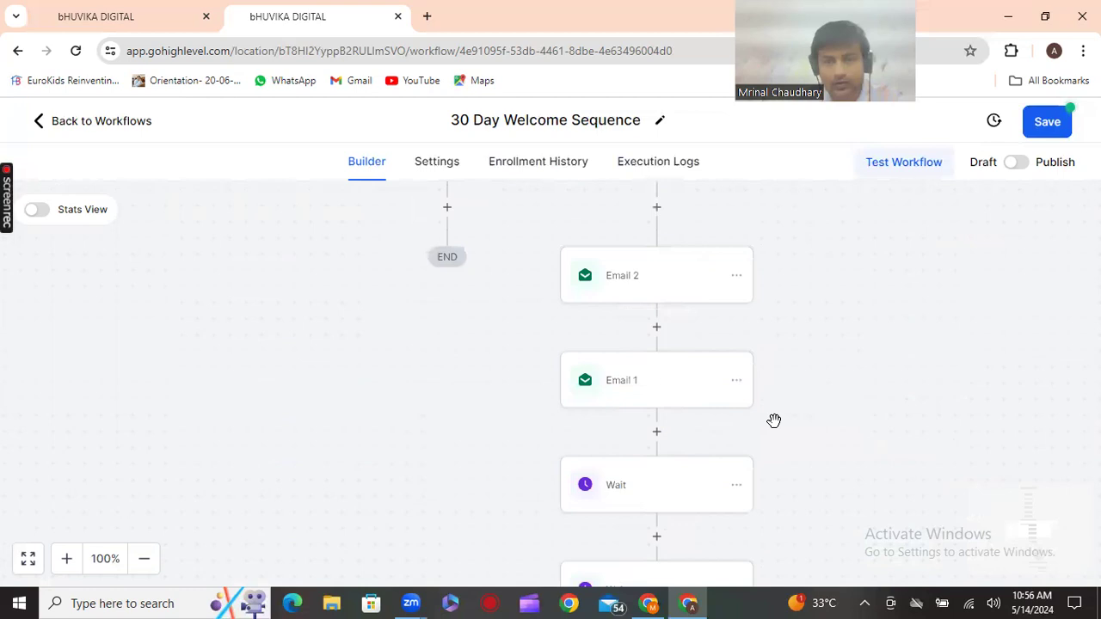
scroll(774, 419, "down", 3)
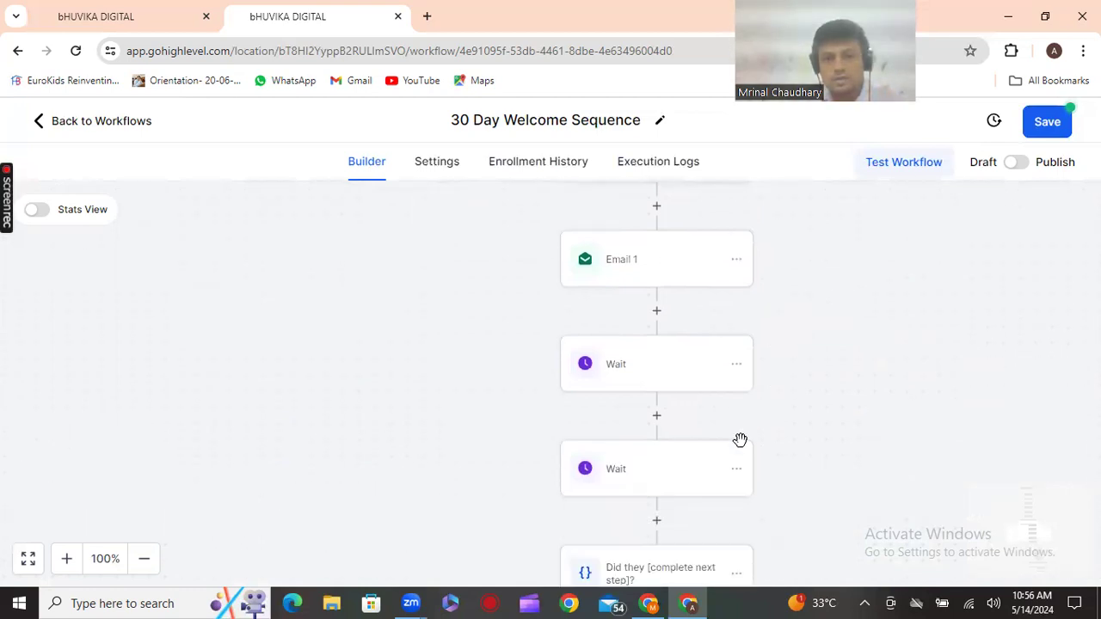
Delete the duplicated Wait step and confirm the removal
left_click(736, 470)
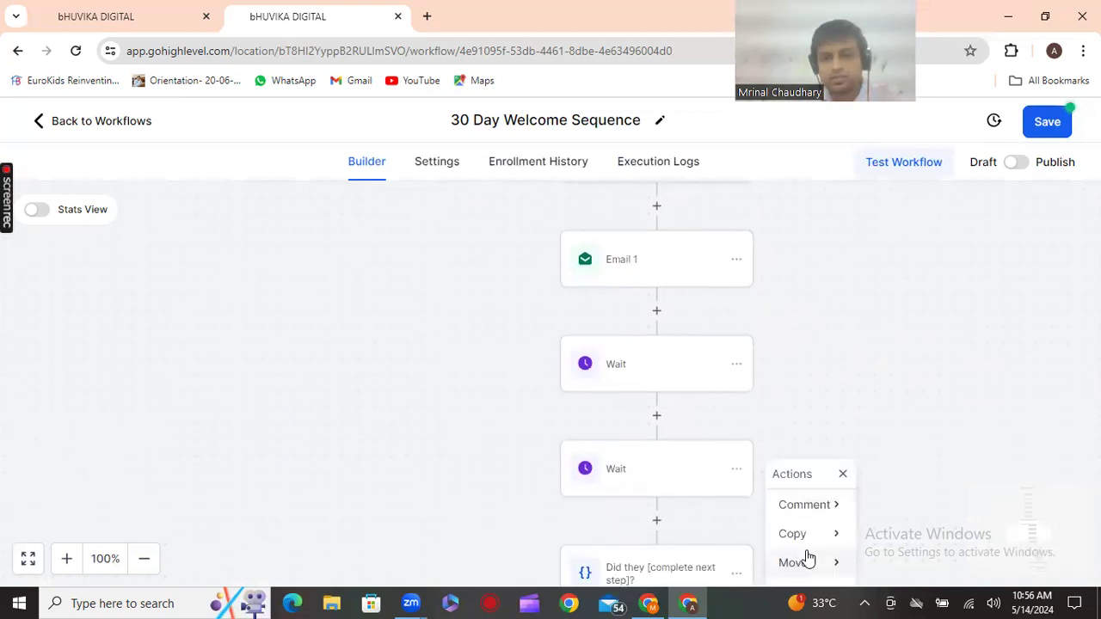
scroll(826, 542, "down", 2)
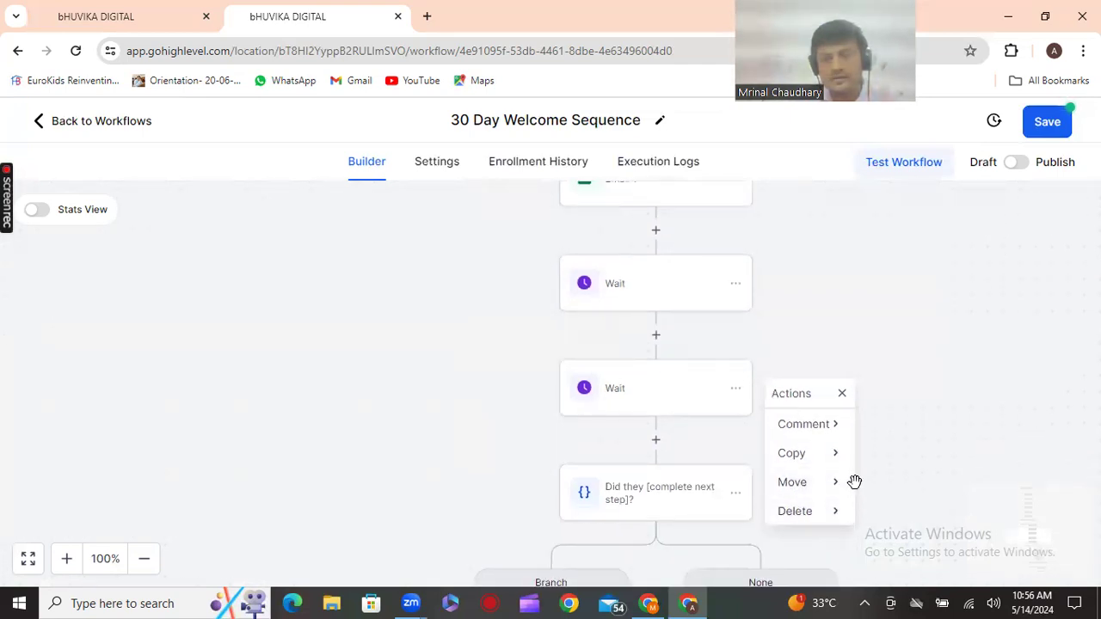
left_click(804, 513)
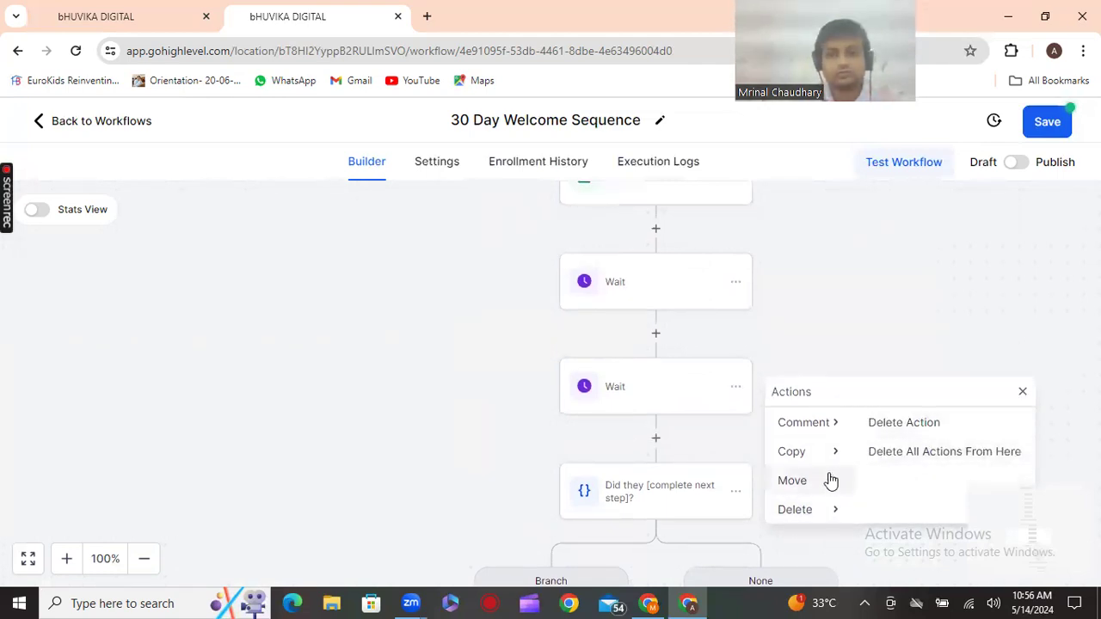
left_click(918, 422)
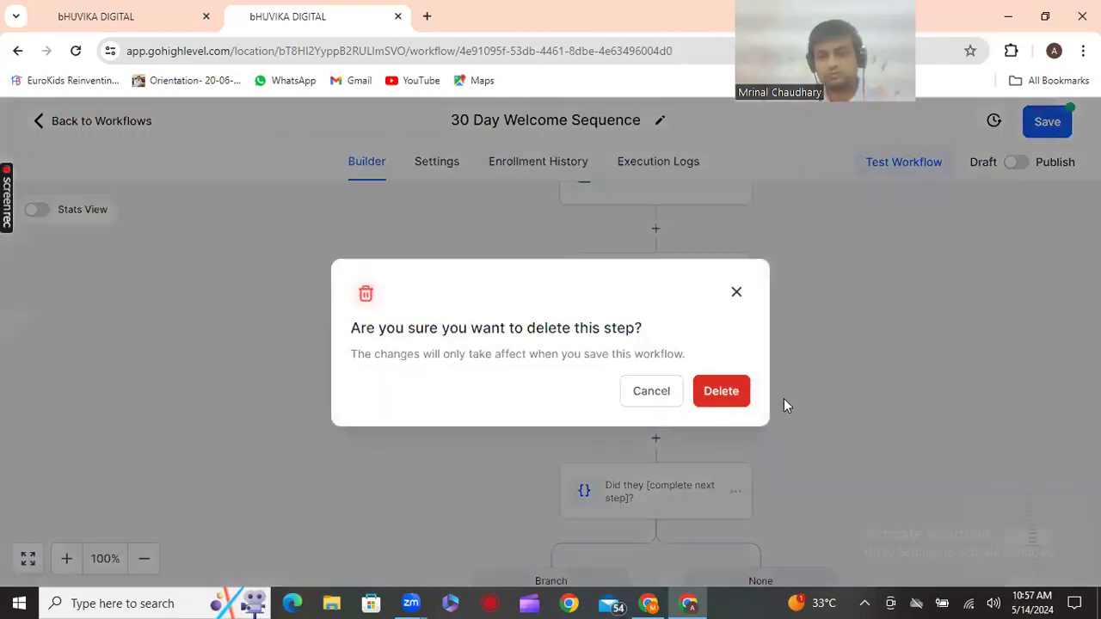
left_click(721, 391)
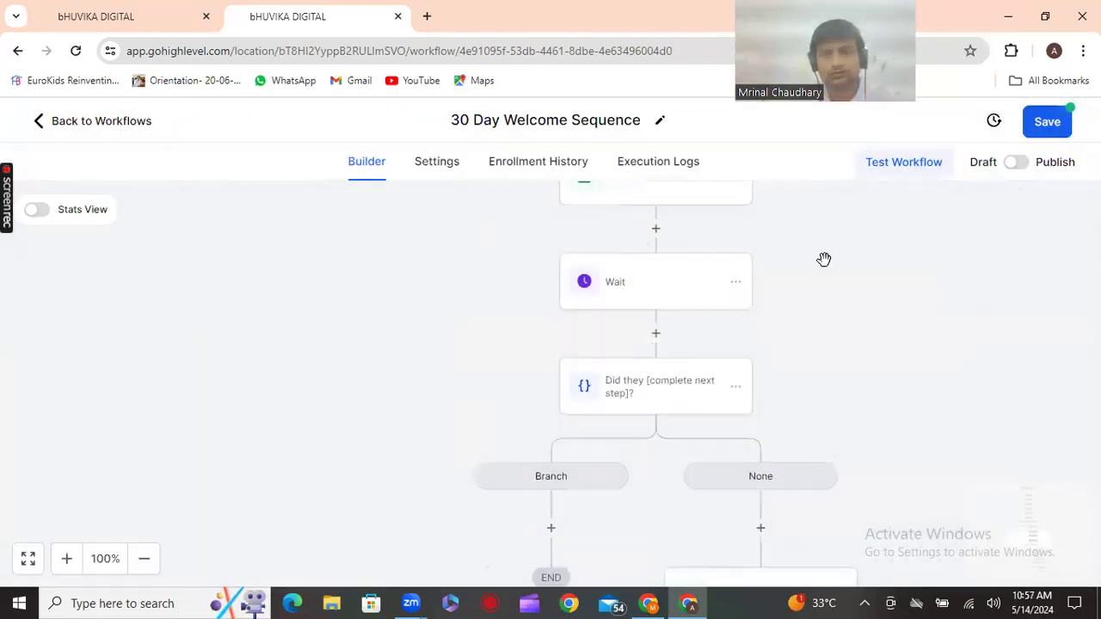
Try saving the 30 Day Welcome Sequence workflow
left_click(1047, 122)
scroll(753, 351, "up", 1)
scroll(753, 351, "up", 4)
scroll(750, 339, "down", 1)
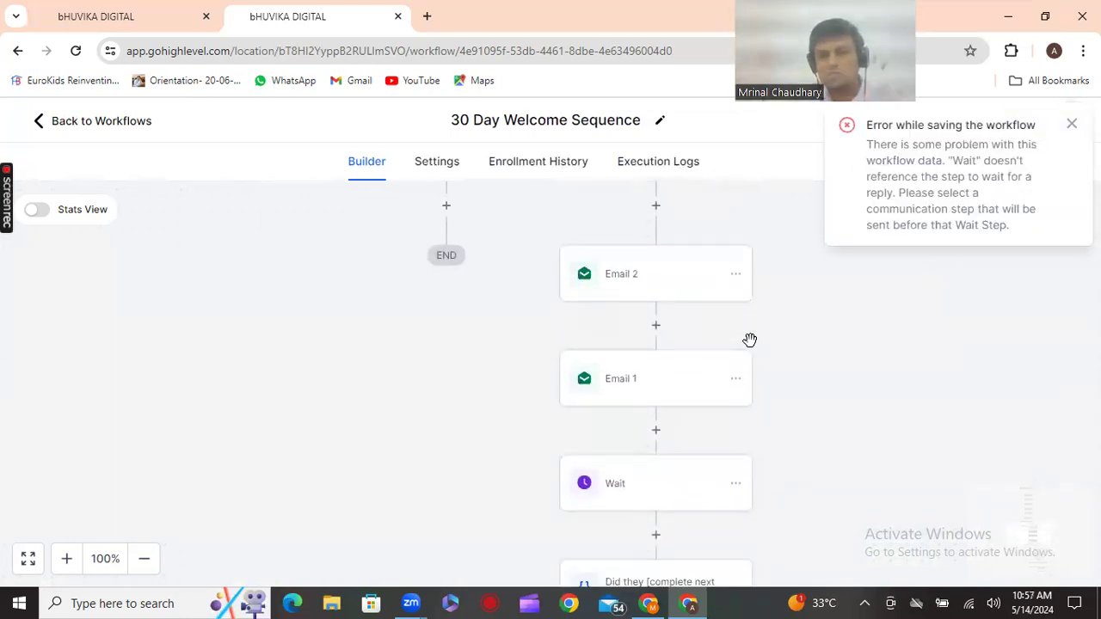
scroll(749, 344, "down", 1)
scroll(749, 351, "up", 3)
scroll(750, 351, "down", 1)
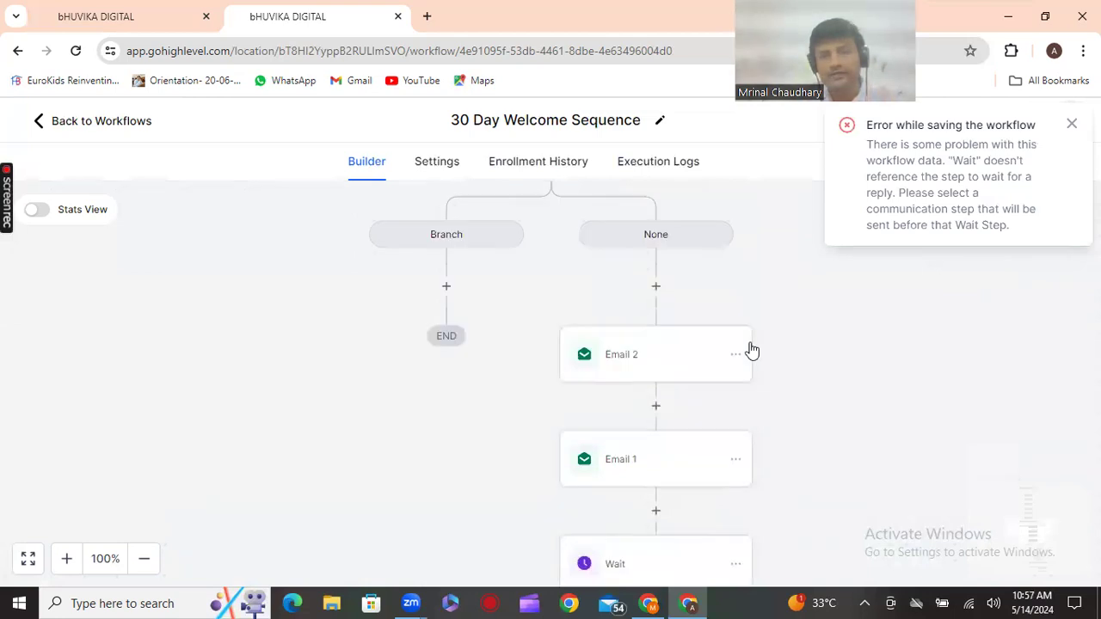
scroll(751, 347, "down", 4)
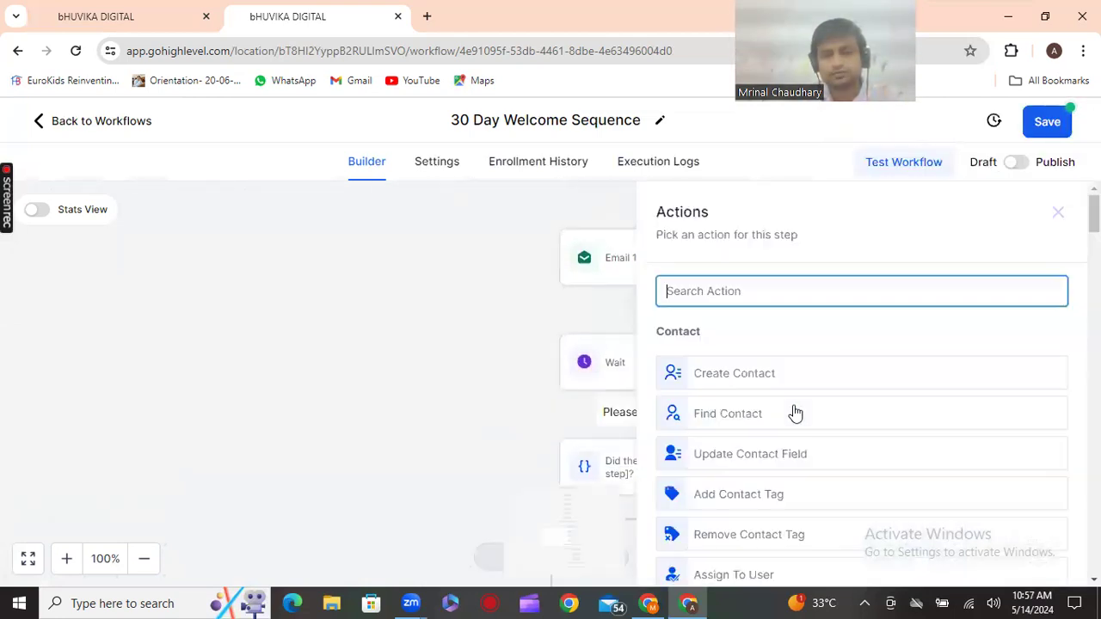
Close the action picker without adding anything and save the workflow again
left_click(422, 411)
scroll(458, 389, "up", 11)
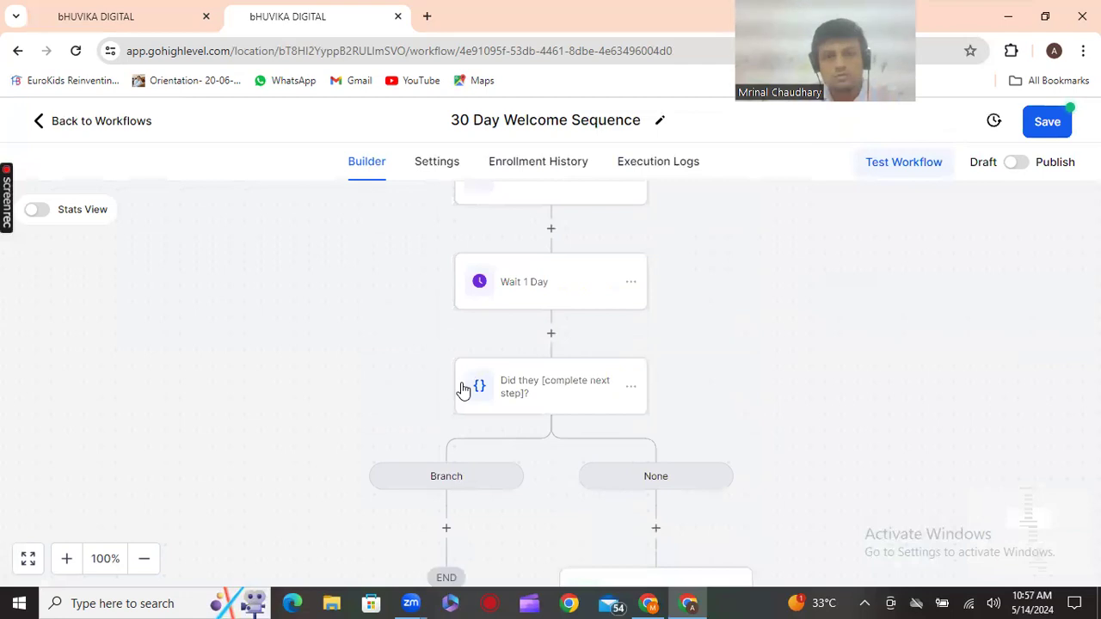
scroll(463, 389, "up", 2)
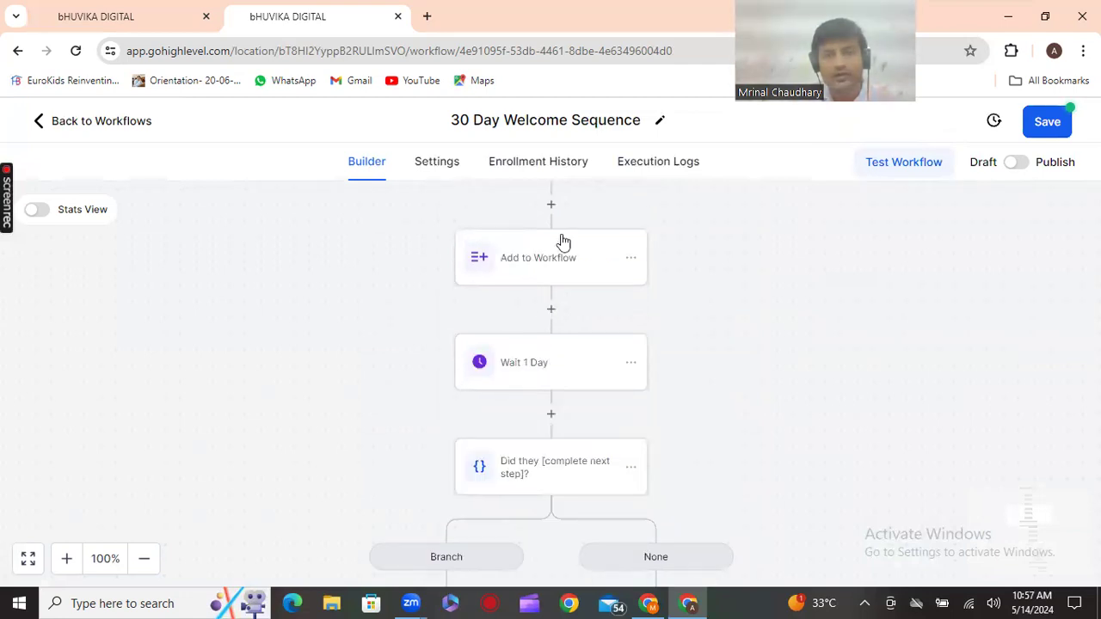
scroll(561, 241, "up", 3)
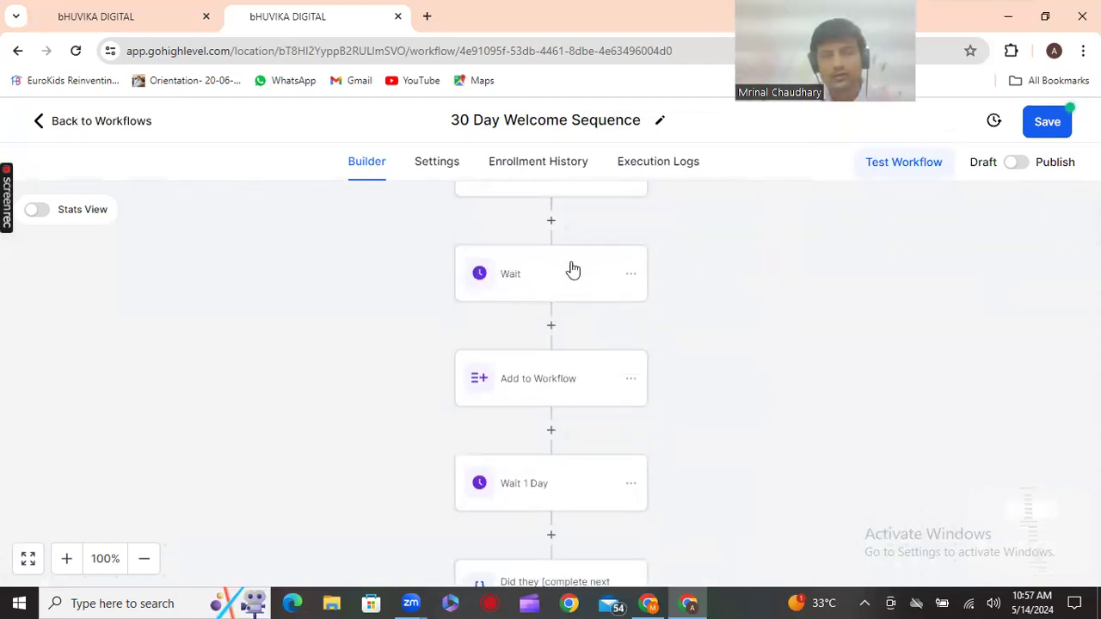
mouse_move(454, 256)
left_mouse_down()
mouse_move(573, 266)
mouse_move(457, 277)
mouse_move(465, 244)
mouse_move(476, 287)
mouse_move(445, 256)
left_mouse_up()
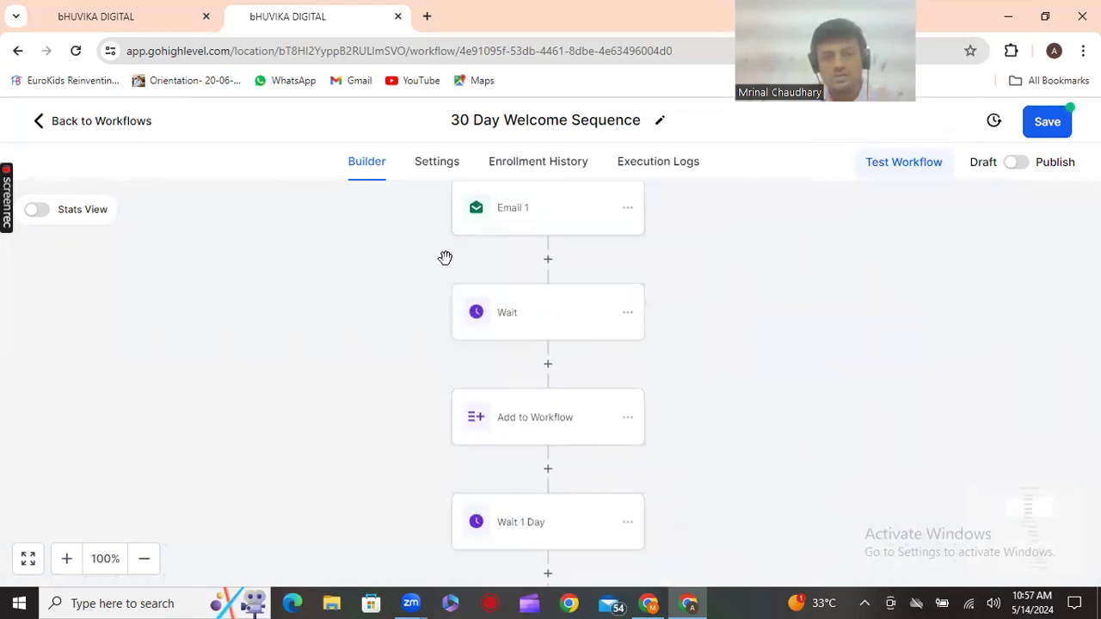
left_click(627, 313)
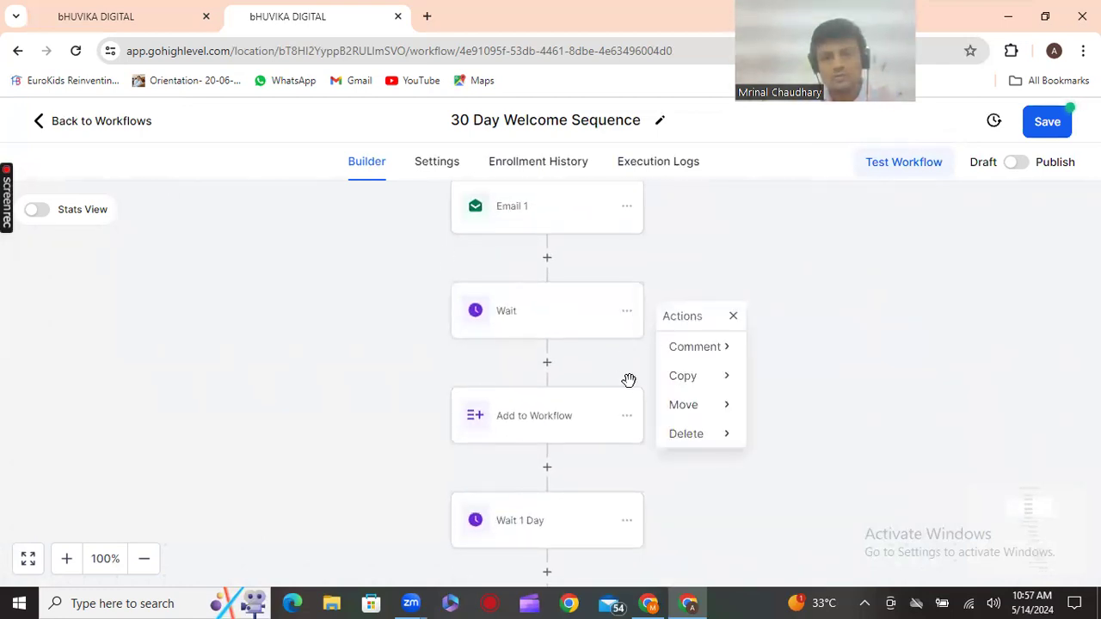
left_click(962, 414)
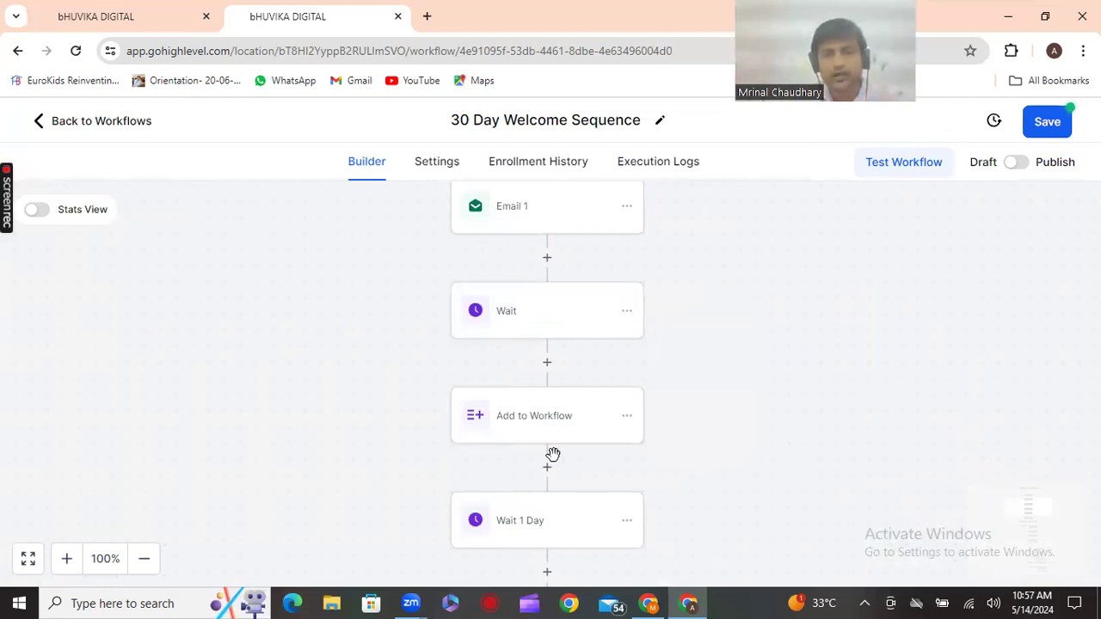
left_click(1048, 123)
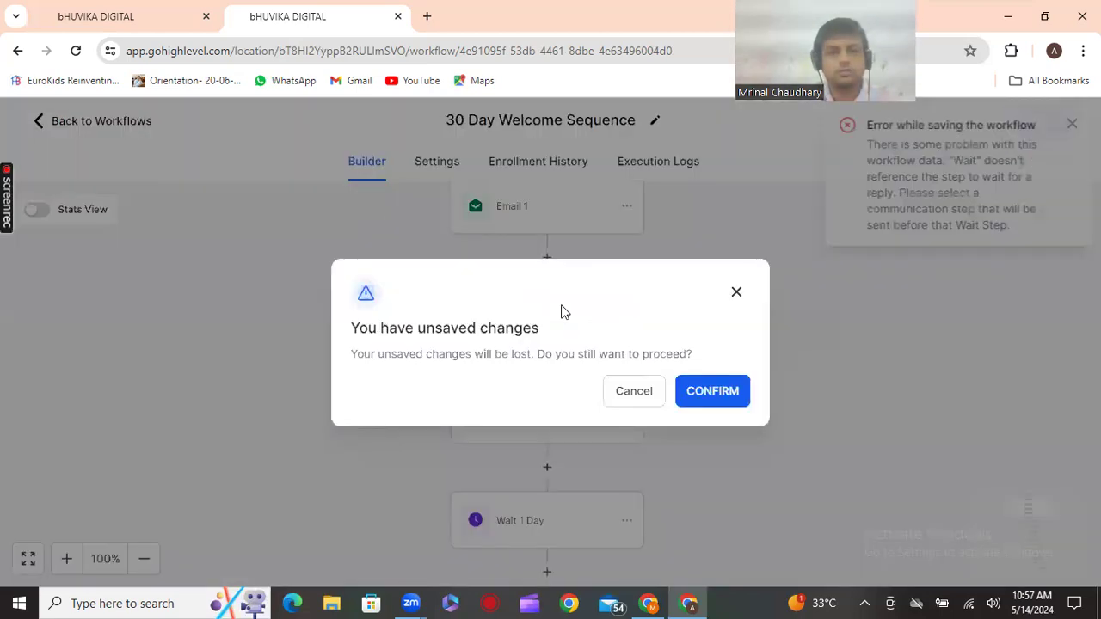
Confirm discarding the unsaved edits, then open another workflow from the Workflows list
left_click(691, 395)
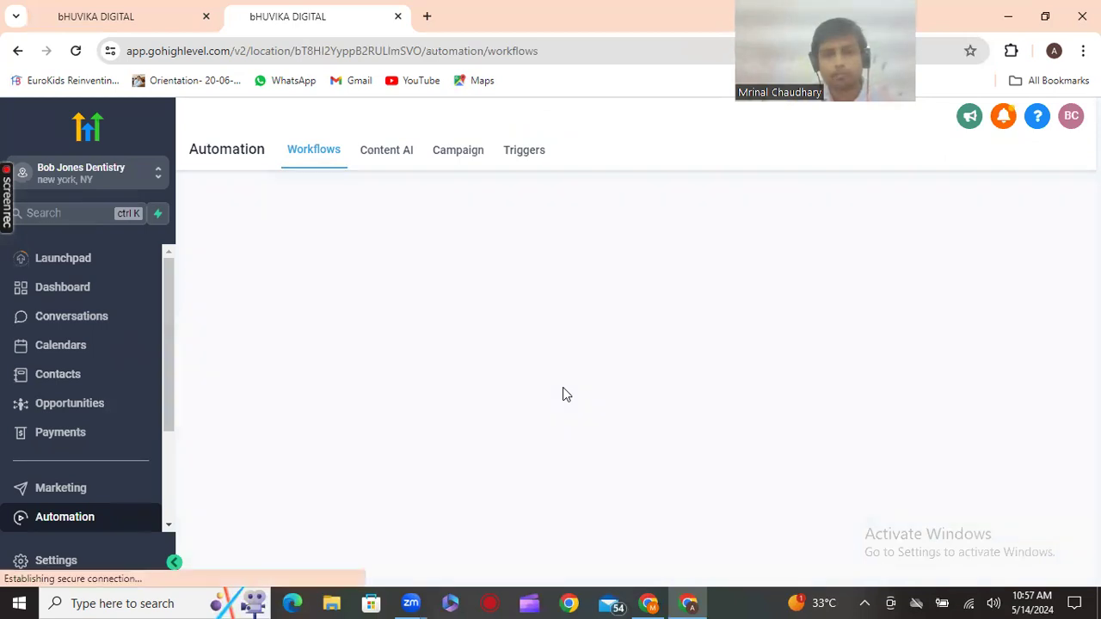
scroll(565, 394, "down", 1)
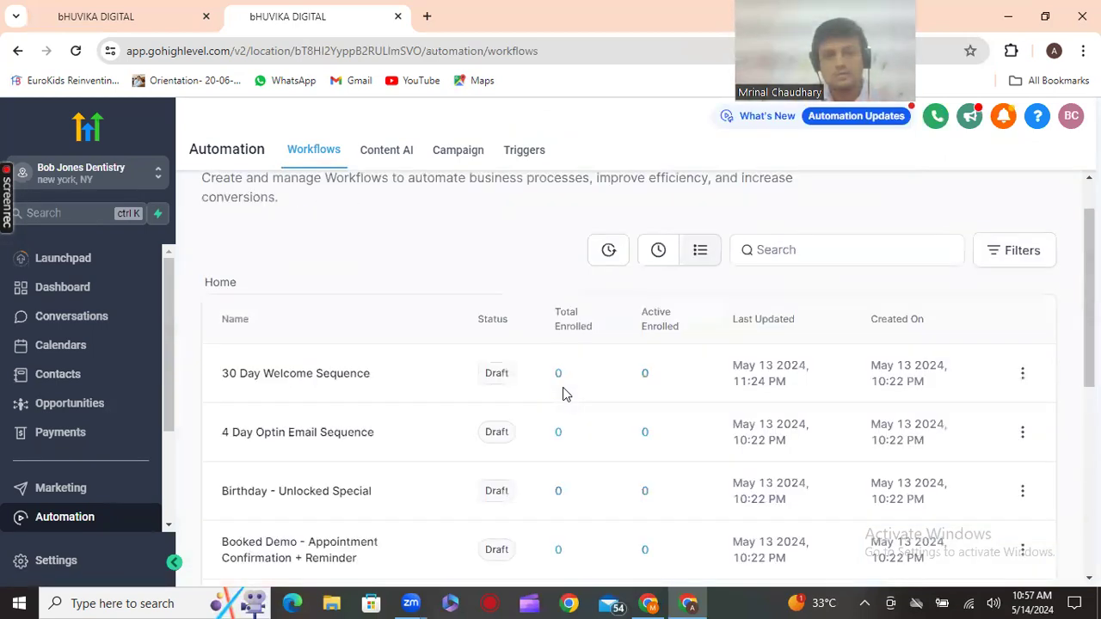
scroll(565, 394, "down", 5)
left_click(342, 481)
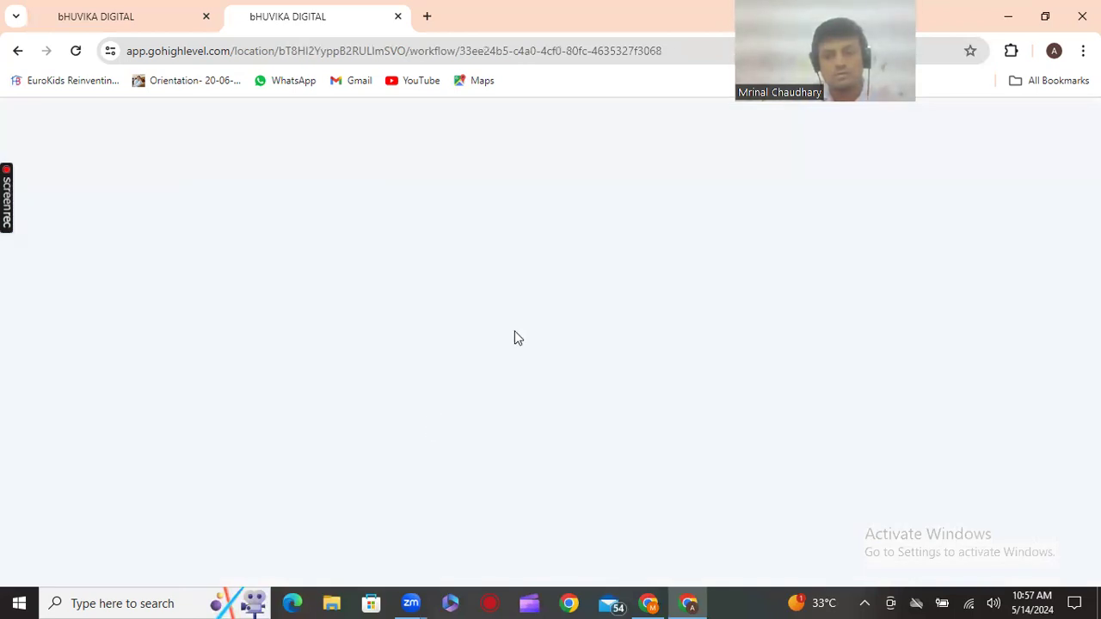
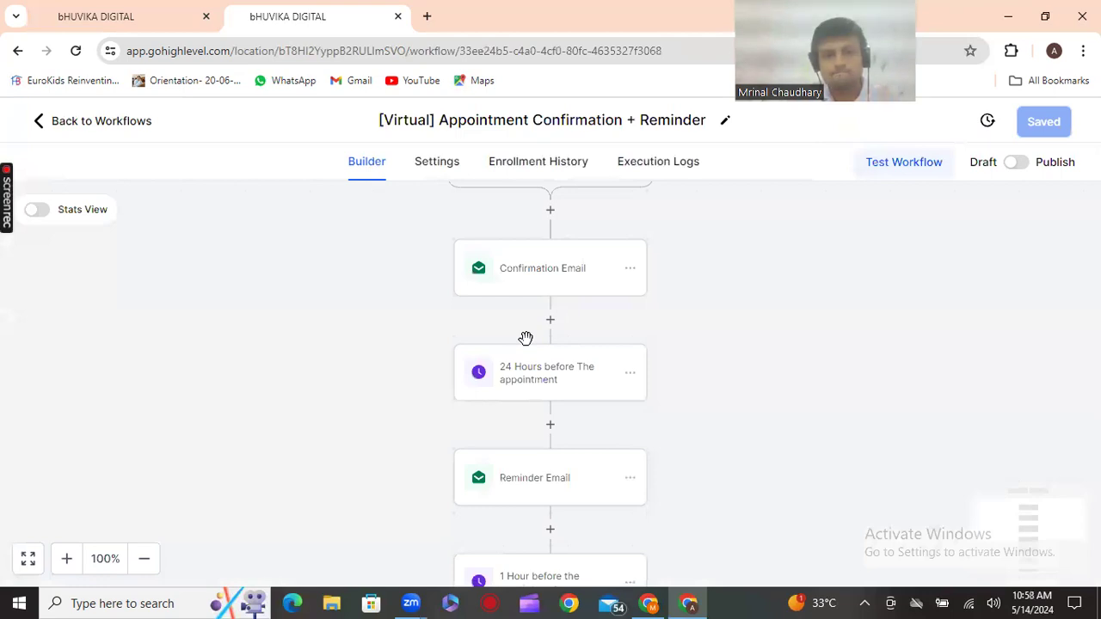
Open the action picker for a new step right after the Appointment trigger
scroll(526, 338, "up", 2)
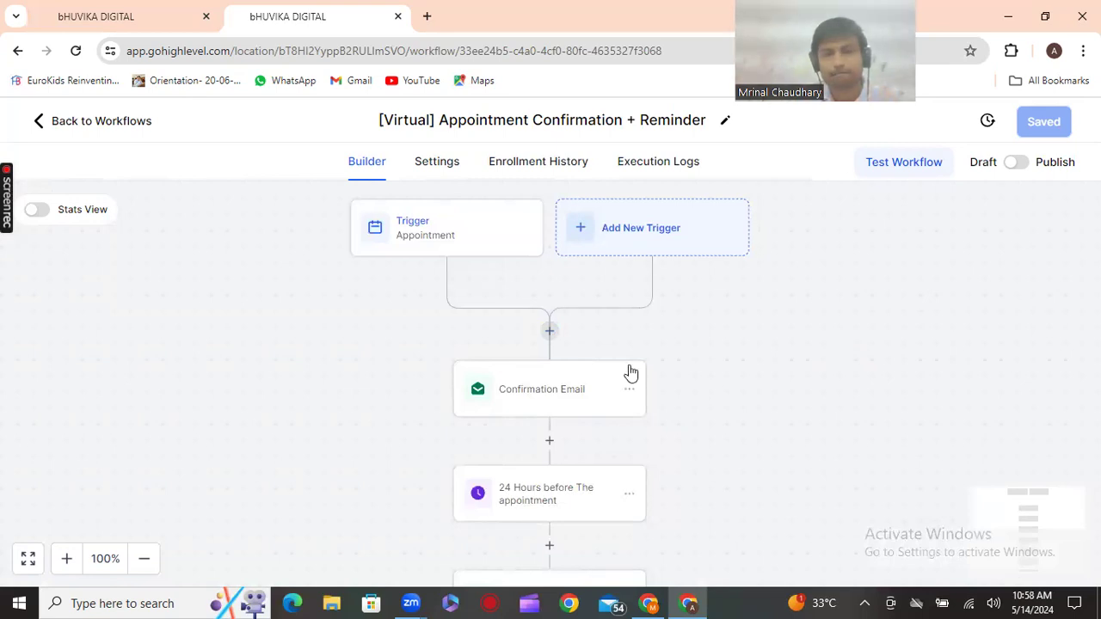
left_click(550, 332)
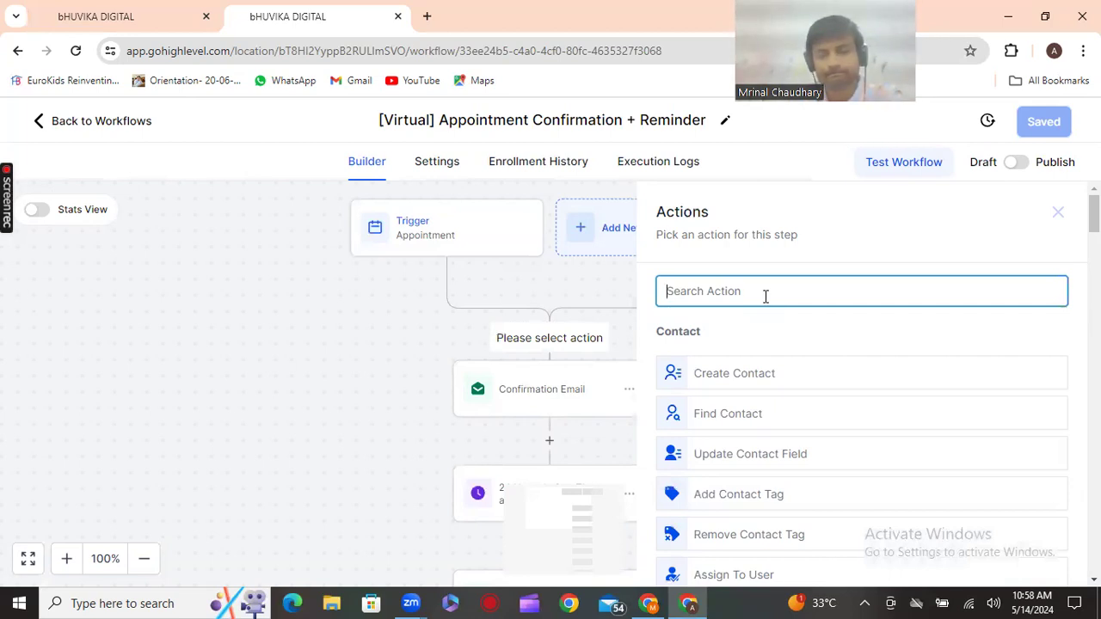
Add a Create Or Update Opportunity action in YOUR PROMOTION Pipeline, stage Booking Confirmed
type("opp")
left_click(760, 370)
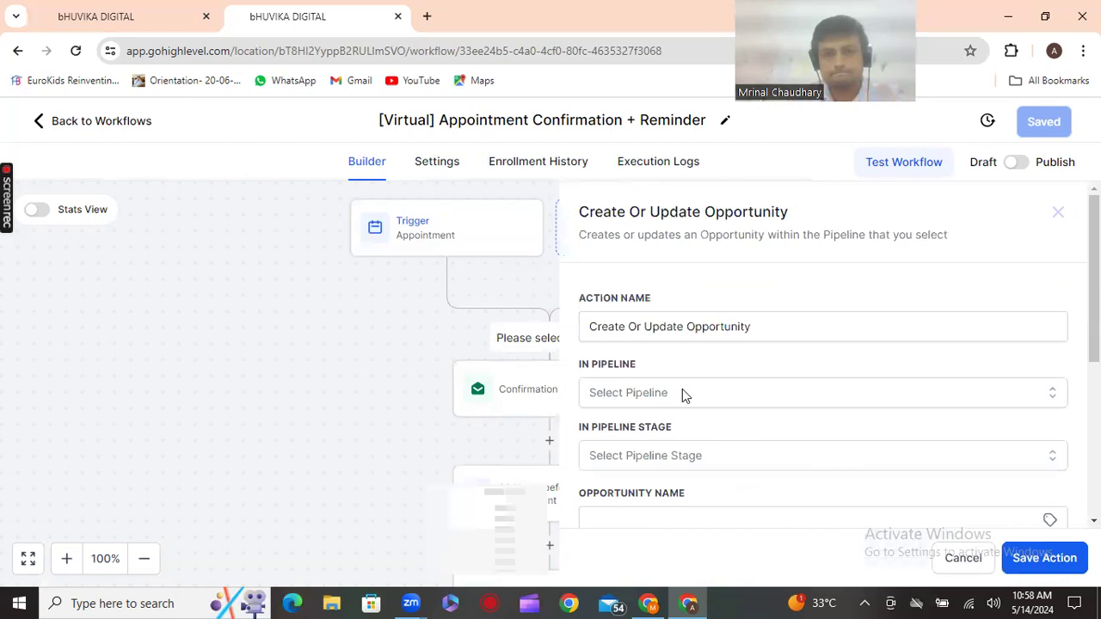
left_click(682, 392)
scroll(700, 441, "down", 1)
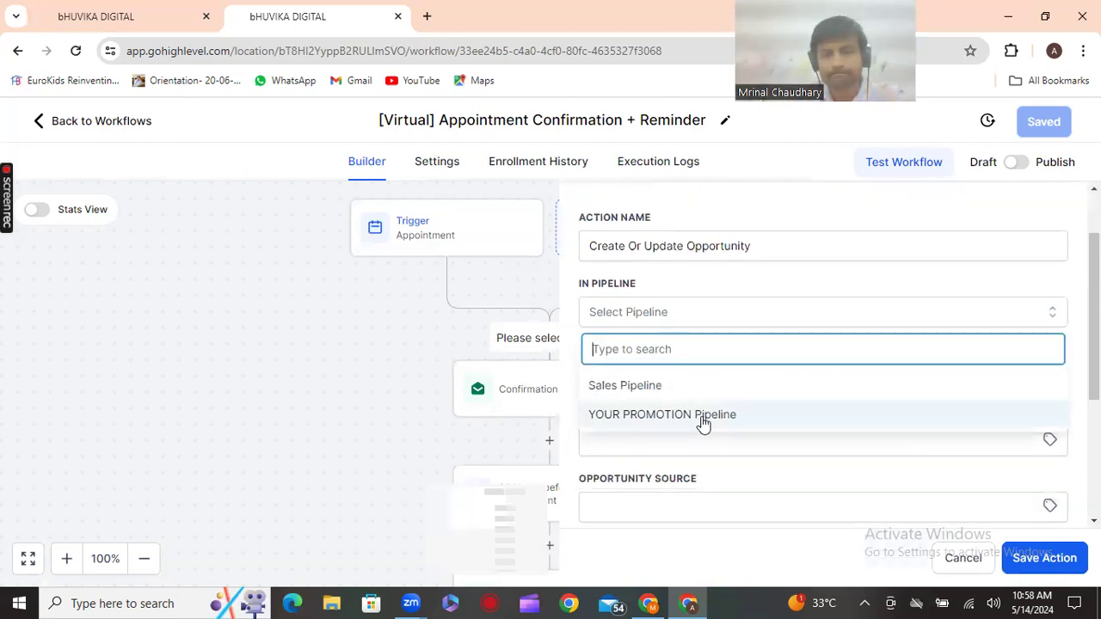
left_click(703, 416)
left_click(733, 372)
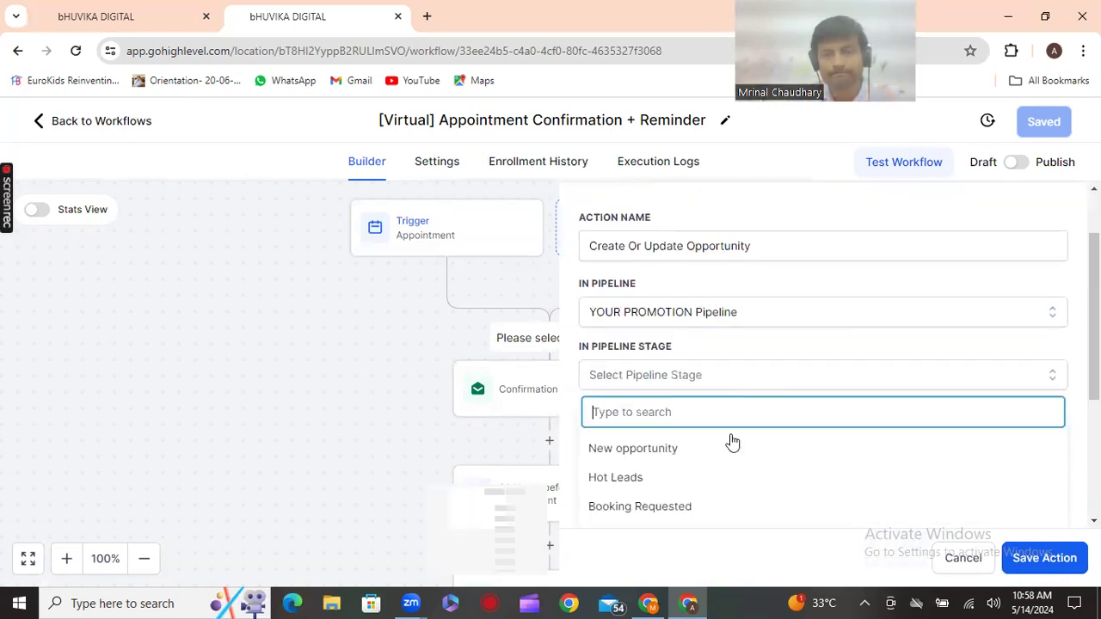
scroll(732, 443, "down", 1)
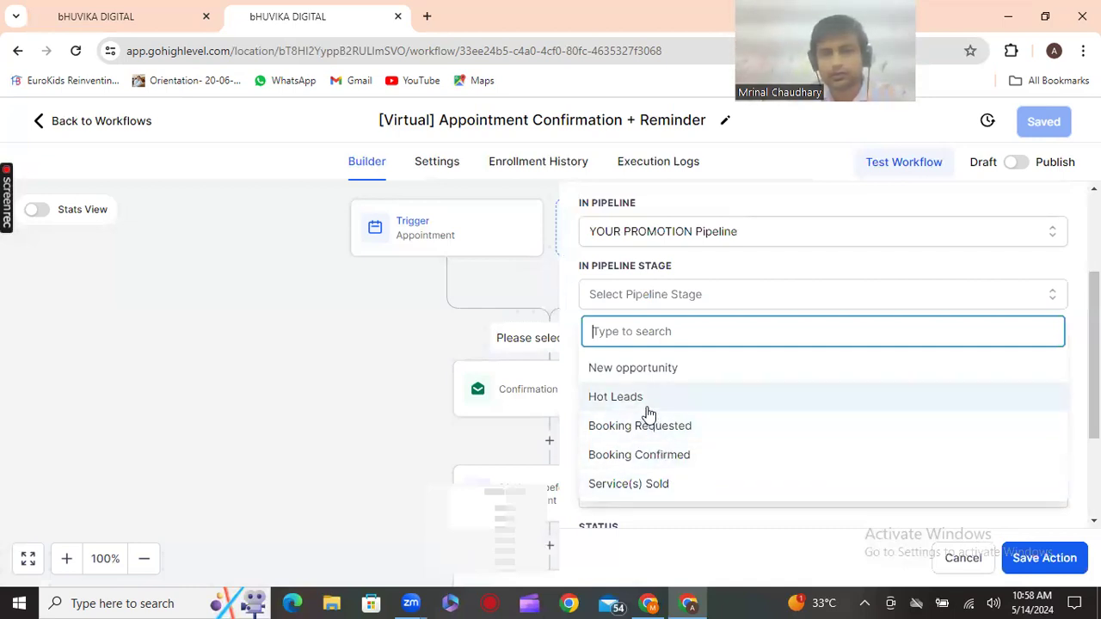
left_click(680, 458)
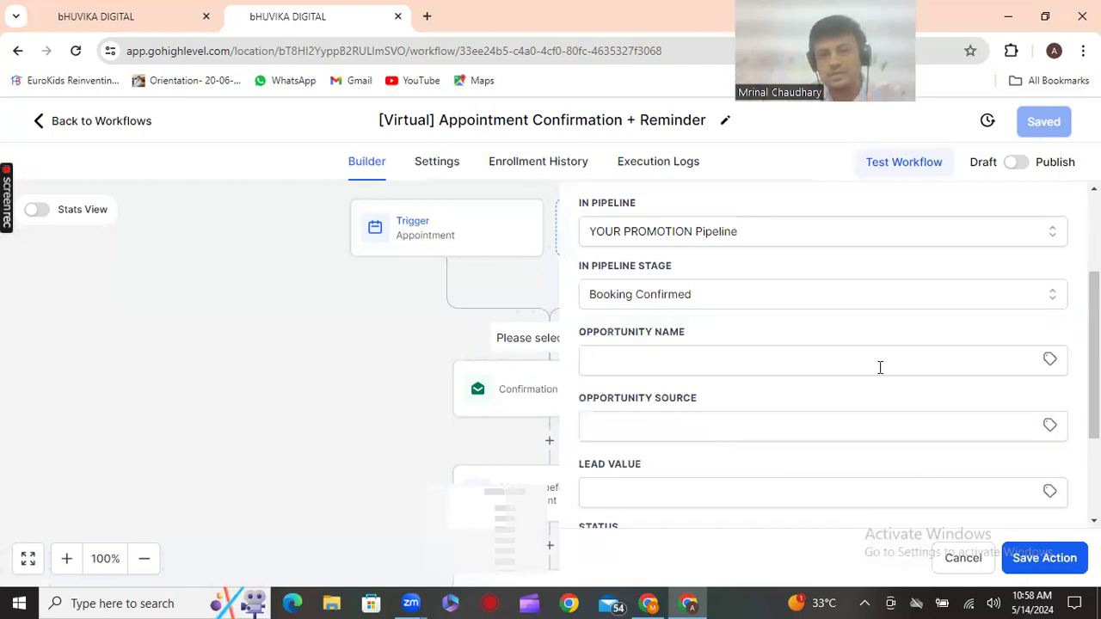
Set Opportunity Name to {{contact.name}} and Opportunity Source to {{calendar.name}}
left_click(1050, 359)
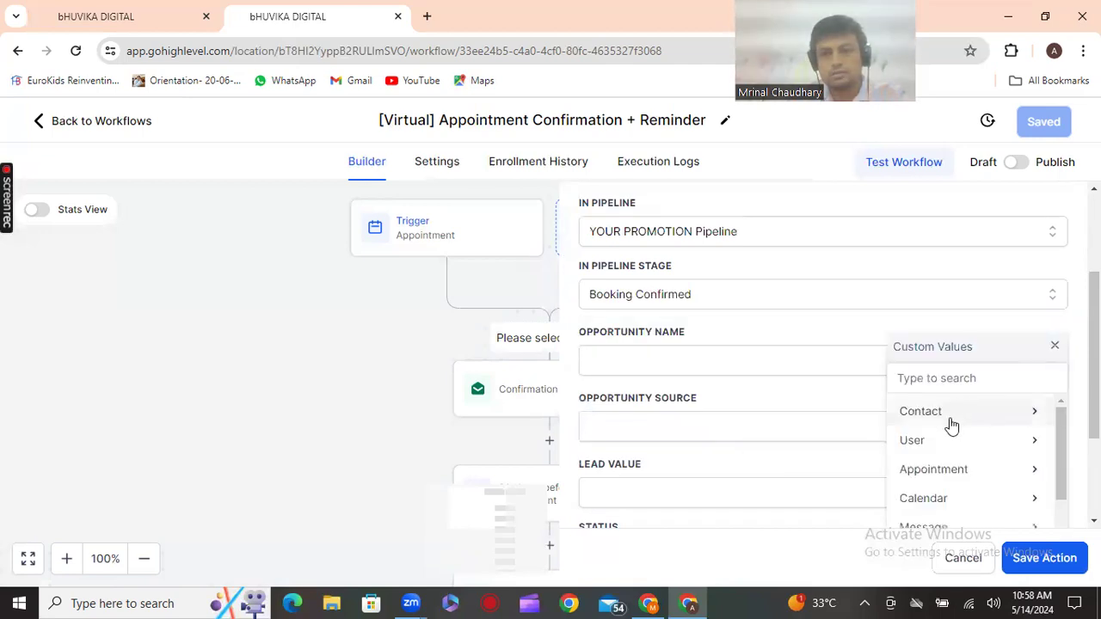
left_click(953, 416)
left_click(955, 413)
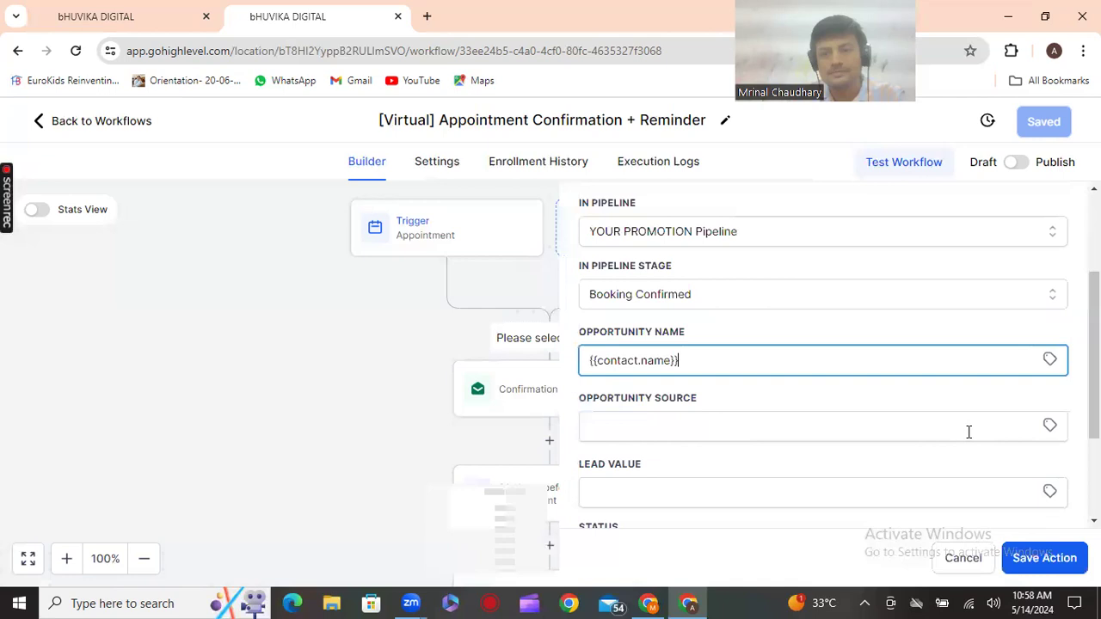
left_click(1046, 426)
scroll(944, 492, "down", 3)
left_click(944, 486)
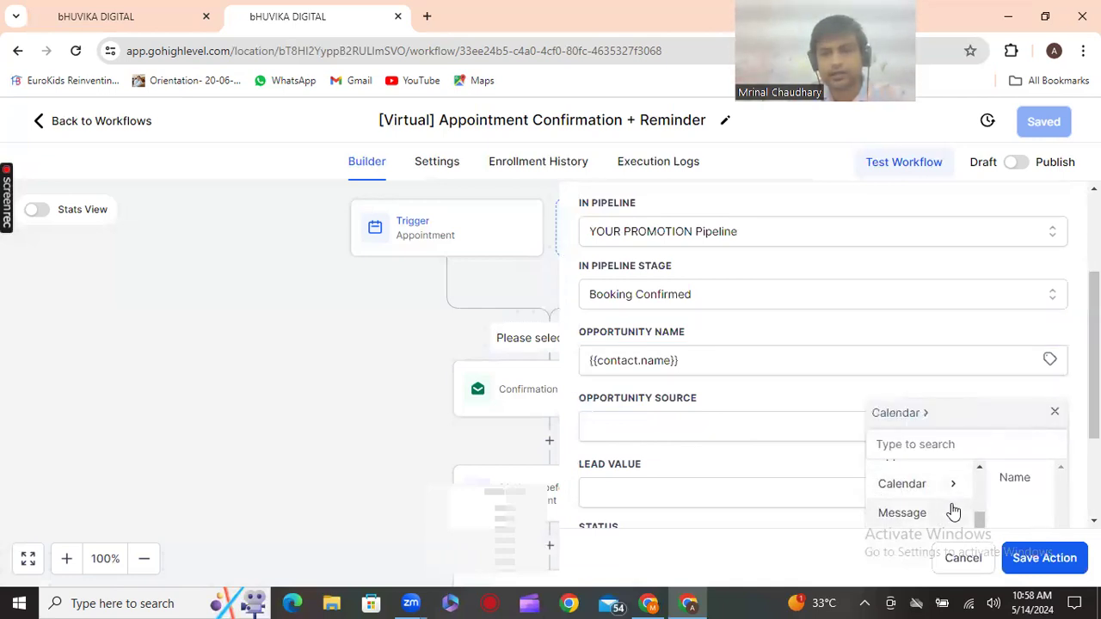
scroll(937, 511, "down", 2)
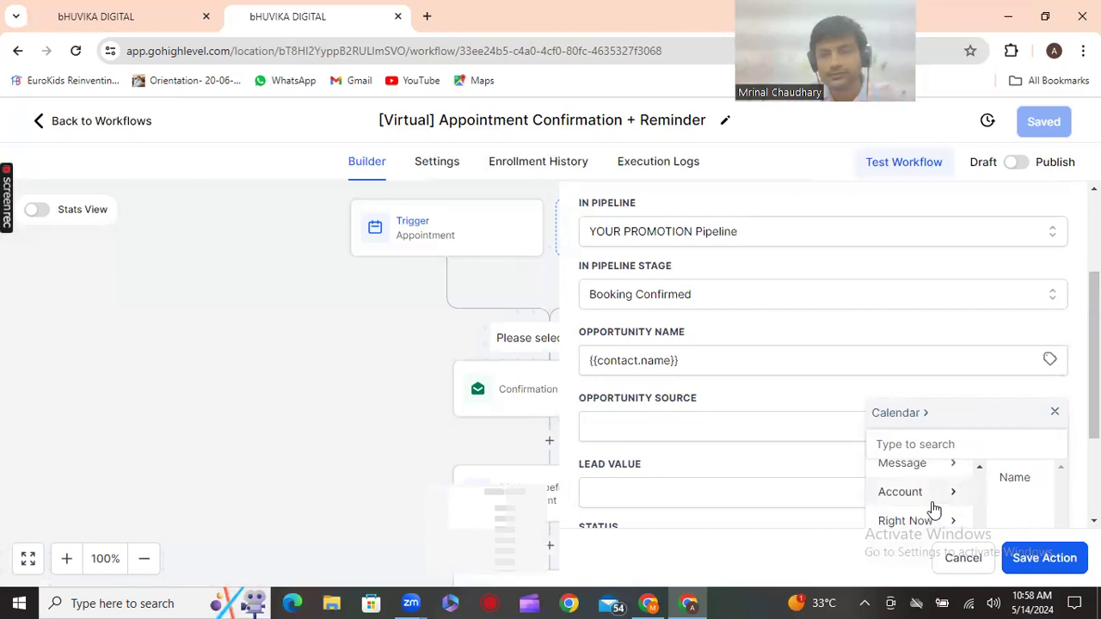
scroll(935, 503, "up", 4)
left_click(1006, 478)
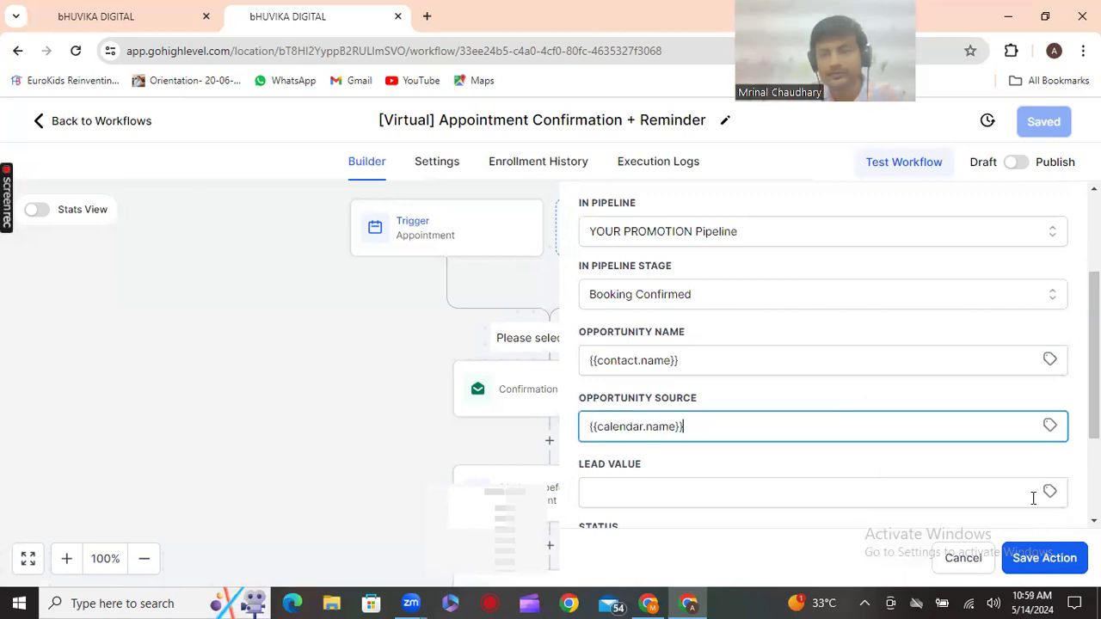
Set the lead value to 50000 and the opportunity status to open
left_click(816, 493)
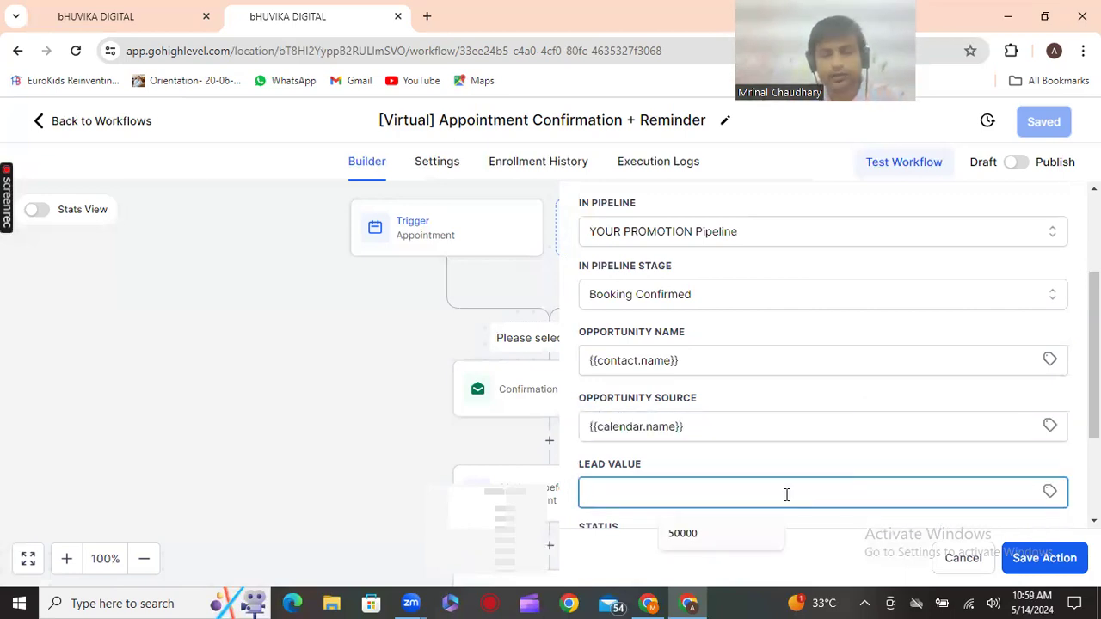
left_click(705, 533)
scroll(915, 502, "down", 2)
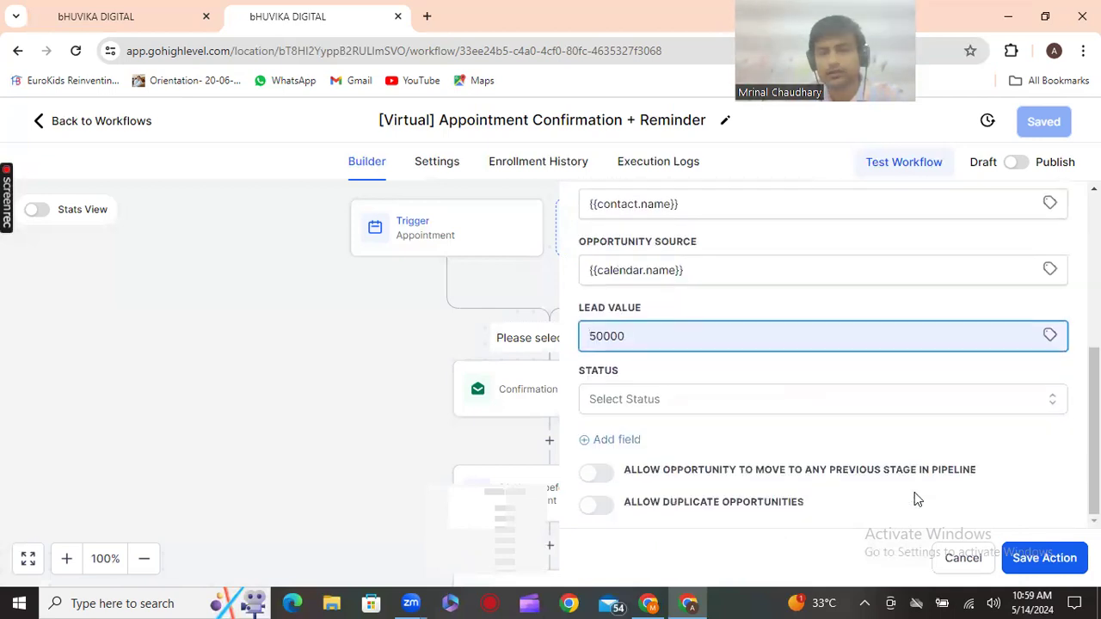
left_click(750, 402)
left_click(618, 439)
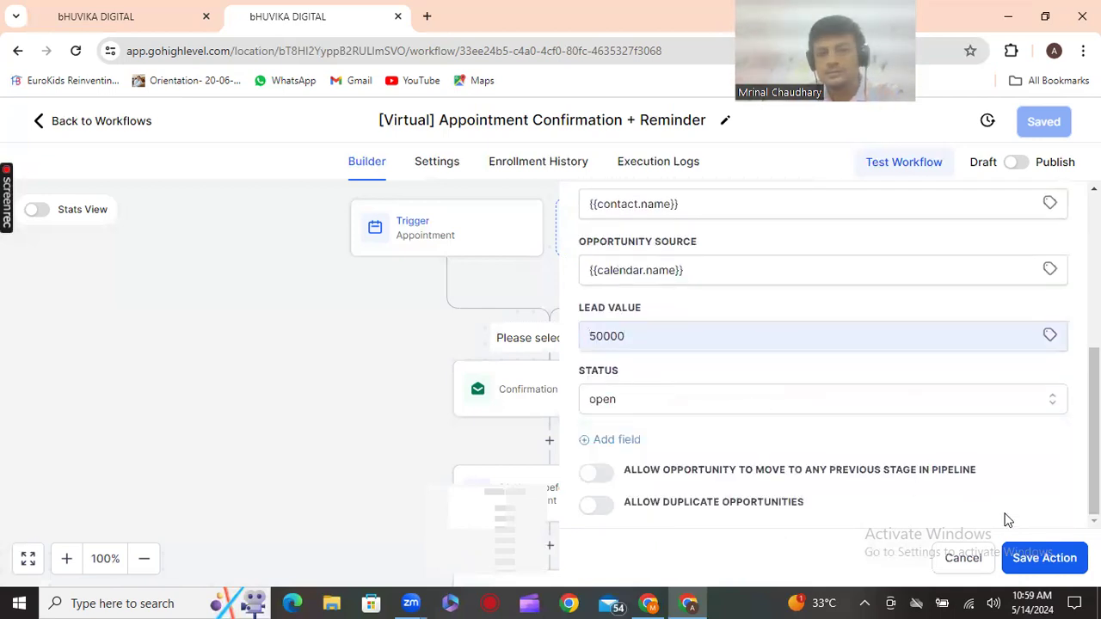
Save the opportunity action, then return to the Workflow List, discarding unsaved workflow changes
left_click(310, 454)
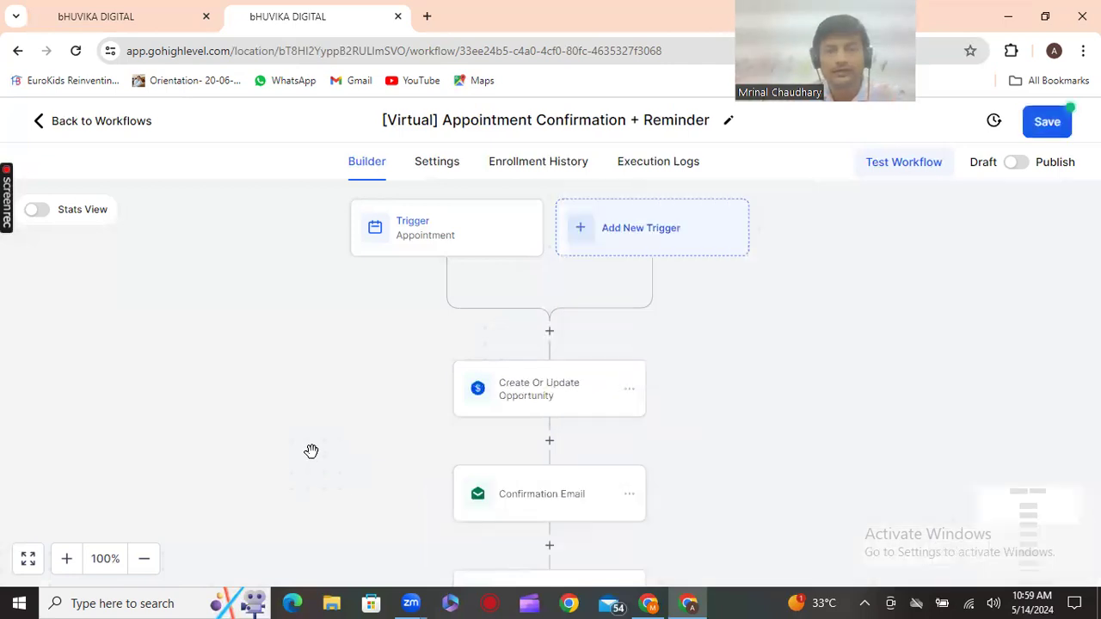
scroll(433, 425, "down", 1)
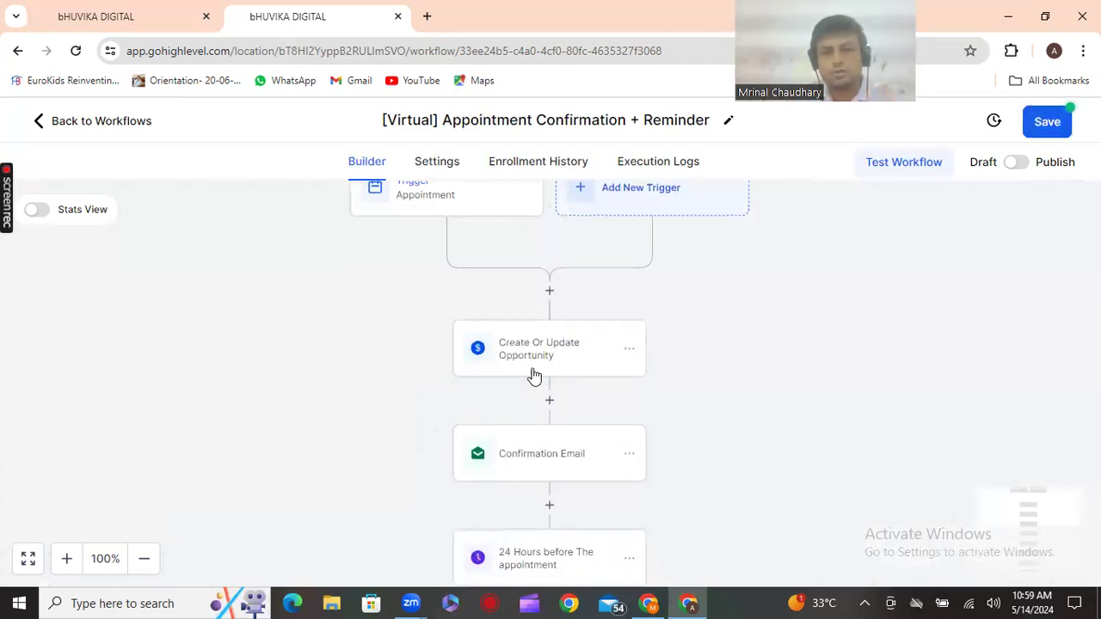
scroll(562, 369, "up", 2)
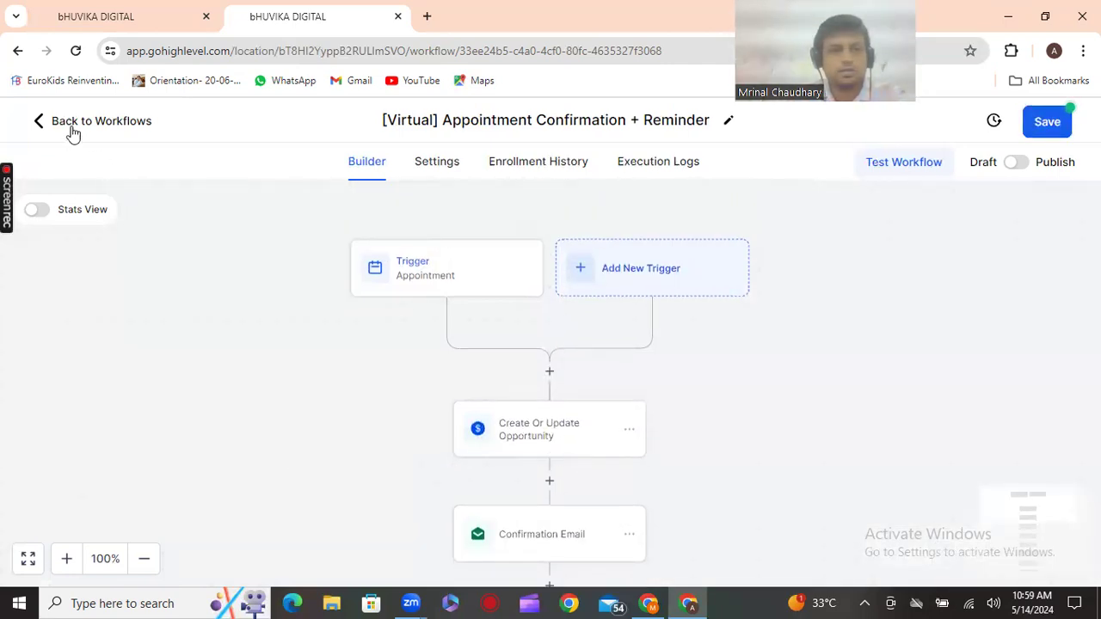
left_click(69, 124)
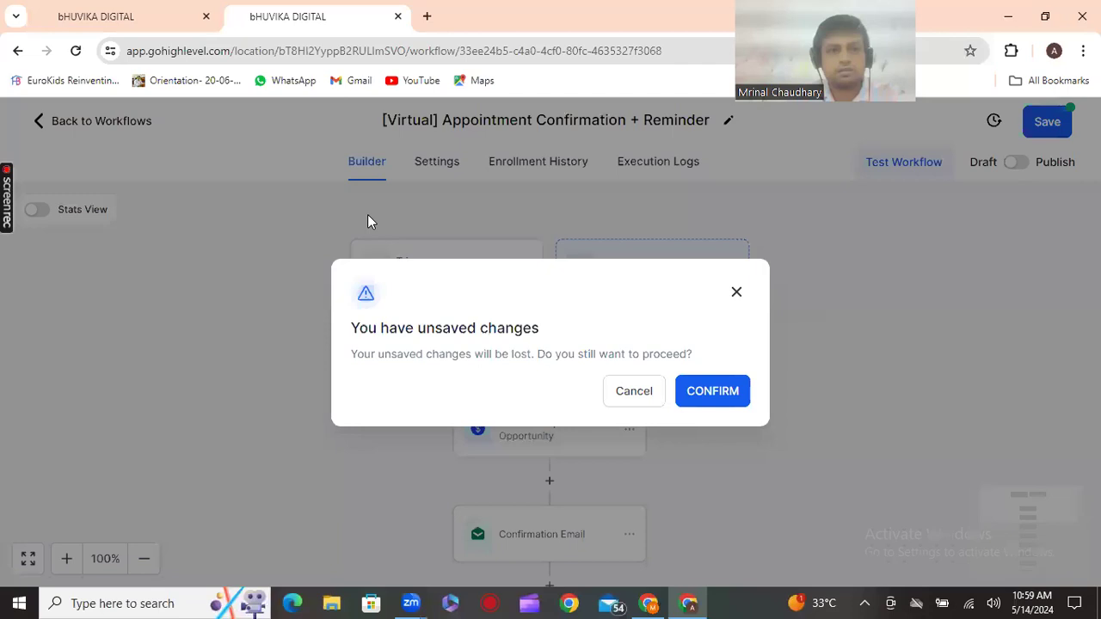
left_click(707, 392)
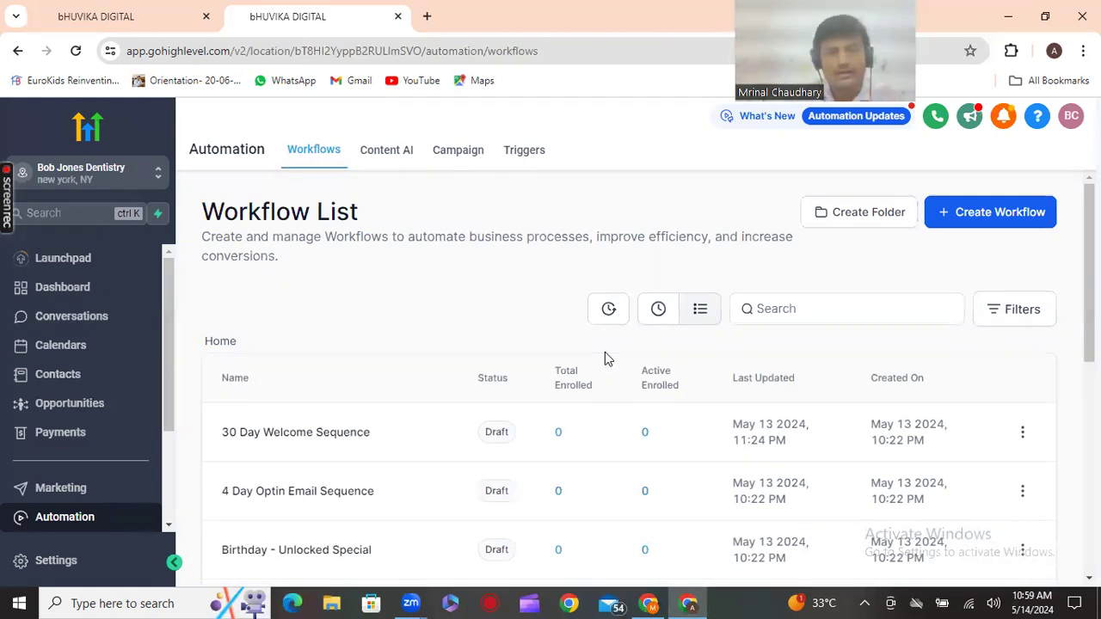
Browse the Workflow List, then switch to the 'Preparation Tips: client onboard 2024' Google Doc
scroll(605, 359, "down", 1)
scroll(605, 359, "down", 1)
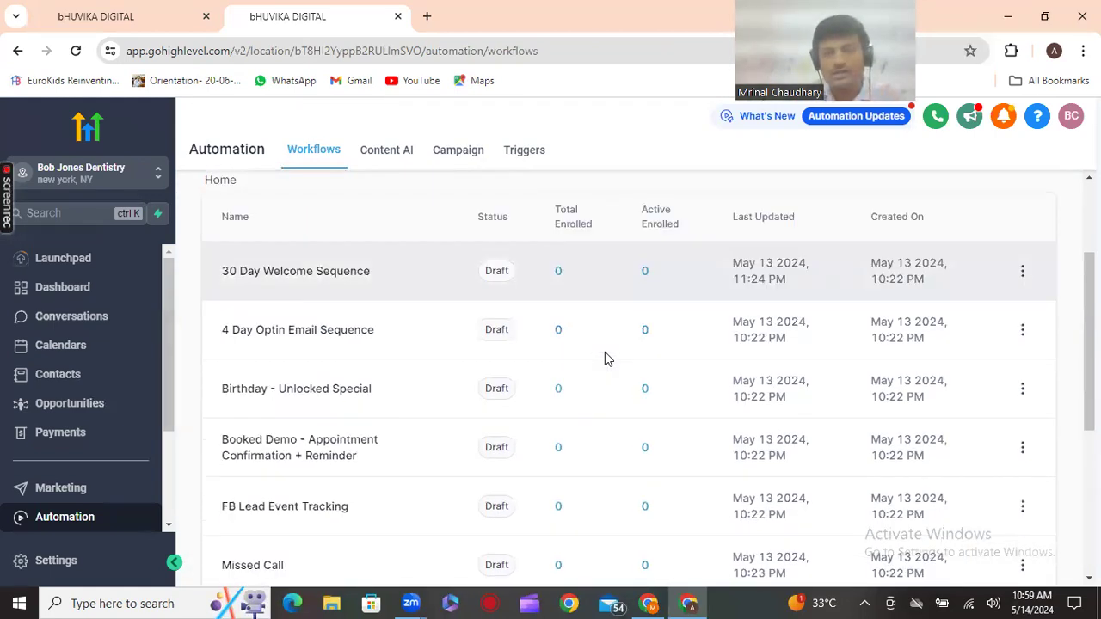
scroll(604, 358, "down", 1)
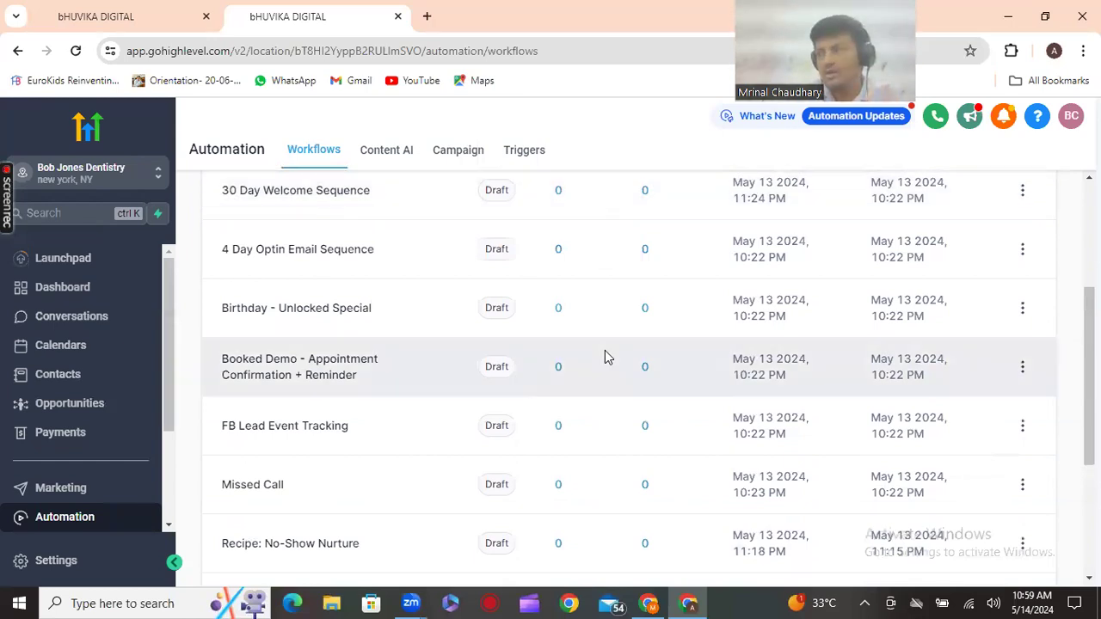
scroll(605, 357, "down", 1)
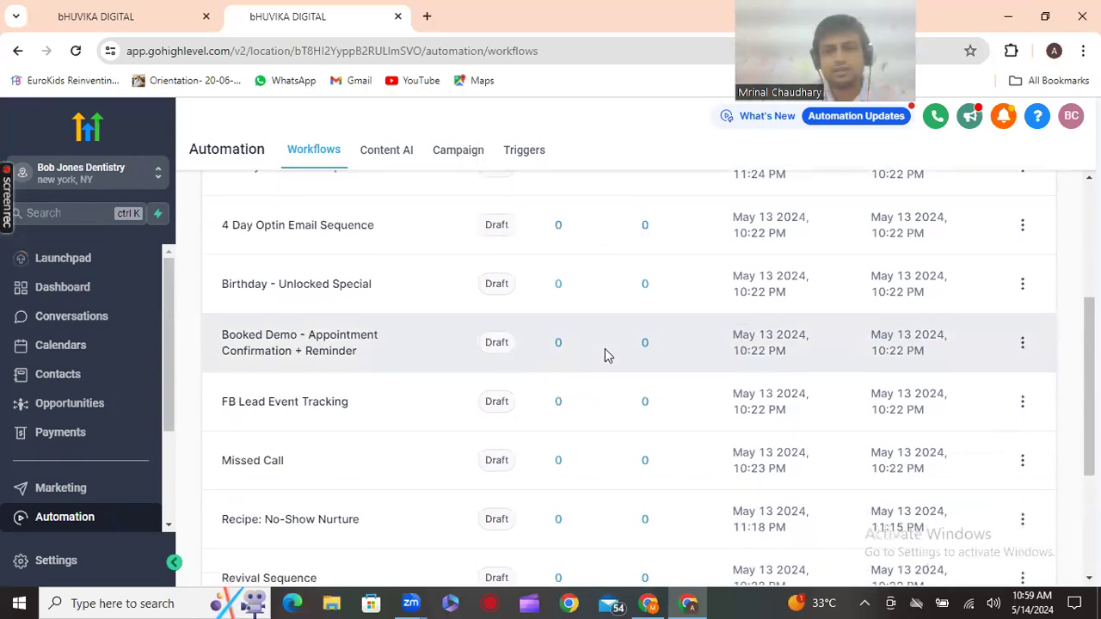
scroll(605, 355, "down", 1)
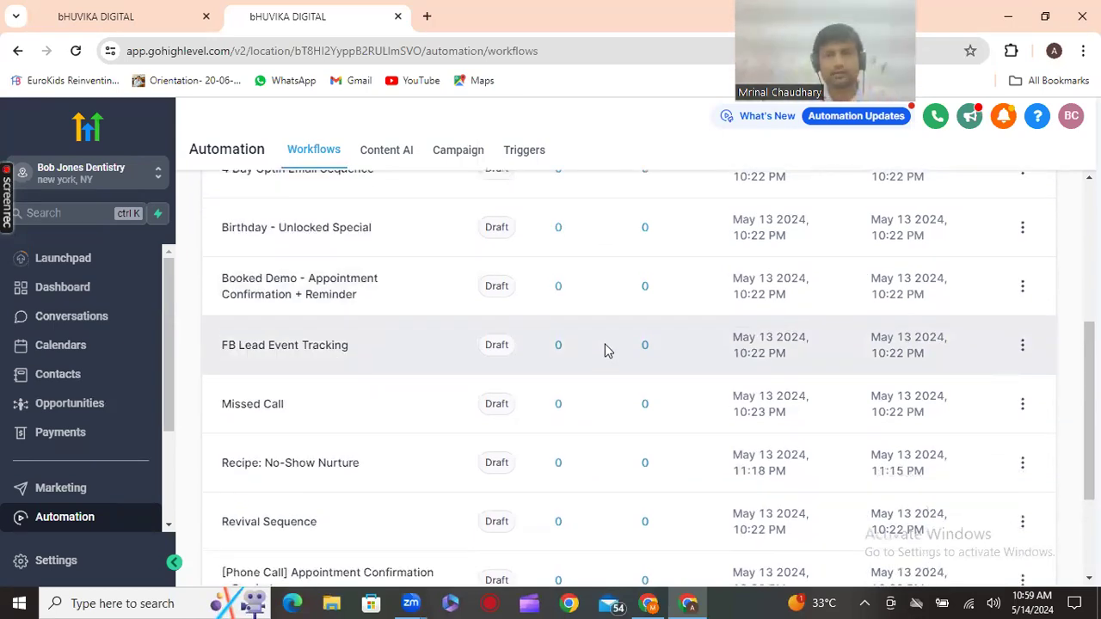
scroll(312, 328, "up", 3)
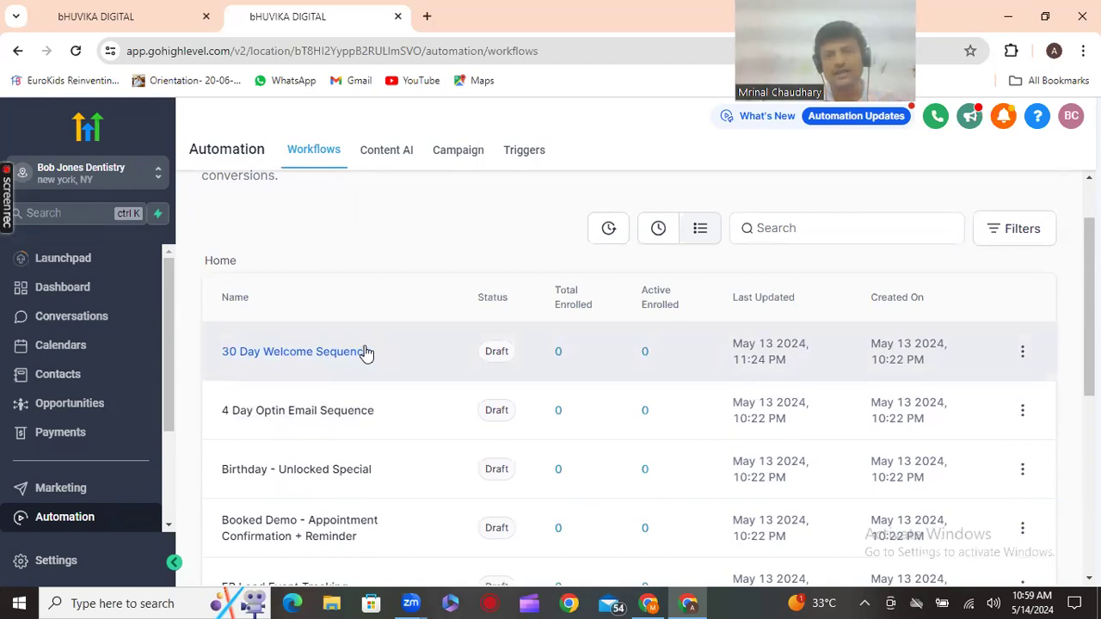
scroll(509, 281, "up", 2)
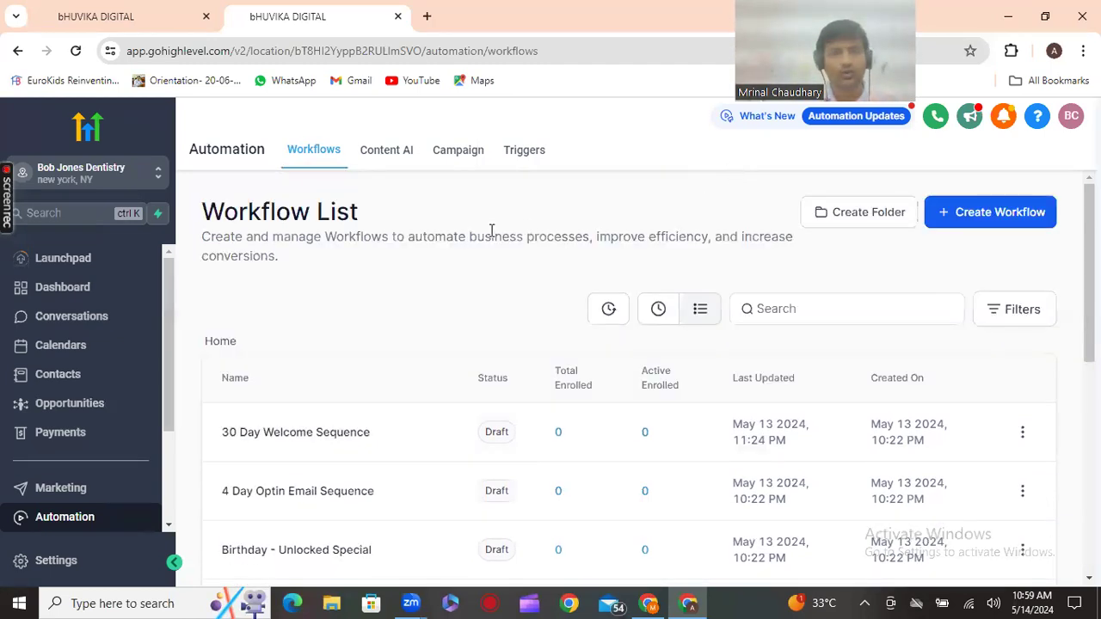
left_click(650, 602)
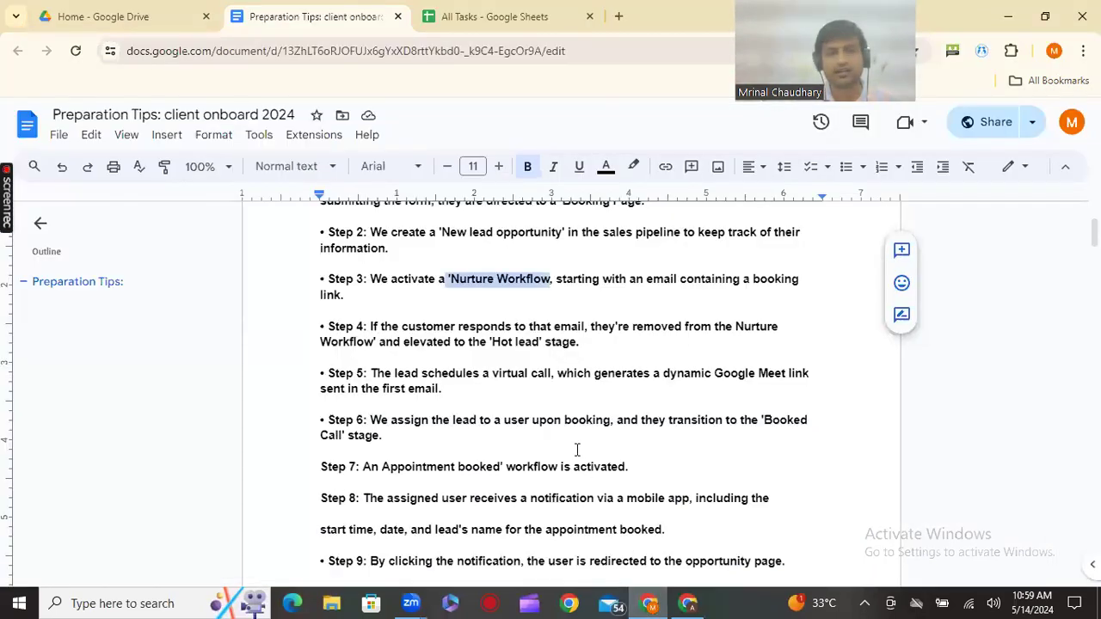
scroll(577, 444, "down", 10)
scroll(577, 444, "down", 15)
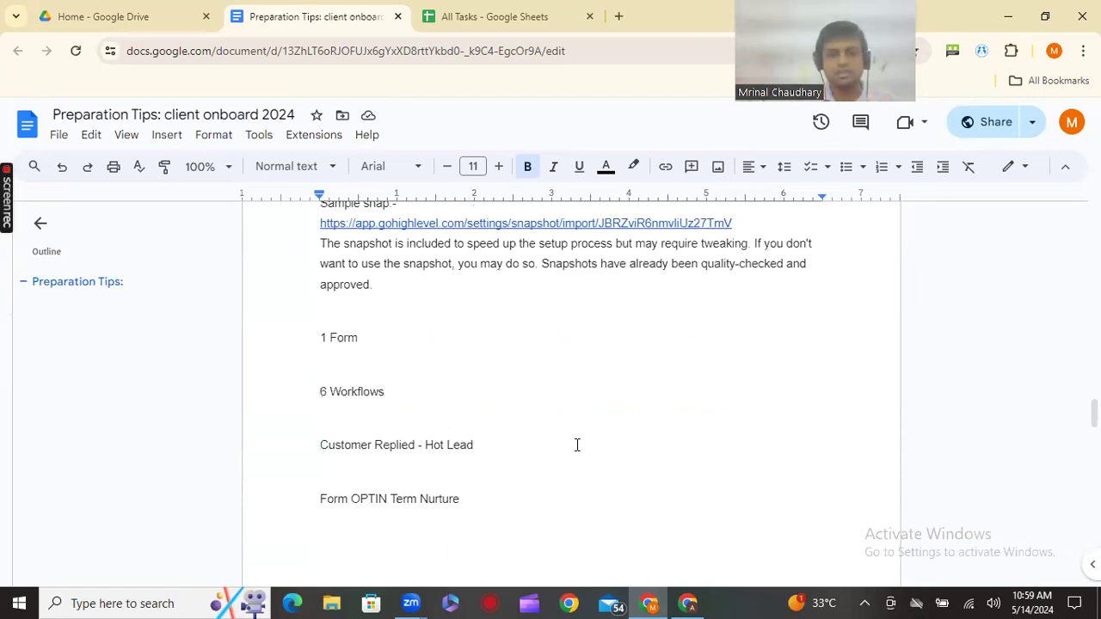
scroll(577, 444, "down", 5)
scroll(576, 445, "up", 5)
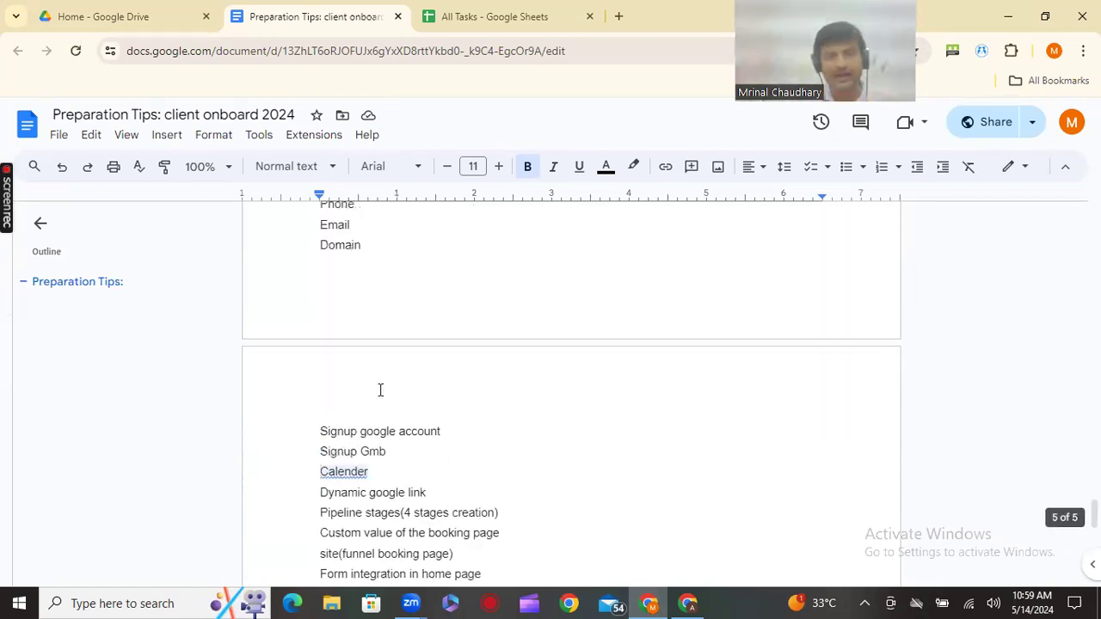
scroll(362, 344, "up", 2)
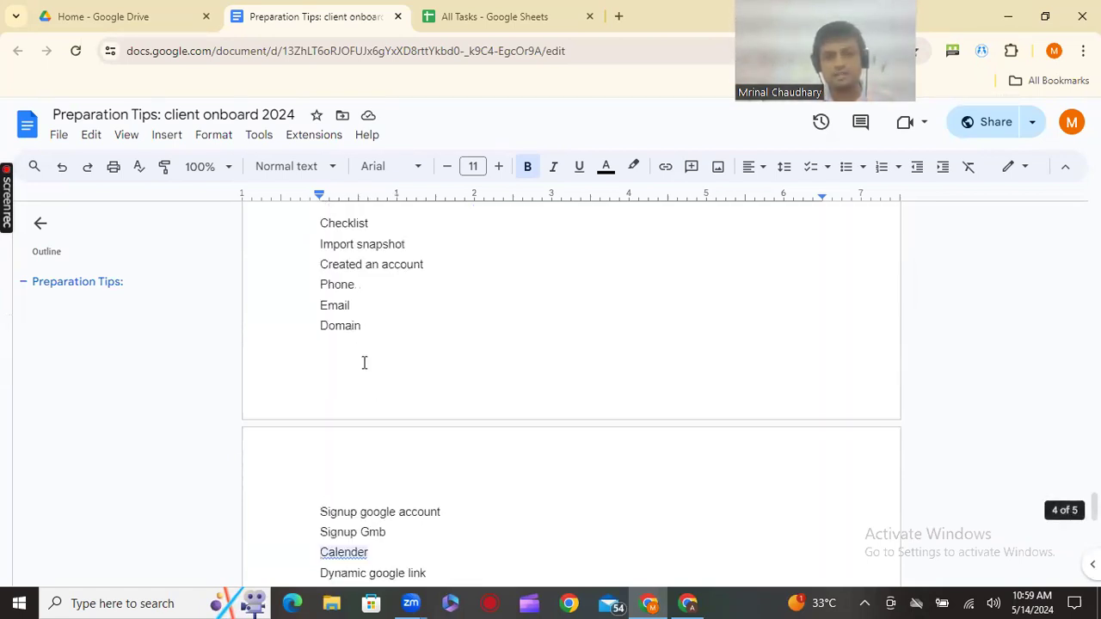
scroll(364, 363, "down", 3)
scroll(364, 361, "down", 1)
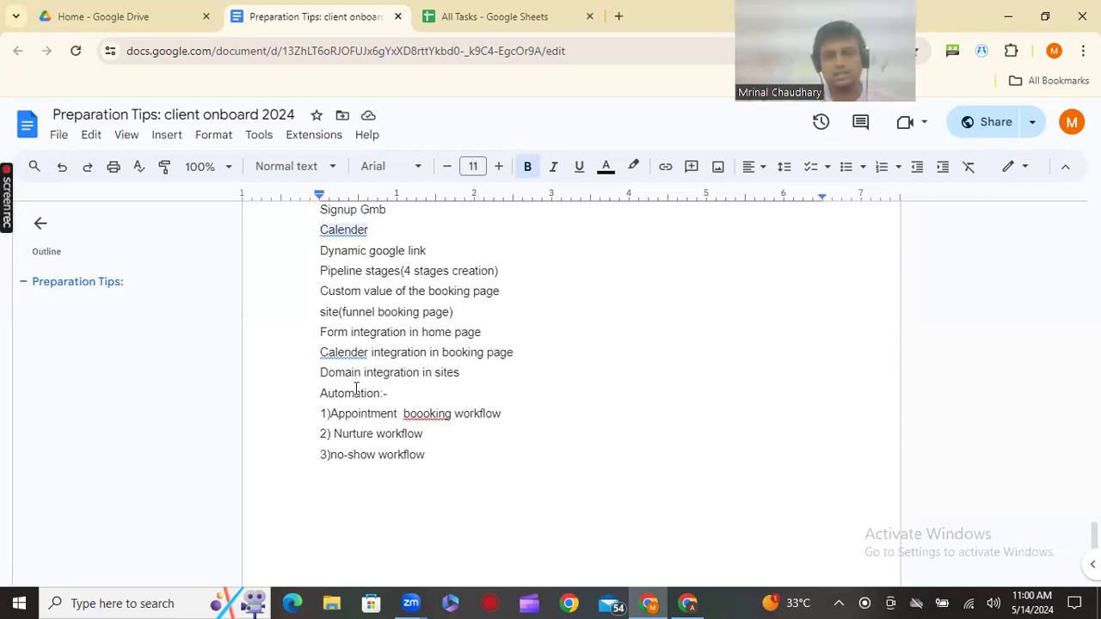
scroll(357, 389, "down", 2)
scroll(357, 389, "up", 2)
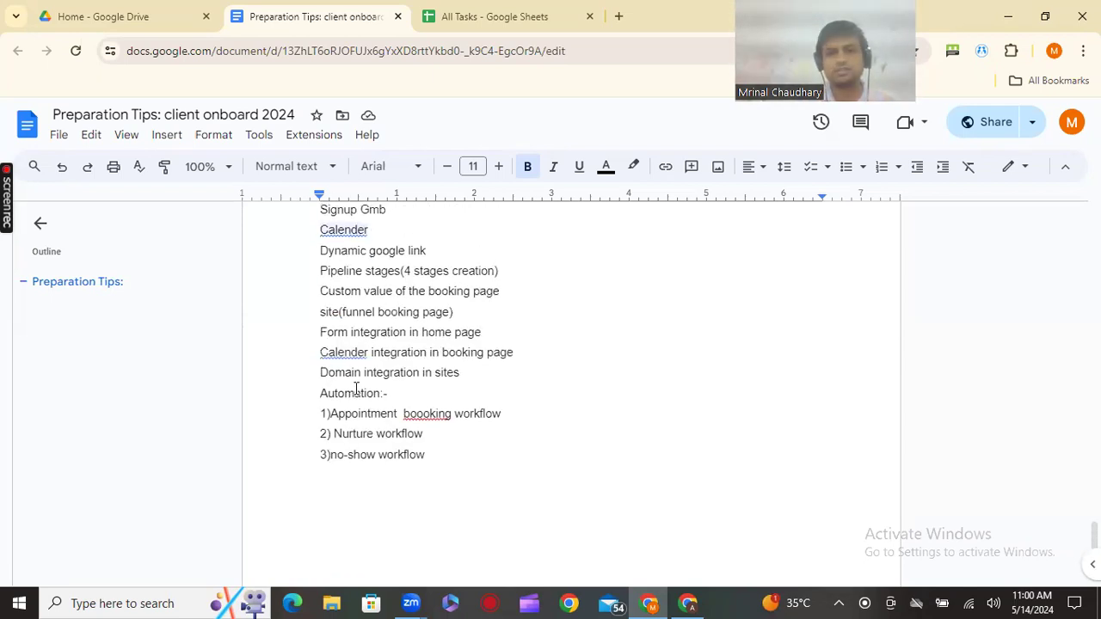